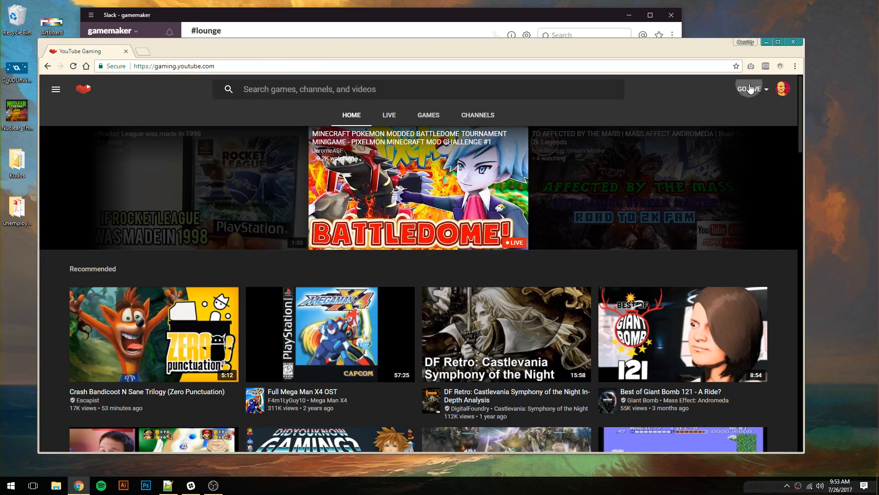
Open the live streaming dashboard from the YouTube Gaming home page
{"action": "left_click", "coordinate": [751, 89]}
{"action": "left_click", "coordinate": [739, 91]}
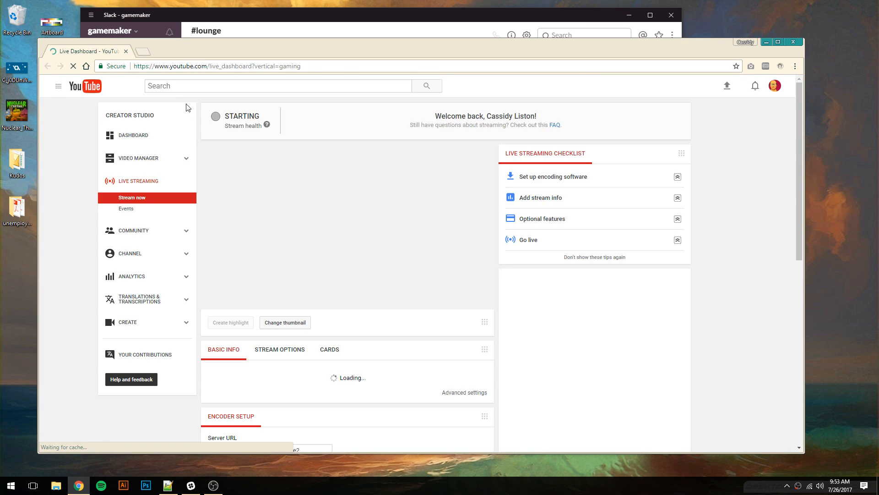
Move the browser window to the GameMaker Studio 2 desktop and shift it partly off the edge of the screen
{"action": "key", "text": "super+Tab"}
{"action": "left_click_drag", "start_coordinate": [293, 183], "coordinate": [477, 454]}
{"action": "left_click", "coordinate": [476, 453]}
{"action": "left_click_drag", "start_coordinate": [449, 46], "coordinate": [781, 53]}
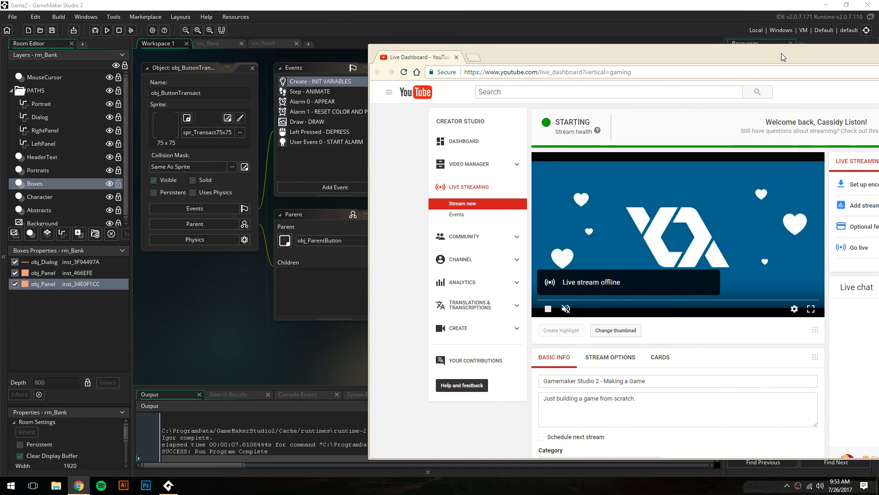
Restore the GameMaker Studio 2 window from full screen and resize it to cover most of the desktop, leaving part of the browser visible
{"action": "left_click", "coordinate": [623, 19]}
{"action": "left_click", "coordinate": [847, 6]}
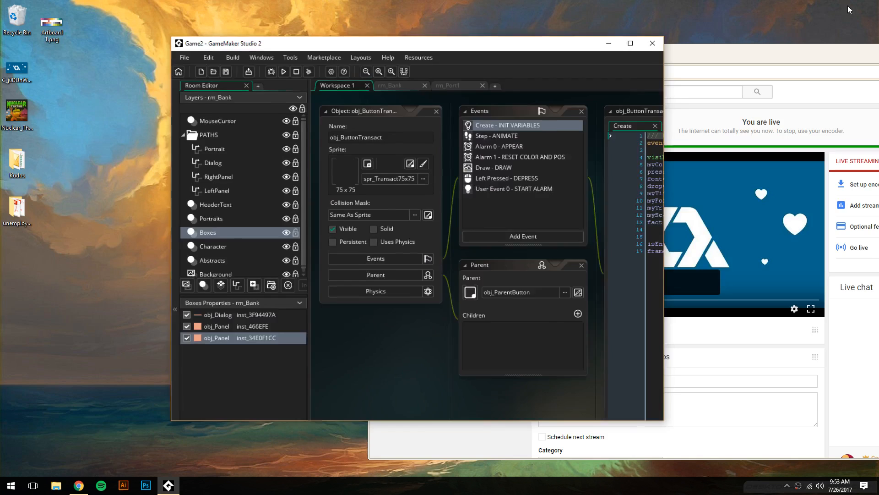
{"action": "left_click_drag", "start_coordinate": [364, 76], "coordinate": [161, 12]}
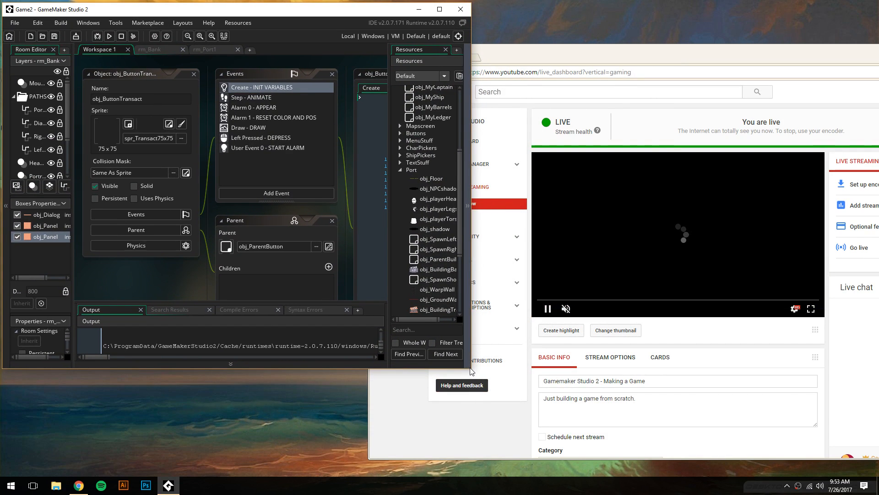
{"action": "left_click_drag", "start_coordinate": [472, 371], "coordinate": [829, 473]}
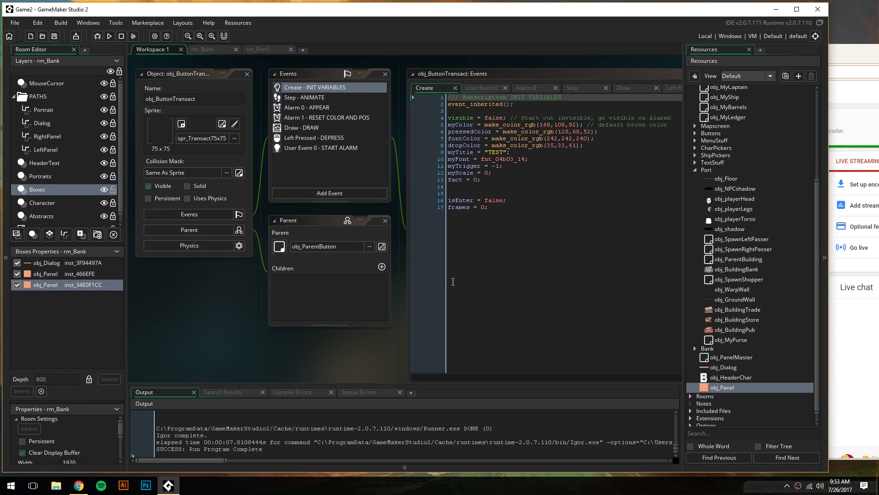
Switch to BankRoom.psd in Photoshop and hide the SoftMilk32 palette layer in the REFERENCE group
{"action": "key", "text": "ctrl+super+Left"}
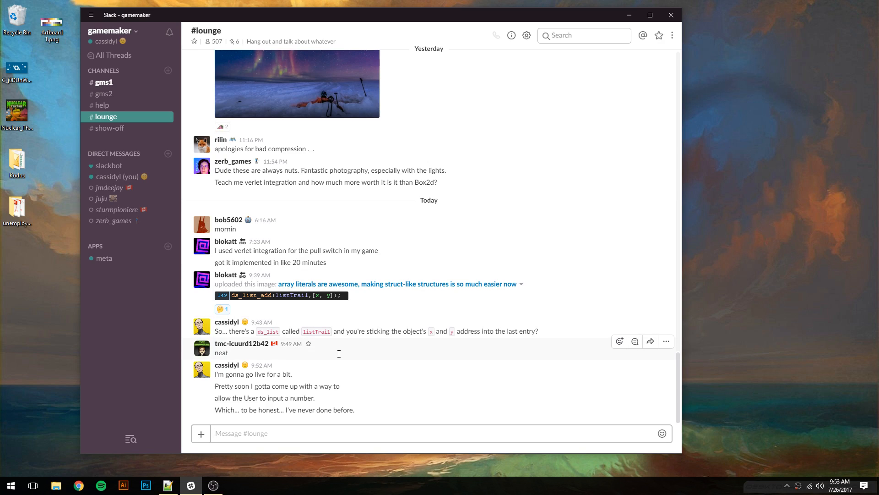
{"action": "key", "text": "ctrl+super+Right"}
{"action": "key", "text": "ctrl+super+Right"}
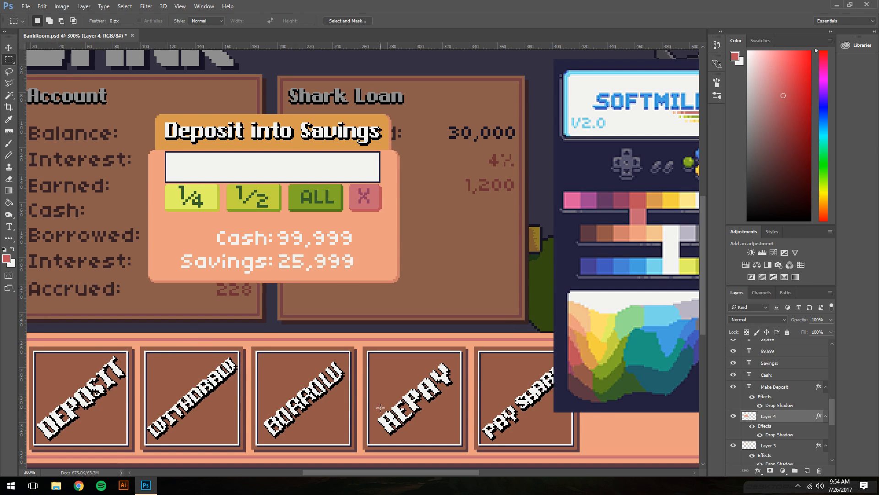
{"action": "scroll", "coordinate": [766, 384], "scroll_direction": "up", "scroll_amount": 8}
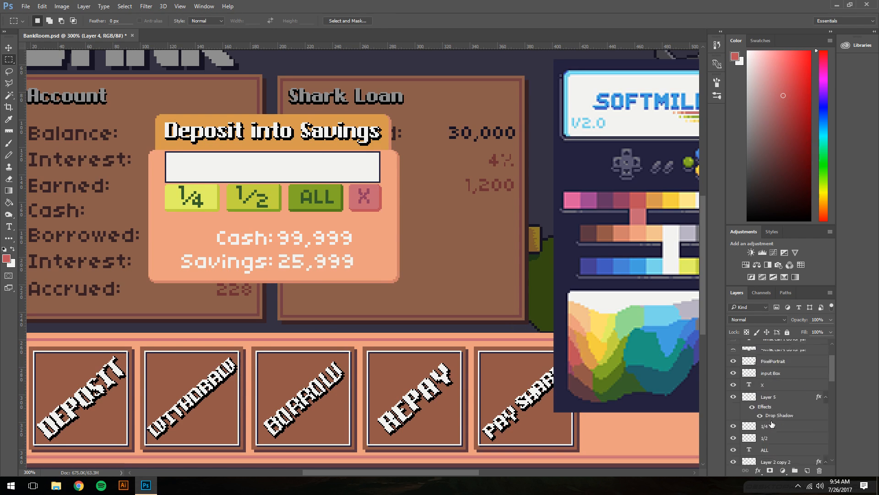
{"action": "left_click", "coordinate": [733, 355]}
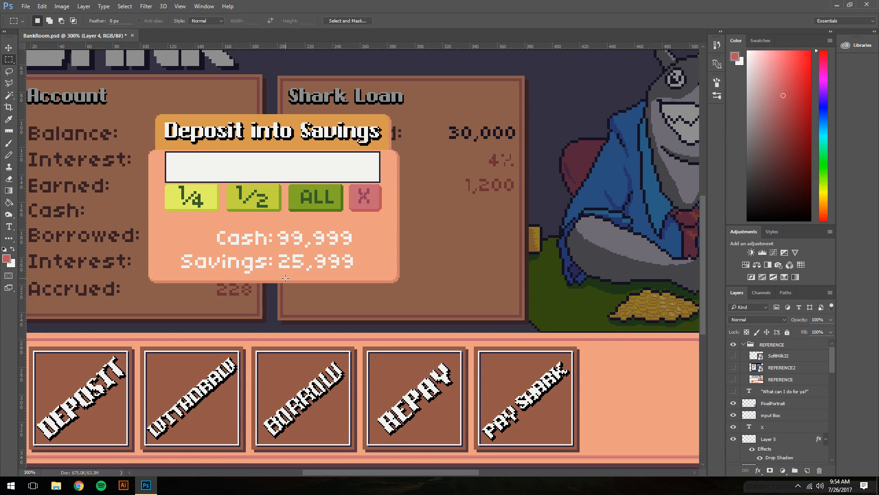
Look through the layer stack and collapse the REFERENCE layer group
{"action": "scroll", "coordinate": [762, 412], "scroll_direction": "down", "scroll_amount": 8}
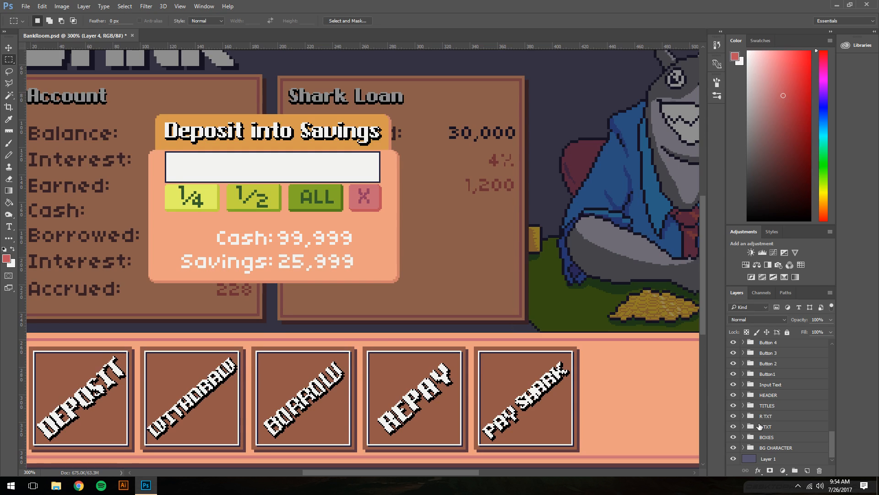
{"action": "scroll", "coordinate": [759, 427], "scroll_direction": "up", "scroll_amount": 4}
{"action": "scroll", "coordinate": [760, 421], "scroll_direction": "up", "scroll_amount": 6}
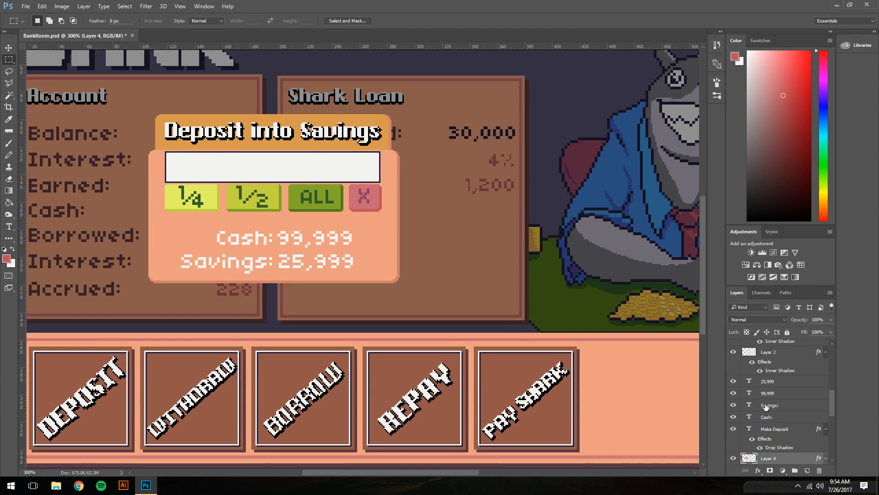
{"action": "scroll", "coordinate": [765, 406], "scroll_direction": "down", "scroll_amount": 10}
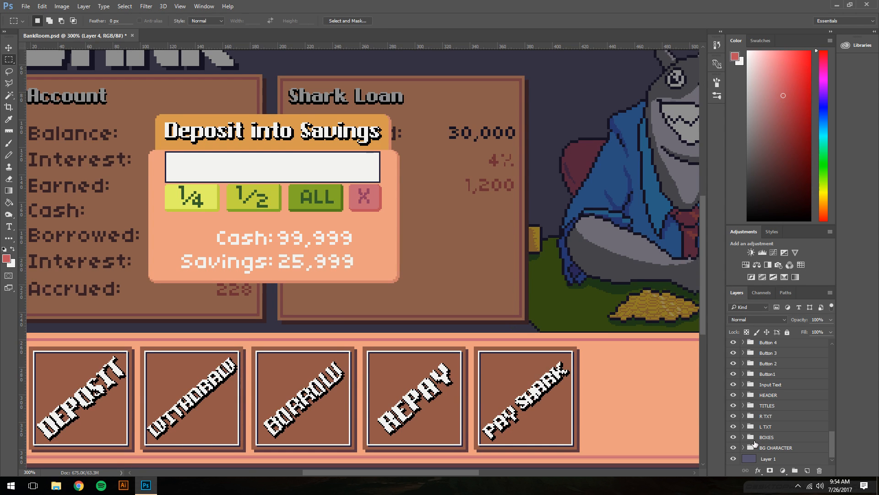
{"action": "scroll", "coordinate": [738, 453], "scroll_direction": "up", "scroll_amount": 15}
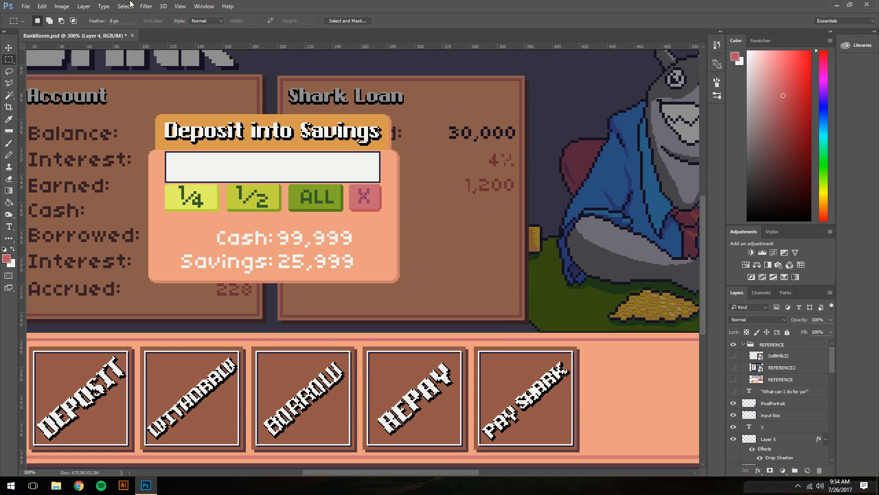
{"action": "left_click", "coordinate": [26, 6]}
{"action": "left_click", "coordinate": [51, 99]}
{"action": "left_click", "coordinate": [734, 344]}
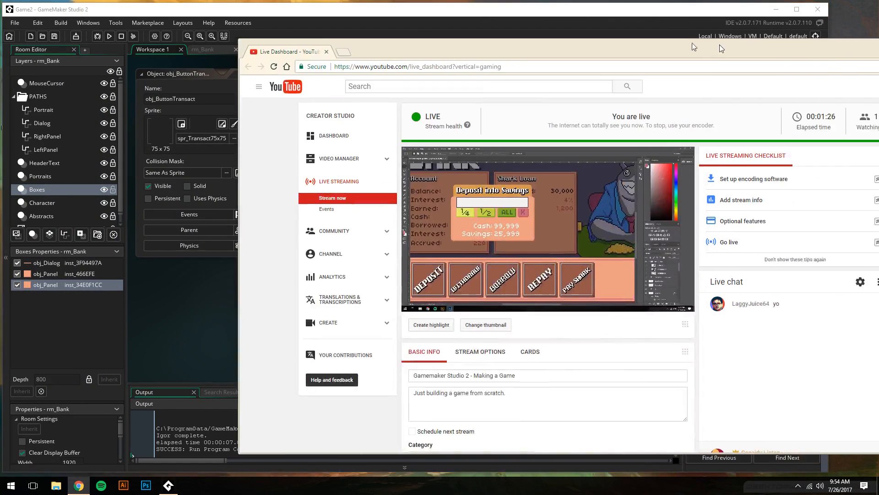
Return to the YouTube live dashboard and post "Hey dude." and "Do you have audio up or not?" in the live chat
{"action": "key", "text": "alt+Tab"}
{"action": "left_click_drag", "start_coordinate": [589, 47], "coordinate": [555, 35]}
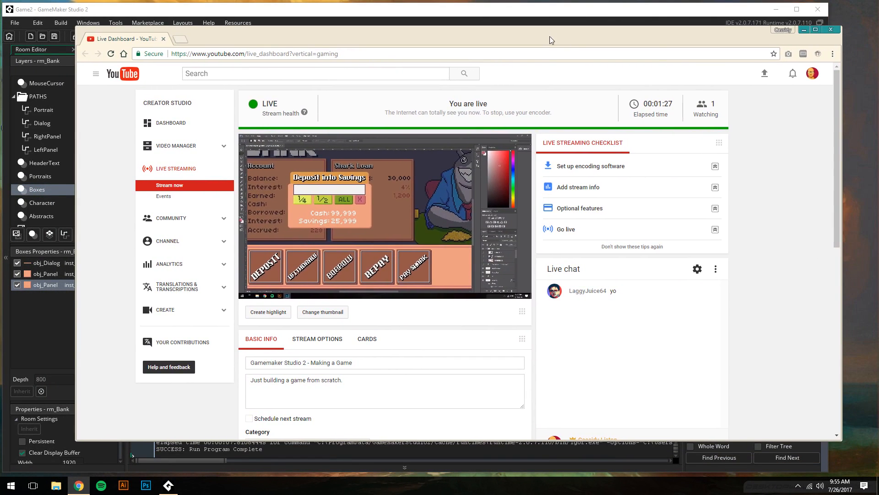
{"action": "scroll", "coordinate": [587, 238], "scroll_direction": "down", "scroll_amount": 3}
{"action": "left_click", "coordinate": [592, 311]}
{"action": "type", "text": "Hey dude."}
{"action": "key", "text": "Return"}
{"action": "type", "text": "Do you have audio up or not?"}
{"action": "key", "text": "Return"}
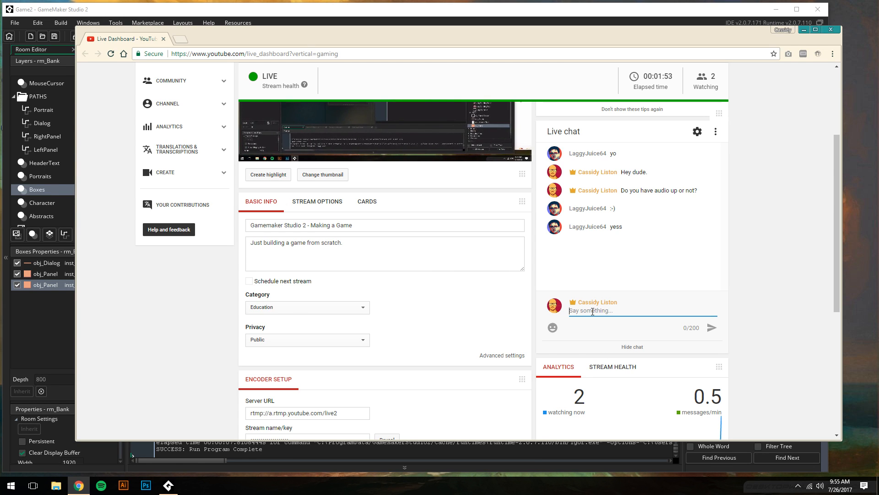
Reply "Okay cool." in the live chat
{"action": "type", "text": "Okay cool"}
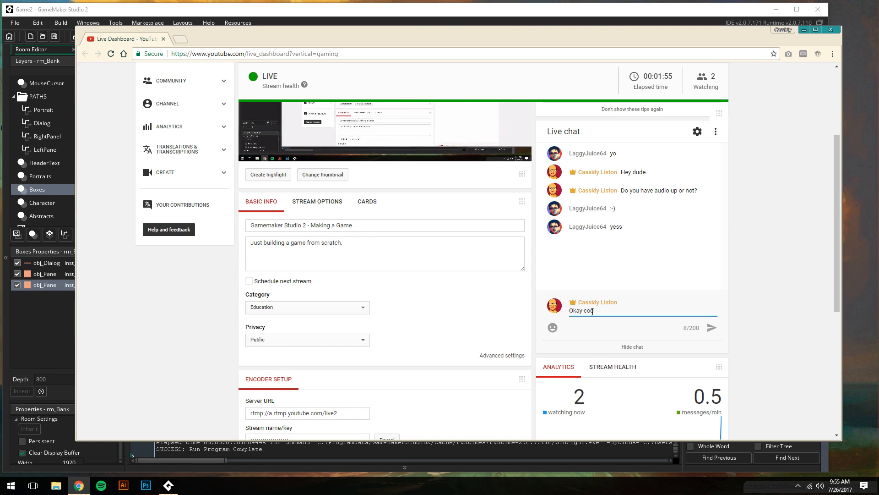
{"action": "type", "text": "."}
{"action": "key", "text": "Return"}
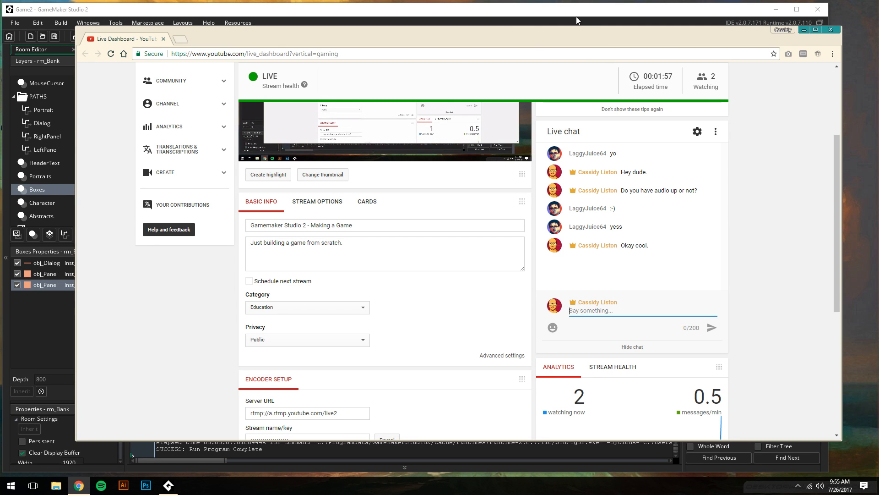
Move the browser window aside and bring GameMaker Studio 2 in front of it
{"action": "left_click_drag", "start_coordinate": [504, 45], "coordinate": [812, 65]}
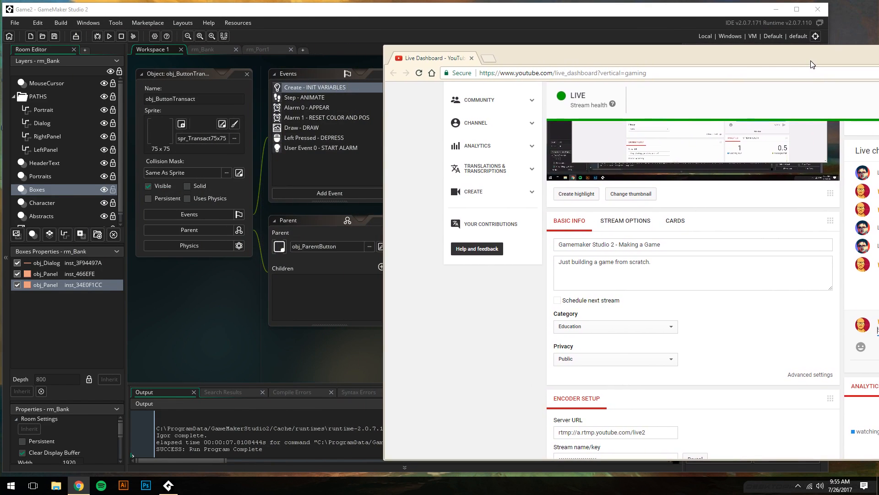
{"action": "mouse_move", "coordinate": [756, 58]}
{"action": "left_mouse_down"}
{"action": "mouse_move", "coordinate": [628, 59]}
{"action": "mouse_move", "coordinate": [765, 54]}
{"action": "mouse_move", "coordinate": [754, 55]}
{"action": "left_mouse_up"}
{"action": "left_click", "coordinate": [594, 15]}
Switch to Photoshop and marquee-select the white input box in the Deposit into Savings panel
{"action": "key", "text": "ctrl+super+Right"}
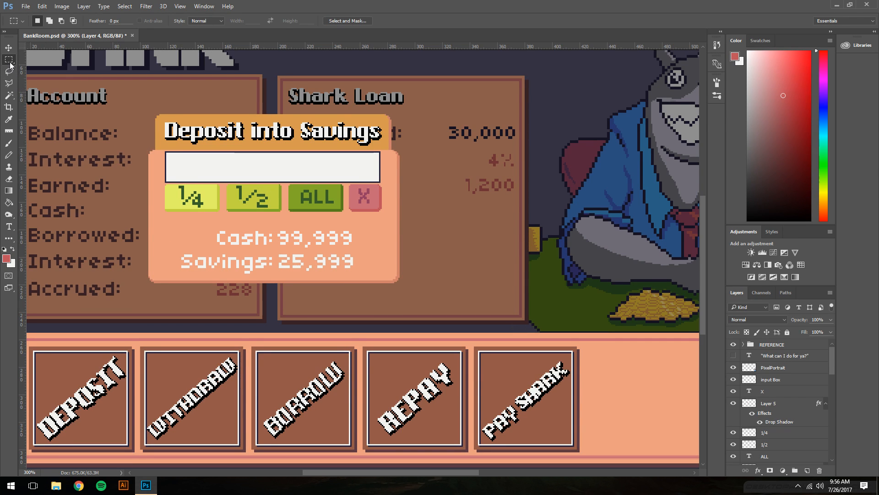
{"action": "left_click_drag", "start_coordinate": [174, 154], "coordinate": [377, 179]}
Bring the YouTube live dashboard back into full view and post "Oh ok" in the live chat
{"action": "key", "text": "ctrl+super+Right"}
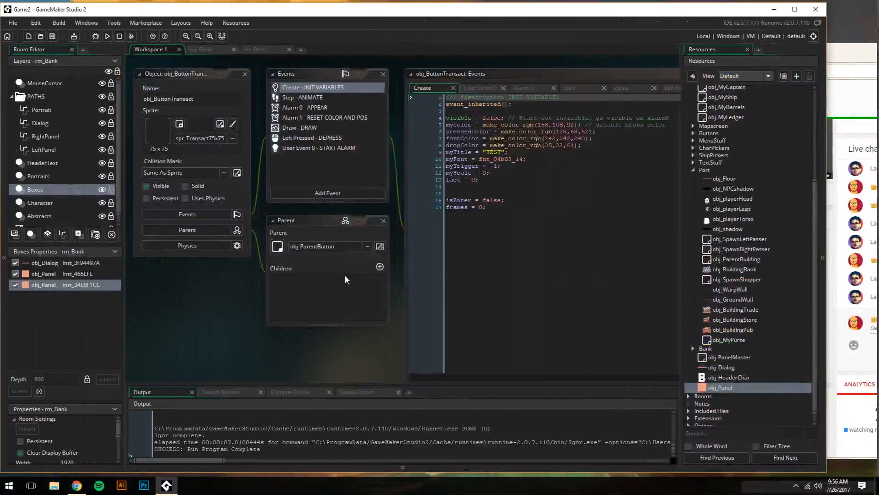
{"action": "left_click_drag", "start_coordinate": [851, 50], "coordinate": [514, 51]}
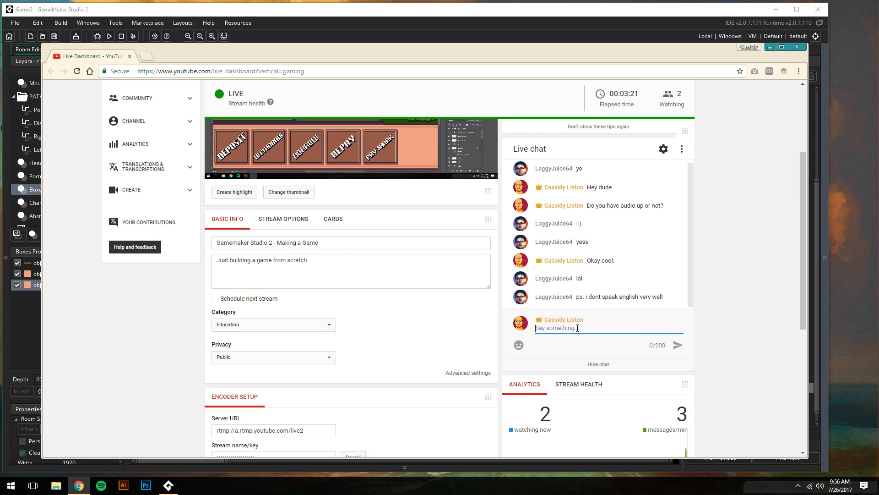
{"action": "type", "text": "Oh ok"}
{"action": "key", "text": "Return"}
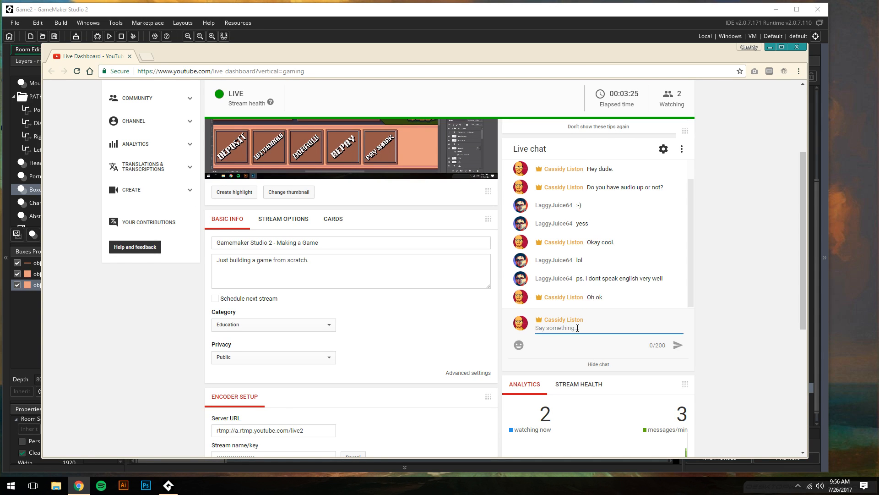
Post the live chat message "Well, stay if you like. No worries. No pressure."
{"action": "type", "text": "Well "}
{"action": "type", "text": " stay if you like. No worries. No pressur"}
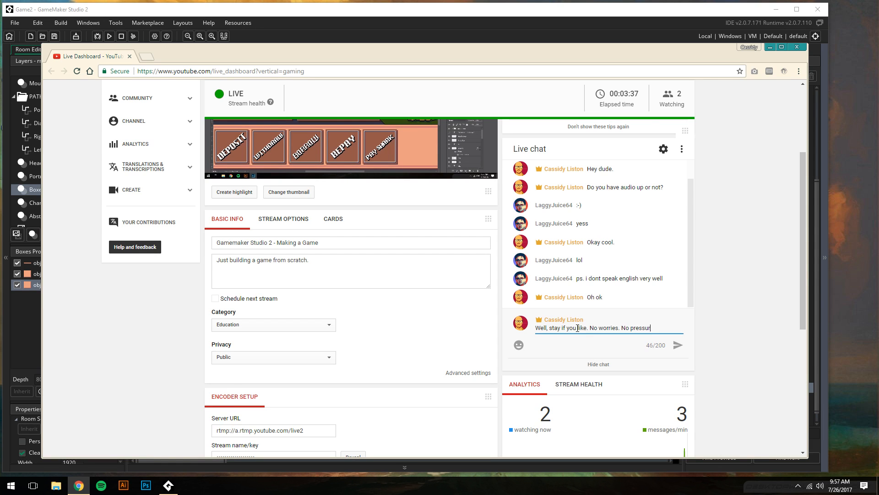
{"action": "type", "text": "e."}
{"action": "key", "text": "Return"}
Move the browser window aside, switch back to BankRoom.psd in Photoshop and clear any selection
{"action": "left_click_drag", "start_coordinate": [414, 49], "coordinate": [745, 51]}
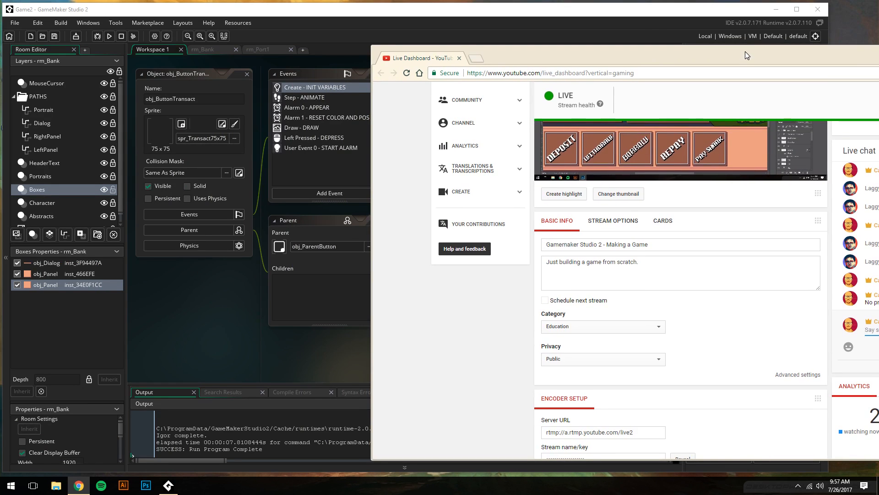
{"action": "left_click", "coordinate": [481, 9]}
{"action": "key", "text": "alt+Tab"}
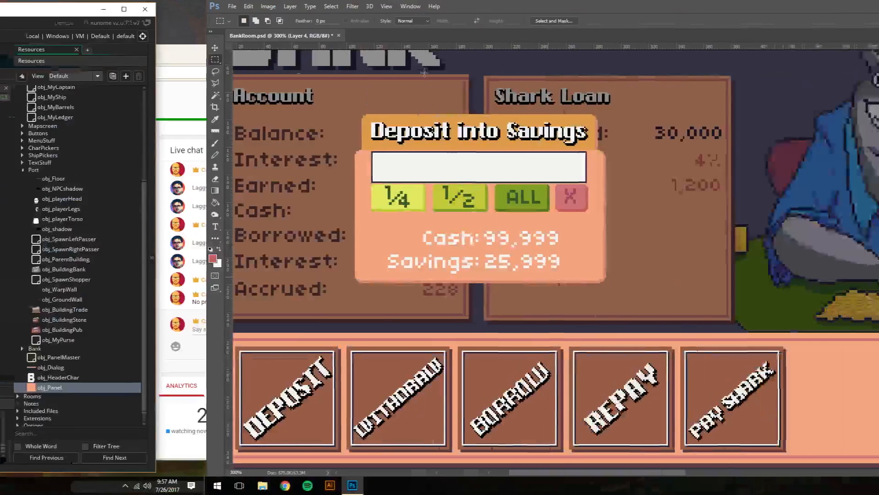
{"action": "key", "text": "ctrl+d"}
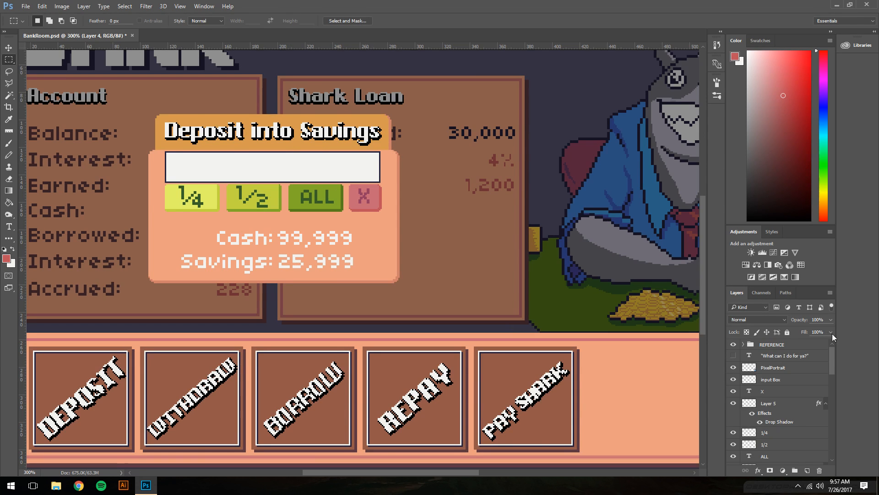
Toggle the input Box layer's visibility off and on to identify its contents
{"action": "scroll", "coordinate": [764, 387], "scroll_direction": "down", "scroll_amount": 3}
{"action": "scroll", "coordinate": [765, 389], "scroll_direction": "up", "scroll_amount": 3}
{"action": "scroll", "coordinate": [762, 403], "scroll_direction": "down", "scroll_amount": 2}
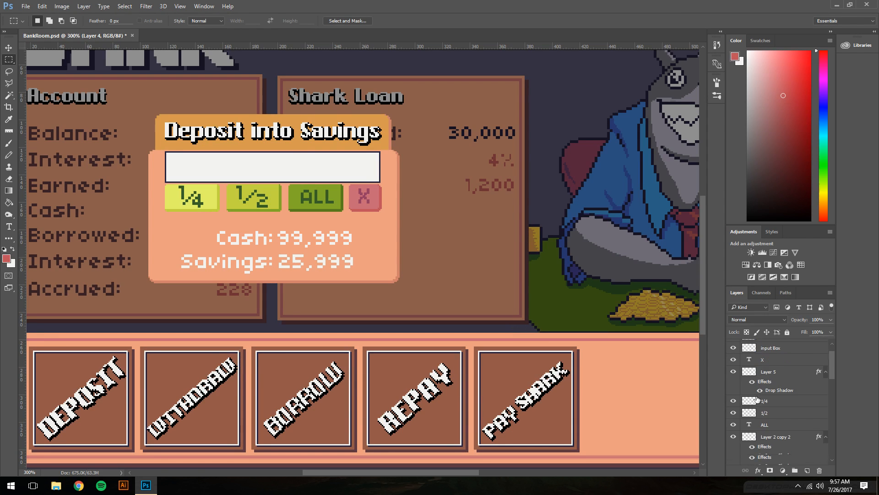
{"action": "scroll", "coordinate": [771, 409], "scroll_direction": "up", "scroll_amount": 2}
{"action": "left_click", "coordinate": [733, 379]}
{"action": "left_click", "coordinate": [733, 379]}
Group the deposit dialog layers from input Box down through Layer 3, leaving the Darken layer out
{"action": "left_click", "coordinate": [774, 381]}
{"action": "scroll", "coordinate": [773, 394], "scroll_direction": "down", "scroll_amount": 5}
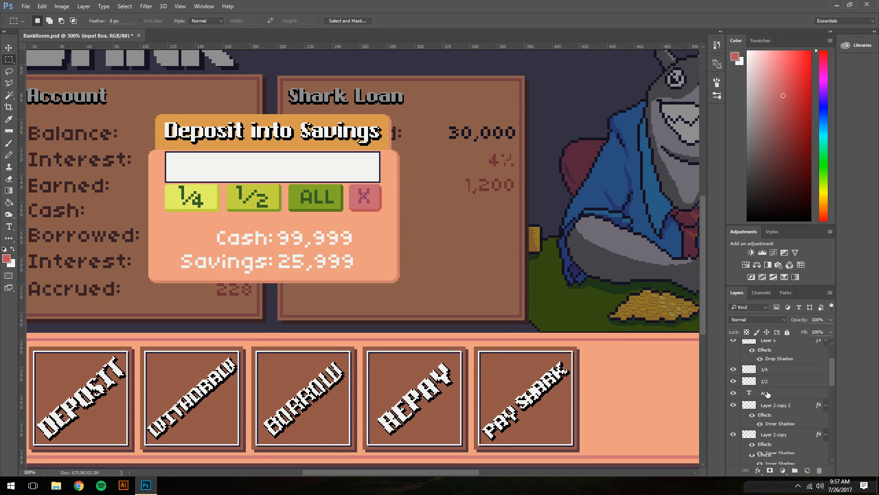
{"action": "scroll", "coordinate": [774, 408], "scroll_direction": "down", "scroll_amount": 5}
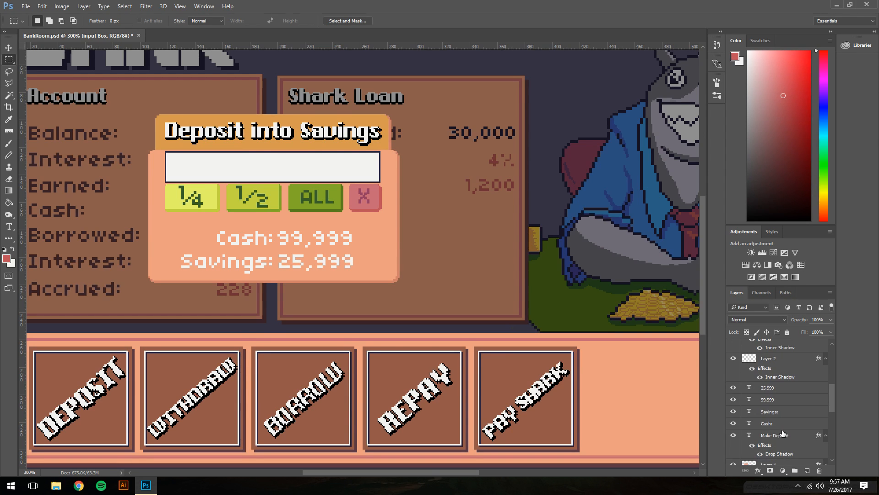
{"action": "left_click", "coordinate": [782, 426], "text": "shift"}
{"action": "scroll", "coordinate": [781, 438], "scroll_direction": "down", "scroll_amount": 1}
{"action": "left_click", "coordinate": [775, 415], "text": "shift"}
{"action": "scroll", "coordinate": [790, 444], "scroll_direction": "down", "scroll_amount": 2}
{"action": "left_click", "coordinate": [775, 420], "text": "shift"}
{"action": "scroll", "coordinate": [775, 422], "scroll_direction": "down", "scroll_amount": 2}
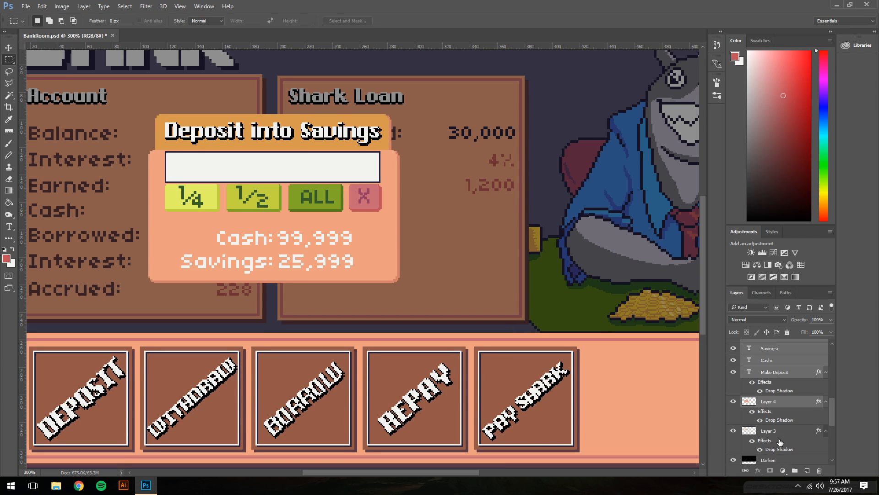
{"action": "left_click", "coordinate": [775, 420], "text": "shift"}
{"action": "scroll", "coordinate": [780, 431], "scroll_direction": "down", "scroll_amount": 4}
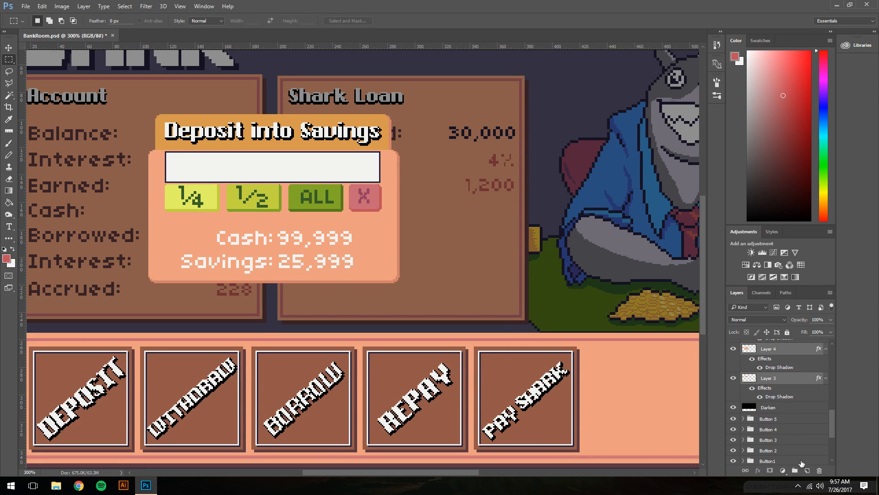
{"action": "key", "text": "ctrl+g"}
Rename the new layer group as DepositIO
{"action": "double_click", "coordinate": [766, 378]}
{"action": "type", "text": "De"}
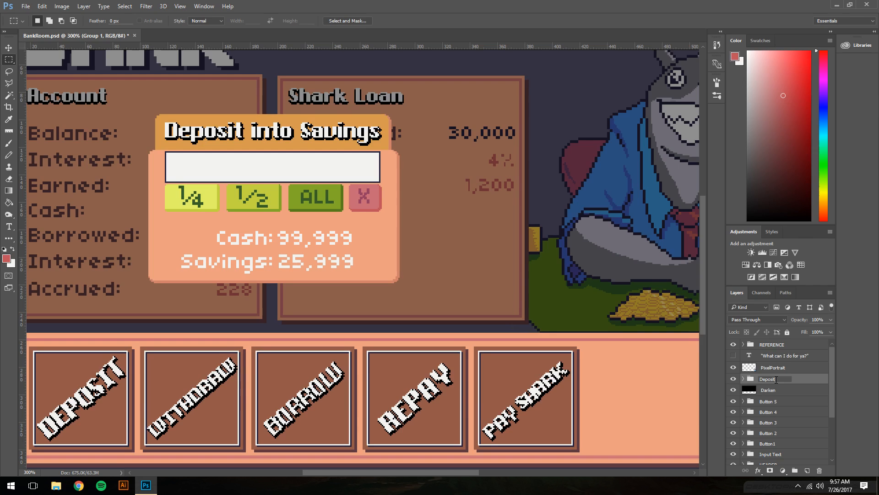
{"action": "type", "text": "positIO"}
{"action": "key", "text": "Return"}
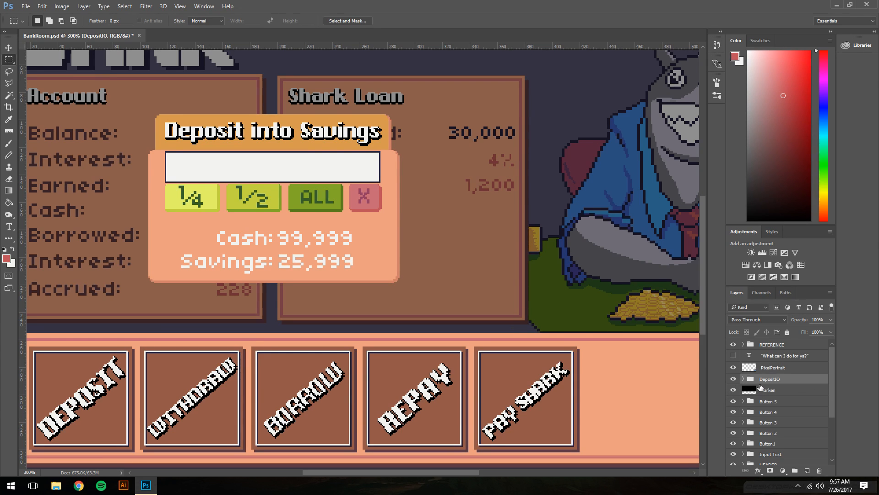
Select the Darken layer and toggle its visibility off and on to compare the bank room with and without dimming
{"action": "left_click", "coordinate": [761, 394]}
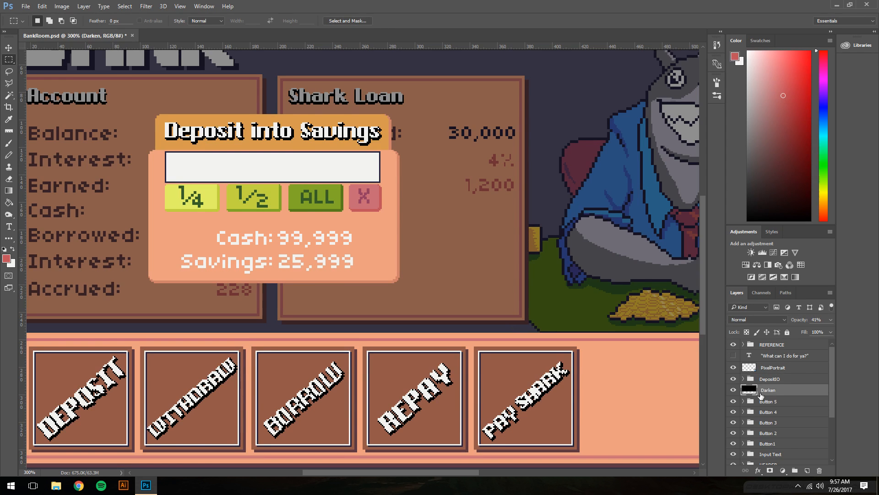
{"action": "left_click", "coordinate": [733, 391]}
{"action": "left_click", "coordinate": [733, 390]}
{"action": "left_click", "coordinate": [733, 391]}
{"action": "left_click", "coordinate": [733, 390]}
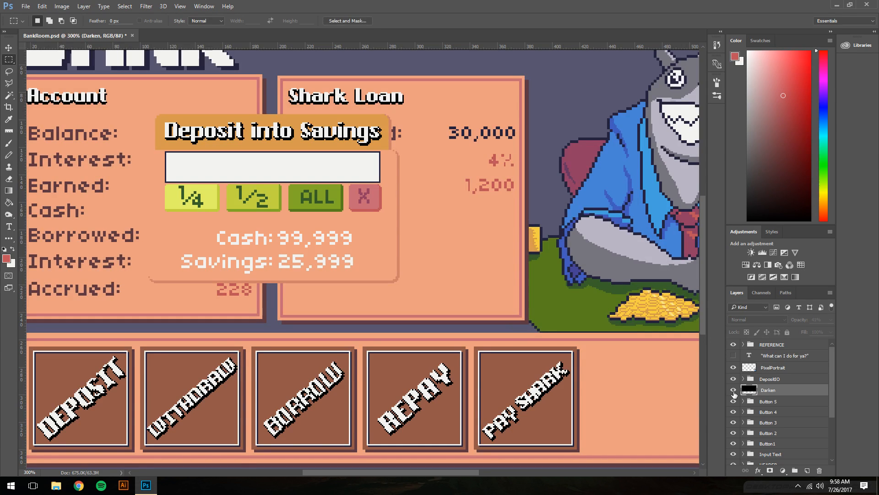
{"action": "left_click", "coordinate": [734, 390]}
{"action": "left_click", "coordinate": [733, 390]}
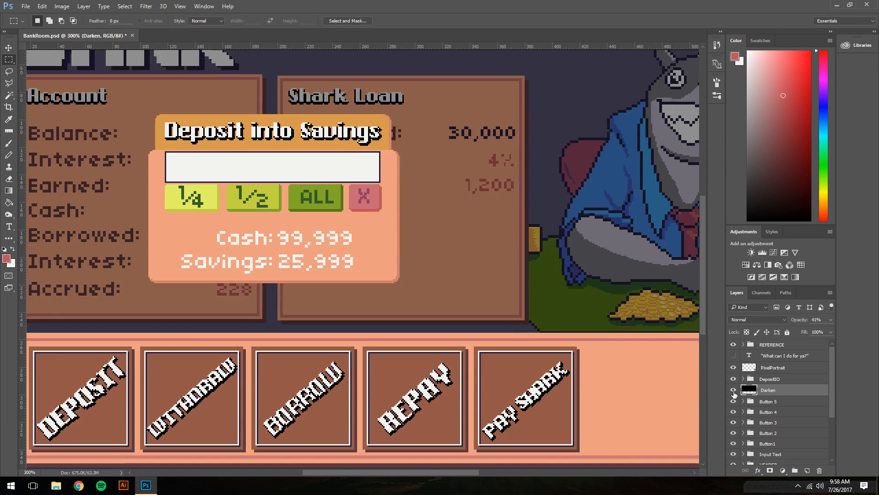
{"action": "left_click", "coordinate": [733, 391]}
{"action": "left_click", "coordinate": [733, 391]}
{"action": "left_click", "coordinate": [733, 391]}
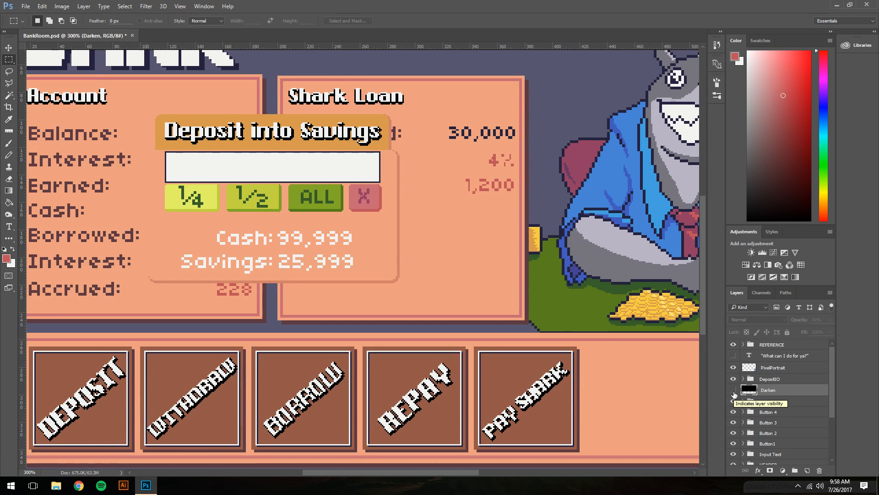
{"action": "left_click", "coordinate": [733, 391]}
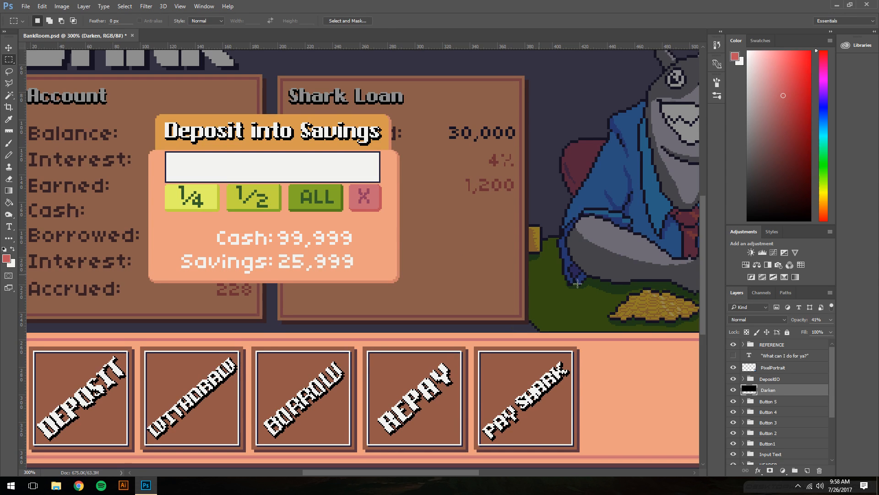
Hide every layer and group in the document except DepositIO, isolating the deposit dialog on a transparent background
{"action": "left_click_drag", "start_coordinate": [734, 401], "coordinate": [733, 463]}
{"action": "scroll", "coordinate": [736, 439], "scroll_direction": "down", "scroll_amount": 2}
{"action": "scroll", "coordinate": [742, 407], "scroll_direction": "up", "scroll_amount": 2}
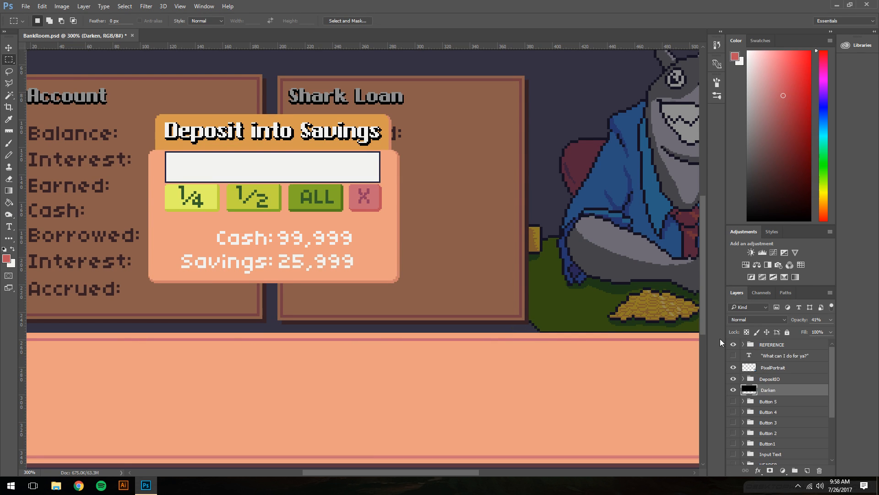
{"action": "left_click", "coordinate": [733, 390]}
{"action": "left_click_drag", "start_coordinate": [734, 368], "coordinate": [732, 329]}
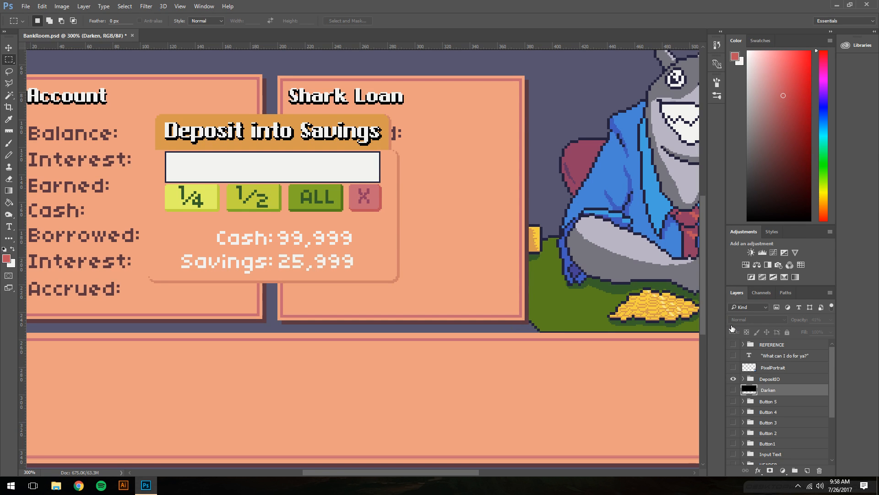
{"action": "scroll", "coordinate": [753, 422], "scroll_direction": "down", "scroll_amount": 5}
{"action": "left_click_drag", "start_coordinate": [734, 405], "coordinate": [733, 458]}
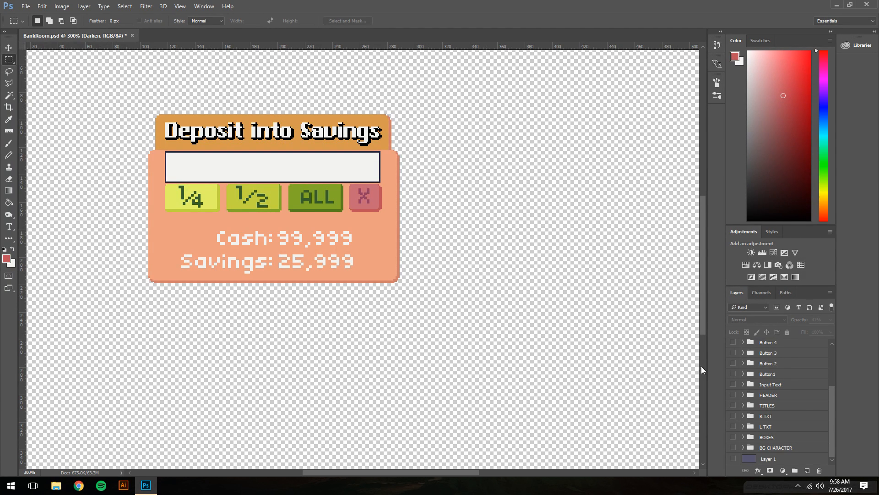
Select the DepositIO group, look through the layers it contains and collapse it again
{"action": "scroll", "coordinate": [769, 394], "scroll_direction": "up", "scroll_amount": 3}
{"action": "left_click", "coordinate": [765, 379]}
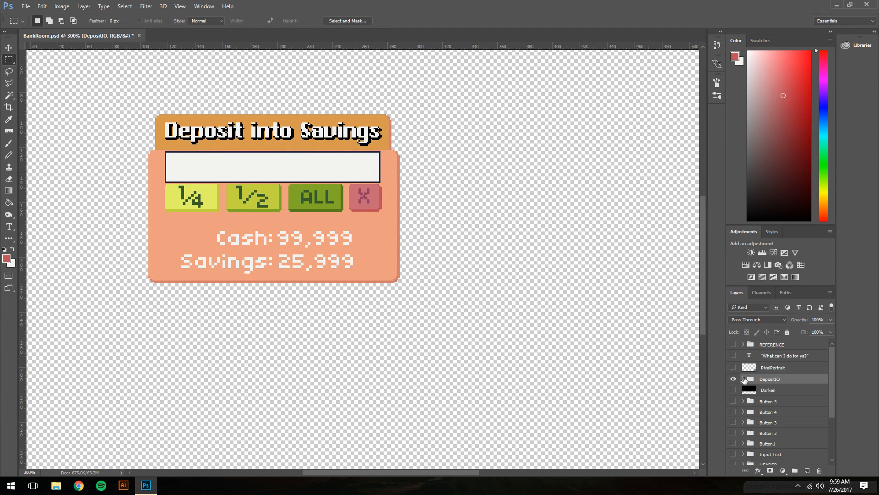
{"action": "left_click", "coordinate": [744, 379]}
{"action": "scroll", "coordinate": [755, 387], "scroll_direction": "down", "scroll_amount": 3}
{"action": "scroll", "coordinate": [759, 390], "scroll_direction": "up", "scroll_amount": 3}
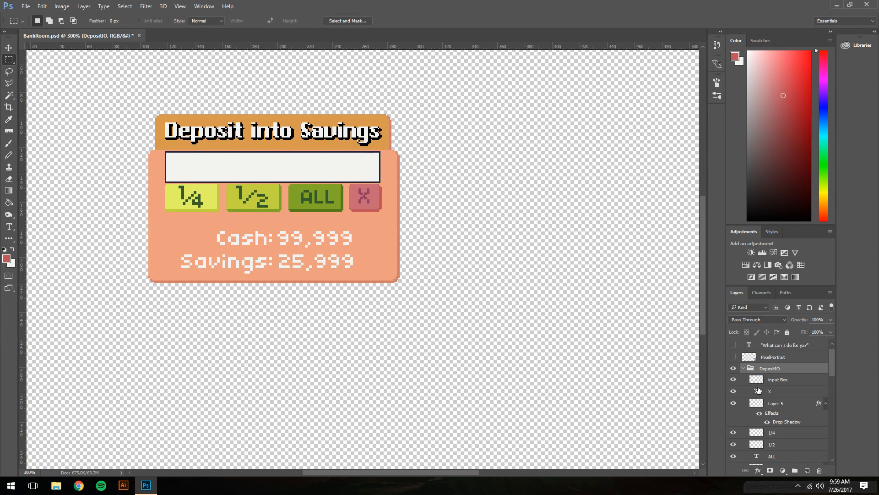
{"action": "left_click", "coordinate": [742, 368]}
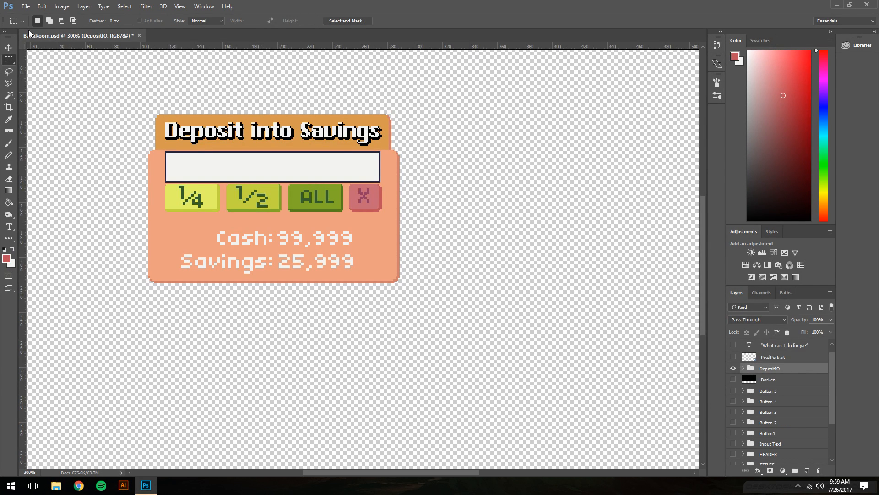
{"action": "left_click", "coordinate": [25, 6]}
{"action": "mouse_move", "coordinate": [81, 136]}
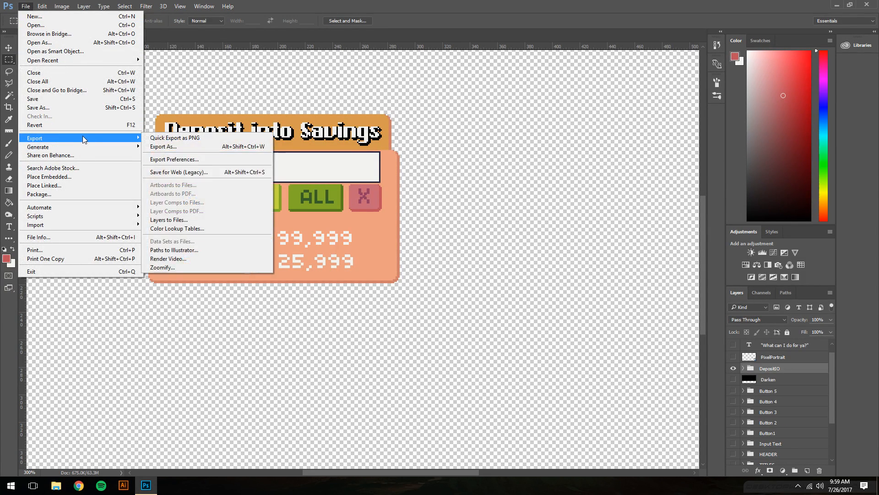
{"action": "left_click", "coordinate": [238, 172]}
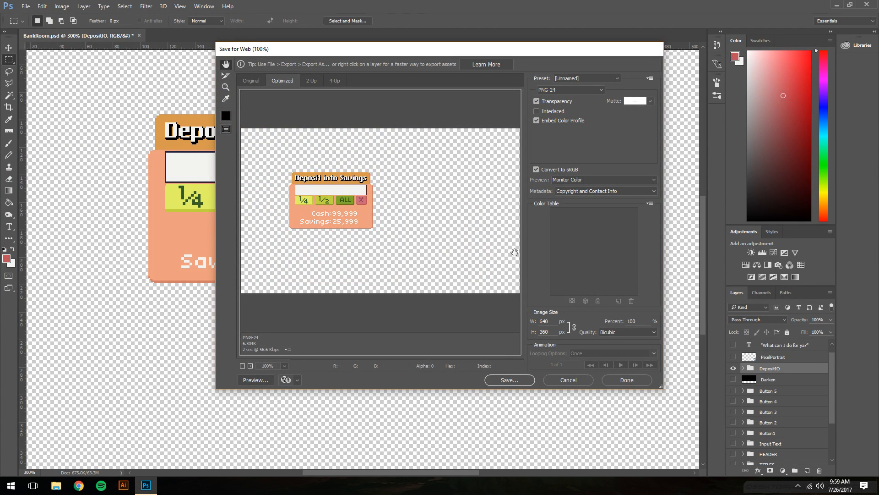
{"action": "left_click", "coordinate": [503, 381]}
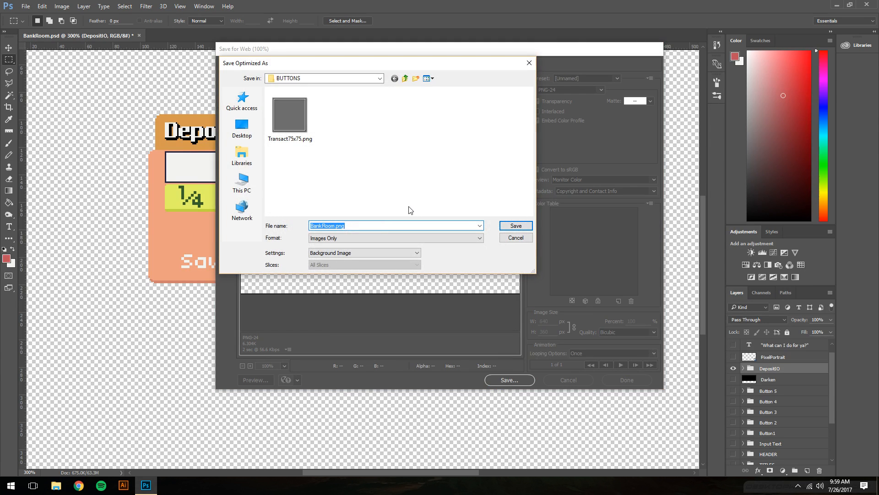
{"action": "left_click", "coordinate": [516, 237]}
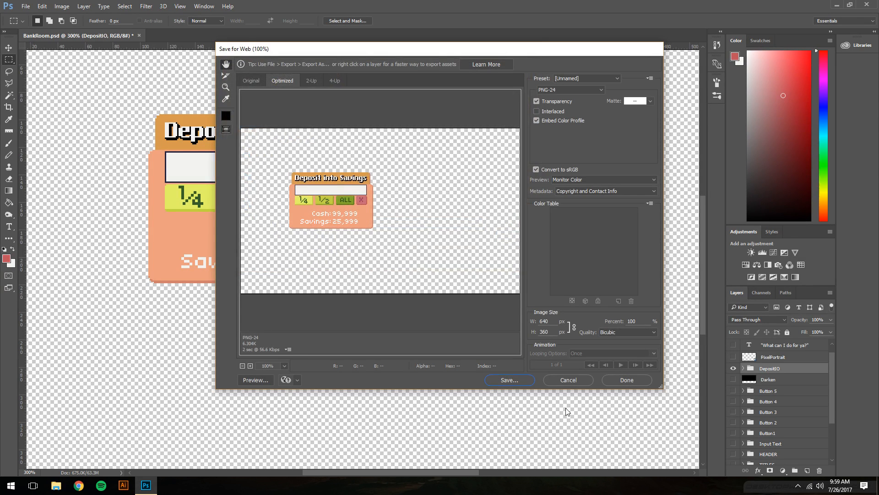
{"action": "left_click", "coordinate": [571, 379]}
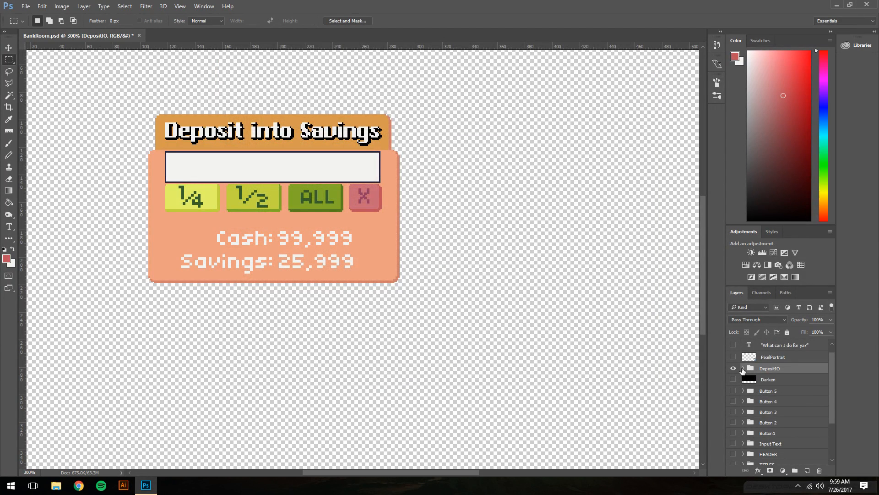
Expand the DepositIO group and toggle the ALL text layer off and on to check it
{"action": "left_click", "coordinate": [743, 368]}
{"action": "scroll", "coordinate": [747, 385], "scroll_direction": "down", "scroll_amount": 6}
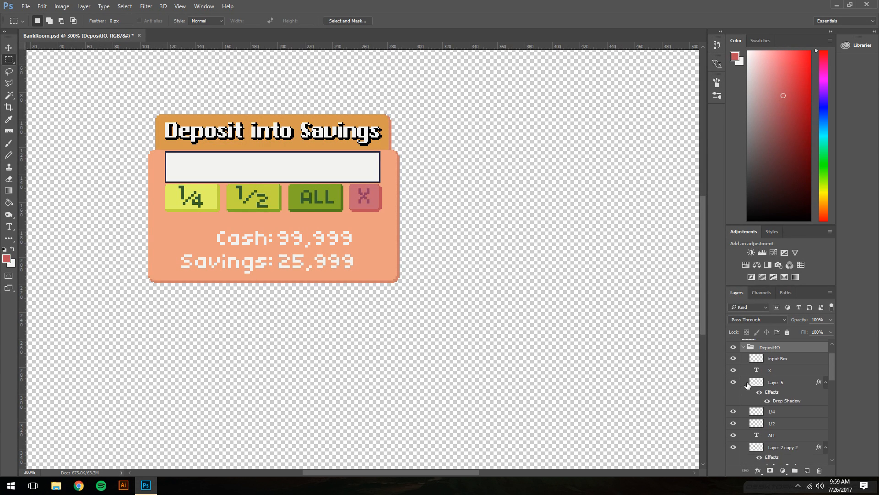
{"action": "scroll", "coordinate": [747, 385], "scroll_direction": "down", "scroll_amount": 1}
{"action": "left_click", "coordinate": [734, 383]}
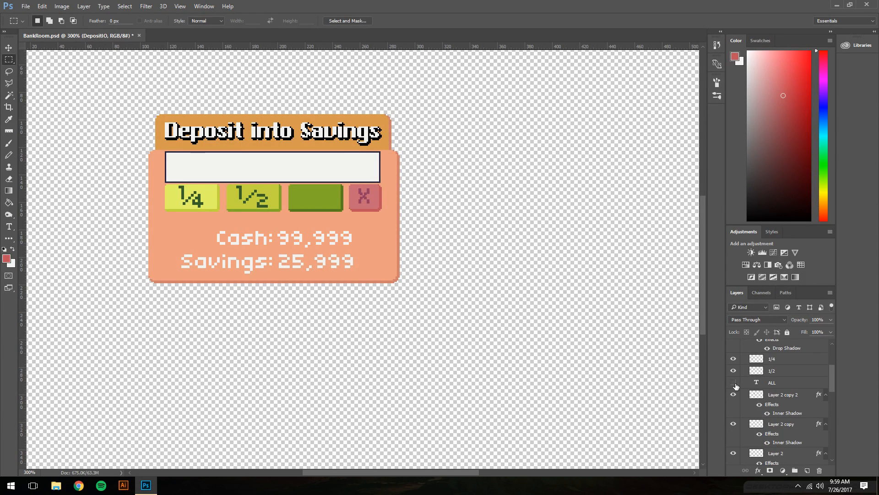
{"action": "left_click", "coordinate": [734, 383]}
Hide the 25,999, 99,999, Savings:, Cash: and Make Deposit text layers in the DepositIO group
{"action": "scroll", "coordinate": [735, 392], "scroll_direction": "down", "scroll_amount": 3}
{"action": "scroll", "coordinate": [734, 397], "scroll_direction": "down", "scroll_amount": 2}
{"action": "left_click_drag", "start_coordinate": [733, 388], "coordinate": [734, 435]}
{"action": "scroll", "coordinate": [734, 422], "scroll_direction": "down", "scroll_amount": 3}
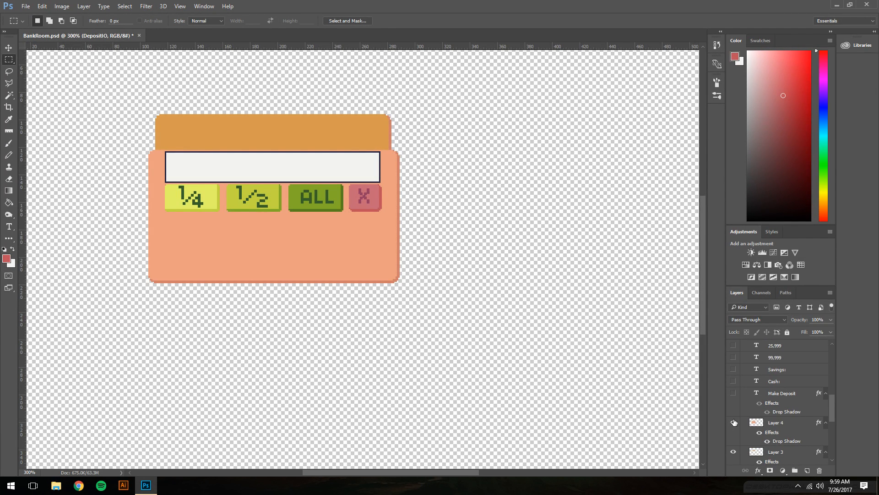
Toggle Layer 3's visibility off and on to identify which part of the dialog it holds
{"action": "scroll", "coordinate": [734, 421], "scroll_direction": "down", "scroll_amount": 1}
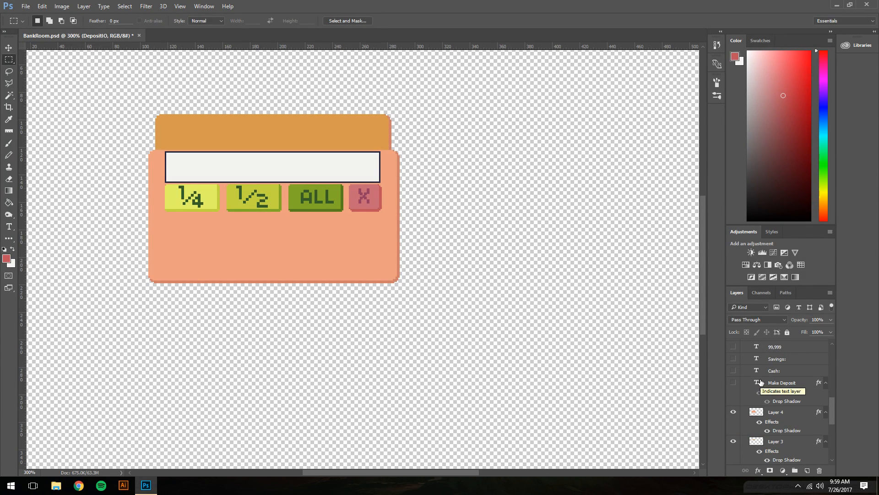
{"action": "scroll", "coordinate": [736, 405], "scroll_direction": "down", "scroll_amount": 2}
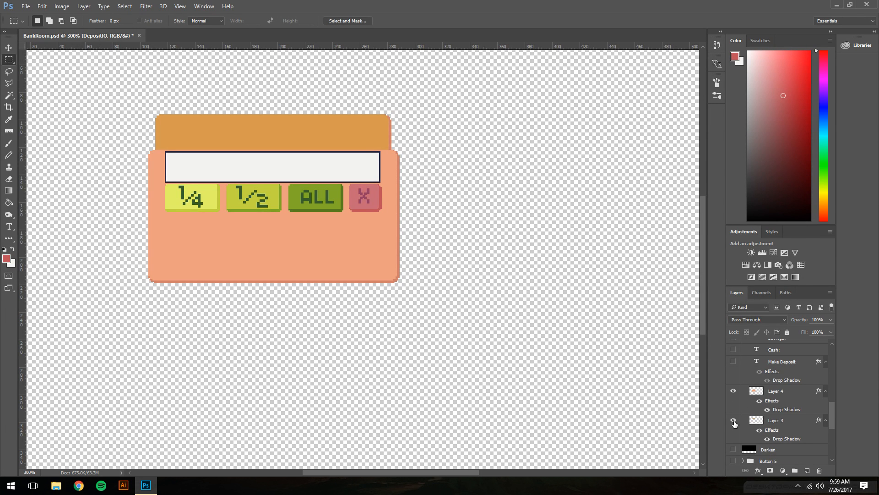
{"action": "left_click", "coordinate": [732, 420]}
{"action": "left_click", "coordinate": [733, 420]}
{"action": "left_click", "coordinate": [732, 420]}
{"action": "left_click", "coordinate": [733, 420]}
Hide the input Box layer in the DepositIO group
{"action": "scroll", "coordinate": [753, 398], "scroll_direction": "up", "scroll_amount": 9}
{"action": "scroll", "coordinate": [752, 398], "scroll_direction": "up", "scroll_amount": 1}
{"action": "scroll", "coordinate": [735, 381], "scroll_direction": "up", "scroll_amount": 5}
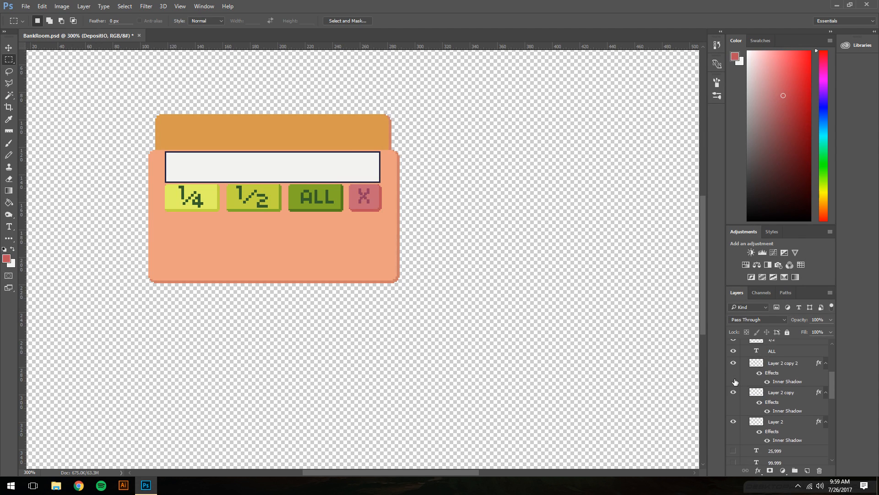
{"action": "scroll", "coordinate": [734, 381], "scroll_direction": "up", "scroll_amount": 5}
{"action": "scroll", "coordinate": [735, 382], "scroll_direction": "up", "scroll_amount": 1}
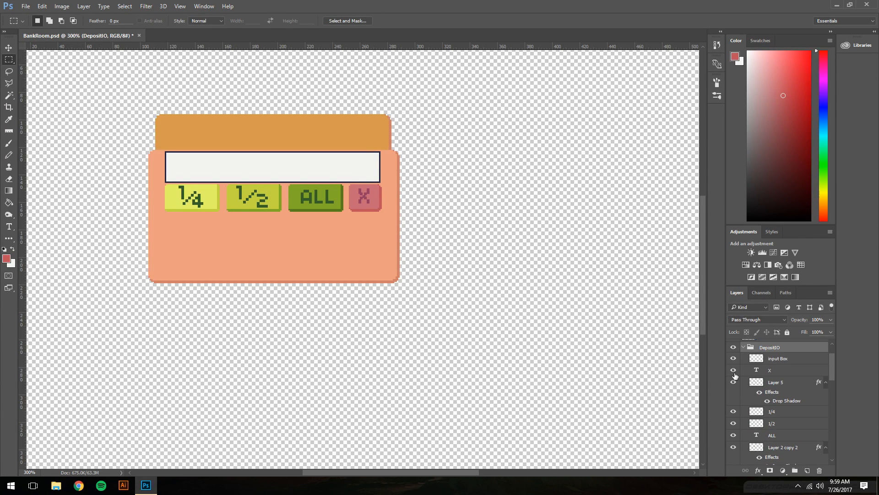
{"action": "left_click", "coordinate": [733, 358]}
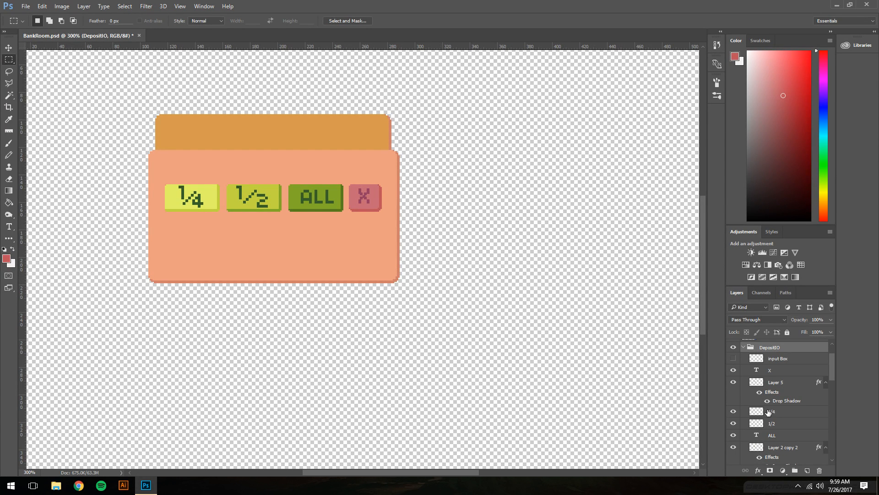
Switch to the browser, send "well thanks man!" in the YouTube live chat, and return to BankRoom.psd in Photoshop
{"action": "left_click_drag", "start_coordinate": [770, 411], "coordinate": [742, 362]}
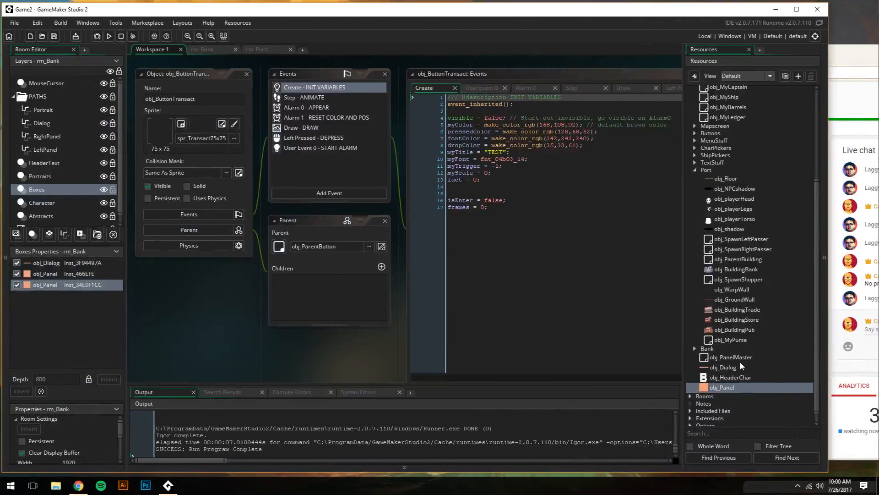
{"action": "left_click_drag", "start_coordinate": [845, 54], "coordinate": [581, 45]}
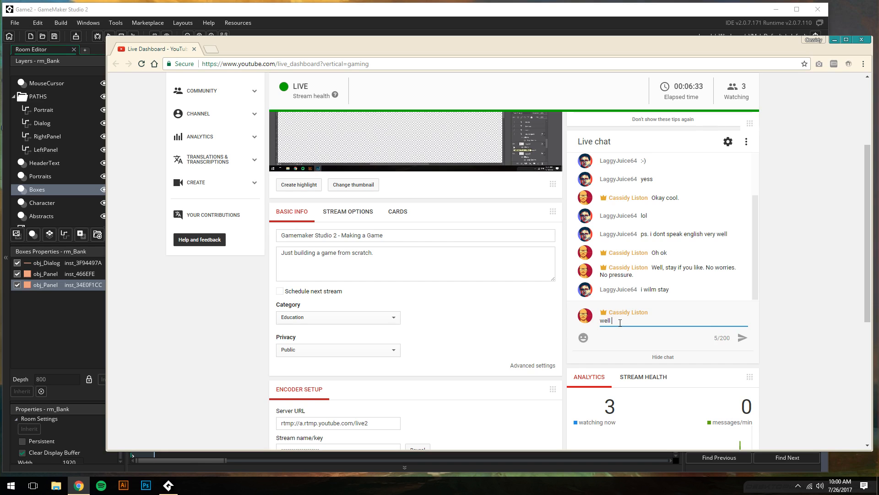
{"action": "key", "text": "Return"}
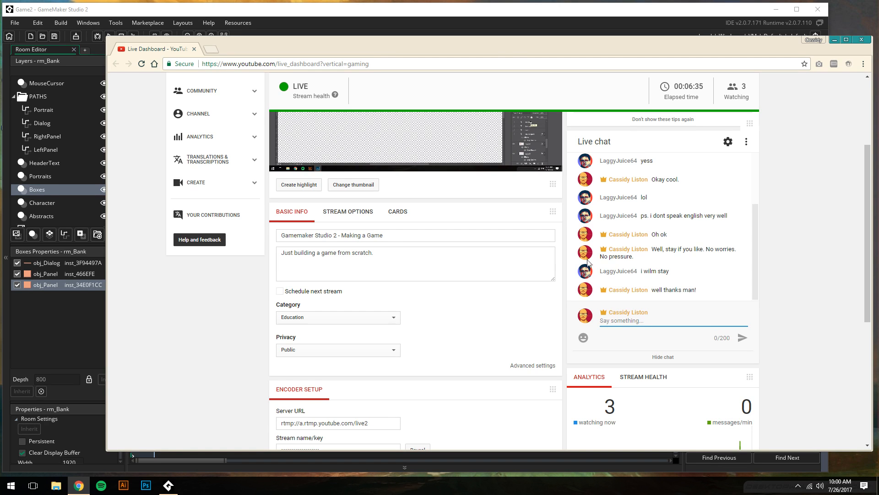
{"action": "left_click_drag", "start_coordinate": [435, 49], "coordinate": [731, 51]}
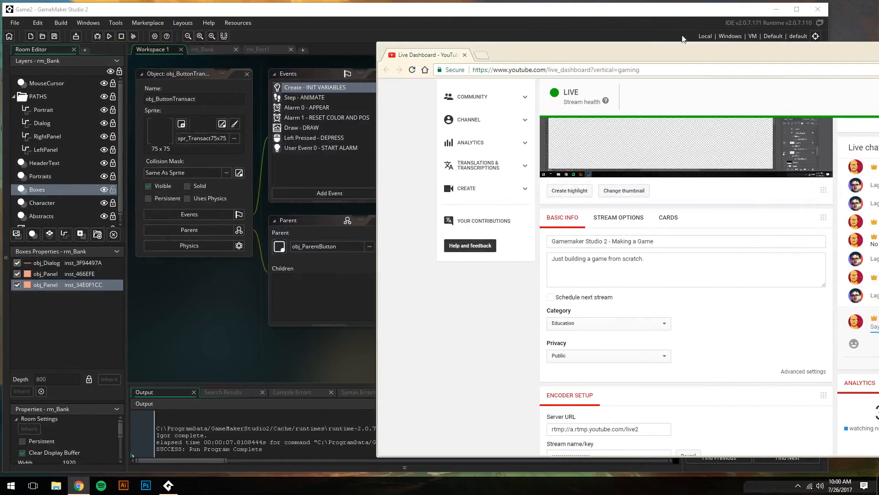
{"action": "mouse_move", "coordinate": [686, 46]}
{"action": "left_mouse_down"}
{"action": "mouse_move", "coordinate": [533, 45]}
{"action": "mouse_move", "coordinate": [726, 50]}
{"action": "mouse_move", "coordinate": [683, 58]}
{"action": "left_mouse_up"}
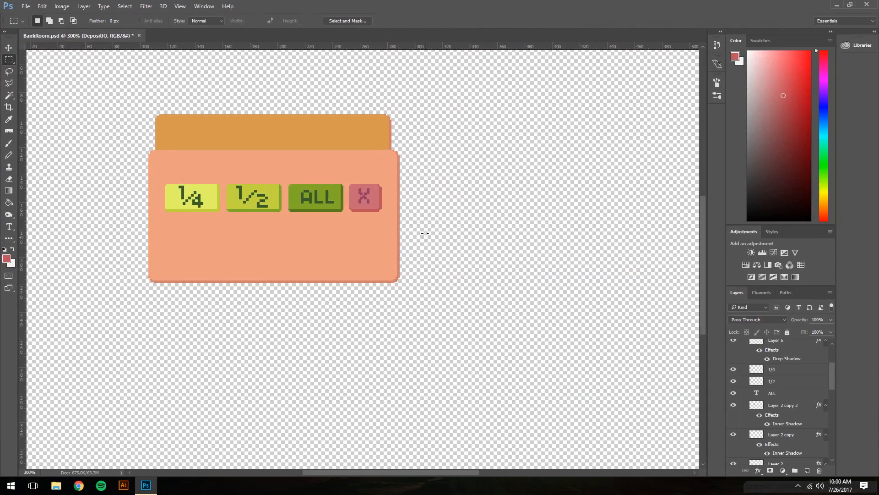
Hide the 1/4 and 1/2 label layers and the X button's Layer 5 and X text layers
{"action": "scroll", "coordinate": [751, 406], "scroll_direction": "up", "scroll_amount": 2}
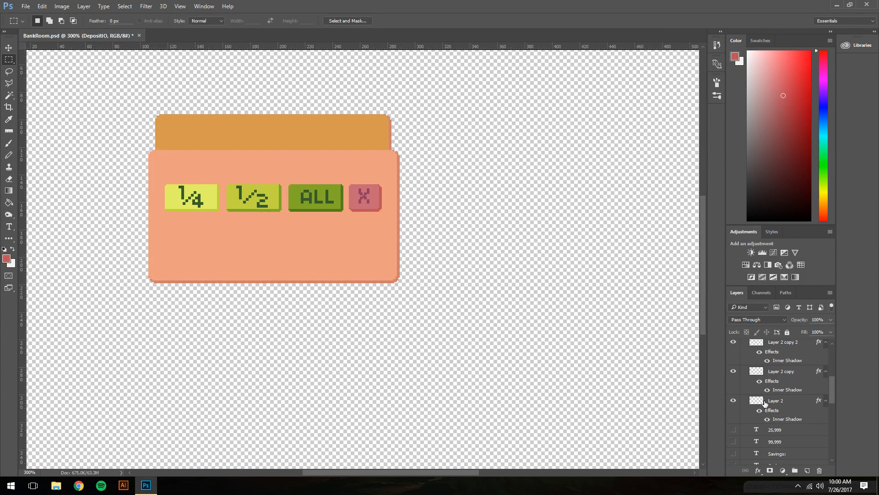
{"action": "left_click_drag", "start_coordinate": [733, 390], "coordinate": [736, 401]}
{"action": "scroll", "coordinate": [736, 394], "scroll_direction": "up", "scroll_amount": 1}
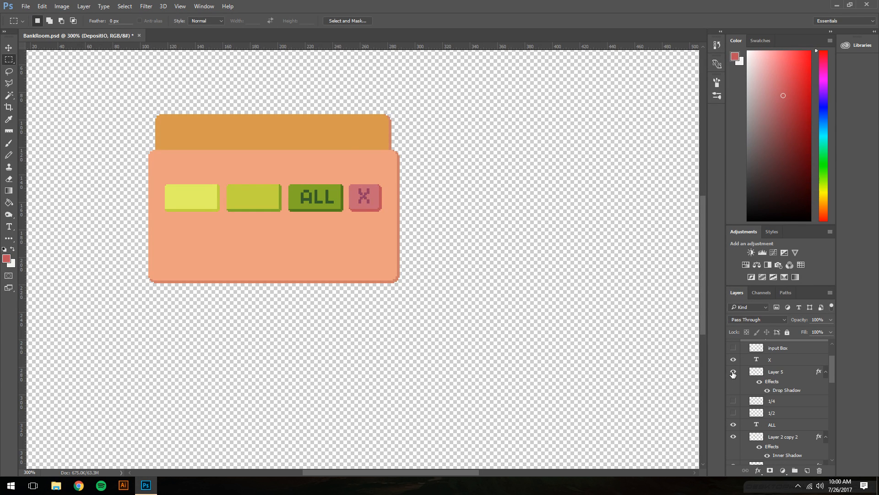
{"action": "left_click", "coordinate": [733, 372]}
{"action": "scroll", "coordinate": [732, 373], "scroll_direction": "up", "scroll_amount": 1}
{"action": "left_click", "coordinate": [733, 369]}
Look through the remaining visible dialog layers in DepositIO and check Layer 4 using its visibility
{"action": "scroll", "coordinate": [733, 380], "scroll_direction": "down", "scroll_amount": 3}
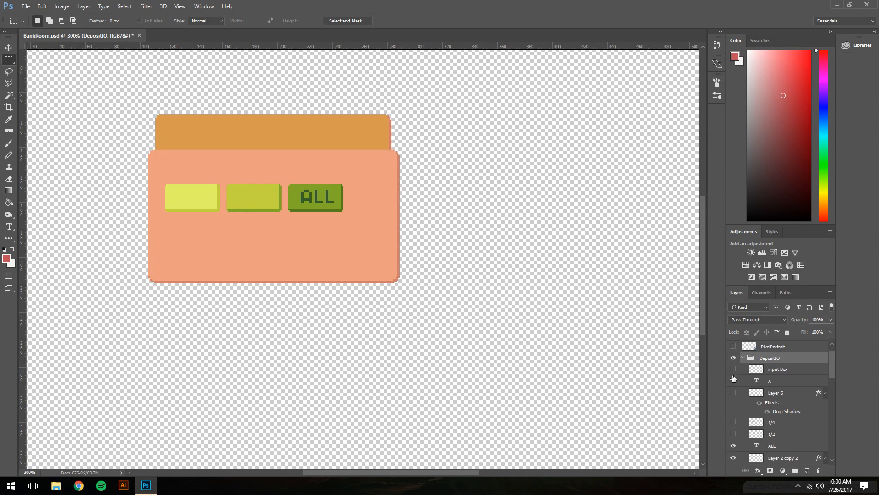
{"action": "scroll", "coordinate": [733, 387], "scroll_direction": "down", "scroll_amount": 2}
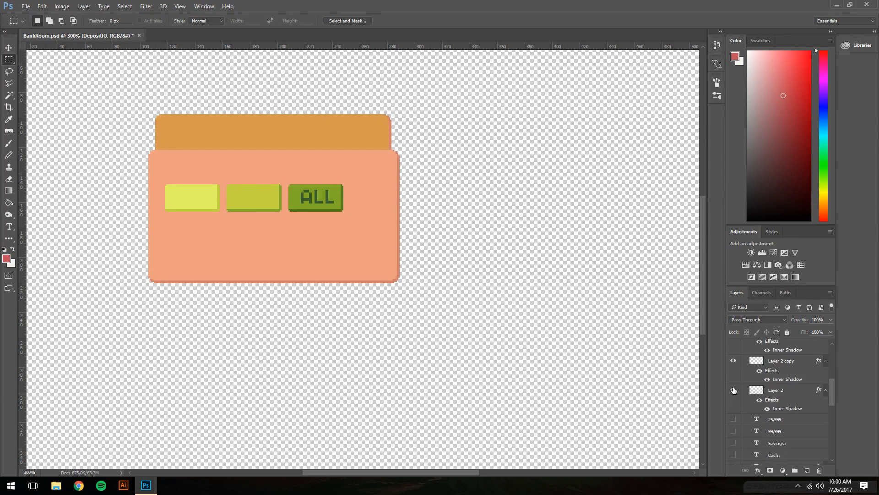
{"action": "scroll", "coordinate": [734, 394], "scroll_direction": "down", "scroll_amount": 4}
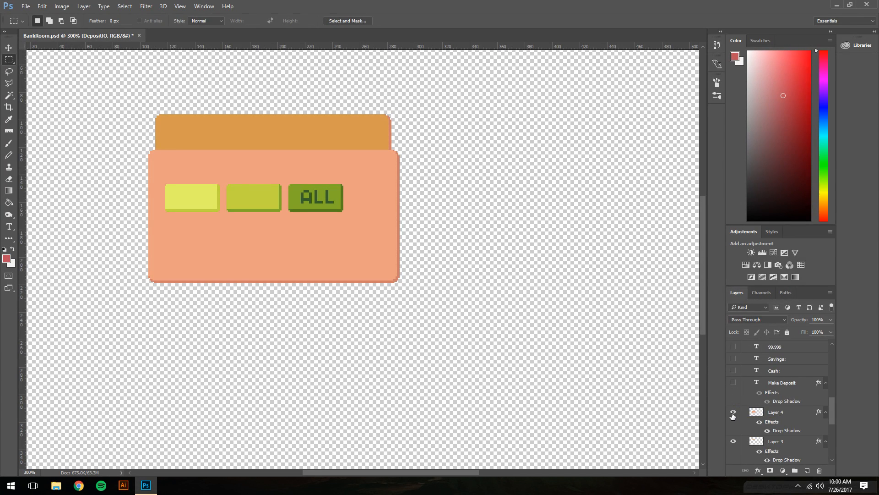
{"action": "left_click", "coordinate": [734, 413]}
{"action": "scroll", "coordinate": [732, 414], "scroll_direction": "down", "scroll_amount": 1}
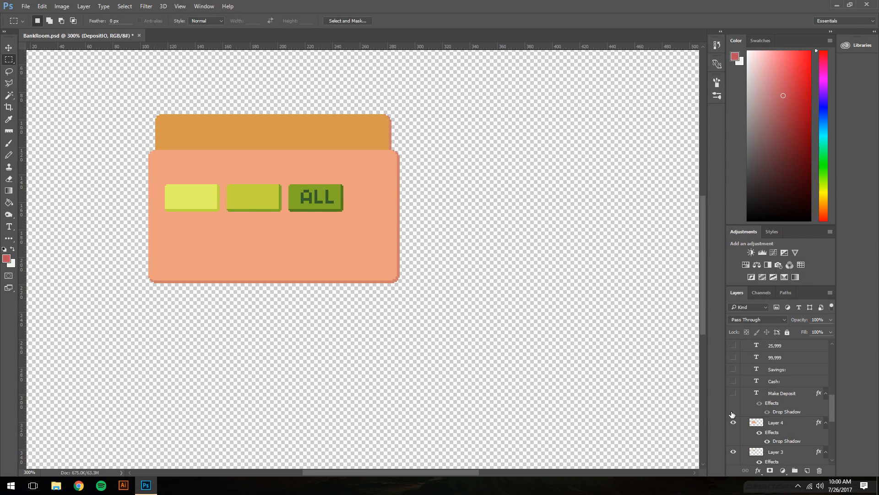
Hide the remaining button layers Layer 2, Layer 2 copy and Layer 2 copy 2 together with the ALL text layer
{"action": "scroll", "coordinate": [732, 414], "scroll_direction": "up", "scroll_amount": 5}
{"action": "left_click", "coordinate": [734, 402]}
{"action": "left_click", "coordinate": [734, 403]}
{"action": "left_click", "coordinate": [734, 404]}
{"action": "left_click", "coordinate": [733, 371]}
{"action": "scroll", "coordinate": [732, 370], "scroll_direction": "up", "scroll_amount": 1}
{"action": "left_click", "coordinate": [733, 354]}
{"action": "scroll", "coordinate": [734, 357], "scroll_direction": "up", "scroll_amount": 1}
{"action": "left_click", "coordinate": [733, 350]}
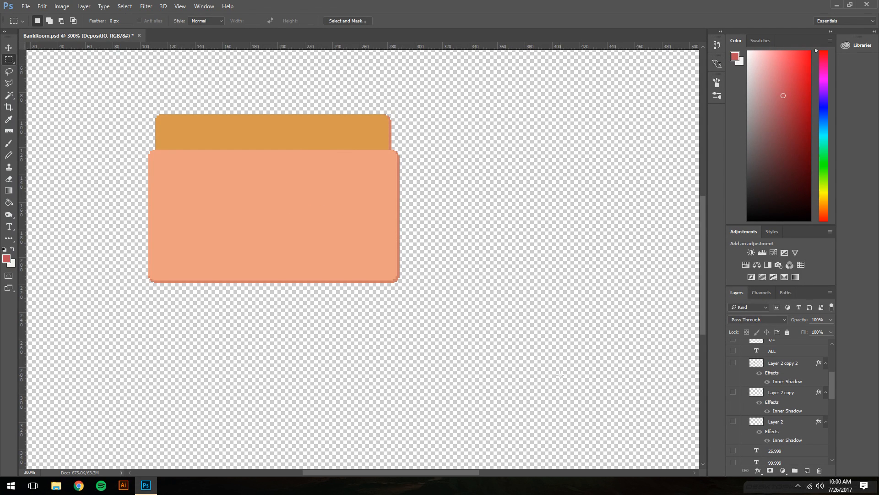
Export the stripped dialog with Save for Web as BankRoom.png on the Desktop
{"action": "left_click", "coordinate": [26, 7]}
{"action": "mouse_move", "coordinate": [75, 141]}
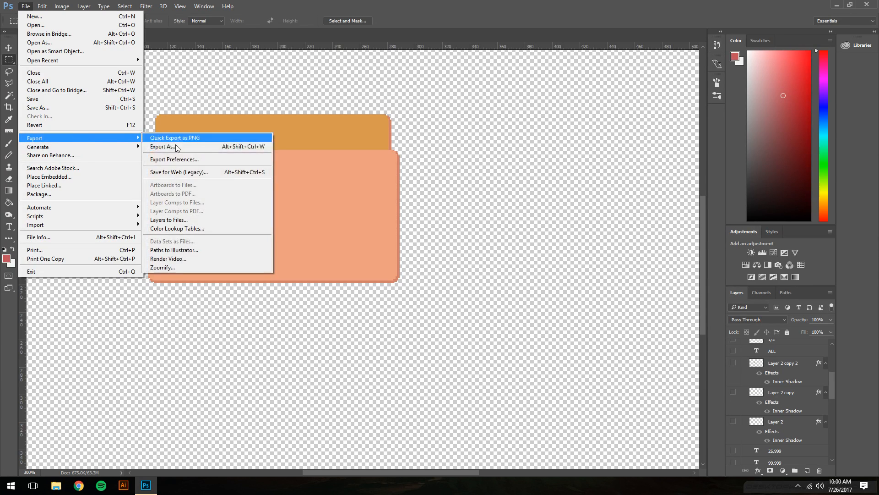
{"action": "left_click", "coordinate": [227, 174]}
{"action": "left_click", "coordinate": [505, 380]}
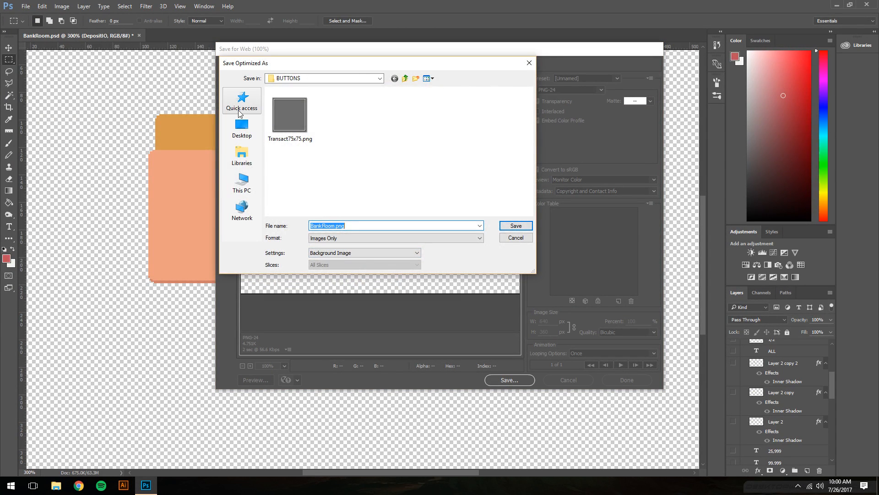
{"action": "left_click", "coordinate": [243, 134]}
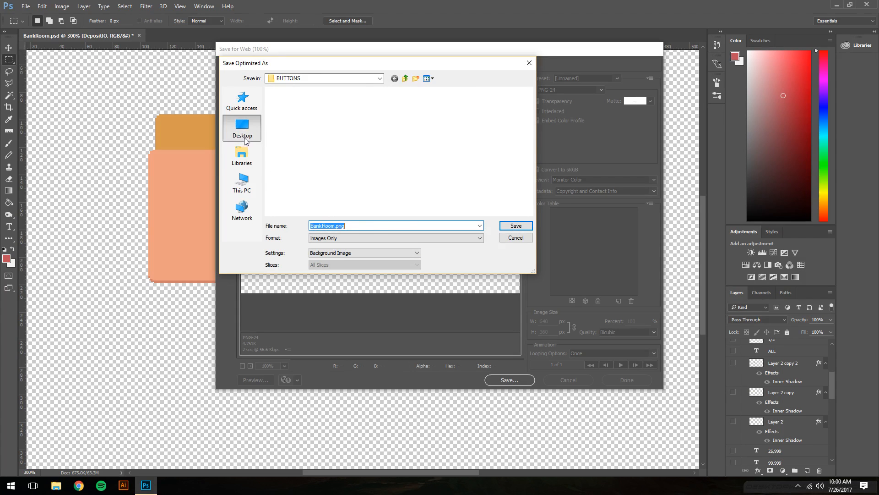
{"action": "left_click", "coordinate": [513, 226]}
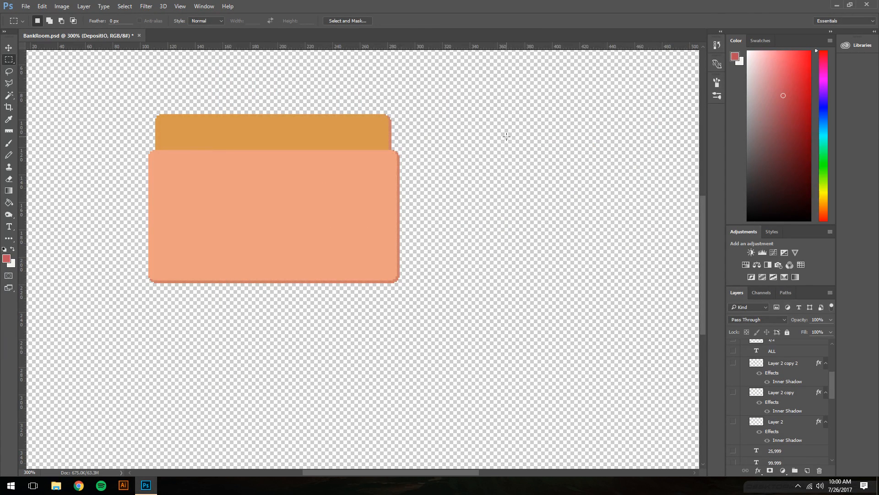
Open the exported BankRoom.png from the desktop in Photoshop and pull all four crop edges in close around the dialog panel
{"action": "left_click_drag", "start_coordinate": [403, 8], "coordinate": [445, 29]}
{"action": "left_click_drag", "start_coordinate": [7, 259], "coordinate": [336, 63]}
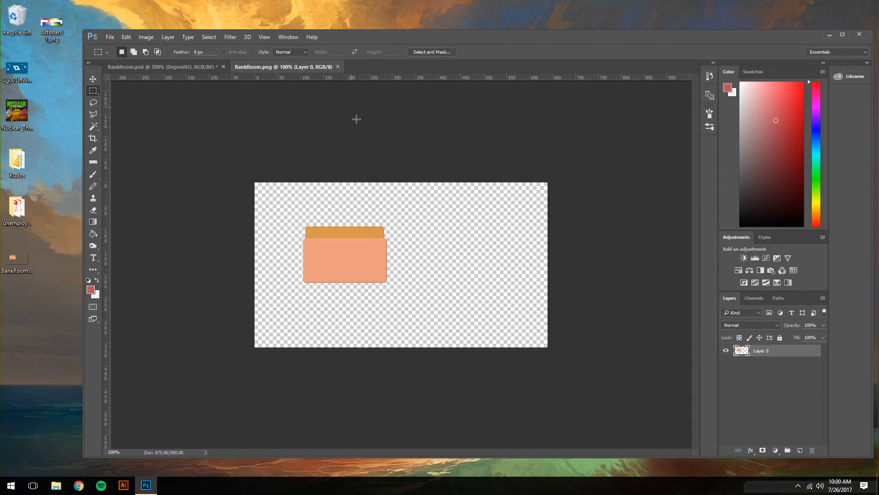
{"action": "left_click", "coordinate": [95, 138]}
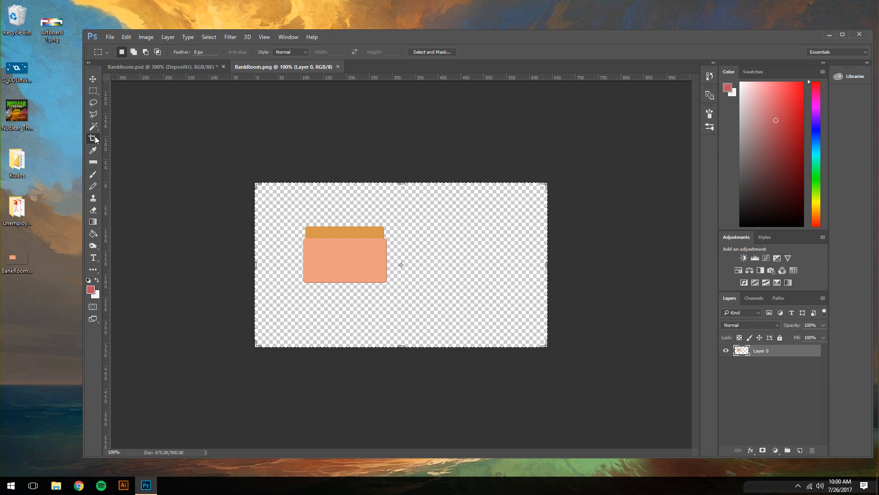
{"action": "left_click_drag", "start_coordinate": [259, 264], "coordinate": [281, 265]}
{"action": "scroll", "coordinate": [324, 246], "scroll_direction": "up", "scroll_amount": 2, "text": "alt"}
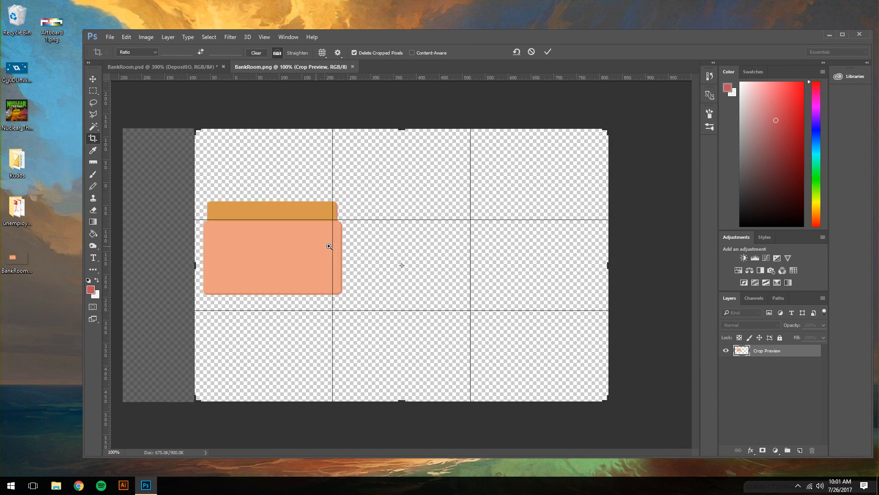
{"action": "left_click", "coordinate": [370, 246], "text": "ctrl"}
{"action": "left_click", "coordinate": [372, 244], "text": "alt"}
{"action": "left_click_drag", "start_coordinate": [557, 259], "coordinate": [434, 218]}
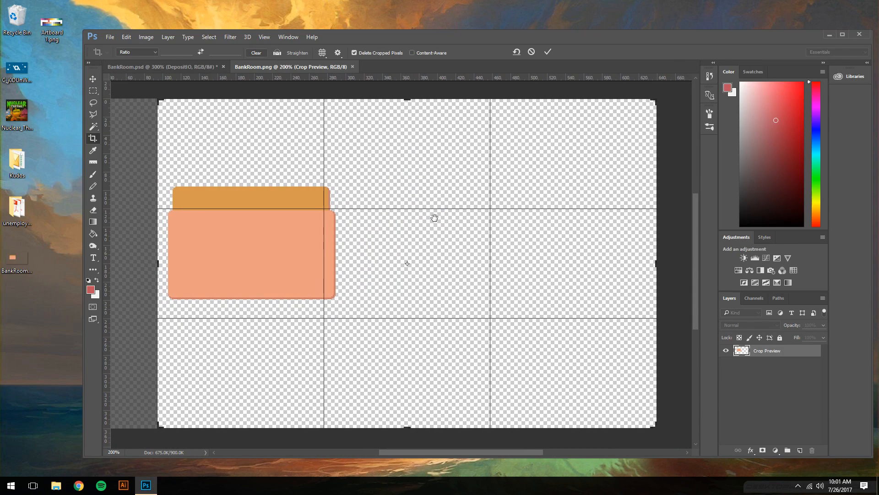
{"action": "left_click_drag", "start_coordinate": [654, 265], "coordinate": [499, 265]}
{"action": "left_click_drag", "start_coordinate": [406, 98], "coordinate": [412, 142]}
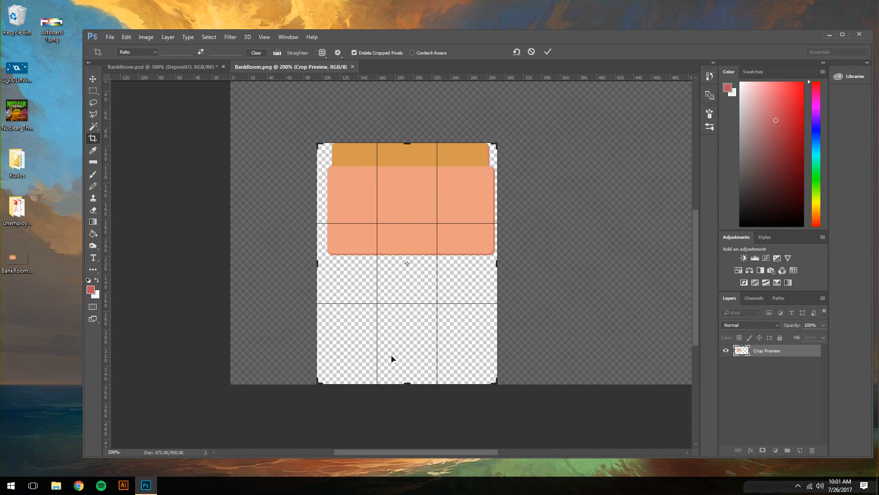
{"action": "left_click_drag", "start_coordinate": [408, 386], "coordinate": [405, 320]}
Fine-tune the crop's left and right edges to the panel's outermost pixels and apply the crop
{"action": "left_click", "coordinate": [405, 256], "text": "ctrl"}
{"action": "left_click", "coordinate": [405, 256], "text": "ctrl"}
{"action": "left_click_drag", "start_coordinate": [228, 271], "coordinate": [239, 271]}
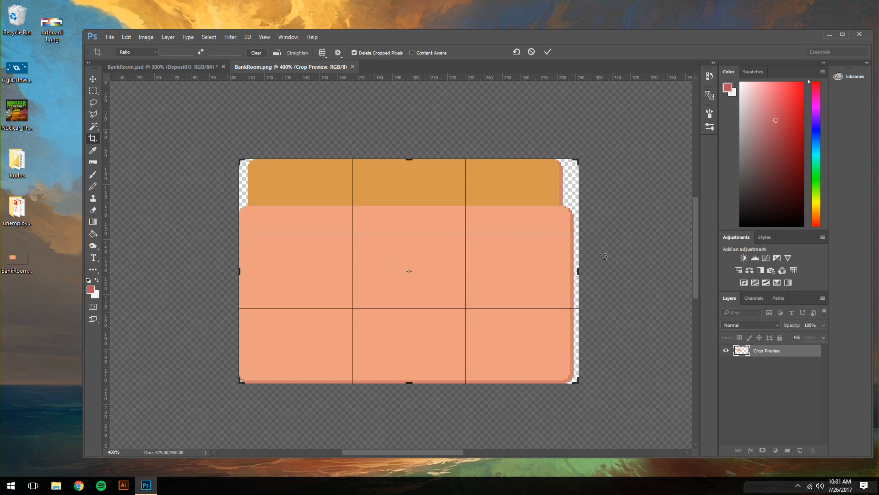
{"action": "left_click_drag", "start_coordinate": [578, 270], "coordinate": [576, 271]}
{"action": "left_click", "coordinate": [548, 53]}
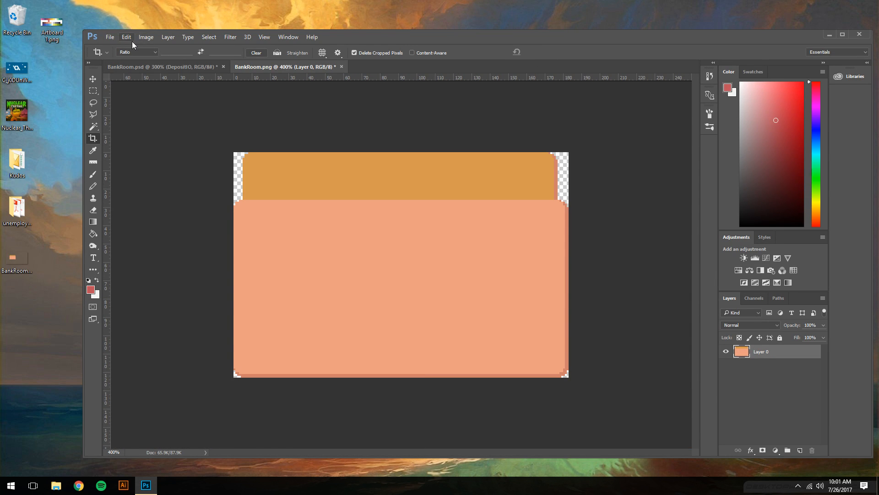
Export the cropped panel with Save for Web as a PNG-24 named Transact_183x123 in the BANK folder of GAME ASSETS
{"action": "left_click", "coordinate": [109, 37]}
{"action": "mouse_move", "coordinate": [183, 169]}
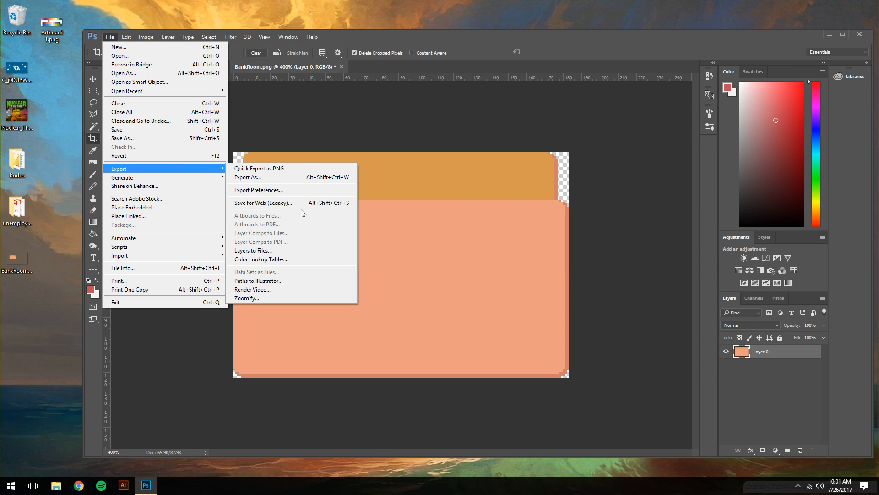
{"action": "left_click", "coordinate": [302, 205]}
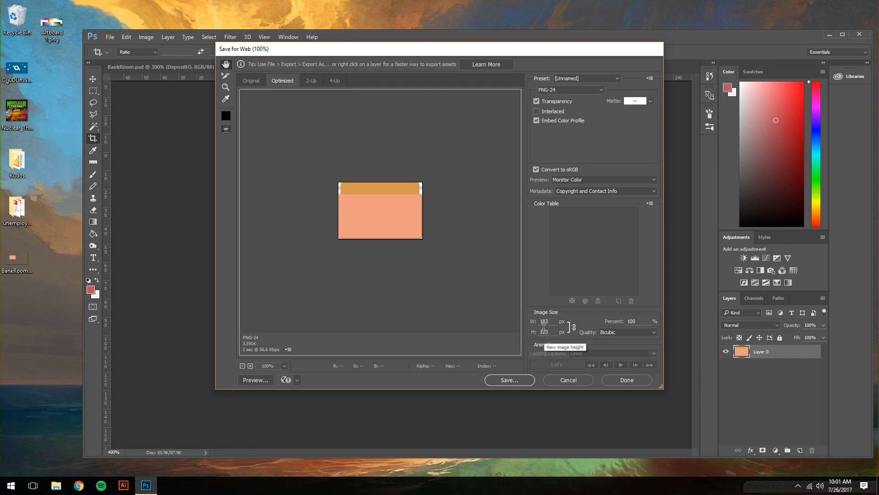
{"action": "left_click", "coordinate": [512, 380]}
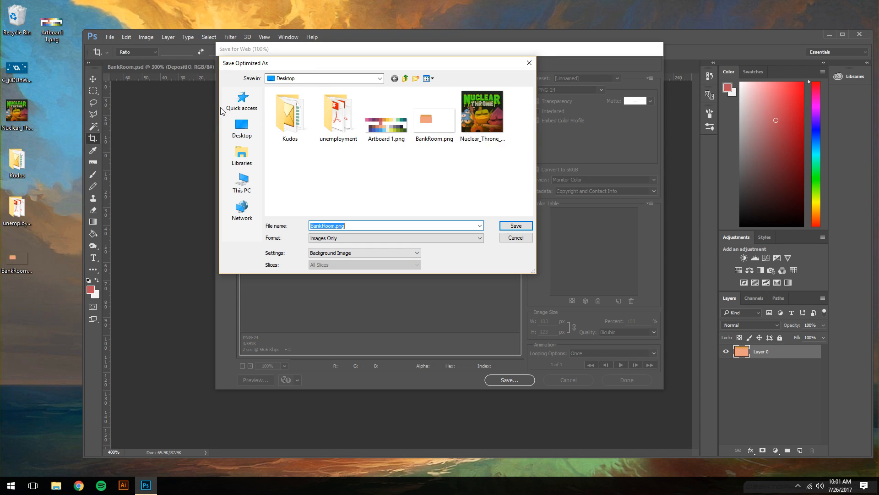
{"action": "left_click", "coordinate": [250, 170]}
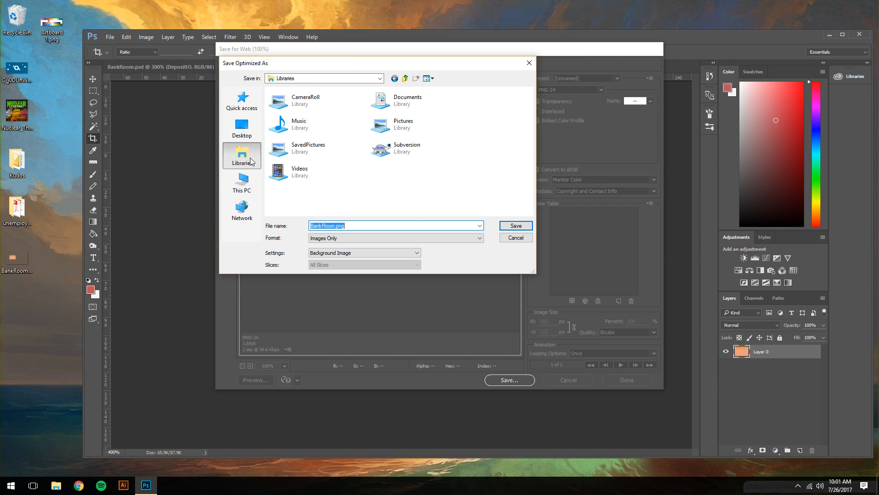
{"action": "double_click", "coordinate": [389, 121]}
{"action": "double_click", "coordinate": [338, 116]}
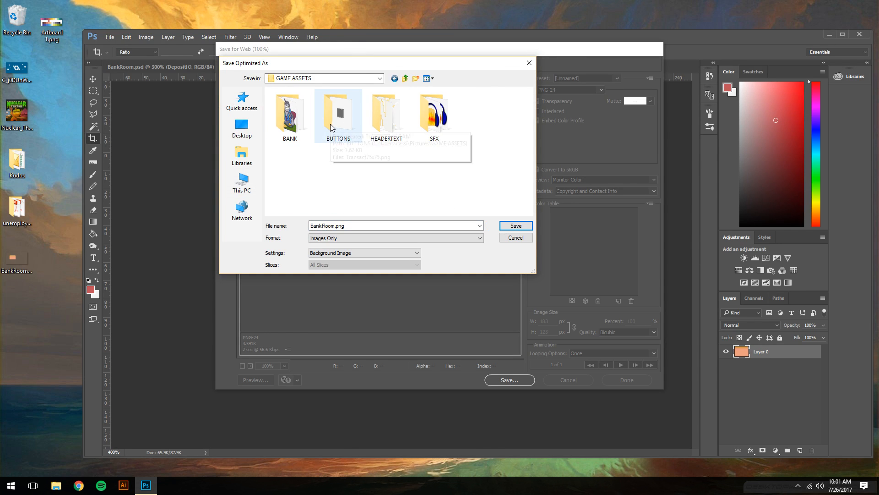
{"action": "double_click", "coordinate": [291, 120]}
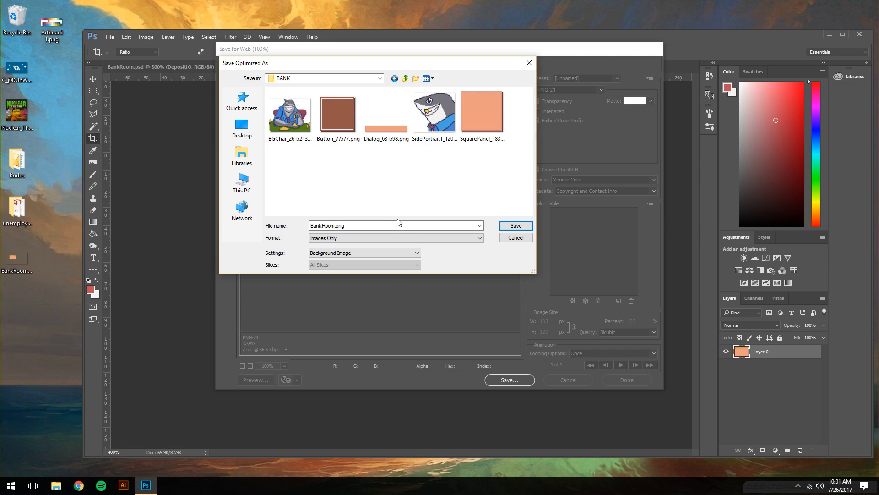
{"action": "double_click", "coordinate": [327, 225]}
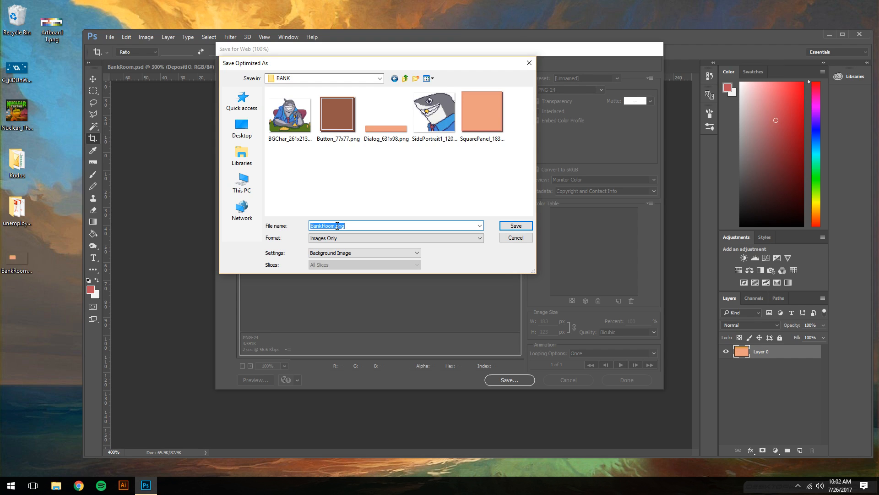
{"action": "type", "text": "Transact_183x123"}
{"action": "key", "text": "Return"}
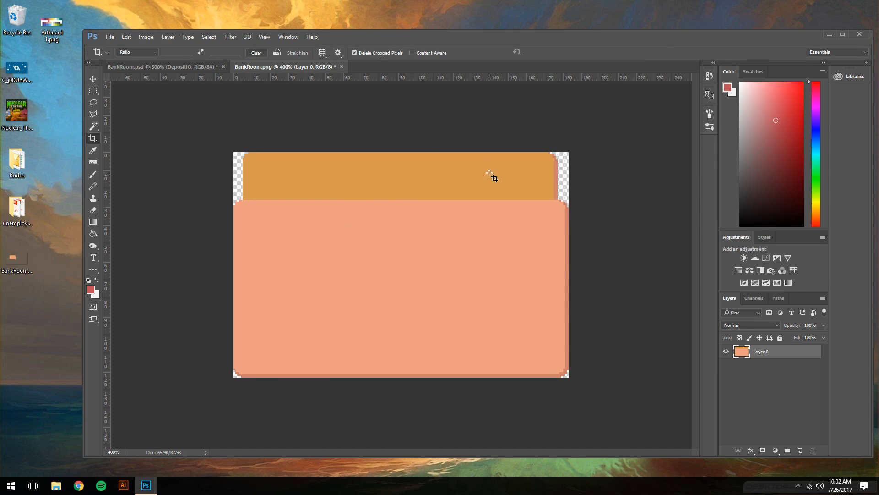
Return to BankRoom.psd and make the dialog layers and bank room groups below REFERENCE visible again
{"action": "left_click", "coordinate": [213, 67]}
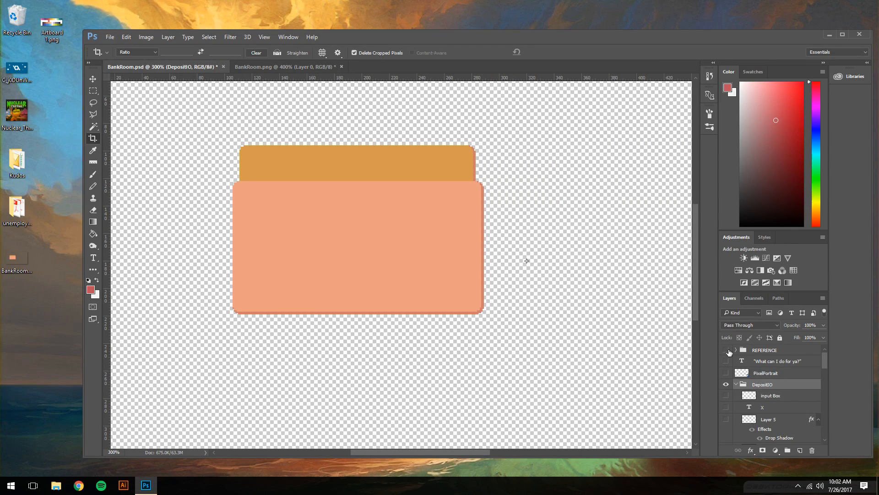
{"action": "left_click_drag", "start_coordinate": [726, 360], "coordinate": [726, 452]}
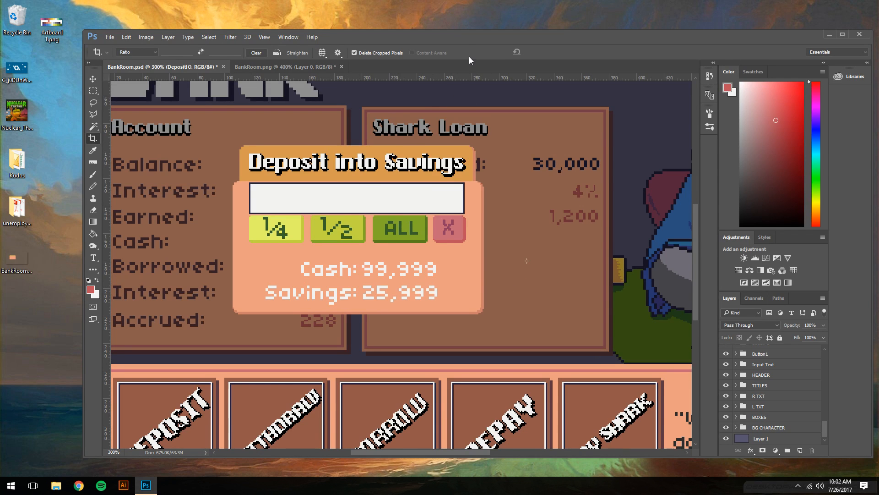
{"action": "left_click_drag", "start_coordinate": [465, 38], "coordinate": [444, 19]}
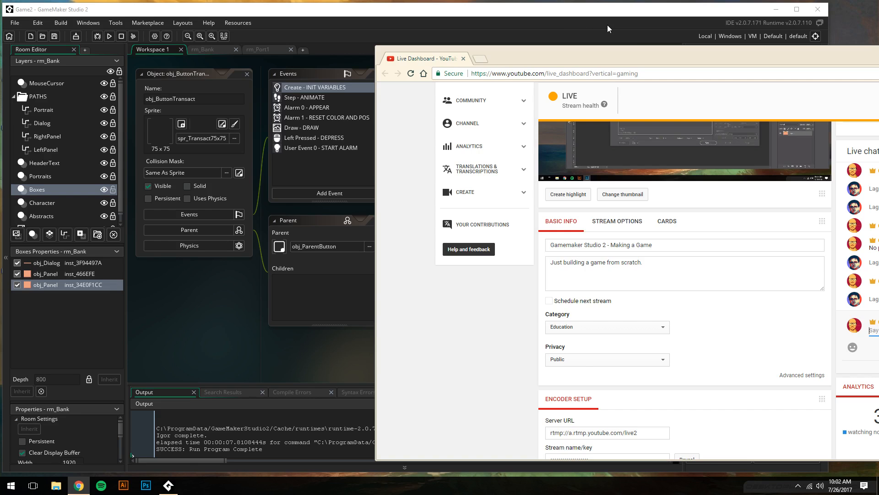
Switch to Slack and send "huh ok" in the #lounge channel
{"action": "mouse_move", "coordinate": [640, 67]}
{"action": "left_mouse_down"}
{"action": "mouse_move", "coordinate": [623, 49]}
{"action": "mouse_move", "coordinate": [648, 71]}
{"action": "left_mouse_up"}
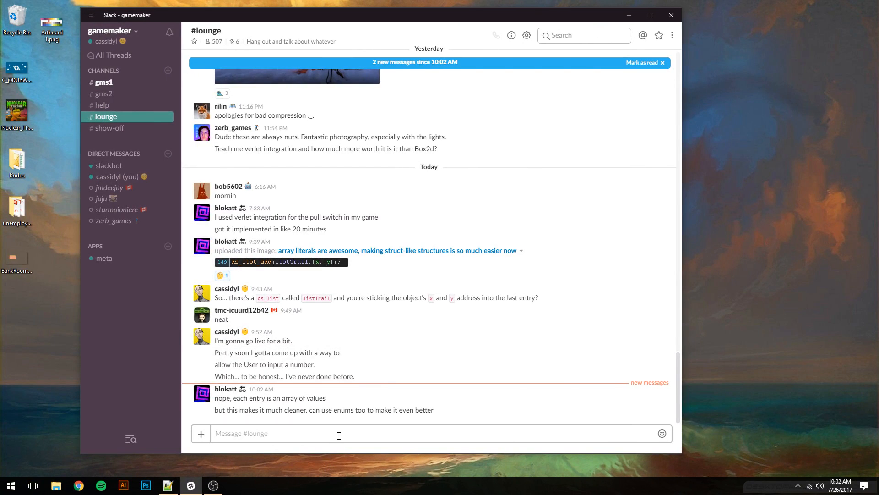
{"action": "left_click", "coordinate": [341, 434]}
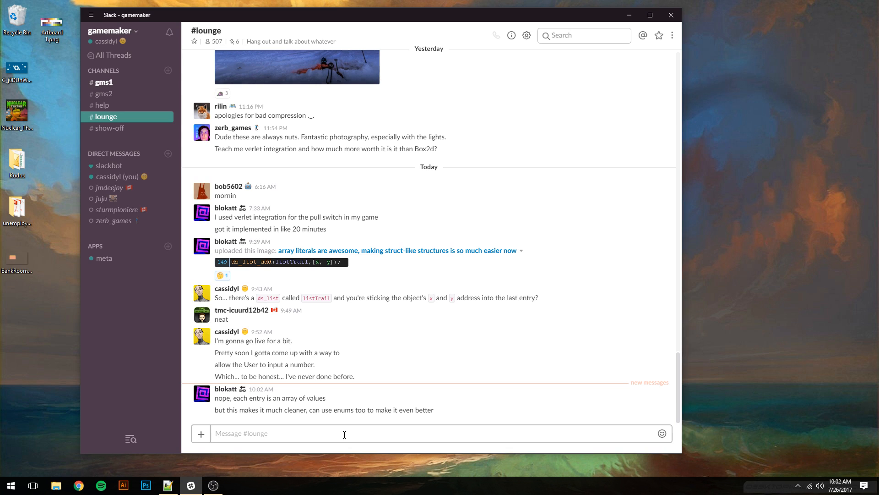
{"action": "type", "text": "huh ok"}
{"action": "key", "text": "Return"}
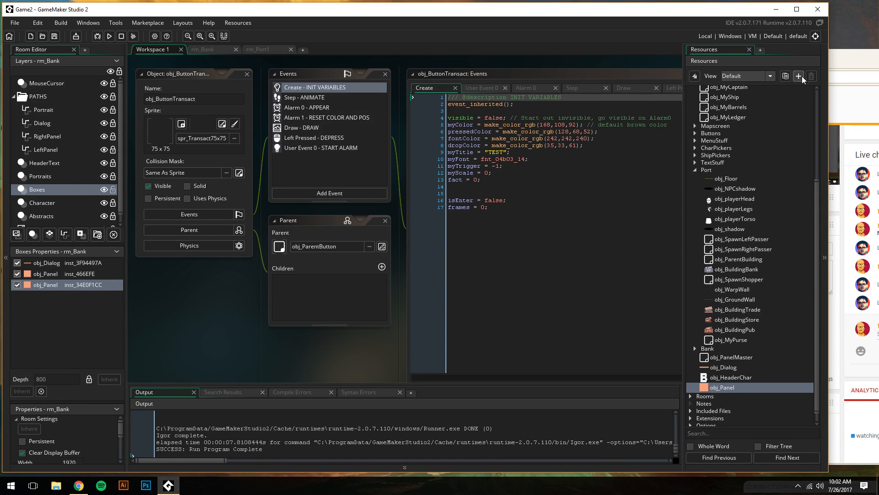
Switch to the browser, answer "yup" in the YouTube live chat, and move the window aside to uncover GameMaker
{"action": "left_click", "coordinate": [851, 65]}
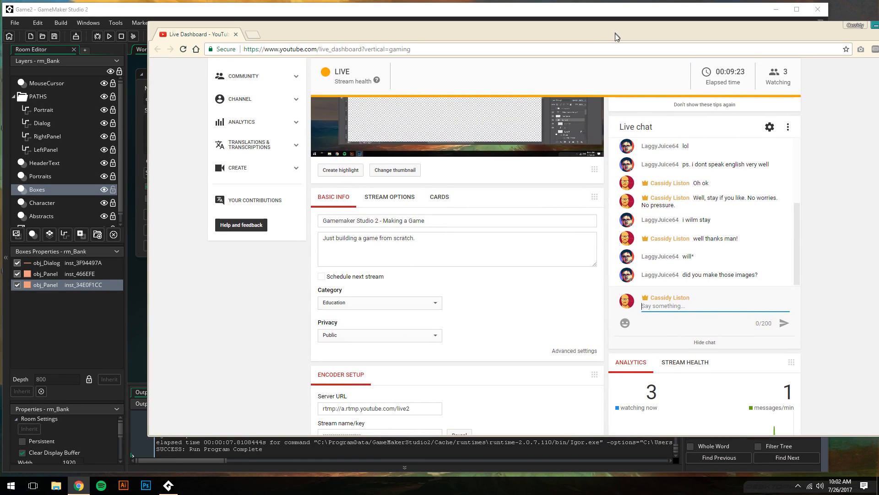
{"action": "left_click_drag", "start_coordinate": [614, 32], "coordinate": [612, 39]}
{"action": "type", "text": "y"}
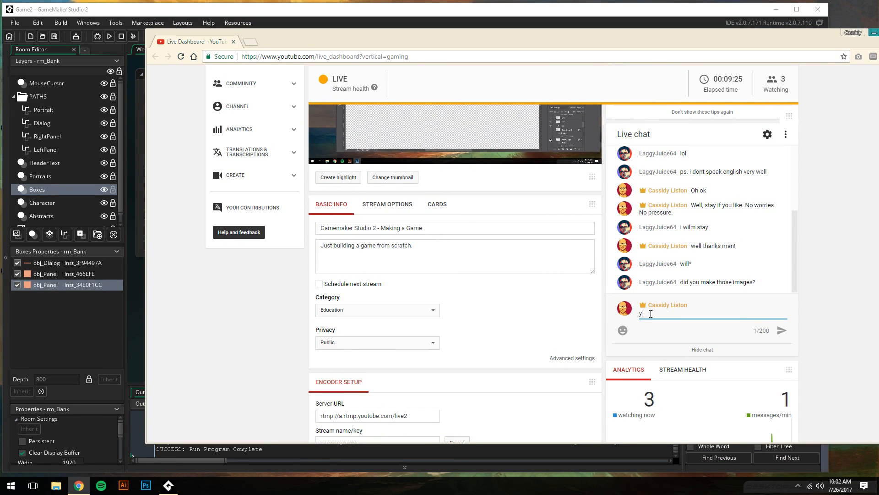
{"action": "type", "text": "up"}
{"action": "key", "text": "Return"}
{"action": "left_click_drag", "start_coordinate": [400, 43], "coordinate": [643, 66]}
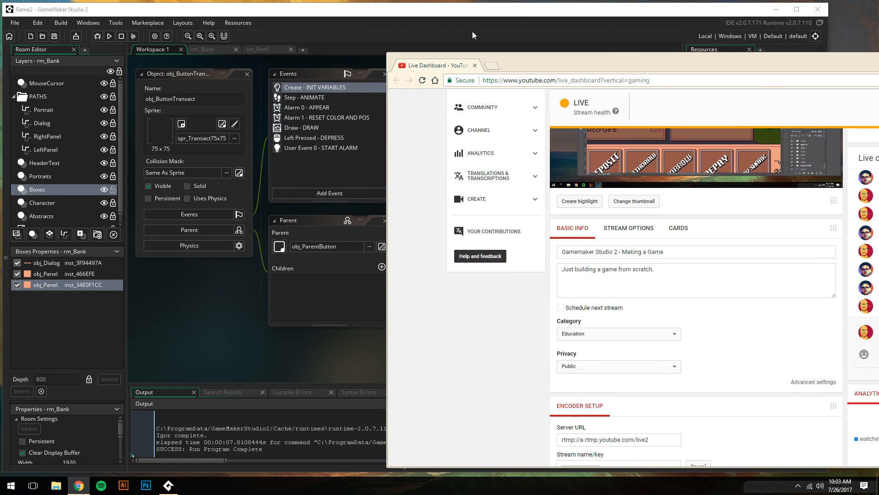
Run the game from GameMaker Studio 2, choose a captain and the Remex ship, and enter the bank building to view its screen
{"action": "left_click", "coordinate": [291, 11]}
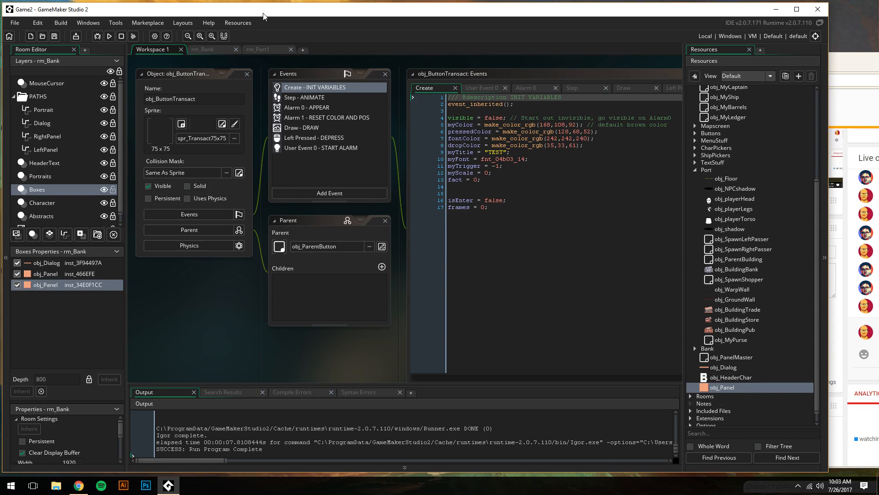
{"action": "left_click", "coordinate": [109, 36]}
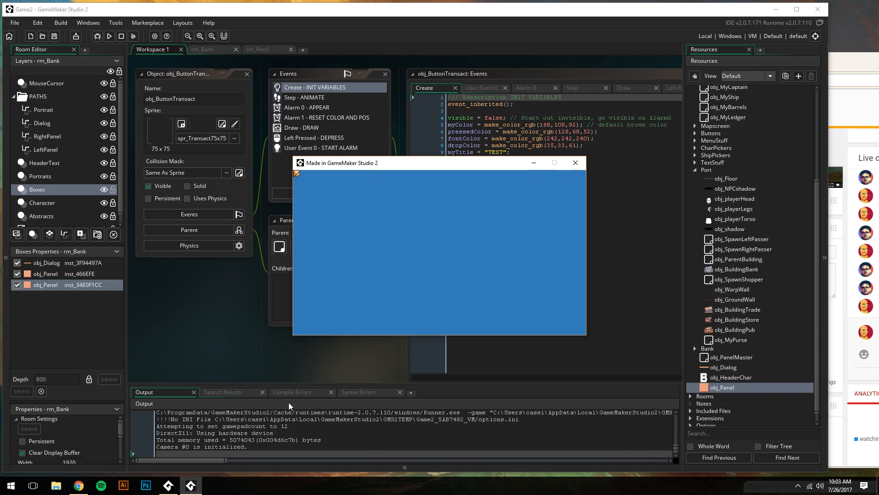
{"action": "left_click", "coordinate": [325, 315]}
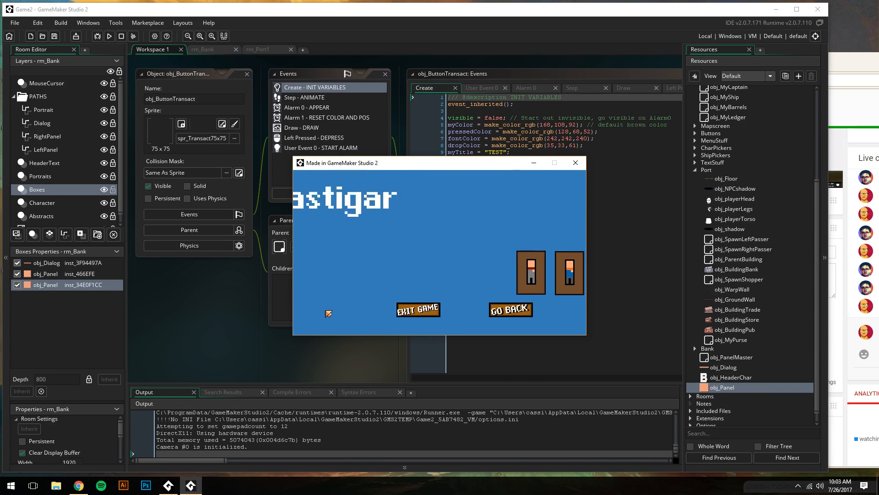
{"action": "left_click", "coordinate": [524, 316]}
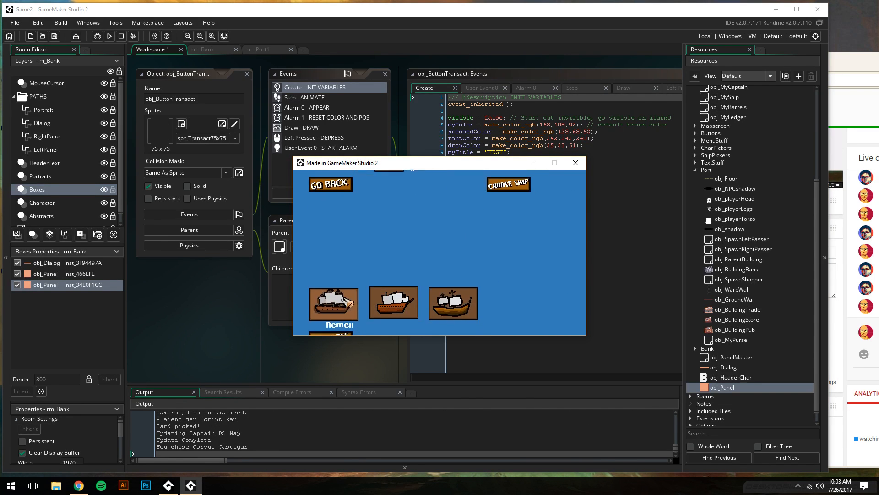
{"action": "left_click", "coordinate": [458, 306]}
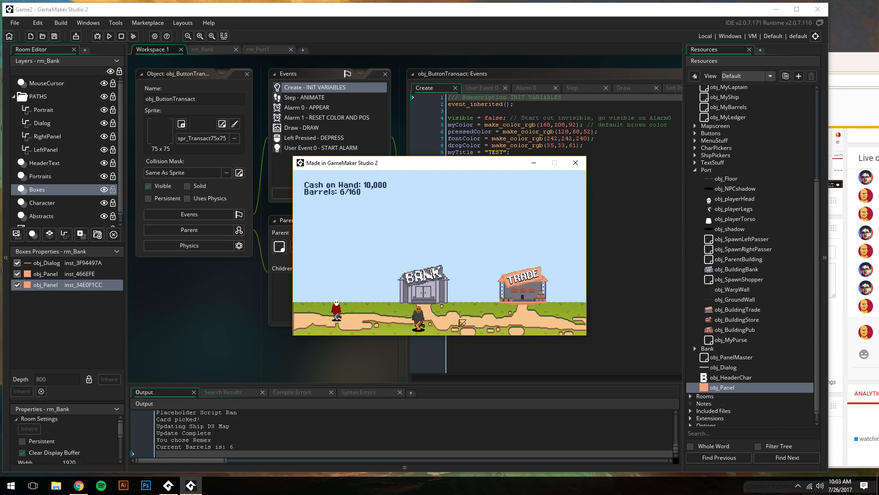
{"action": "key", "text": "w"}
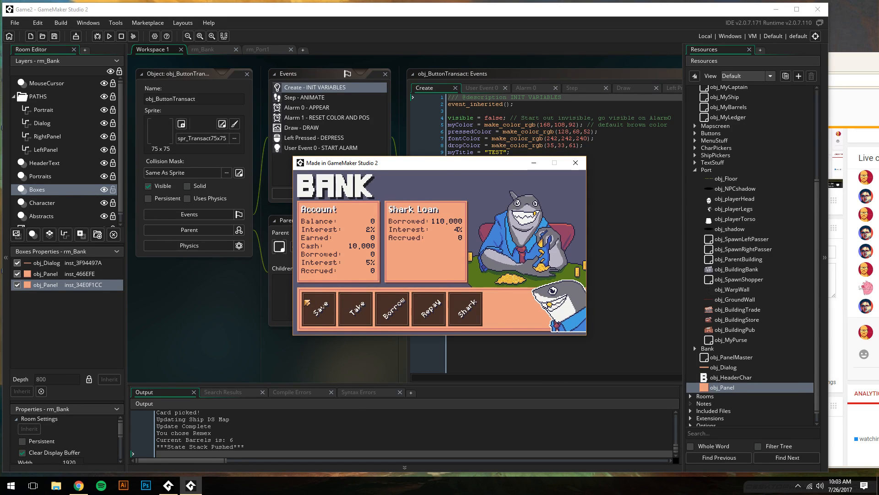
Try the Save transaction button in the running game's bank and close the game
{"action": "left_click", "coordinate": [324, 315]}
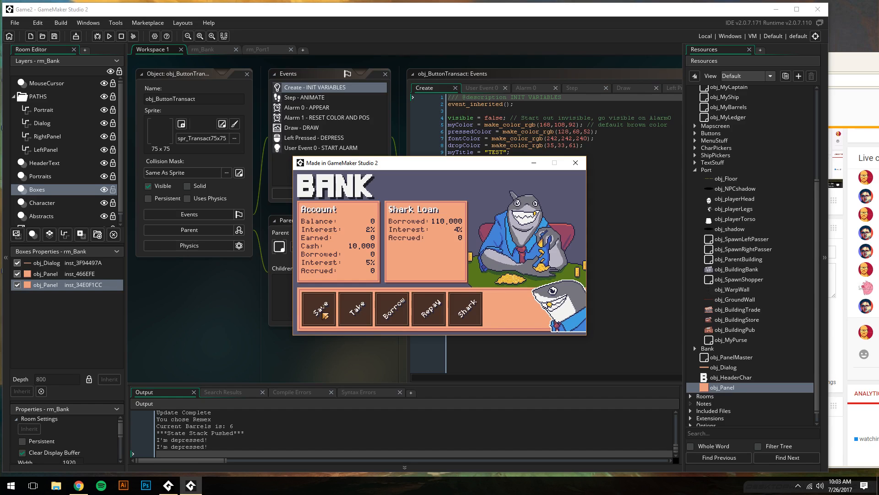
{"action": "left_click", "coordinate": [575, 164]}
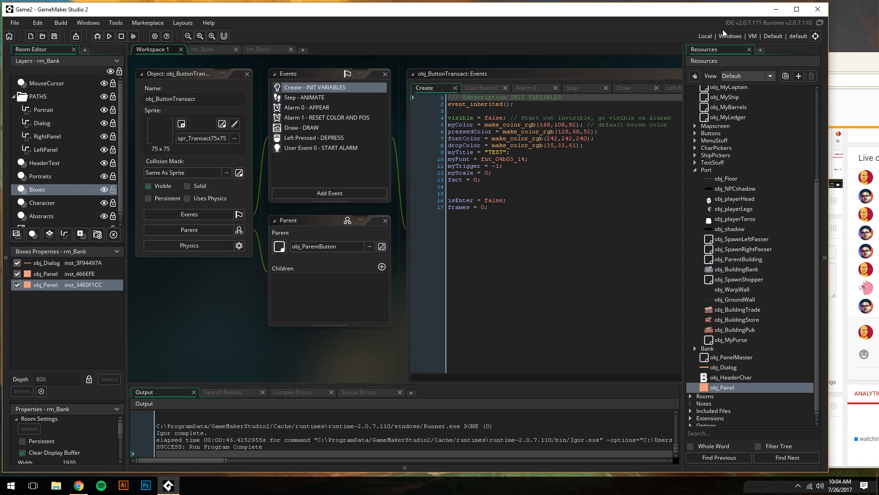
Switch to the browser, send "Hey pig" in the YouTube live chat, and move the window aside to return to GameMaker
{"action": "left_click_drag", "start_coordinate": [865, 64], "coordinate": [622, 44]}
{"action": "type", "text": "Hey pig"}
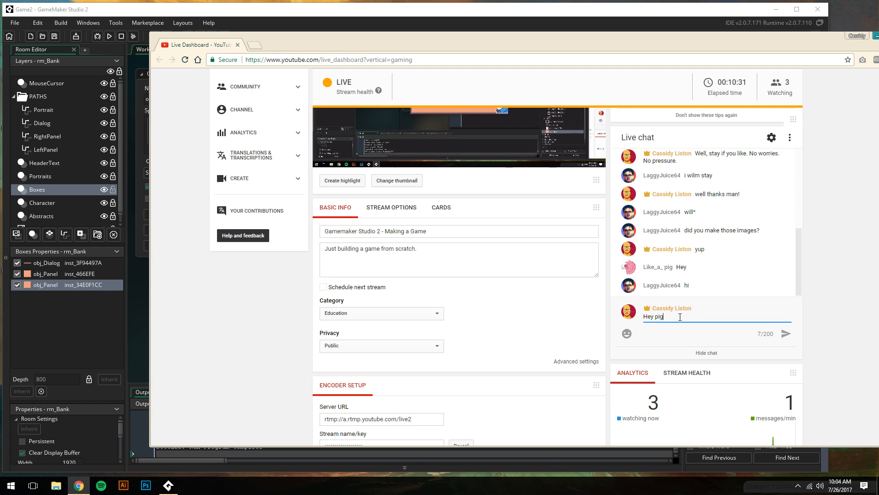
{"action": "key", "text": "Return"}
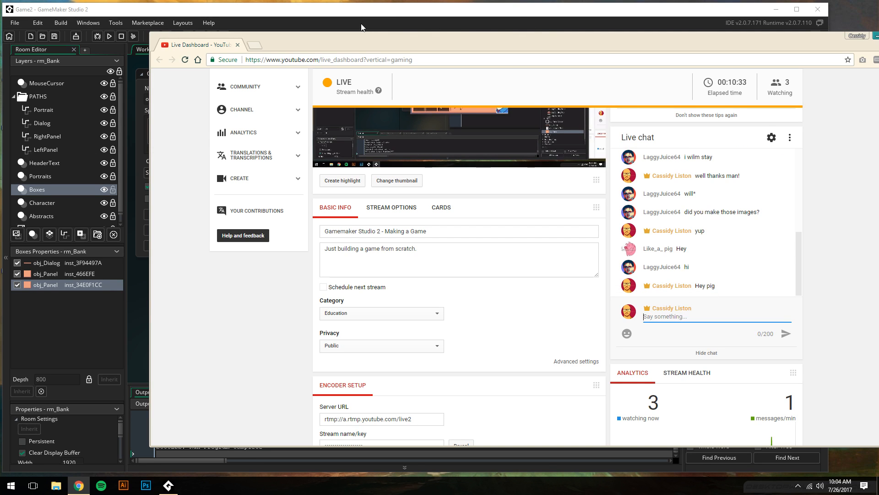
{"action": "left_click_drag", "start_coordinate": [327, 42], "coordinate": [564, 49]}
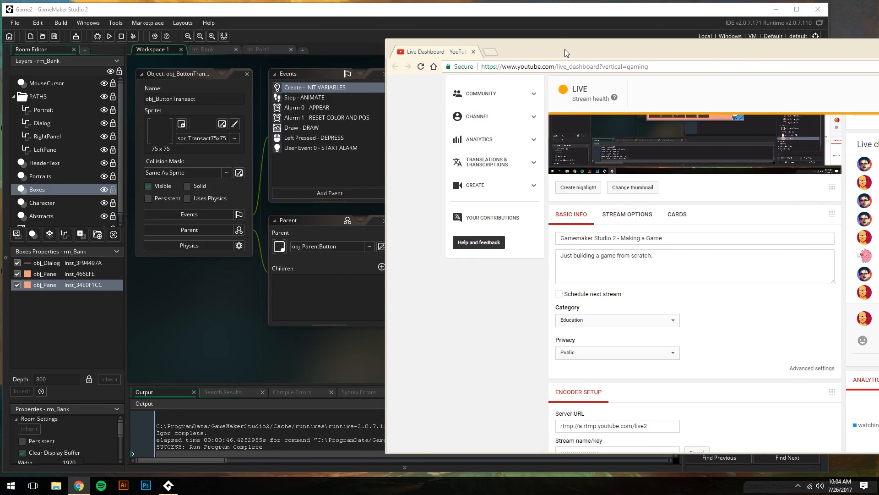
{"action": "left_click", "coordinate": [440, 13]}
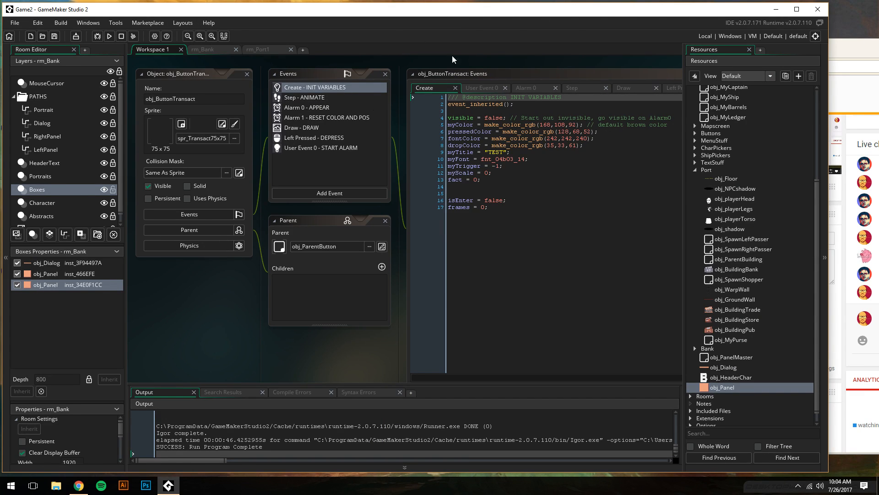
Add an empty workspace beside the first one and collapse the Port and Objects groups in the resource tree
{"action": "left_click", "coordinate": [302, 49]}
{"action": "left_click_drag", "start_coordinate": [307, 49], "coordinate": [209, 46]}
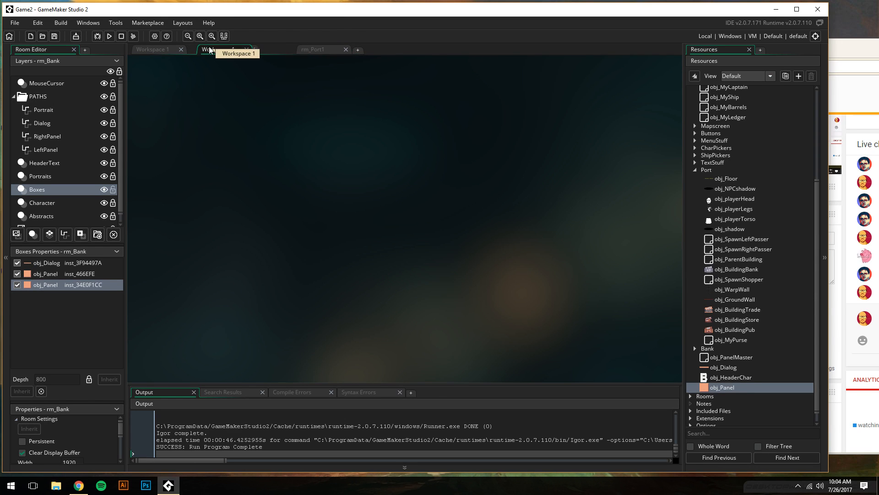
{"action": "scroll", "coordinate": [734, 127], "scroll_direction": "up", "scroll_amount": 4}
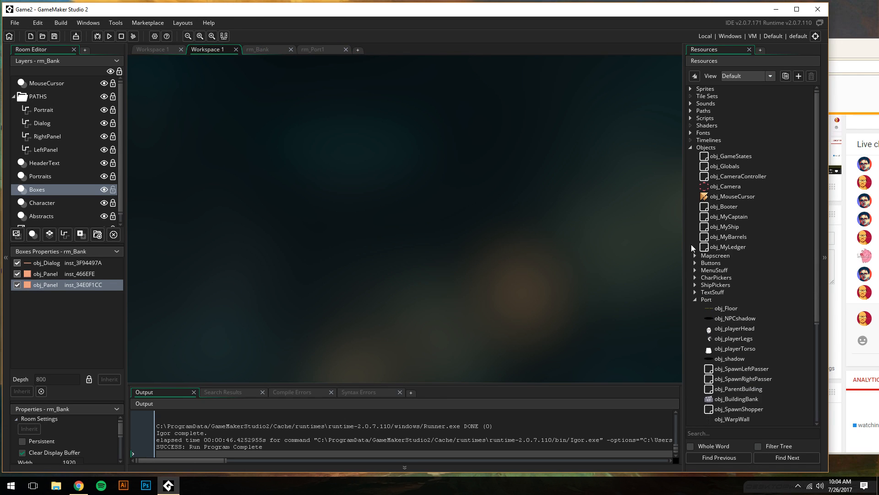
{"action": "scroll", "coordinate": [698, 261], "scroll_direction": "down", "scroll_amount": 4}
{"action": "scroll", "coordinate": [701, 278], "scroll_direction": "up", "scroll_amount": 5}
{"action": "left_click", "coordinate": [695, 299]}
{"action": "left_click", "coordinate": [691, 147]}
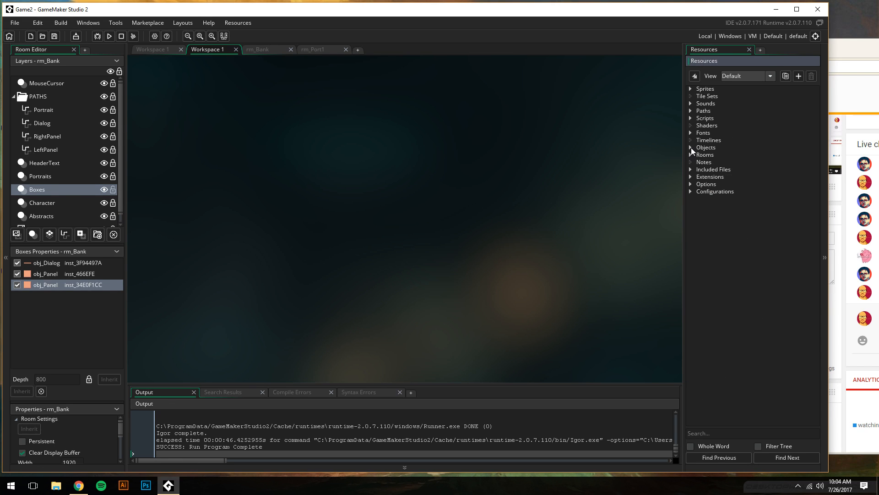
Create a new sprite resource under Sprites and name it spr_Darken
{"action": "left_click", "coordinate": [701, 90]}
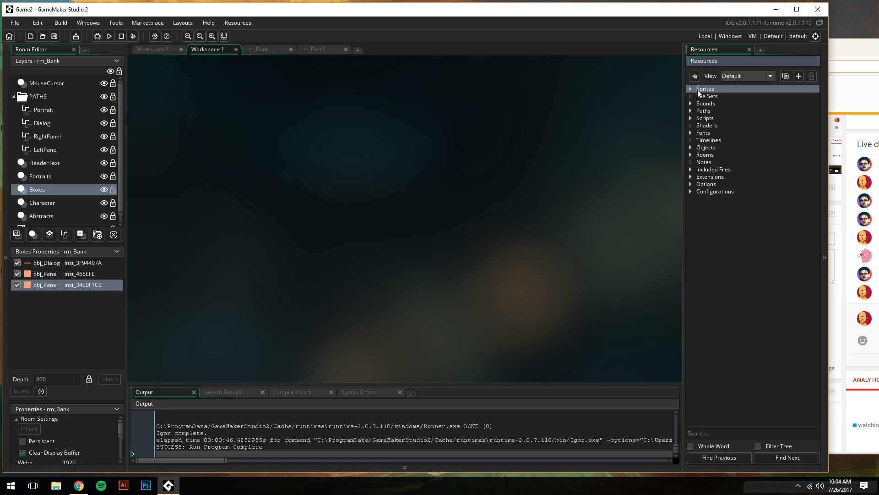
{"action": "left_click", "coordinate": [691, 90]}
{"action": "right_click", "coordinate": [702, 90]}
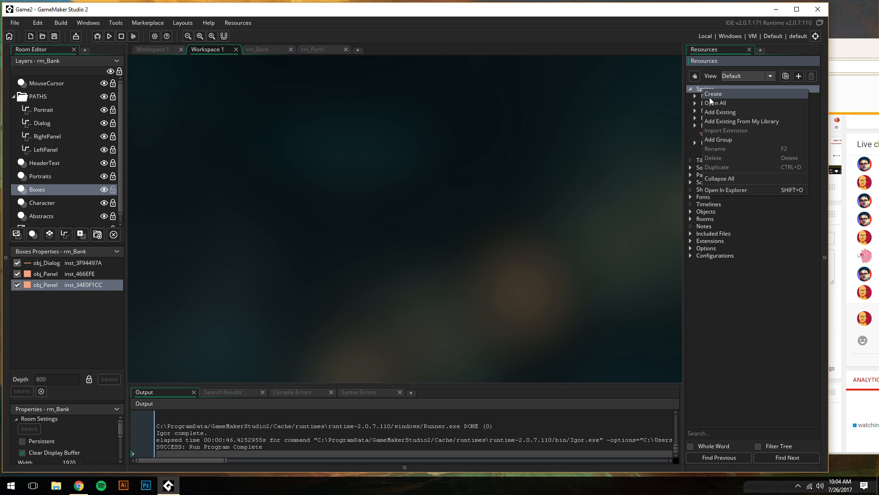
{"action": "left_click", "coordinate": [716, 94]}
{"action": "left_click_drag", "start_coordinate": [233, 145], "coordinate": [125, 132]}
{"action": "type", "text": "spr_"}
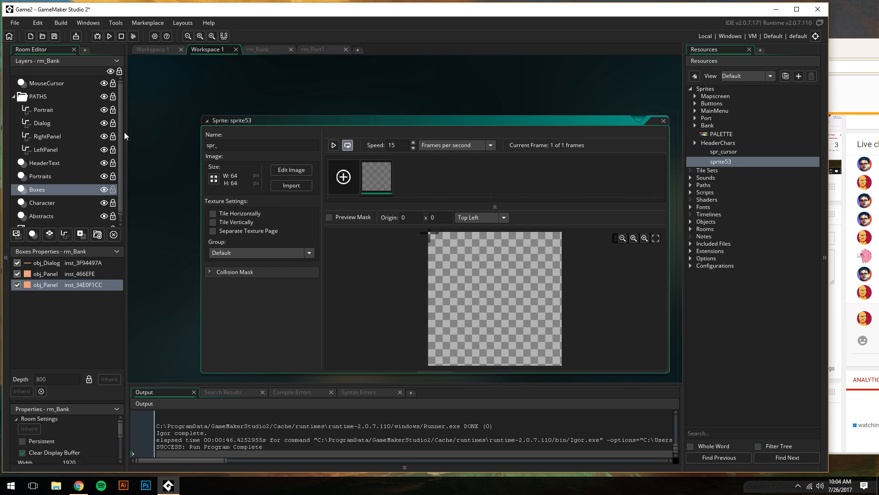
{"action": "type", "text": "Darken"}
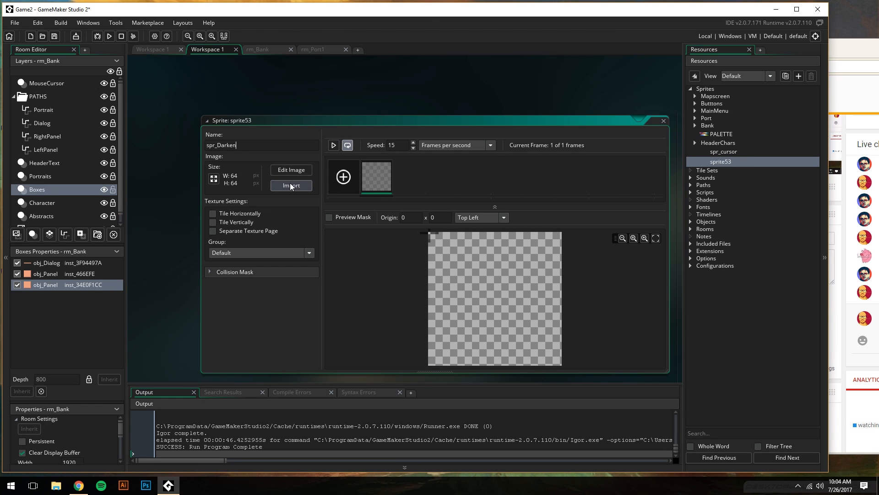
Resize the spr_Darken canvas to 640 pixels wide and 360 pixels high
{"action": "left_click", "coordinate": [213, 178]}
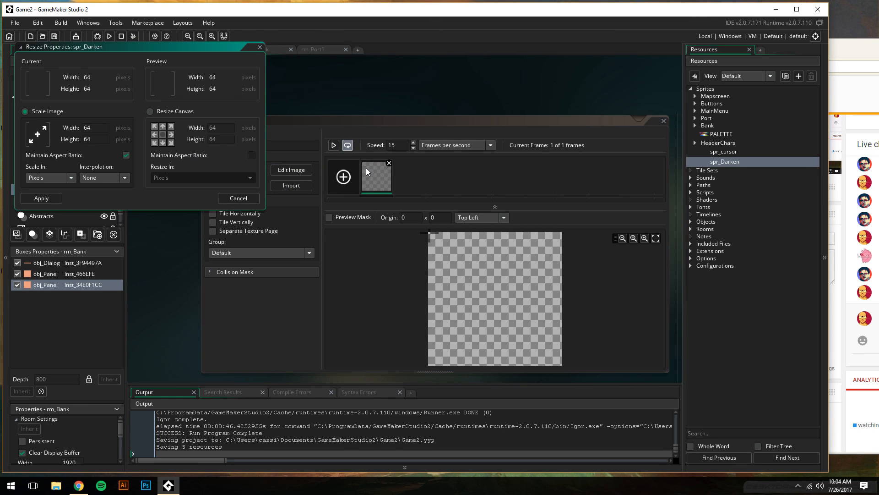
{"action": "left_click", "coordinate": [150, 111]}
{"action": "double_click", "coordinate": [220, 126]}
{"action": "type", "text": "640"}
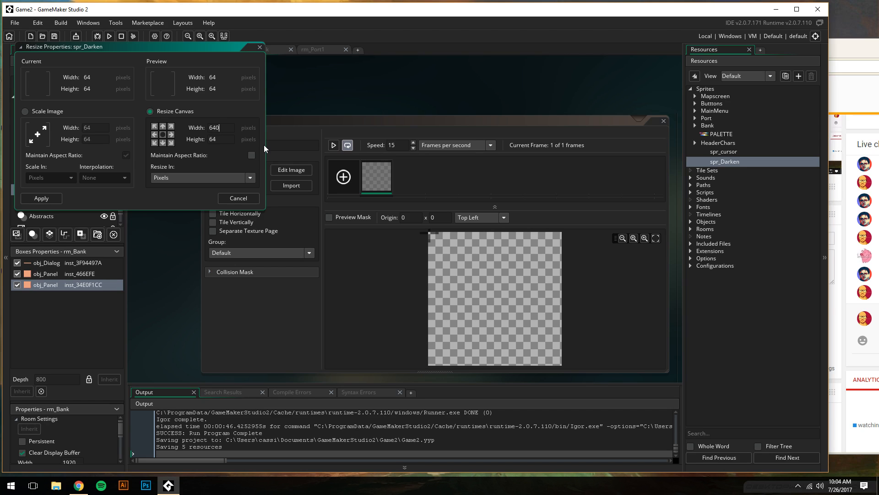
{"action": "key", "text": "Tab"}
{"action": "type", "text": "360"}
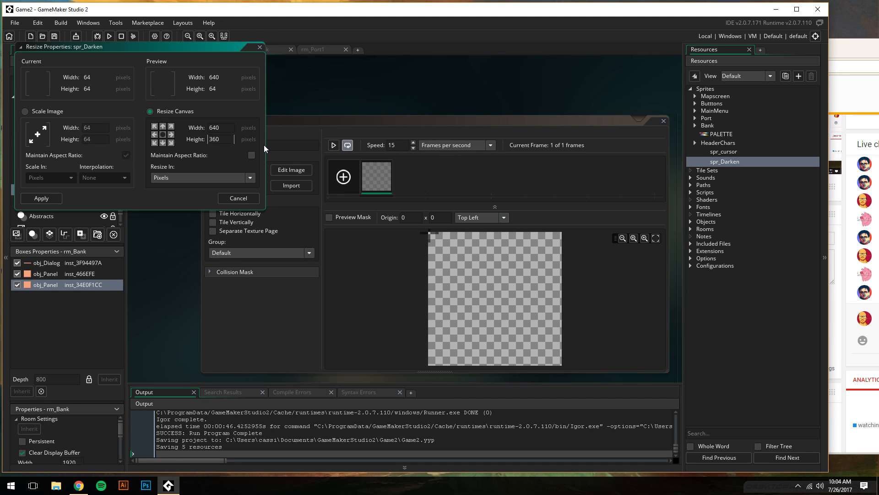
{"action": "left_click", "coordinate": [53, 196]}
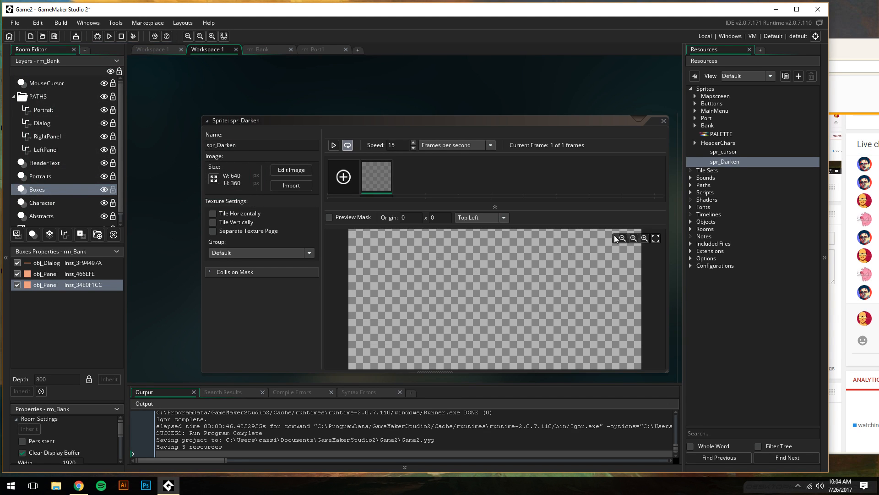
{"action": "mouse_move", "coordinate": [837, 46]}
{"action": "left_mouse_down"}
{"action": "mouse_move", "coordinate": [618, 39]}
{"action": "mouse_move", "coordinate": [837, 48]}
{"action": "left_mouse_up"}
{"action": "left_click", "coordinate": [447, 190]}
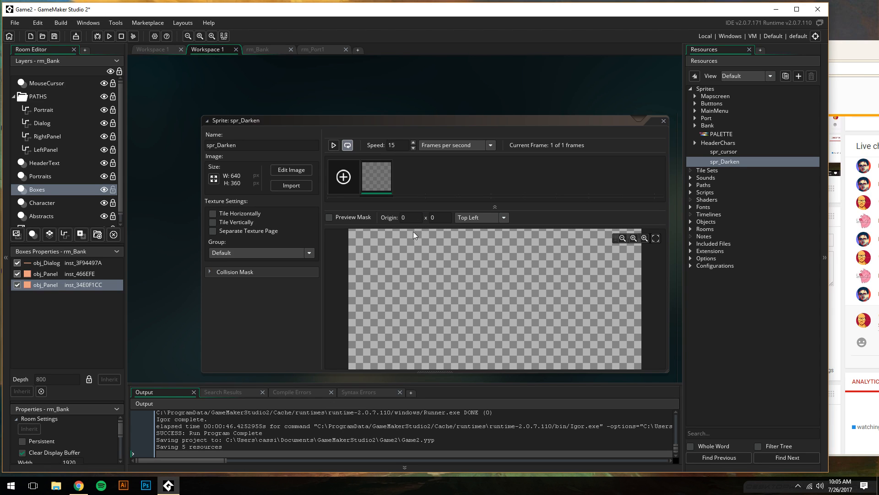
Open the spr_Darken image for editing and set the drawing colour to black with an alpha of 100
{"action": "left_click", "coordinate": [292, 170]}
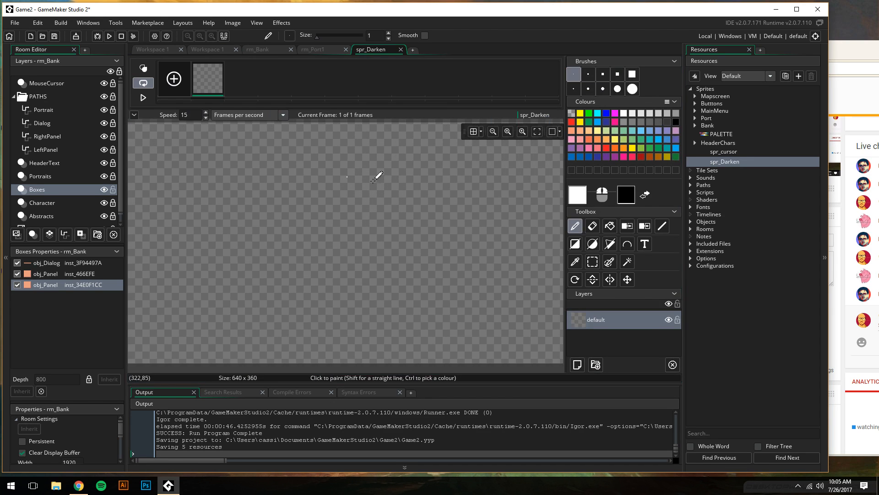
{"action": "left_click", "coordinate": [676, 121]}
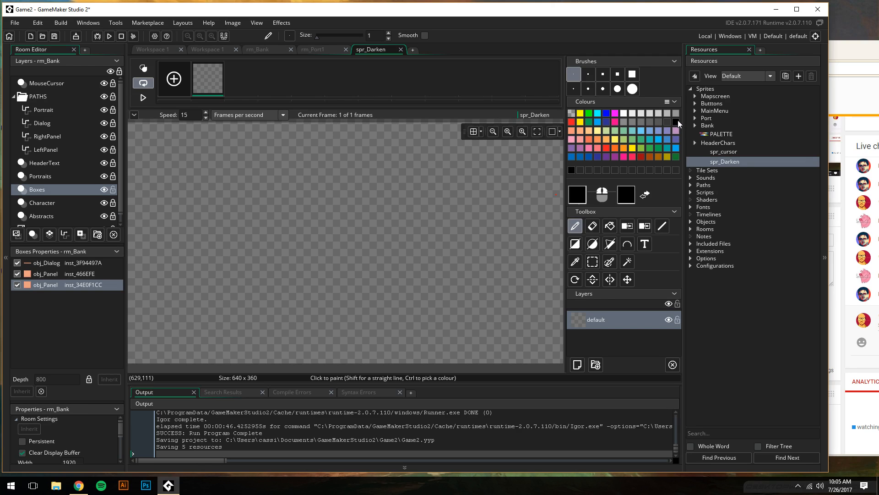
{"action": "left_click", "coordinate": [578, 194]}
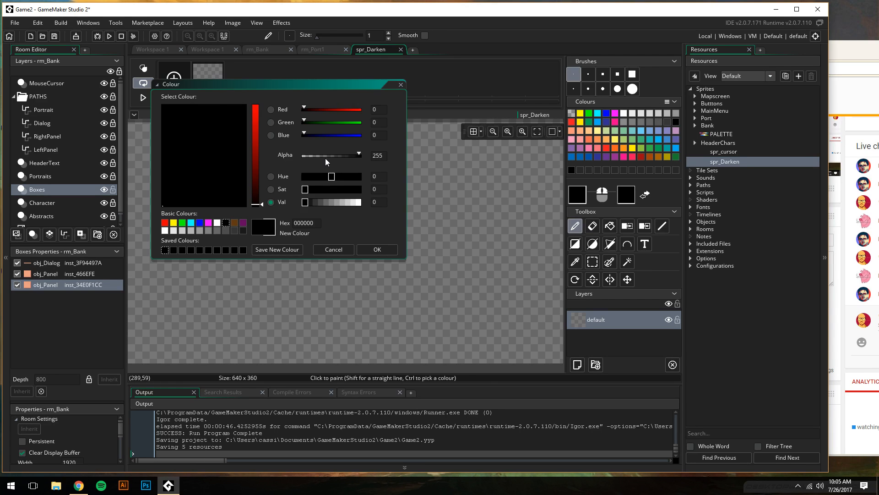
{"action": "left_click_drag", "start_coordinate": [359, 155], "coordinate": [325, 156]}
{"action": "double_click", "coordinate": [378, 155]}
{"action": "type", "text": "100"}
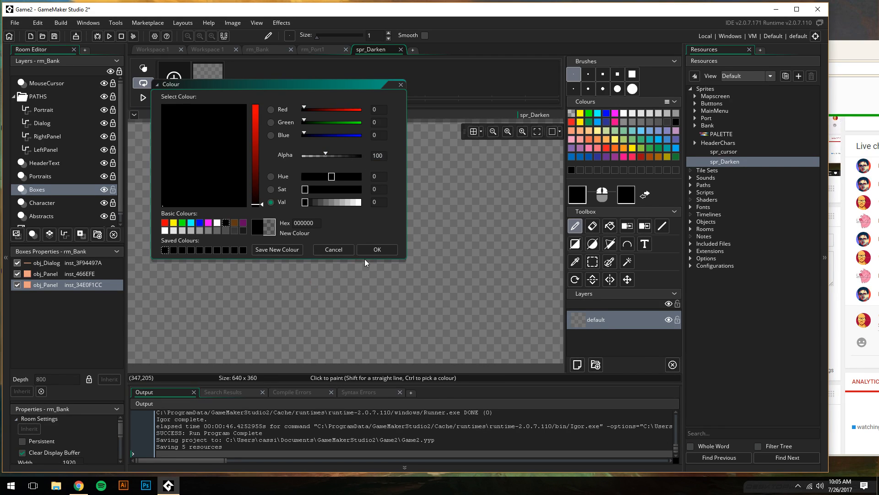
{"action": "left_click", "coordinate": [371, 249]}
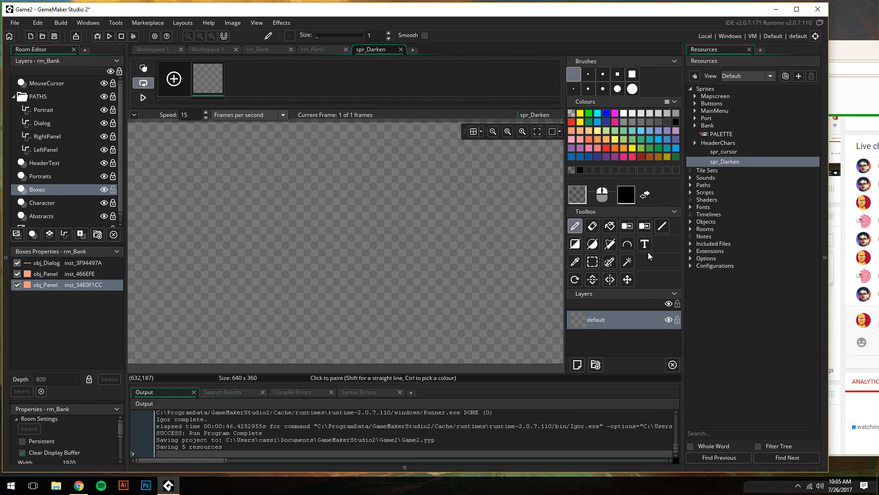
Fill the whole spr_Darken canvas with the semi-transparent black and close the image editor
{"action": "left_click", "coordinate": [609, 226]}
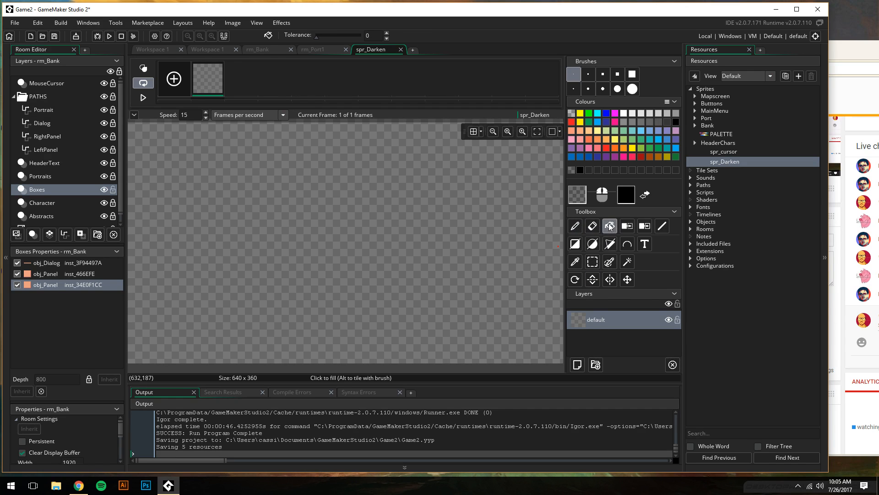
{"action": "left_click", "coordinate": [326, 226]}
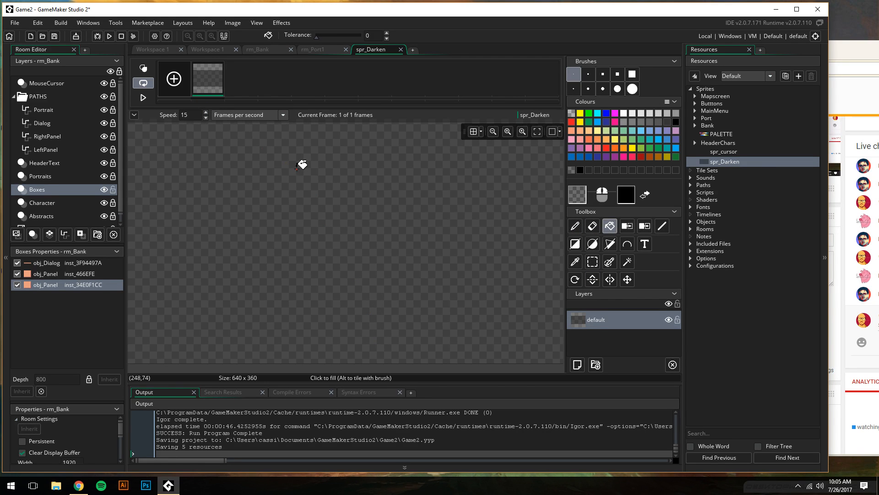
{"action": "left_click", "coordinate": [401, 49]}
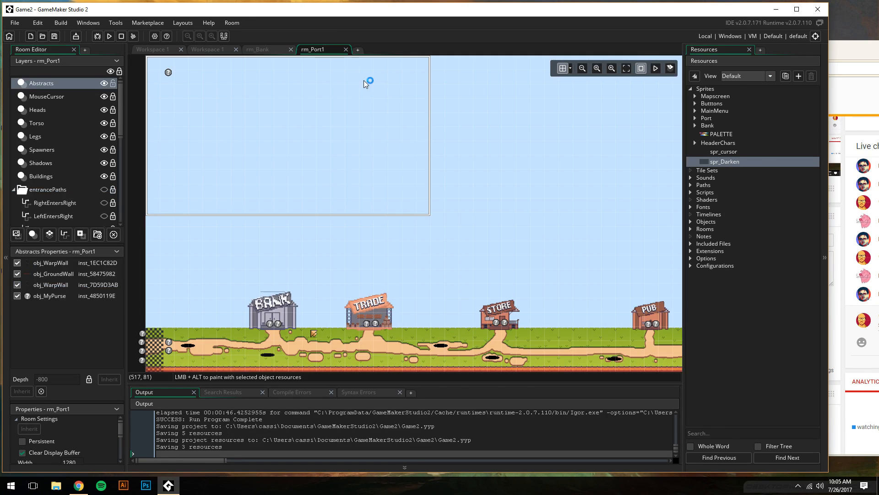
Open rm_Bank and toggle the visibility of the Portraits and Boxes layers off and on to check their contents
{"action": "left_click", "coordinate": [153, 49]}
{"action": "left_click", "coordinate": [260, 49]}
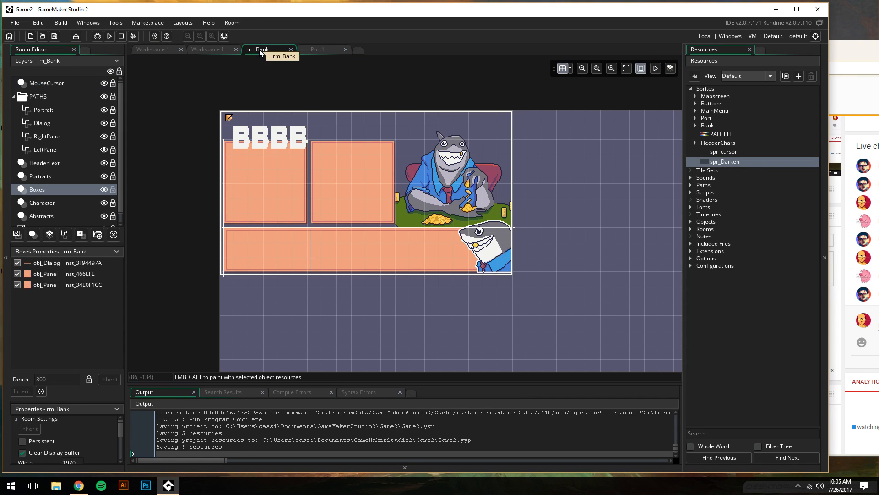
{"action": "left_click", "coordinate": [65, 178]}
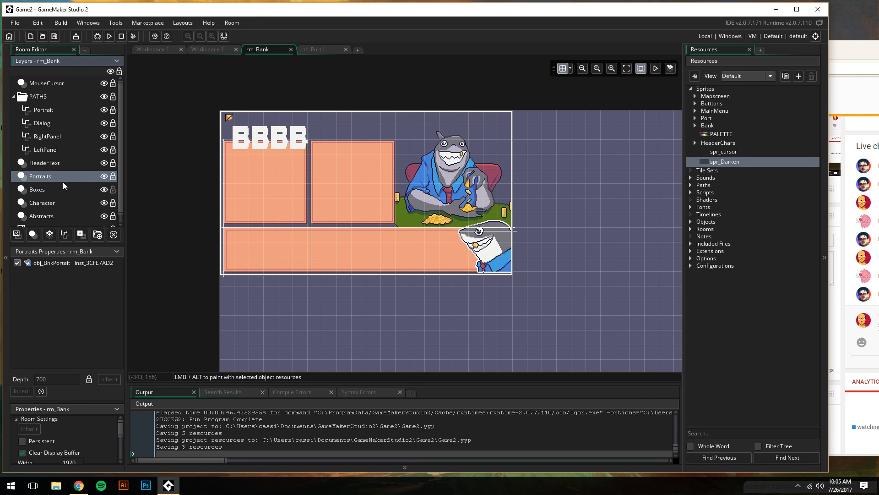
{"action": "left_click", "coordinate": [104, 177]}
{"action": "left_click", "coordinate": [105, 177]}
{"action": "left_click", "coordinate": [105, 190]}
{"action": "left_click", "coordinate": [105, 190]}
{"action": "left_click", "coordinate": [105, 189]}
{"action": "left_click", "coordinate": [104, 189]}
Examine the panel and dialog instances on the Boxes layer and view the obj_Dialog instance's properties
{"action": "left_click", "coordinate": [69, 190]}
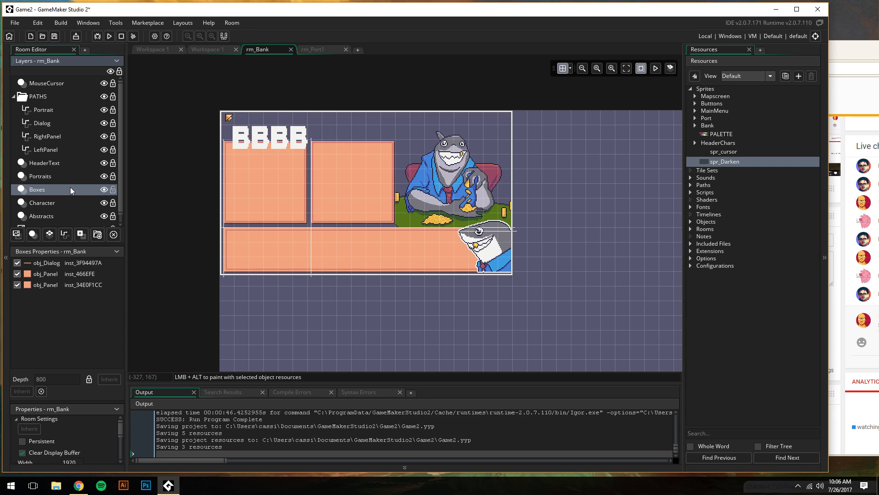
{"action": "left_click", "coordinate": [70, 176]}
{"action": "left_click", "coordinate": [69, 192]}
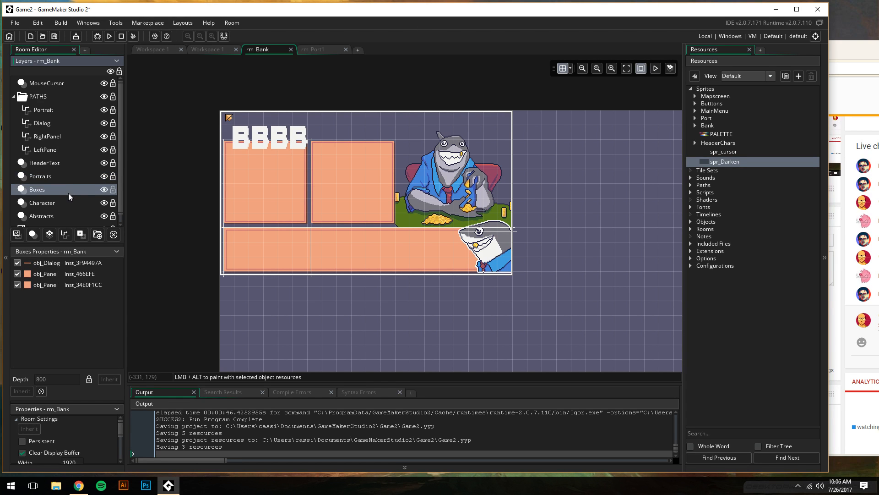
{"action": "left_click", "coordinate": [69, 273]}
{"action": "left_click", "coordinate": [51, 284]}
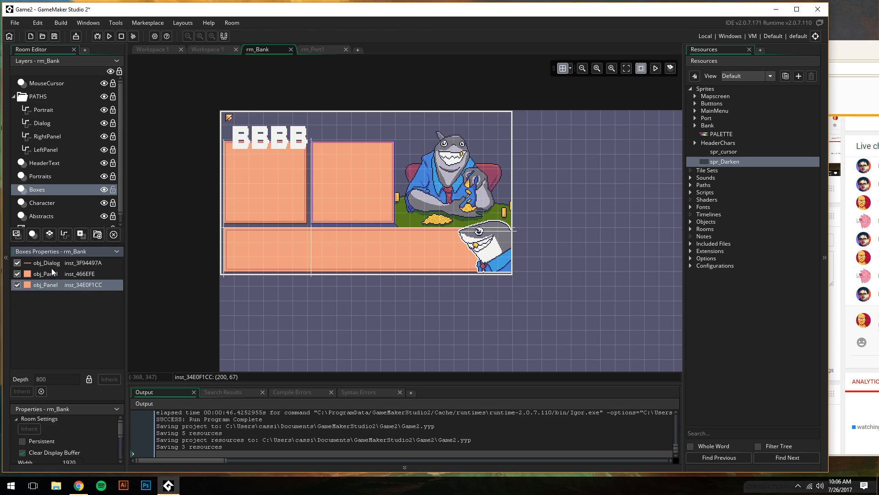
{"action": "left_click", "coordinate": [52, 266]}
{"action": "left_click", "coordinate": [46, 275]}
{"action": "left_click", "coordinate": [46, 283]}
{"action": "left_click", "coordinate": [48, 271]}
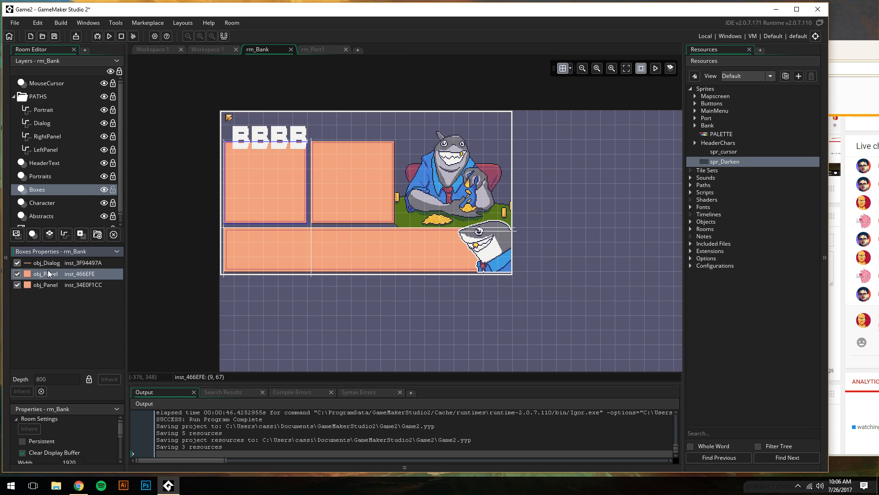
{"action": "left_click", "coordinate": [51, 266]}
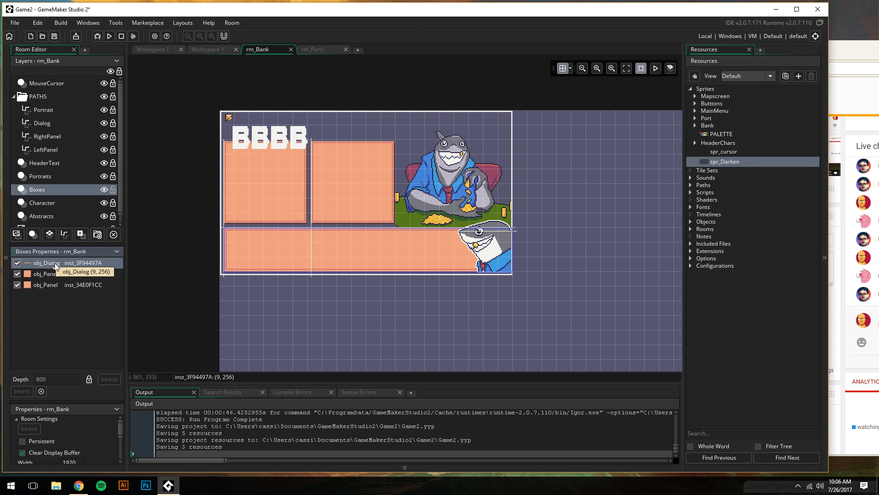
{"action": "double_click", "coordinate": [292, 251]}
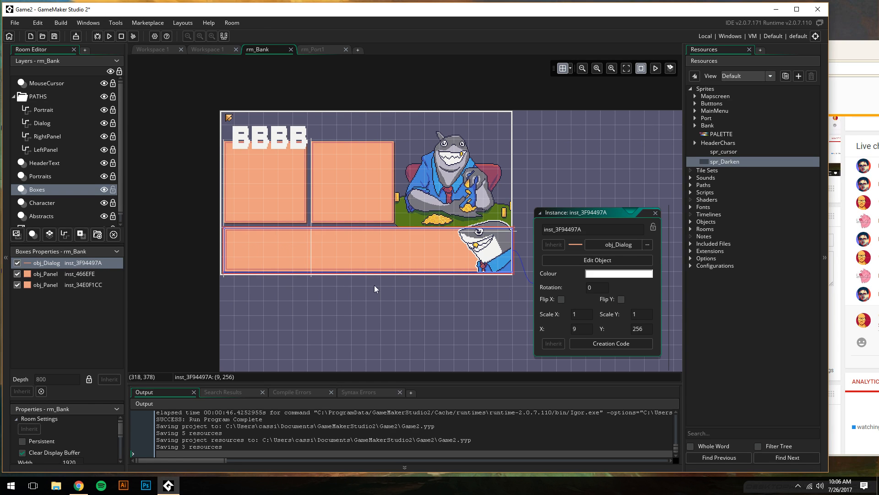
{"action": "left_click", "coordinate": [655, 212]}
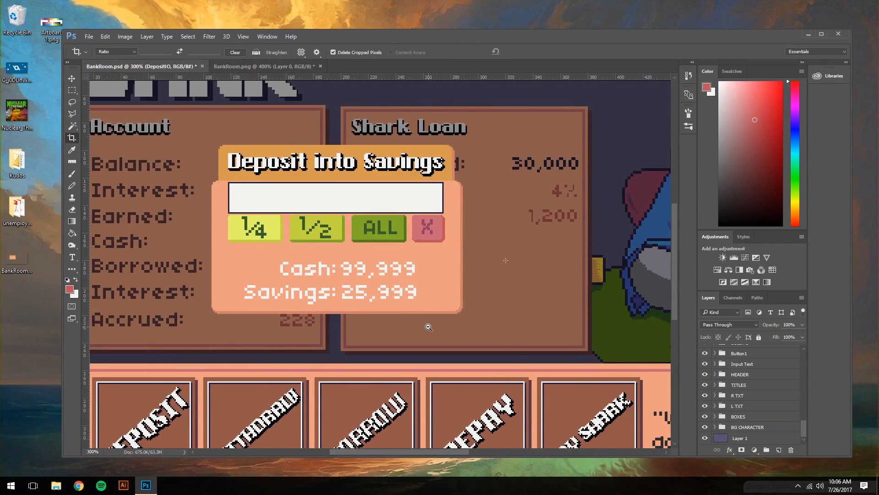
Toggle the Darken layer's visibility in the BankRoom.psd mockup to compare the bank screen with and without the darkening overlay
{"action": "scroll", "coordinate": [429, 327], "scroll_direction": "down", "scroll_amount": 2, "text": "alt"}
{"action": "scroll", "coordinate": [428, 327], "scroll_direction": "up", "scroll_amount": 1, "text": "alt"}
{"action": "left_click_drag", "start_coordinate": [336, 293], "coordinate": [397, 290]}
{"action": "scroll", "coordinate": [759, 423], "scroll_direction": "up", "scroll_amount": 1}
{"action": "scroll", "coordinate": [759, 423], "scroll_direction": "up", "scroll_amount": 5}
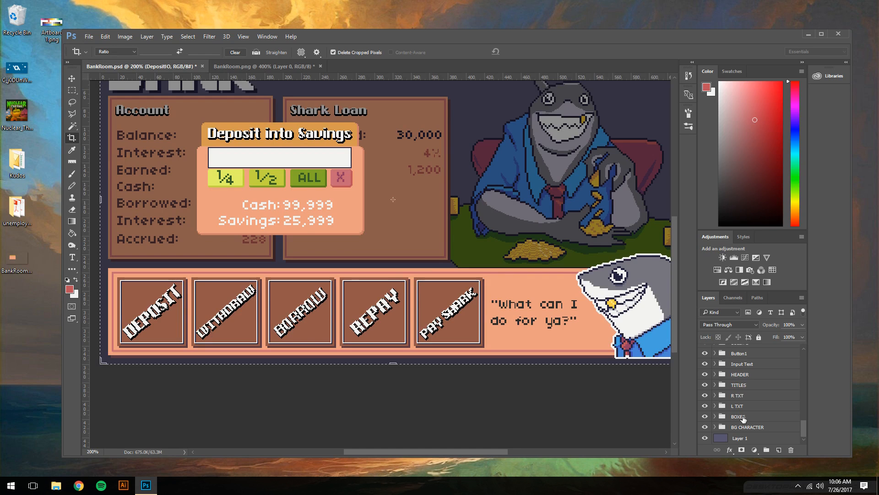
{"action": "scroll", "coordinate": [736, 410], "scroll_direction": "down", "scroll_amount": 5}
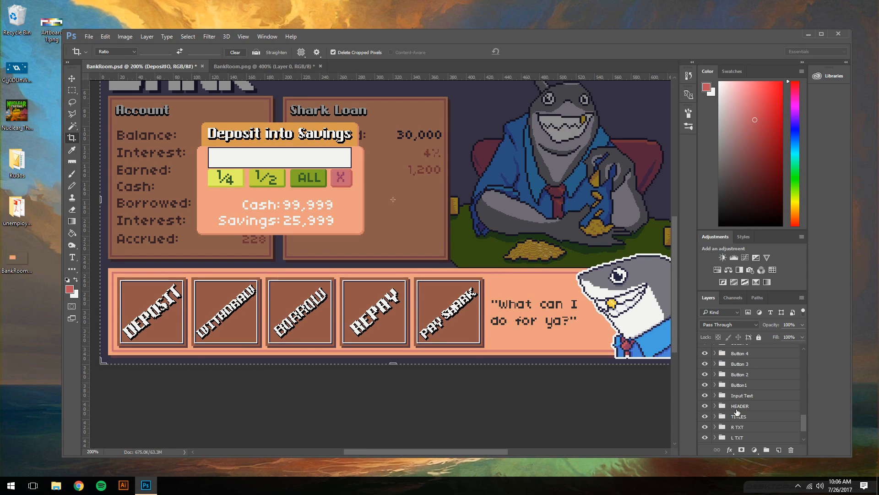
{"action": "left_click", "coordinate": [705, 364]}
{"action": "left_click", "coordinate": [706, 364]}
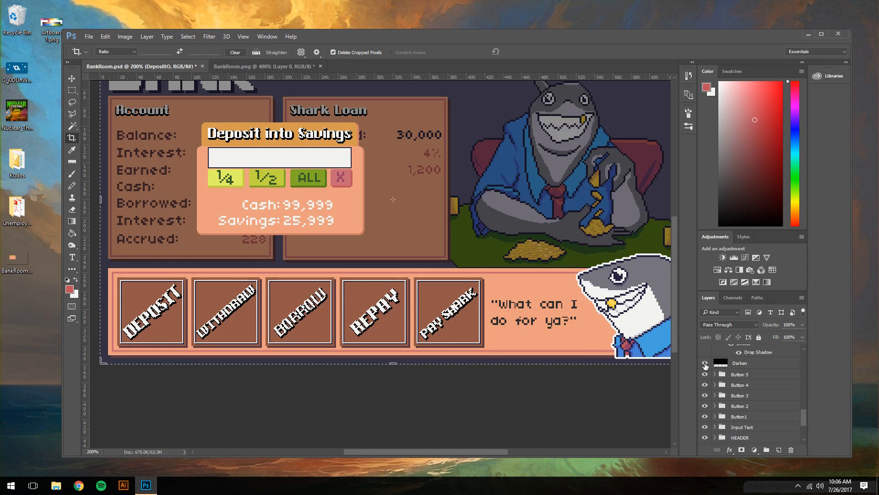
{"action": "left_click", "coordinate": [705, 364]}
{"action": "key", "text": "ctrl+minus"}
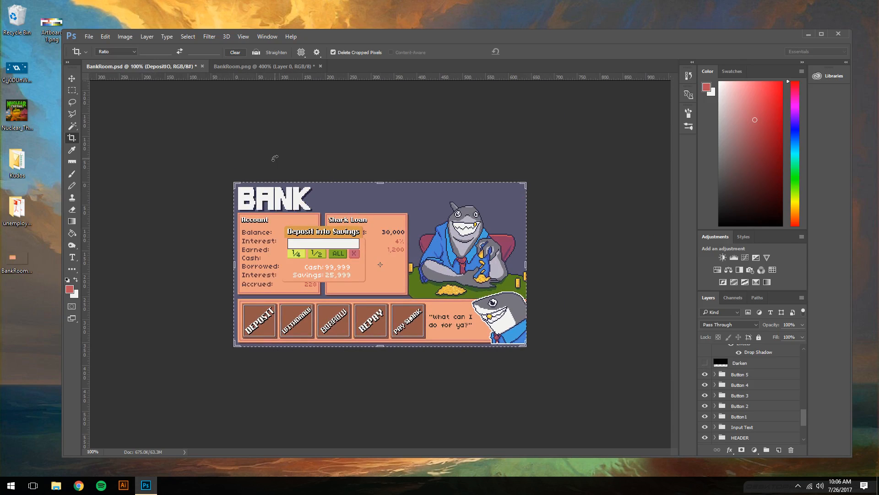
{"action": "left_click", "coordinate": [69, 82]}
{"action": "key", "text": "ctrl+plus"}
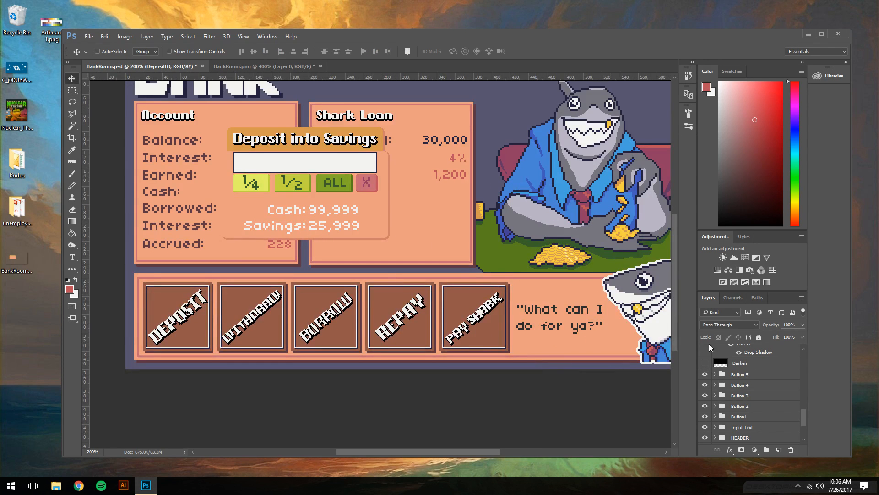
{"action": "left_click", "coordinate": [704, 364]}
{"action": "left_click", "coordinate": [704, 364]}
{"action": "left_click", "coordinate": [705, 363]}
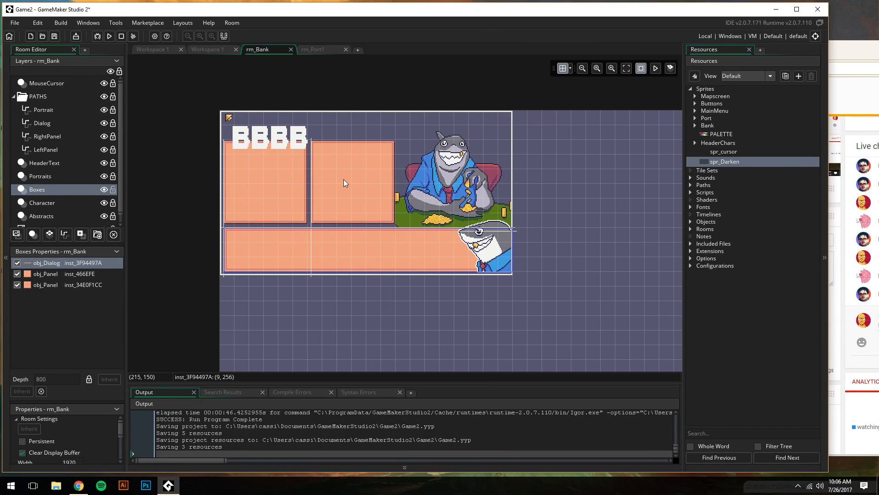
Switch to rm_Bank in GameMaker Studio 2 and select the panel and dialog boxes in turn to check which instances they are
{"action": "left_click", "coordinate": [250, 177]}
{"action": "left_click", "coordinate": [368, 184]}
{"action": "left_click", "coordinate": [362, 252]}
{"action": "left_click", "coordinate": [274, 193]}
{"action": "left_click", "coordinate": [383, 178]}
{"action": "left_click", "coordinate": [378, 245]}
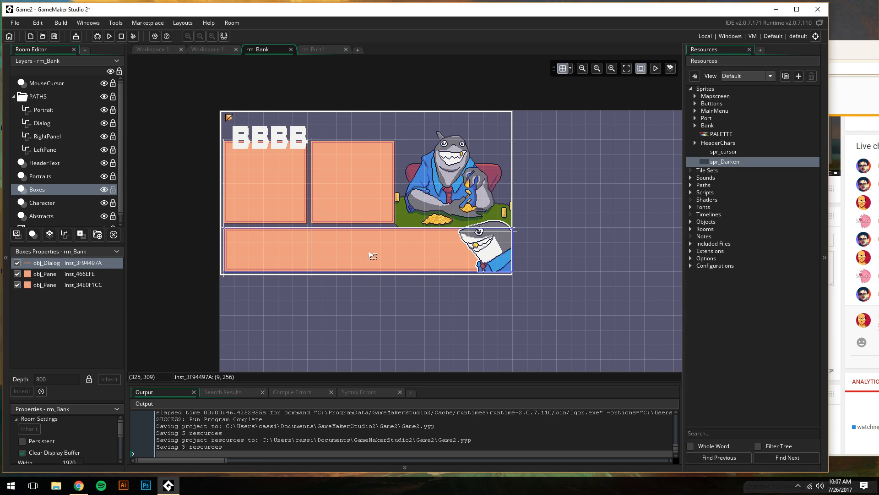
{"action": "left_click", "coordinate": [321, 167]}
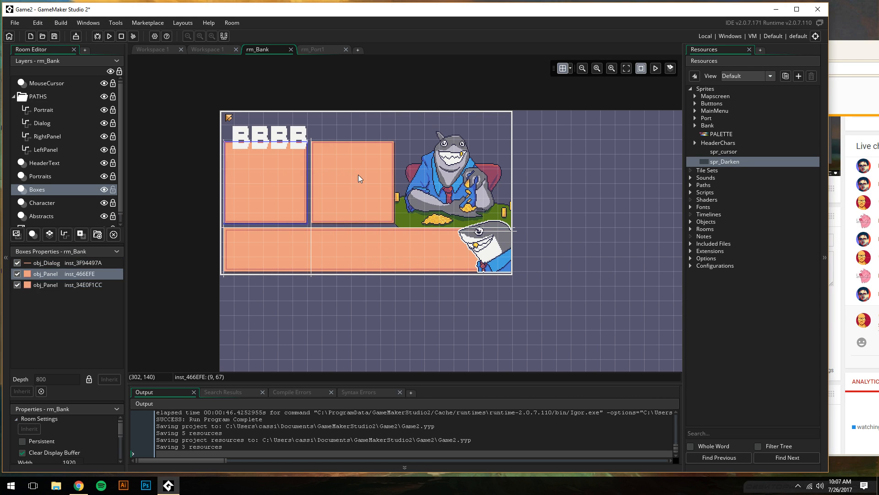
{"action": "left_click", "coordinate": [249, 186]}
{"action": "left_click", "coordinate": [281, 257]}
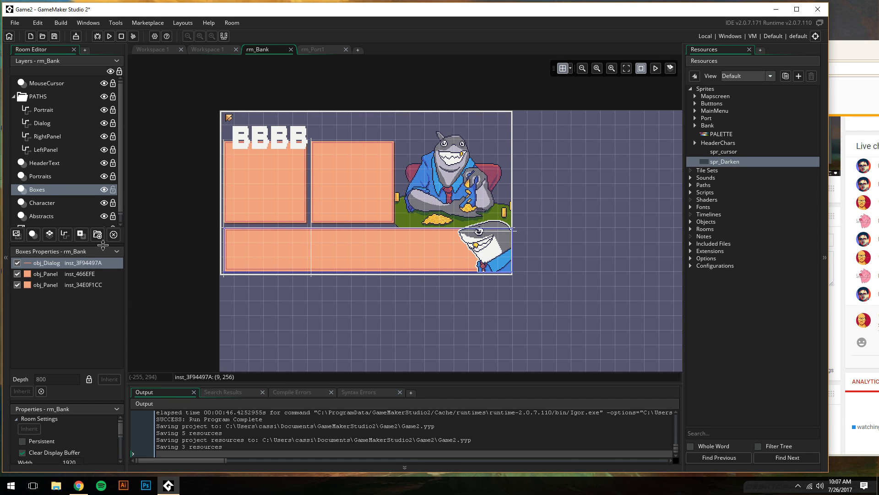
Collapse the PATHS layer folder and hide the room grid while comparing the Character and Boxes layers
{"action": "left_click", "coordinate": [17, 99]}
{"action": "left_click", "coordinate": [14, 96]}
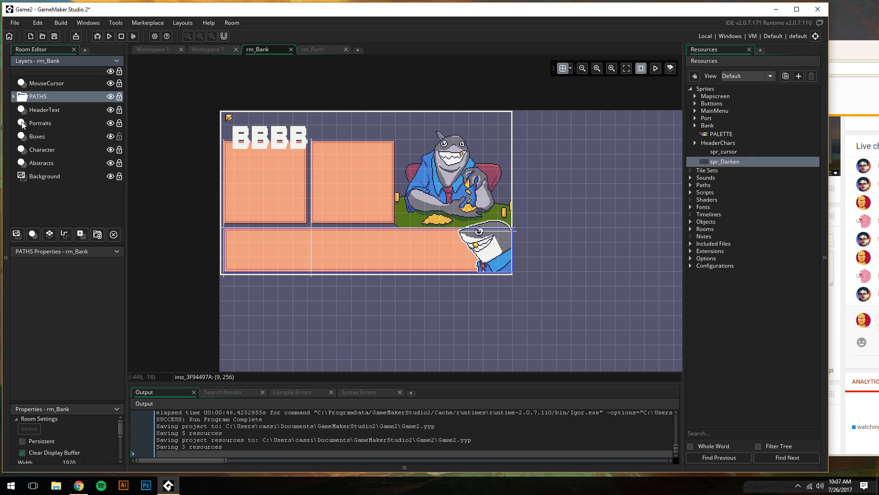
{"action": "left_click", "coordinate": [63, 153]}
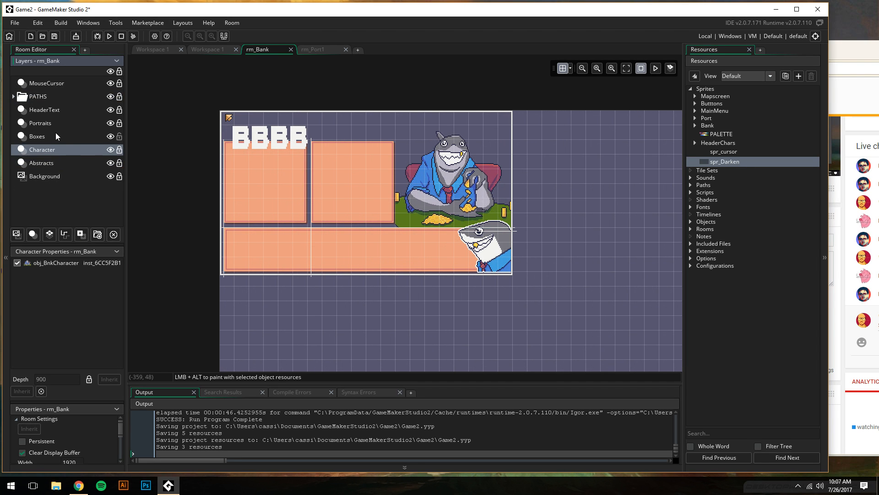
{"action": "left_click", "coordinate": [57, 137]}
{"action": "left_click", "coordinate": [563, 68]}
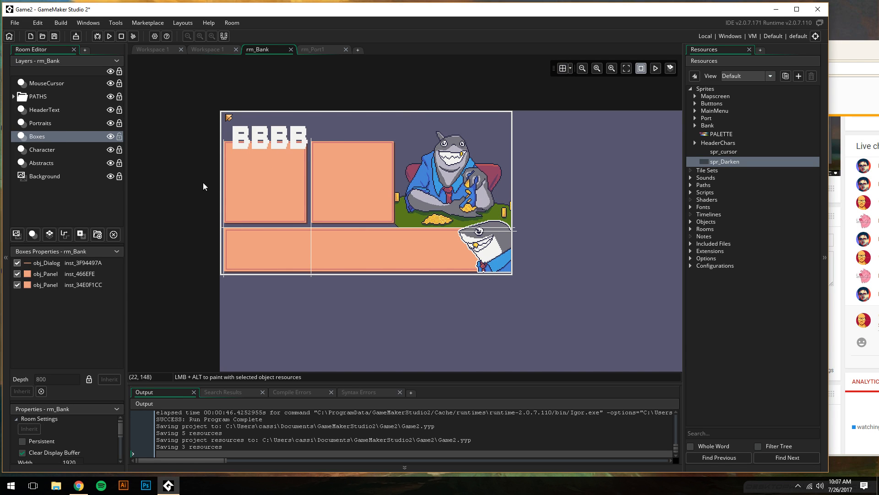
{"action": "left_click", "coordinate": [75, 154]}
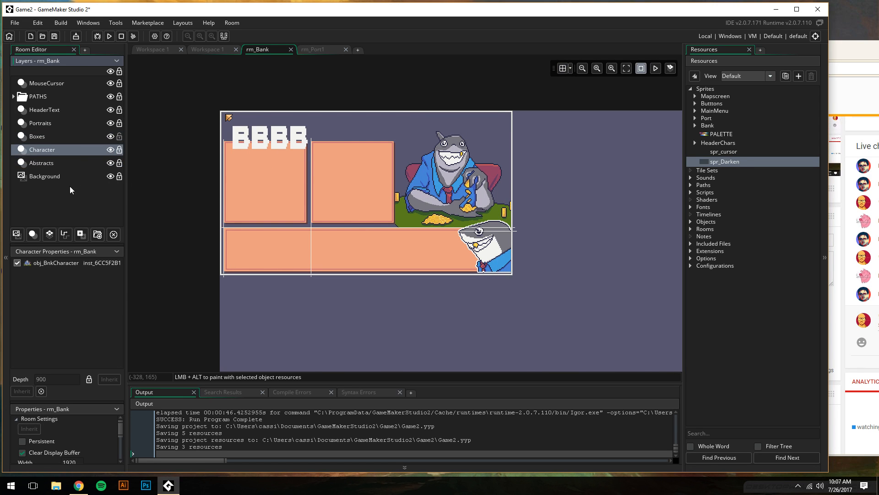
{"action": "left_click", "coordinate": [61, 137]}
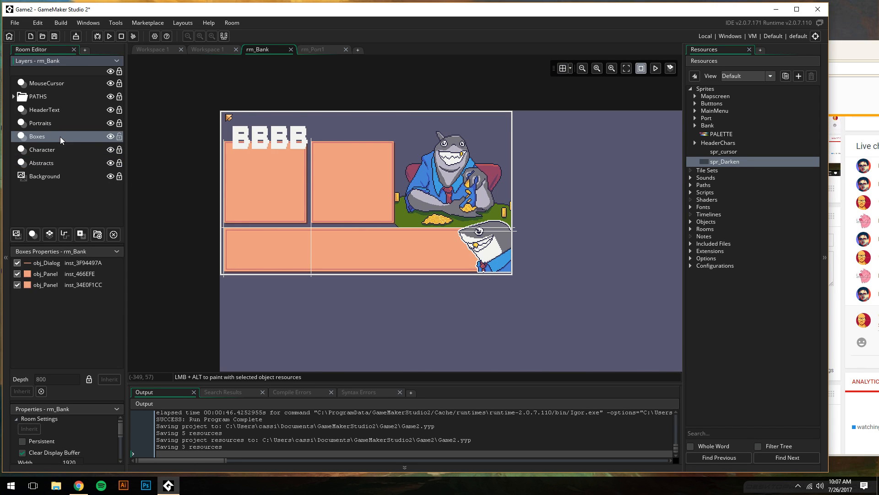
Open obj_Panel from the panel instance beneath the bank header, review its events and parent, and close the object
{"action": "left_click", "coordinate": [55, 275]}
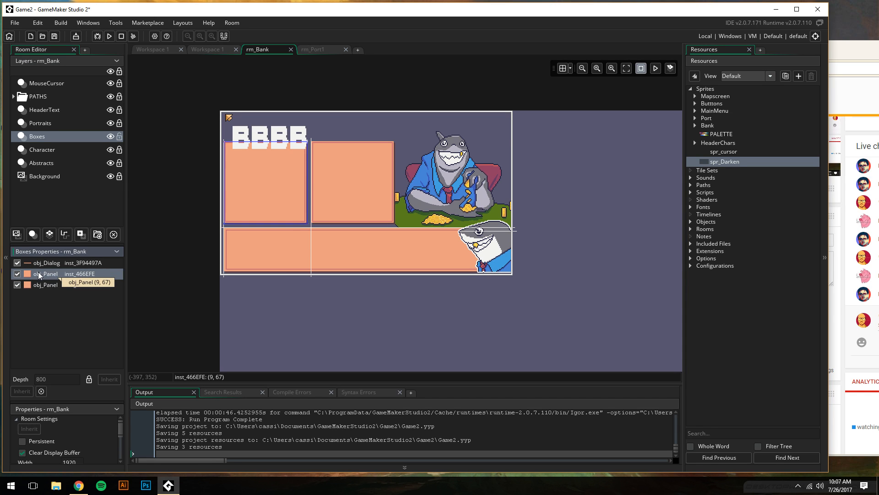
{"action": "double_click", "coordinate": [260, 179]}
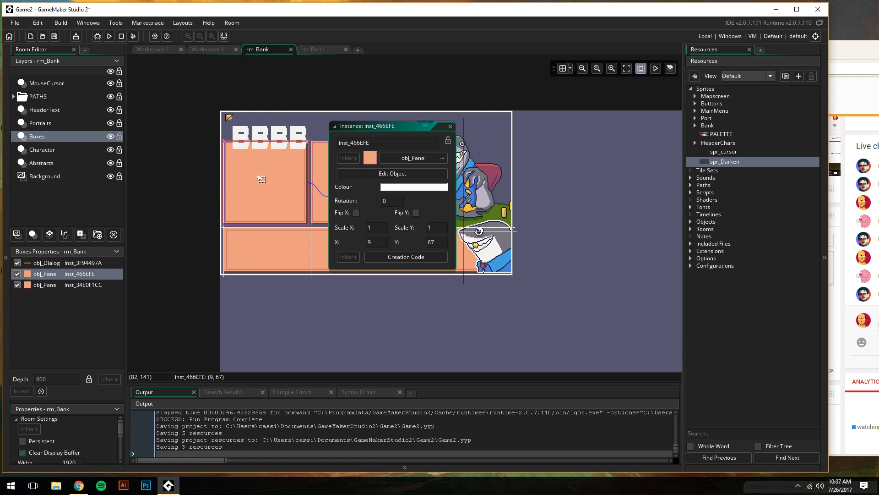
{"action": "left_click", "coordinate": [400, 174]}
{"action": "middle_click_drag", "start_coordinate": [266, 238], "coordinate": [376, 320]}
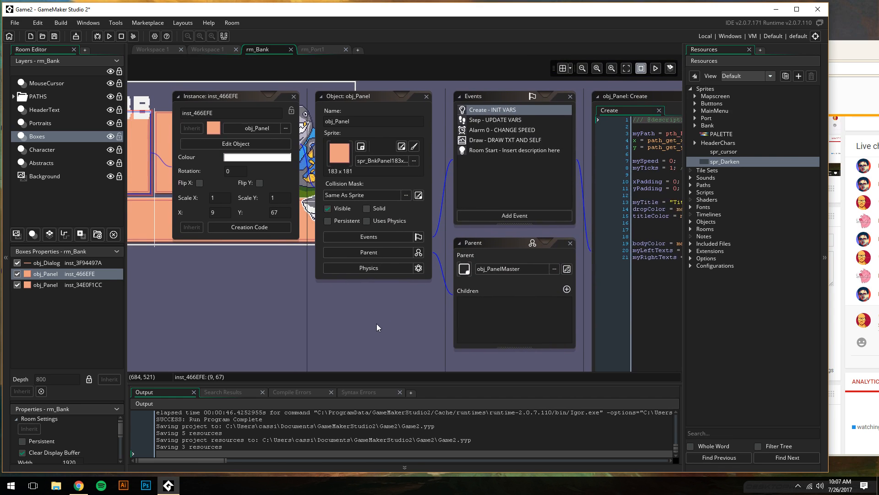
{"action": "left_click", "coordinate": [426, 102]}
{"action": "middle_click_drag", "start_coordinate": [191, 278], "coordinate": [279, 258]}
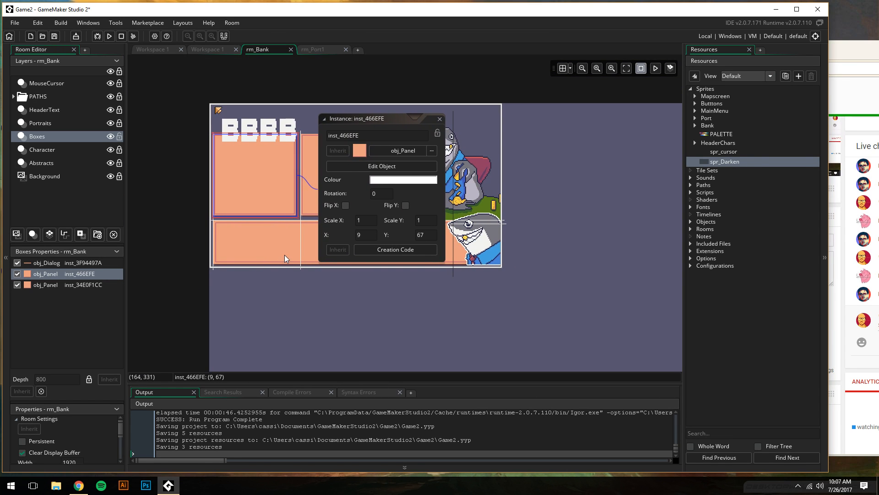
Open the panel instance's creation code and examine the path, title and text lines that define the Account panel
{"action": "left_click", "coordinate": [403, 249]}
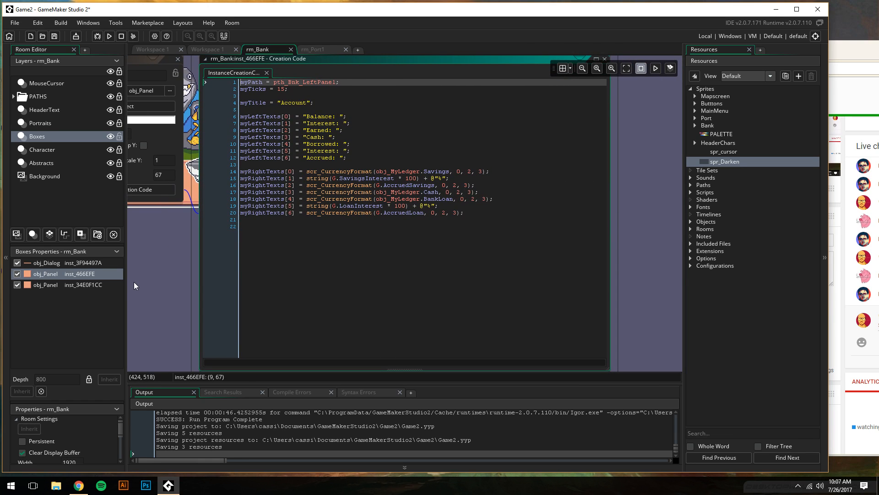
{"action": "middle_click_drag", "start_coordinate": [175, 280], "coordinate": [277, 325]}
{"action": "left_click_drag", "start_coordinate": [346, 261], "coordinate": [341, 121]}
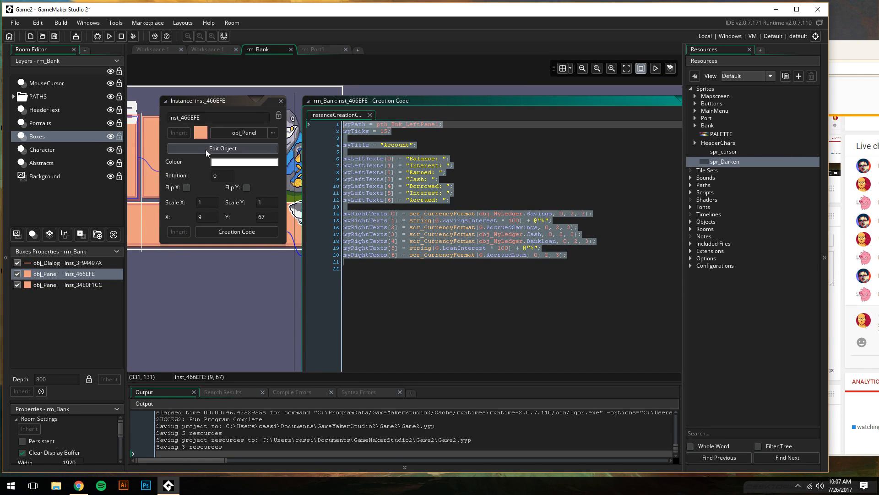
{"action": "left_click", "coordinate": [224, 303]}
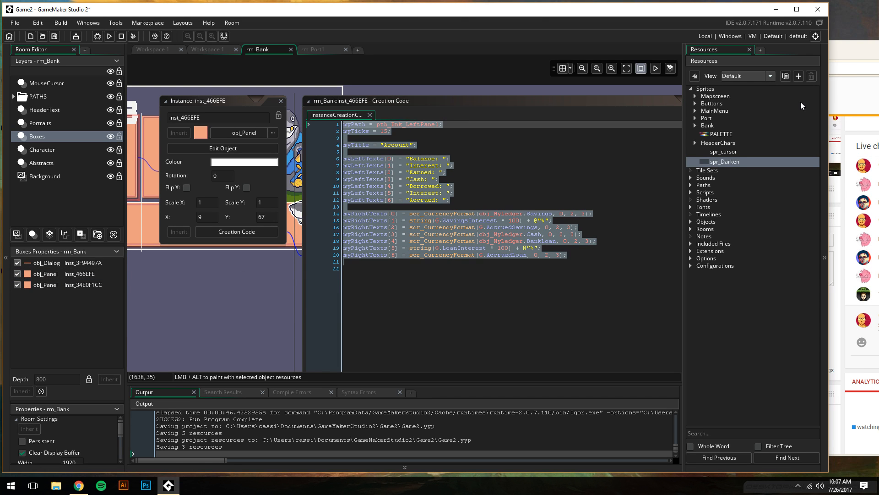
Switch to the YouTube live dashboard in Chrome and post "yes the problem" and "is\" in the live chat
{"action": "left_click_drag", "start_coordinate": [859, 66], "coordinate": [612, 50]}
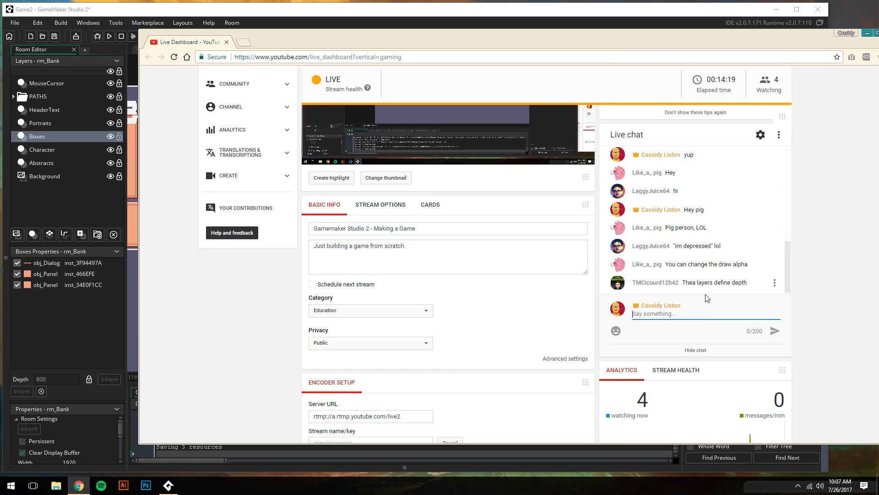
{"action": "type", "text": "yes but"}
{"action": "key", "text": "BackSpace"}
{"action": "type", "text": "the problem"}
{"action": "key", "text": "Return"}
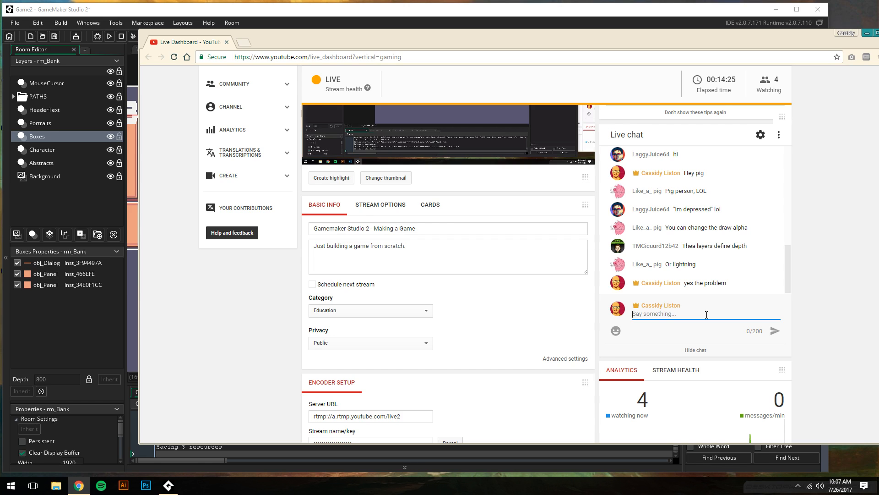
{"action": "type", "text": "is\\"}
{"action": "key", "text": "Return"}
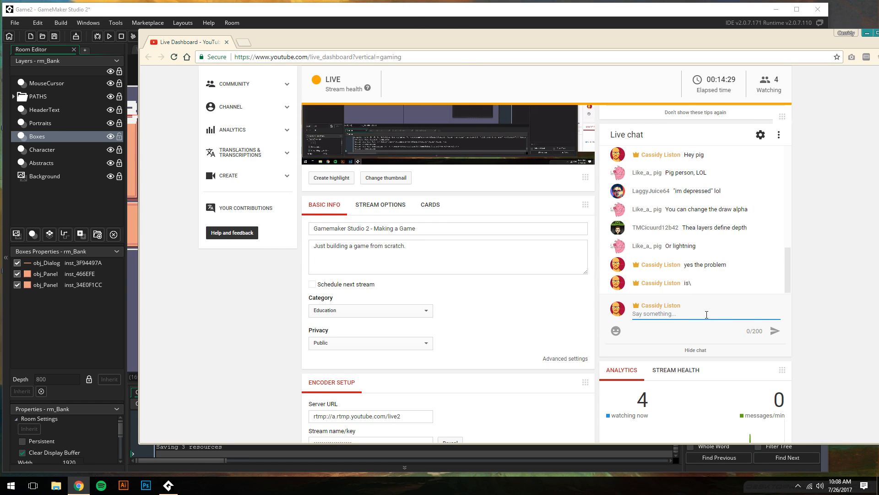
Return to the Photoshop mockup, check the DepositIO group by toggling its visibility, and collapse the group
{"action": "left_click_drag", "start_coordinate": [262, 6], "coordinate": [263, 4]}
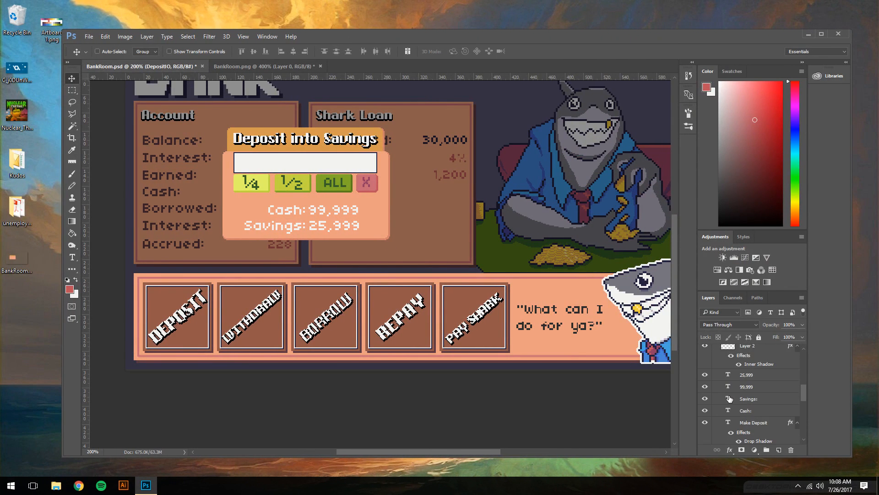
{"action": "scroll", "coordinate": [728, 394], "scroll_direction": "up", "scroll_amount": 6}
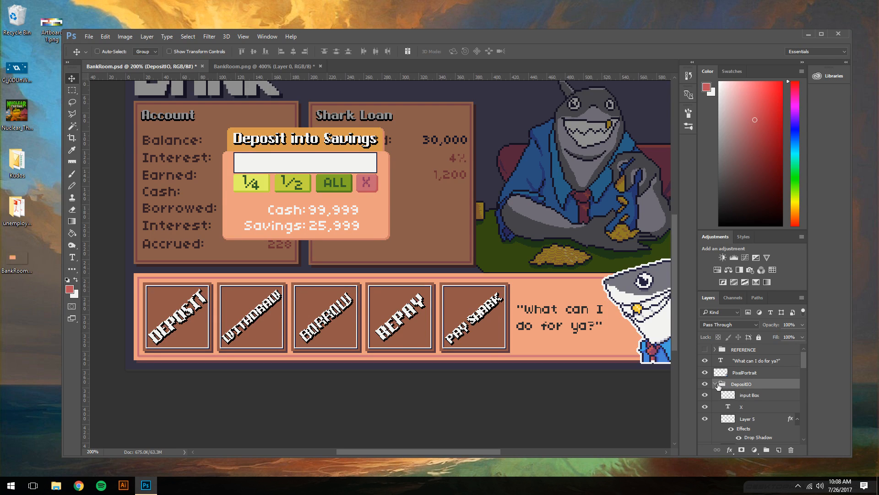
{"action": "left_click", "coordinate": [706, 383]}
{"action": "left_click", "coordinate": [705, 384]}
{"action": "left_click", "coordinate": [715, 384]}
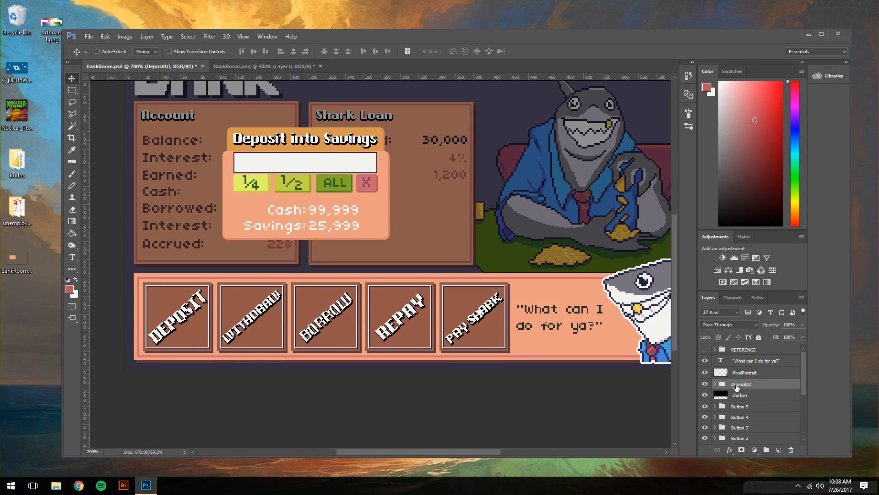
Switch the Darken layer on and off repeatedly to demonstrate which parts of the bank screen the overlay dims
{"action": "scroll", "coordinate": [736, 387], "scroll_direction": "down", "scroll_amount": 2}
{"action": "left_click", "coordinate": [705, 363]}
{"action": "left_click", "coordinate": [705, 363]}
{"action": "left_click", "coordinate": [705, 364]}
{"action": "left_click", "coordinate": [705, 363]}
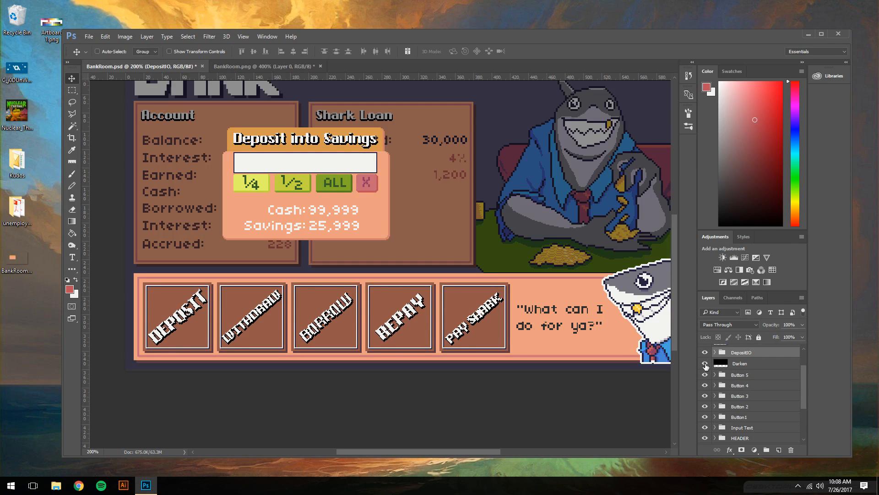
{"action": "key", "text": "ctrl+minus"}
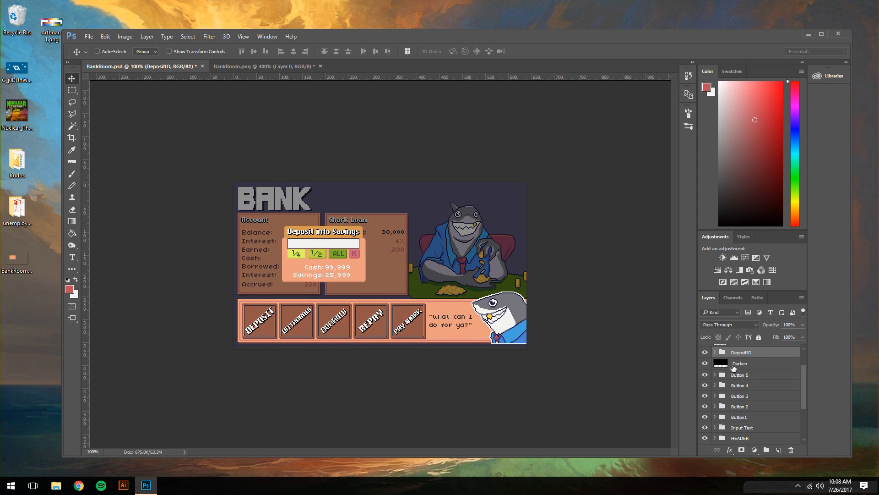
{"action": "left_click", "coordinate": [705, 364]}
{"action": "left_click", "coordinate": [705, 364]}
{"action": "left_click", "coordinate": [705, 364]}
{"action": "left_click", "coordinate": [705, 364]}
{"action": "left_click", "coordinate": [705, 363]}
{"action": "left_click", "coordinate": [705, 363]}
{"action": "left_click", "coordinate": [705, 364]}
{"action": "left_click", "coordinate": [705, 364]}
{"action": "left_click", "coordinate": [705, 364]}
{"action": "left_click", "coordinate": [706, 364]}
{"action": "left_click", "coordinate": [705, 364]}
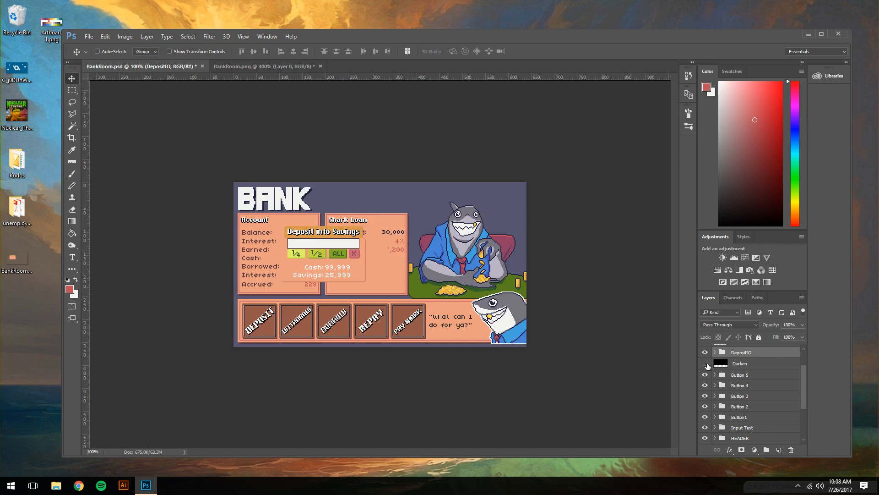
{"action": "left_click", "coordinate": [706, 364]}
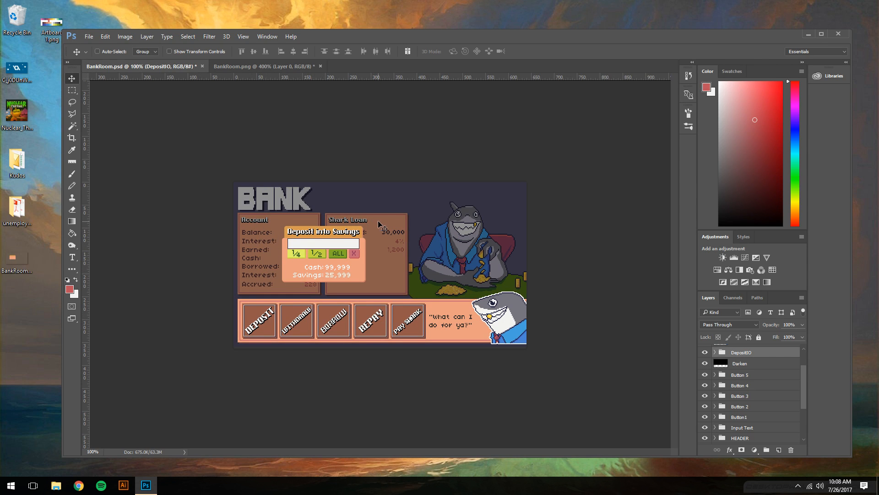
Switch back to GameMaker Studio 2, close the panel's instance window and save the project
{"action": "key", "text": "ctrl+super+Left"}
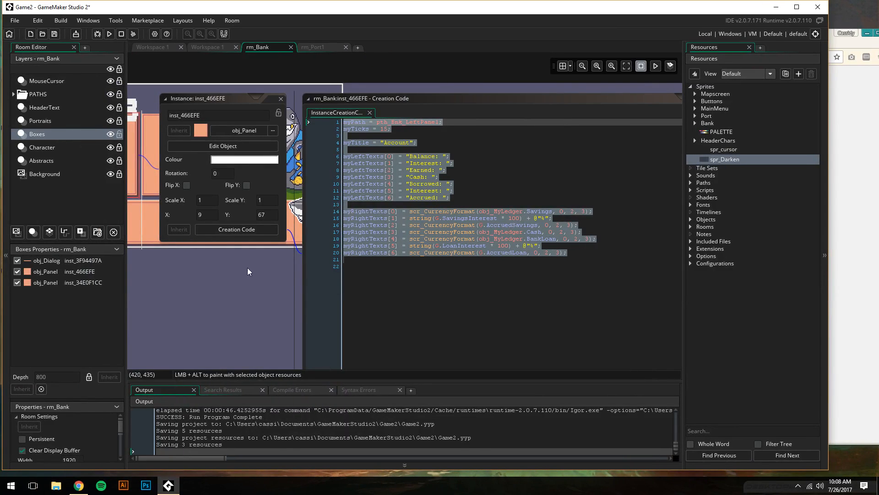
{"action": "left_click", "coordinate": [280, 99]}
{"action": "key", "text": "ctrl+s"}
{"action": "middle_click_drag", "start_coordinate": [238, 273], "coordinate": [400, 292]}
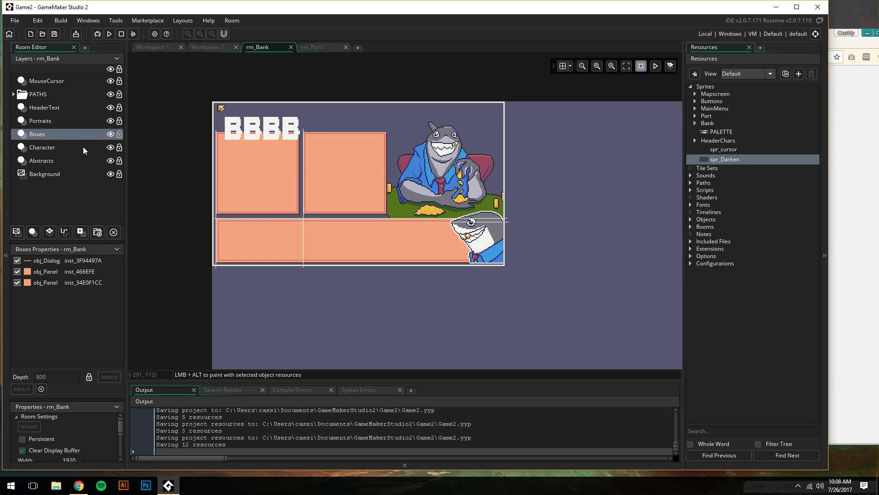
Unlock the Boxes layer's depth and compare the depth shown for its obj_Dialog and two obj_Panel instances
{"action": "left_click", "coordinate": [61, 260]}
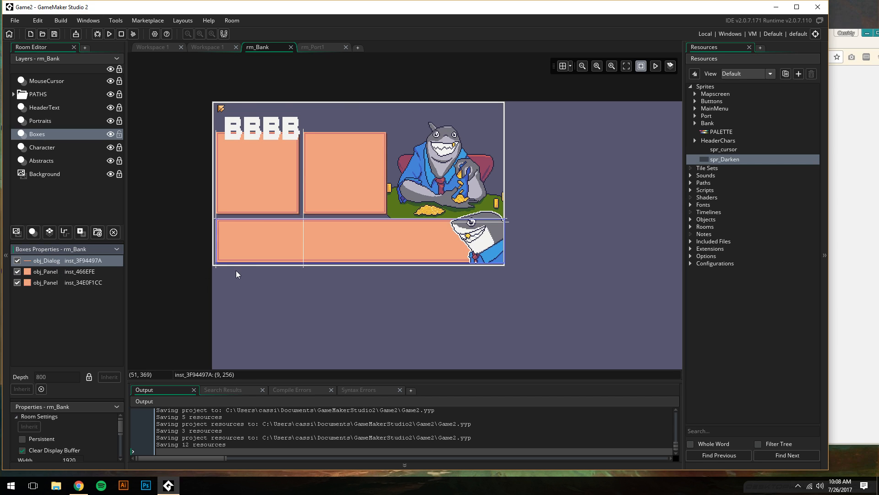
{"action": "left_click", "coordinate": [43, 267]}
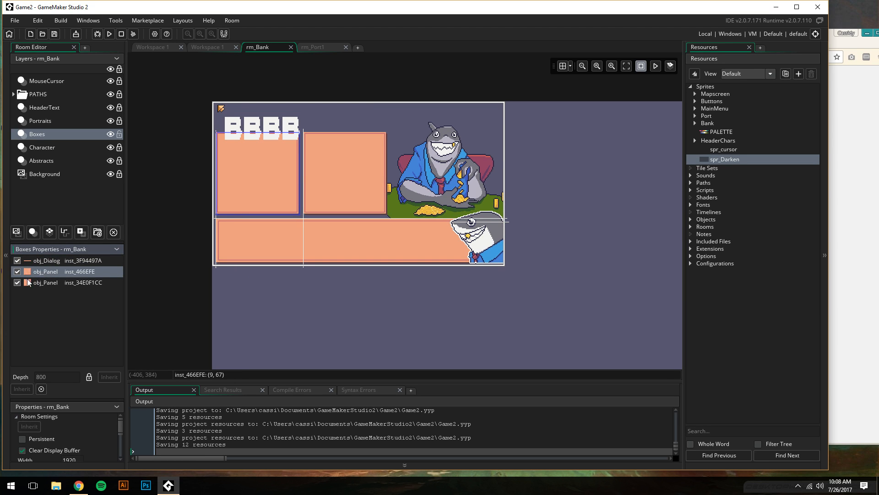
{"action": "key", "text": "Down"}
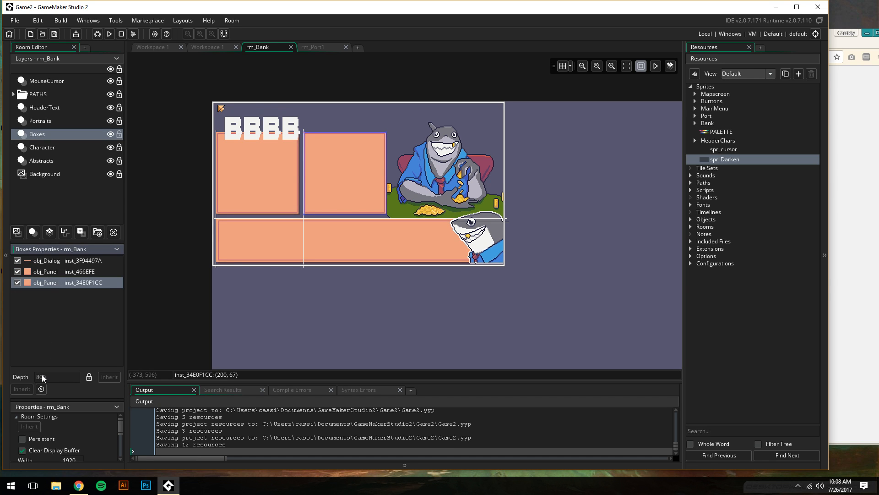
{"action": "key", "text": "Up"}
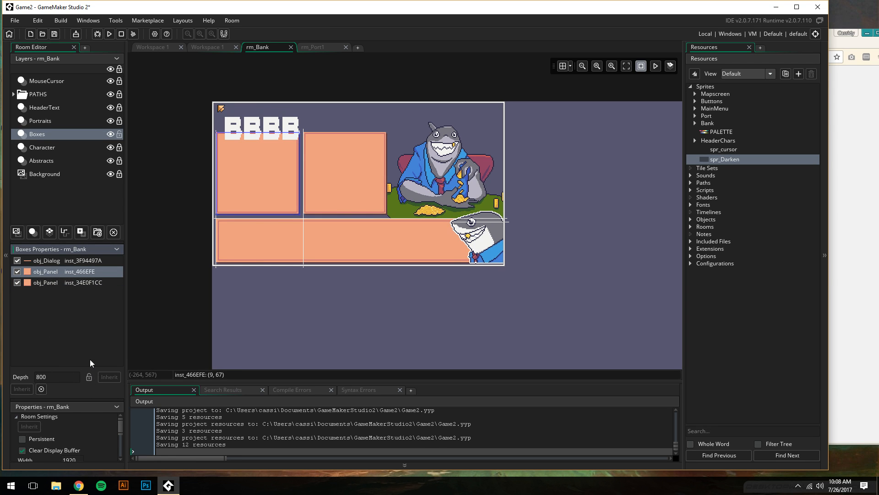
{"action": "left_click", "coordinate": [56, 284]}
{"action": "left_click", "coordinate": [60, 260]}
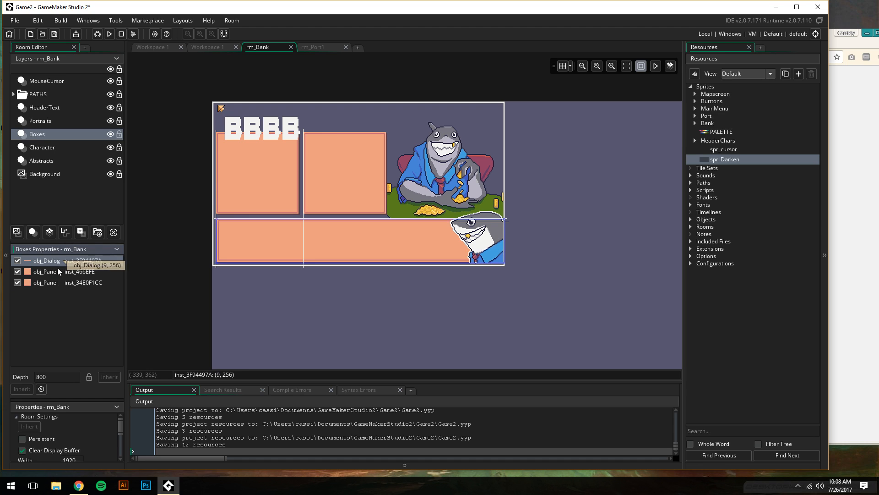
{"action": "left_click", "coordinate": [57, 270]}
{"action": "left_click", "coordinate": [59, 260]}
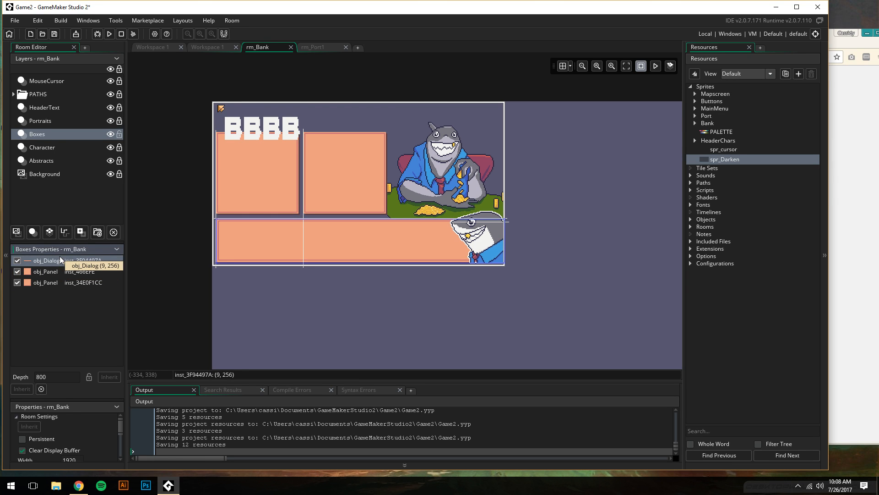
Examine the instances and depths of the MouseCursor, HeaderText, Portraits and Boxes layers in rm_Bank
{"action": "left_click", "coordinate": [63, 83]}
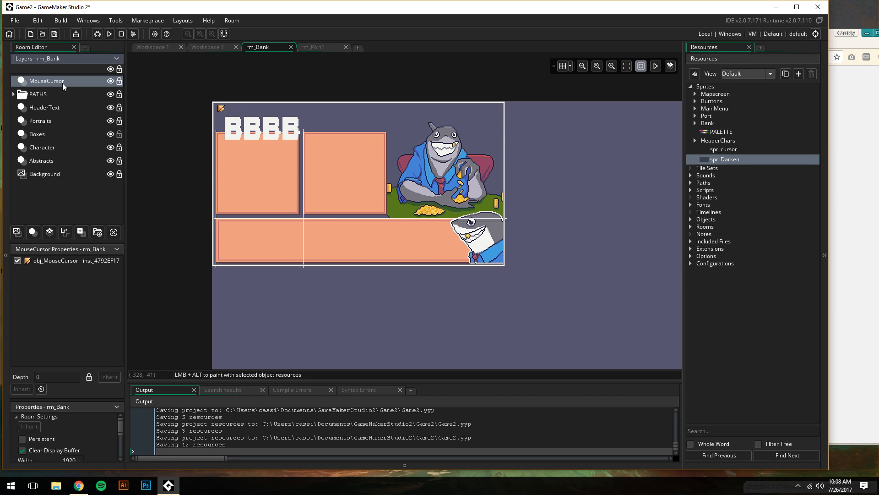
{"action": "left_click", "coordinate": [59, 109]}
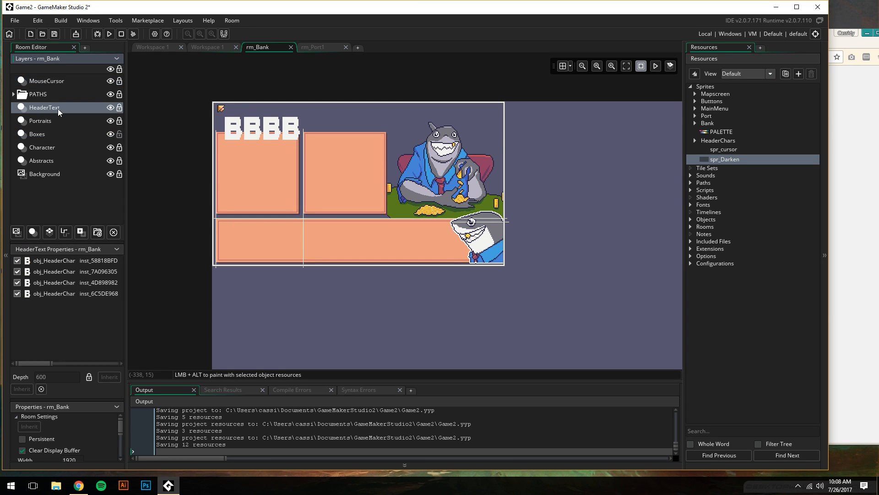
{"action": "left_click", "coordinate": [58, 133]}
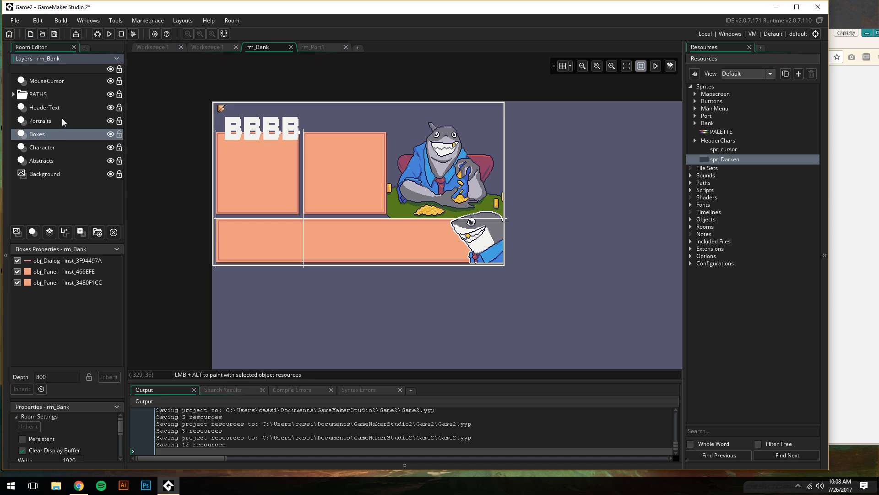
{"action": "left_click", "coordinate": [62, 120]}
{"action": "left_click", "coordinate": [59, 134]}
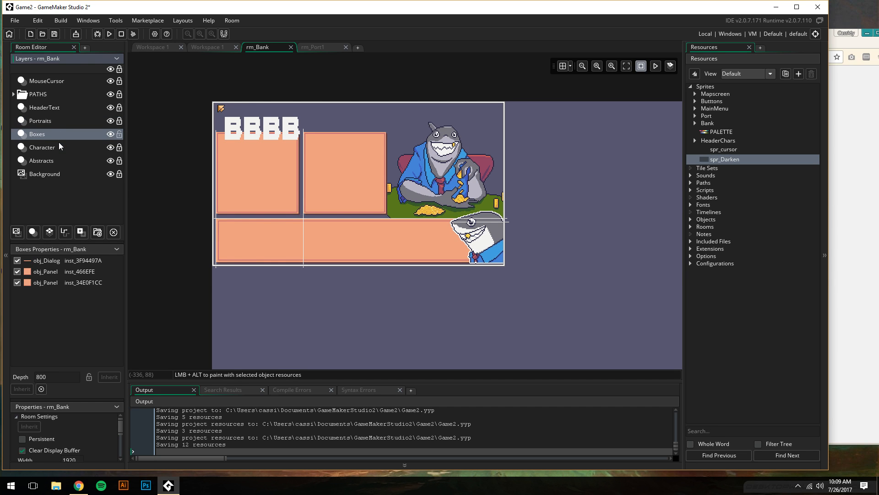
Try a depth of 900 with one obj_Panel selected, check the other Boxes instances, and set the depth back to 800
{"action": "left_click", "coordinate": [46, 271]}
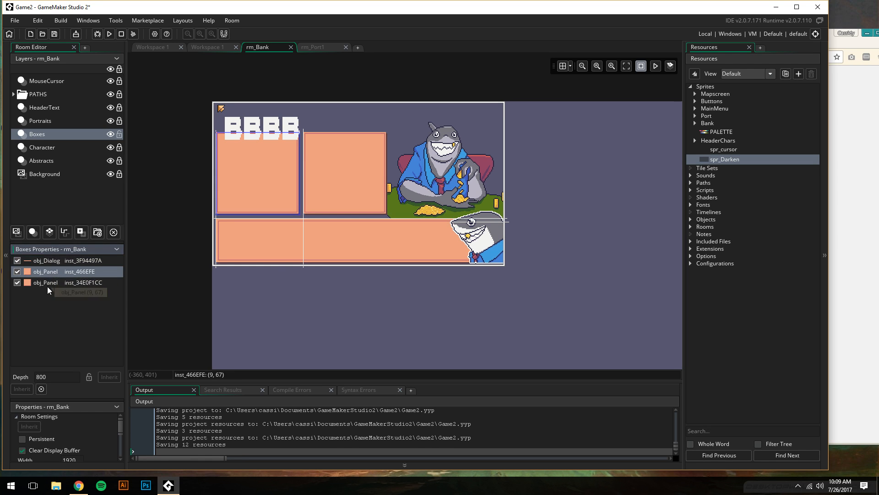
{"action": "double_click", "coordinate": [50, 376]}
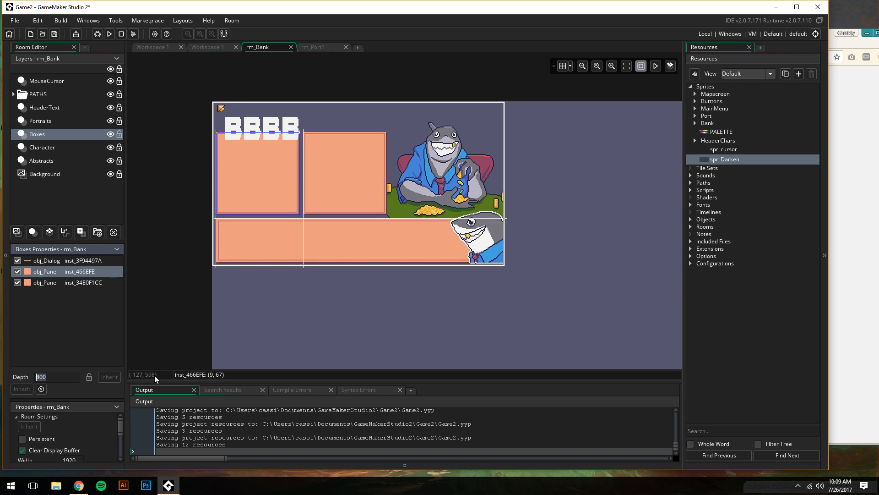
{"action": "type", "text": "900"}
{"action": "left_click", "coordinate": [58, 283]}
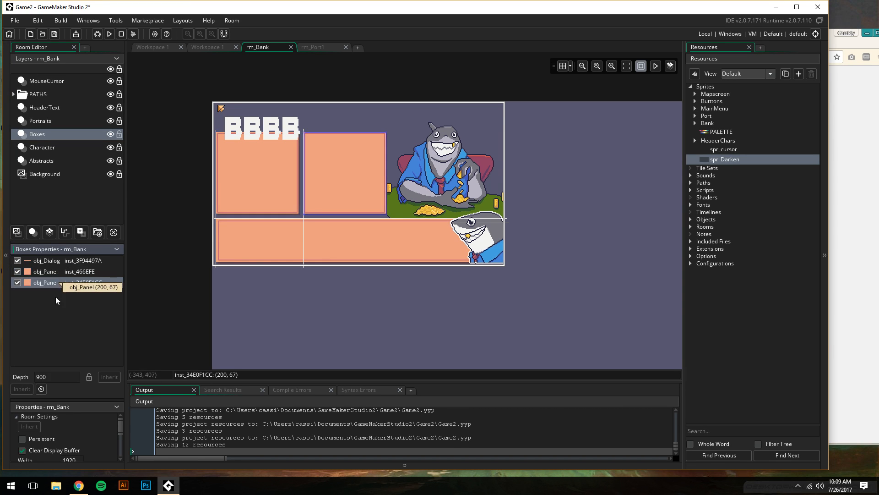
{"action": "left_click", "coordinate": [51, 274]}
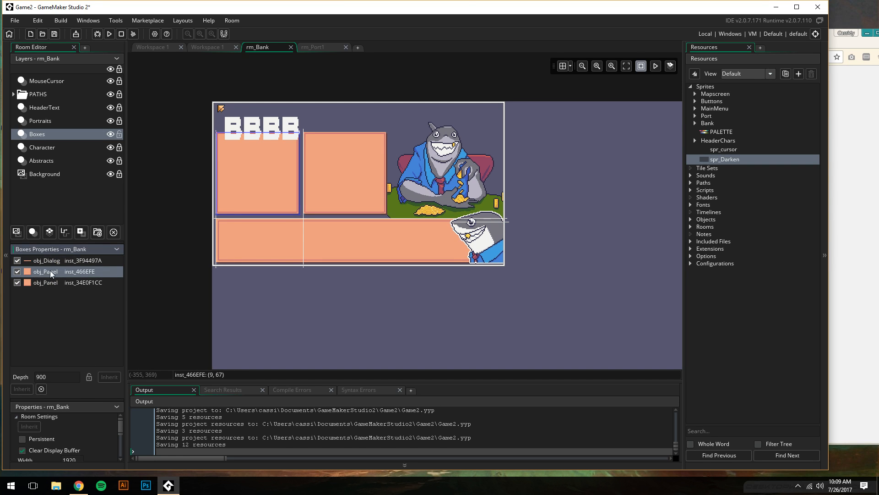
{"action": "left_click", "coordinate": [50, 261]}
{"action": "left_click_drag", "start_coordinate": [45, 377], "coordinate": [1, 376]}
{"action": "type", "text": "800"}
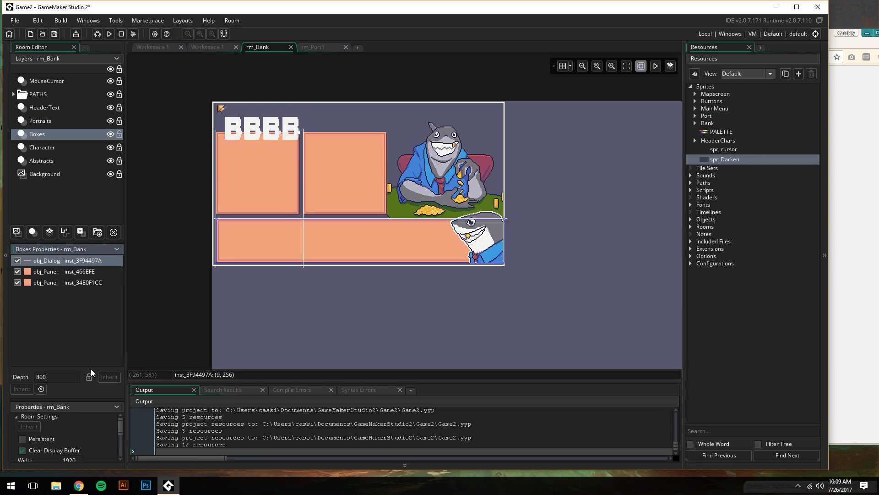
{"action": "left_click", "coordinate": [77, 283]}
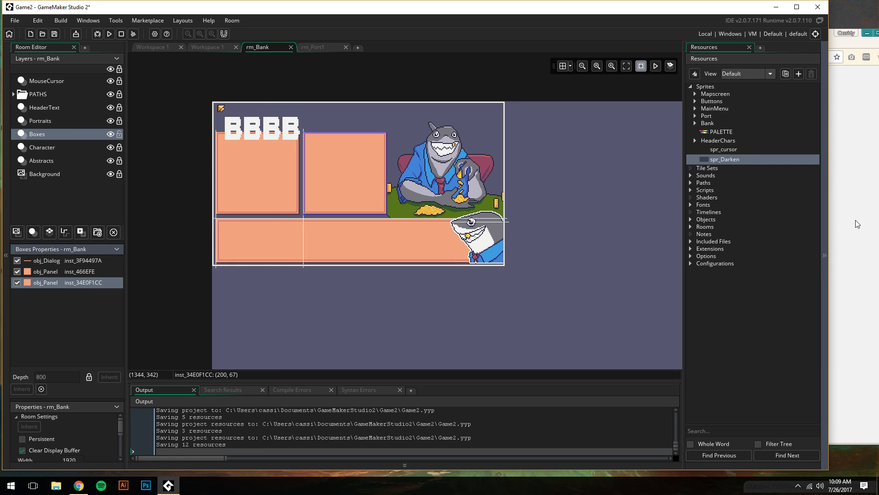
Switch to the YouTube live dashboard in Chrome, read the latest live chat messages, and return to GameMaker Studio 2
{"action": "left_click", "coordinate": [845, 45]}
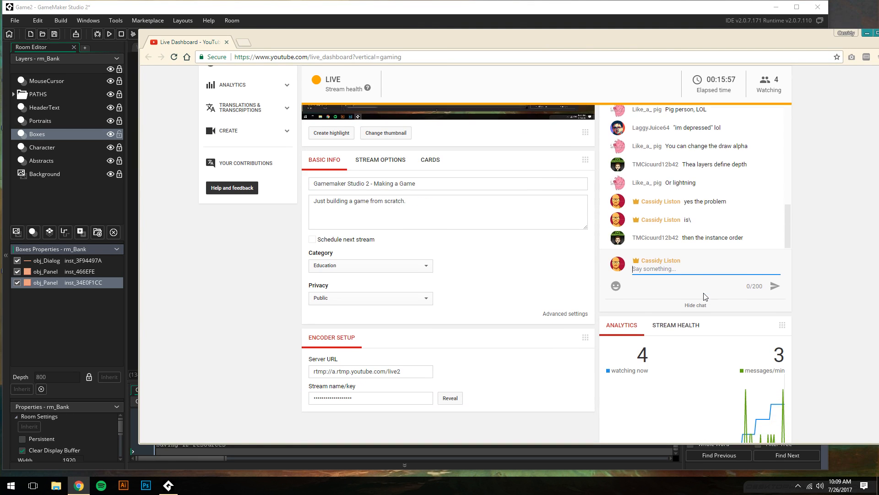
{"action": "scroll", "coordinate": [783, 282], "scroll_direction": "up", "scroll_amount": 1}
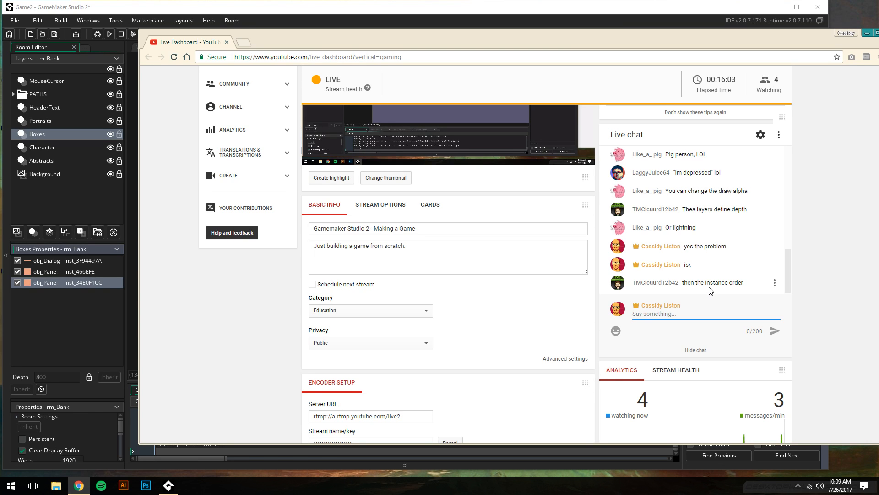
{"action": "left_click", "coordinate": [42, 307]}
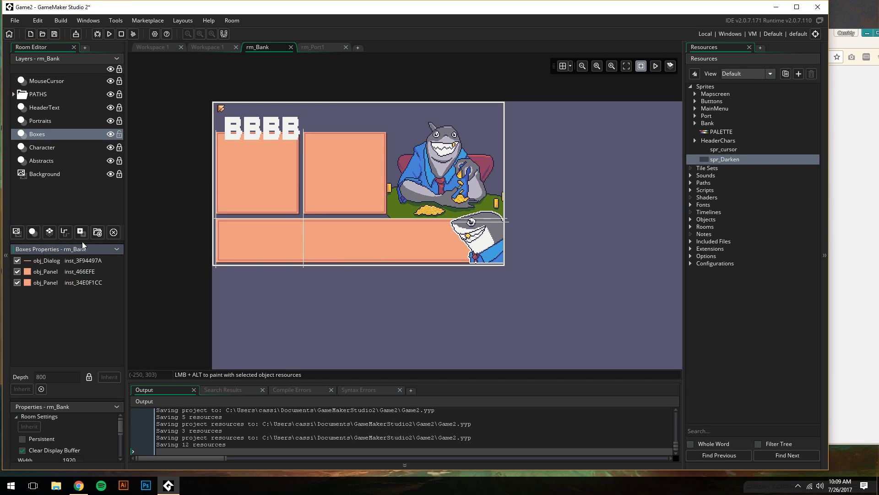
Switch to the live dashboard in Chrome, post "so that box on the left matters?" in the live chat, and return to GameMaker Studio 2
{"action": "key", "text": "alt+Tab"}
{"action": "left_click", "coordinate": [688, 313]}
{"action": "type", "text": "so that box opn"}
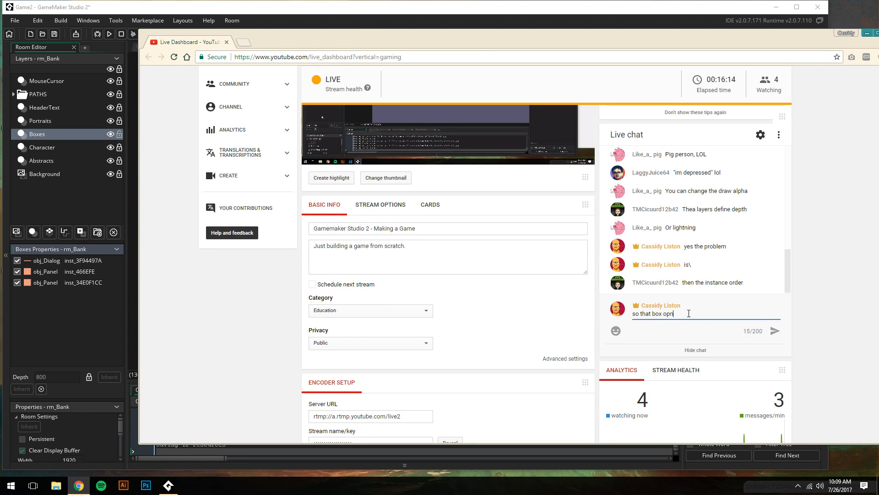
{"action": "key", "text": "BackSpace"}
{"action": "type", "text": "n the left matters?"}
{"action": "key", "text": "Return"}
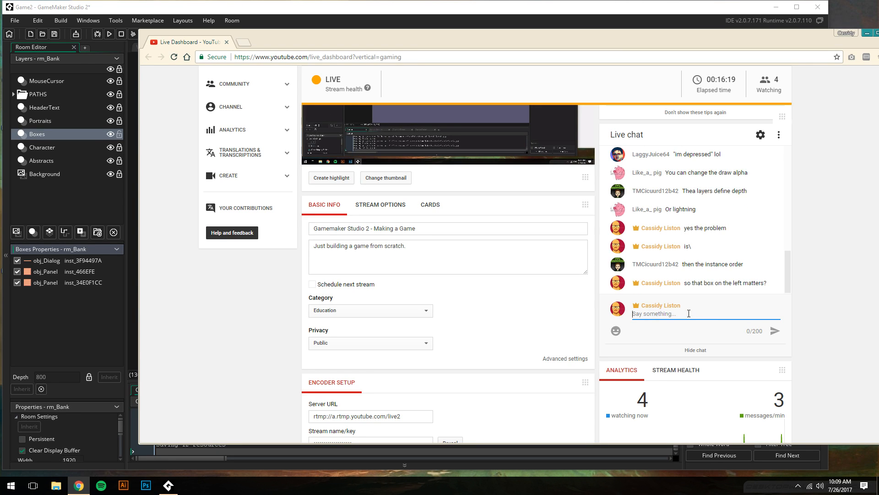
{"action": "left_click", "coordinate": [43, 315]}
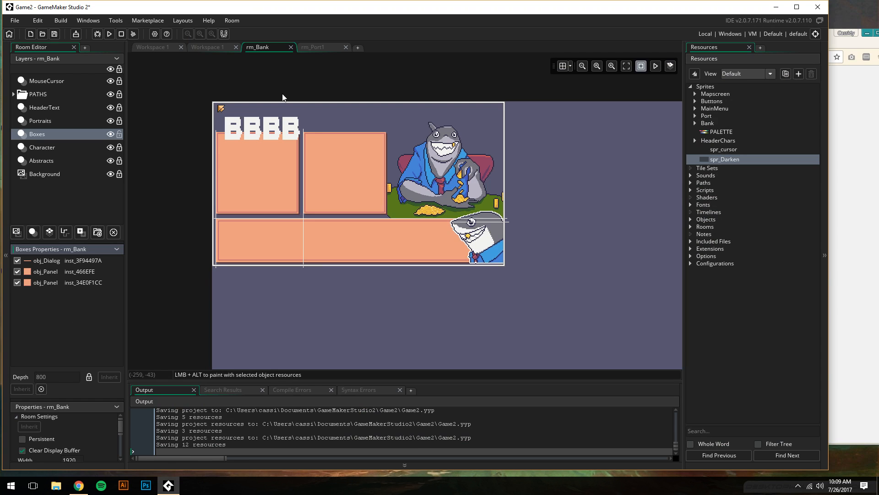
Create a new object named obj_Darken in the Objects group and assign it the spr_Darken sprite
{"action": "left_click", "coordinate": [137, 47]}
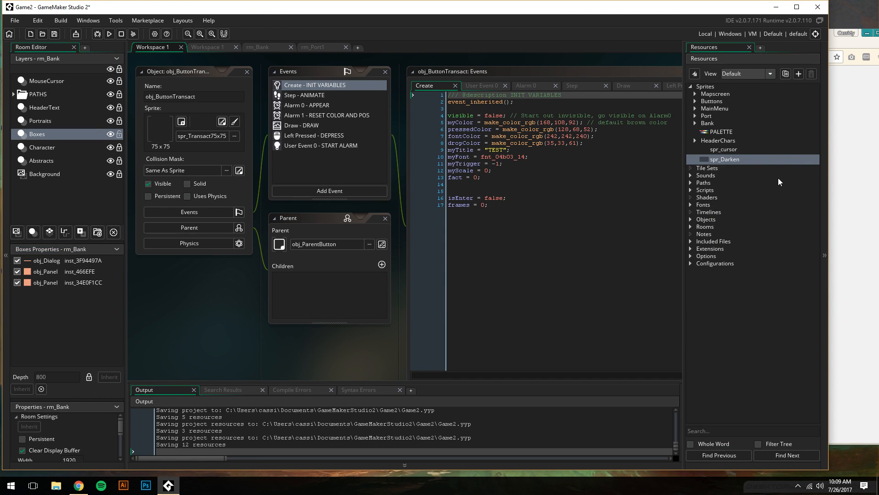
{"action": "left_click", "coordinate": [689, 86]}
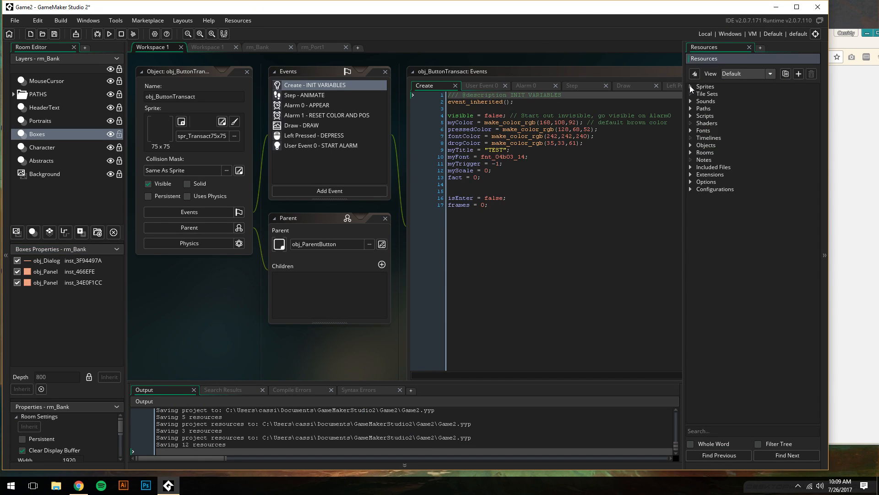
{"action": "left_click", "coordinate": [690, 146]}
{"action": "left_click", "coordinate": [708, 147]}
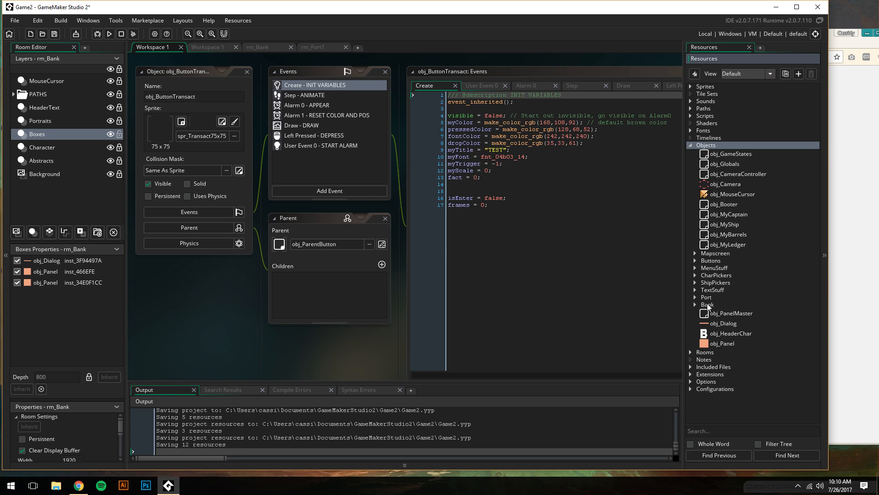
{"action": "right_click", "coordinate": [711, 141]}
{"action": "right_click", "coordinate": [707, 145]}
{"action": "left_click", "coordinate": [728, 153]}
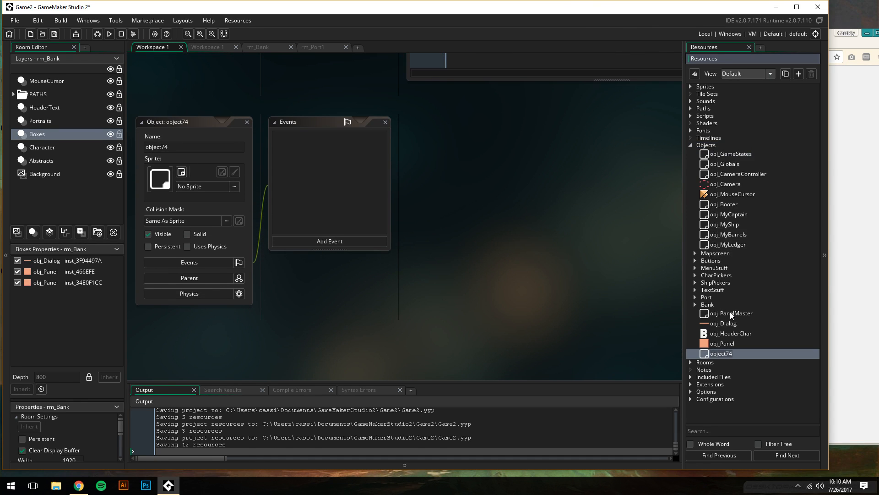
{"action": "type", "text": "obj_Darken"}
{"action": "key", "text": "Return"}
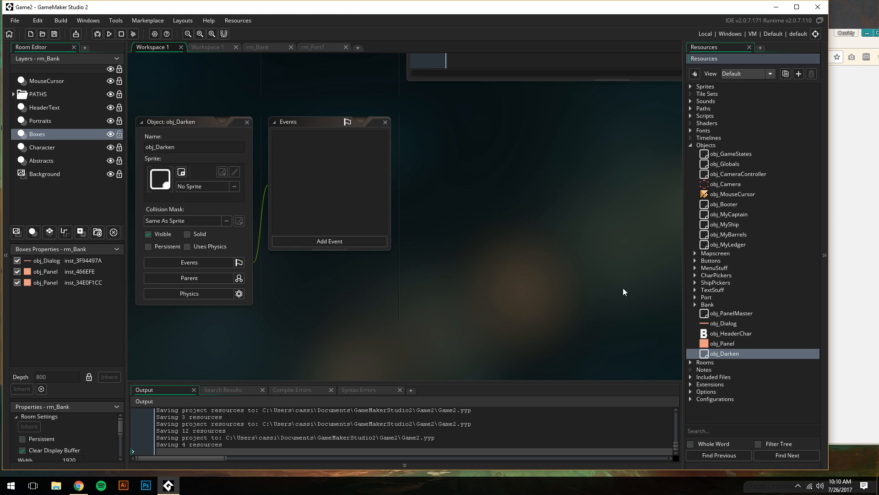
{"action": "left_click", "coordinate": [234, 186]}
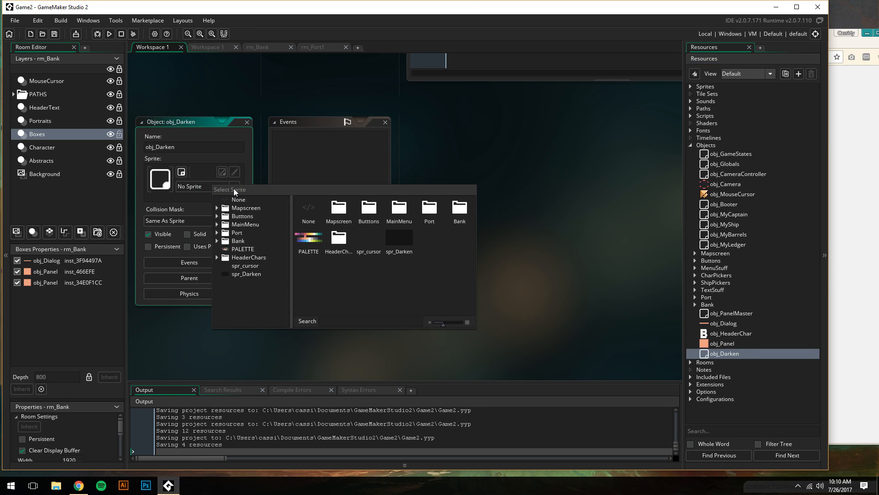
{"action": "left_click", "coordinate": [398, 233]}
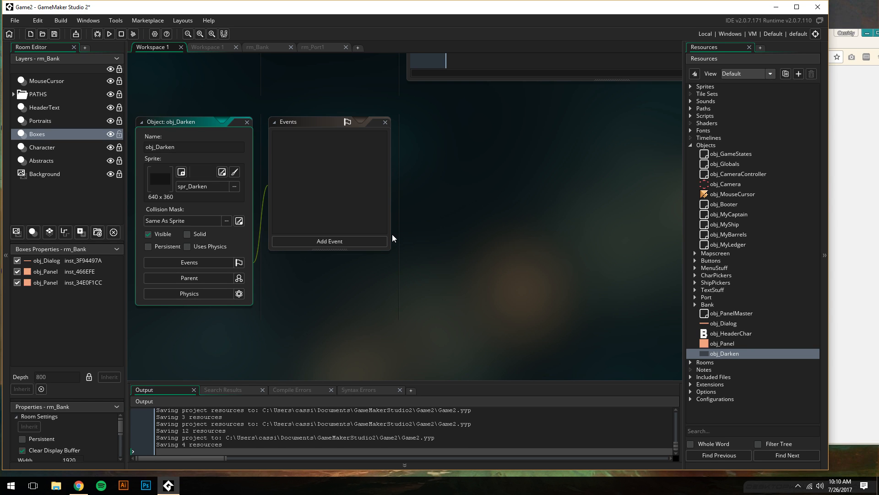
Place an obj_Darken instance on the Boxes layer of rm_Bank and try it at (0, 0) and about (55, 88)
{"action": "left_click", "coordinate": [272, 47]}
{"action": "left_click", "coordinate": [704, 352]}
{"action": "left_click_drag", "start_coordinate": [442, 229], "coordinate": [390, 217]}
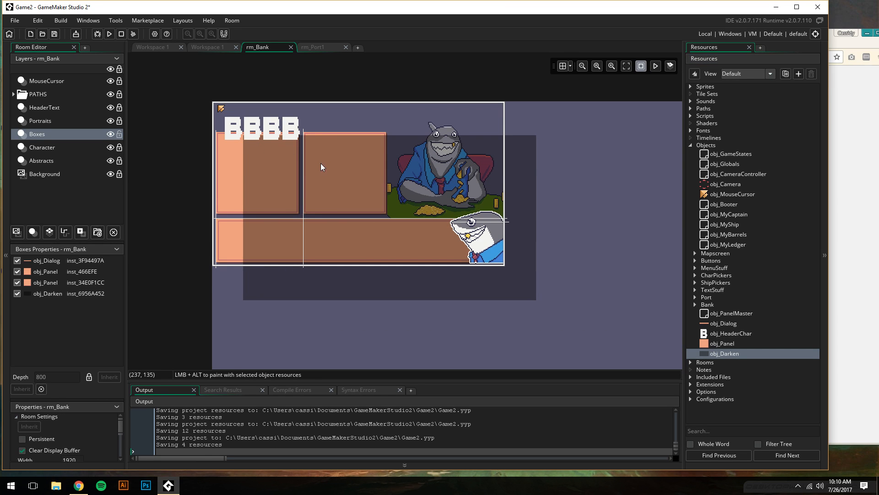
{"action": "left_click_drag", "start_coordinate": [409, 183], "coordinate": [379, 150]}
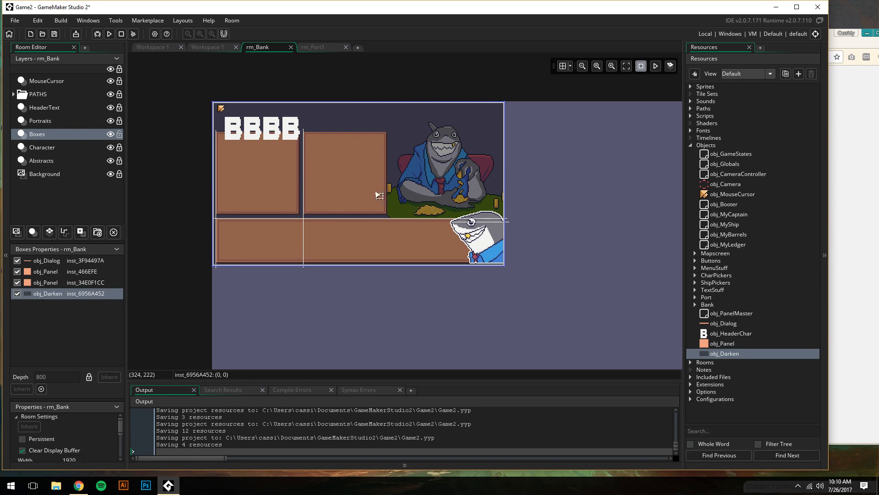
{"action": "left_click_drag", "start_coordinate": [418, 159], "coordinate": [443, 198]}
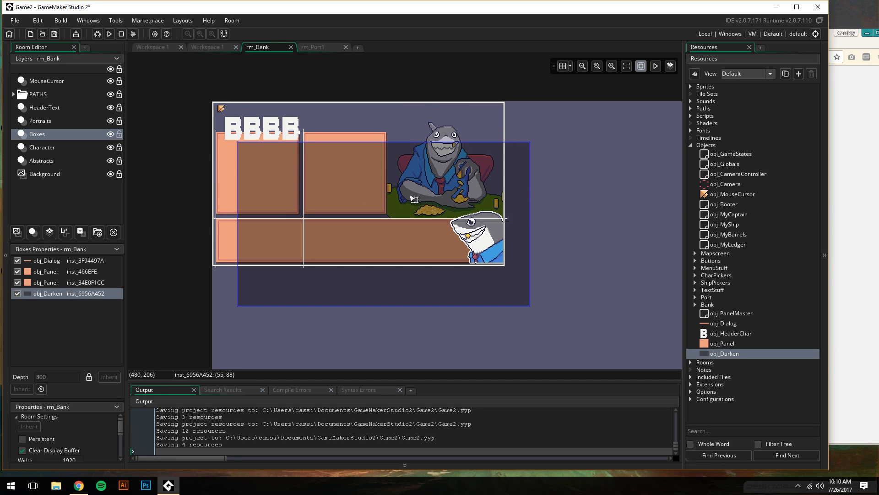
Move obj_Darken to the front of the Boxes layer's instance order and align it with the room origin at (0, 0)
{"action": "left_click_drag", "start_coordinate": [45, 291], "coordinate": [53, 265]}
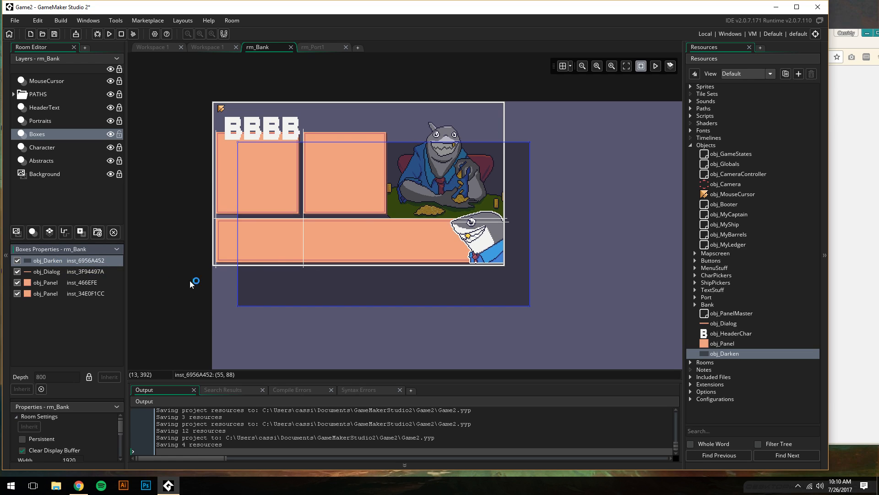
{"action": "left_click_drag", "start_coordinate": [337, 279], "coordinate": [312, 240]}
{"action": "scroll", "coordinate": [247, 178], "scroll_direction": "up", "scroll_amount": 4, "text": "ctrl"}
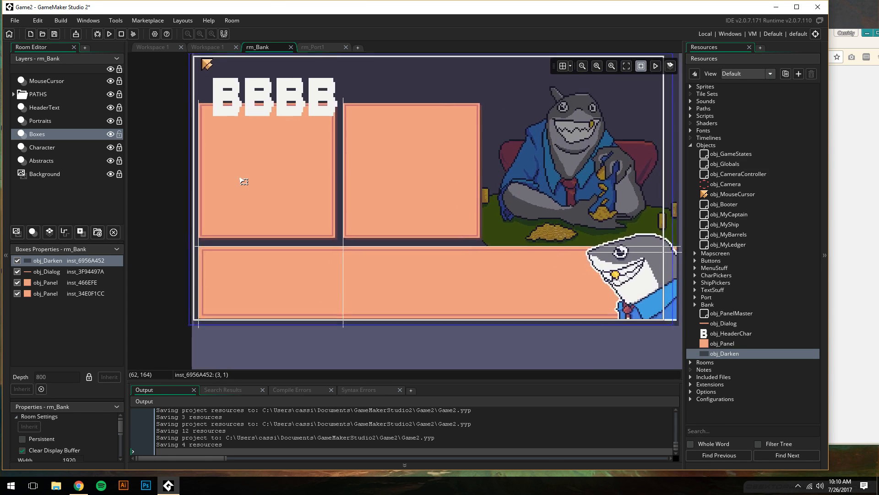
{"action": "scroll", "coordinate": [159, 184], "scroll_direction": "up", "scroll_amount": 4, "text": "ctrl"}
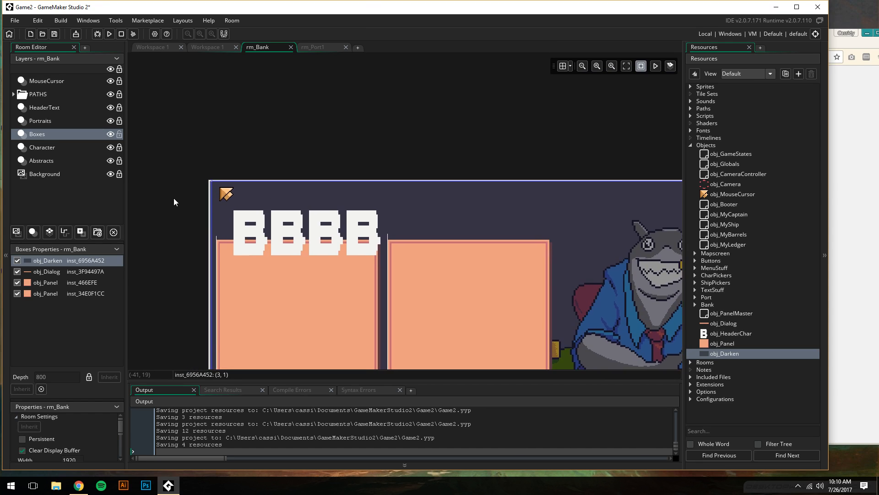
{"action": "scroll", "coordinate": [249, 178], "scroll_direction": "up", "scroll_amount": 3, "text": "ctrl"}
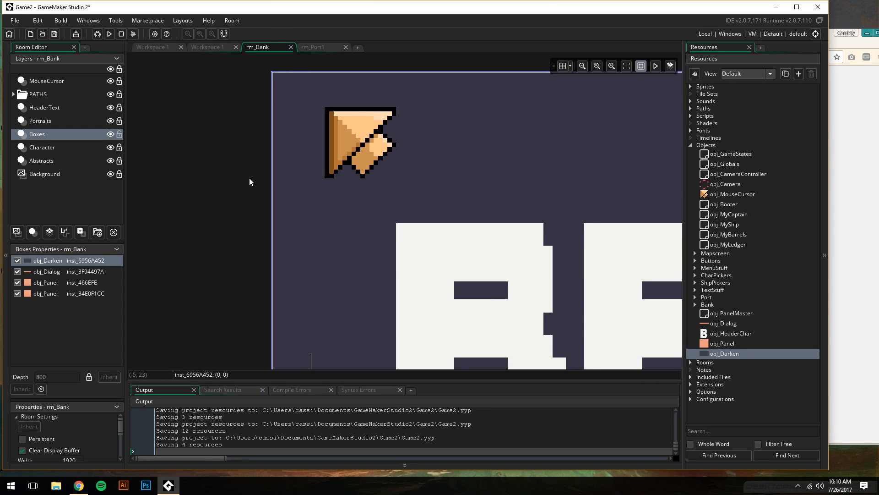
{"action": "scroll", "coordinate": [284, 248], "scroll_direction": "down", "scroll_amount": 6, "text": "ctrl"}
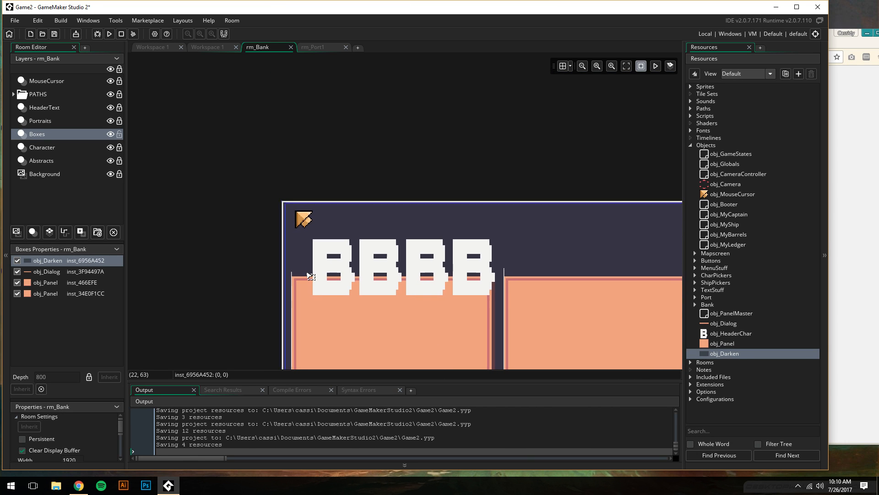
{"action": "scroll", "coordinate": [311, 276], "scroll_direction": "down", "scroll_amount": 3, "text": "ctrl"}
{"action": "middle_click_drag", "start_coordinate": [250, 313], "coordinate": [190, 176]}
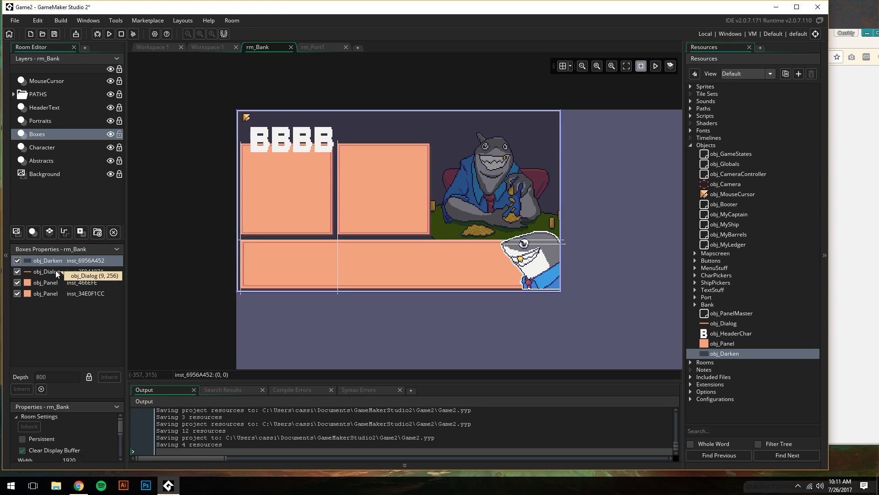
Move both obj_Panel instances above obj_Darken in the Boxes layer's instance order and open the obj_Darken instance's properties
{"action": "left_click_drag", "start_coordinate": [50, 282], "coordinate": [54, 260]}
{"action": "left_click_drag", "start_coordinate": [48, 294], "coordinate": [54, 274]}
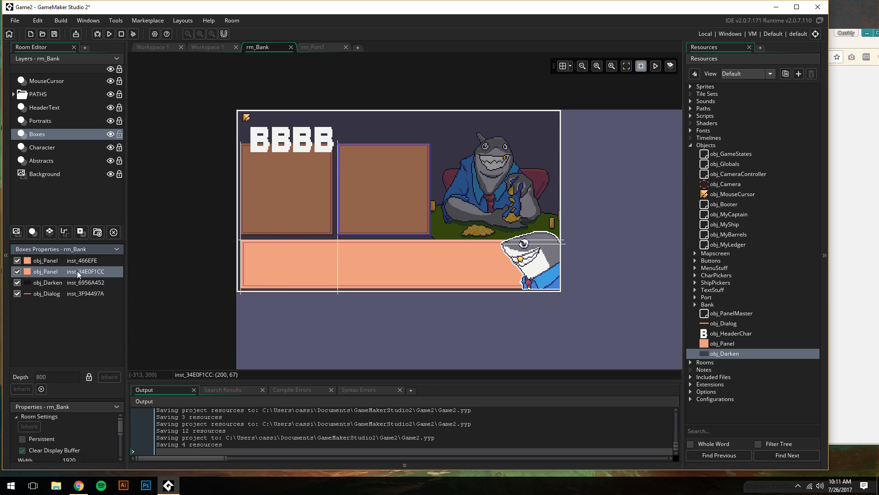
{"action": "left_click", "coordinate": [71, 282]}
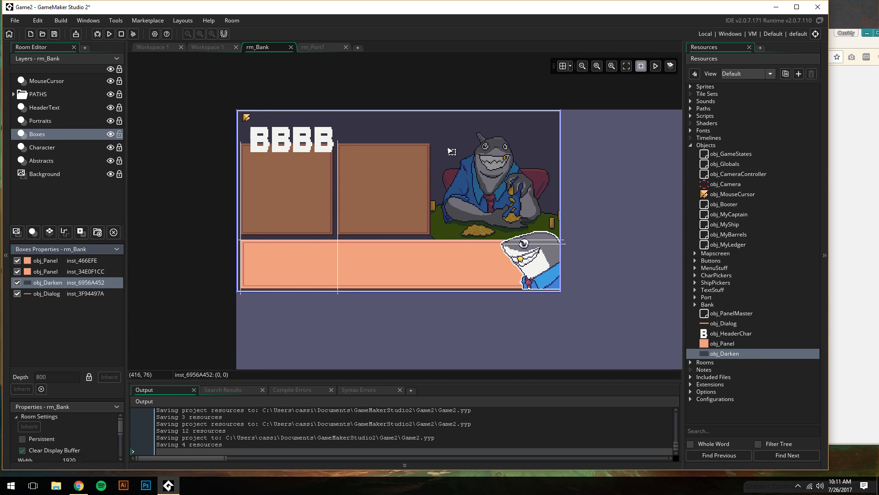
{"action": "double_click", "coordinate": [457, 131]}
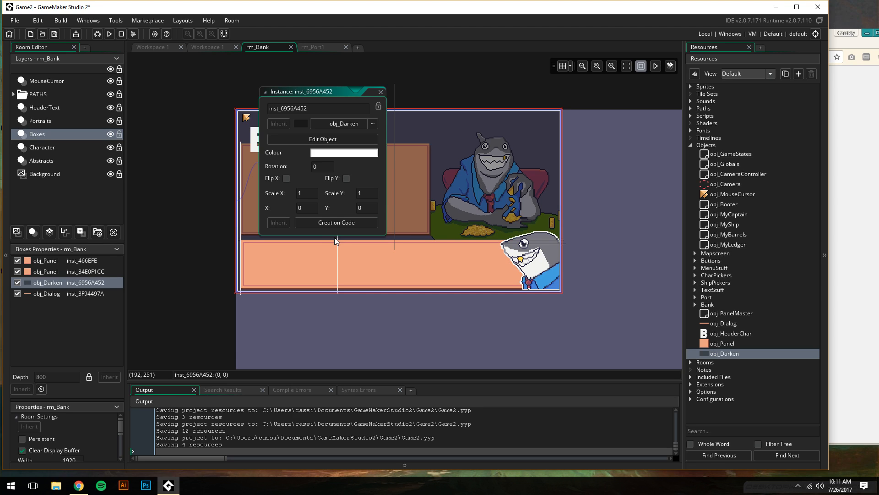
Add a Create event to obj_Darken containing the code "visible = false;" and close its code window
{"action": "left_click", "coordinate": [158, 46]}
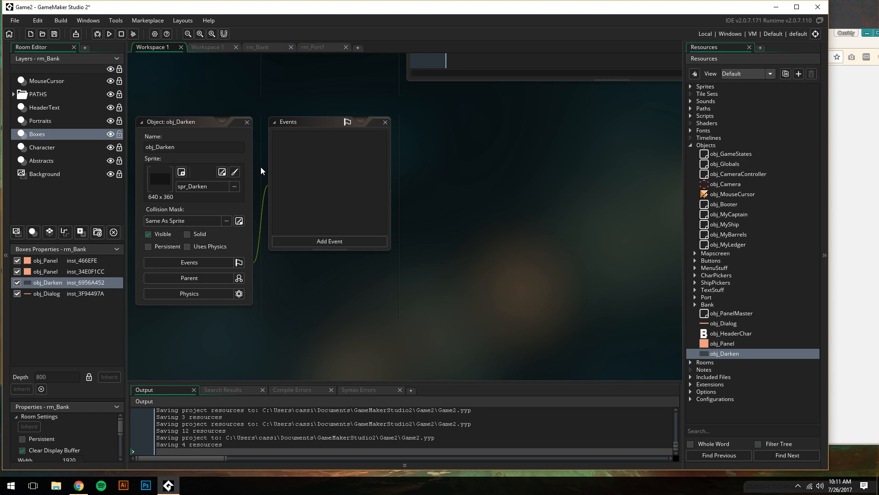
{"action": "left_click", "coordinate": [303, 240]}
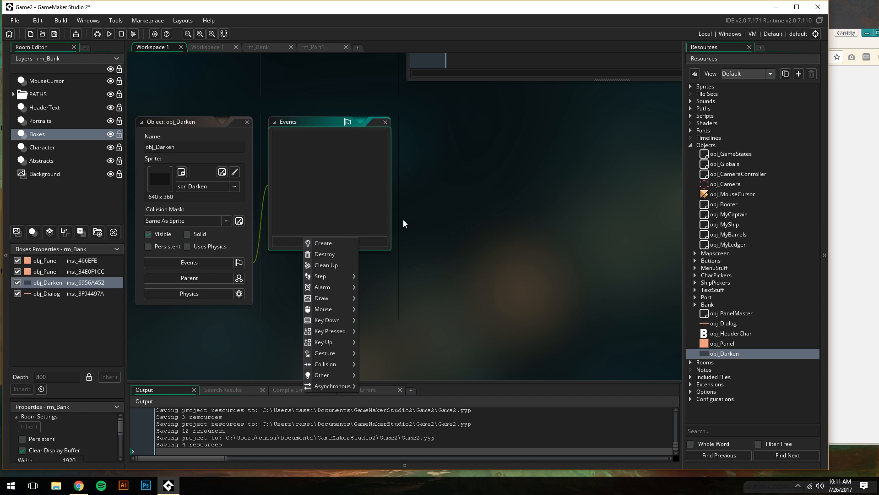
{"action": "left_click", "coordinate": [338, 242]}
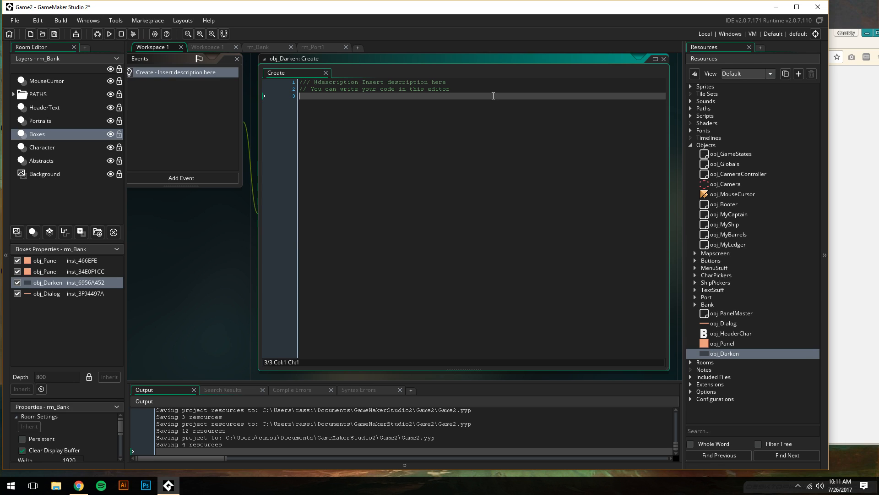
{"action": "type", "text": "visible = false;"}
{"action": "left_click", "coordinate": [663, 59]}
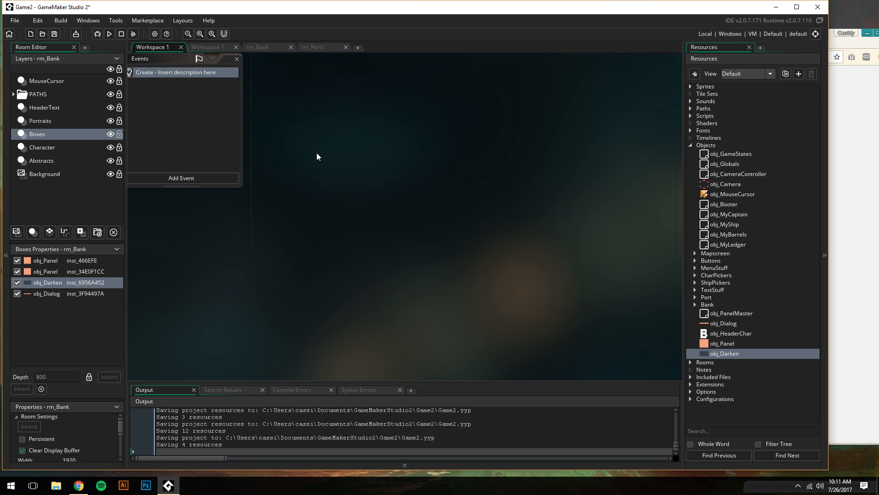
Open obj_GameStates and display its Create event code with the GameState enum
{"action": "middle_click_drag", "start_coordinate": [445, 208], "coordinate": [511, 214]}
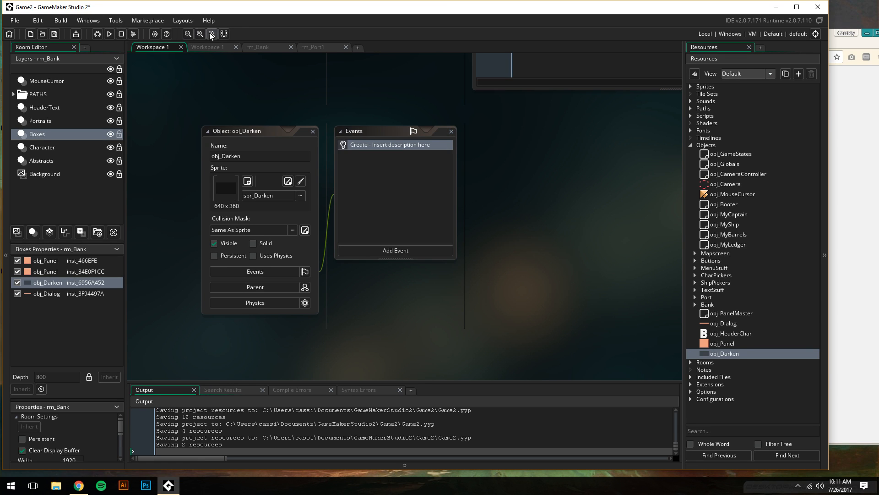
{"action": "left_click", "coordinate": [726, 155]}
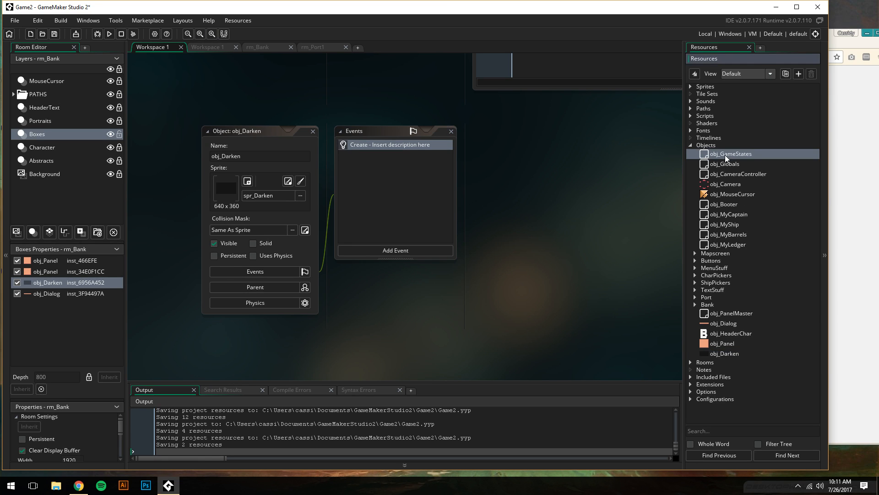
{"action": "double_click", "coordinate": [713, 155]}
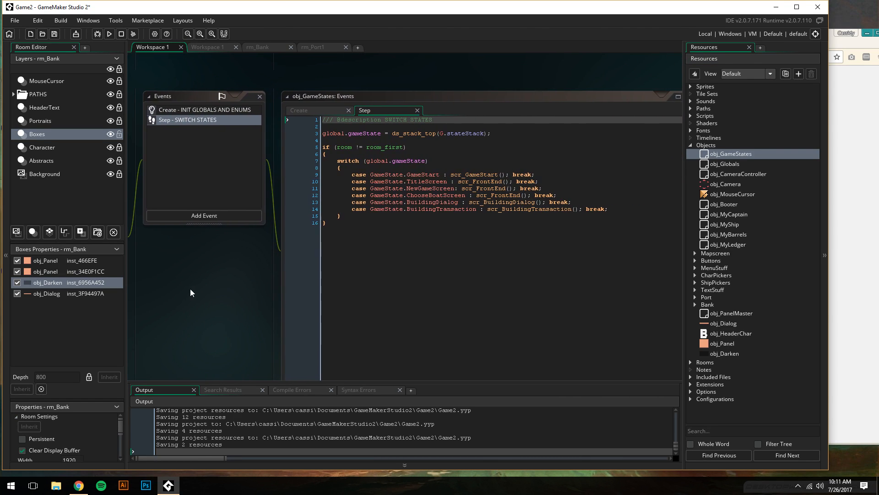
{"action": "left_click", "coordinate": [280, 113]}
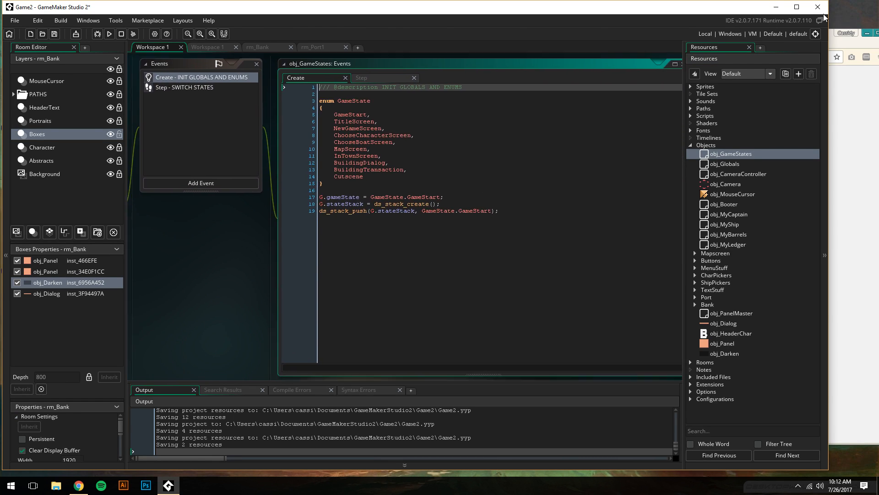
Switch to the YouTube live dashboard in Chrome and post "yup got it" in the live chat
{"action": "left_click", "coordinate": [853, 45]}
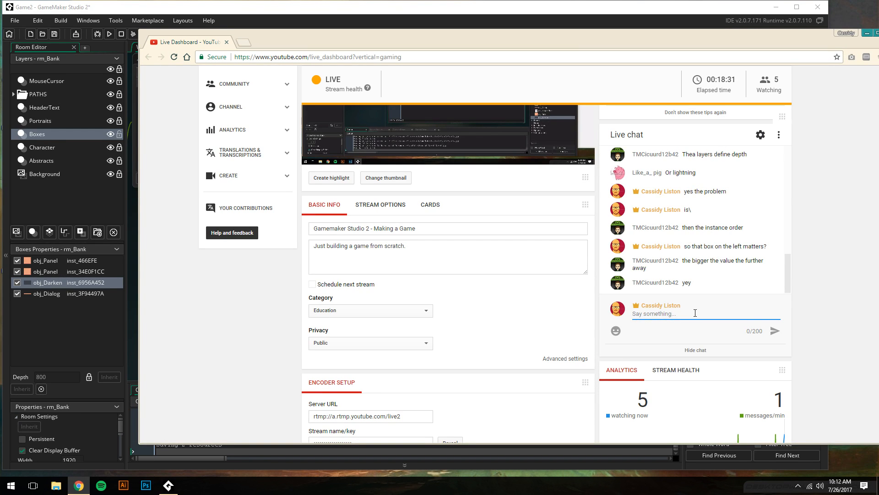
{"action": "type", "text": "yup go "}
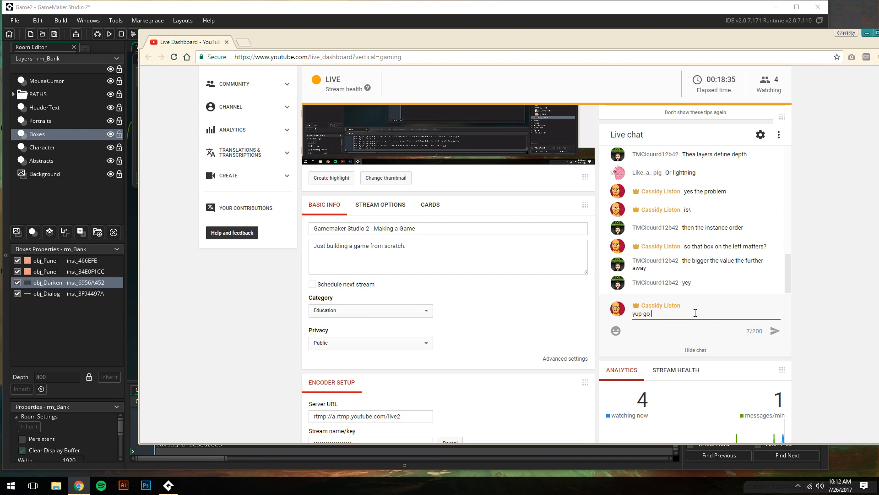
{"action": "type", "text": " it"}
{"action": "key", "text": "Return"}
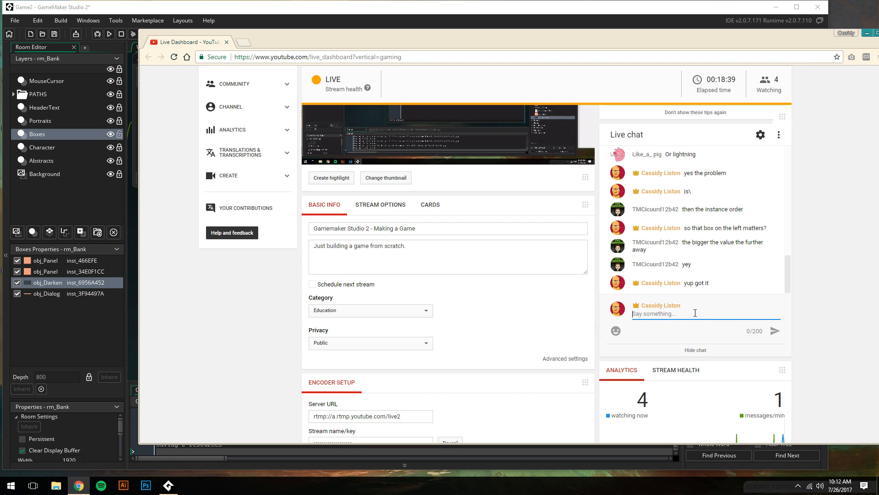
Reread the recent live chat messages on the live dashboard
{"action": "scroll", "coordinate": [663, 208], "scroll_direction": "up", "scroll_amount": 2}
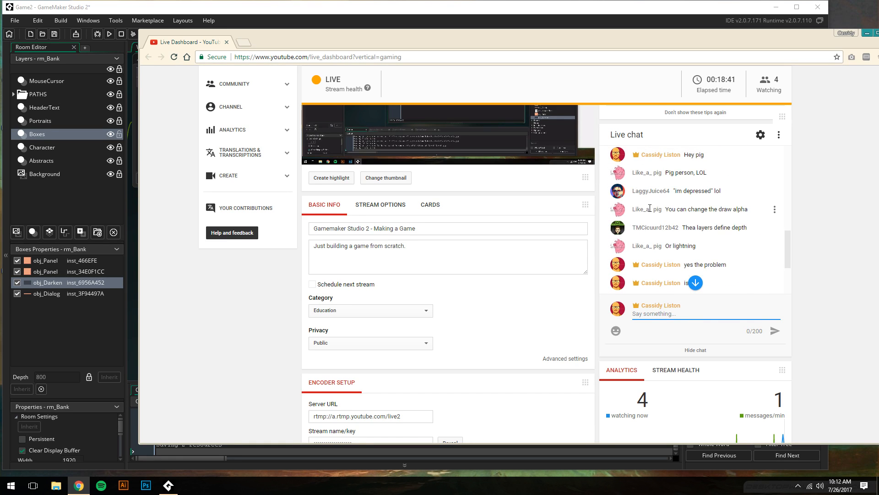
{"action": "scroll", "coordinate": [661, 218], "scroll_direction": "down", "scroll_amount": 2}
{"action": "scroll", "coordinate": [661, 218], "scroll_direction": "up", "scroll_amount": 2}
{"action": "scroll", "coordinate": [661, 220], "scroll_direction": "down", "scroll_amount": 5}
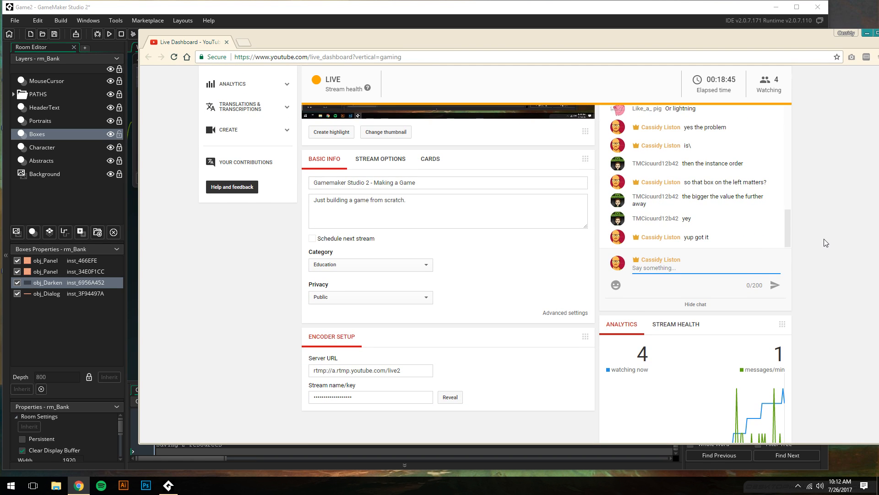
{"action": "scroll", "coordinate": [825, 243], "scroll_direction": "up", "scroll_amount": 3}
{"action": "scroll", "coordinate": [811, 326], "scroll_direction": "down", "scroll_amount": 1}
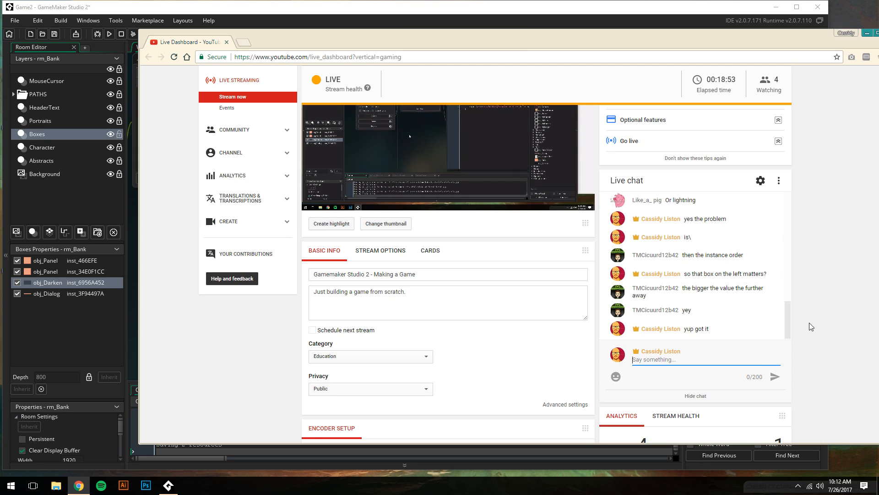
Move the Chrome window aside so the live chat peeks out beside the editor, and return to GameMaker Studio 2
{"action": "left_click_drag", "start_coordinate": [434, 35], "coordinate": [670, 40]}
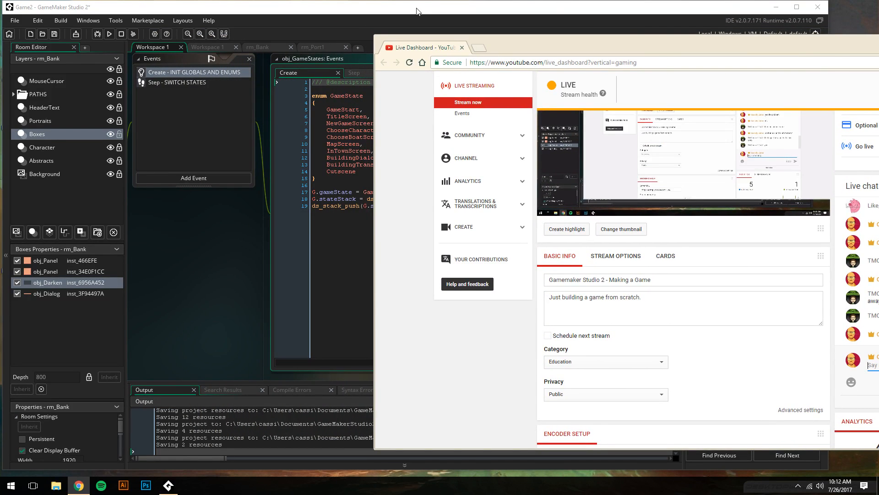
{"action": "left_click", "coordinate": [415, 10]}
{"action": "left_click_drag", "start_coordinate": [414, 8], "coordinate": [414, 9]}
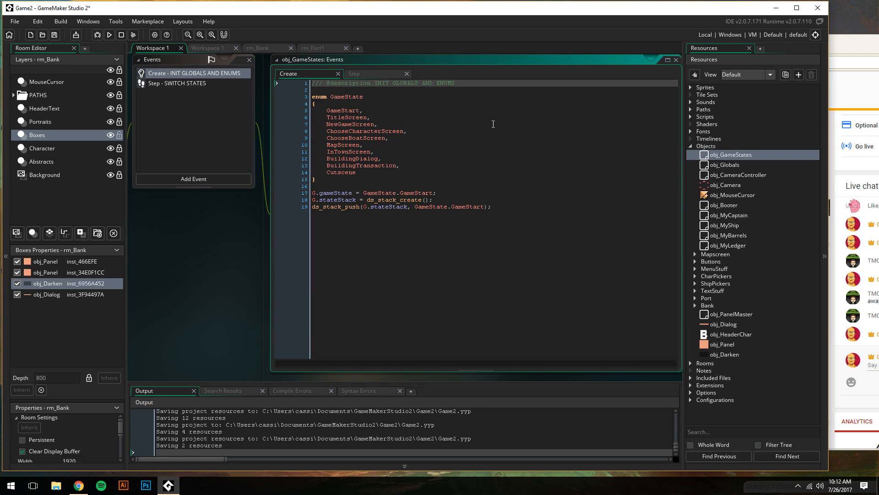
Add a BNK_Deposit entry to the GameState enum between BuildingTransaction and Cutscene in the obj_GameStates Create event
{"action": "left_click", "coordinate": [378, 144]}
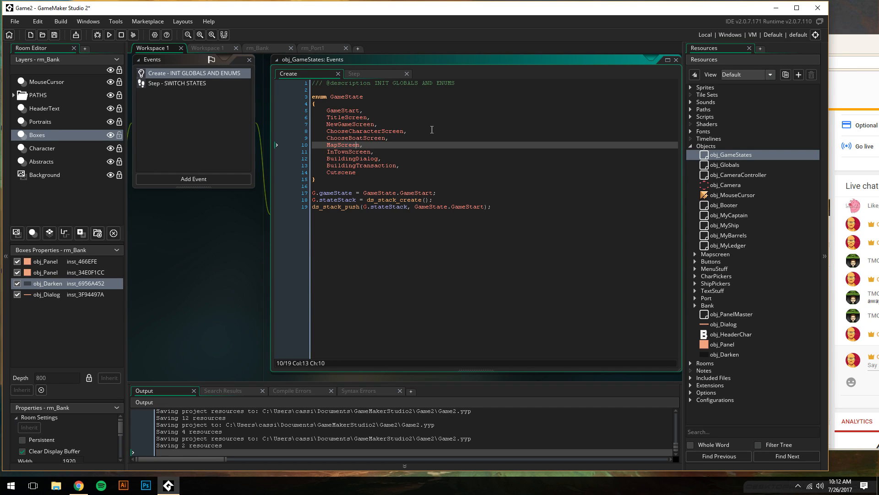
{"action": "key", "text": "Down"}
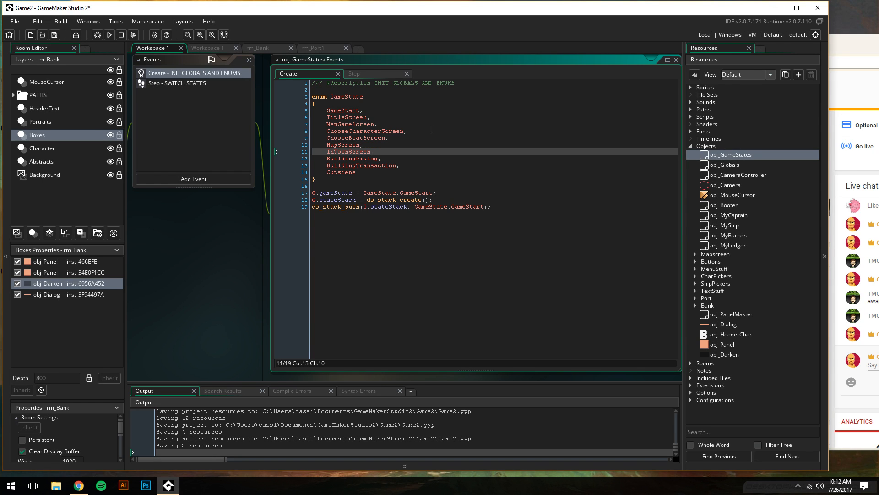
{"action": "key", "text": "Down"}
{"action": "key", "text": "Down"}
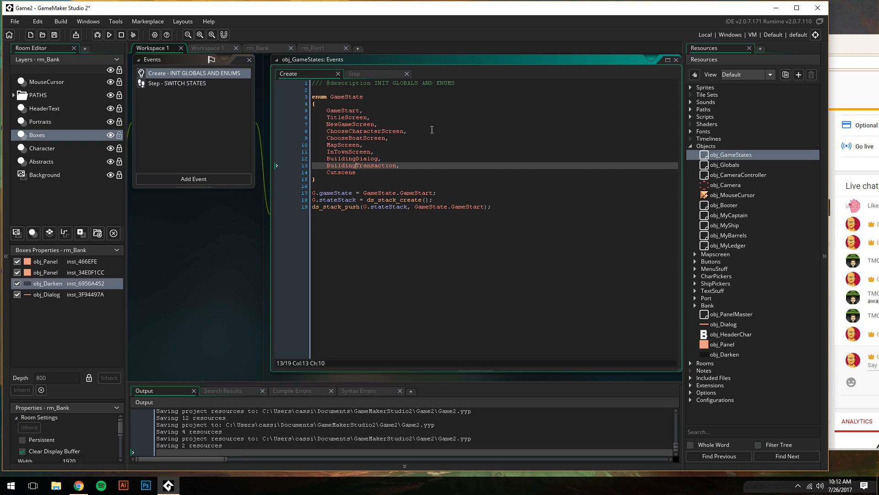
{"action": "key", "text": "End"}
{"action": "key", "text": "Return"}
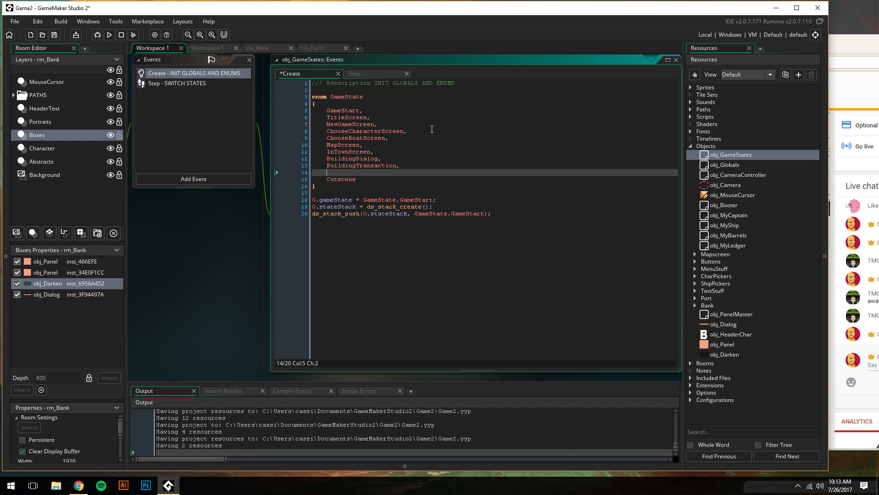
{"action": "left_click", "coordinate": [356, 166]}
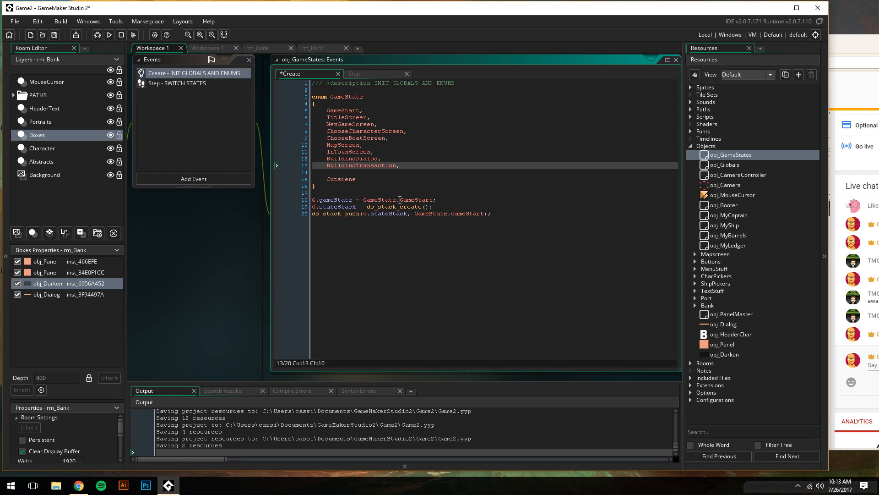
{"action": "key", "text": "Down"}
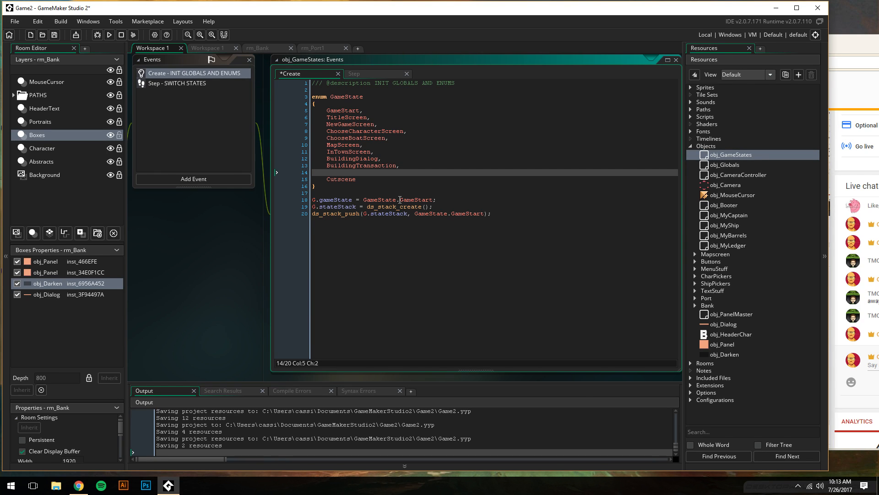
{"action": "type", "text": "BNK"}
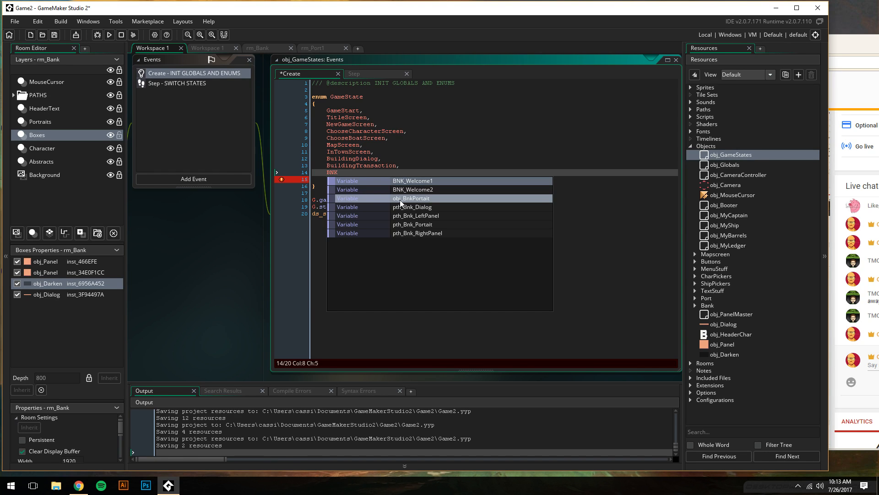
{"action": "type", "text": "Deposit,"}
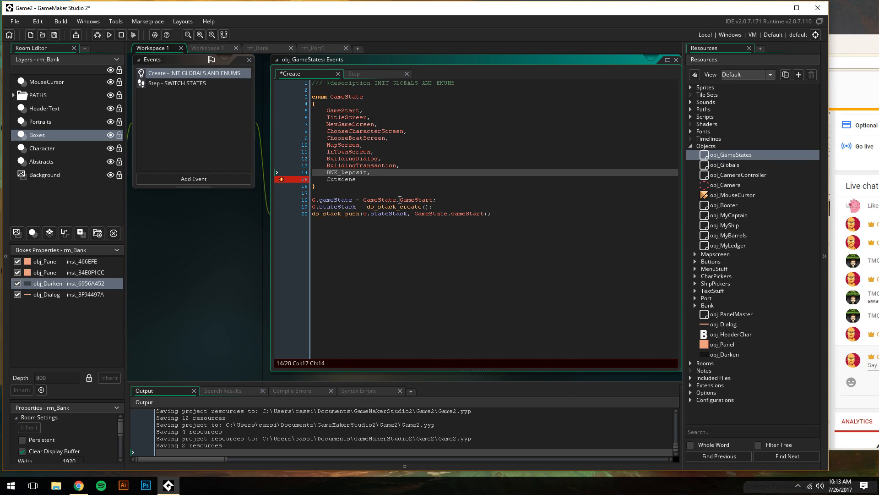
{"action": "key", "text": "Left"}
{"action": "key", "text": "Left"}
{"action": "key", "text": "Left"}
{"action": "key", "text": "Left"}
{"action": "key", "text": "Left"}
{"action": "key", "text": "Left"}
{"action": "key", "text": "Left"}
{"action": "key", "text": "Left"}
{"action": "key", "text": "Left"}
{"action": "key", "text": "Left"}
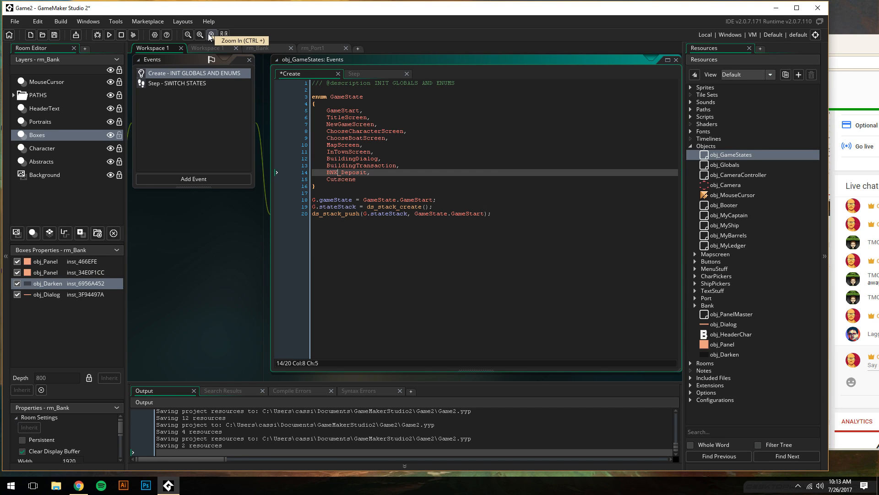
Shift the Chrome live dashboard window, return to GameMaker Studio 2 and show the rm_Bank room
{"action": "mouse_move", "coordinate": [836, 37]}
{"action": "left_mouse_down"}
{"action": "mouse_move", "coordinate": [644, 23]}
{"action": "mouse_move", "coordinate": [697, 35]}
{"action": "mouse_move", "coordinate": [848, 37]}
{"action": "left_mouse_up"}
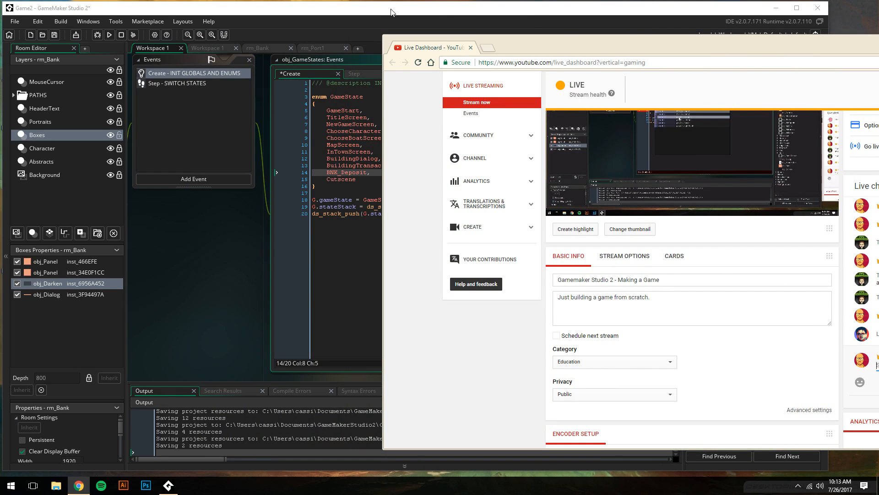
{"action": "left_click", "coordinate": [369, 26]}
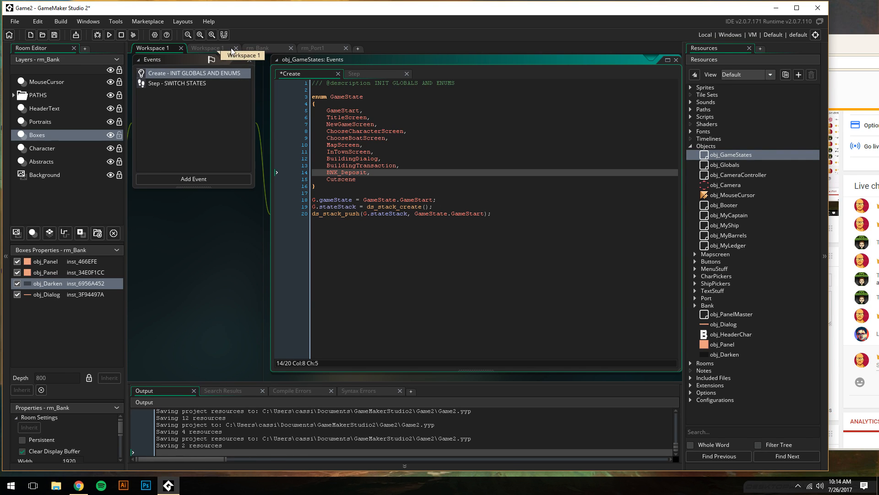
{"action": "left_click", "coordinate": [258, 48]}
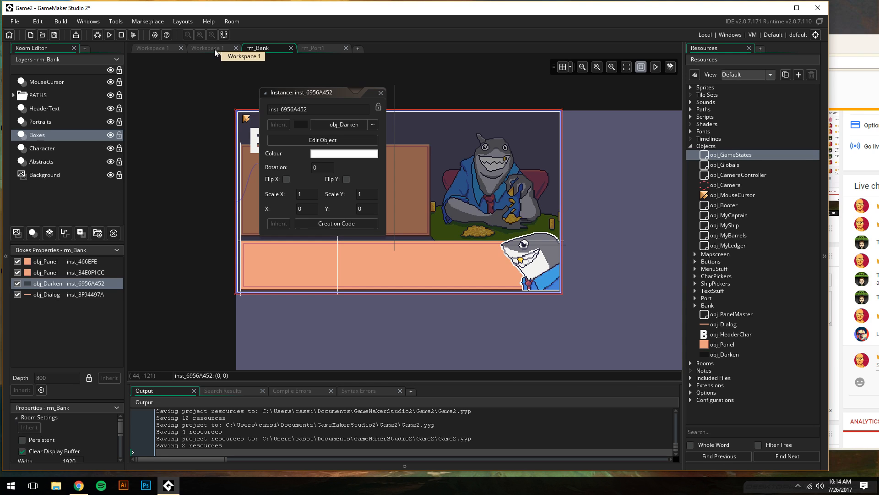
{"action": "left_click", "coordinate": [200, 51]}
{"action": "left_click", "coordinate": [156, 50]}
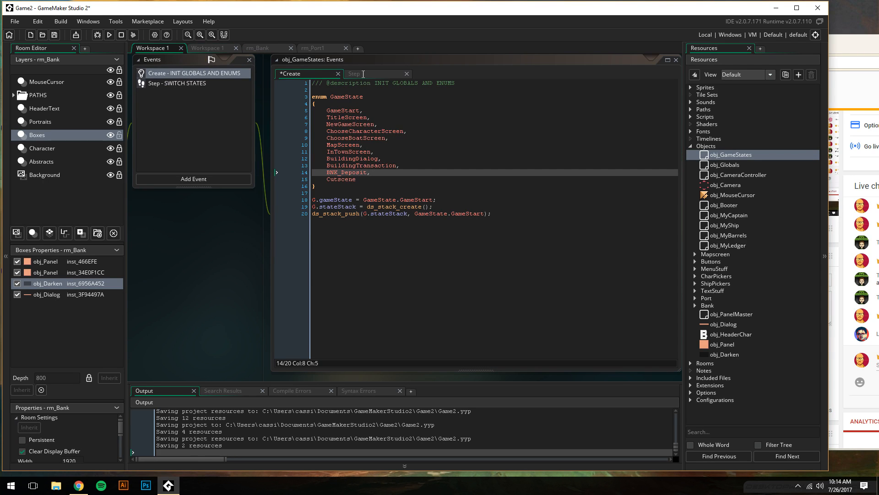
{"action": "left_click", "coordinate": [213, 48]}
{"action": "left_click", "coordinate": [266, 50]}
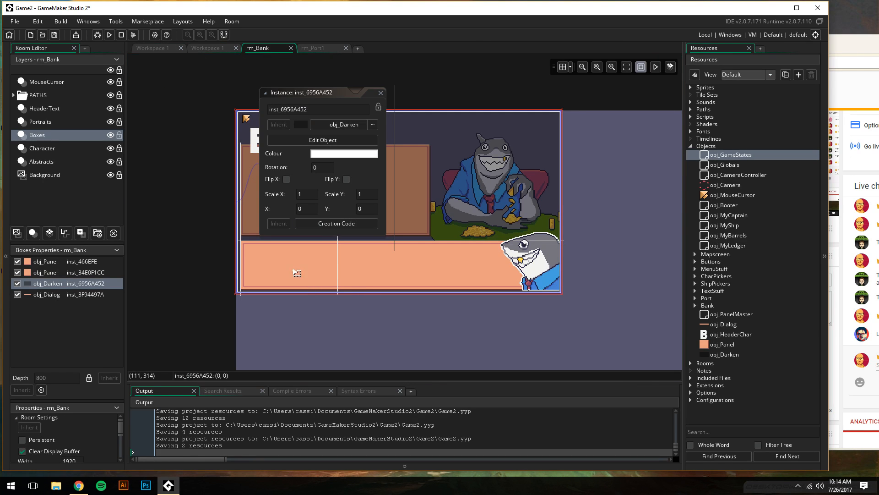
{"action": "key", "text": "alt+Tab"}
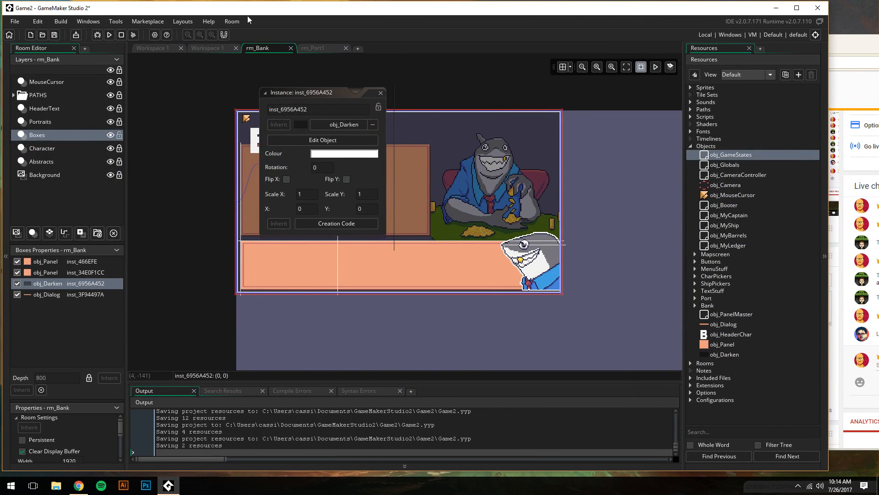
Close the spr_Darken sprite editor in the second workspace and return to the obj_GameStates code
{"action": "left_click", "coordinate": [207, 47]}
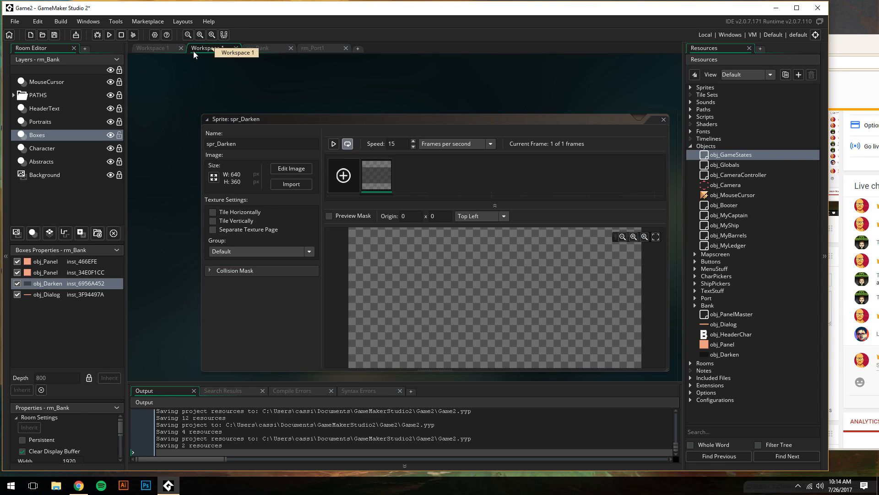
{"action": "left_click", "coordinate": [662, 121]}
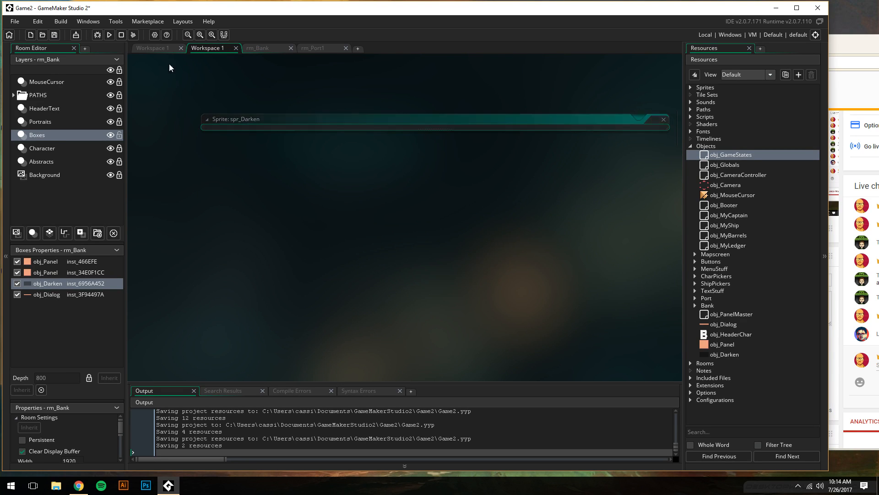
{"action": "left_click", "coordinate": [157, 50]}
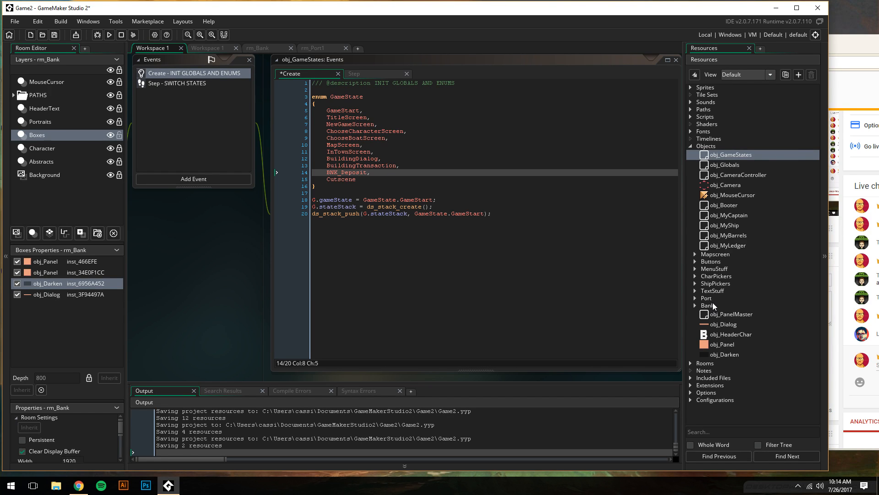
Open obj_ButtonTransact from the Buttons group and review its Create, Alarm 0 and Left Pressed code
{"action": "left_click", "coordinate": [724, 355]}
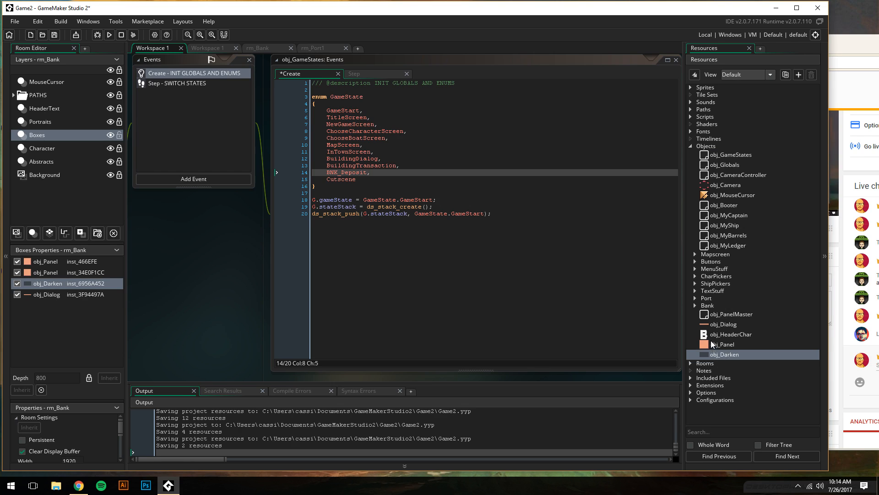
{"action": "left_click", "coordinate": [696, 305]}
{"action": "left_click", "coordinate": [696, 306]}
{"action": "left_click", "coordinate": [695, 262]}
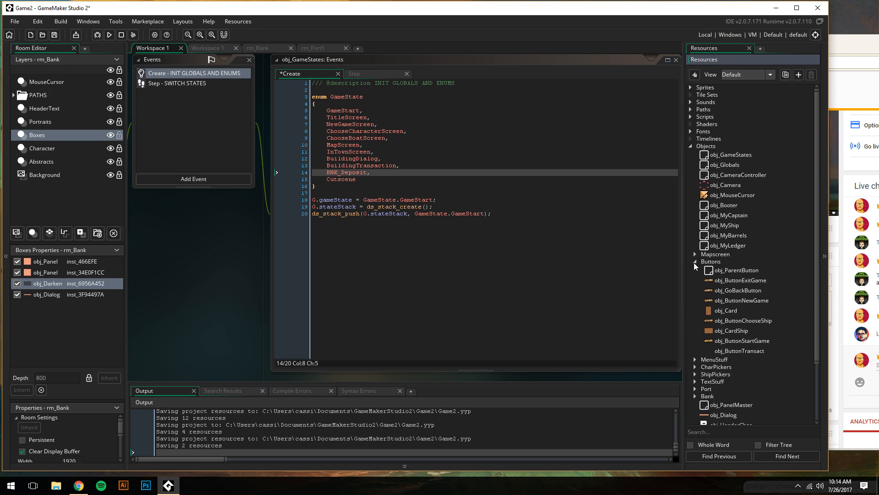
{"action": "double_click", "coordinate": [734, 351]}
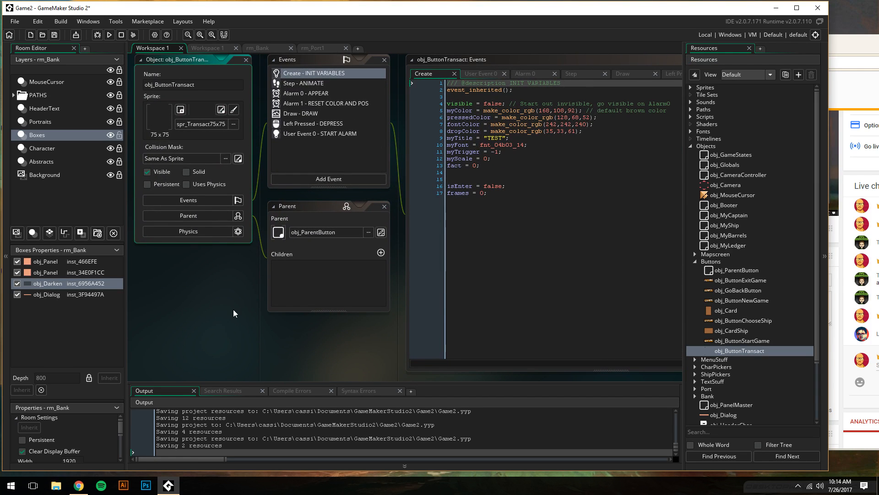
{"action": "middle_click_drag", "start_coordinate": [232, 311], "coordinate": [191, 345]}
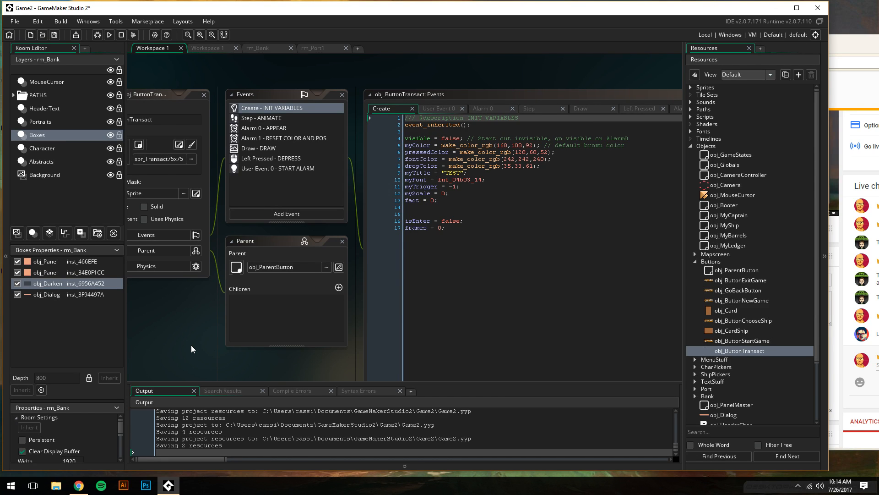
{"action": "left_click", "coordinate": [252, 129]}
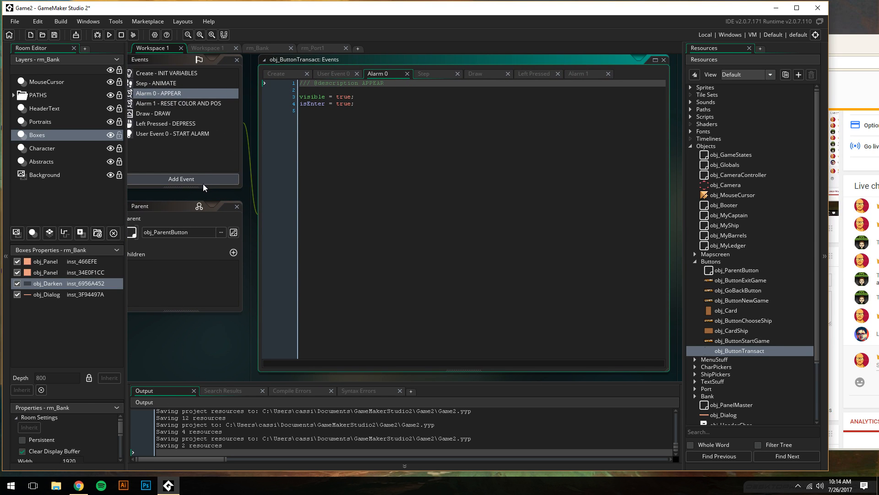
{"action": "middle_click_drag", "start_coordinate": [202, 191], "coordinate": [260, 220]}
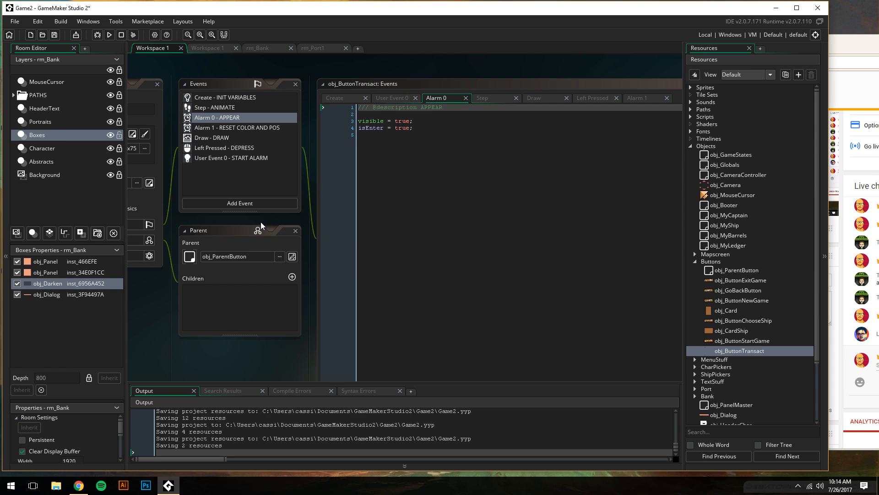
{"action": "left_click", "coordinate": [247, 149]}
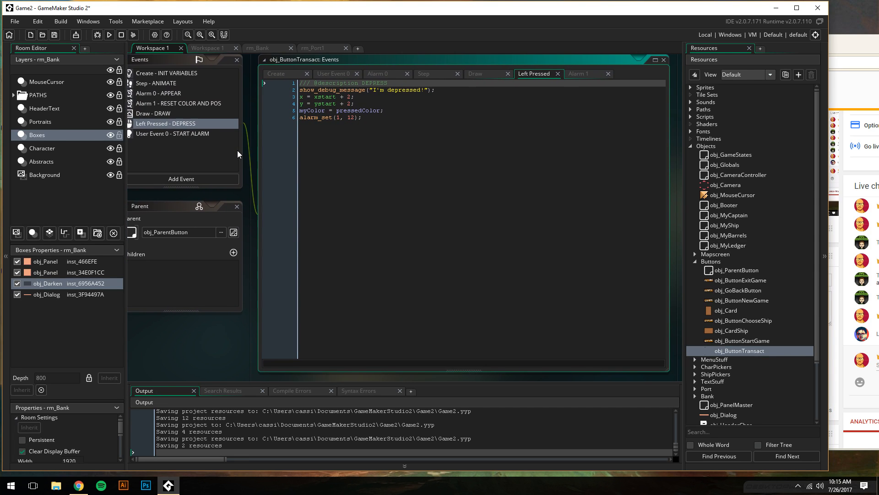
Add empty lines below alarm_set in obj_ButtonTransact's Left Pressed event, checking the Alarm 1 reset code as reference
{"action": "left_click", "coordinate": [382, 125]}
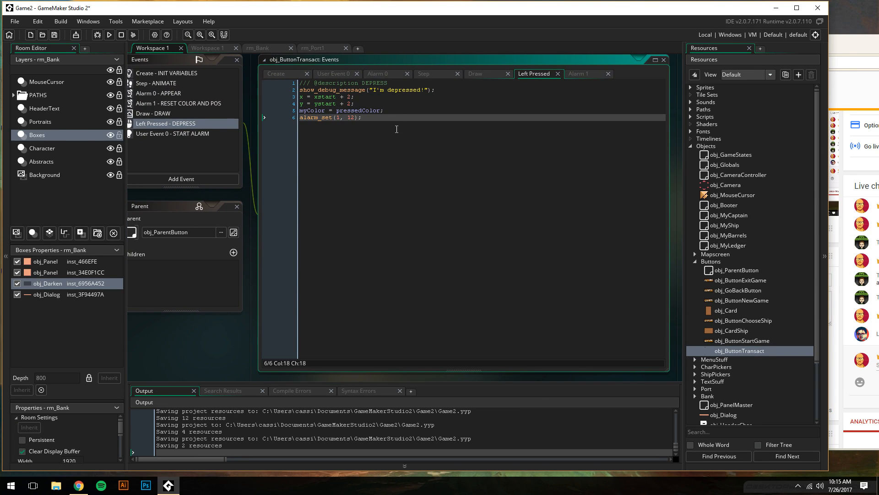
{"action": "key", "text": "Return"}
{"action": "key", "text": "Return"}
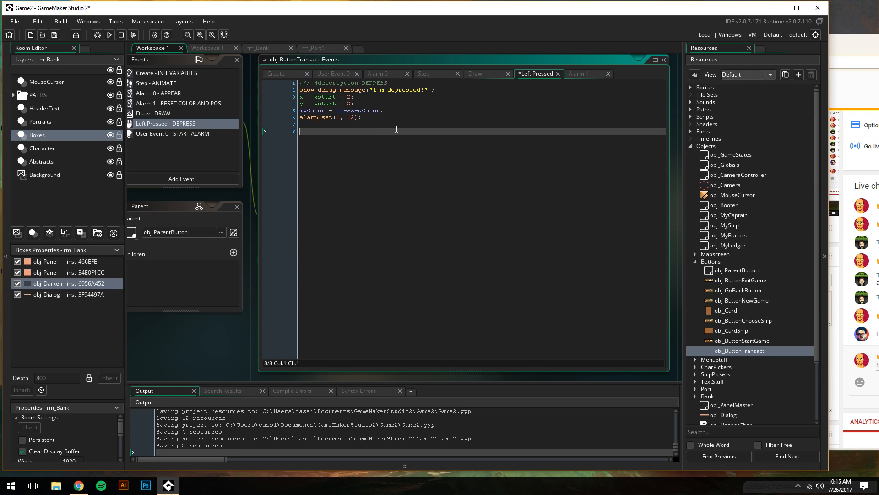
{"action": "key", "text": "Up"}
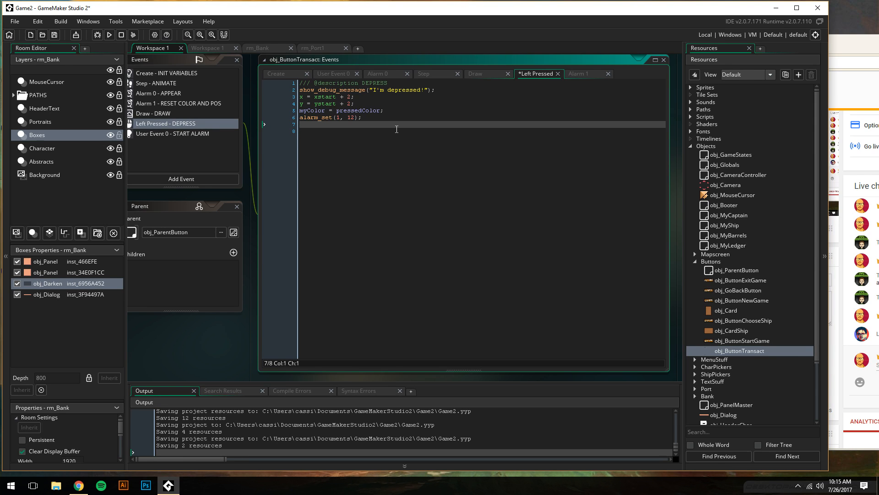
{"action": "left_click", "coordinate": [176, 104]}
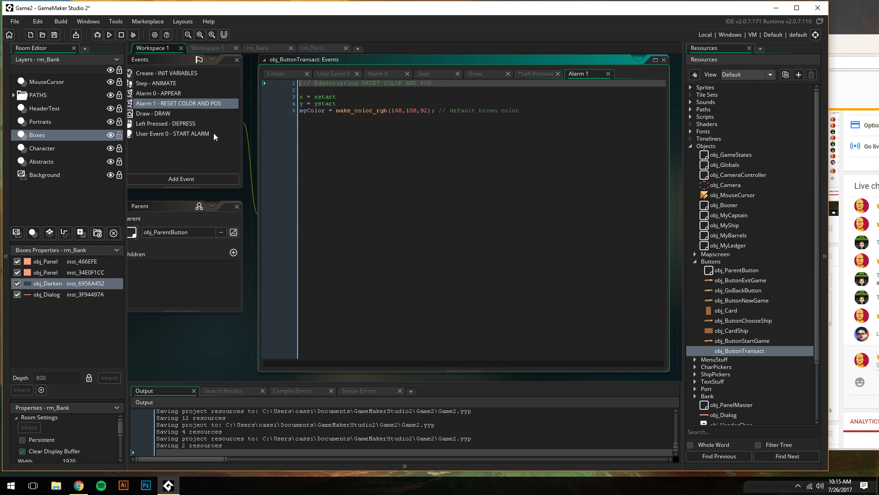
{"action": "left_click", "coordinate": [185, 124]}
{"action": "left_click", "coordinate": [364, 146]}
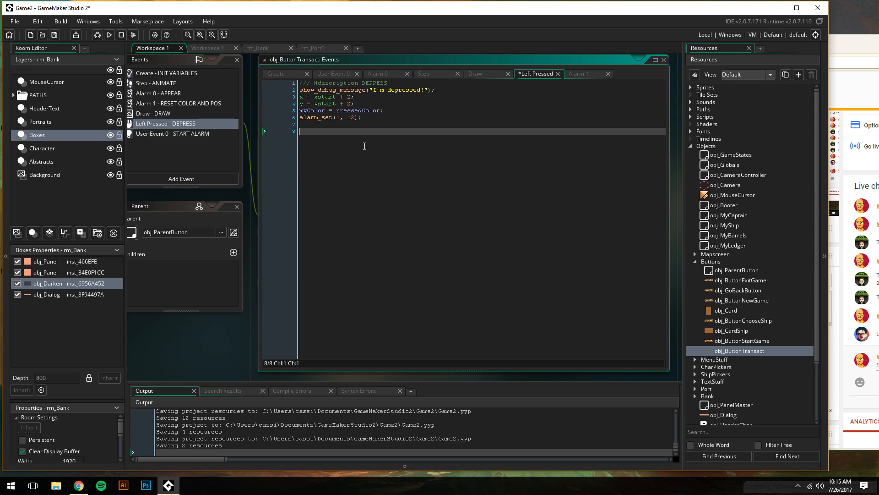
Add a ds_stack_push call to the Left Pressed event that pushes GameState.BNK_Deposit onto G.stateStack
{"action": "type", "text": "ds_stack"}
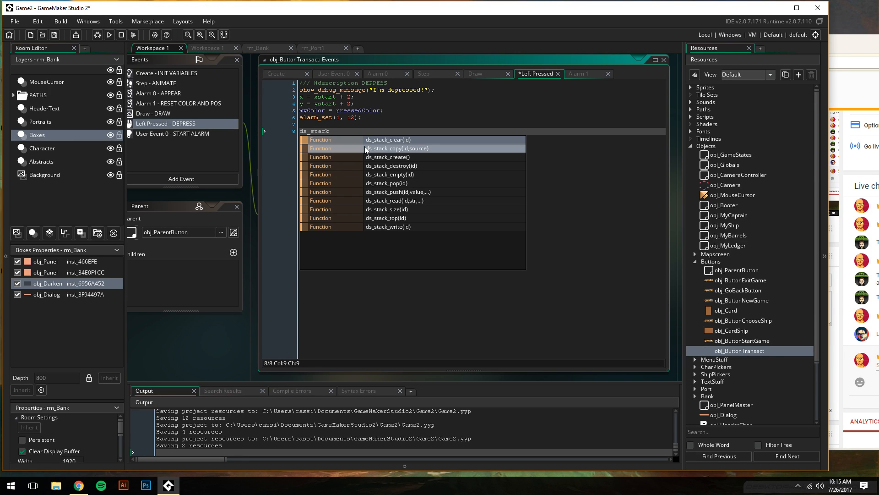
{"action": "key", "text": "Down"}
{"action": "key", "text": "Down"}
{"action": "key", "text": "Down"}
{"action": "key", "text": "Down"}
{"action": "key", "text": "Down"}
{"action": "key", "text": "Down"}
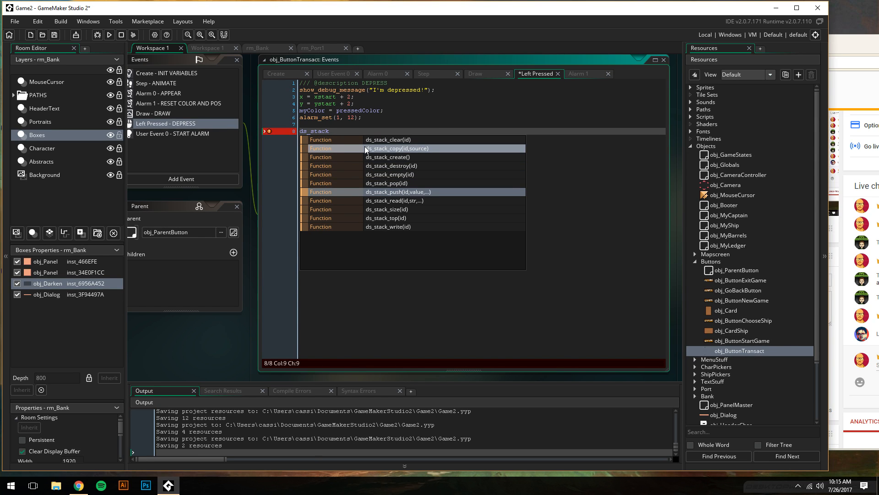
{"action": "key", "text": "Return"}
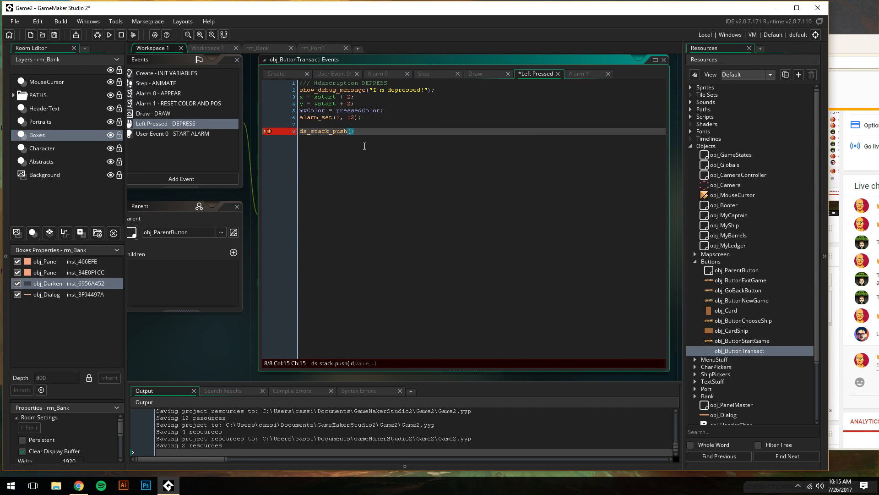
{"action": "middle_click_drag", "start_coordinate": [219, 323], "coordinate": [302, 341]}
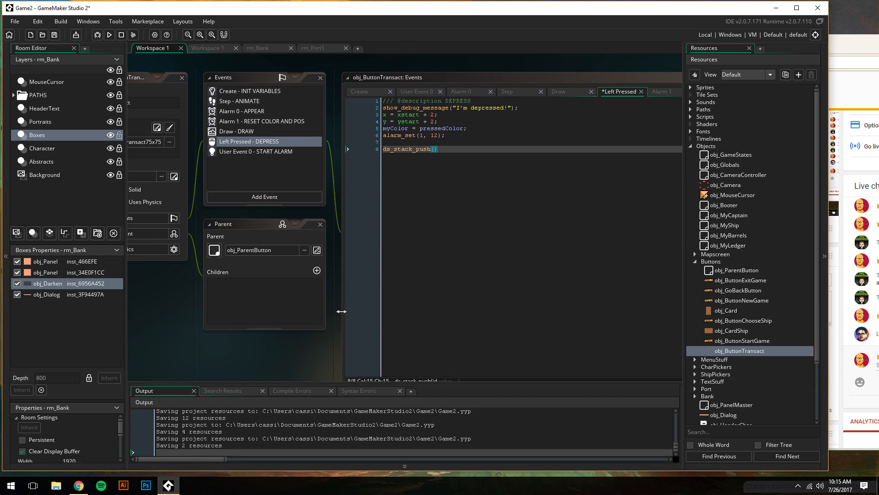
{"action": "middle_click_drag", "start_coordinate": [320, 352], "coordinate": [259, 328]}
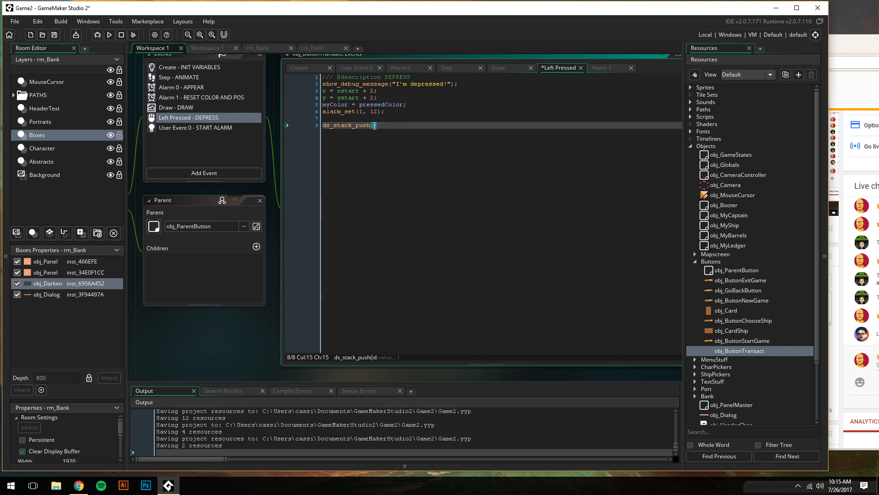
{"action": "type", "text": "G.st"}
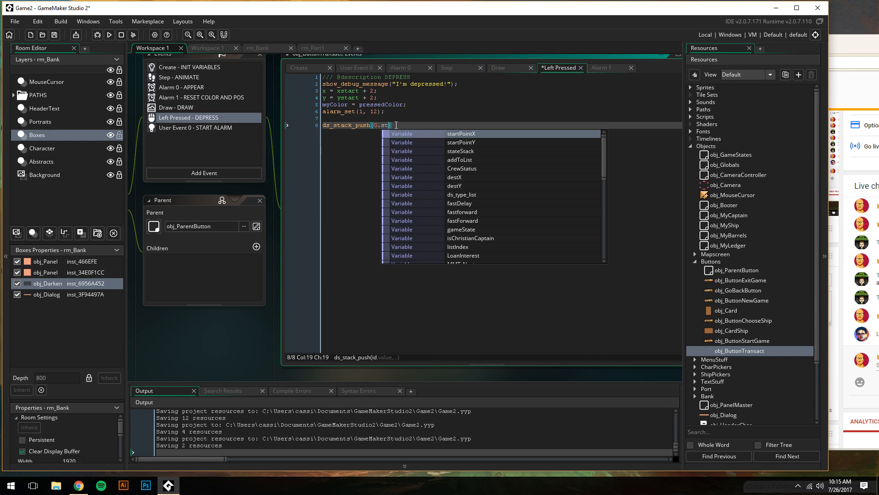
{"action": "type", "text": "ate"}
{"action": "key", "text": "Return"}
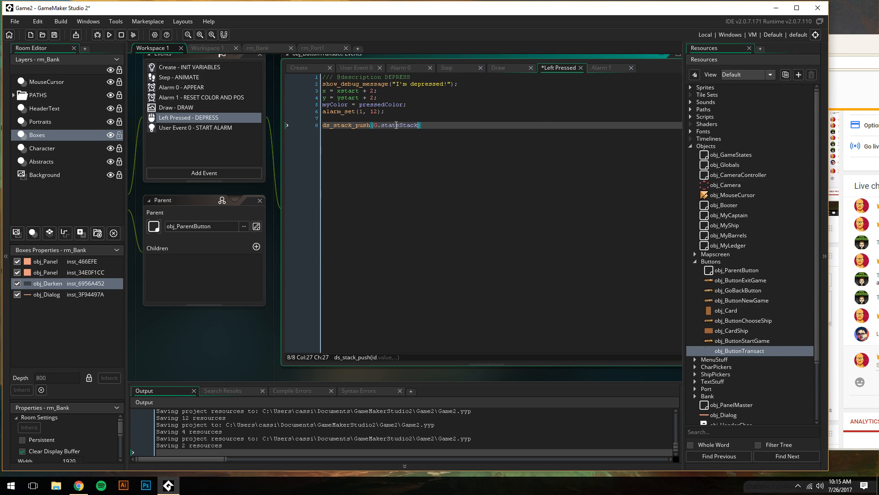
{"action": "type", "text": ", GameState."}
{"action": "key", "text": "Return"}
{"action": "type", "text": ")"}
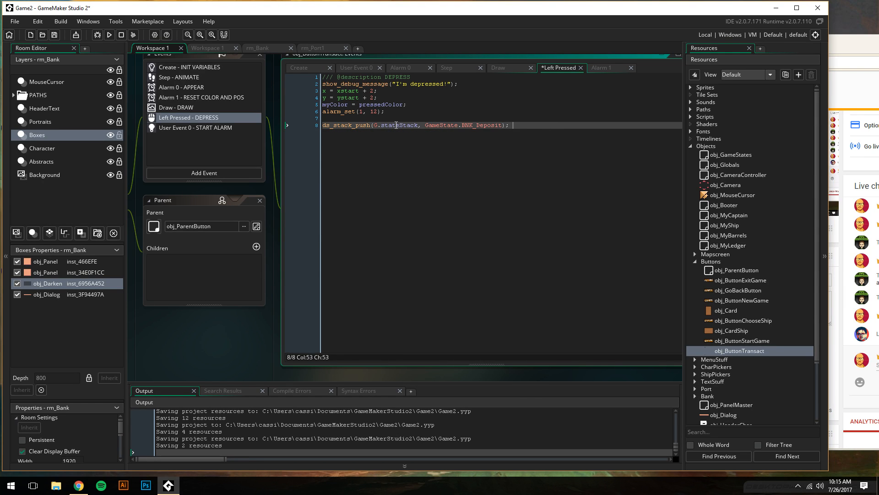
End the ds_stack_push line with the comment "// Time to make a deposit"
{"action": "type", "text": "; // "}
{"action": "type", "text": "Time "}
{"action": "type", "text": "to make a de"}
{"action": "type", "text": "posit"}
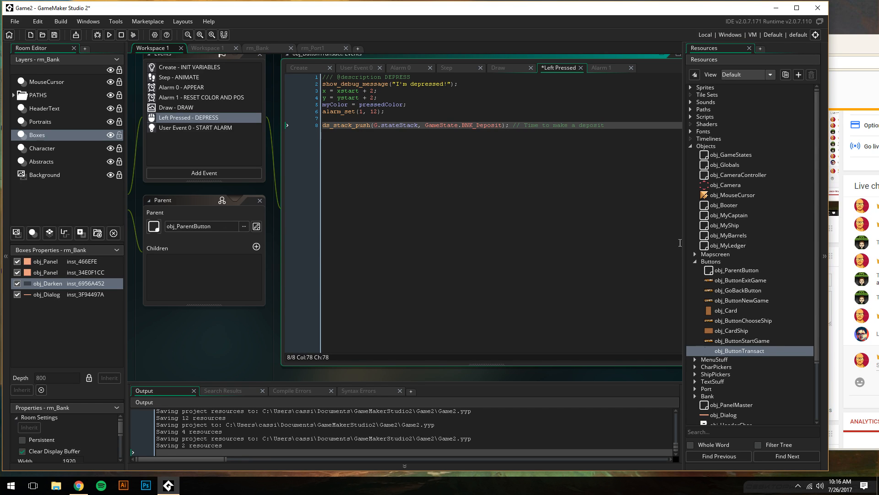
{"action": "left_click", "coordinate": [695, 262]}
{"action": "double_click", "coordinate": [724, 354]}
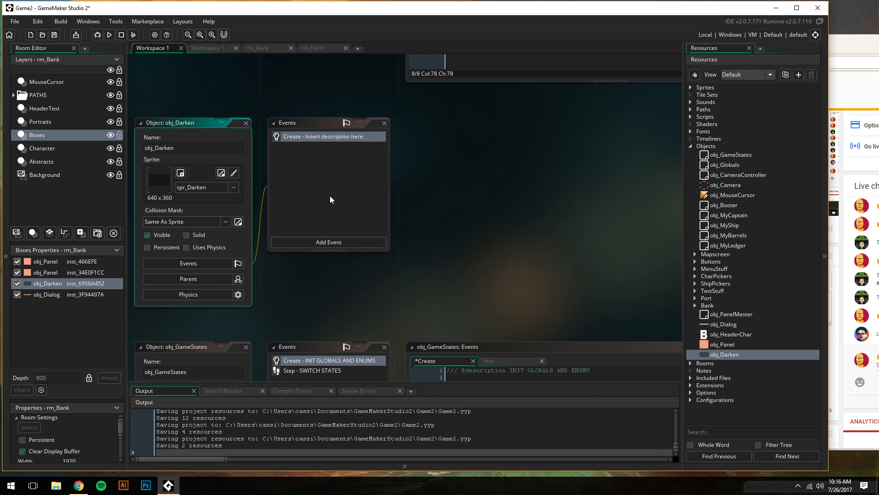
{"action": "left_click", "coordinate": [339, 240]}
{"action": "mouse_move", "coordinate": [359, 301]}
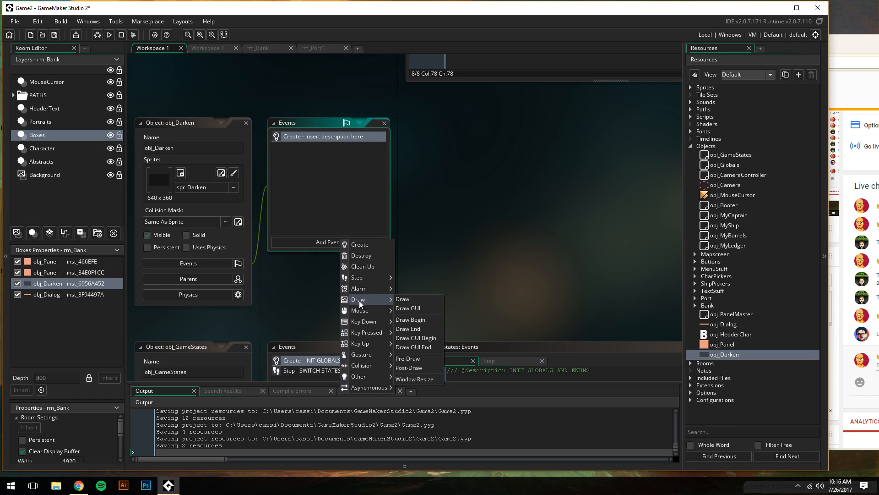
{"action": "left_click", "coordinate": [580, 289]}
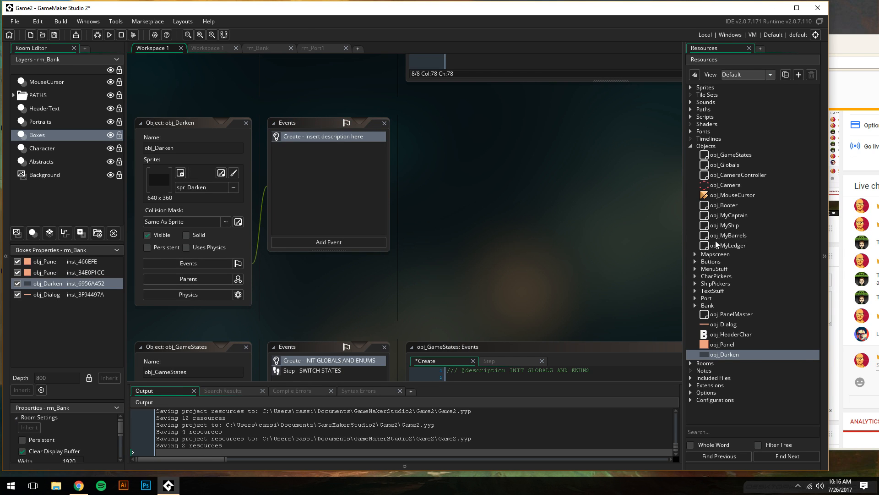
In obj_GameStates' Step event, duplicate the BuildingTransaction case below itself and change the copy's state to BNK_Deposit
{"action": "double_click", "coordinate": [726, 154]}
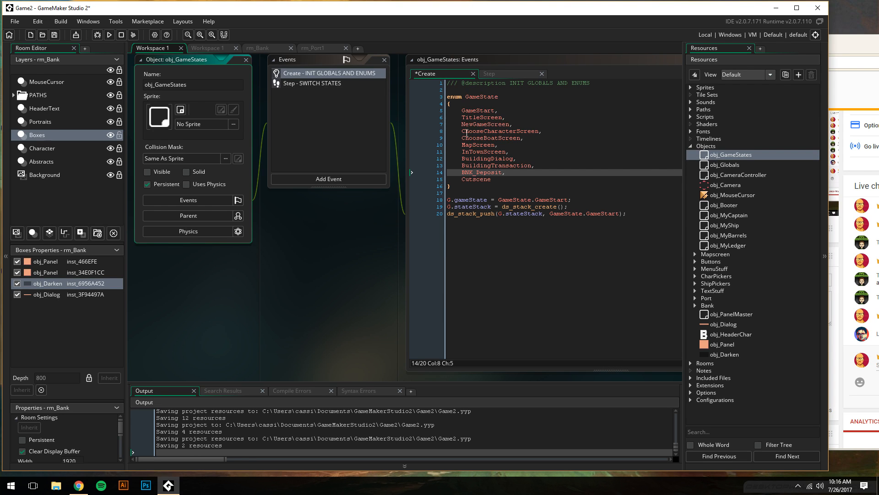
{"action": "left_click", "coordinate": [304, 83]}
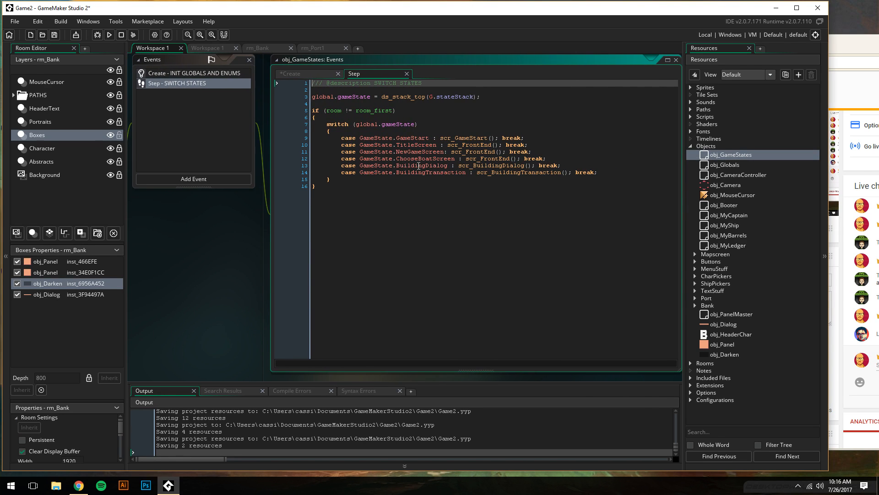
{"action": "left_click_drag", "start_coordinate": [598, 172], "coordinate": [342, 173]}
{"action": "key", "text": "ctrl+c"}
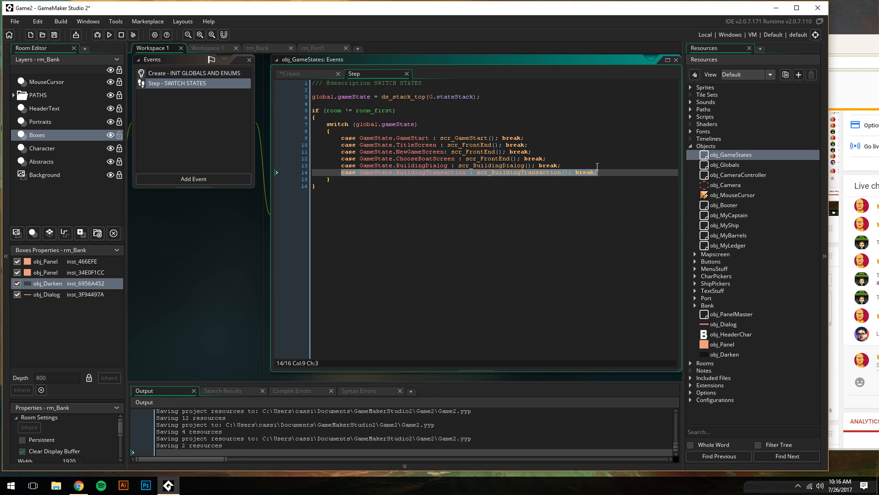
{"action": "left_click", "coordinate": [603, 171]}
{"action": "key", "text": "Return"}
{"action": "key", "text": "ctrl+v"}
{"action": "left_click_drag", "start_coordinate": [465, 181], "coordinate": [397, 181]}
{"action": "type", "text": "BNK_Deposit"}
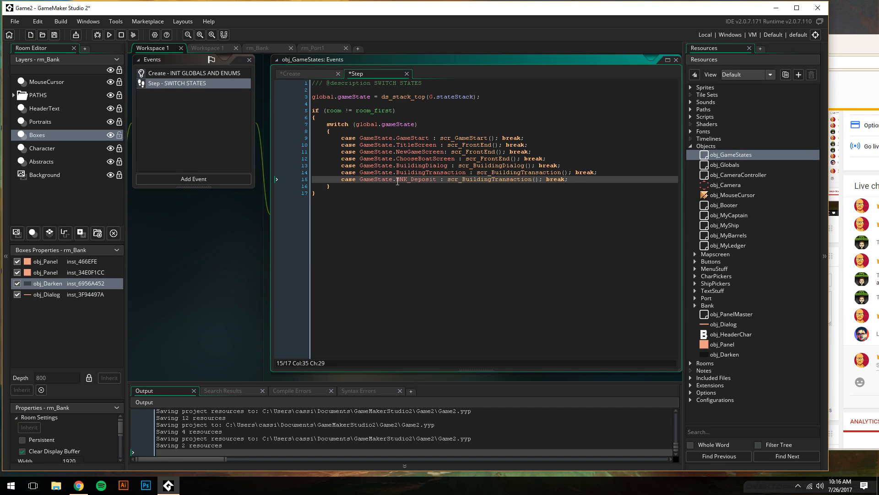
Replace the script call in the BNK_Deposit case with scr_placeholder()
{"action": "left_click_drag", "start_coordinate": [462, 180], "coordinate": [533, 183]}
{"action": "type", "text": "place"}
{"action": "key", "text": "Return"}
{"action": "type", "text": "()"}
Collapse the Objects resources, switch to the second, empty workspace and expand the Scripts resources
{"action": "left_click", "coordinate": [694, 147]}
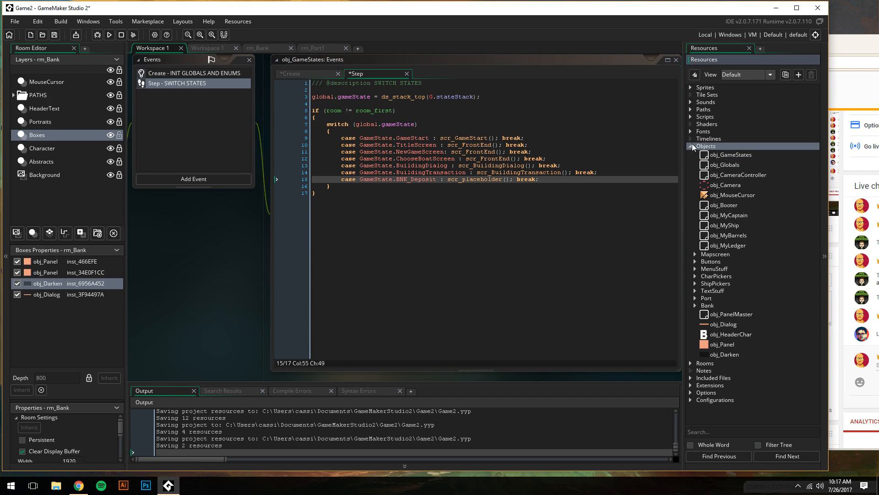
{"action": "left_click", "coordinate": [693, 146]}
{"action": "left_click", "coordinate": [213, 47]}
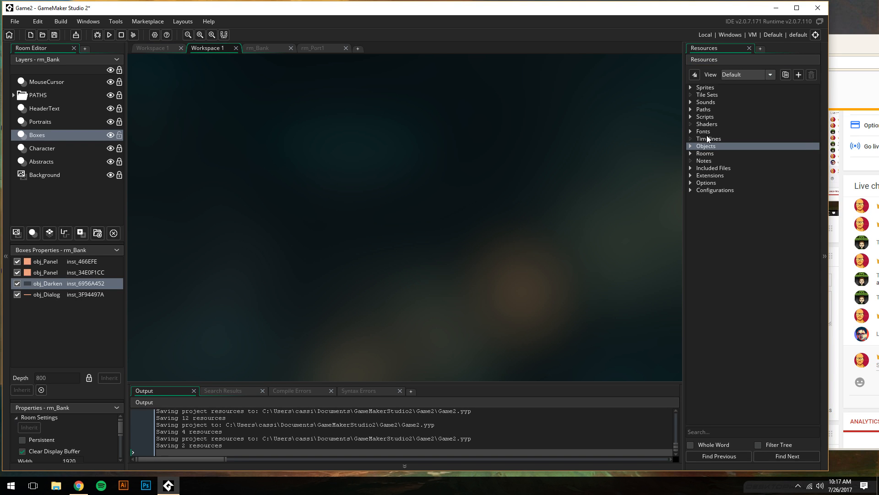
{"action": "left_click", "coordinate": [691, 117]}
{"action": "left_click", "coordinate": [705, 117]}
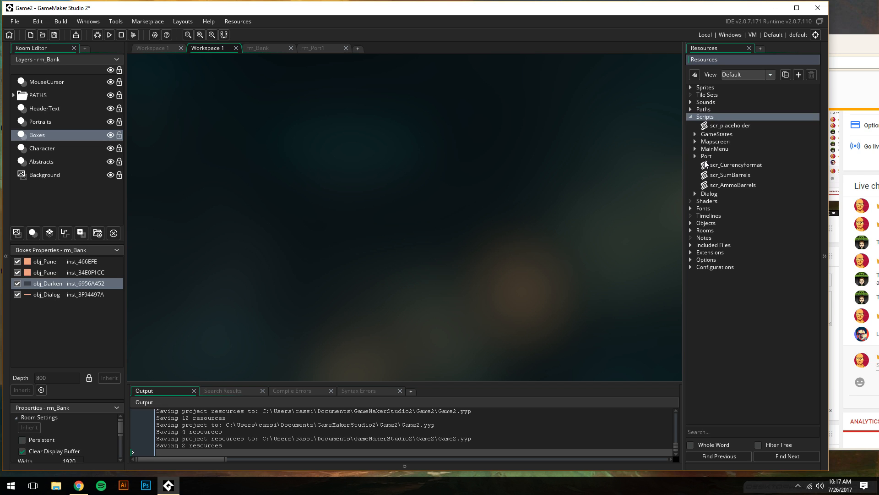
{"action": "left_click", "coordinate": [705, 194]}
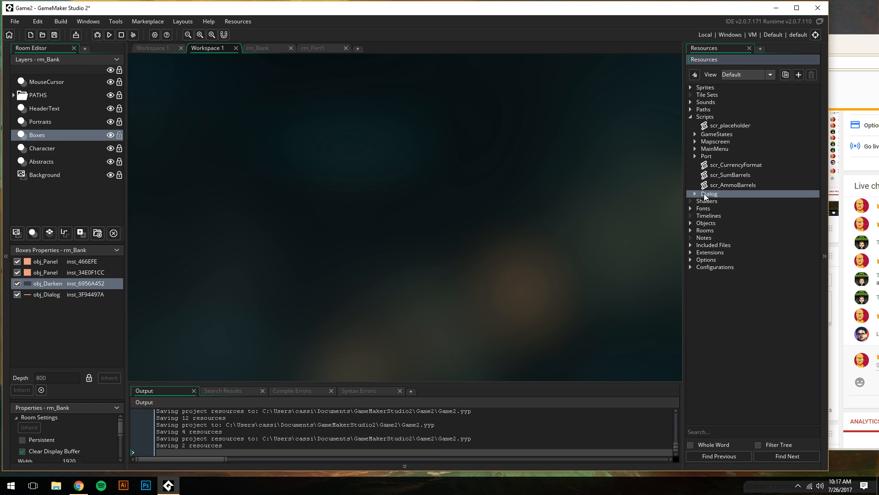
{"action": "left_click", "coordinate": [696, 194]}
{"action": "left_click", "coordinate": [696, 193]}
{"action": "right_click", "coordinate": [708, 118]}
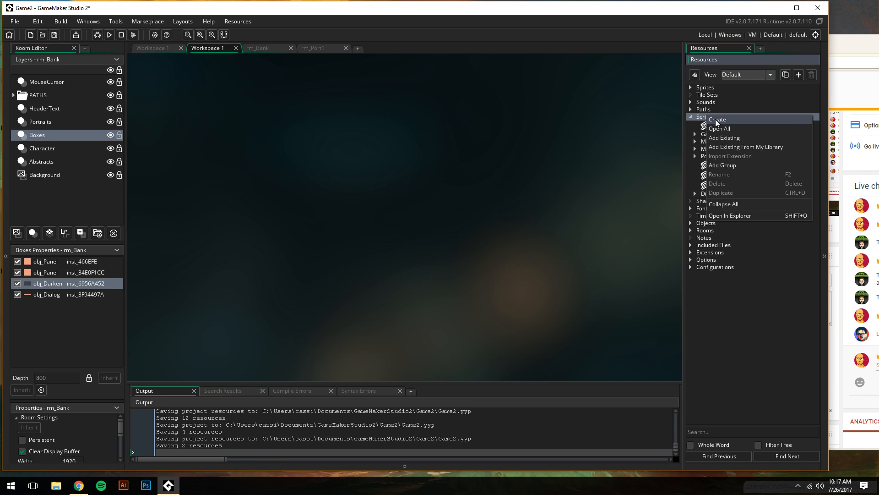
{"action": "left_click", "coordinate": [698, 138]}
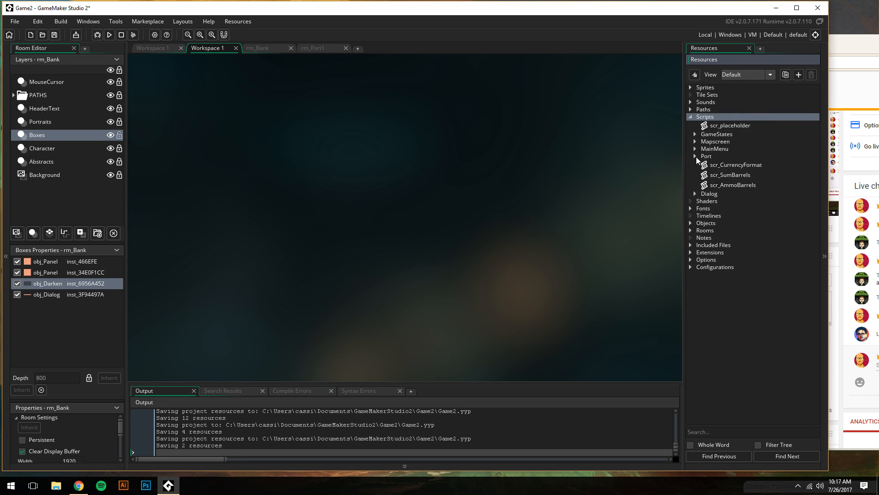
Create a script named scr_BNKDeposit in the GameStates script group and save the project
{"action": "left_click", "coordinate": [710, 136]}
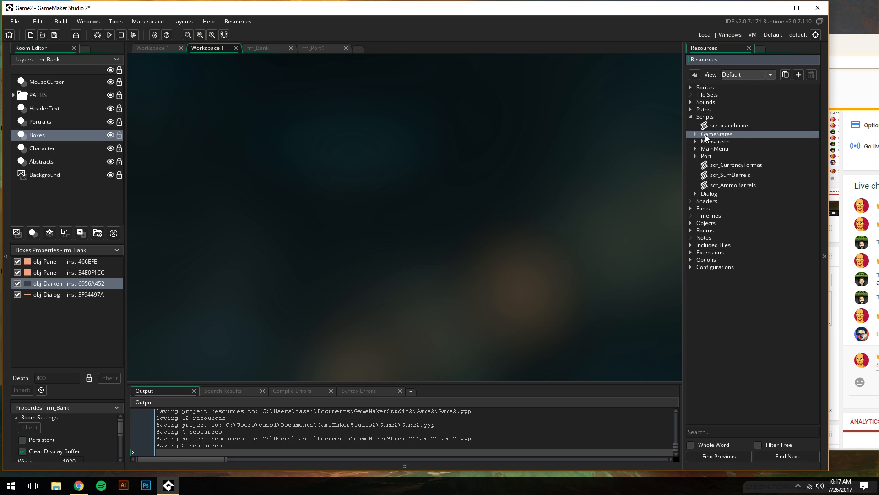
{"action": "left_click", "coordinate": [697, 135]}
{"action": "right_click", "coordinate": [709, 137]}
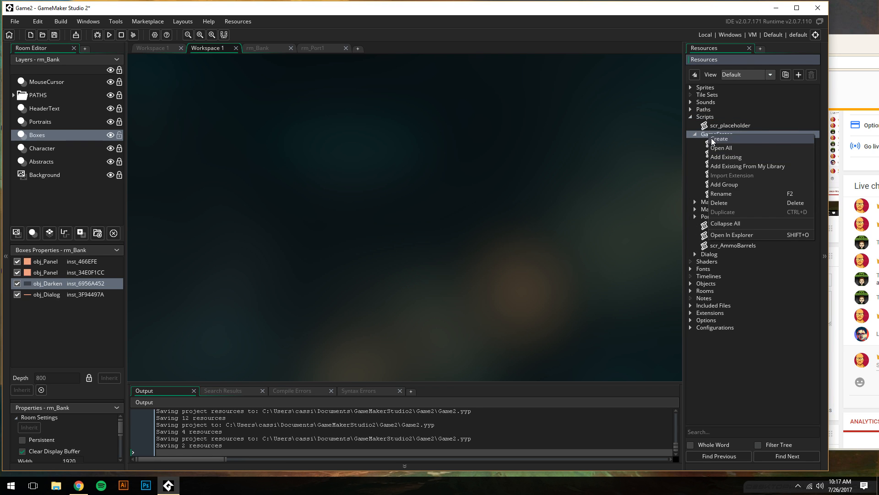
{"action": "left_click", "coordinate": [714, 141]}
{"action": "type", "text": "scr_"}
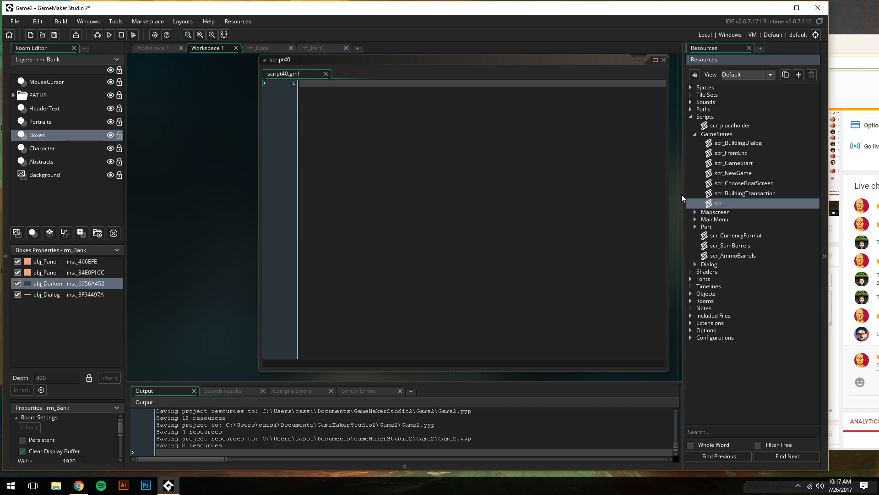
{"action": "type", "text": "BNKDeposit"}
{"action": "key", "text": "Return"}
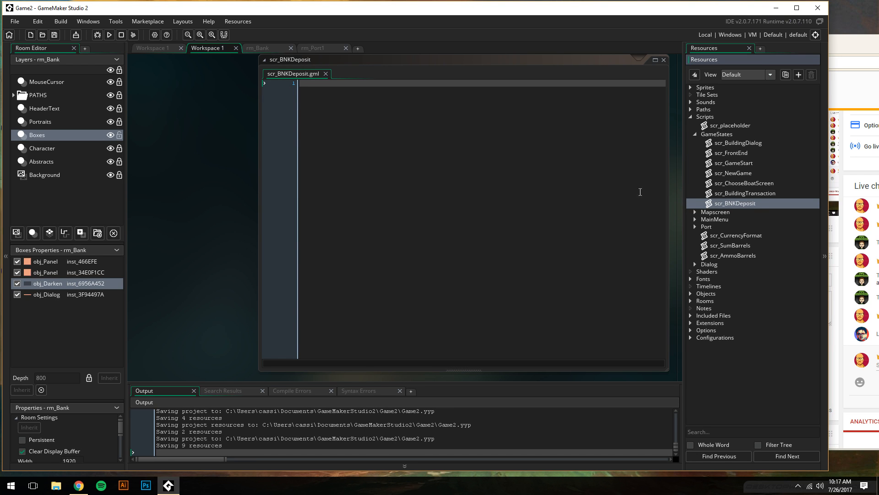
Start a with statement on the second line of the scr_BNKDeposit script
{"action": "left_click", "coordinate": [488, 185]}
{"action": "key", "text": "Return"}
{"action": "type", "text": "with ("}
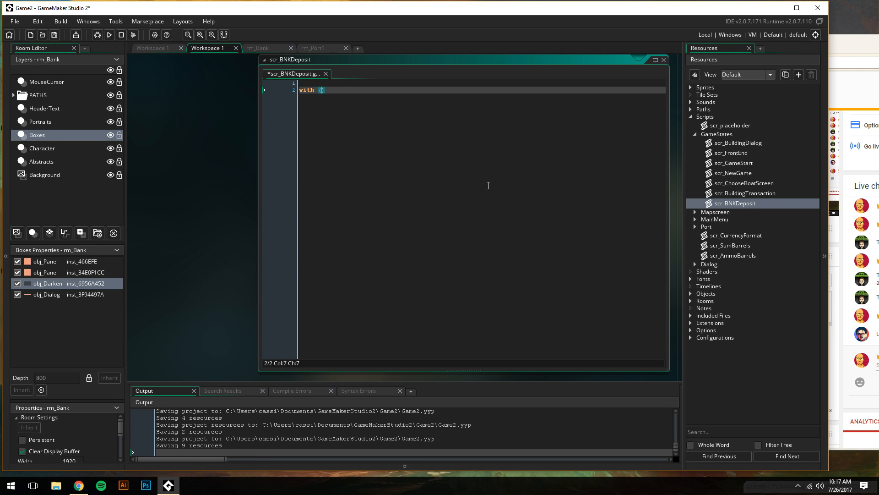
Write a with (obj_Darken) block in scr_BNKDeposit that sets visible = true;
{"action": "type", "text": "obj_Darken)"}
{"action": "key", "text": "Return"}
{"action": "key", "text": "Return"}
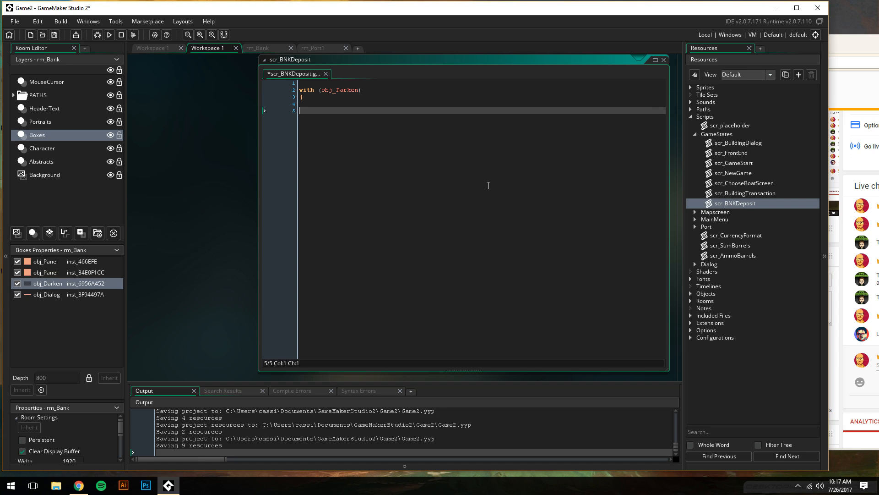
{"action": "type", "text": "visib"}
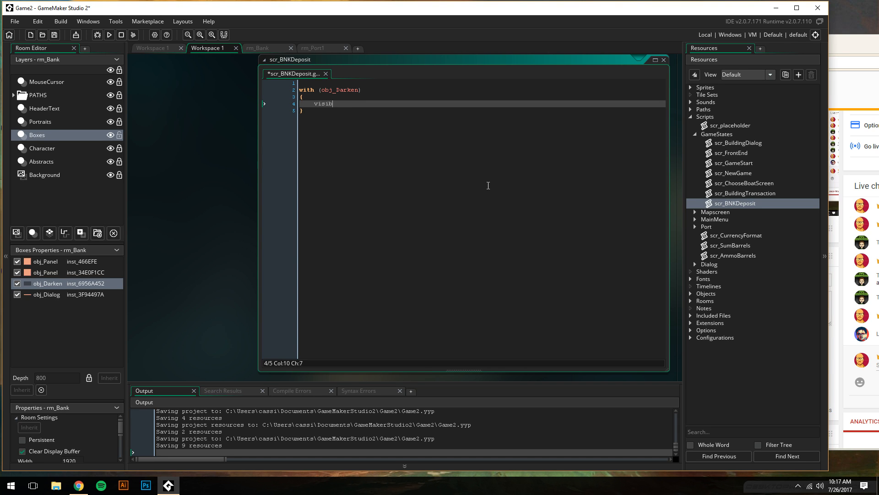
{"action": "type", "text": "le = truel;"}
{"action": "key", "text": "BackSpace"}
{"action": "type", "text": ";"}
{"action": "key", "text": "Down"}
{"action": "key", "text": "Return"}
{"action": "key", "text": "Return"}
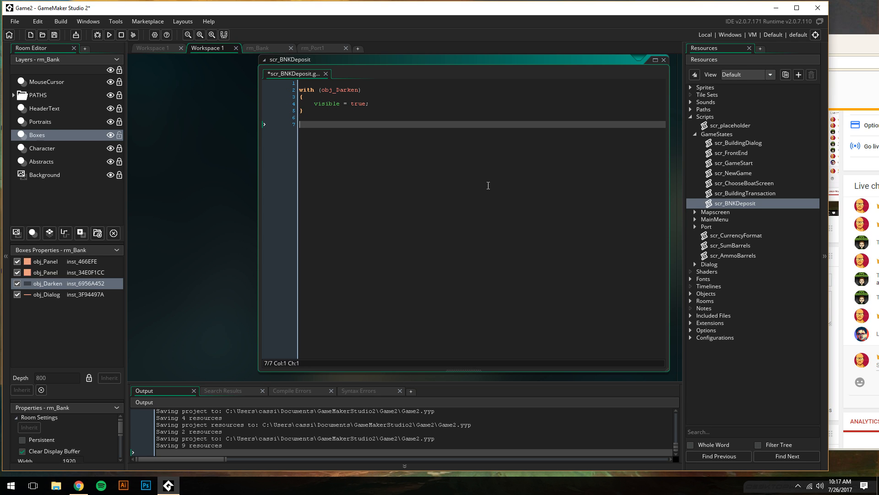
Replace the placeholder call in the GameState.BNK_Deposit case of obj_GameStates' Step event with scr_BNKDeposit()
{"action": "left_click", "coordinate": [156, 47]}
{"action": "left_click_drag", "start_coordinate": [461, 179], "coordinate": [507, 181]}
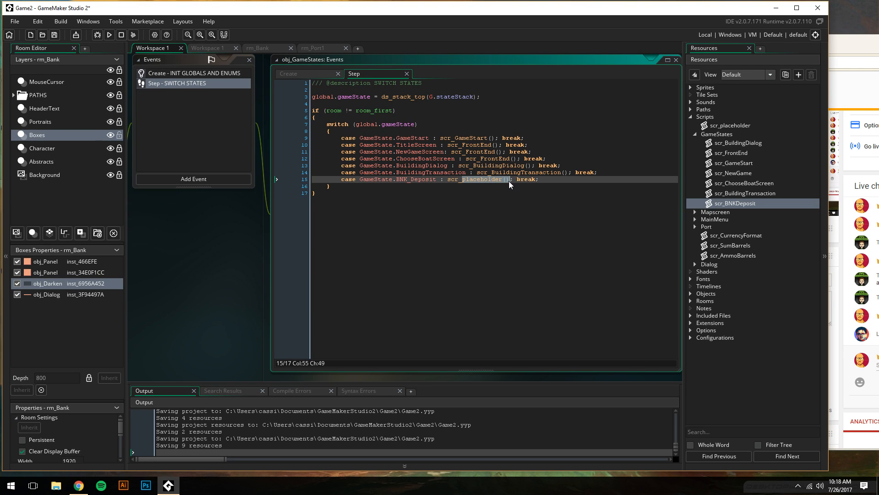
{"action": "type", "text": "BNKDeposit"}
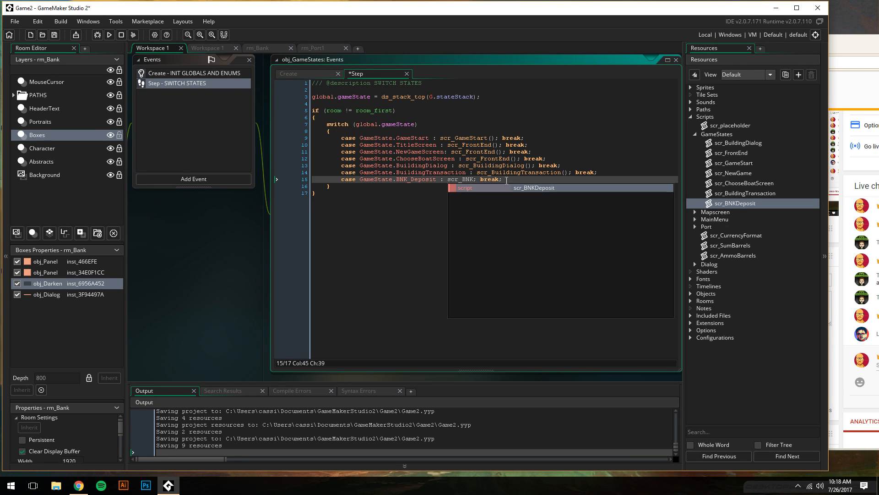
{"action": "type", "text": "()"}
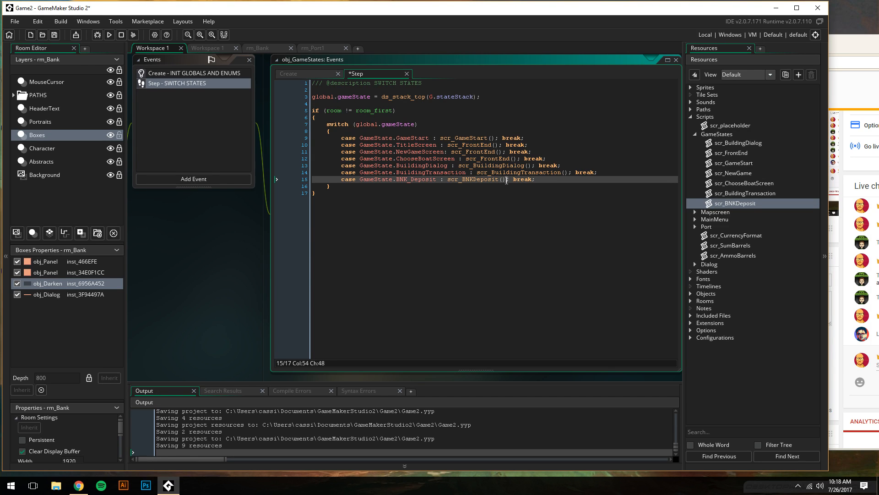
{"action": "mouse_move", "coordinate": [862, 39]}
{"action": "left_mouse_down"}
{"action": "mouse_move", "coordinate": [770, 40]}
{"action": "mouse_move", "coordinate": [867, 44]}
{"action": "left_mouse_up"}
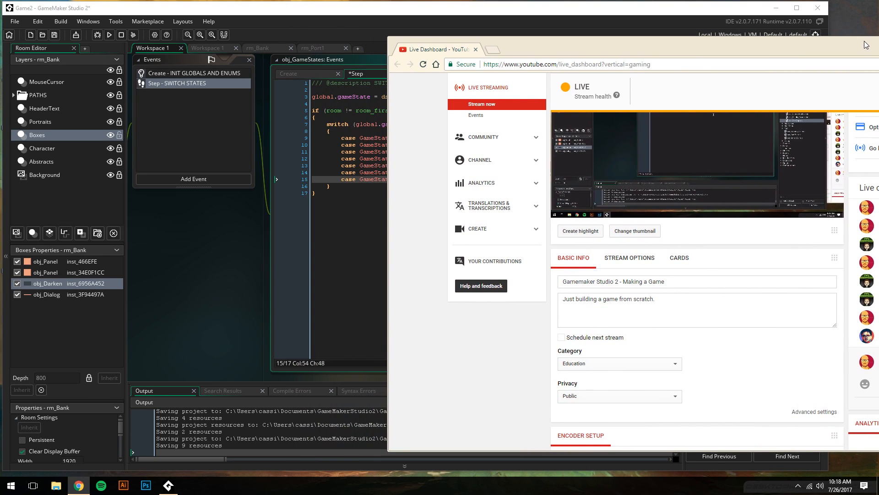
{"action": "left_click", "coordinate": [409, 12]}
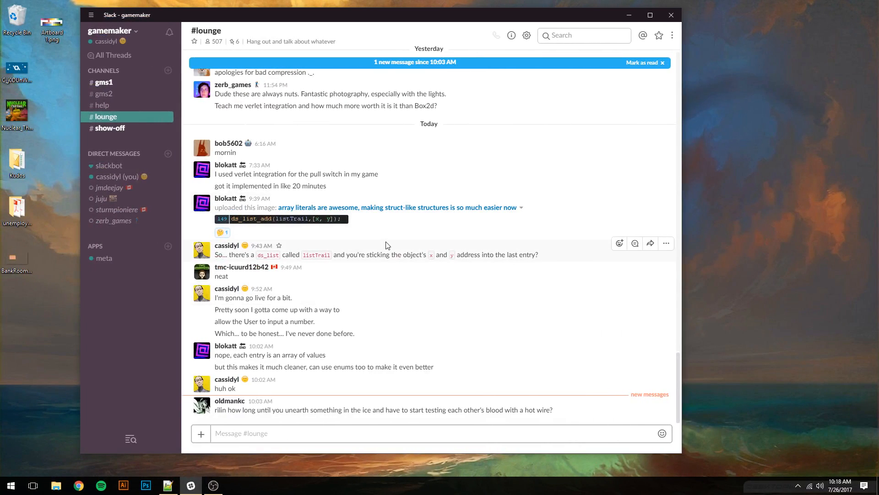
{"action": "left_click", "coordinate": [321, 432]}
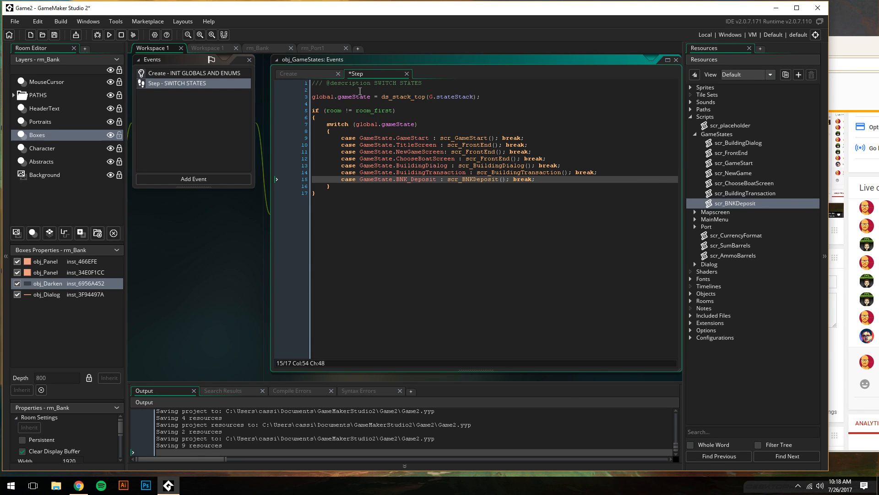
Run the game and start a new game with the middle captain and the Remex ship
{"action": "left_click", "coordinate": [109, 35]}
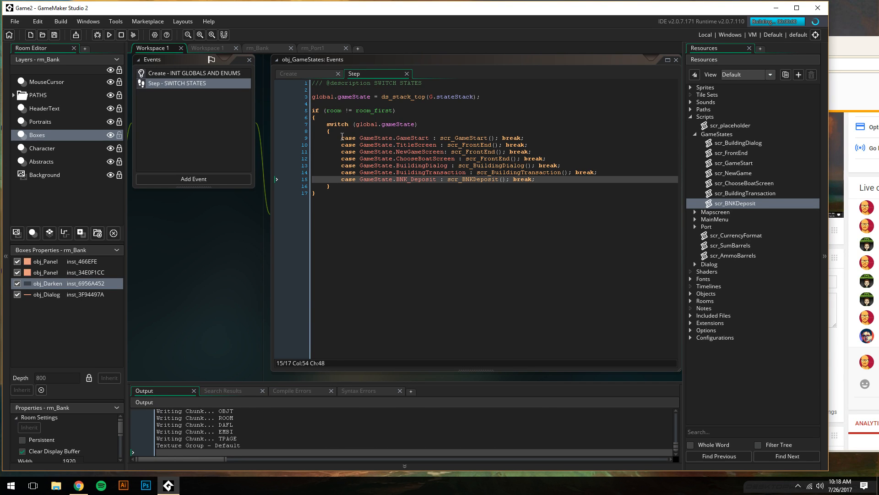
{"action": "left_click", "coordinate": [353, 310]}
{"action": "left_click", "coordinate": [393, 275]}
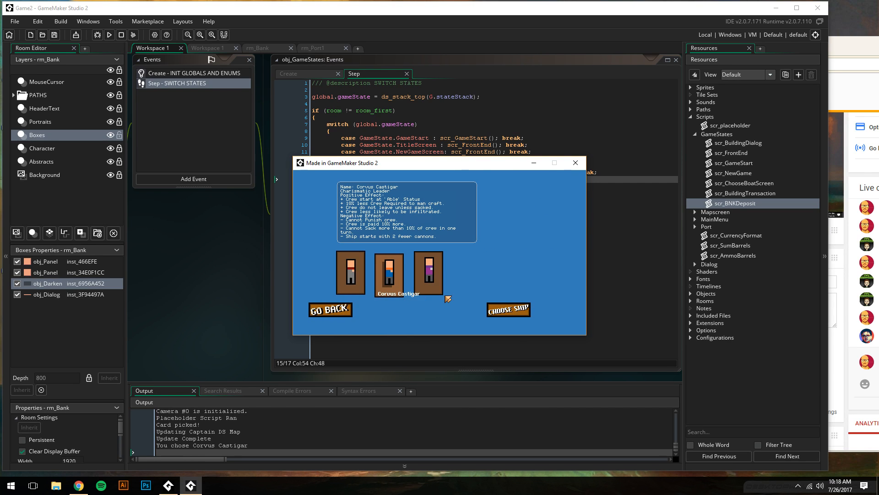
{"action": "left_click", "coordinate": [514, 311]}
{"action": "left_click", "coordinate": [335, 286]}
{"action": "left_click", "coordinate": [448, 309]}
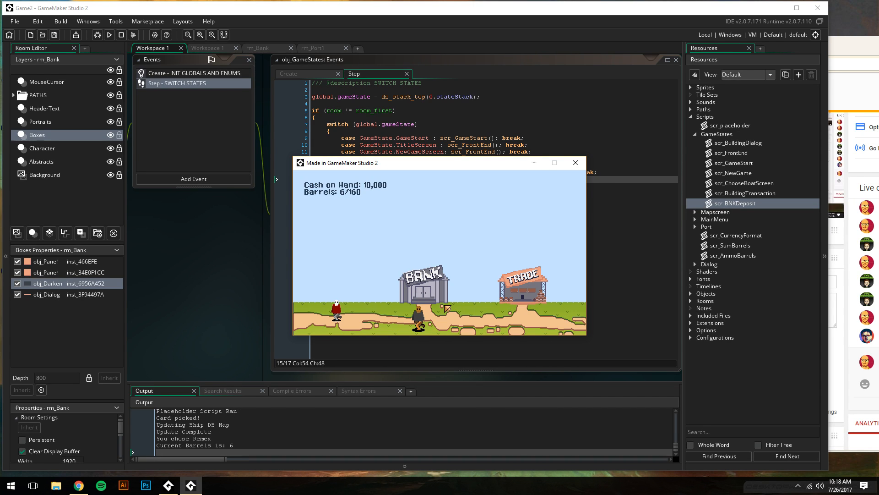
Enter the bank in the running game, test its Save option, and close the game
{"action": "left_click", "coordinate": [435, 295]}
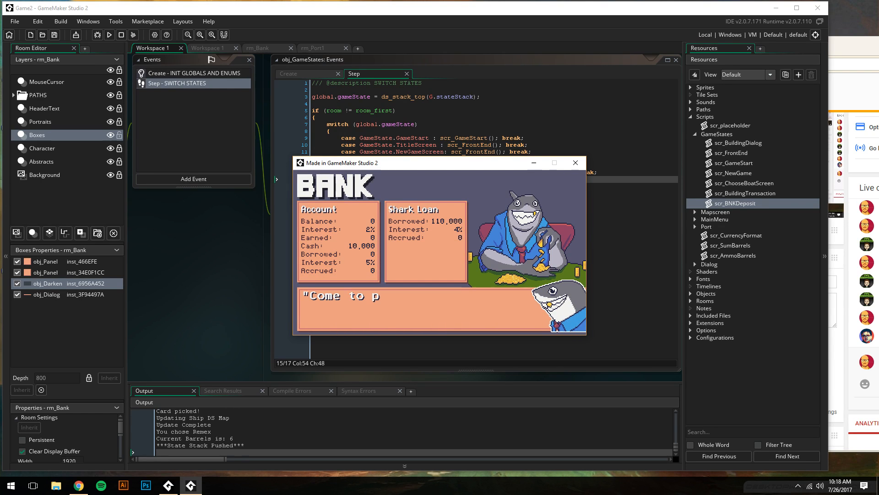
{"action": "left_click", "coordinate": [429, 319]}
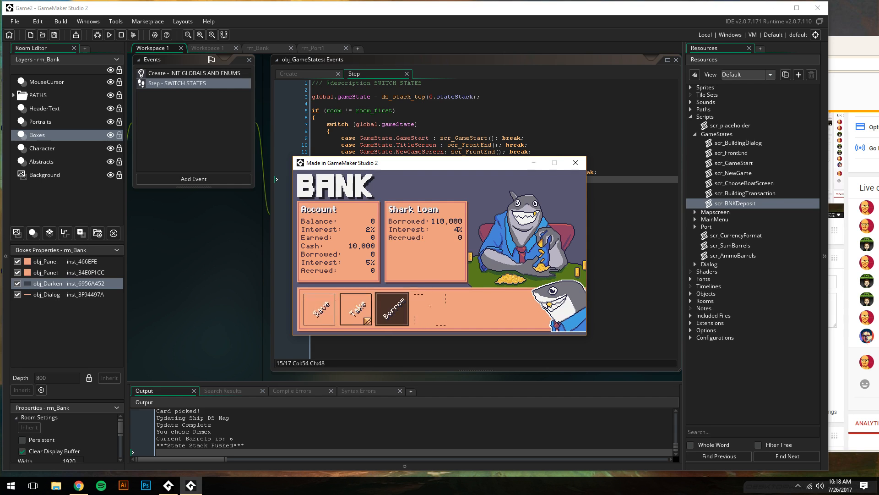
{"action": "left_click", "coordinate": [320, 309]}
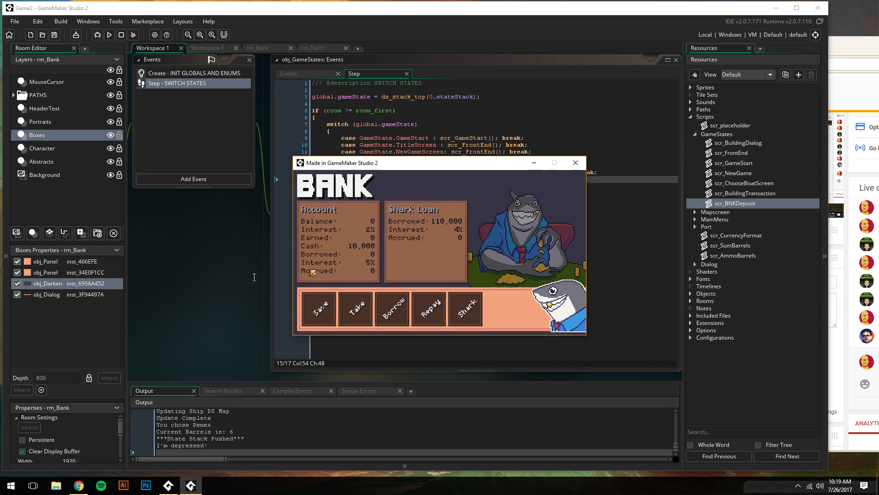
{"action": "left_click", "coordinate": [568, 163]}
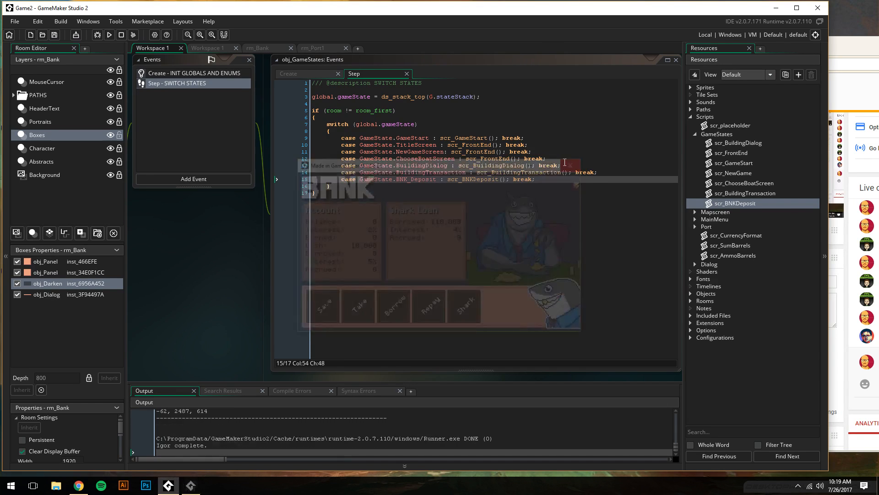
{"action": "left_click", "coordinate": [839, 42]}
{"action": "mouse_move", "coordinate": [839, 42]}
{"action": "left_mouse_down"}
{"action": "mouse_move", "coordinate": [692, 34]}
{"action": "mouse_move", "coordinate": [724, 46]}
{"action": "mouse_move", "coordinate": [831, 46]}
{"action": "left_mouse_up"}
{"action": "left_click", "coordinate": [463, 11]}
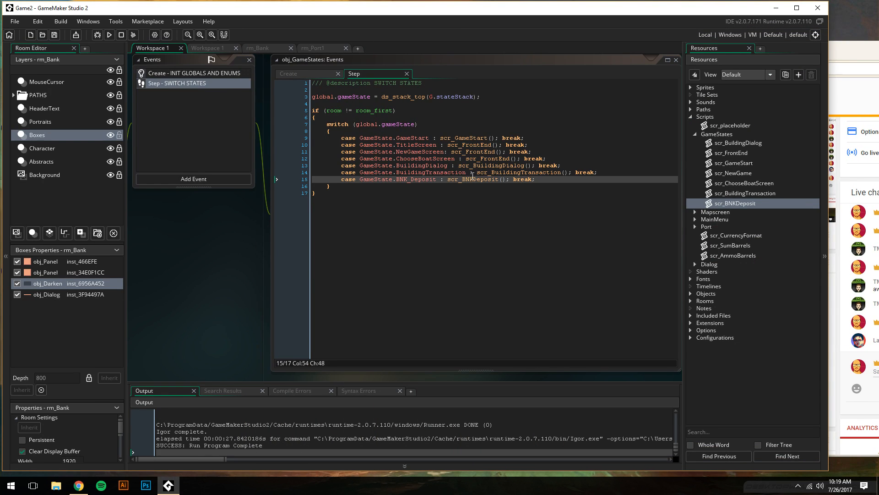
Collapse the Scripts resources, add a new workspace, and place it just before rm_Bank
{"action": "left_click", "coordinate": [690, 117]}
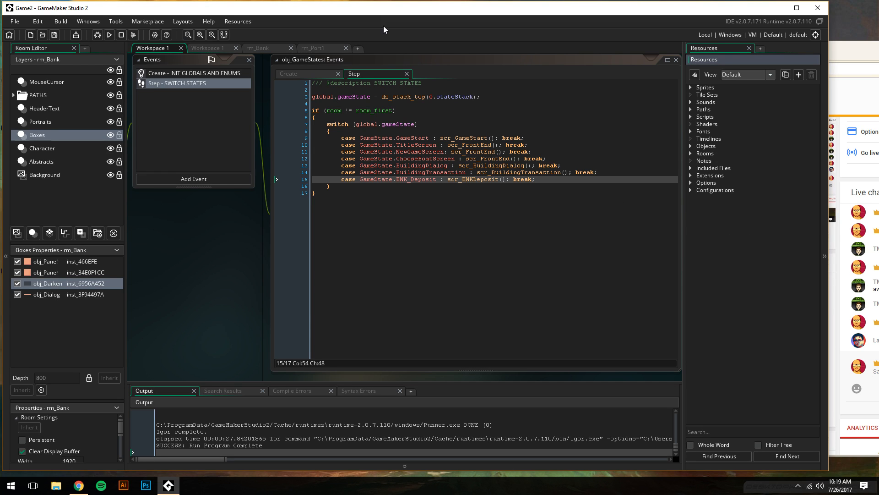
{"action": "left_click", "coordinate": [358, 48]}
{"action": "left_click_drag", "start_coordinate": [362, 48], "coordinate": [250, 43]}
Create a new sprite in the Bank group of the Sprites resources
{"action": "left_click", "coordinate": [690, 87]}
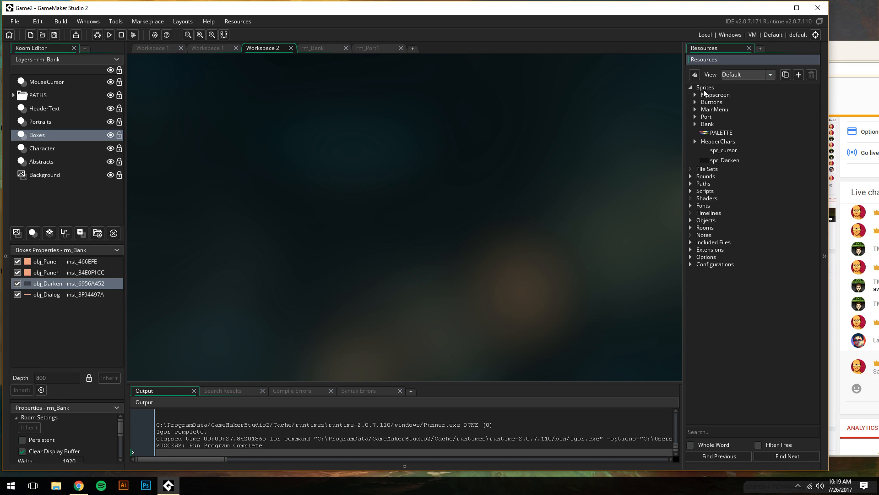
{"action": "double_click", "coordinate": [707, 124]}
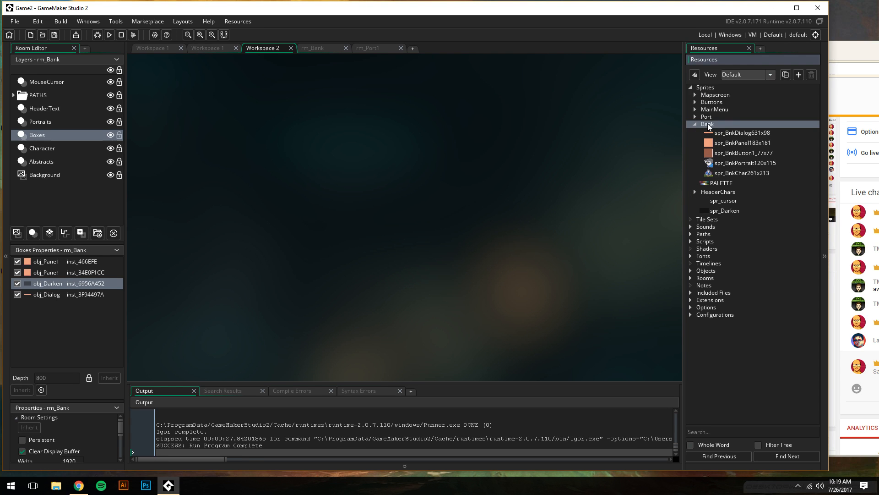
{"action": "right_click", "coordinate": [707, 125]}
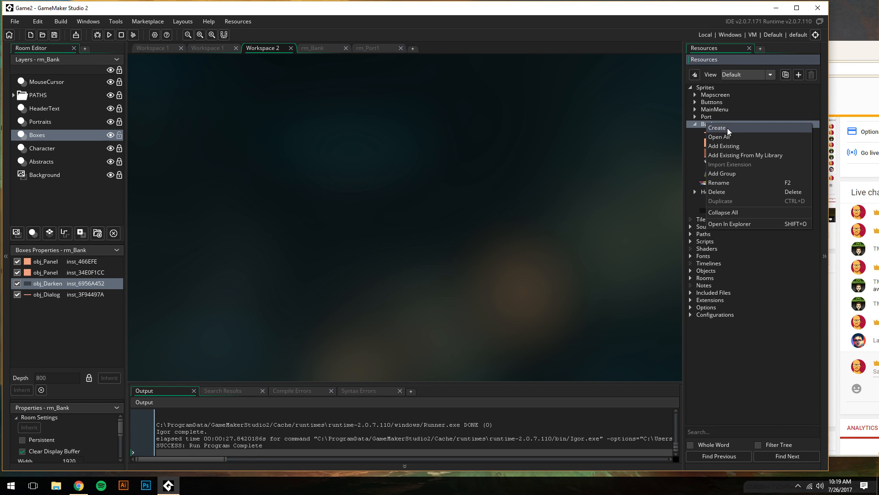
{"action": "left_click", "coordinate": [728, 127]}
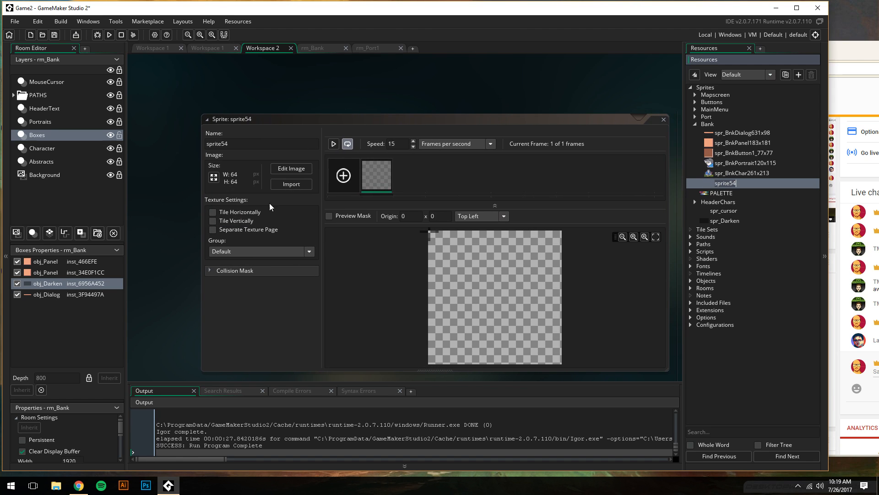
Import Transact_183x123.png from the GAME ASSETS BANK folder as the new sprite's image
{"action": "left_click", "coordinate": [290, 183]}
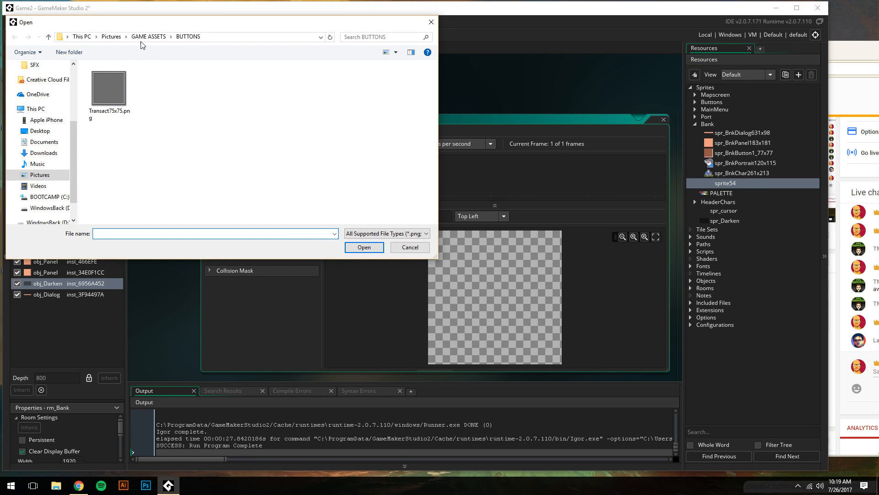
{"action": "left_click", "coordinate": [148, 38]}
{"action": "double_click", "coordinate": [115, 94]}
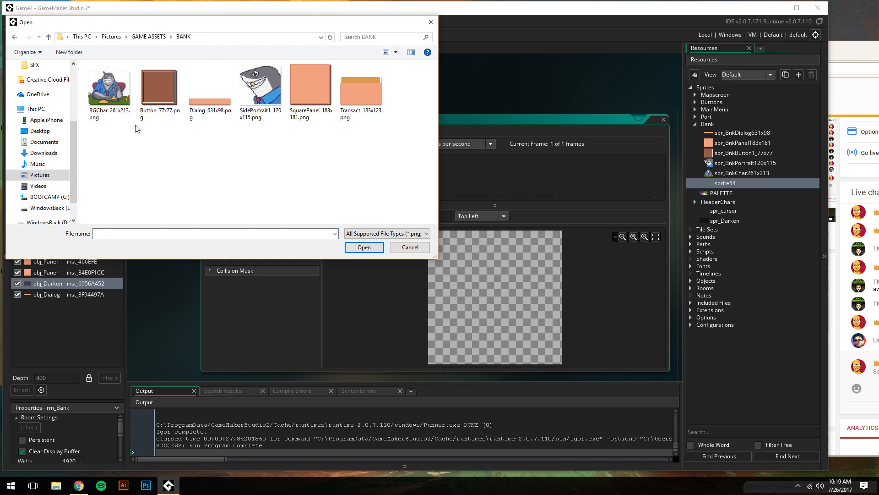
{"action": "left_click", "coordinate": [361, 92]}
{"action": "left_click", "coordinate": [354, 249]}
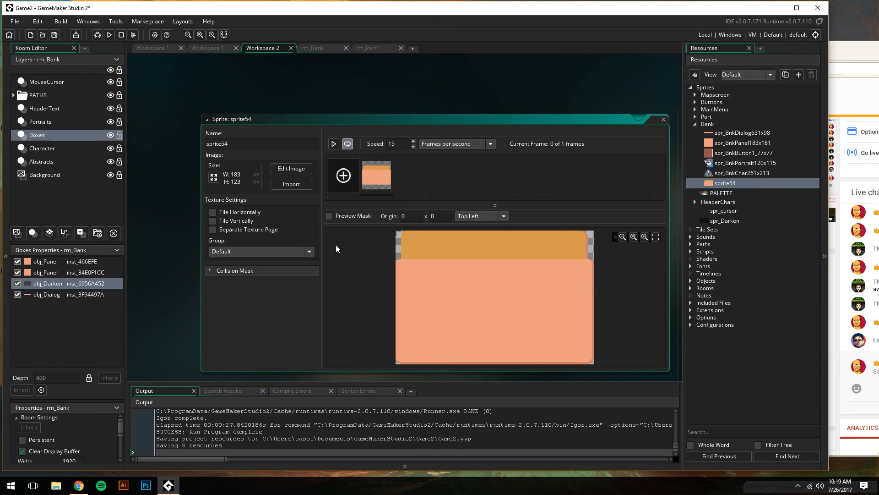
Rename the imported sprite spr_PopUp_183x123 and close its editor
{"action": "left_click_drag", "start_coordinate": [237, 145], "coordinate": [100, 147]}
{"action": "type", "text": "spr_Transact"}
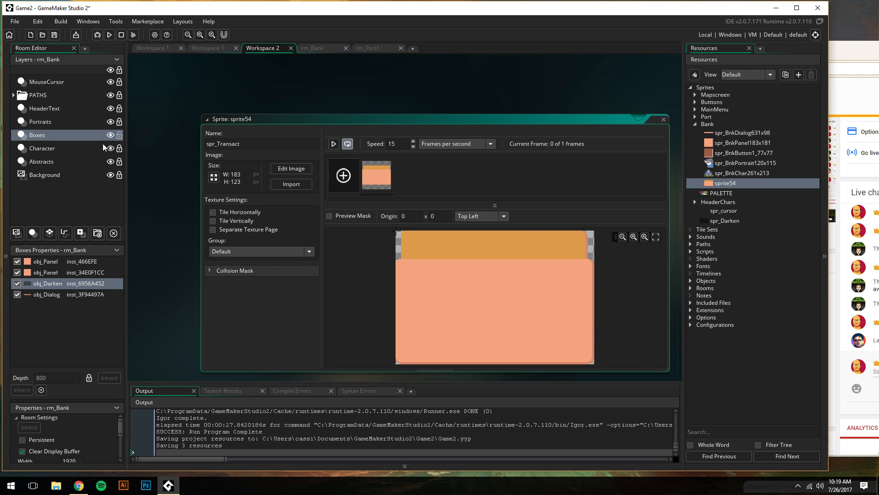
{"action": "type", "text": "PopUp"}
{"action": "key", "text": "BackSpace"}
{"action": "key", "text": "BackSpace"}
{"action": "key", "text": "BackSpace"}
{"action": "key", "text": "BackSpace"}
{"action": "key", "text": "BackSpace"}
{"action": "key", "text": "BackSpace"}
{"action": "key", "text": "BackSpace"}
{"action": "key", "text": "BackSpace"}
{"action": "key", "text": "BackSpace"}
{"action": "key", "text": "BackSpace"}
{"action": "key", "text": "BackSpace"}
{"action": "key", "text": "BackSpace"}
{"action": "type", "text": "PopUp"}
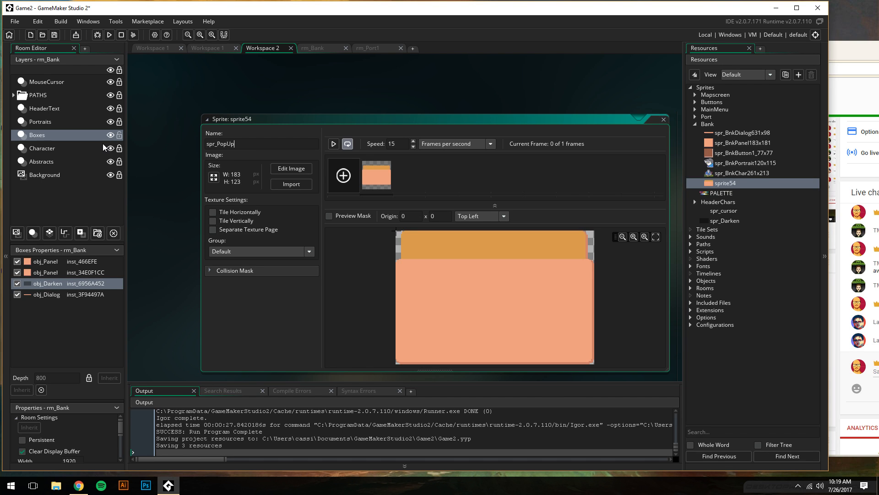
{"action": "type", "text": "_183x123"}
{"action": "key", "text": "Return"}
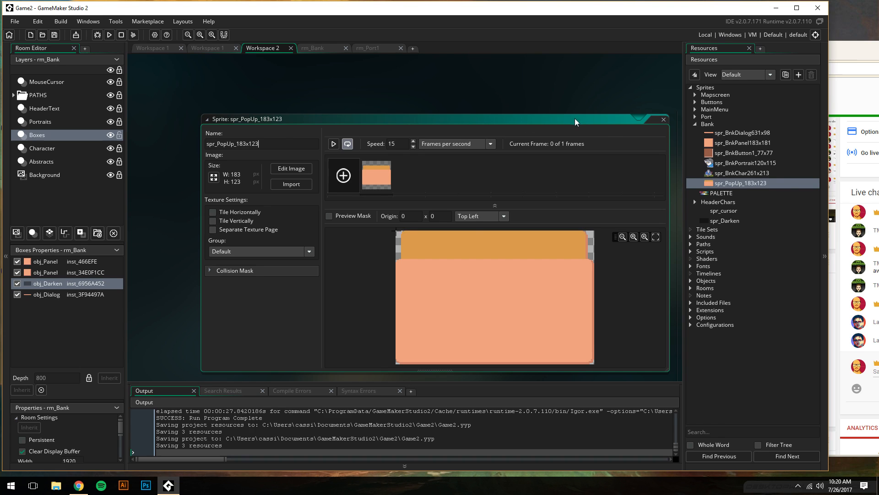
{"action": "left_click", "coordinate": [663, 119]}
Switch to Notepad++ and move its window to Desktop 3 beside the GameMaker project
{"action": "left_click", "coordinate": [850, 52]}
{"action": "left_click_drag", "start_coordinate": [682, 48], "coordinate": [666, 44]}
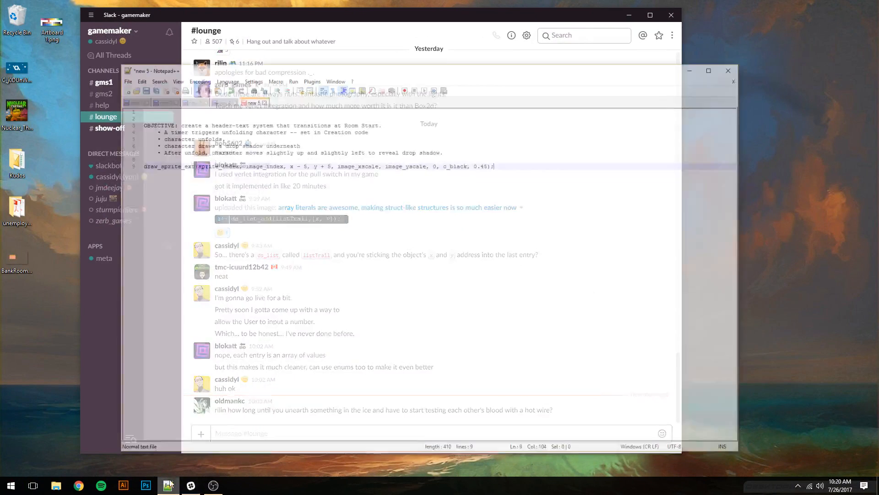
{"action": "key", "text": "Up"}
{"action": "key", "text": "Up"}
{"action": "key", "text": "Up"}
{"action": "key", "text": "Up"}
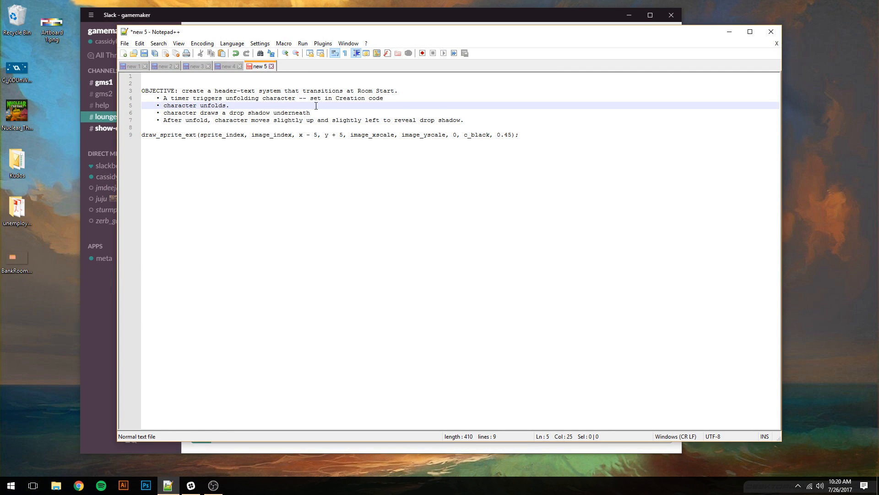
{"action": "key", "text": "super+Tab"}
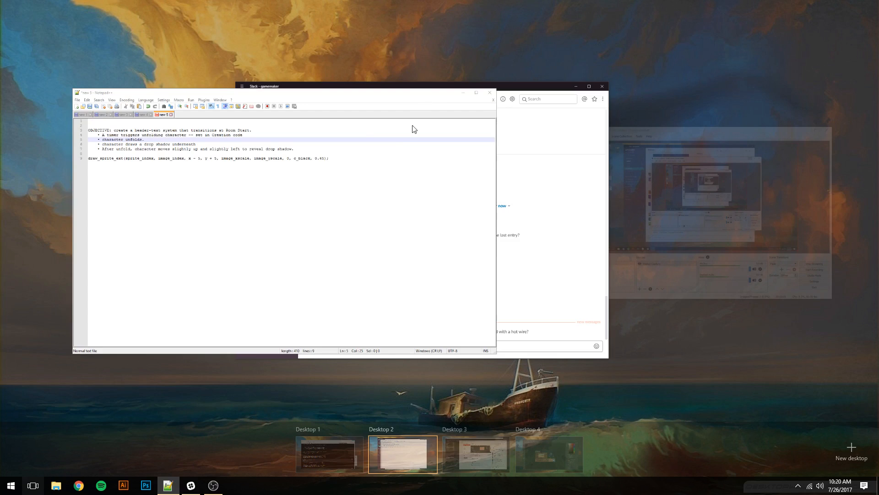
{"action": "left_click_drag", "start_coordinate": [326, 308], "coordinate": [390, 454]}
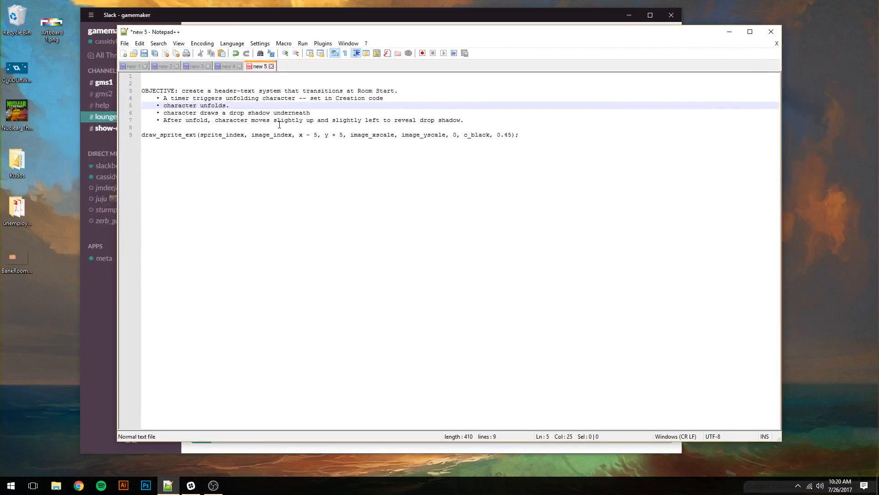
{"action": "key", "text": "super+Tab"}
{"action": "left_click_drag", "start_coordinate": [274, 183], "coordinate": [408, 464]}
{"action": "left_click_drag", "start_coordinate": [247, 229], "coordinate": [487, 451]}
{"action": "left_click", "coordinate": [487, 454]}
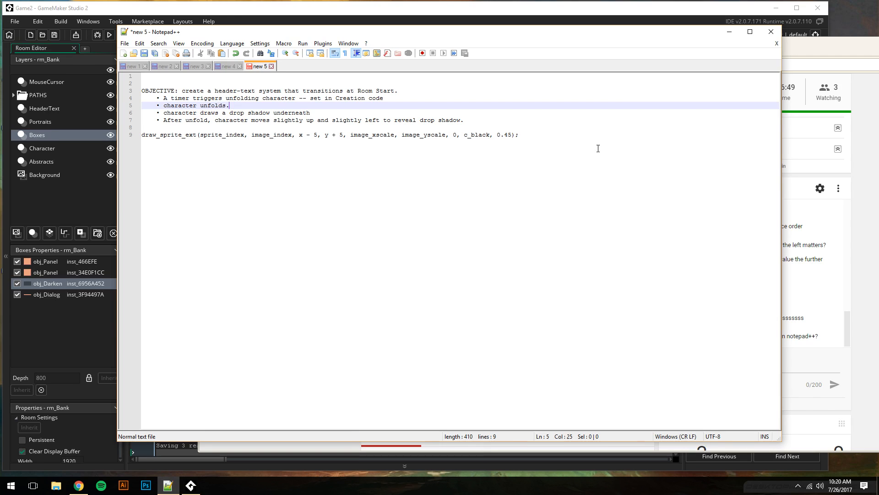
Delete all the old header-text notes from the new 5 document
{"action": "left_click", "coordinate": [571, 134]}
{"action": "key", "text": "ctrl+shift+Home"}
{"action": "key", "text": "BackSpace"}
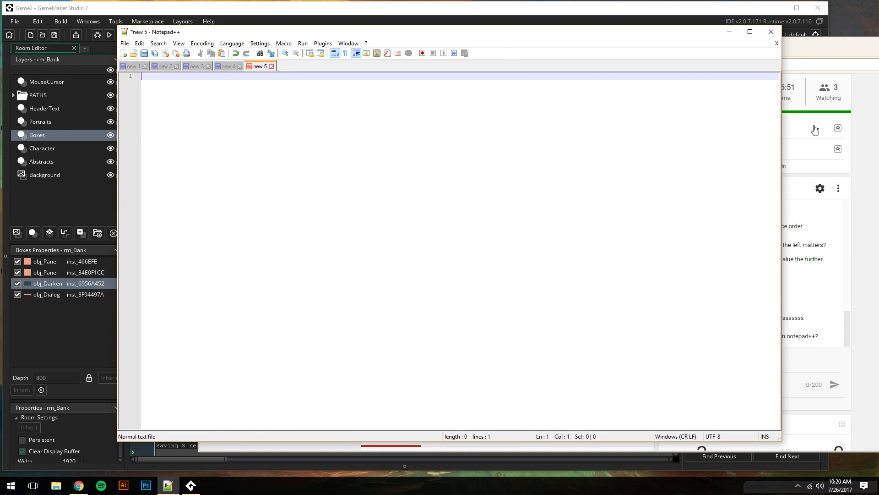
Write the heading "OBJECTIVE:" in the notes with an indented bullet "Get a working Deposit transaction dialog"
{"action": "type", "text": "OBJECTIVE:"}
{"action": "key", "text": "Return"}
{"action": "key", "text": "Tab"}
{"action": "type", "text": "•"}
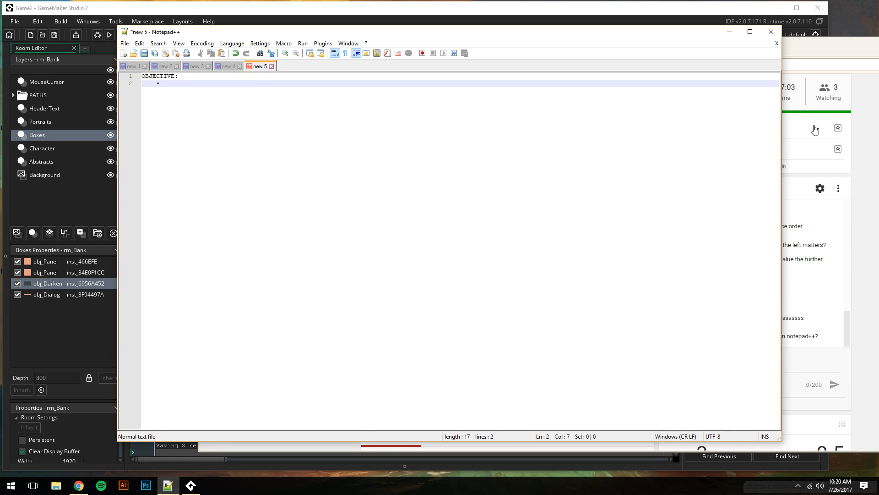
{"action": "type", "text": "Get a working Deposit transaction dialog"}
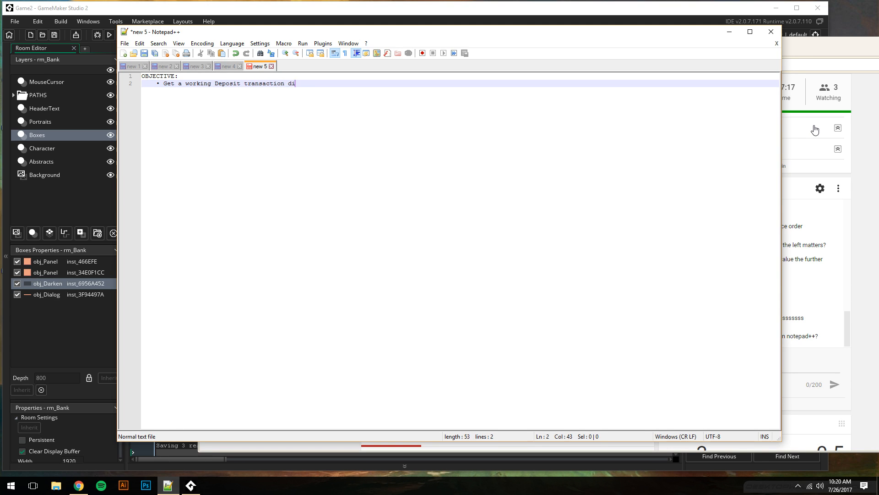
Add the sub-item "Make a Screen-darken effect (DONE)" and start another one, both with hollow round bullets
{"action": "key", "text": "Return"}
{"action": "key", "text": "Tab"}
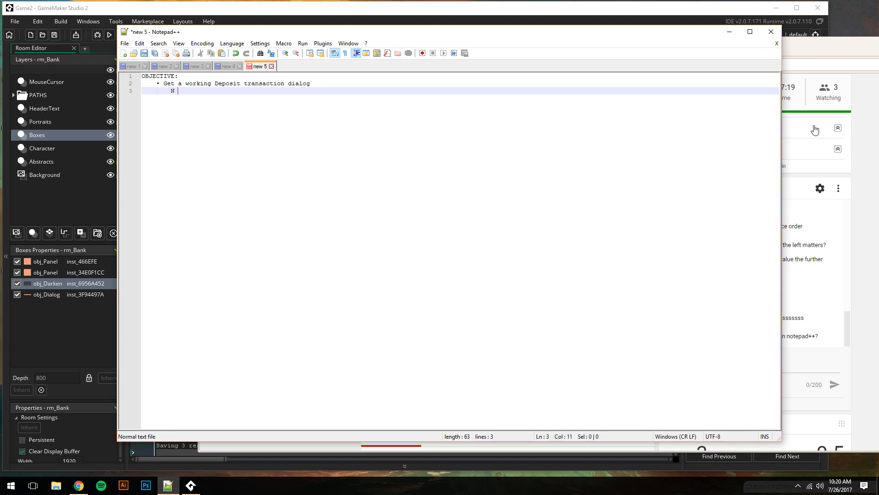
{"action": "type", "text": "▪"}
{"action": "type", "text": "Make a Screen-darken effect (DONE)"}
{"action": "key", "text": "Return"}
{"action": "type", "text": "■"}
{"action": "key", "text": "Up"}
{"action": "key", "text": "Left"}
{"action": "key", "text": "shift+Left"}
{"action": "type", "text": "◦"}
{"action": "key", "text": "Down"}
{"action": "key", "text": "shift+Left"}
{"action": "type", "text": "◦"}
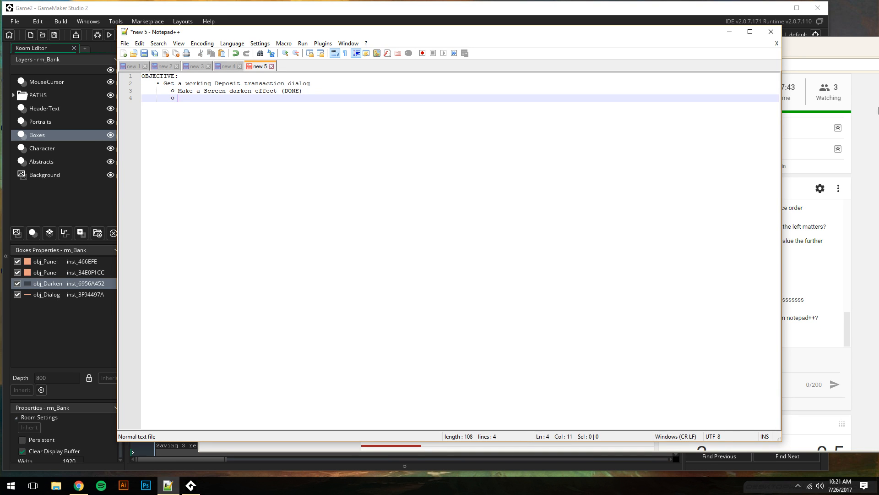
Move the YouTube Live Dashboard window farther aside and return to the Notepad++ notes
{"action": "left_click", "coordinate": [814, 45]}
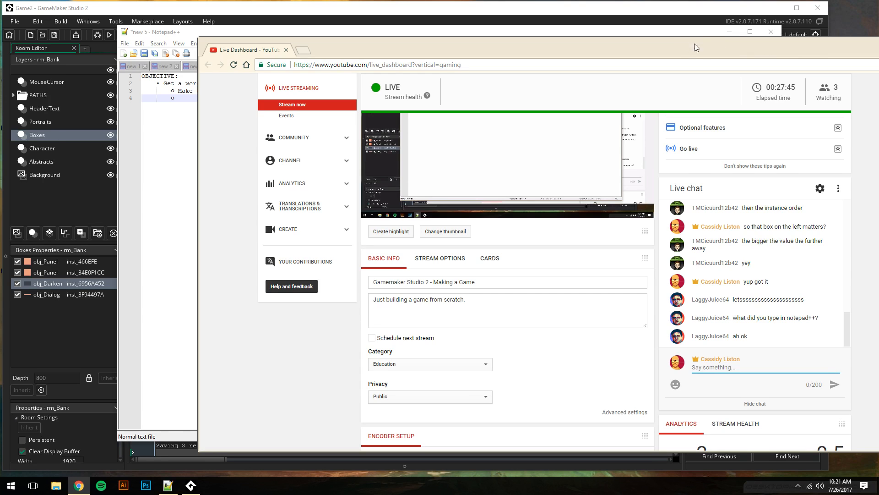
{"action": "left_click_drag", "start_coordinate": [542, 46], "coordinate": [730, 54]}
{"action": "left_click", "coordinate": [261, 118]}
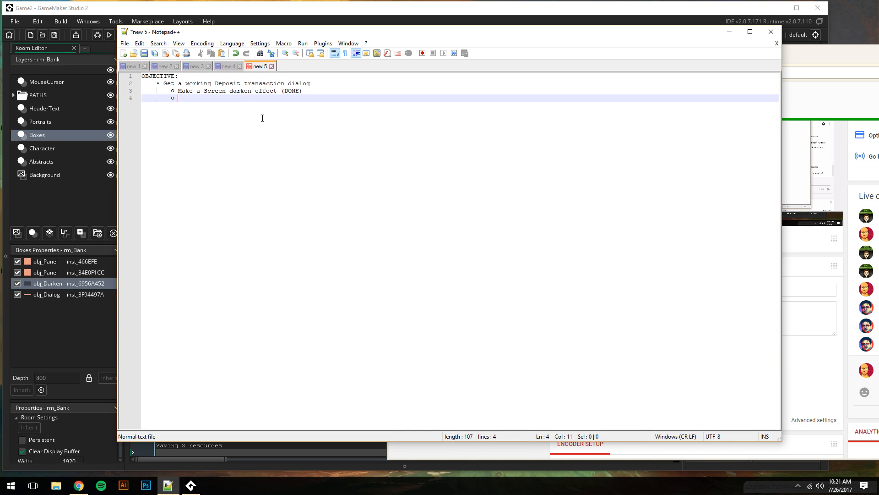
Fill in the second sub-item as "Make a state for transactions to occur (SORTA)"
{"action": "type", "text": "Make a sate"}
{"action": "key", "text": "BackSpace"}
{"action": "key", "text": "BackSpace"}
{"action": "type", "text": "tate for tranas"}
{"action": "key", "text": "BackSpace"}
{"action": "key", "text": "BackSpace"}
{"action": "type", "text": "sactions to occur (S"}
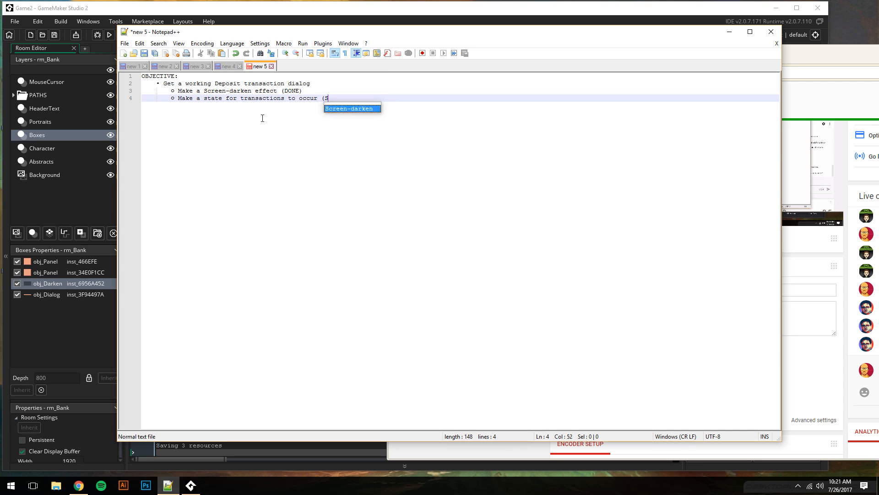
{"action": "type", "text": "ORTA)"}
Add the sub-item "Make a sprite-object for the transaction to happen on (SORTA)"
{"action": "key", "text": "Return"}
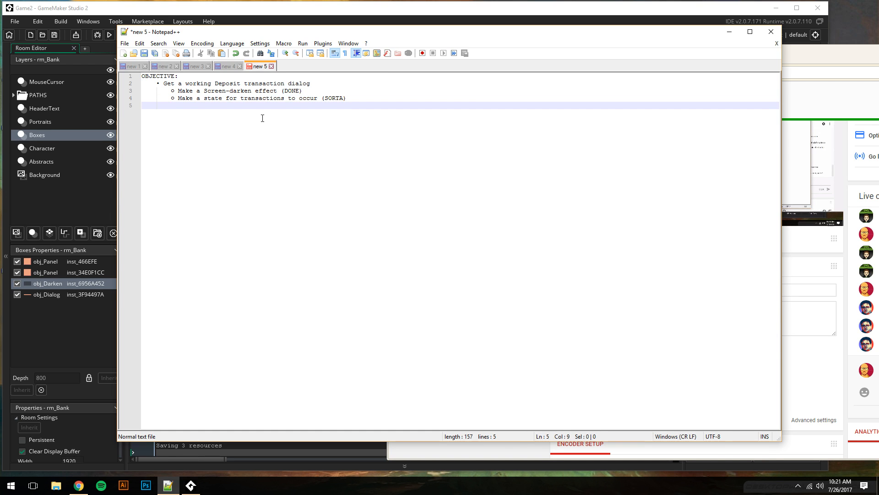
{"action": "type", "text": "▪"}
{"action": "key", "text": "BackSpace"}
{"action": "key", "text": "BackSpace"}
{"action": "type", "text": "◦"}
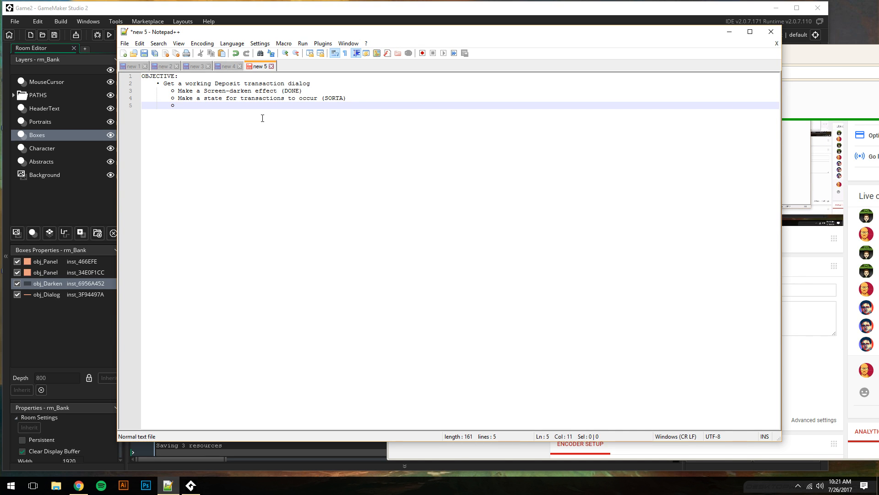
{"action": "type", "text": "Make a sprite for the transaction o"}
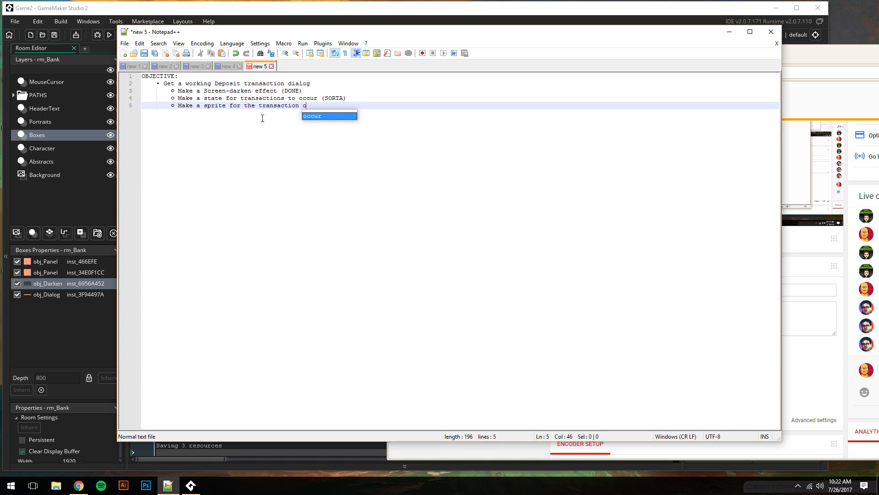
{"action": "key", "text": "BackSpace"}
{"action": "type", "text": "to"}
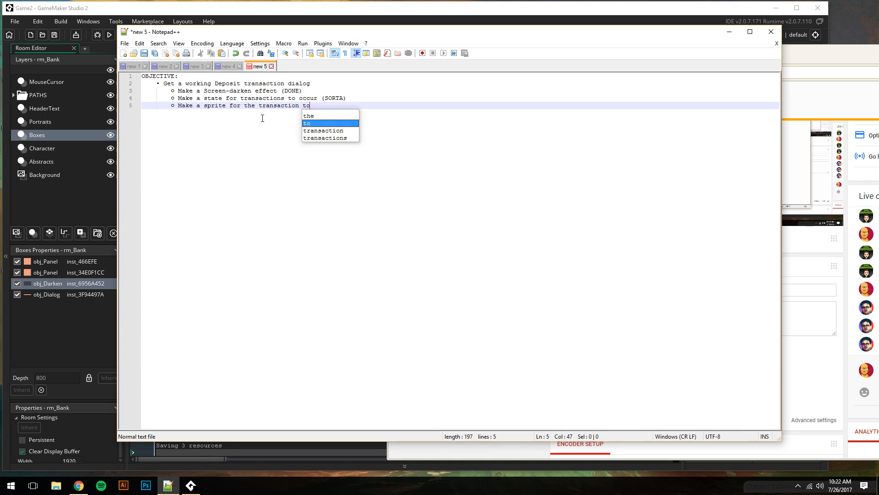
{"action": "type", "text": " happen"}
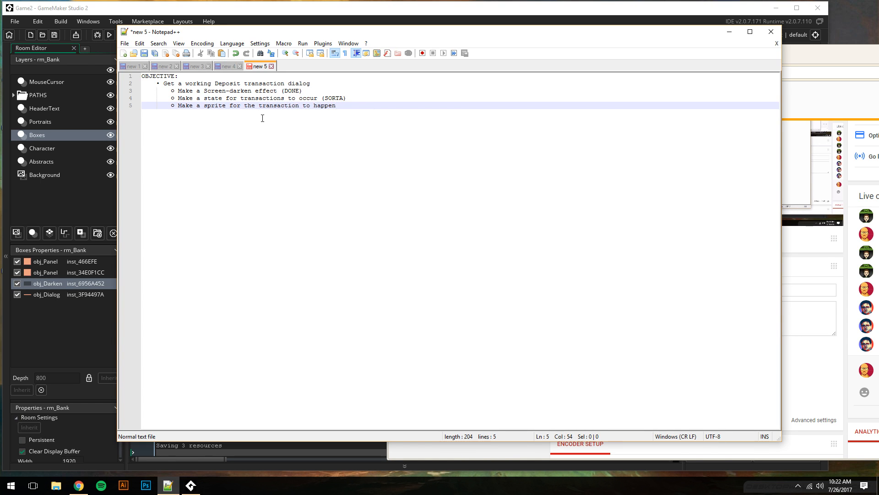
{"action": "type", "text": "-object"}
{"action": "type", "text": " on (SORTA)"}
Add the sub-item "Make new buttons to deposit cash with"
{"action": "key", "text": "Return"}
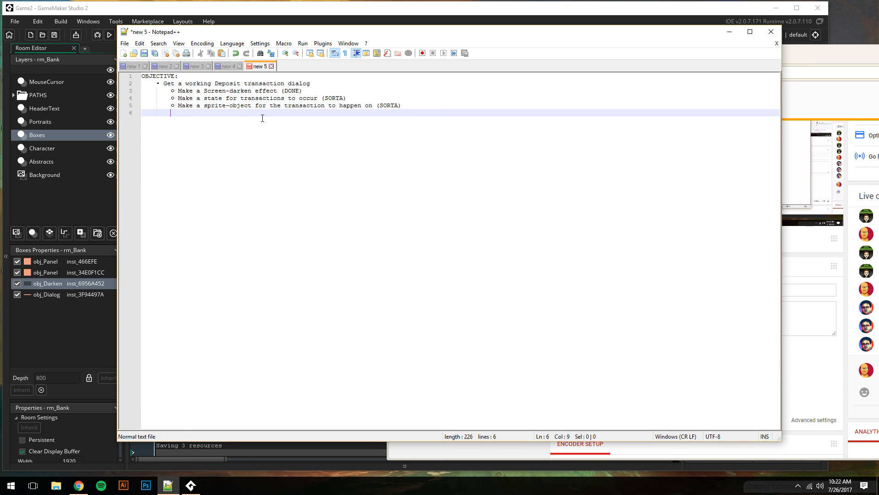
{"action": "type", "text": "o "}
{"action": "type", "text": "NEed to"}
{"action": "key", "text": "BackSpace"}
{"action": "key", "text": "BackSpace"}
{"action": "key", "text": "BackSpace"}
{"action": "key", "text": "BackSpace"}
{"action": "key", "text": "BackSpace"}
{"action": "key", "text": "BackSpace"}
{"action": "key", "text": "BackSpace"}
{"action": "type", "text": "Make new buttons to deposit cash with"}
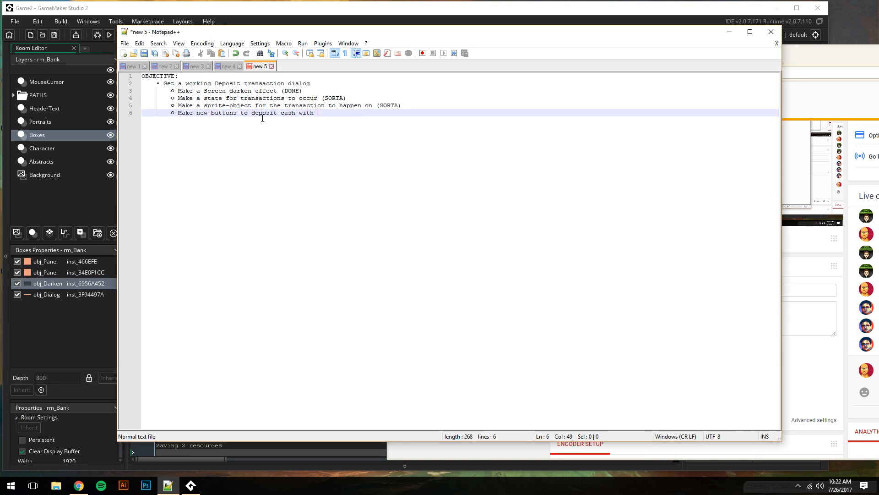
Add the sub-item "Make new text fields: Header, Cash, and Savings"
{"action": "key", "text": "Return"}
{"action": "type", "text": "o Make a"}
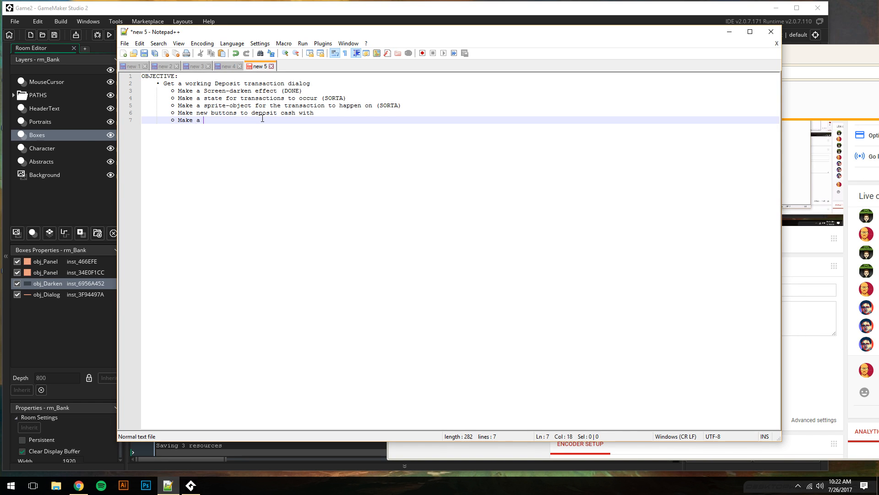
{"action": "key", "text": "BackSpace"}
{"action": "type", "text": "ne"}
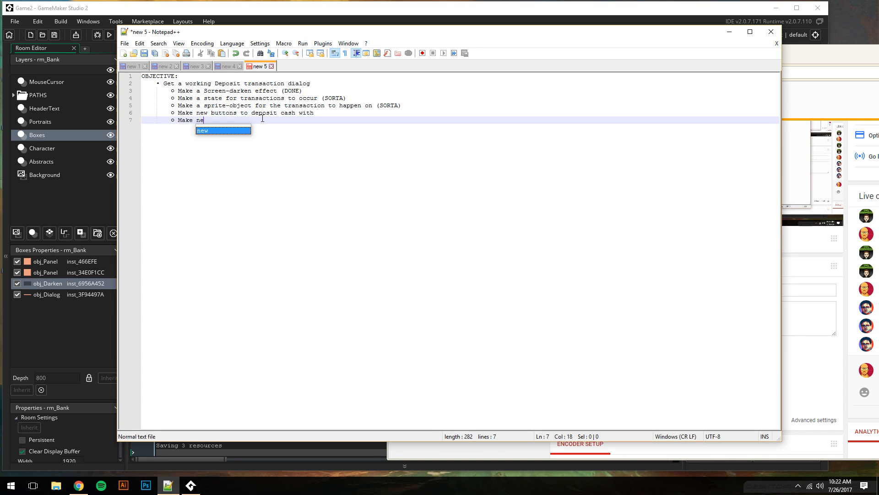
{"action": "type", "text": "w text fields:"}
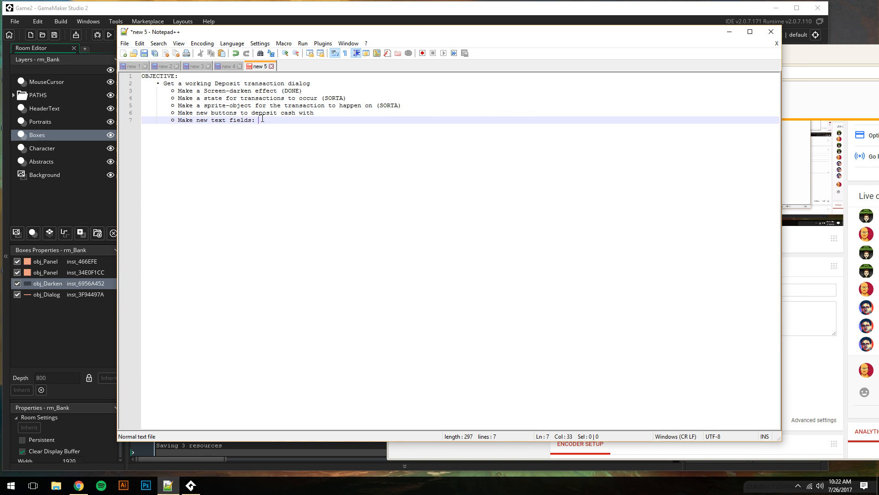
{"action": "type", "text": "\" Header, Cash, and Savings"}
Add the sub-item "Make an input/output field showing how much money is being deposited"
{"action": "key", "text": "Return"}
{"action": "type", "text": "o"}
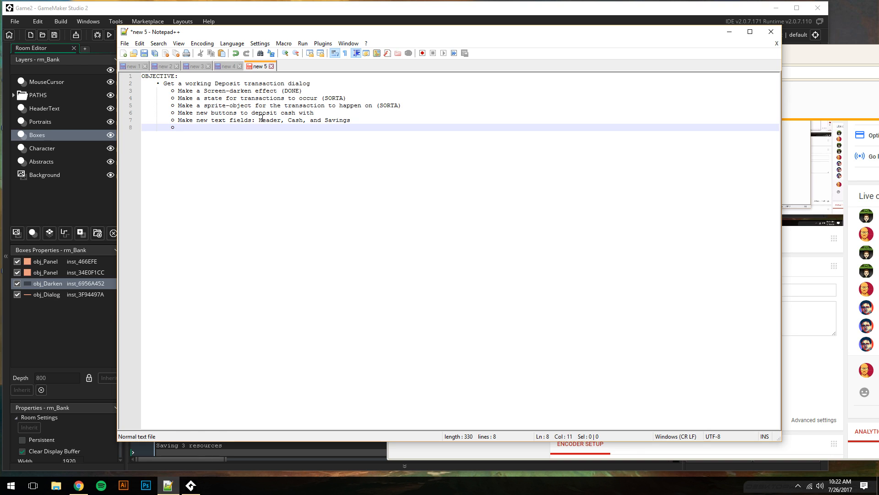
{"action": "type", "text": " Make an input/output field showing how much monery"}
{"action": "key", "text": "BackSpace"}
{"action": "key", "text": "BackSpace"}
{"action": "type", "text": "y is being"}
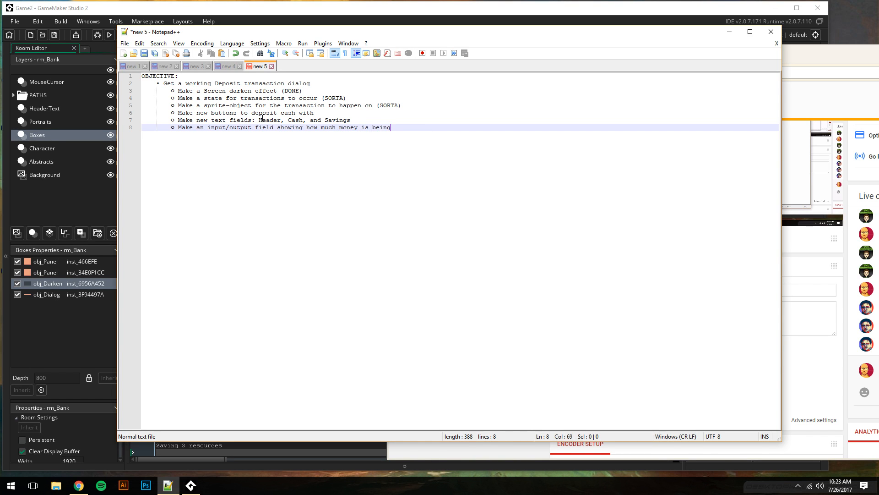
{"action": "type", "text": " deposited"}
Add the sub-item "User needs to be able to type-in manually how much they want to deposit"
{"action": "key", "text": "Return"}
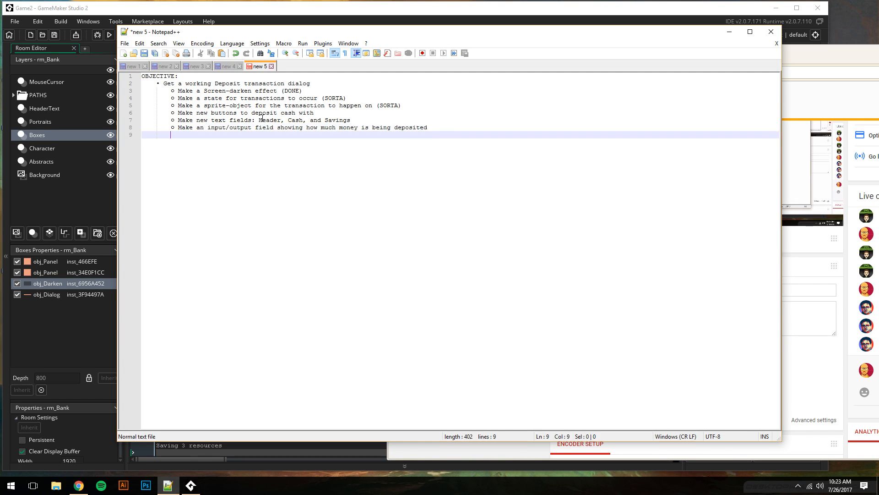
{"action": "type", "text": "o User needs to be able to type-"}
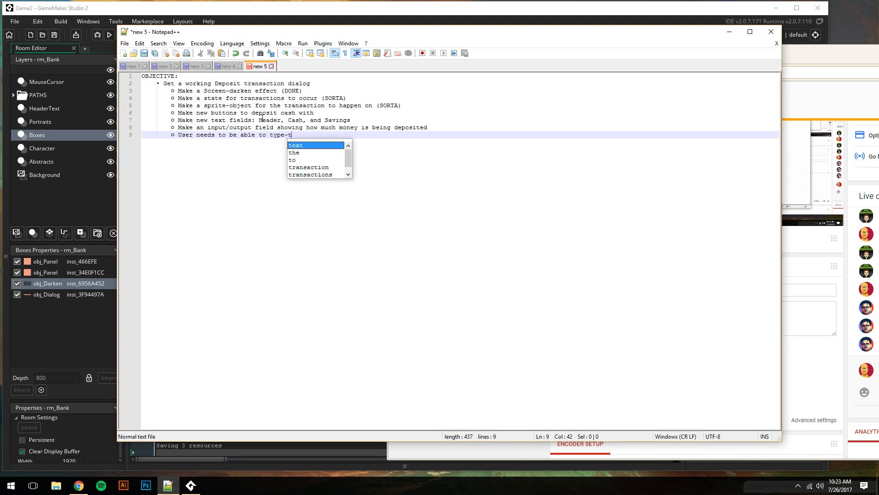
{"action": "type", "text": "in manually how"}
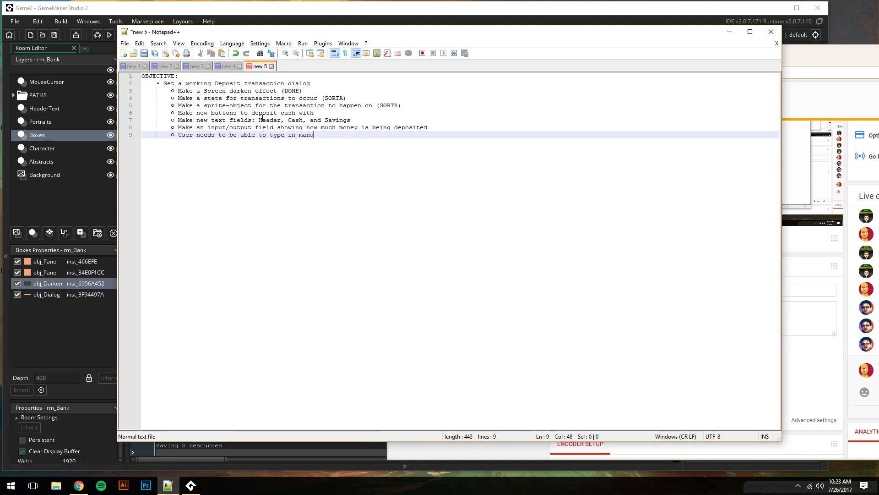
{"action": "type", "text": "they want to"}
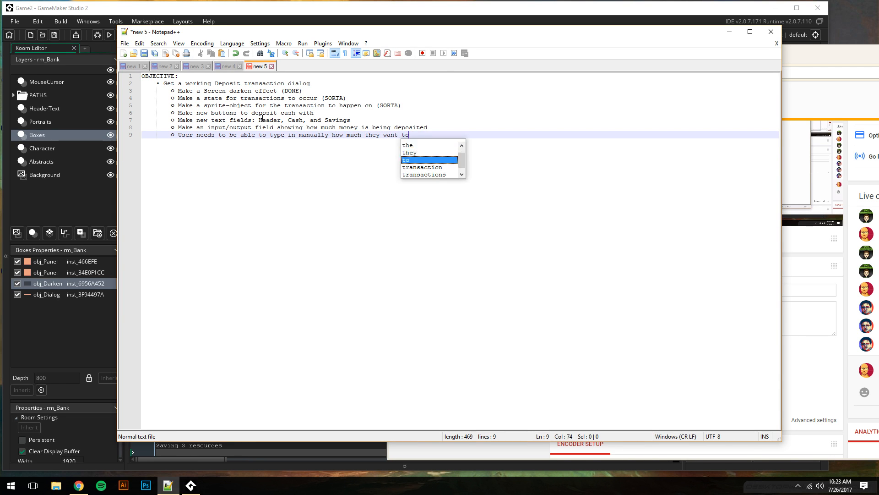
{"action": "type", "text": " desposit."}
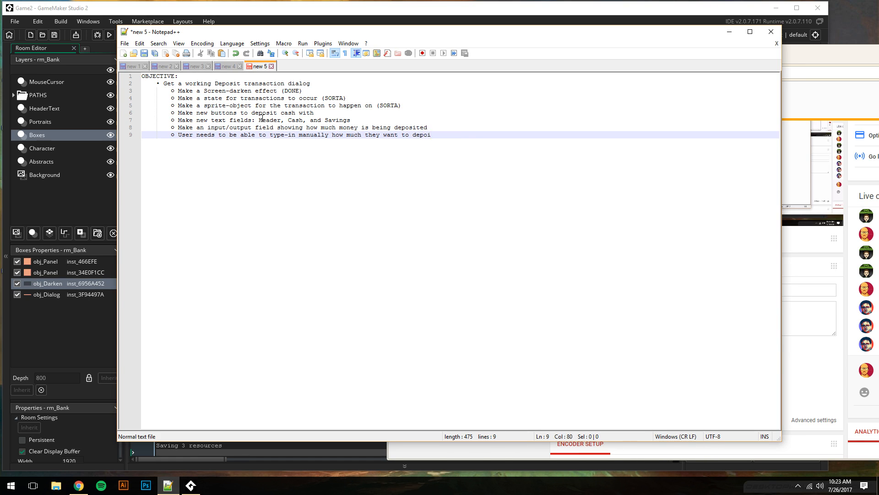
Add two closing sub-items, "Need to exit / cancel" and "Need to confirm."
{"action": "key", "text": "Return"}
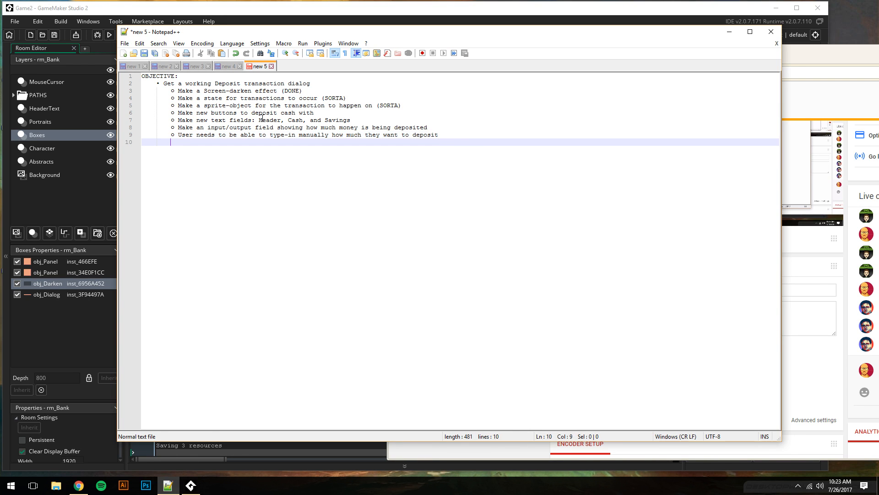
{"action": "type", "text": "o Need to exit / cancel"}
{"action": "key", "text": "Return"}
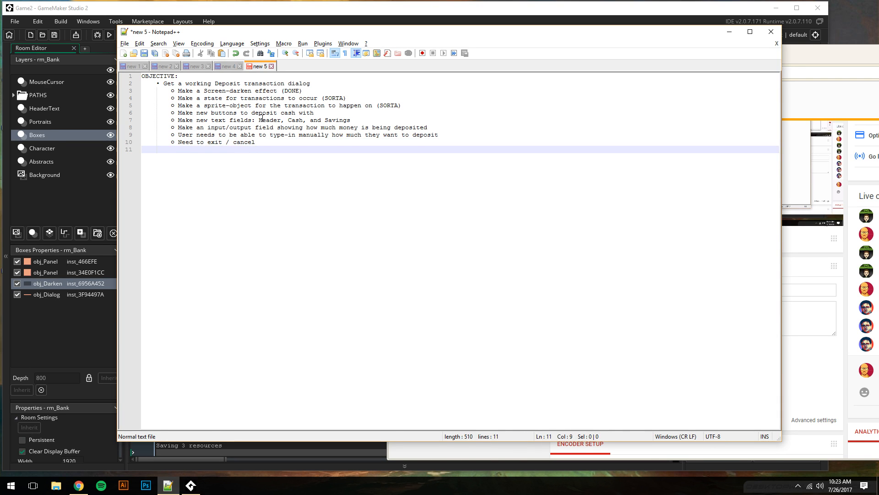
{"action": "type", "text": "o Need to confirm."}
Bring the live chat into view, look through the other open Notepad++ documents, and return to new 5
{"action": "left_click_drag", "start_coordinate": [831, 59], "coordinate": [774, 62]}
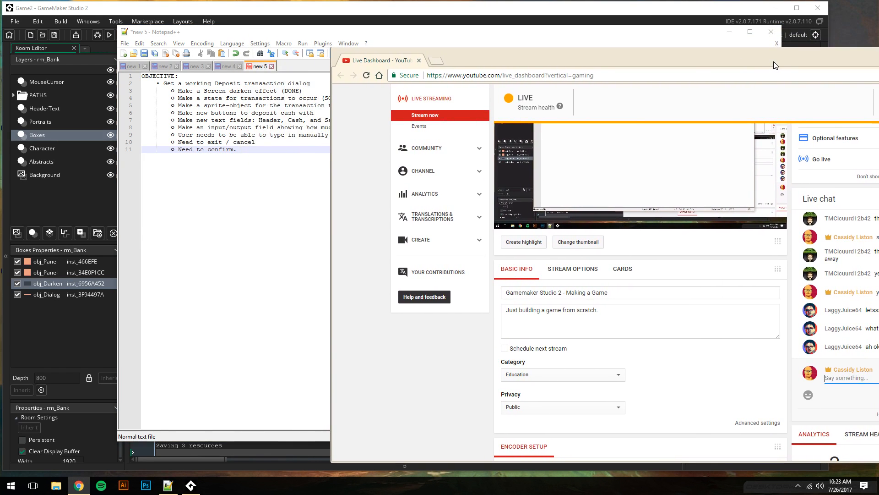
{"action": "left_click", "coordinate": [284, 32]}
{"action": "left_click", "coordinate": [164, 66]}
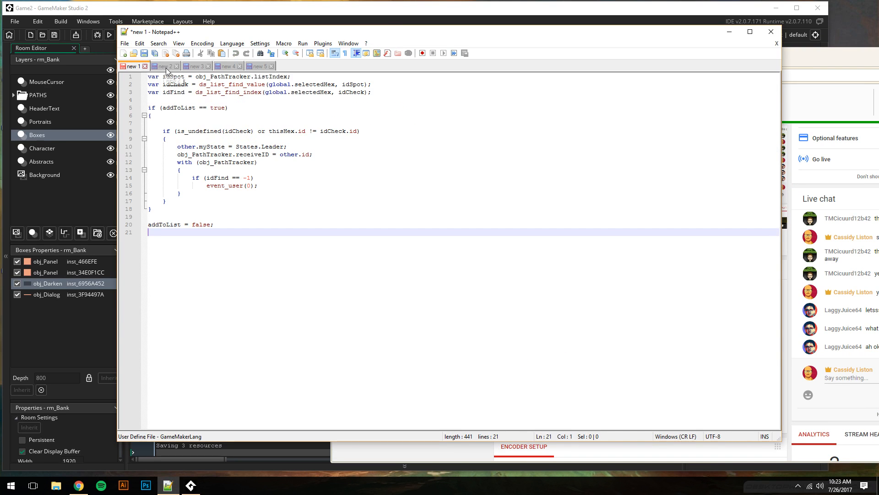
{"action": "left_click", "coordinate": [195, 66]}
{"action": "left_click", "coordinate": [228, 66]}
{"action": "scroll", "coordinate": [303, 363], "scroll_direction": "down", "scroll_amount": 10}
{"action": "scroll", "coordinate": [277, 127], "scroll_direction": "up", "scroll_amount": 11}
{"action": "left_click", "coordinate": [259, 66]}
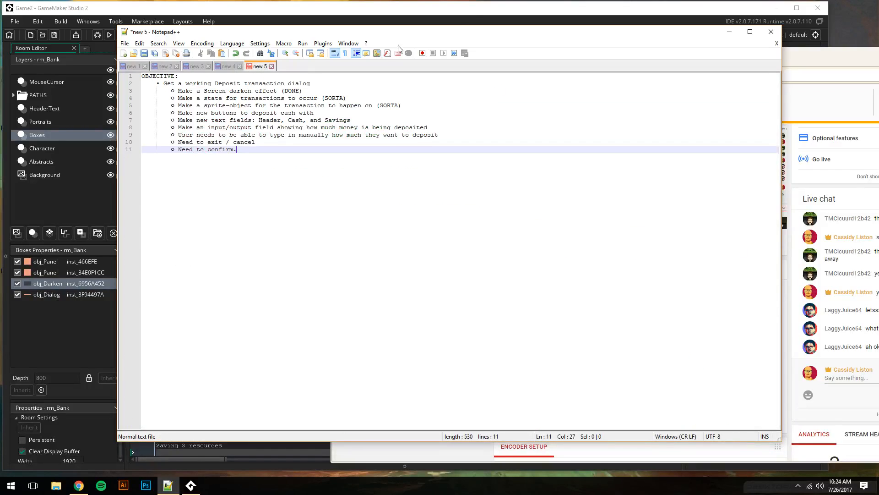
Minimize Notepad++ and reposition the YouTube dashboard window behind GameMaker Studio 2 with its live chat showing beside it
{"action": "left_click", "coordinate": [727, 32]}
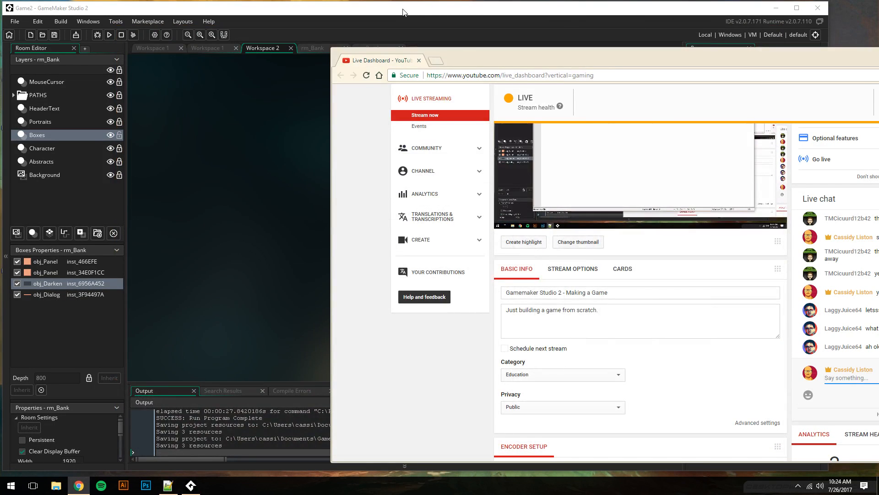
{"action": "left_click", "coordinate": [415, 17]}
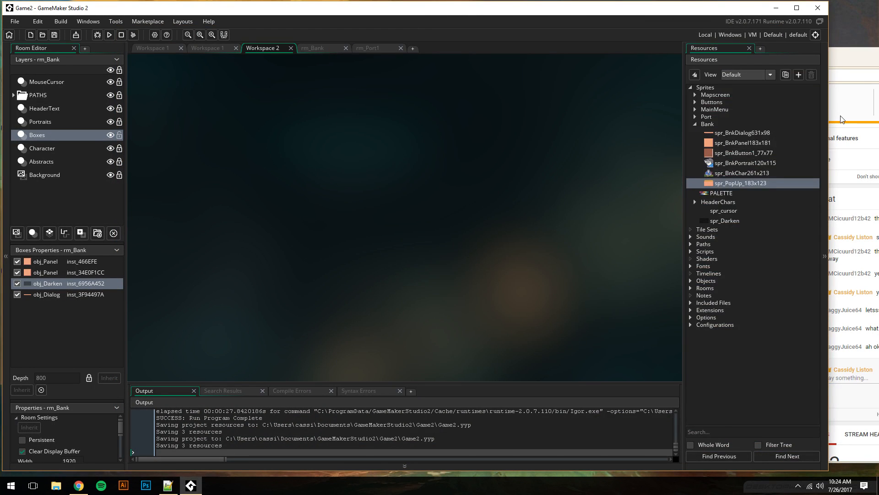
{"action": "left_click_drag", "start_coordinate": [846, 65], "coordinate": [805, 112]}
{"action": "left_click_drag", "start_coordinate": [877, 107], "coordinate": [878, 108]}
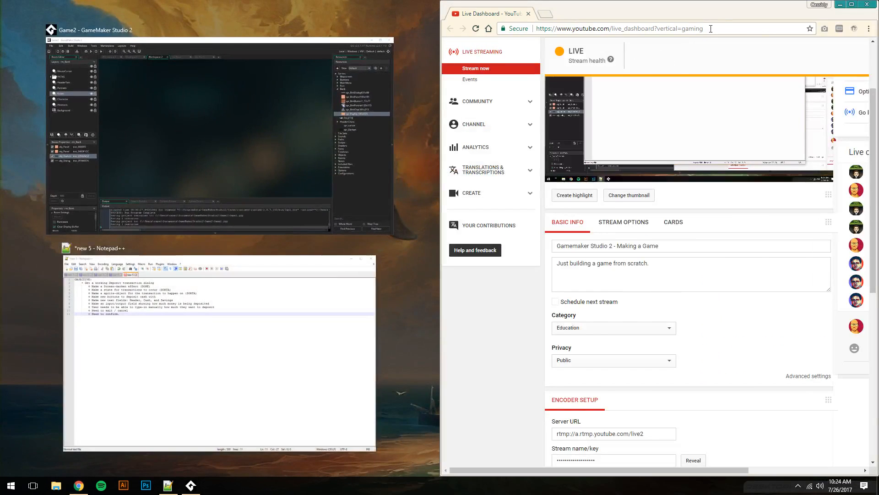
{"action": "left_click", "coordinate": [644, 56]}
{"action": "left_click_drag", "start_coordinate": [660, 14], "coordinate": [669, 43]}
{"action": "left_click_drag", "start_coordinate": [418, 37], "coordinate": [680, 44]}
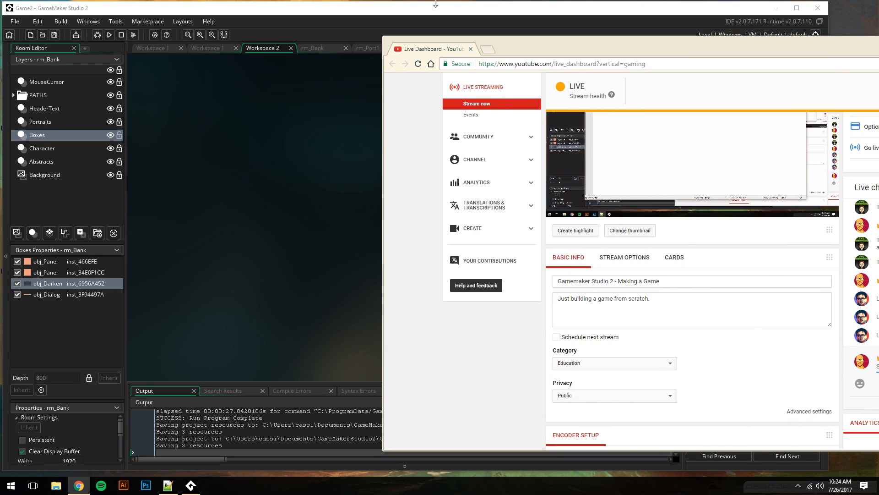
{"action": "left_click", "coordinate": [399, 17]}
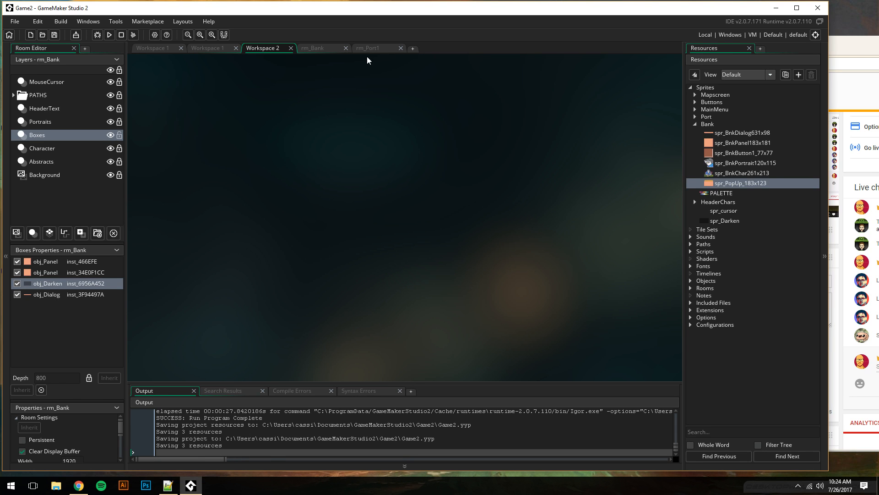
Switch to the lofi hip hop radio video in the browser on the other desktop and close the Shacknews and Giant Bomb tabs
{"action": "key", "text": "ctrl+super+Left"}
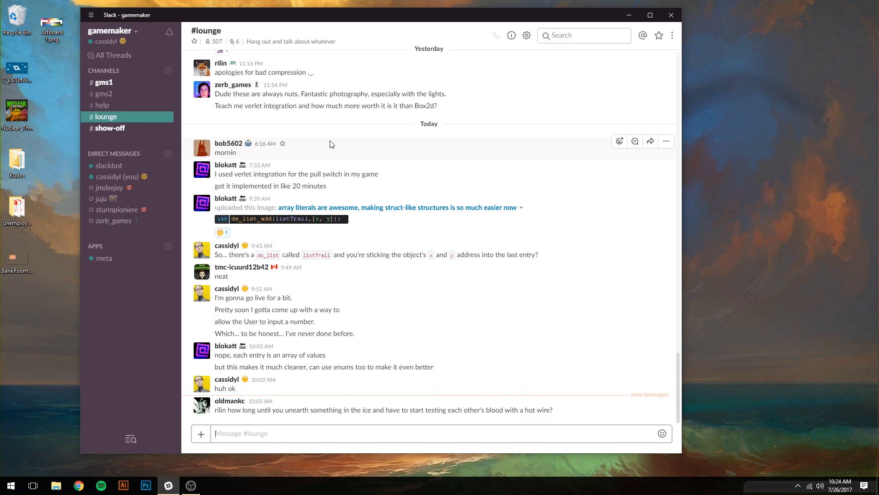
{"action": "key", "text": "ctrl+super+Right"}
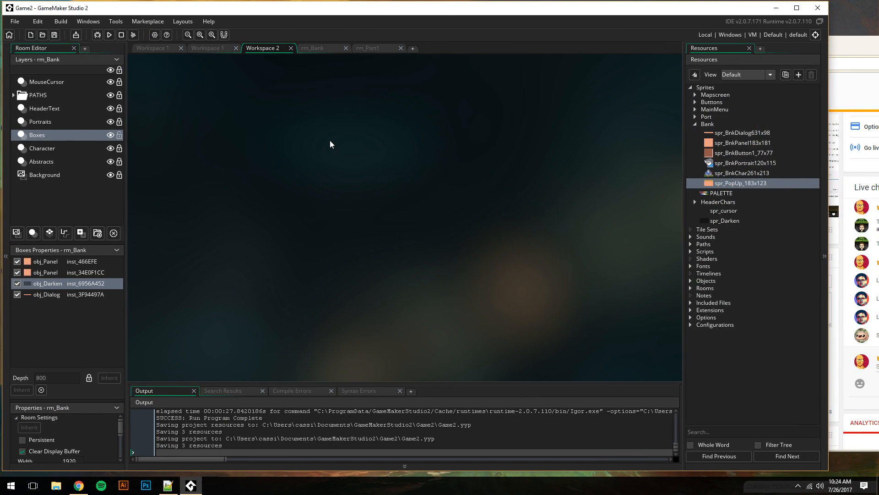
{"action": "left_click", "coordinate": [819, 486]}
{"action": "key", "text": "ctrl+super+Left"}
{"action": "key", "text": "ctrl+super+Left"}
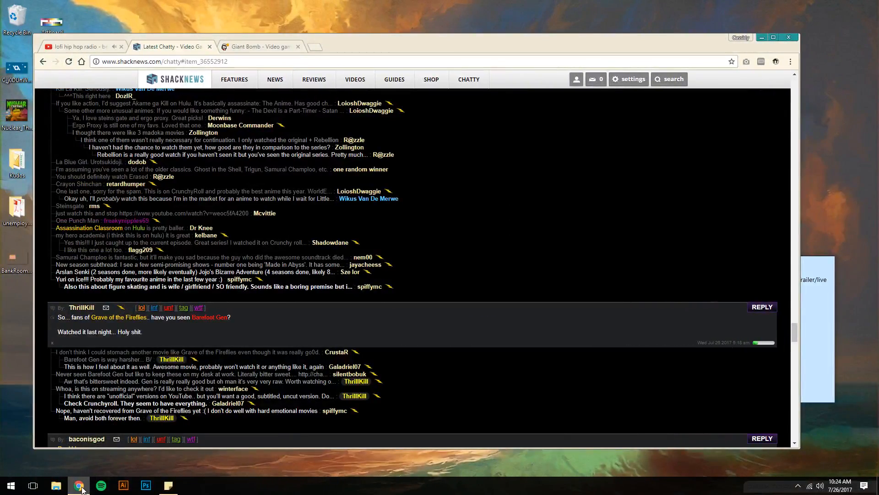
{"action": "left_click", "coordinate": [79, 486]}
{"action": "left_click", "coordinate": [79, 485]}
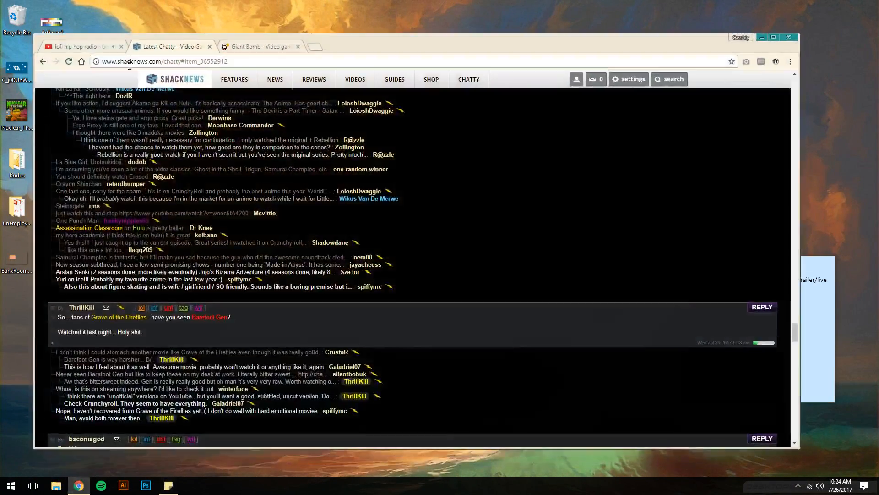
{"action": "left_click", "coordinate": [78, 46]}
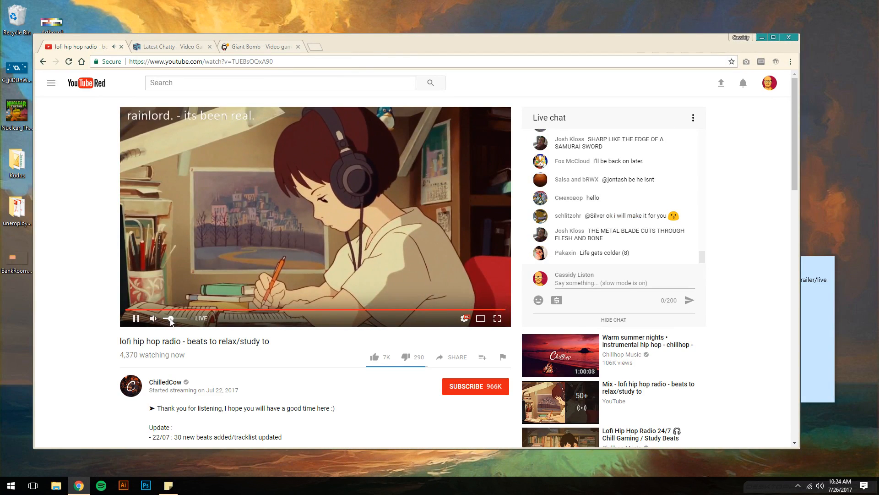
{"action": "left_click", "coordinate": [298, 46]}
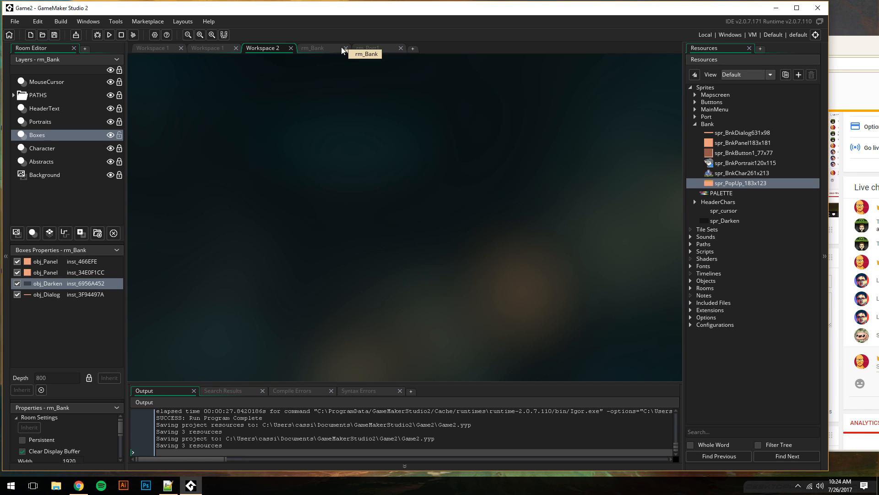
Return to GameMaker Studio 2, check the obj_GameStates Step code, and bring up the scr_BNKDeposit script
{"action": "left_click", "coordinate": [200, 49]}
{"action": "left_click", "coordinate": [162, 50]}
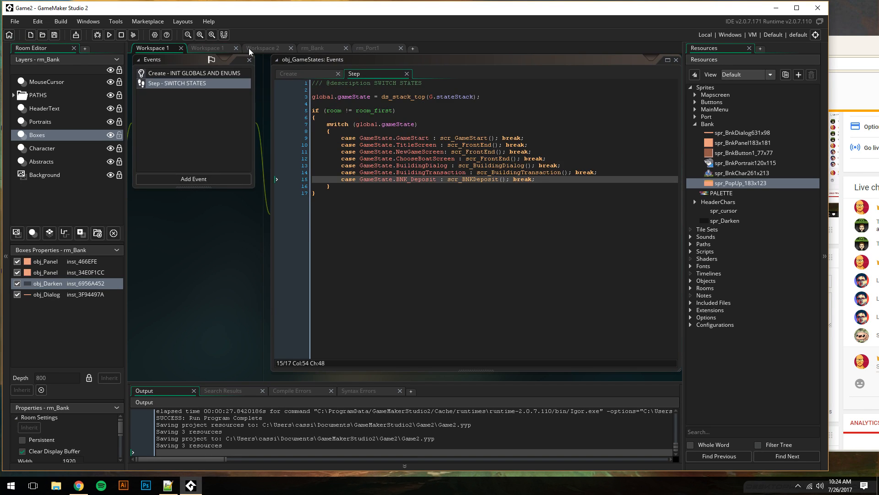
{"action": "left_click", "coordinate": [208, 51]}
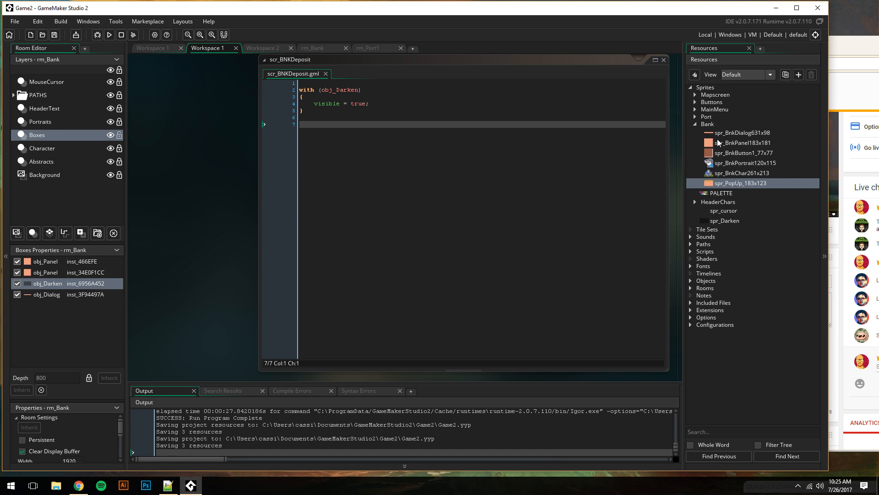
Create a new object named obj_PopUp in the Bank group of the Objects resources
{"action": "left_click", "coordinate": [696, 124]}
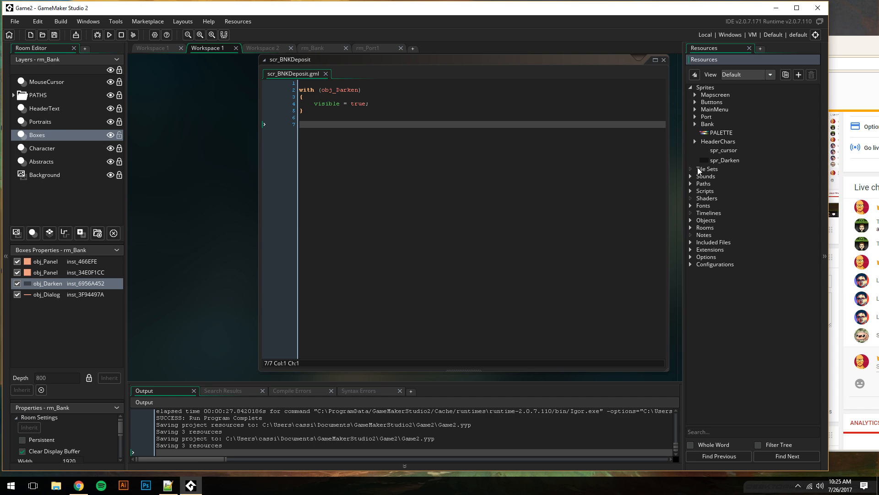
{"action": "left_click", "coordinate": [691, 221]}
{"action": "scroll", "coordinate": [710, 331], "scroll_direction": "down", "scroll_amount": 1}
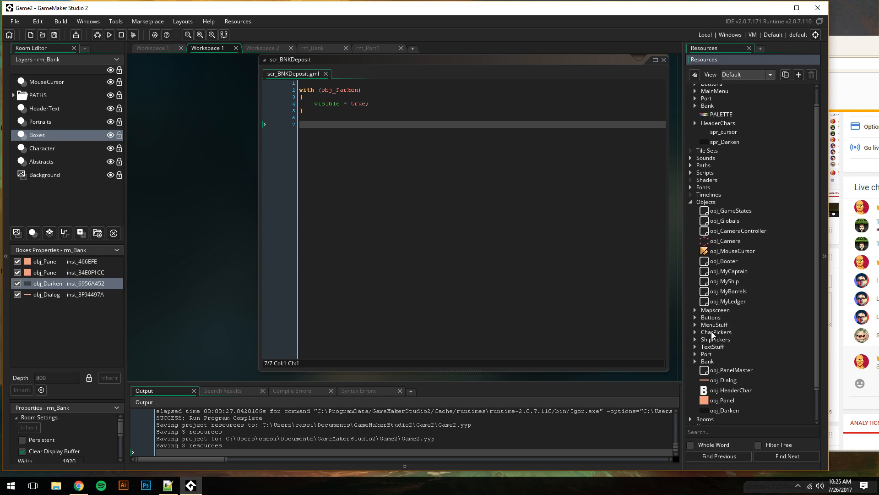
{"action": "scroll", "coordinate": [714, 268], "scroll_direction": "down", "scroll_amount": 2}
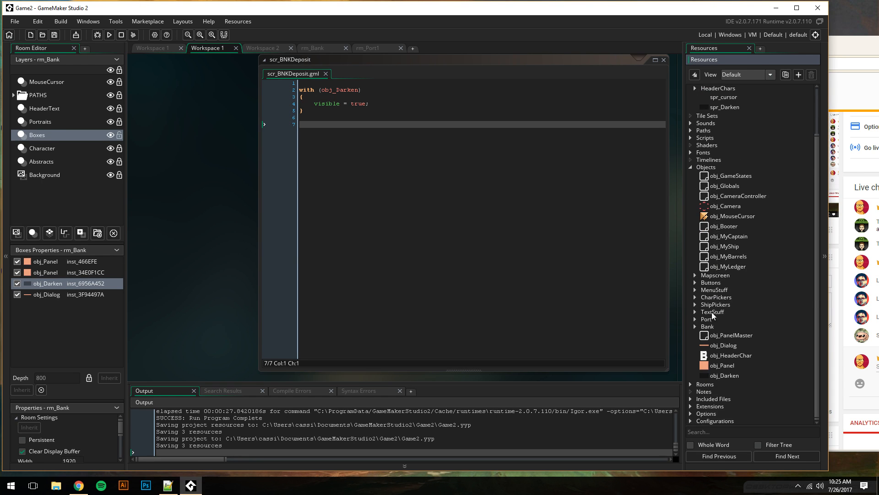
{"action": "left_click", "coordinate": [707, 327]}
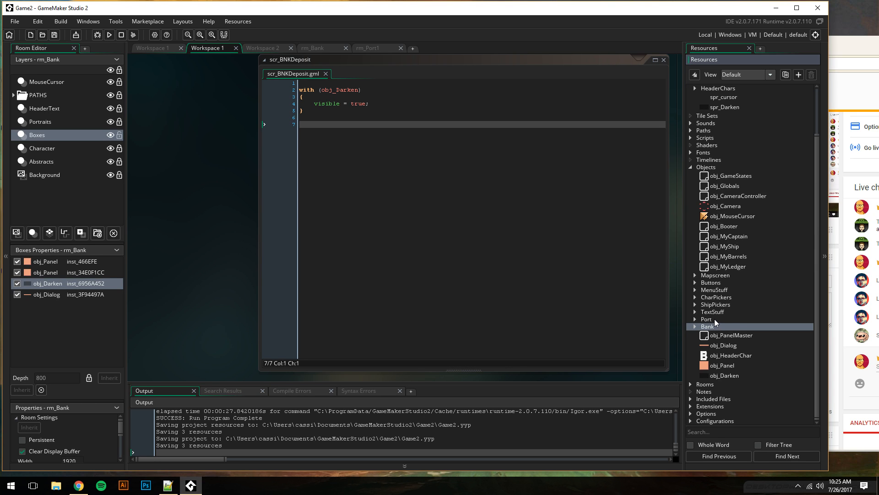
{"action": "left_click", "coordinate": [696, 327]}
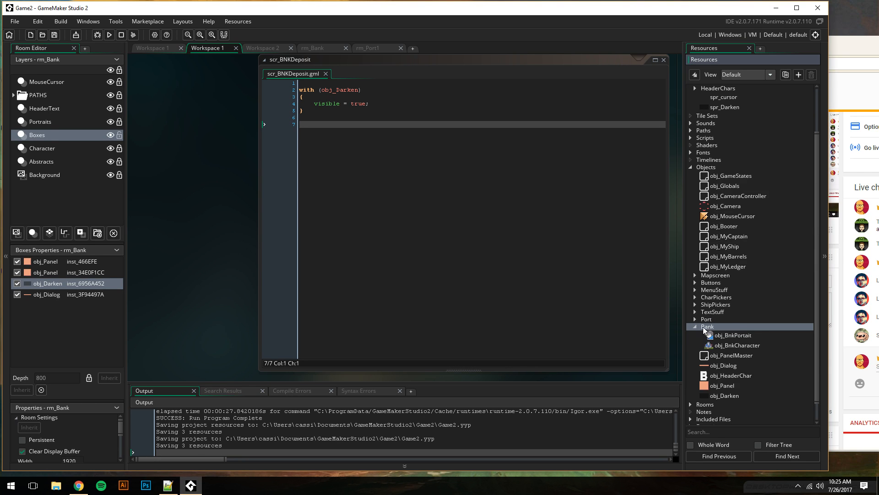
{"action": "right_click", "coordinate": [704, 327]}
{"action": "left_click", "coordinate": [705, 331]}
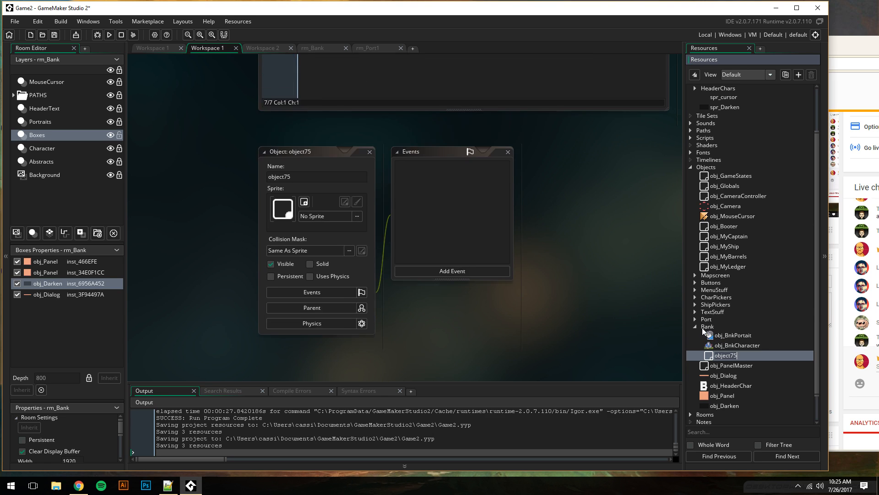
{"action": "type", "text": "obj_"}
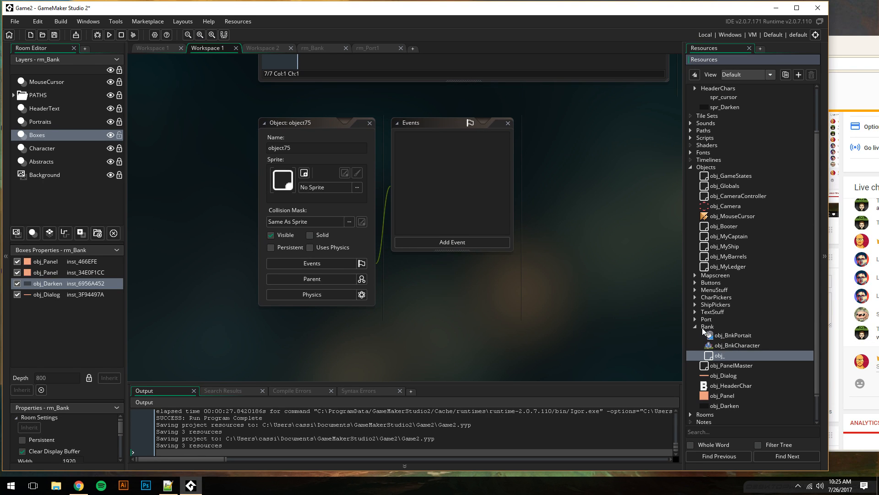
{"action": "type", "text": "PopUp"}
{"action": "key", "text": "Return"}
Switch to the lofi hip hop radio video, lower its volume slightly, minimize its browser window, and return to the YouTube dashboard
{"action": "left_click_drag", "start_coordinate": [841, 40], "coordinate": [784, 48]}
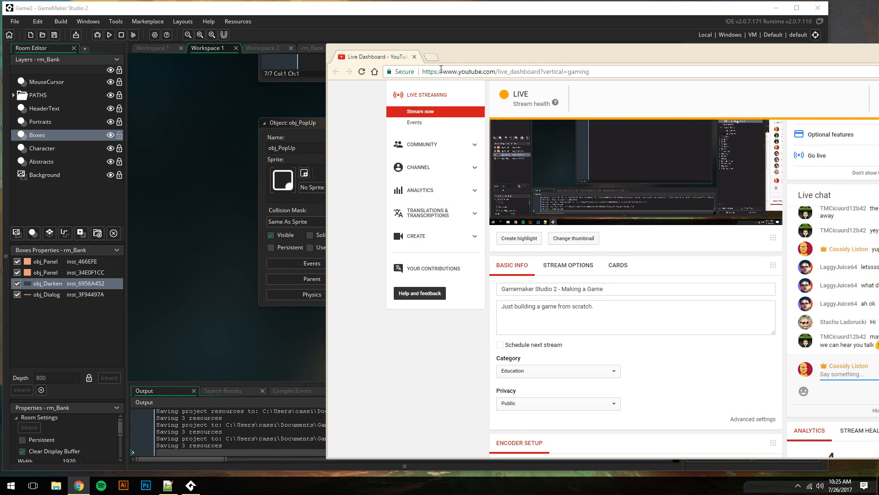
{"action": "key", "text": "ctrl+super+Left"}
{"action": "key", "text": "ctrl+super+Left"}
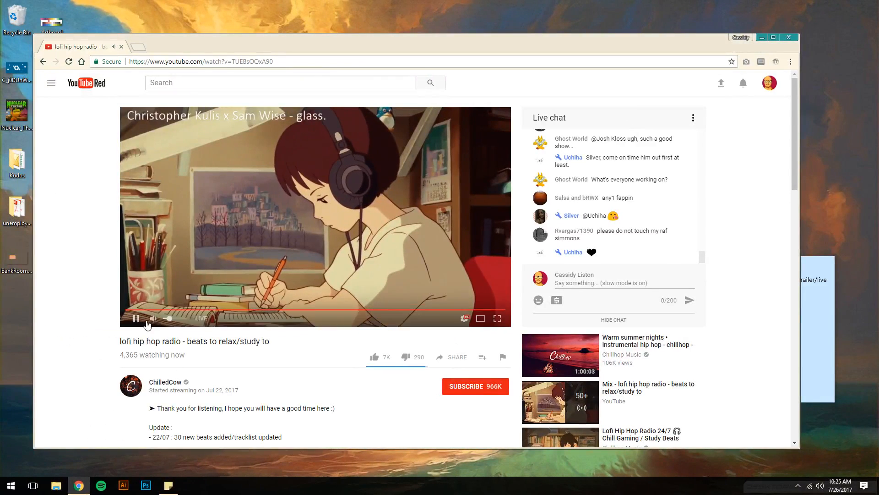
{"action": "mouse_move", "coordinate": [168, 319]}
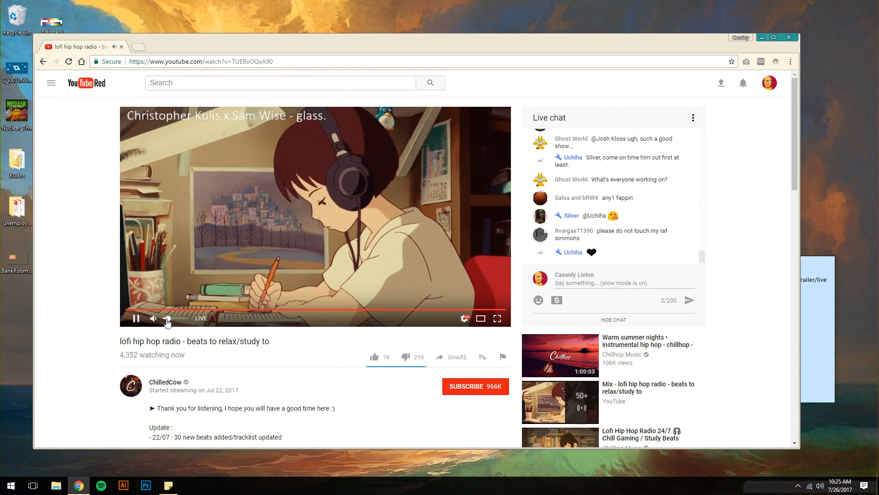
{"action": "left_click", "coordinate": [762, 37]}
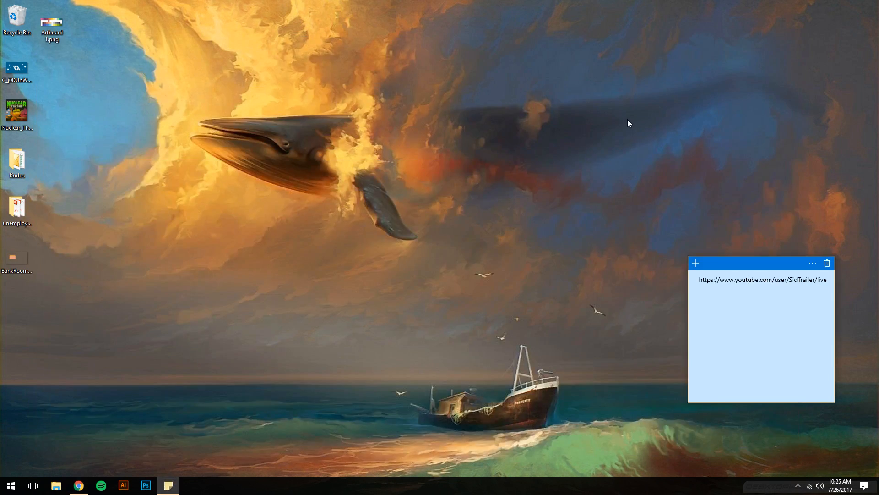
{"action": "key", "text": "ctrl+super+Right"}
{"action": "key", "text": "ctrl+super+Right"}
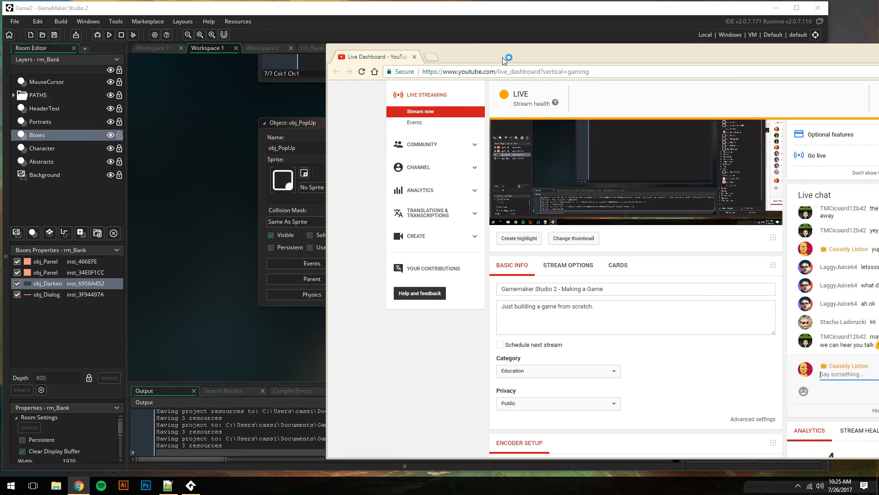
Greet the viewer by name in the live chat, post the corrected name, and bring GameMaker Studio 2 back in front of the dashboard
{"action": "left_click_drag", "start_coordinate": [503, 56], "coordinate": [311, 57]}
{"action": "type", "text": "Hi Sathoo"}
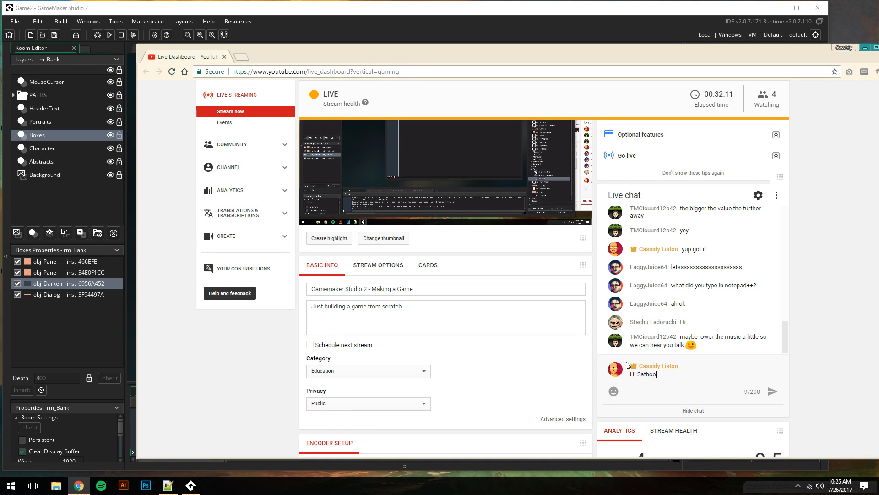
{"action": "key", "text": "Return"}
{"action": "type", "text": "Stach"}
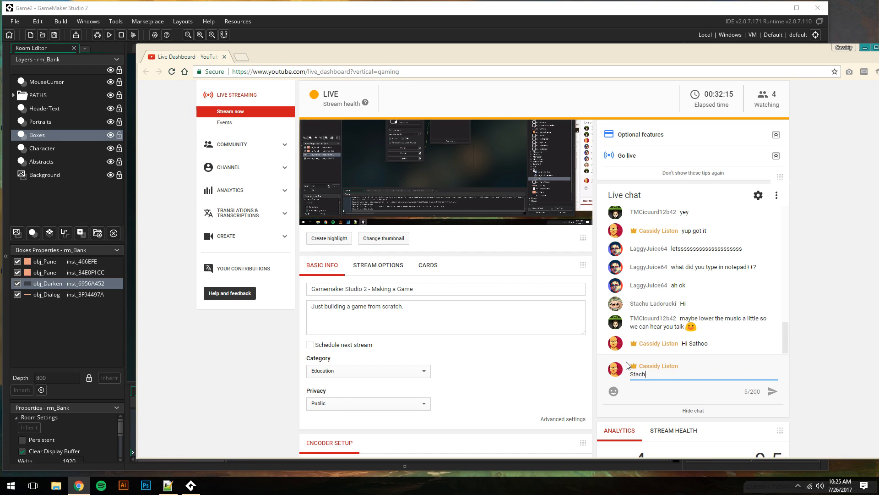
{"action": "type", "text": "u"}
{"action": "key", "text": "Return"}
{"action": "left_click_drag", "start_coordinate": [272, 48], "coordinate": [513, 48]}
{"action": "left_click", "coordinate": [306, 11]}
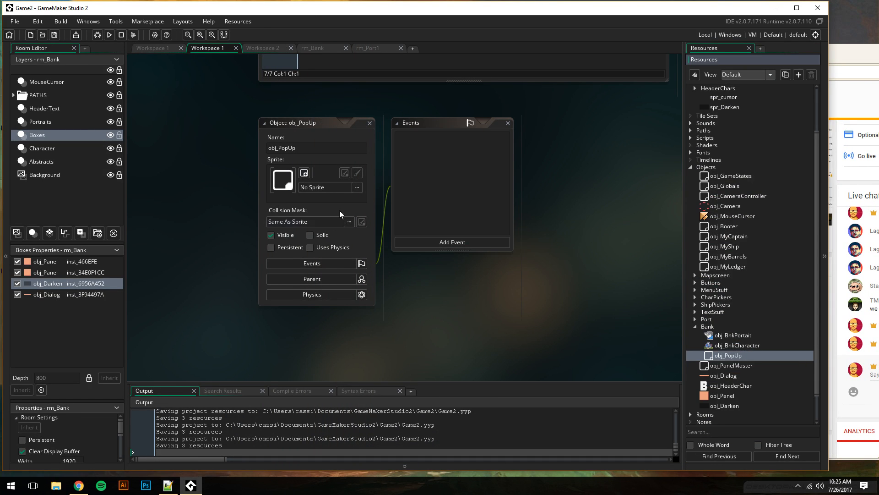
Assign the Bank sprite spr_PopUp_183x123 to obj_PopUp and set its parent to obj_PanelMaster
{"action": "left_click", "coordinate": [357, 187]}
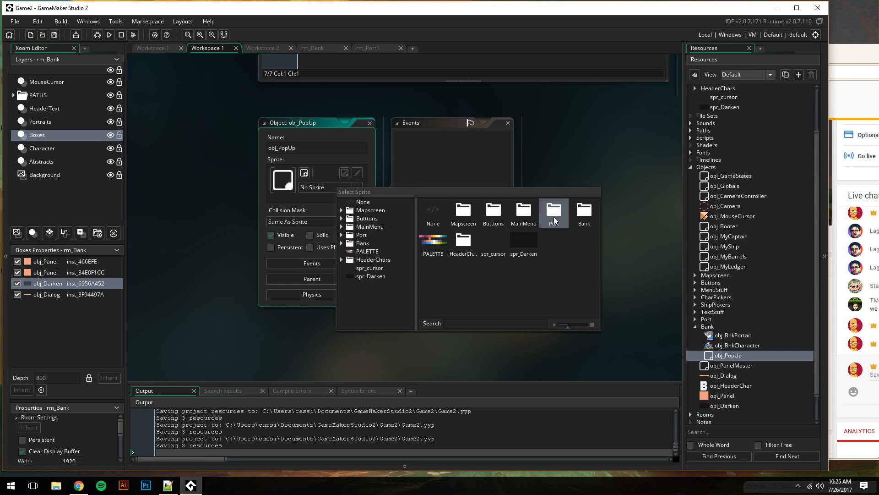
{"action": "double_click", "coordinate": [579, 213]}
{"action": "double_click", "coordinate": [432, 242]}
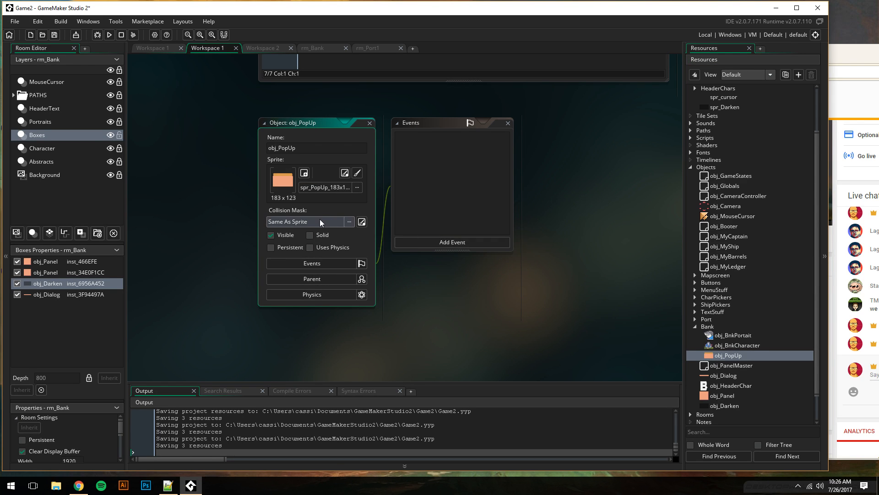
{"action": "left_click", "coordinate": [362, 279]}
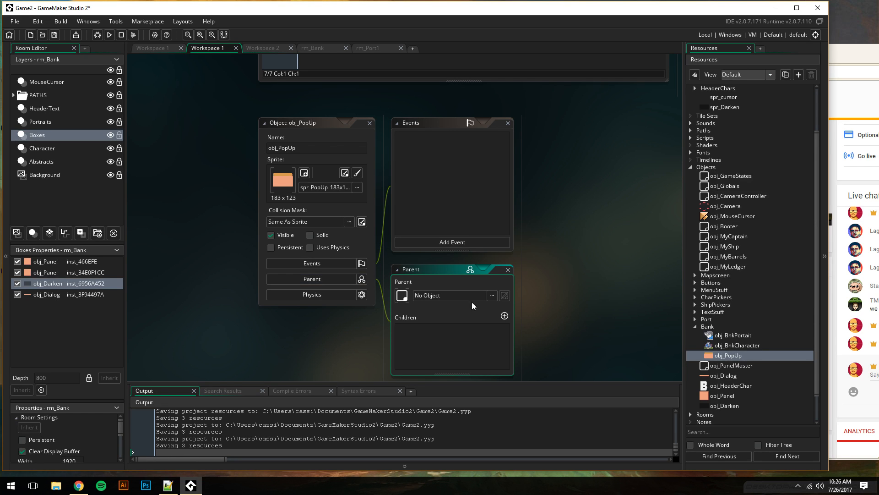
{"action": "left_click", "coordinate": [491, 296]}
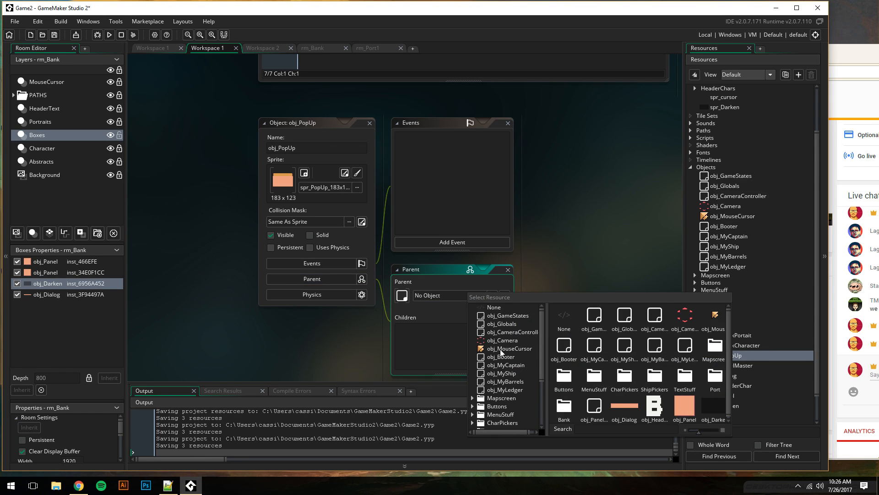
{"action": "scroll", "coordinate": [513, 368], "scroll_direction": "down", "scroll_amount": 3}
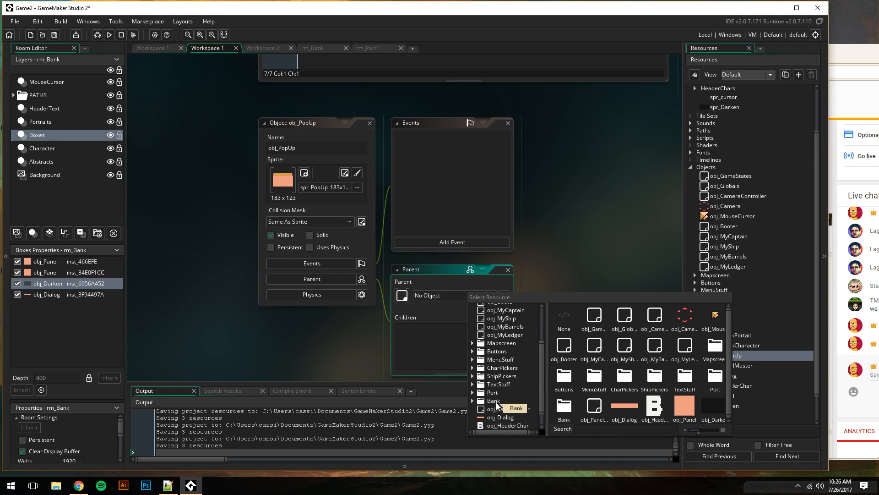
{"action": "left_click", "coordinate": [512, 391]}
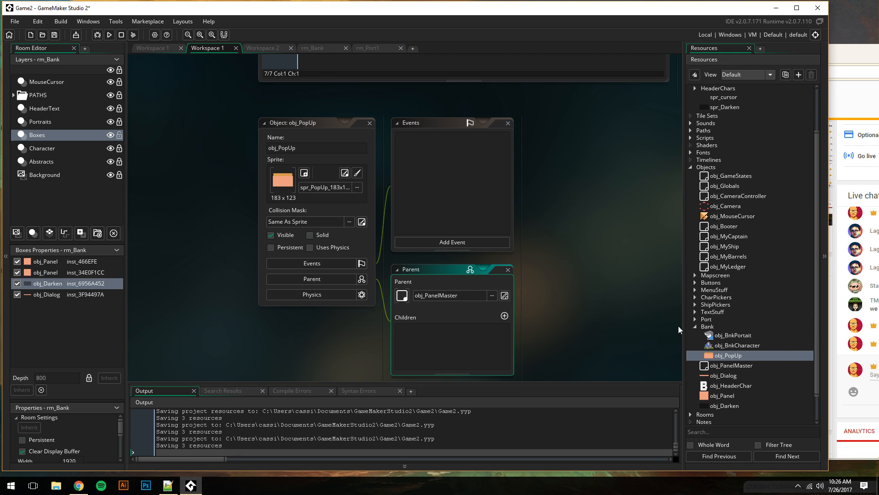
Open obj_PanelMaster and review the code of its Create, Alarm 0 and Room Start events
{"action": "scroll", "coordinate": [709, 306], "scroll_direction": "down", "scroll_amount": 1}
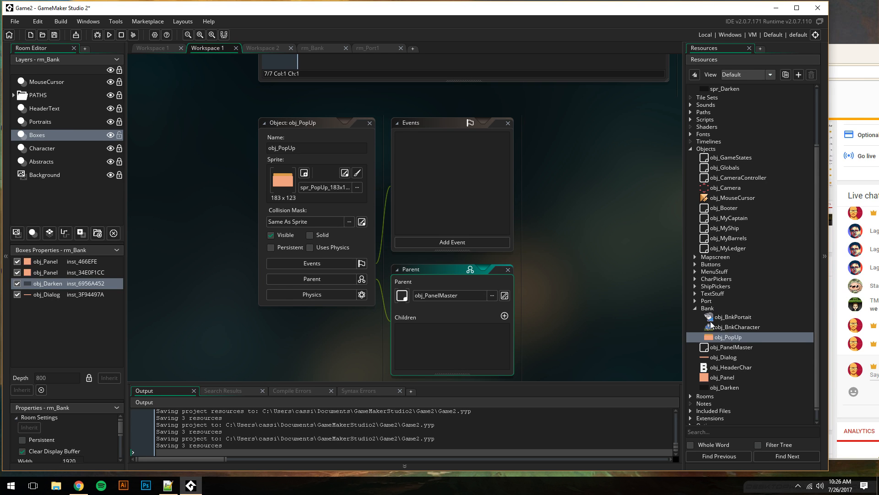
{"action": "double_click", "coordinate": [718, 347]}
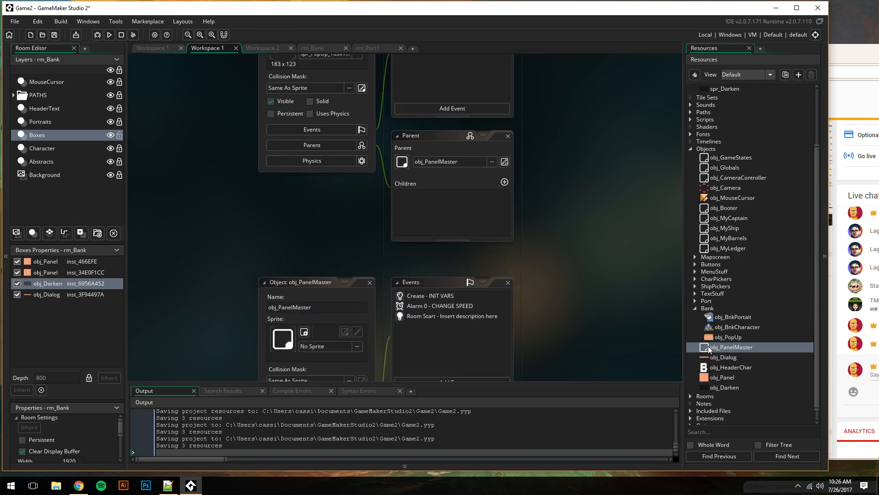
{"action": "double_click", "coordinate": [430, 105]}
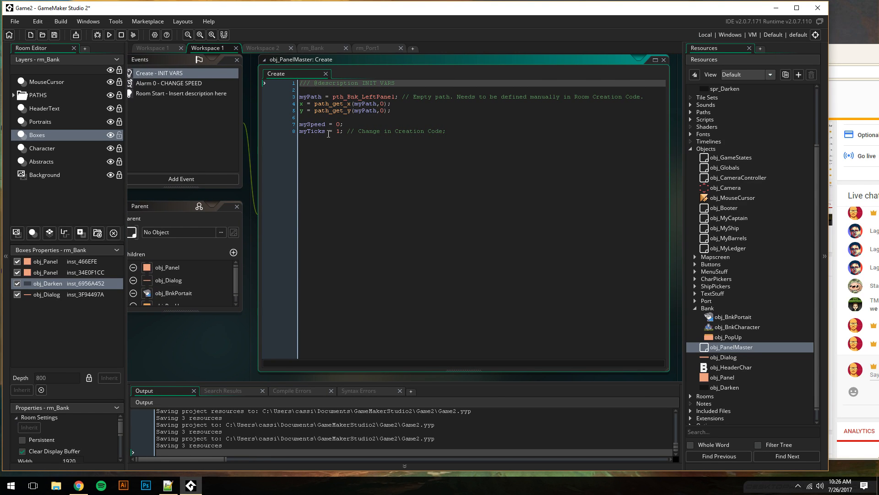
{"action": "middle_click_drag", "start_coordinate": [174, 340], "coordinate": [247, 348]}
{"action": "double_click", "coordinate": [247, 92]}
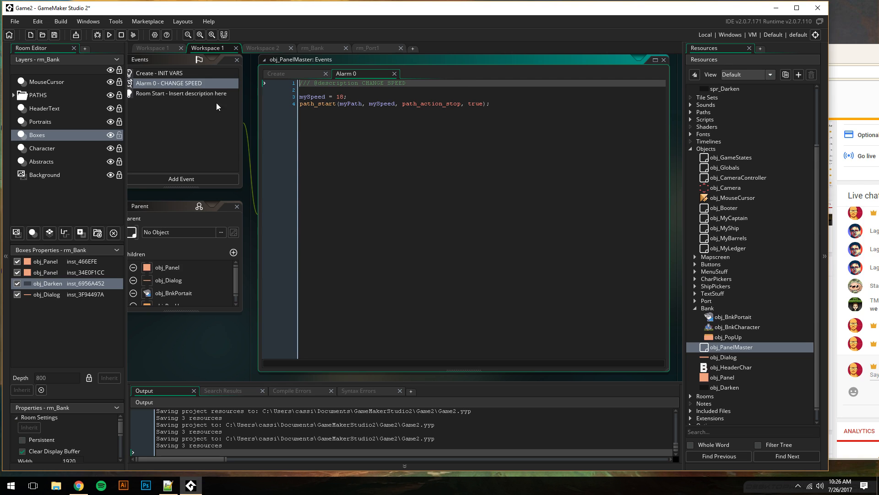
{"action": "double_click", "coordinate": [179, 91]}
{"action": "middle_click_drag", "start_coordinate": [199, 333], "coordinate": [284, 331]}
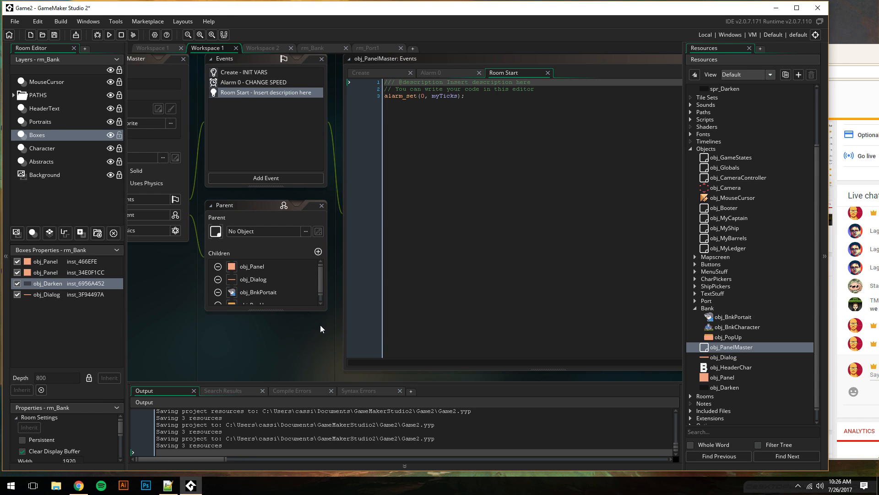
{"action": "middle_click_drag", "start_coordinate": [290, 334], "coordinate": [353, 368]}
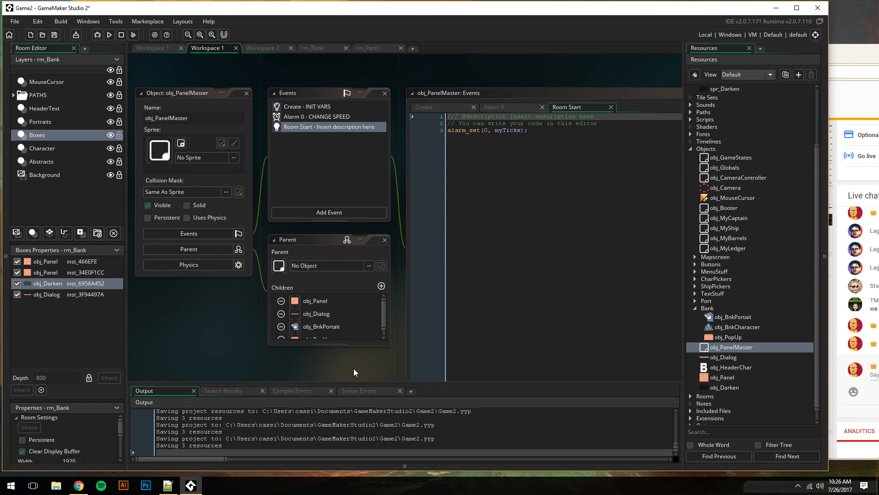
Set obj_PopUp's parent object to None and close its parent settings
{"action": "mouse_move", "coordinate": [386, 62]}
{"action": "middle_mouse_down"}
{"action": "mouse_move", "coordinate": [377, 94]}
{"action": "mouse_move", "coordinate": [378, 64]}
{"action": "middle_mouse_up"}
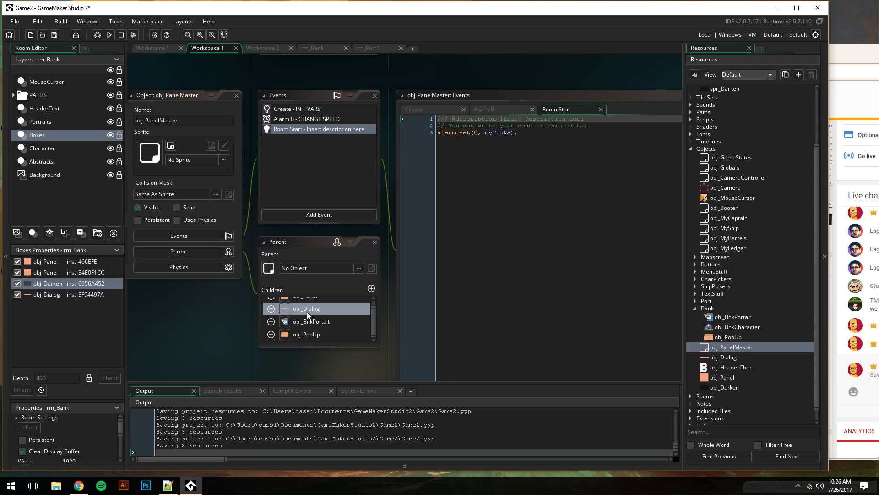
{"action": "scroll", "coordinate": [356, 145], "scroll_direction": "up", "scroll_amount": 1}
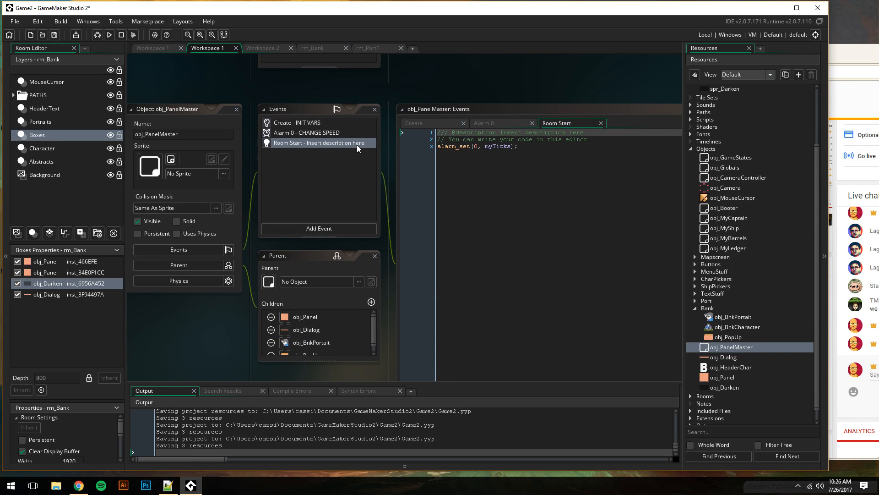
{"action": "scroll", "coordinate": [356, 145], "scroll_direction": "up", "scroll_amount": 3}
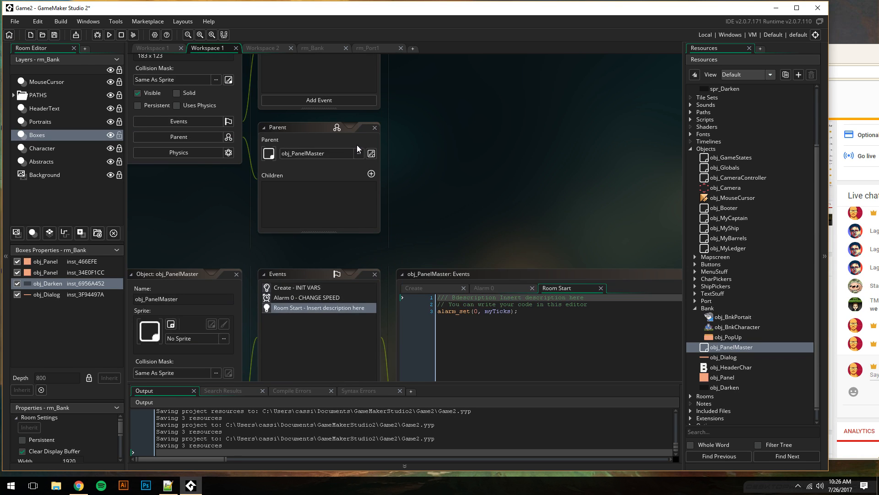
{"action": "scroll", "coordinate": [359, 156], "scroll_direction": "down", "scroll_amount": 3}
{"action": "scroll", "coordinate": [356, 192], "scroll_direction": "up", "scroll_amount": 4}
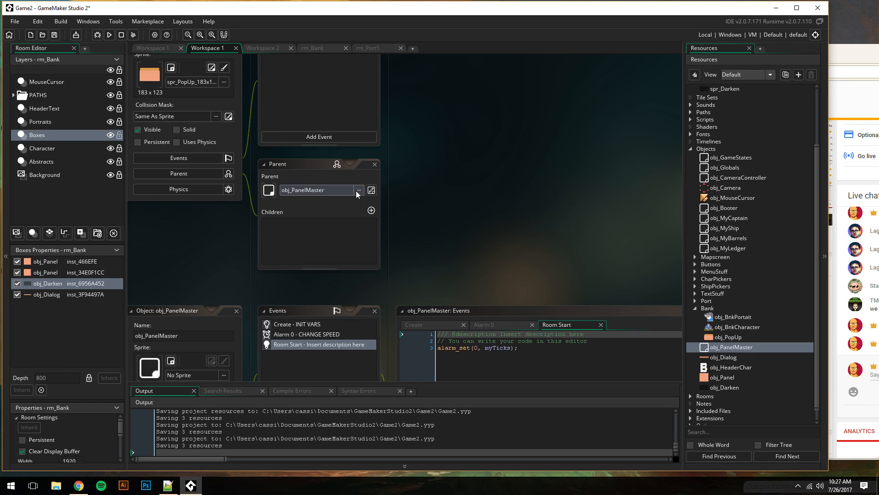
{"action": "left_click", "coordinate": [359, 190]}
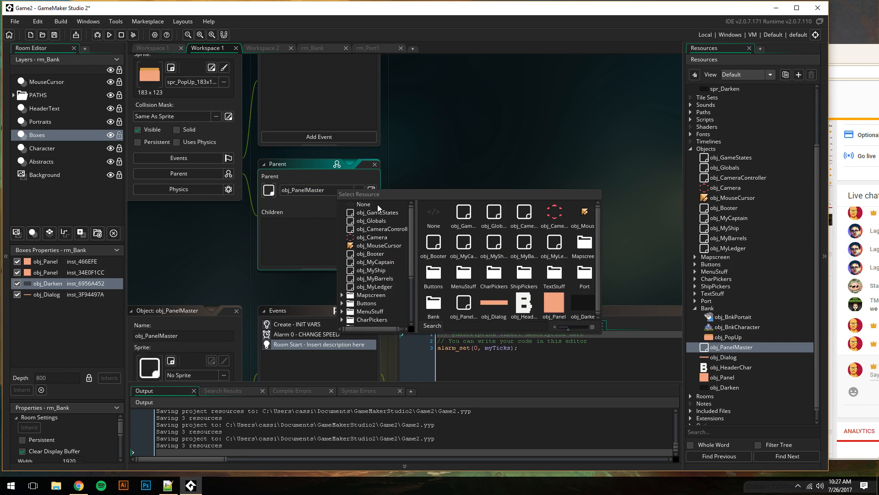
{"action": "left_click", "coordinate": [377, 205]}
{"action": "left_click", "coordinate": [374, 164]}
Switch to Photoshop and examine the Deposit into Savings pop-up in the BankRoom.psd mock-up at 200% zoom
{"action": "scroll", "coordinate": [348, 252], "scroll_direction": "up", "scroll_amount": 2}
{"action": "scroll", "coordinate": [337, 283], "scroll_direction": "down", "scroll_amount": 3}
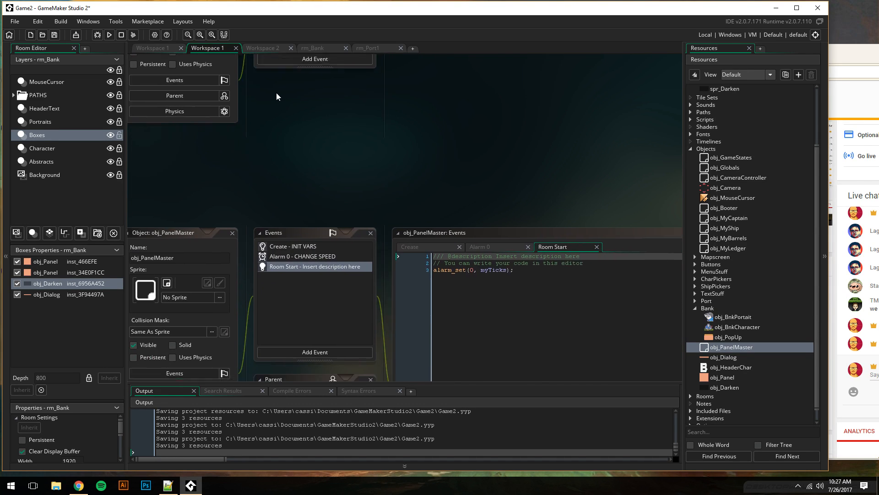
{"action": "middle_click_drag", "start_coordinate": [273, 88], "coordinate": [331, 265]}
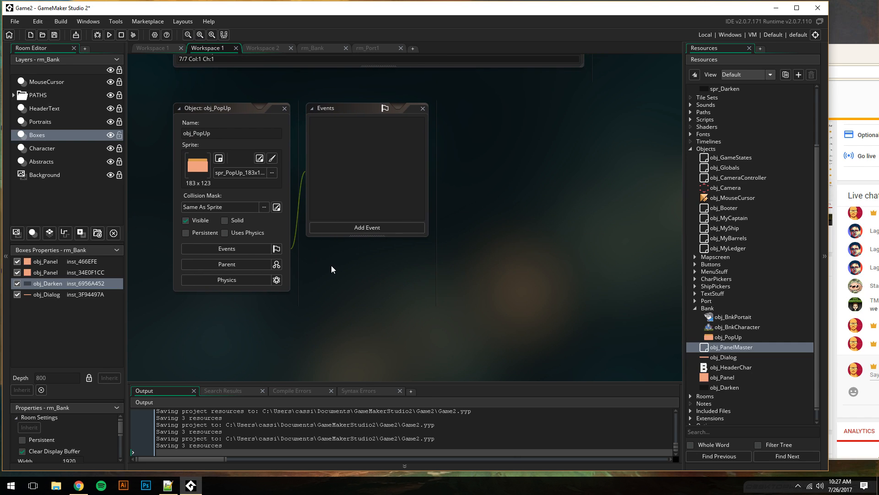
{"action": "middle_click_drag", "start_coordinate": [438, 235], "coordinate": [346, 204]}
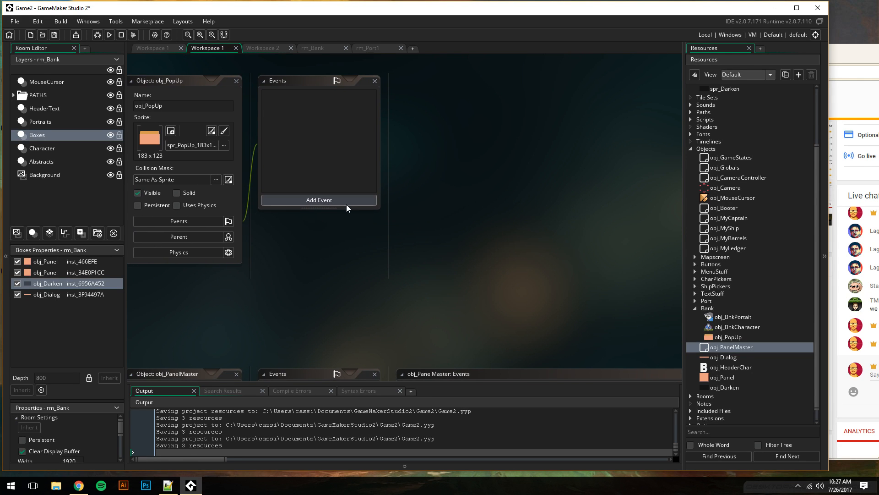
{"action": "middle_click_drag", "start_coordinate": [328, 262], "coordinate": [336, 215]}
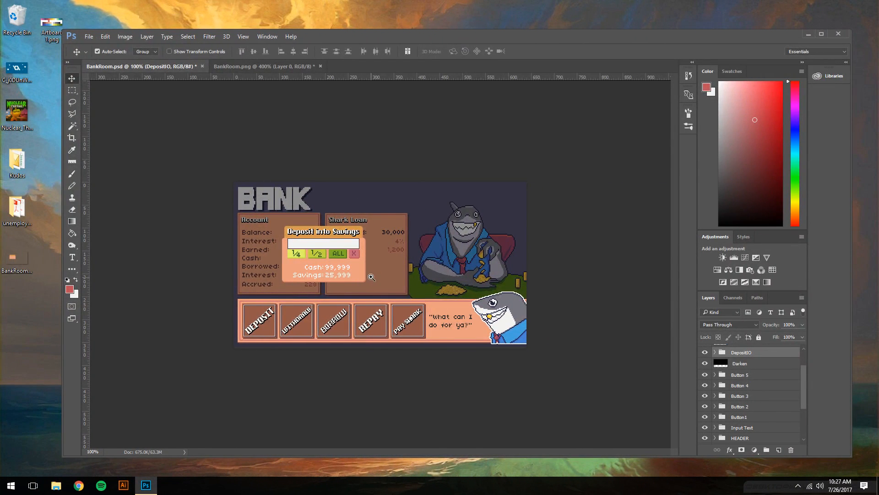
{"action": "scroll", "coordinate": [369, 278], "scroll_direction": "up", "scroll_amount": 1, "text": "alt"}
{"action": "left_click_drag", "start_coordinate": [304, 319], "coordinate": [292, 329]}
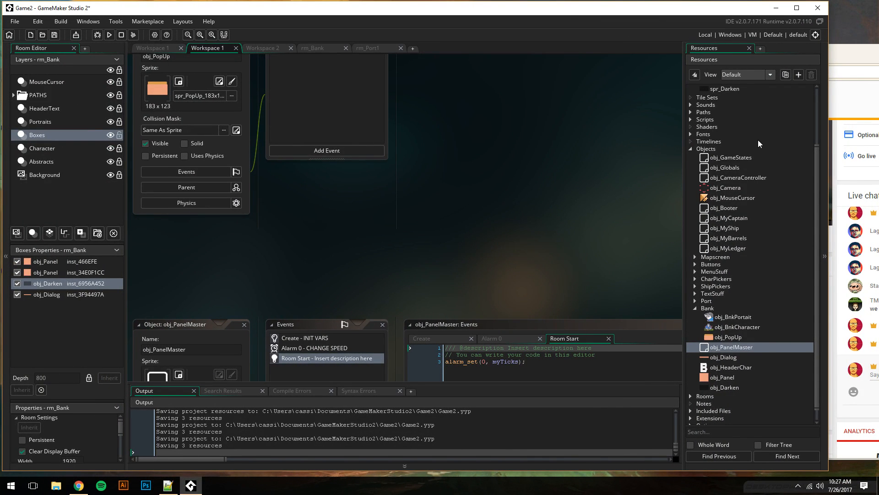
Open the rm_Bank room in GameMaker Studio 2, then expand and unlock its PATHS layer folder
{"action": "left_click", "coordinate": [319, 48]}
{"action": "left_click", "coordinate": [21, 95]}
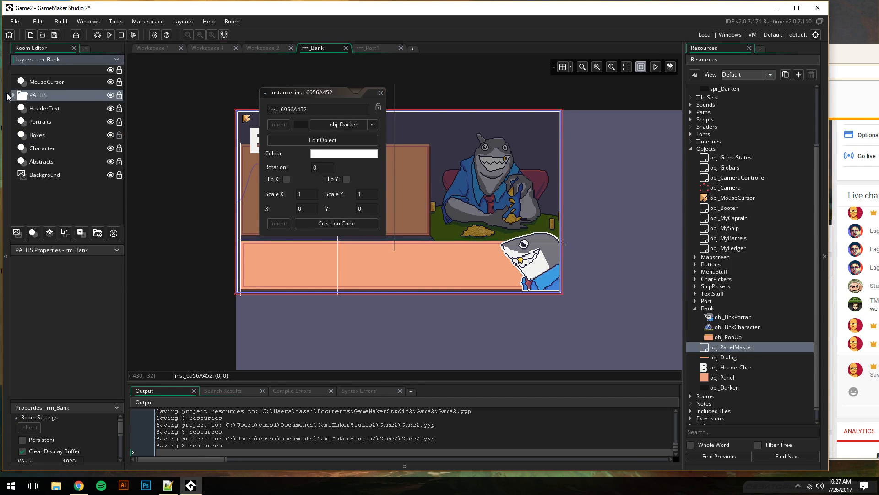
{"action": "left_click", "coordinate": [12, 95]}
{"action": "left_click", "coordinate": [69, 110]}
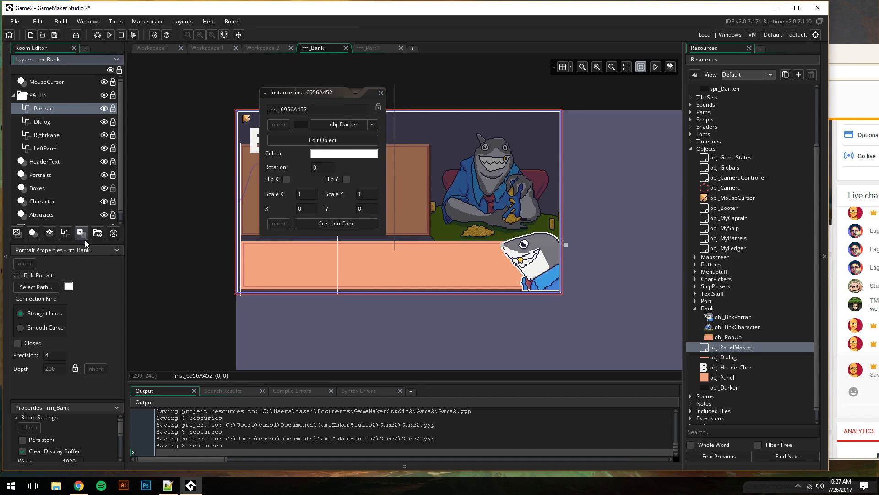
{"action": "left_click", "coordinate": [64, 237]}
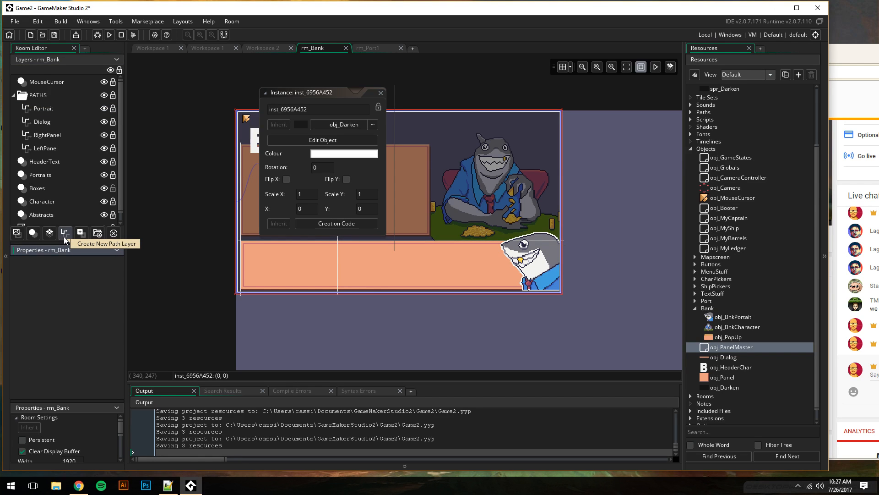
{"action": "left_click", "coordinate": [64, 107]}
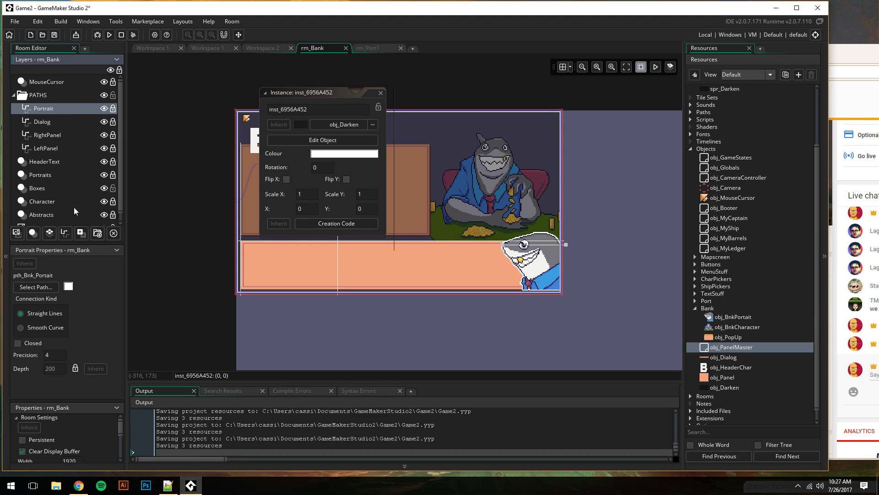
Add a path layer named Transaction inside the PATHS folder and close the obj_Darken instance window
{"action": "left_click", "coordinate": [67, 234]}
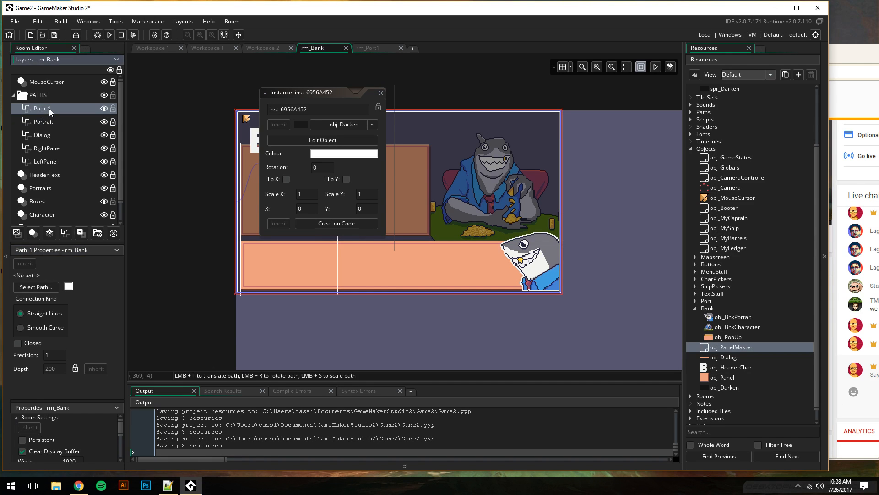
{"action": "type", "text": "TRa"}
{"action": "key", "text": "BackSpace"}
{"action": "type", "text": "ransaction"}
{"action": "key", "text": "Return"}
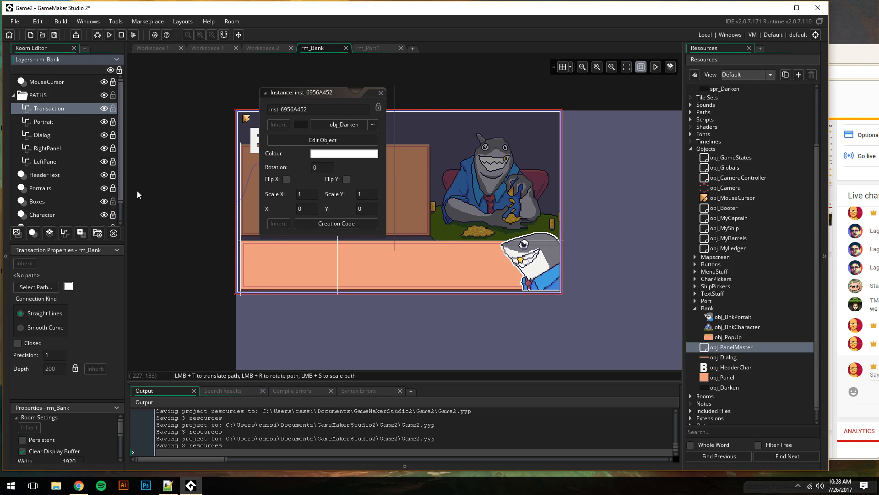
{"action": "left_click", "coordinate": [381, 92]}
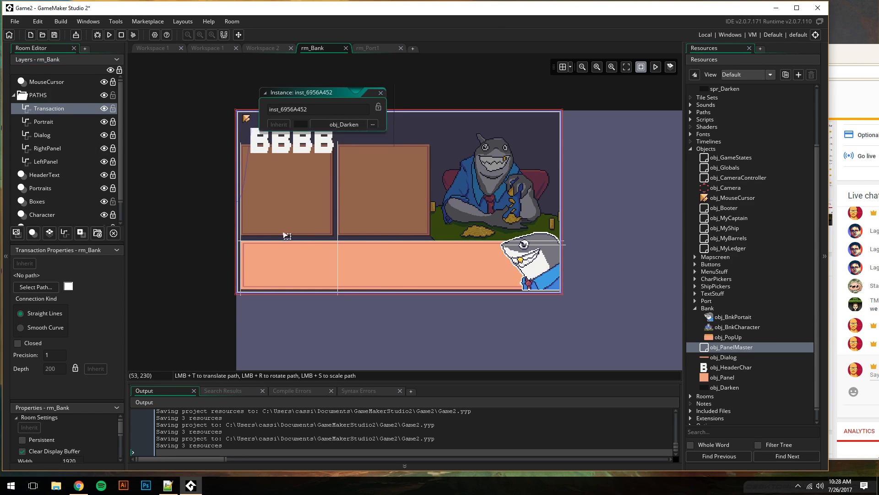
{"action": "scroll", "coordinate": [103, 196], "scroll_direction": "down", "scroll_amount": 1}
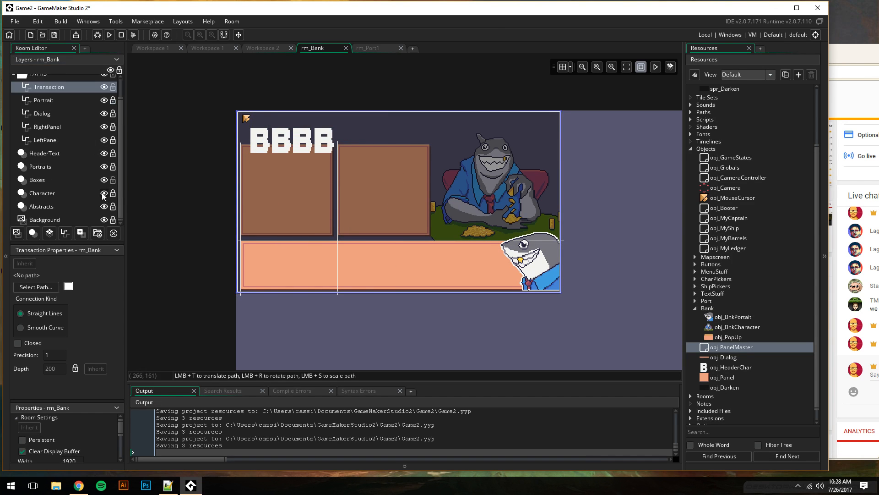
{"action": "scroll", "coordinate": [97, 180], "scroll_direction": "up", "scroll_amount": 1}
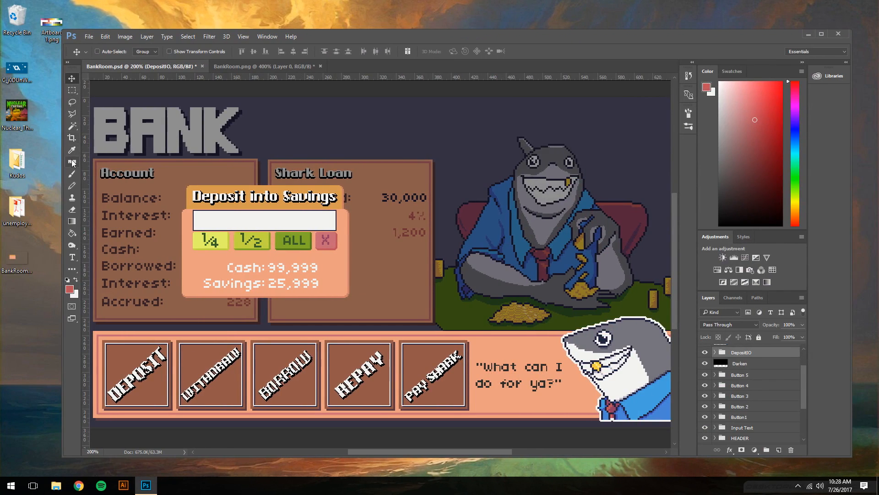
In Photoshop's BankRoom.psd, use the Ruler tool to measure the deposit pop-up's width and the horizontal distance from the canvas edge to its centre
{"action": "left_click", "coordinate": [72, 165]}
{"action": "left_click_drag", "start_coordinate": [192, 261], "coordinate": [261, 197]}
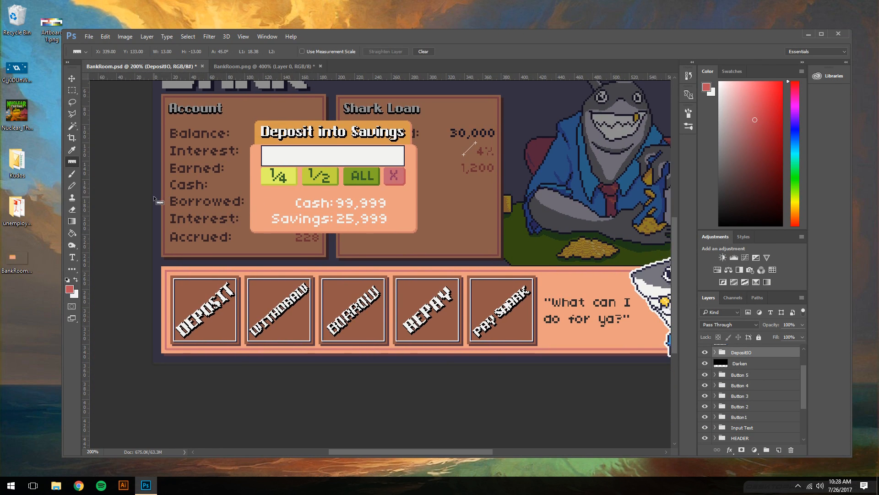
{"action": "left_click_drag", "start_coordinate": [152, 201], "coordinate": [329, 230], "text": "shift"}
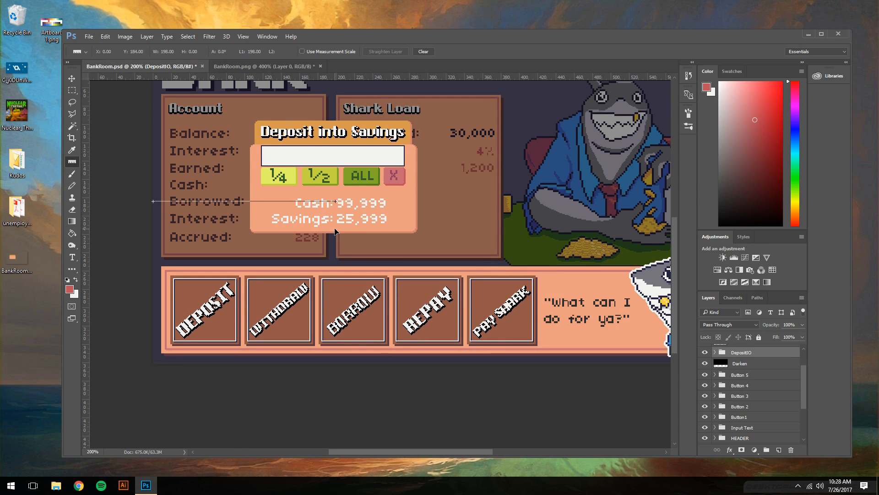
{"action": "left_click_drag", "start_coordinate": [335, 228], "coordinate": [335, 228], "text": "shift"}
{"action": "left_click_drag", "start_coordinate": [251, 185], "coordinate": [417, 201], "text": "shift"}
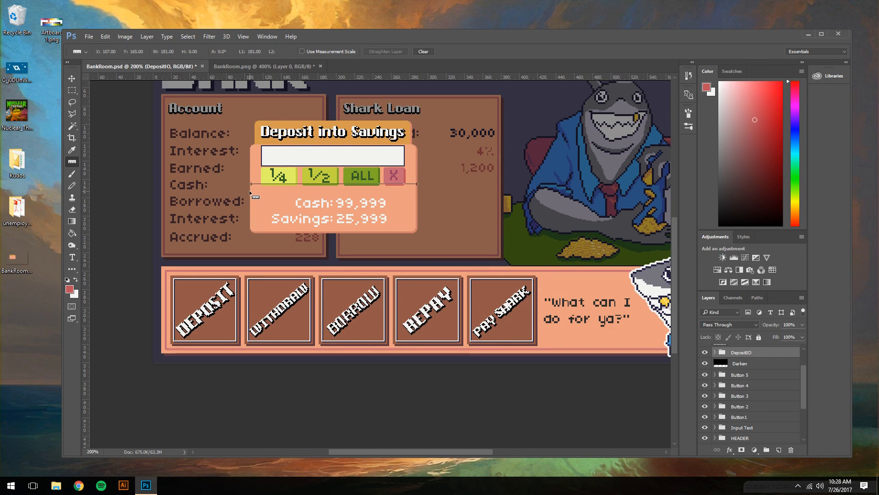
{"action": "left_click_drag", "start_coordinate": [250, 191], "coordinate": [333, 191]}
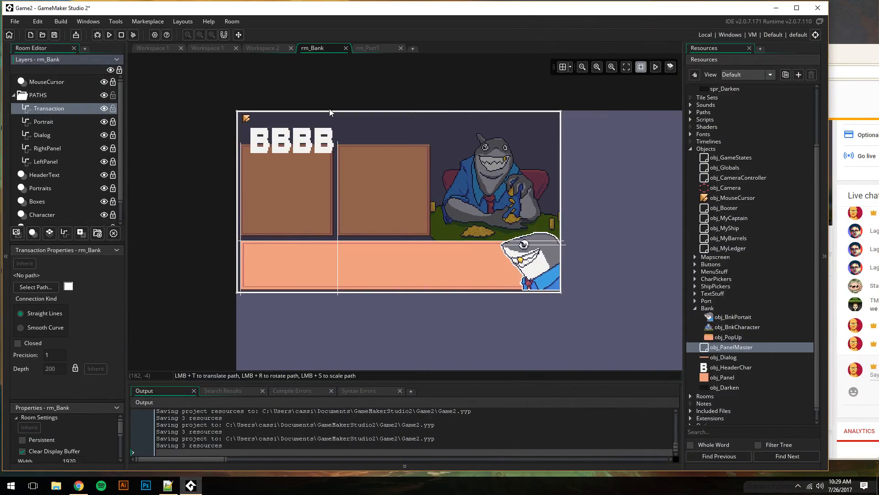
Check the pop-up sprite's size among GameMaker's Bank sprites, and measure the pop-up's centre position in the Photoshop mock-up
{"action": "scroll", "coordinate": [729, 196], "scroll_direction": "up", "scroll_amount": 3}
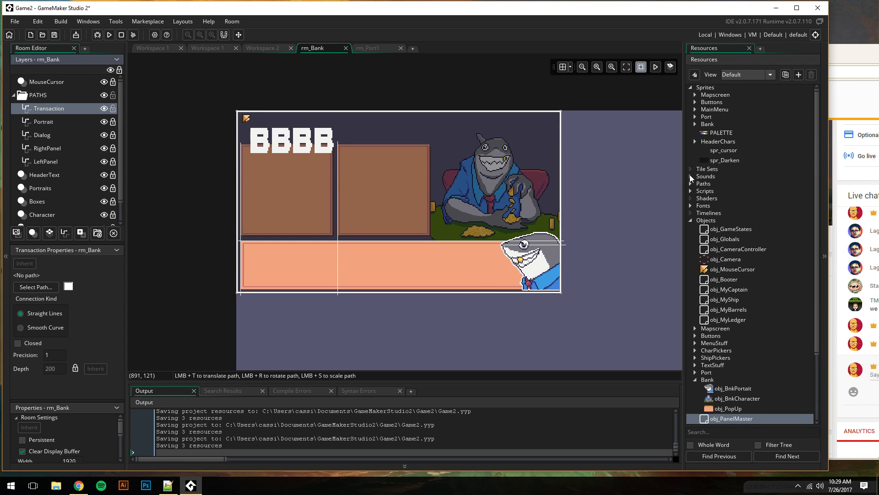
{"action": "left_click", "coordinate": [696, 125]}
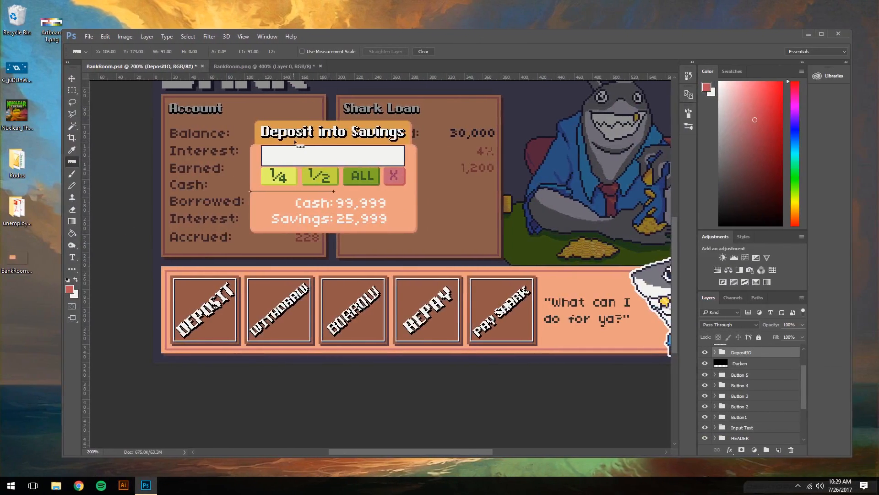
{"action": "left_click_drag", "start_coordinate": [334, 122], "coordinate": [356, 176]}
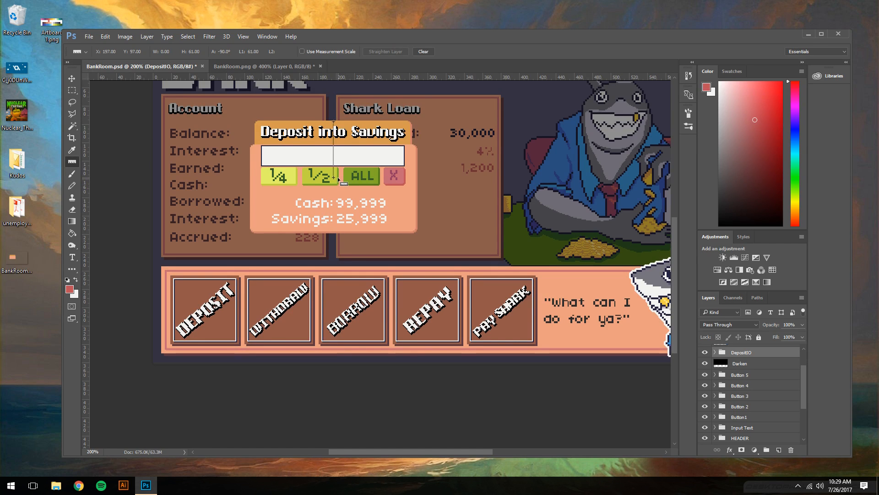
{"action": "left_click_drag", "start_coordinate": [334, 179], "coordinate": [152, 187]}
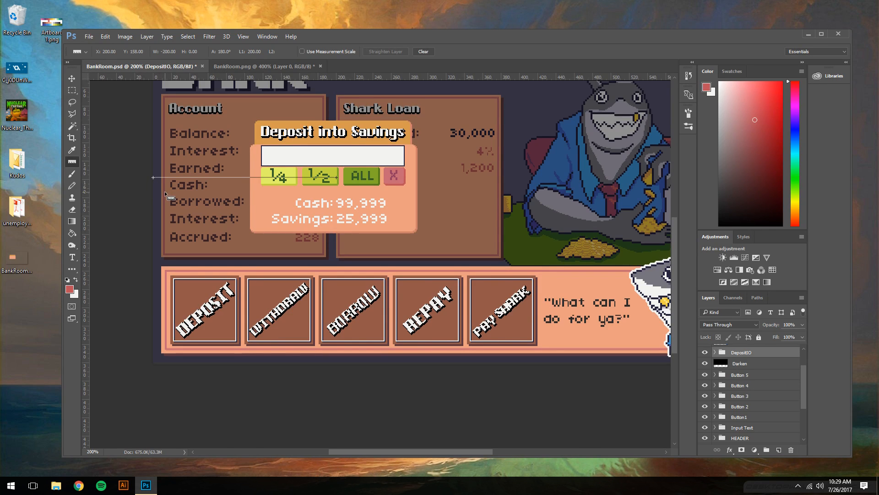
Return to rm_Bank in GameMaker Studio 2 and try to create a new path for the Transaction layer
{"action": "key", "text": "ctrl+super+Left"}
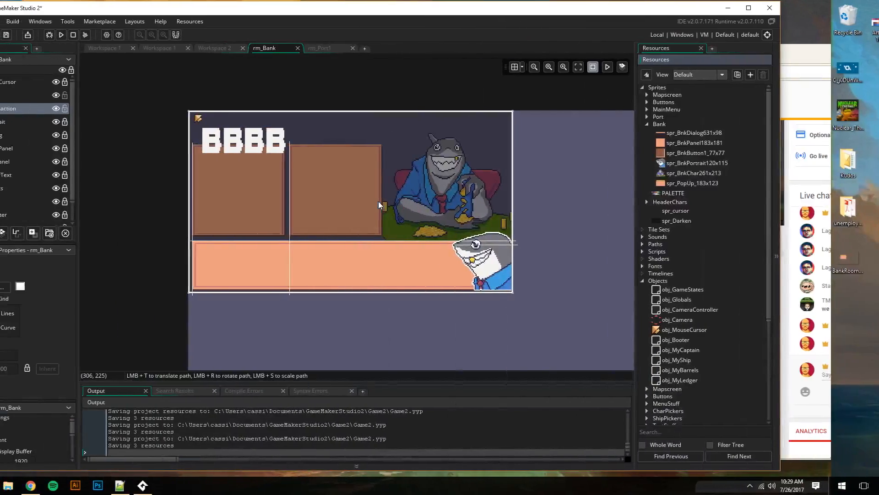
{"action": "scroll", "coordinate": [359, 275], "scroll_direction": "up", "scroll_amount": 5}
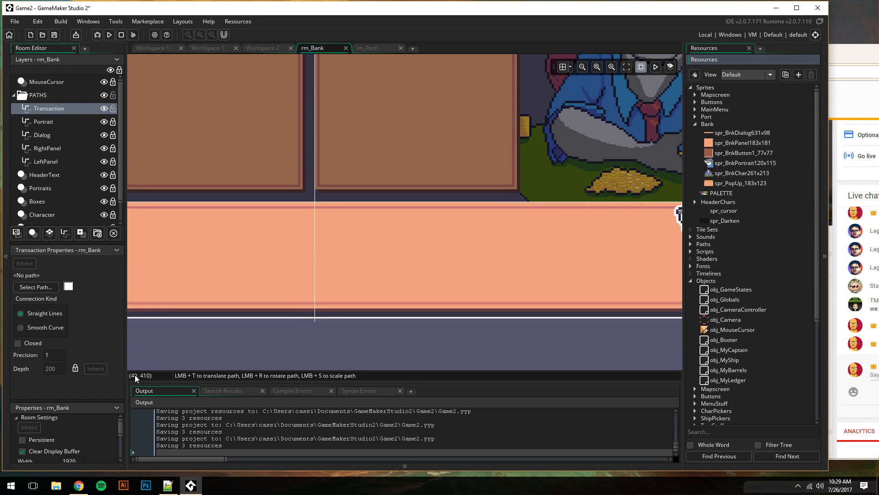
{"action": "left_click", "coordinate": [318, 263]}
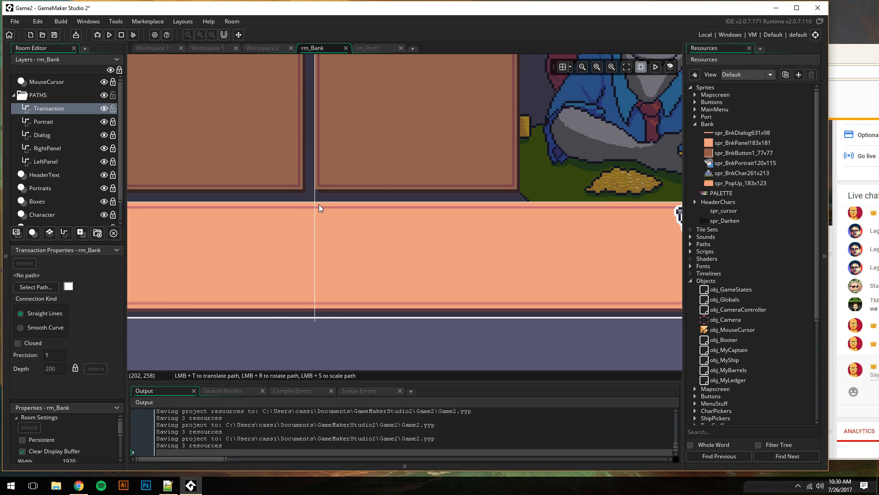
{"action": "left_click", "coordinate": [51, 289]}
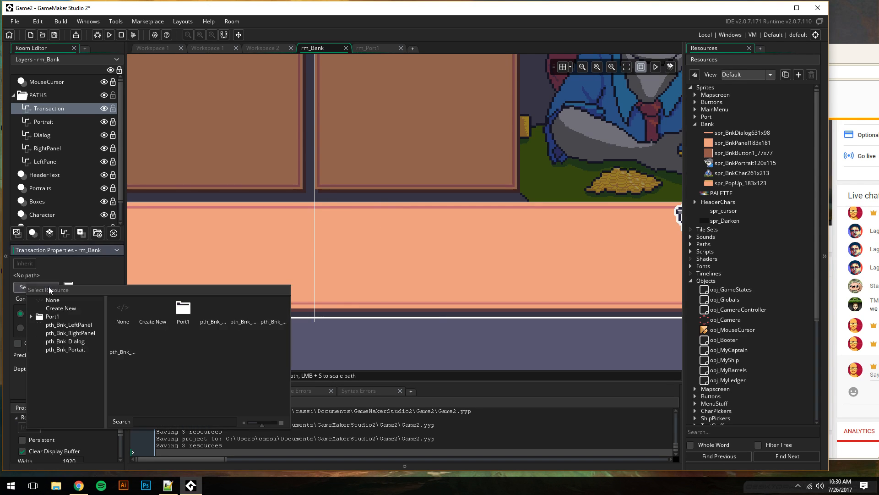
{"action": "left_click", "coordinate": [56, 310]}
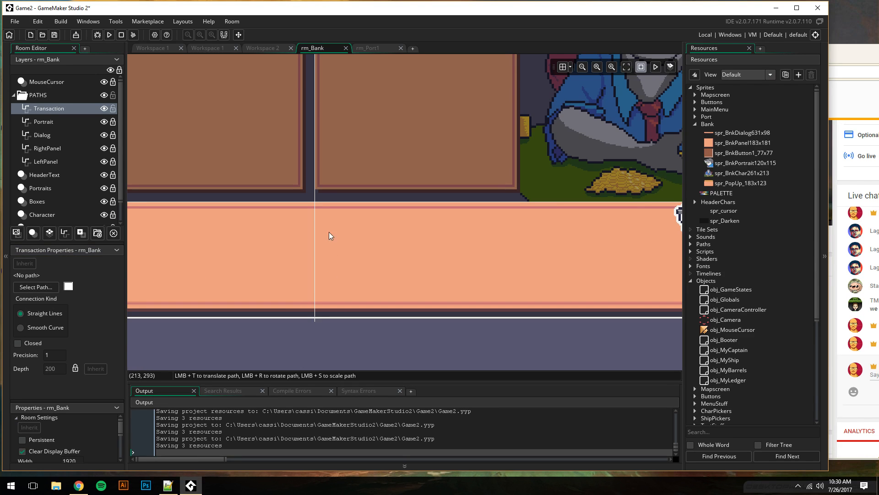
{"action": "left_click", "coordinate": [45, 288]}
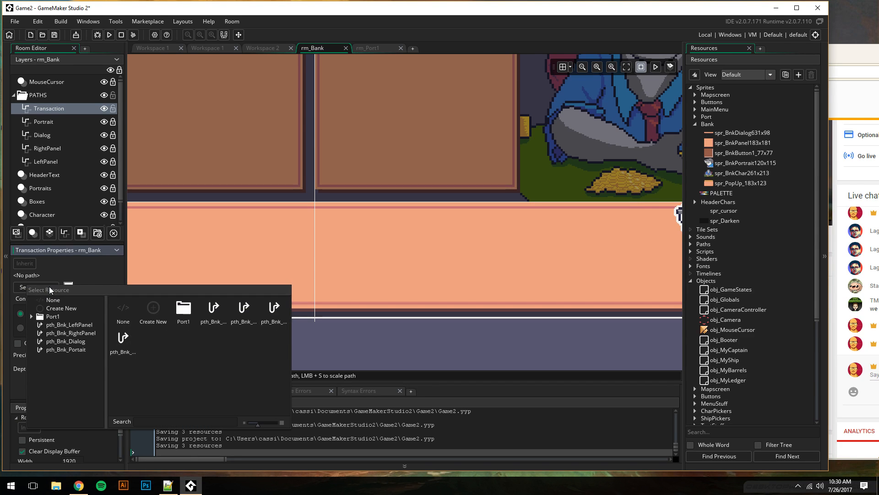
{"action": "left_click", "coordinate": [42, 314]}
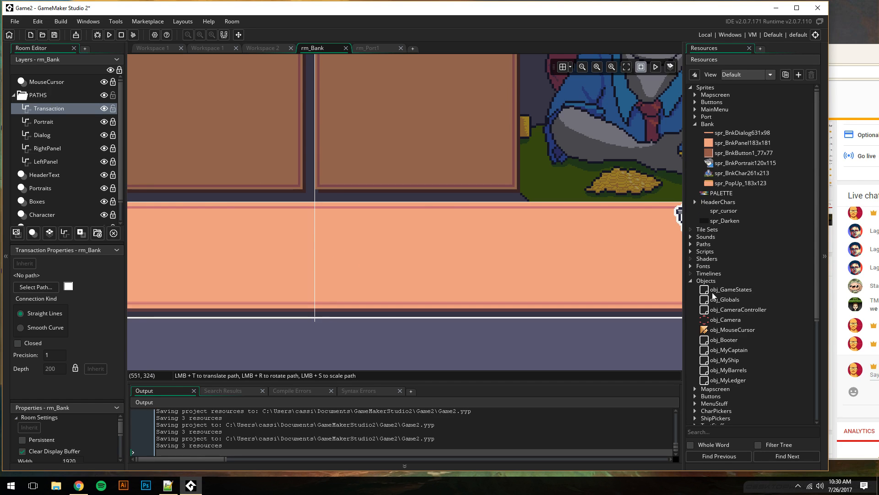
Collapse the Sprites and Objects groups in the resource tree and expand Paths
{"action": "left_click", "coordinate": [695, 125]}
{"action": "left_click", "coordinate": [690, 87]}
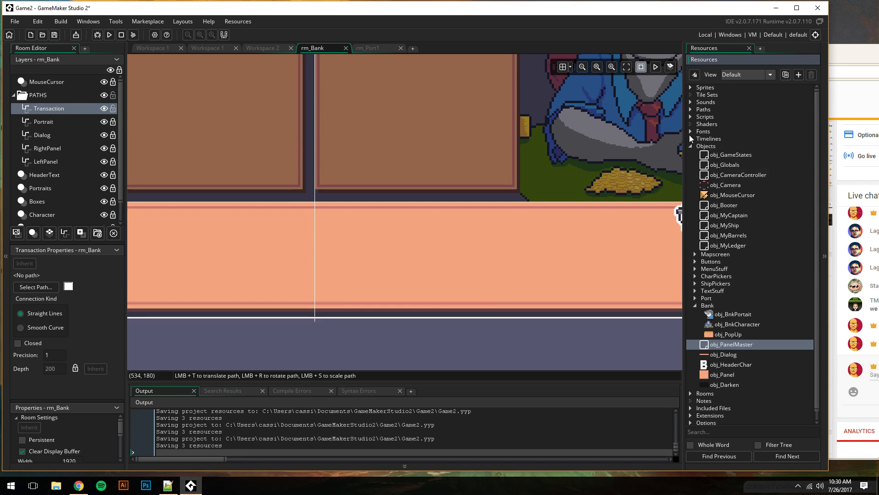
{"action": "left_click", "coordinate": [691, 146]}
{"action": "left_click", "coordinate": [690, 110]}
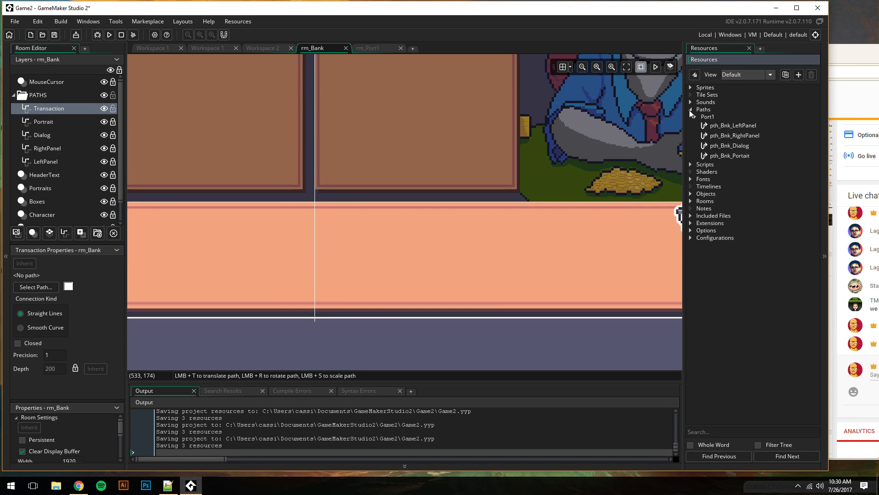
{"action": "right_click", "coordinate": [702, 109]}
{"action": "left_click", "coordinate": [710, 113]}
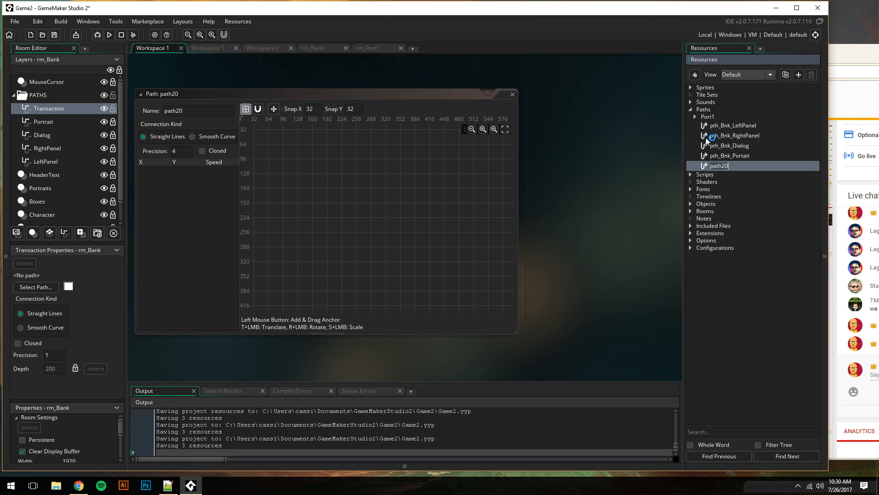
{"action": "key", "text": "Delete"}
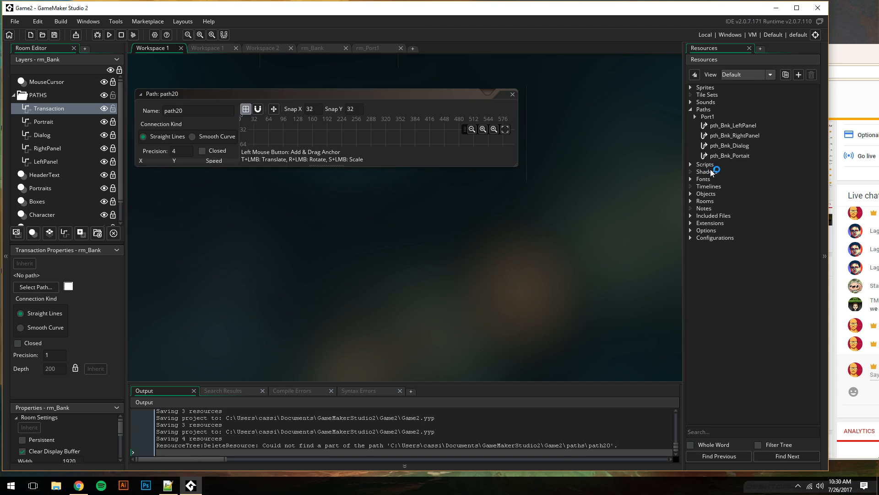
{"action": "left_click", "coordinate": [312, 47]}
{"action": "left_click", "coordinate": [706, 111]}
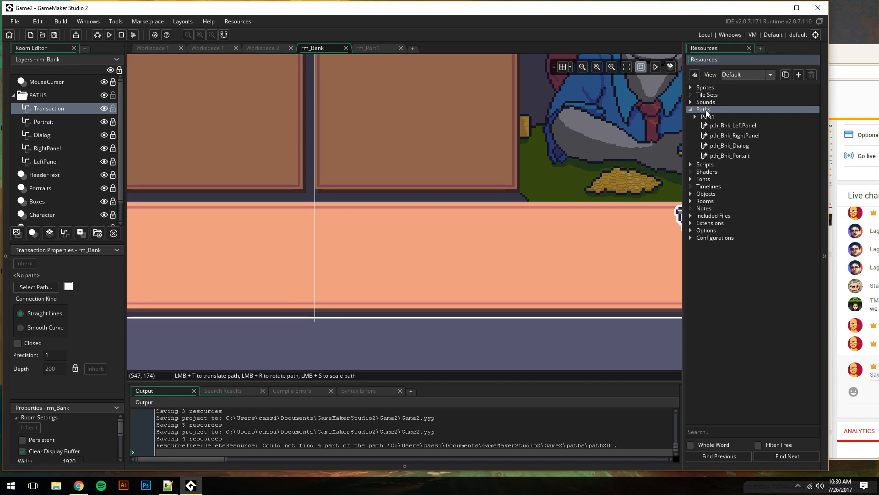
{"action": "left_click_drag", "start_coordinate": [706, 112], "coordinate": [356, 266]}
{"action": "left_click", "coordinate": [28, 285]}
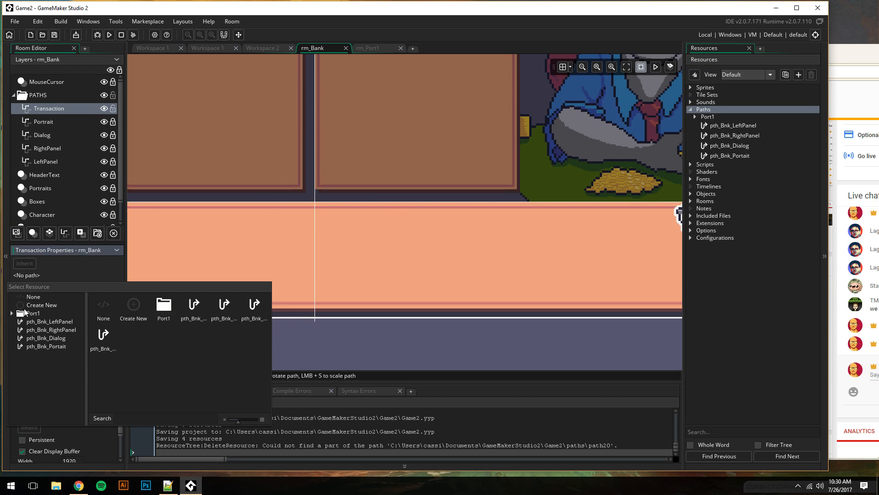
{"action": "key", "text": "Escape"}
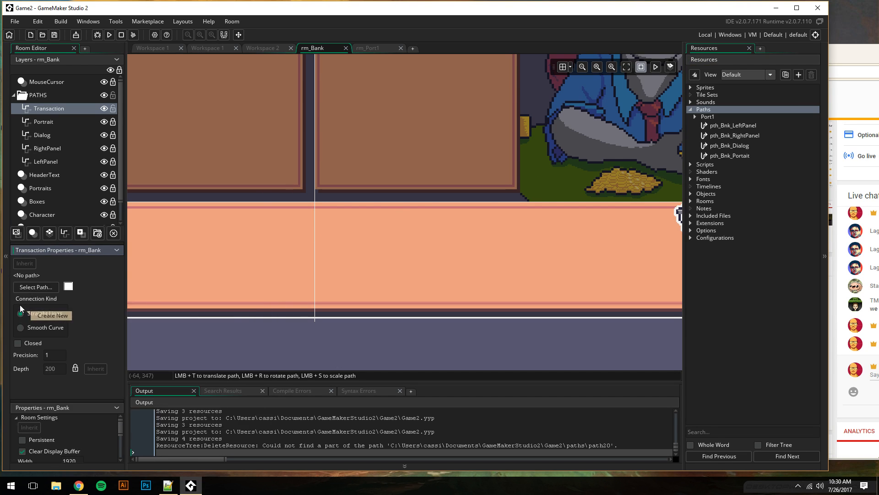
Create a new path for the Transaction layer and place its first point at about (201, 322) in rm_Bank
{"action": "left_click", "coordinate": [51, 287]}
{"action": "left_click", "coordinate": [150, 307]}
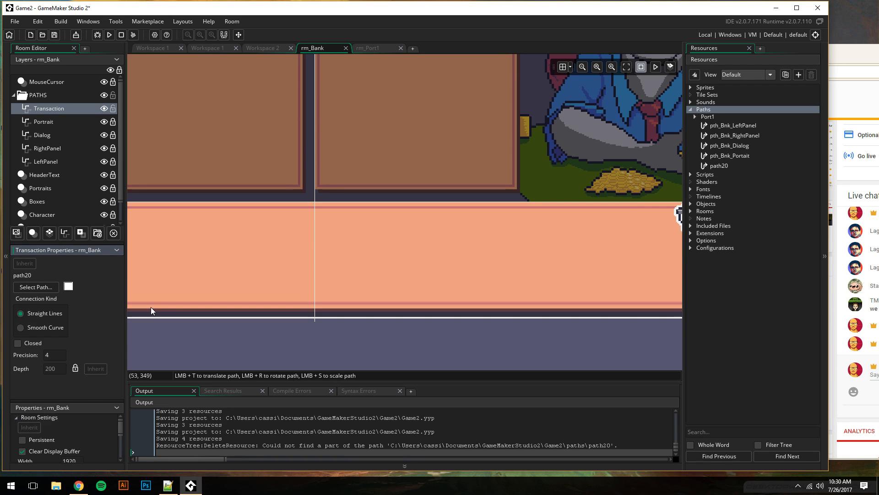
{"action": "left_click", "coordinate": [367, 342]}
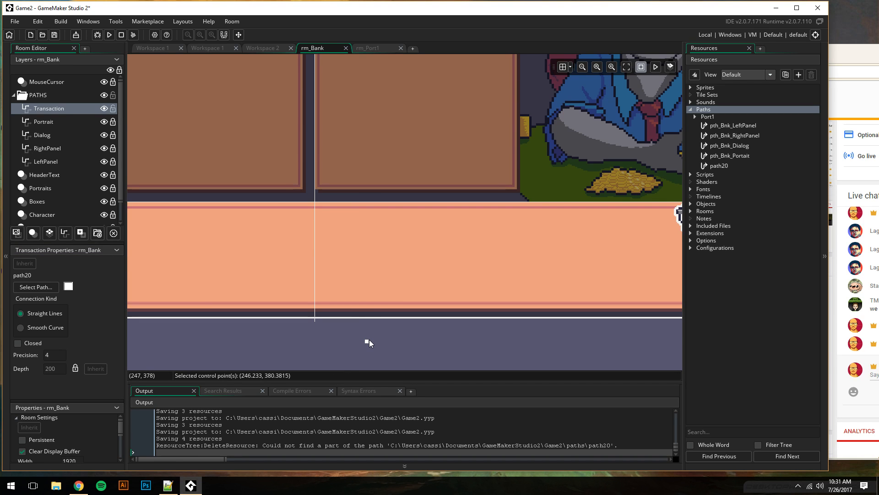
{"action": "left_click_drag", "start_coordinate": [366, 340], "coordinate": [317, 274]}
{"action": "scroll", "coordinate": [310, 205], "scroll_direction": "up", "scroll_amount": 4}
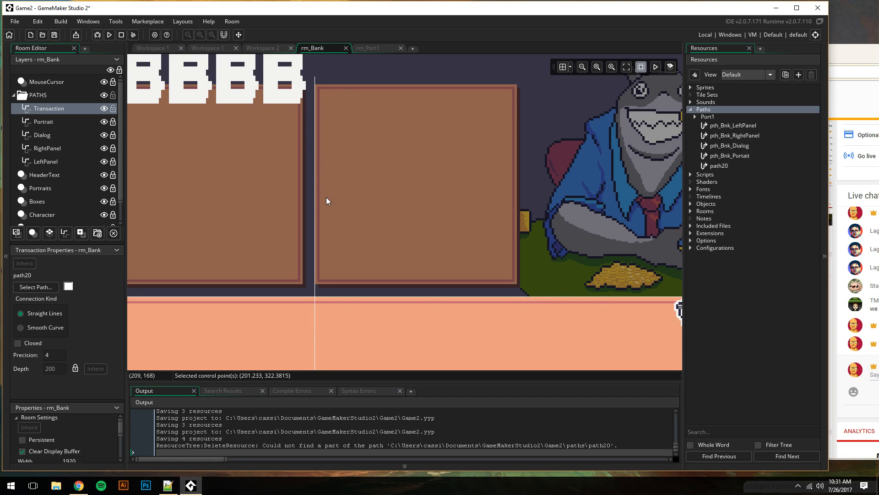
Check the deposit pop-up's position in the Photoshop mock-up, and add a second point above the path's start in GameMaker's rm_Bank
{"action": "key", "text": "alt+Tab"}
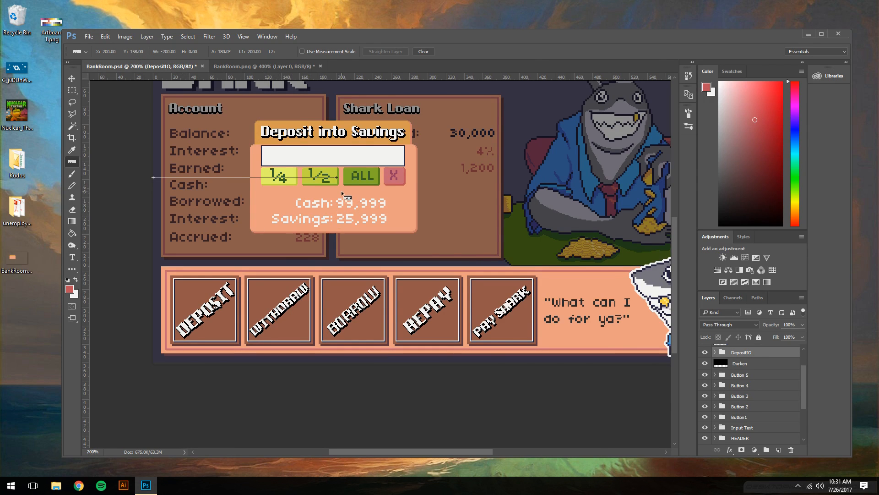
{"action": "key", "text": "alt+Tab"}
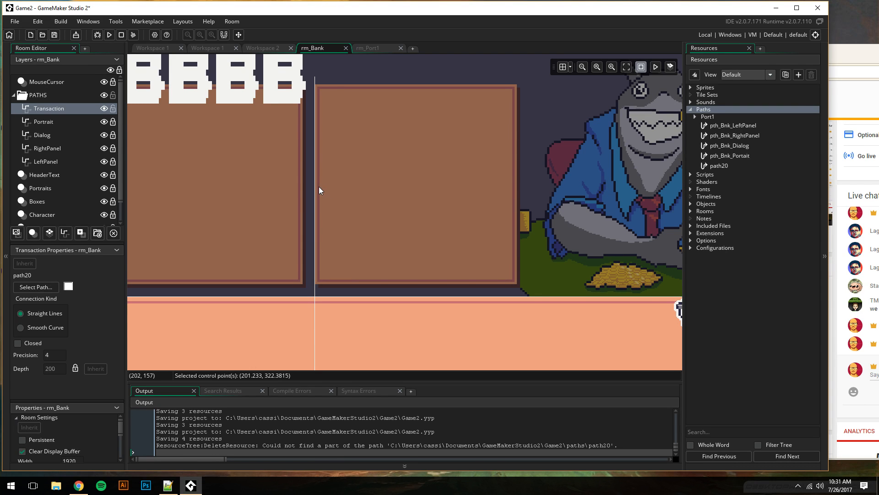
{"action": "left_click_drag", "start_coordinate": [317, 187], "coordinate": [316, 189]}
{"action": "left_click_drag", "start_coordinate": [318, 186], "coordinate": [327, 167]}
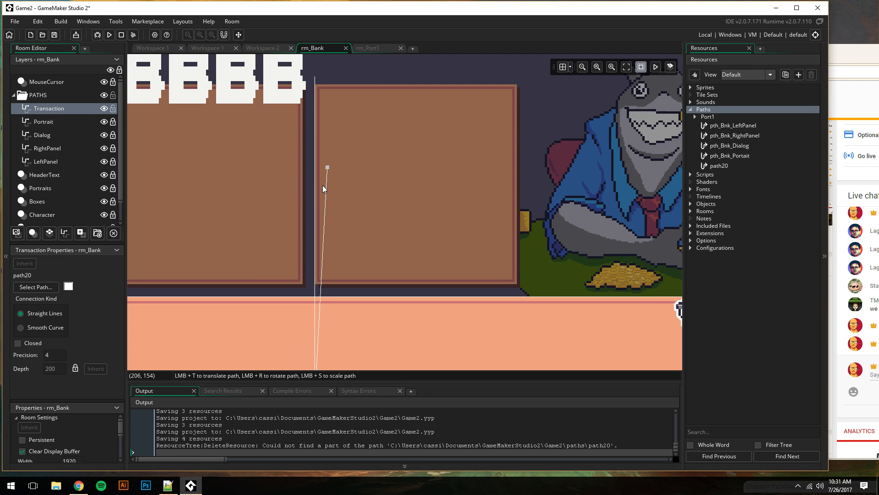
Insert a third point at about (201, 164) on the path and roughly line up the upper points above the start
{"action": "left_click", "coordinate": [316, 194]}
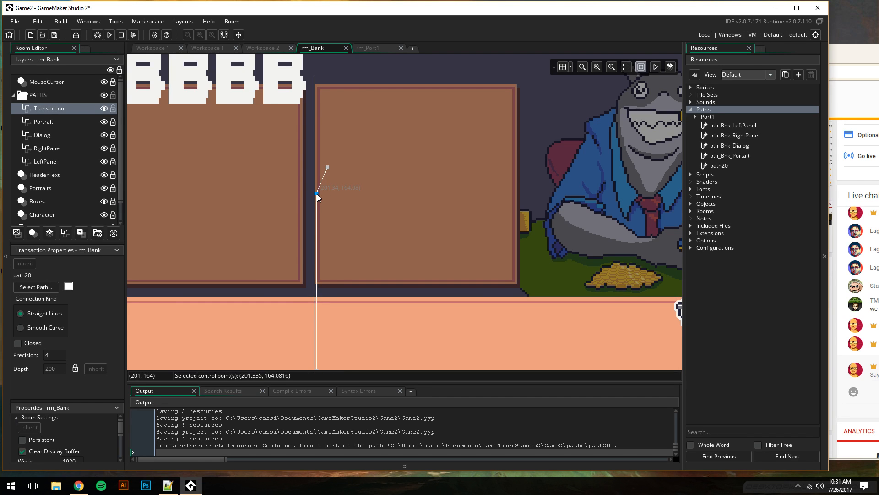
{"action": "mouse_move", "coordinate": [317, 193]}
{"action": "left_mouse_down"}
{"action": "mouse_move", "coordinate": [334, 176]}
{"action": "mouse_move", "coordinate": [318, 195]}
{"action": "mouse_move", "coordinate": [316, 177]}
{"action": "left_mouse_up"}
{"action": "left_click", "coordinate": [328, 167]}
{"action": "left_click", "coordinate": [334, 176]}
{"action": "scroll", "coordinate": [357, 257], "scroll_direction": "down", "scroll_amount": 3}
{"action": "scroll", "coordinate": [355, 243], "scroll_direction": "up", "scroll_amount": 2}
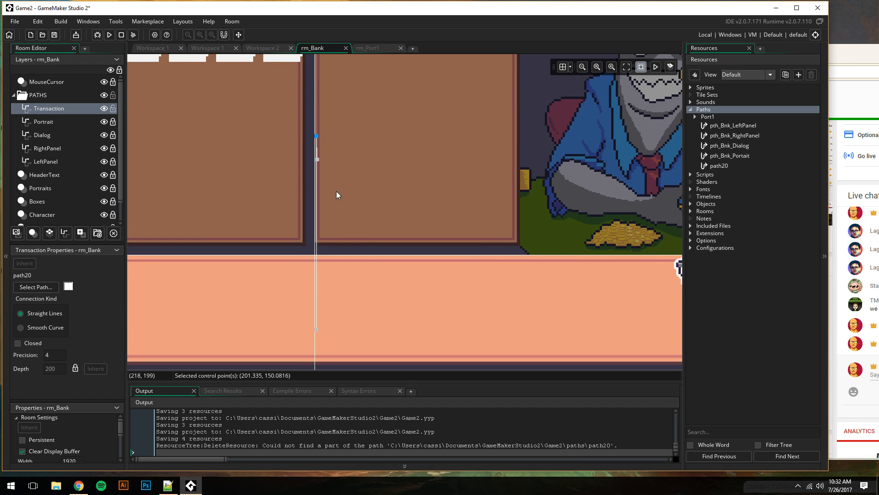
{"action": "scroll", "coordinate": [336, 182], "scroll_direction": "up", "scroll_amount": 3, "text": "ctrl"}
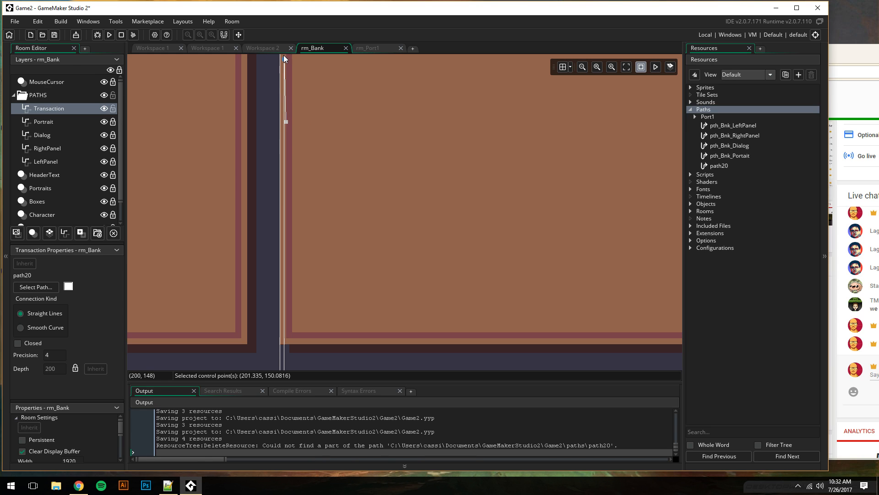
{"action": "left_click_drag", "start_coordinate": [286, 59], "coordinate": [293, 65]}
Set the room's grid spacing to 1 in both X and Y
{"action": "left_click", "coordinate": [571, 66]}
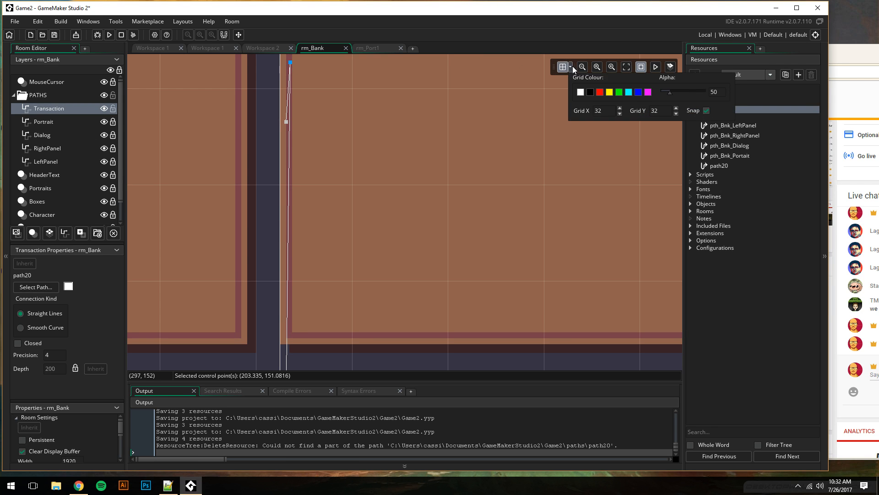
{"action": "double_click", "coordinate": [597, 111]}
{"action": "type", "text": "1"}
{"action": "double_click", "coordinate": [649, 111]}
{"action": "type", "text": "1"}
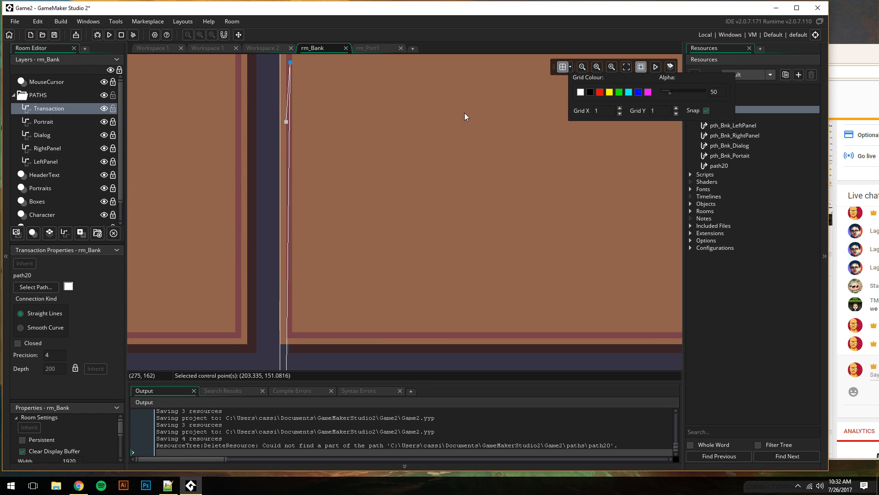
Snap the two upper path points to the grid, one of them at (201, 170), and move the start point to (200, 322)
{"action": "left_click_drag", "start_coordinate": [290, 61], "coordinate": [281, 70]}
{"action": "left_click_drag", "start_coordinate": [286, 123], "coordinate": [286, 122]}
{"action": "scroll", "coordinate": [310, 187], "scroll_direction": "down", "scroll_amount": 5}
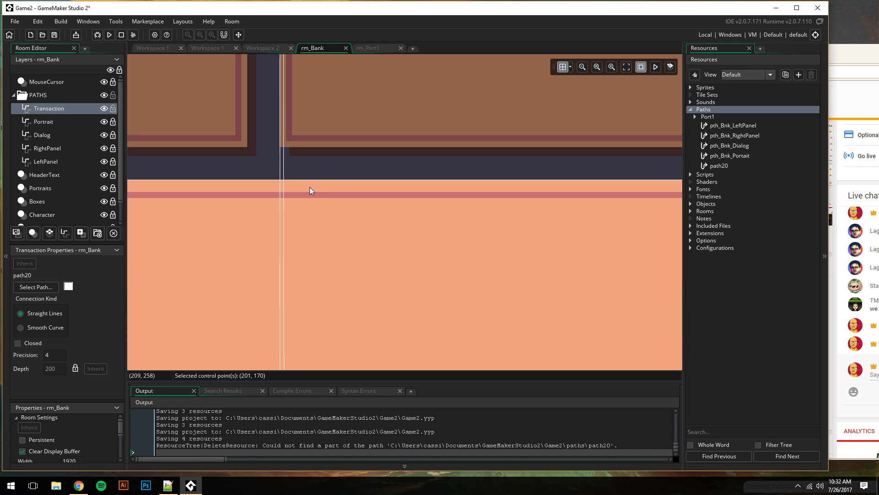
{"action": "scroll", "coordinate": [310, 187], "scroll_direction": "down", "scroll_amount": 9}
{"action": "scroll", "coordinate": [310, 186], "scroll_direction": "up", "scroll_amount": 5}
{"action": "left_click_drag", "start_coordinate": [285, 248], "coordinate": [283, 249]}
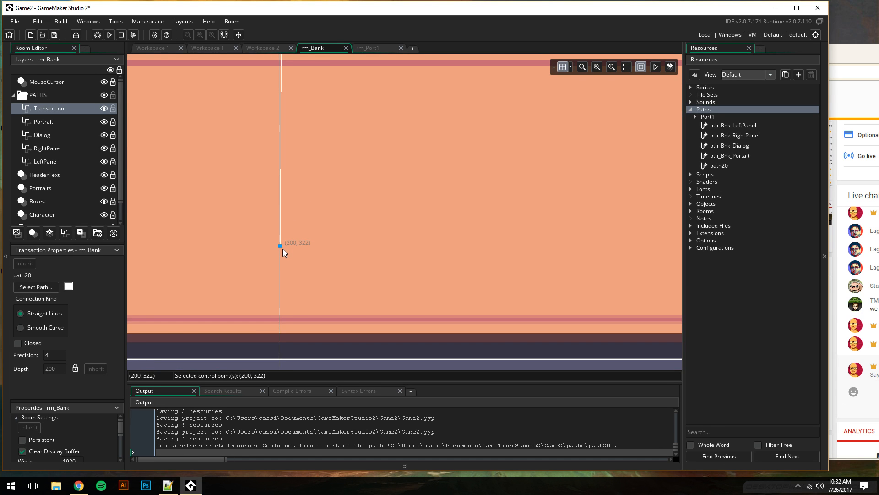
Align the two upper path points with the start point by moving them to (200, 170) and (200, 154)
{"action": "scroll", "coordinate": [309, 212], "scroll_direction": "up", "scroll_amount": 5}
{"action": "scroll", "coordinate": [297, 204], "scroll_direction": "up", "scroll_amount": 3}
{"action": "left_click_drag", "start_coordinate": [287, 222], "coordinate": [281, 221]}
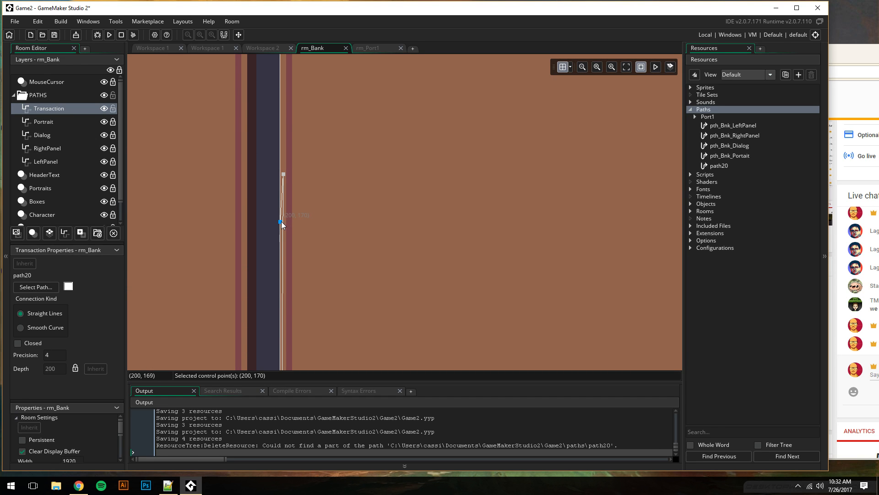
{"action": "left_click", "coordinate": [284, 174]}
{"action": "left_click_drag", "start_coordinate": [283, 174], "coordinate": [282, 175]}
{"action": "scroll", "coordinate": [334, 265], "scroll_direction": "down", "scroll_amount": 3}
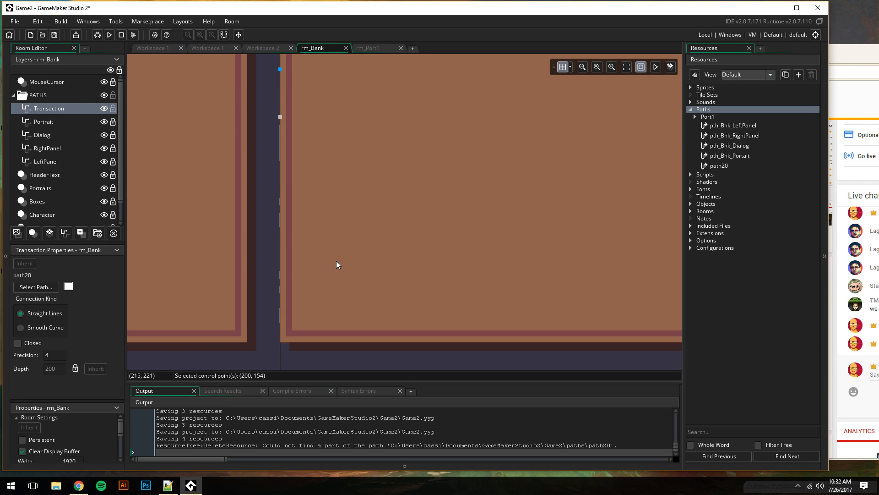
{"action": "scroll", "coordinate": [337, 261], "scroll_direction": "down", "scroll_amount": 2, "text": "ctrl"}
{"action": "scroll", "coordinate": [338, 262], "scroll_direction": "down", "scroll_amount": 3, "text": "ctrl"}
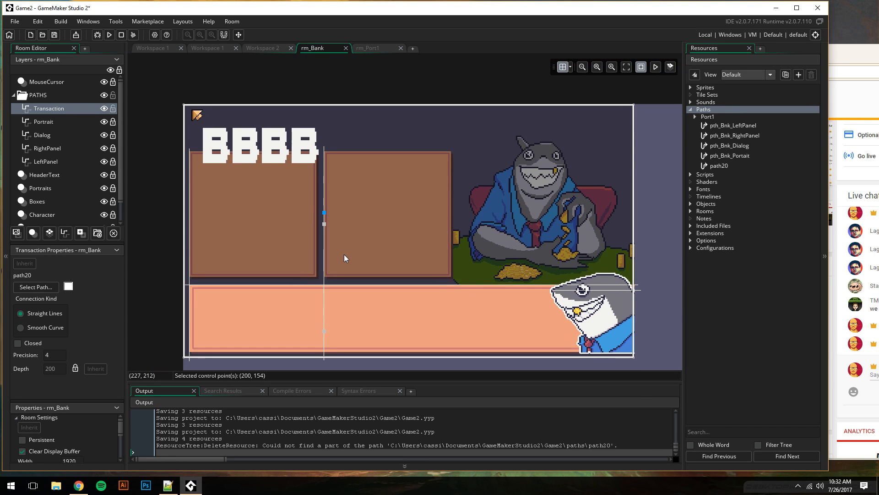
{"action": "mouse_move", "coordinate": [855, 57]}
{"action": "left_mouse_down"}
{"action": "mouse_move", "coordinate": [734, 42]}
{"action": "mouse_move", "coordinate": [855, 58]}
{"action": "left_mouse_up"}
{"action": "left_click_drag", "start_coordinate": [779, 55], "coordinate": [787, 52]}
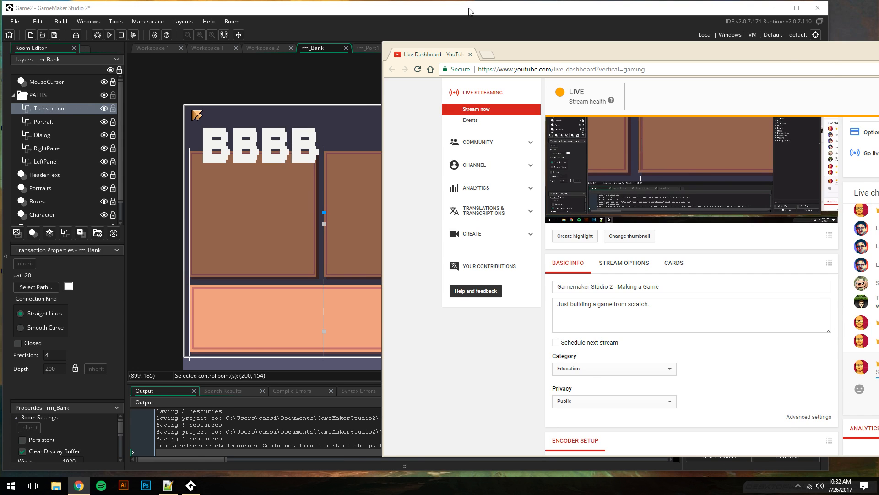
{"action": "left_click", "coordinate": [486, 150]}
Rename the new path resource as pth_Bnk_Transact
{"action": "left_click", "coordinate": [722, 167]}
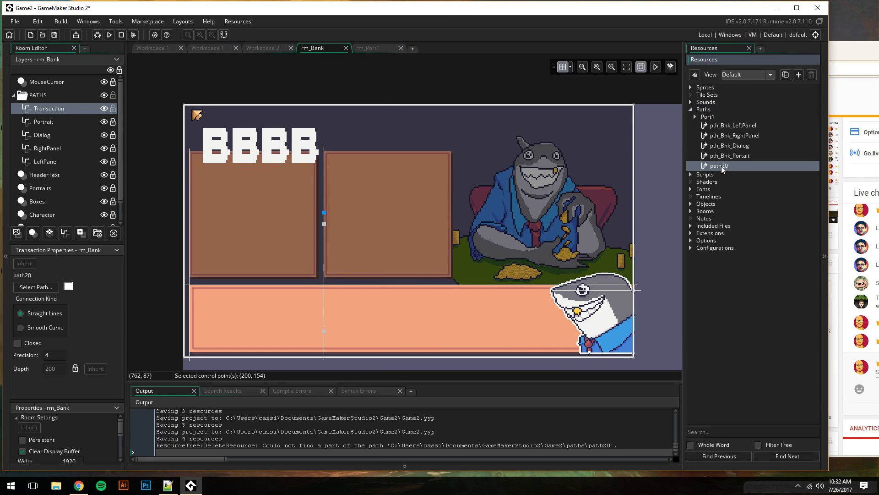
{"action": "type", "text": "pth_Trans"}
{"action": "key", "text": "BackSpace"}
{"action": "key", "text": "BackSpace"}
{"action": "key", "text": "BackSpace"}
{"action": "key", "text": "BackSpace"}
{"action": "key", "text": "BackSpace"}
{"action": "key", "text": "BackSpace"}
{"action": "key", "text": "BackSpace"}
{"action": "key", "text": "BackSpace"}
{"action": "type", "text": "Bnk"}
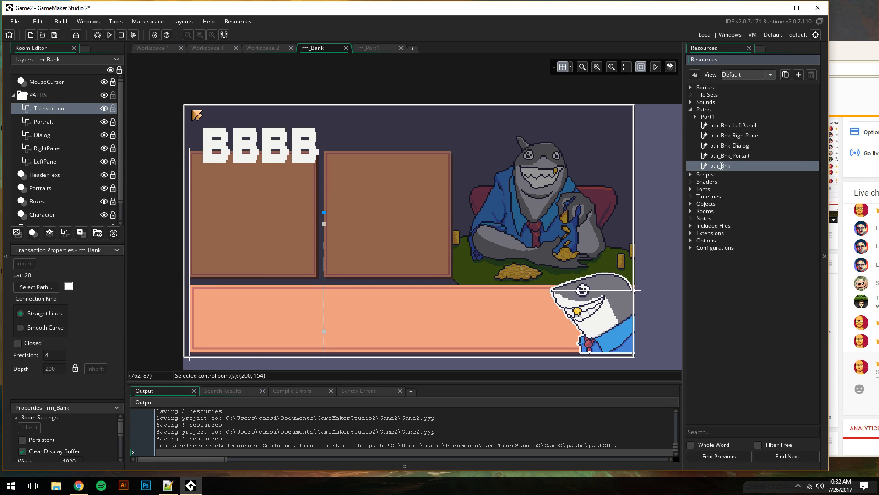
{"action": "type", "text": "_Transact"}
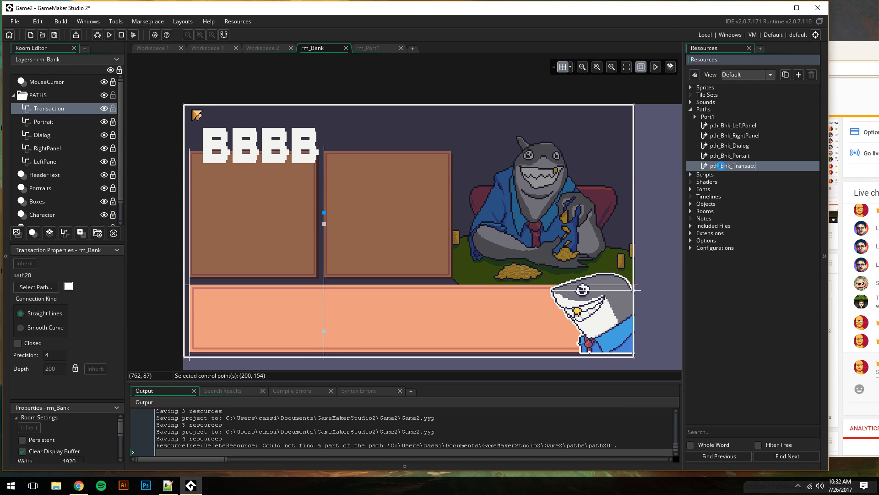
{"action": "key", "text": "Return"}
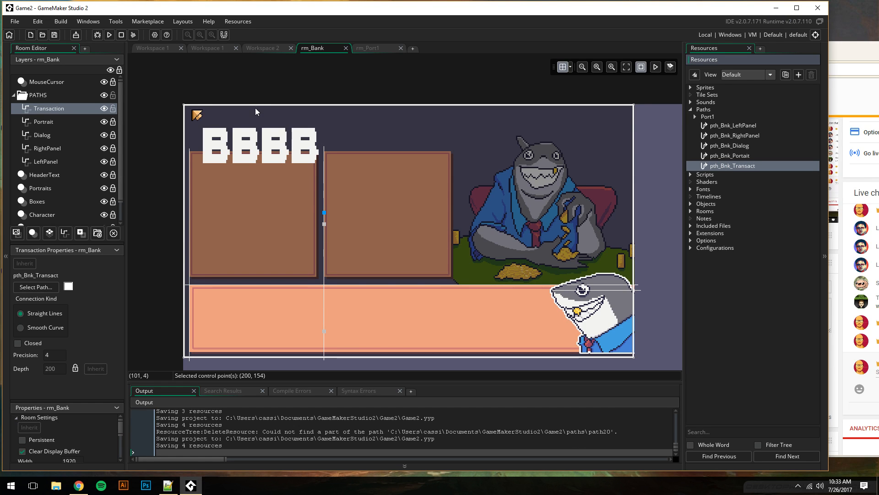
Return to the workspace with the obj_GameStates code, hide the resource tree and widen the editor window slightly
{"action": "left_click", "coordinate": [158, 52]}
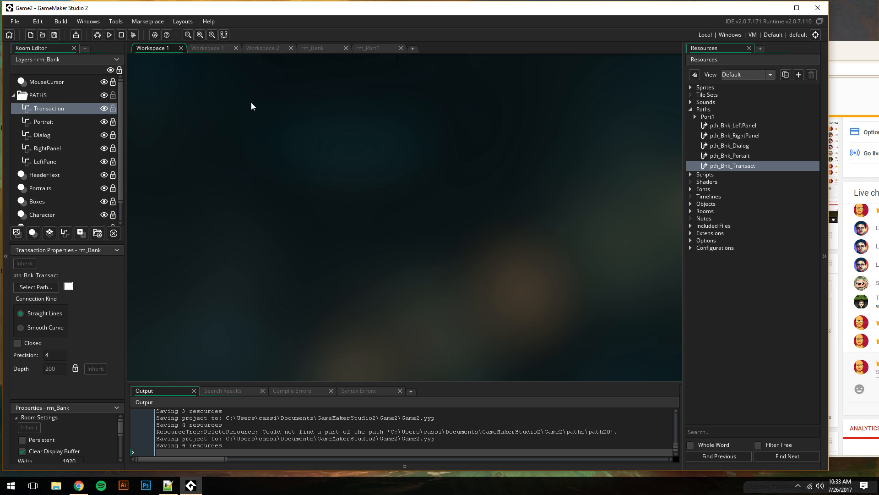
{"action": "middle_click_drag", "start_coordinate": [241, 123], "coordinate": [218, 297]}
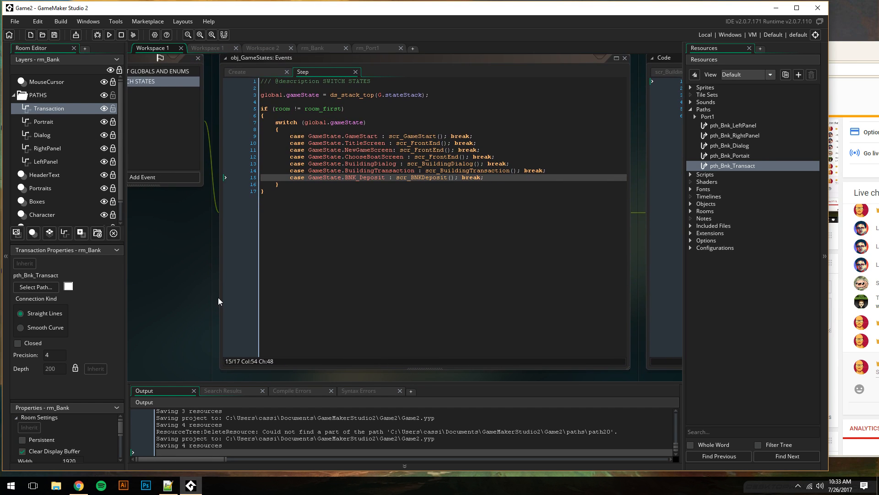
{"action": "scroll", "coordinate": [196, 255], "scroll_direction": "down", "scroll_amount": 3, "text": "ctrl"}
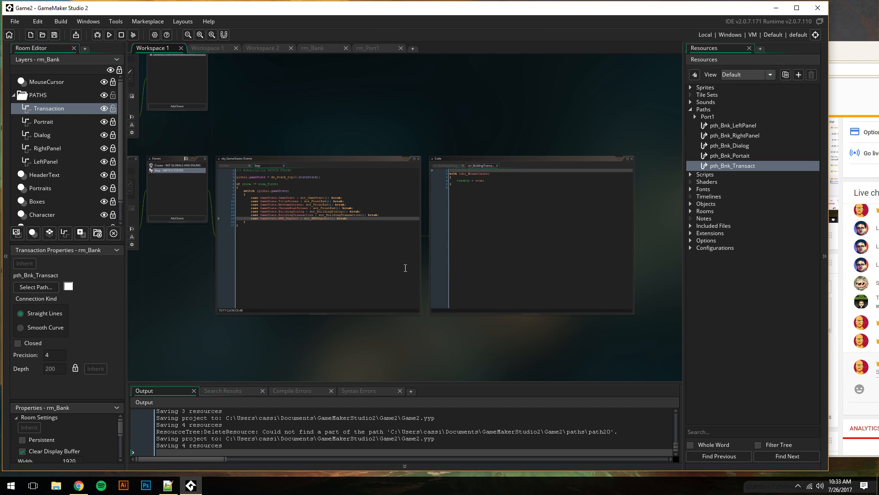
{"action": "left_click", "coordinate": [827, 236]}
{"action": "left_click_drag", "start_coordinate": [828, 236], "coordinate": [839, 237]}
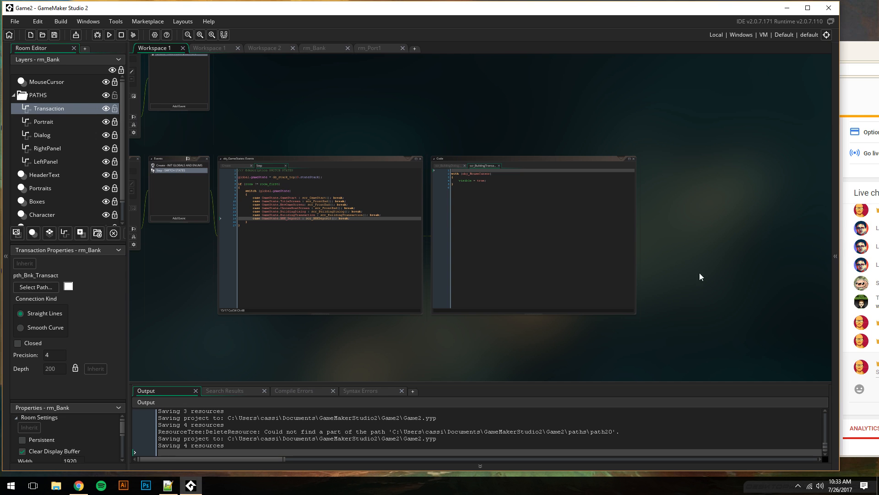
Switch to the workspace holding obj_PopUp and bring its object and event windows fully into view
{"action": "middle_click_drag", "start_coordinate": [254, 343], "coordinate": [361, 385]}
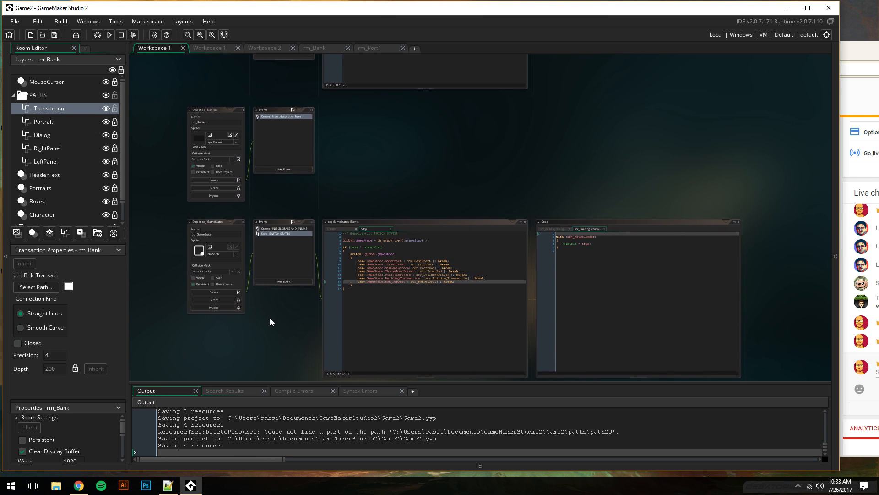
{"action": "left_click", "coordinate": [214, 49]}
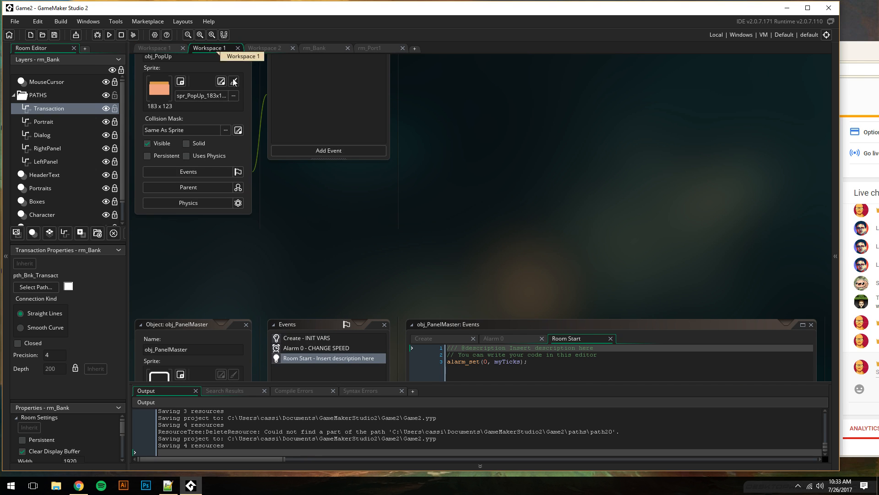
{"action": "middle_click_drag", "start_coordinate": [323, 218], "coordinate": [356, 278]}
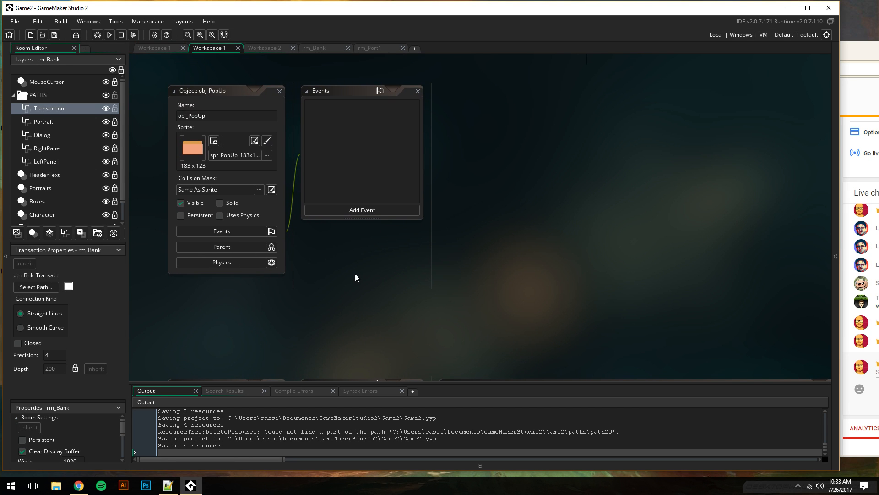
Close the separate obj_PopUp workspace and the obj_Darken windows, and open obj_PopUp from the Bank objects in the main workspace
{"action": "left_click", "coordinate": [238, 48]}
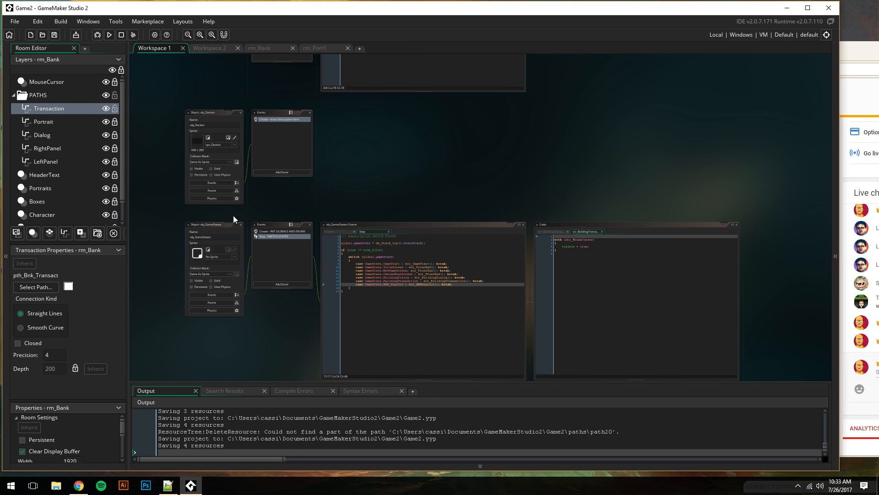
{"action": "left_click", "coordinate": [226, 226]}
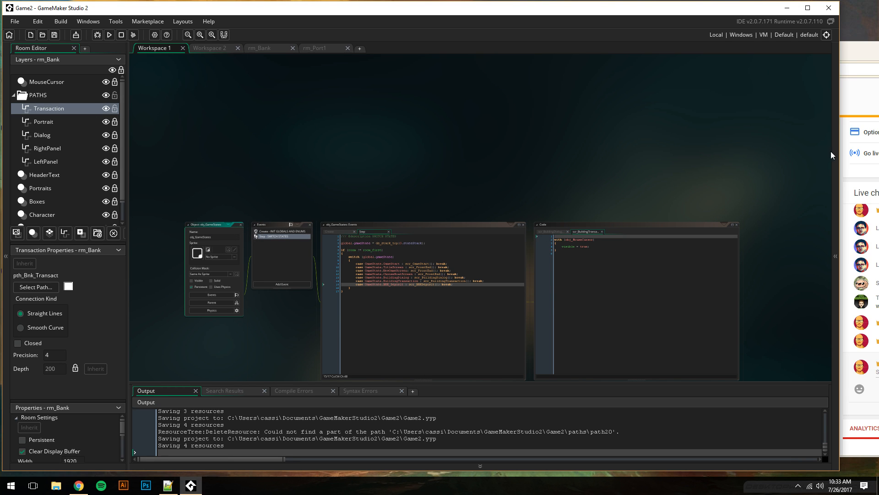
{"action": "left_click", "coordinate": [834, 178]}
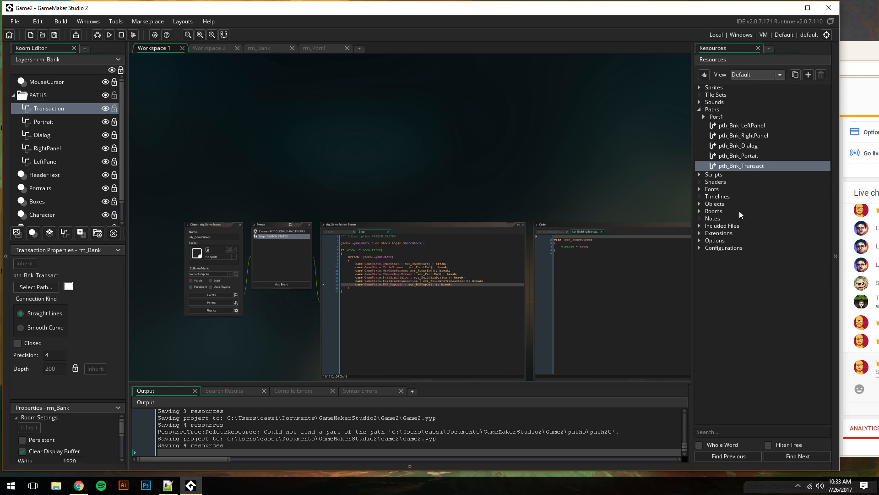
{"action": "left_click", "coordinate": [698, 109]}
{"action": "left_click", "coordinate": [699, 146]}
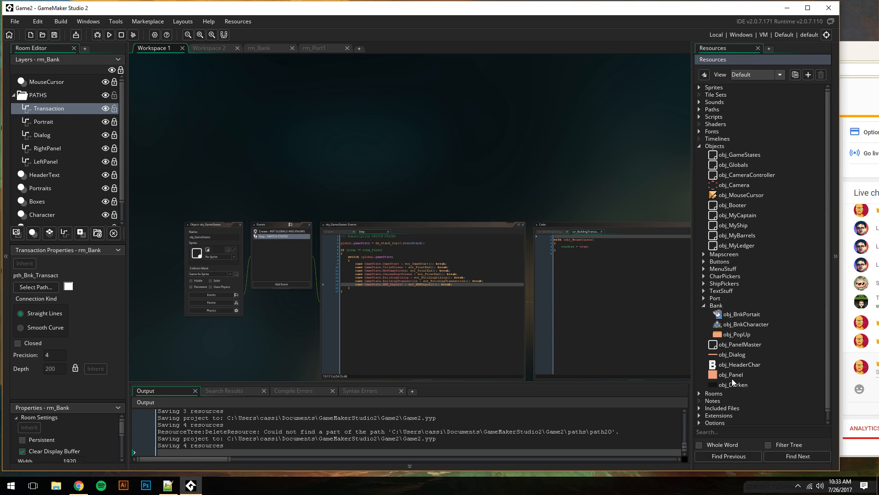
{"action": "double_click", "coordinate": [734, 334]}
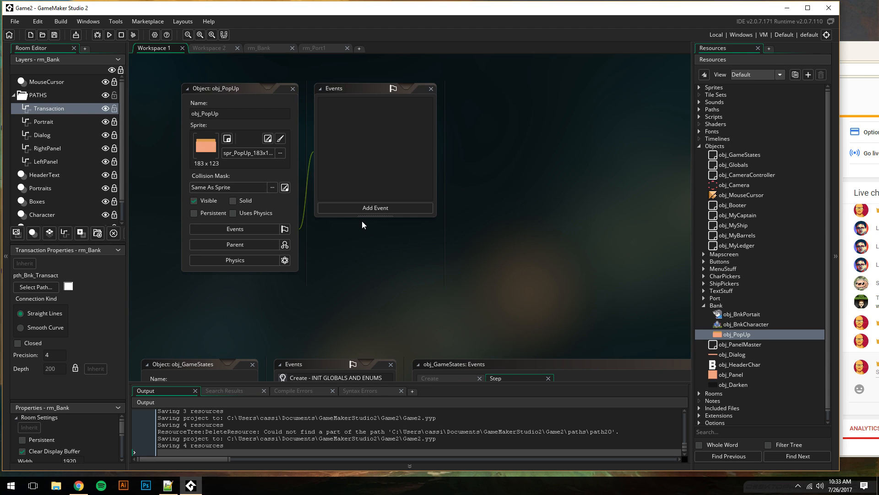
Add a Create event to obj_PopUp and set its description to INIT VARS
{"action": "left_click", "coordinate": [375, 207]}
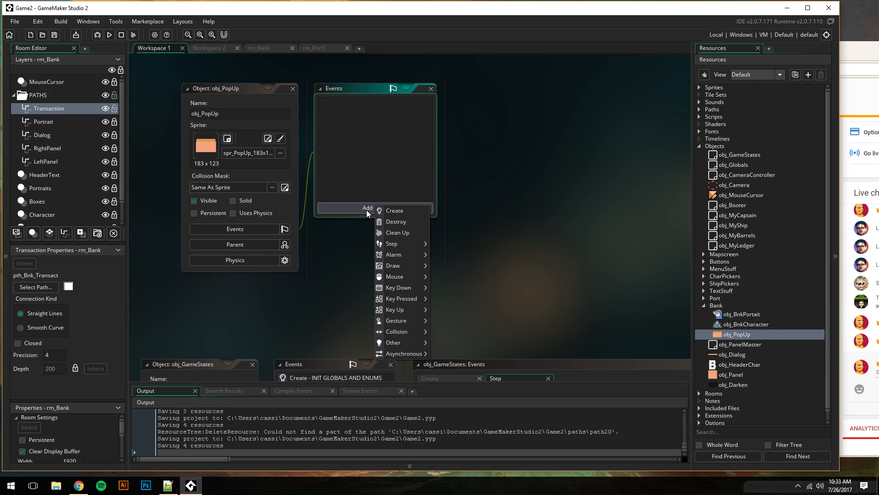
{"action": "left_click", "coordinate": [394, 210]}
{"action": "left_click_drag", "start_coordinate": [458, 90], "coordinate": [371, 83]}
{"action": "type", "text": "INIT VARS"}
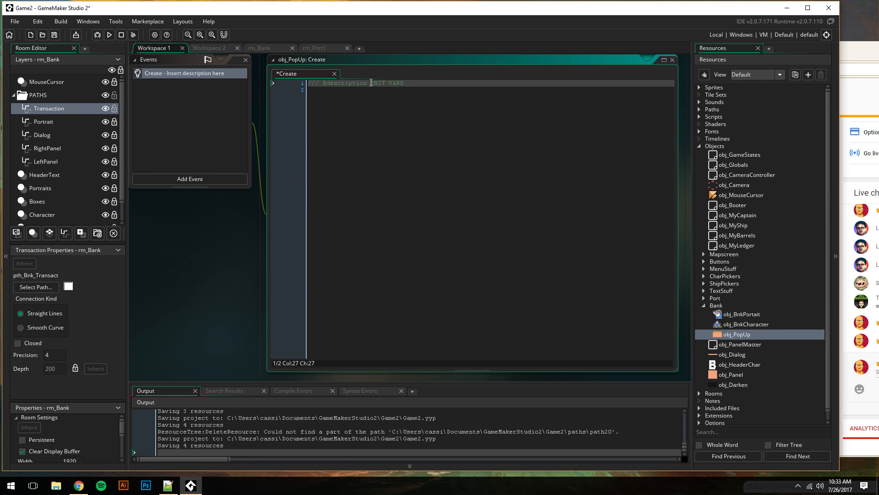
In obj_PopUp's Create event, assign the transaction path with the line myPath = pth_Bnk_Transact;
{"action": "key", "text": "Return"}
{"action": "key", "text": "Down"}
{"action": "type", "text": "myPath = "}
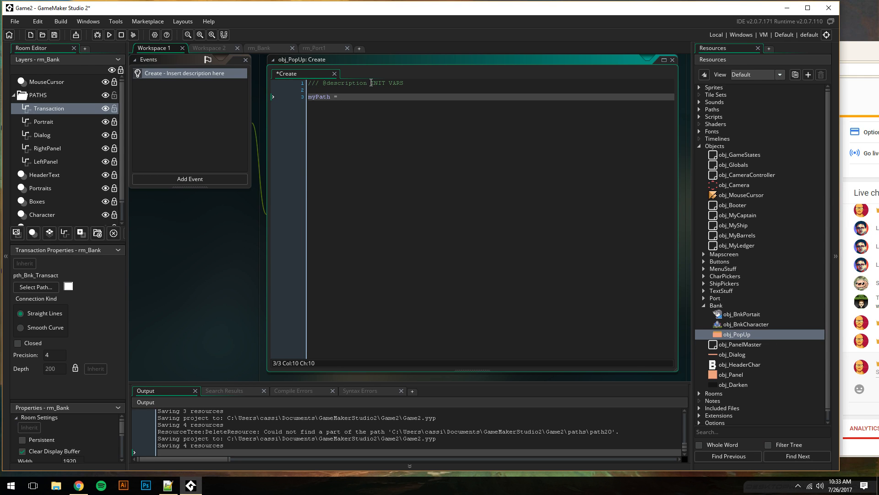
{"action": "type", "text": "pth_BN"}
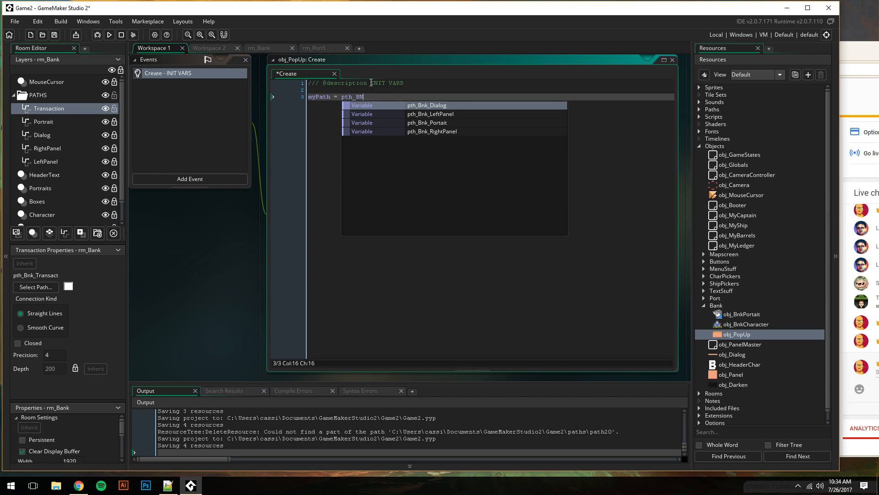
{"action": "key", "text": "Return"}
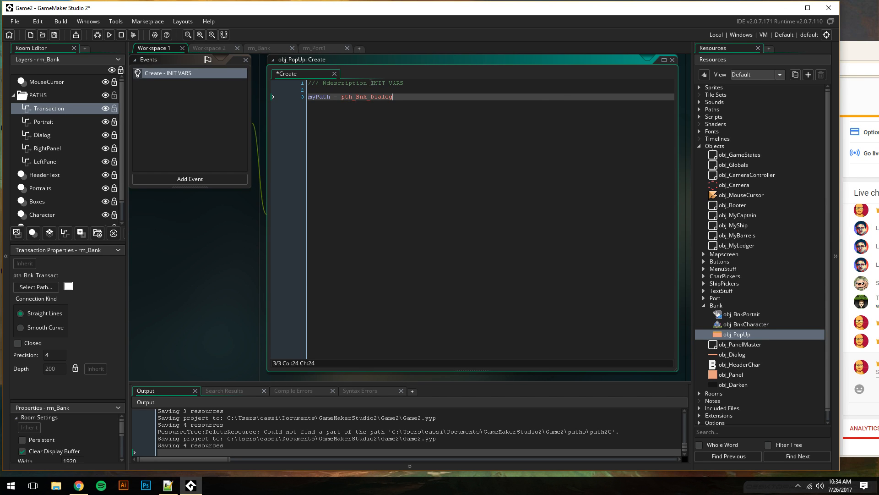
{"action": "left_click", "coordinate": [699, 110]}
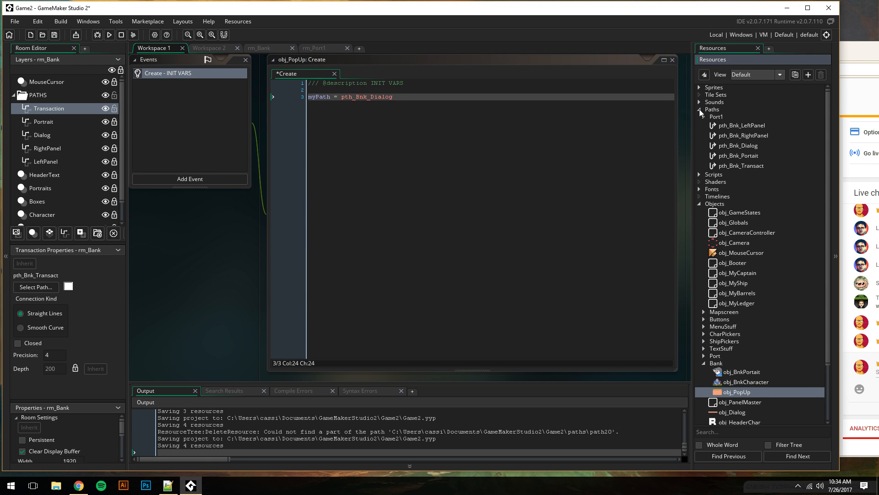
{"action": "left_click", "coordinate": [448, 125]}
{"action": "key", "text": "BackSpace"}
{"action": "key", "text": "BackSpace"}
{"action": "key", "text": "BackSpace"}
{"action": "key", "text": "BackSpace"}
{"action": "key", "text": "BackSpace"}
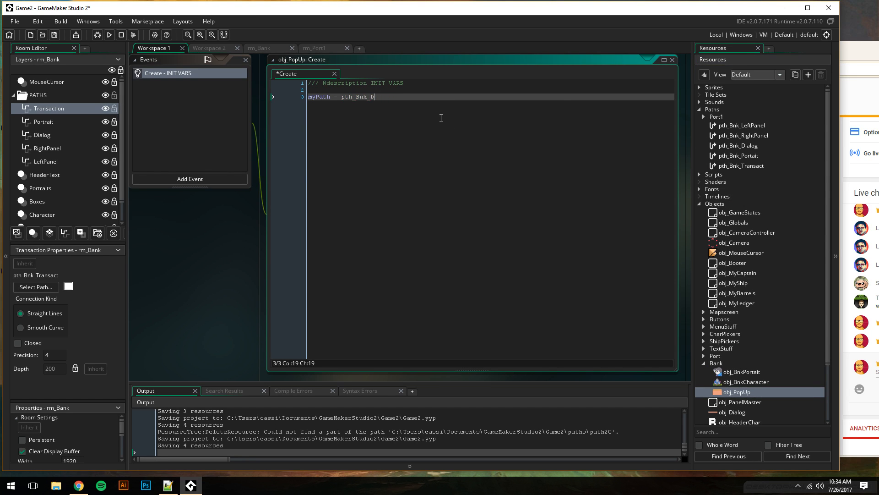
{"action": "type", "text": "T"}
{"action": "key", "text": "Return"}
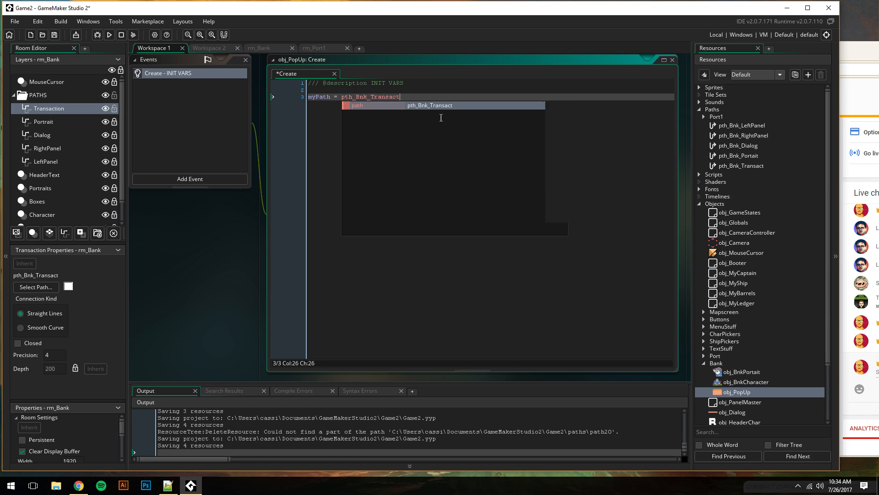
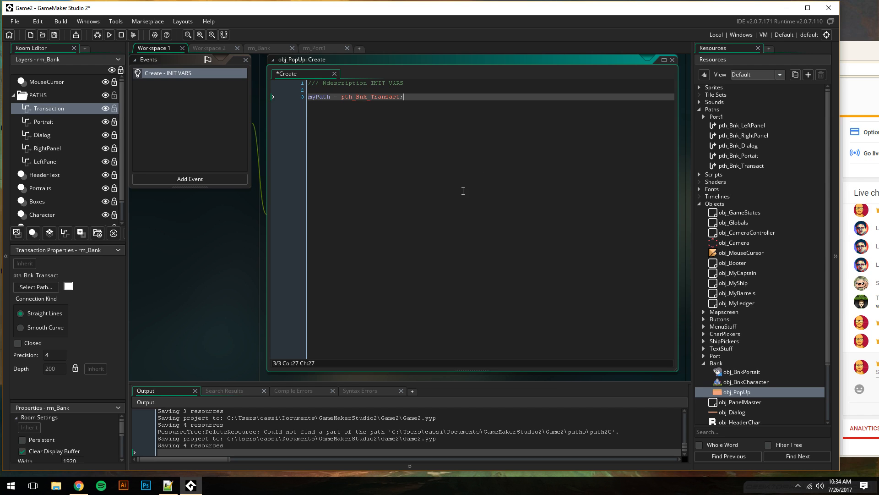
{"action": "key", "text": "Return"}
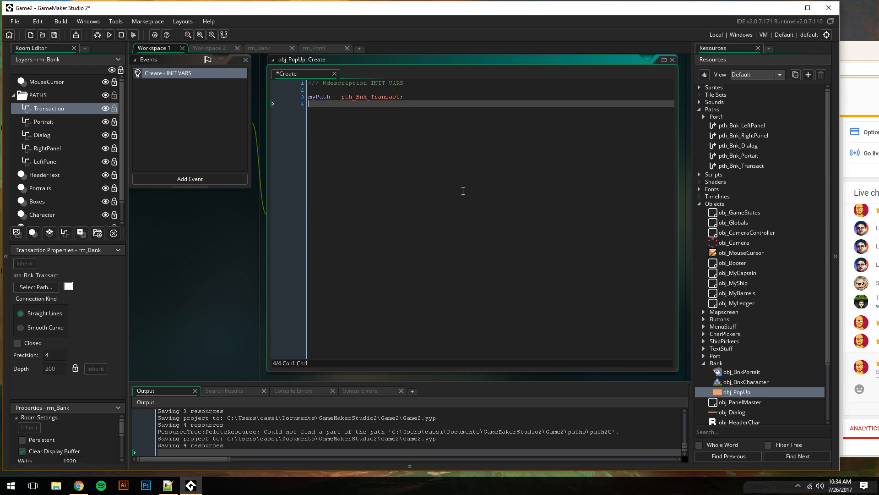
Copy the path_get_x and path_get_y position lines from obj_PanelMaster's Create event to below the myPath line in obj_PopUp's Create event
{"action": "middle_click_drag", "start_coordinate": [188, 267], "coordinate": [238, 232]}
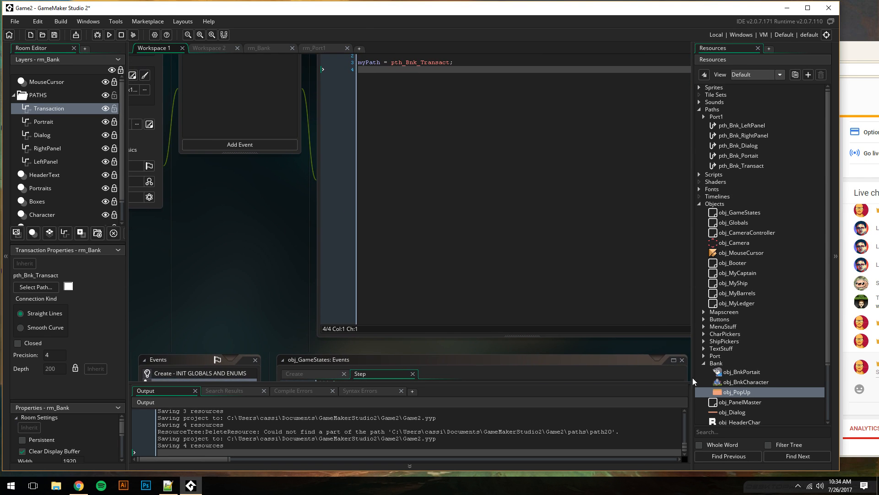
{"action": "double_click", "coordinate": [734, 403]}
{"action": "left_click", "coordinate": [296, 101]}
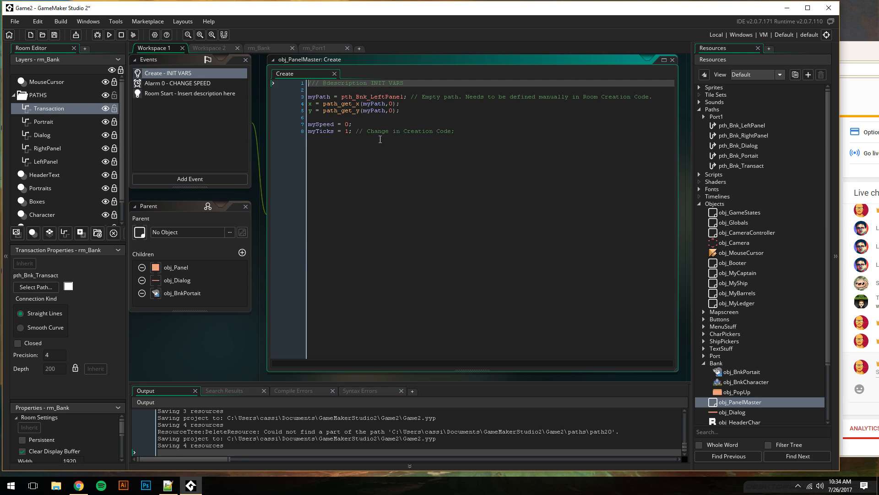
{"action": "left_click_drag", "start_coordinate": [403, 110], "coordinate": [295, 105]}
{"action": "key", "text": "ctrl+c"}
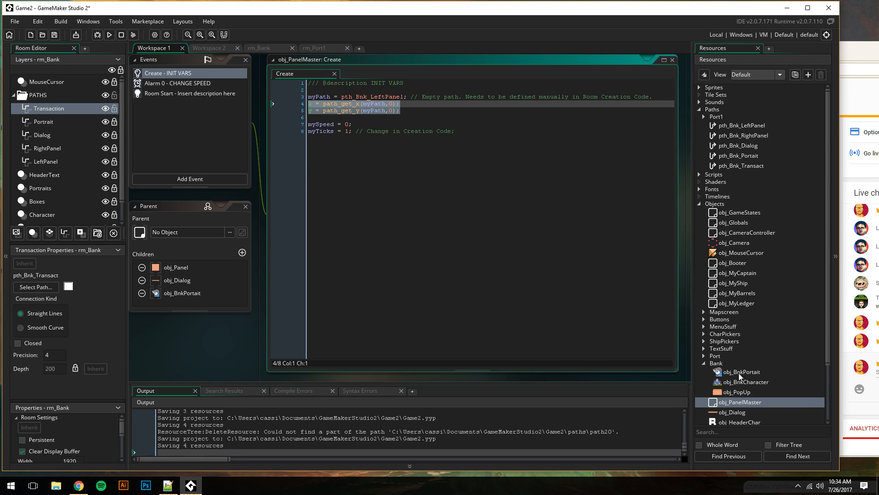
{"action": "double_click", "coordinate": [738, 391]}
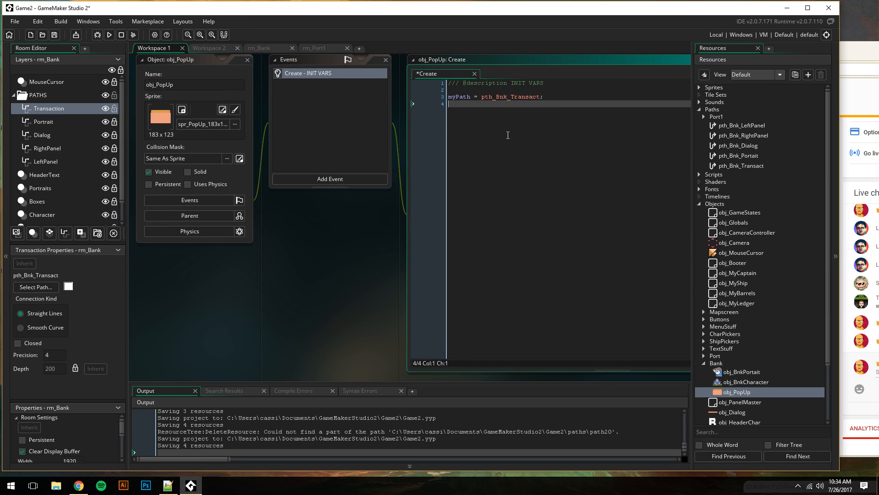
{"action": "key", "text": "ctrl+v"}
{"action": "key", "text": "Return"}
{"action": "key", "text": "Return"}
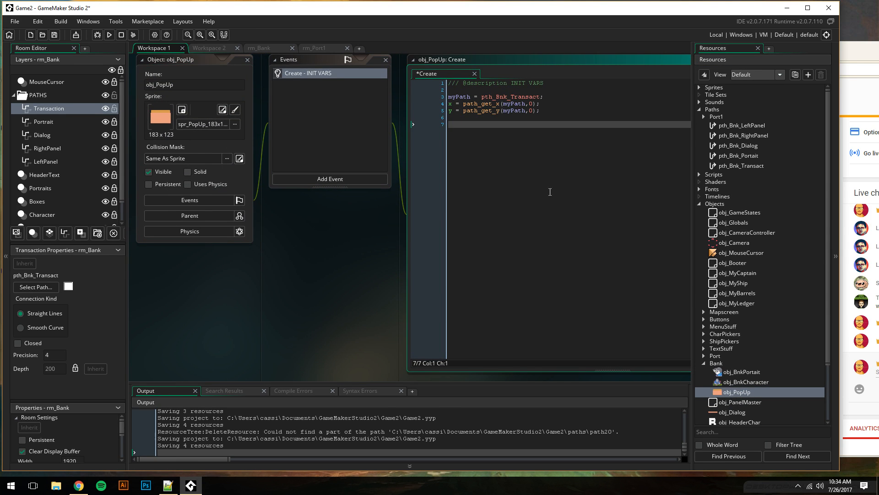
Copy the line mySpeed = 0; from obj_PanelMaster's Create event into obj_PopUp's Create event
{"action": "double_click", "coordinate": [721, 402]}
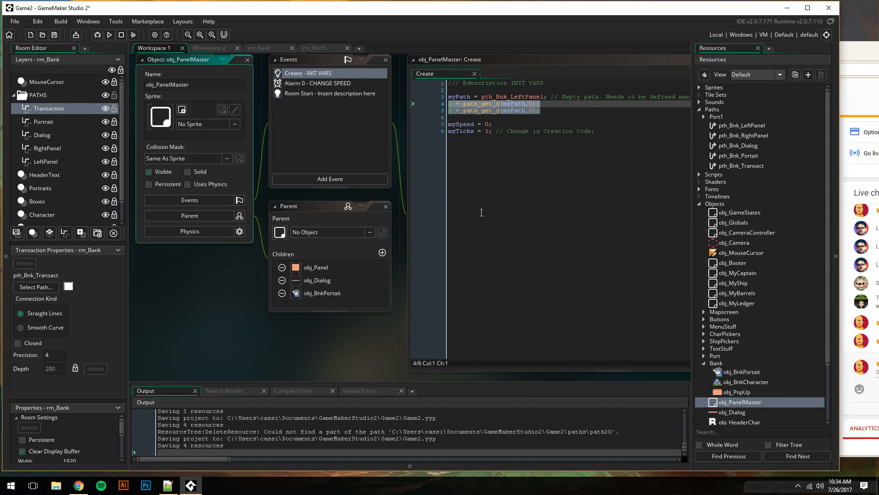
{"action": "left_click_drag", "start_coordinate": [494, 125], "coordinate": [397, 122]}
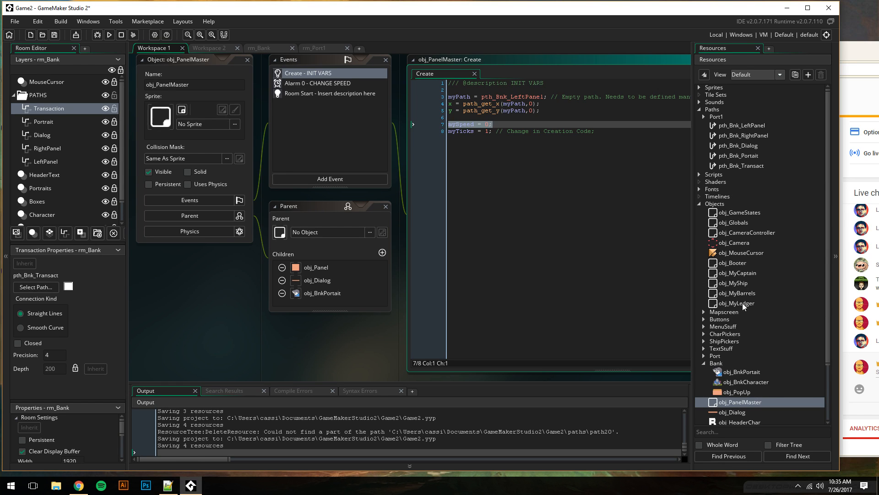
{"action": "double_click", "coordinate": [718, 393]}
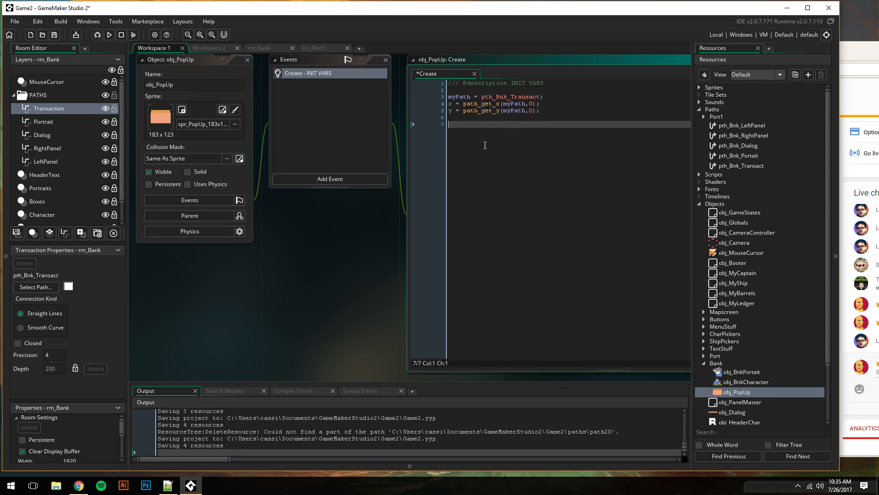
{"action": "left_click", "coordinate": [508, 153]}
{"action": "key", "text": "Return"}
{"action": "key", "text": "Return"}
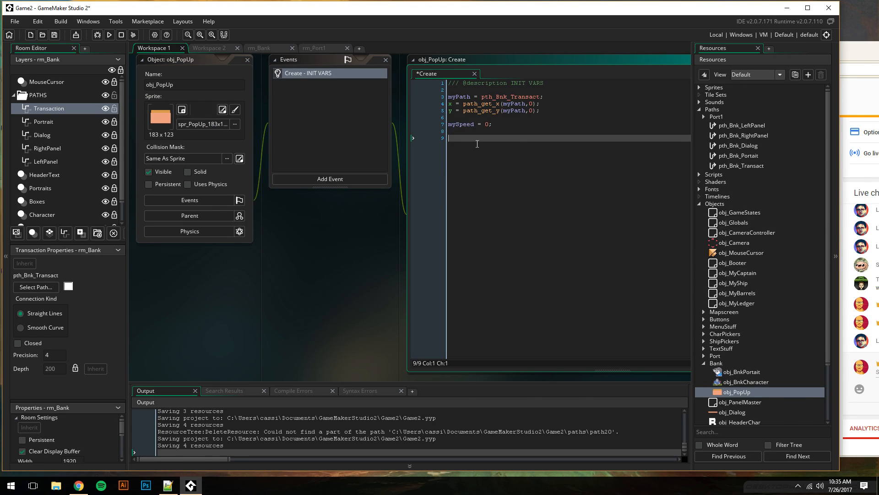
Add the line visible = false; below mySpeed in obj_PopUp's Create event
{"action": "type", "text": "visible = false;"}
{"action": "key", "text": "Return"}
{"action": "key", "text": "Return"}
Add the title variable myTitle = "Test!"; below the visible line in obj_PopUp's Create event
{"action": "type", "text": "myTit"}
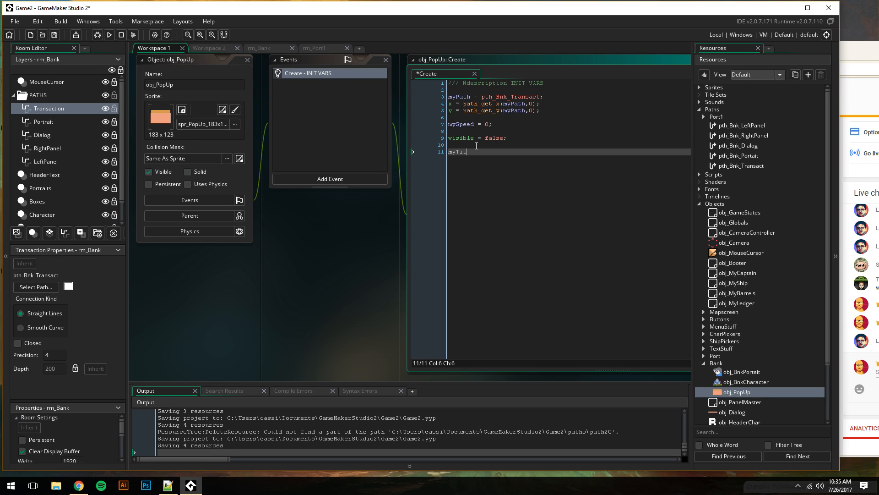
{"action": "type", "text": "le = Test."}
{"action": "type", "text": "\";"}
{"action": "key", "text": "BackSpace"}
{"action": "key", "text": "BackSpace"}
{"action": "key", "text": "BackSpace"}
{"action": "key", "text": "BackSpace"}
{"action": "key", "text": "BackSpace"}
{"action": "key", "text": "BackSpace"}
{"action": "type", "text": "\"\""}
{"action": "key", "text": "Left"}
{"action": "key", "text": "Left"}
{"action": "type", "text": "Test."}
{"action": "key", "text": "BackSpace"}
{"action": "type", "text": "!"}
{"action": "key", "text": "Right"}
{"action": "key", "text": "Return"}
{"action": "key", "text": "Return"}
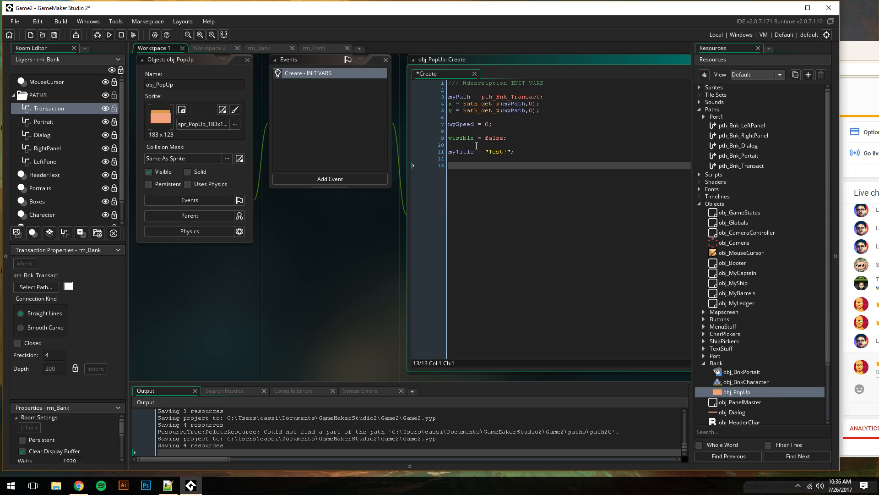
Reply "Sure did! You should be a fortune teller." in the YouTube live chat, and return to GameMaker Studio 2
{"action": "left_click_drag", "start_coordinate": [862, 47], "coordinate": [688, 46]}
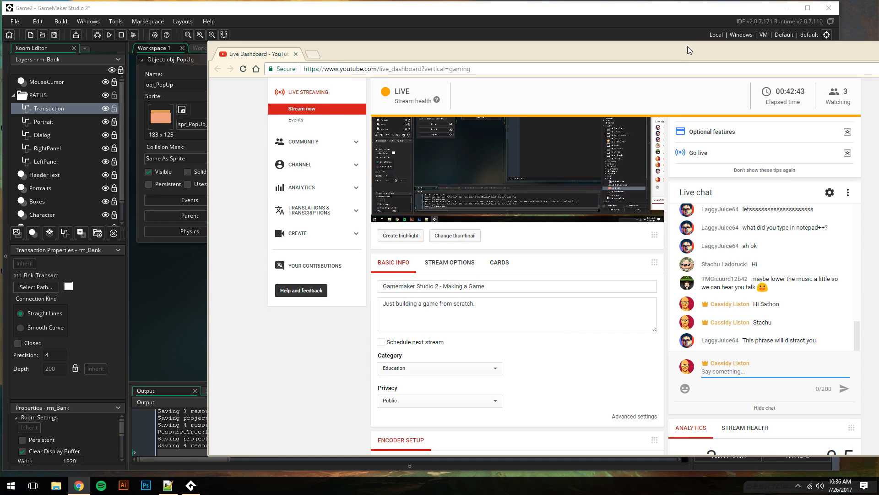
{"action": "left_click_drag", "start_coordinate": [544, 52], "coordinate": [553, 53]}
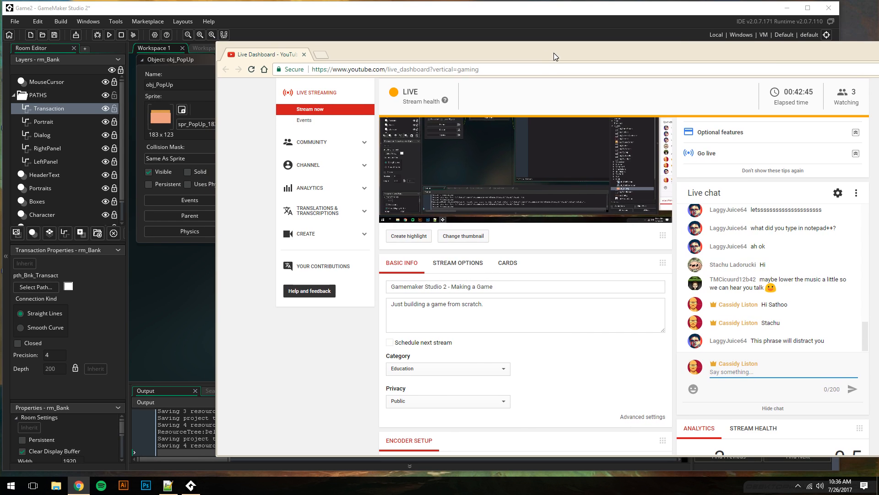
{"action": "type", "text": "Sure did! You should be a fortune d"}
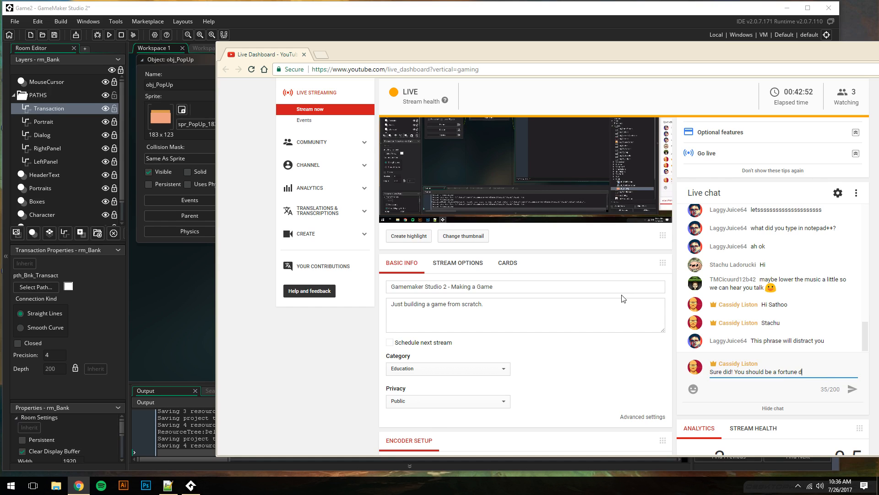
{"action": "key", "text": "BackSpace"}
{"action": "type", "text": "teller."}
{"action": "key", "text": "Return"}
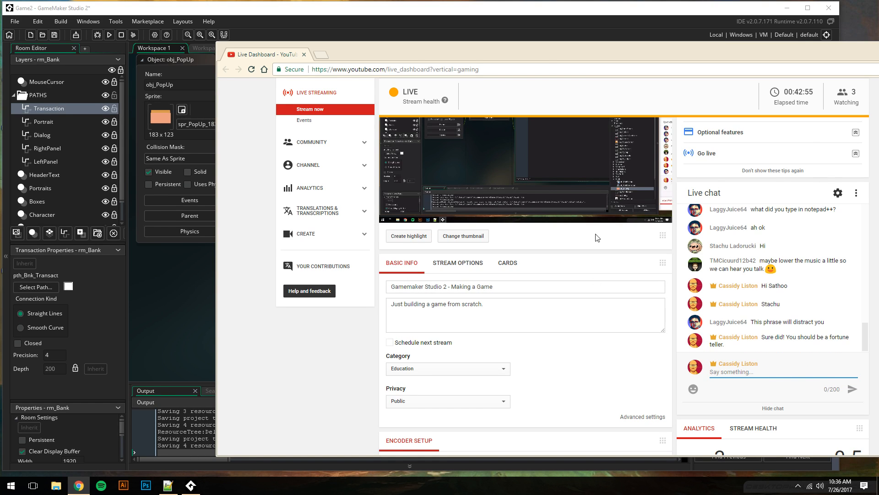
{"action": "left_click_drag", "start_coordinate": [474, 51], "coordinate": [638, 47]}
{"action": "left_click", "coordinate": [394, 11]}
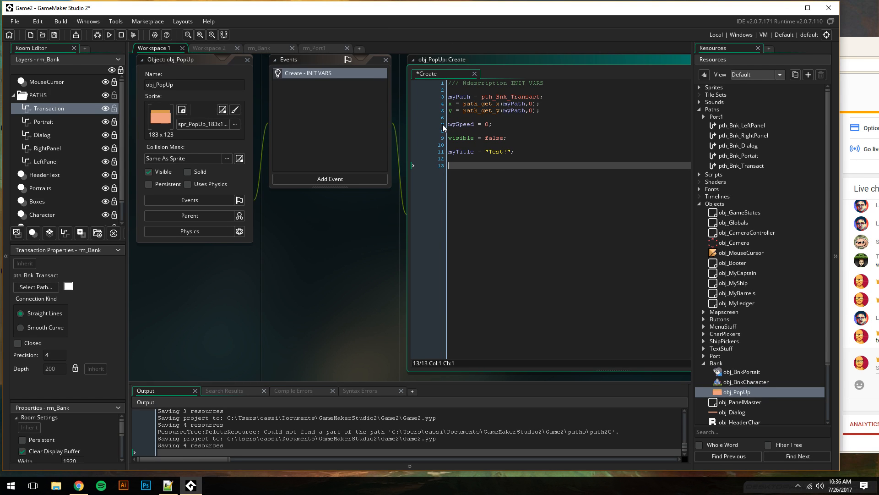
Add a User Event 0 to obj_PopUp and set its description to POP UP
{"action": "left_click", "coordinate": [327, 178]}
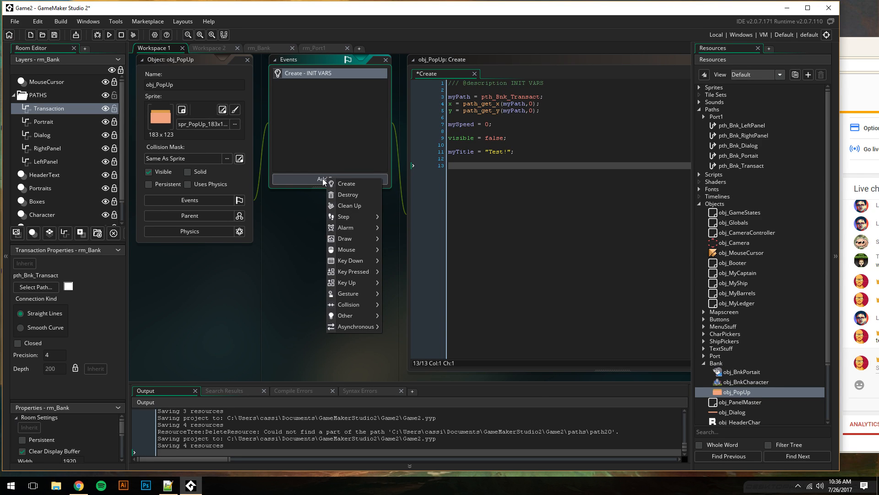
{"action": "mouse_move", "coordinate": [365, 316]}
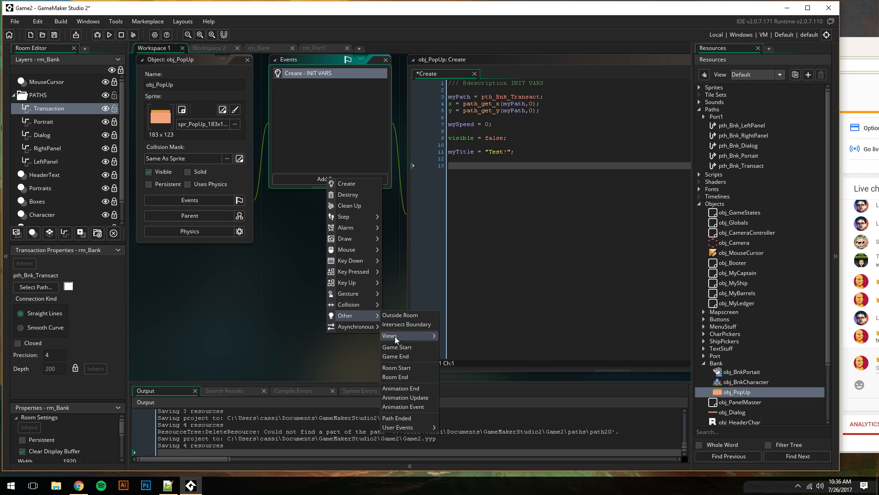
{"action": "mouse_move", "coordinate": [408, 427]}
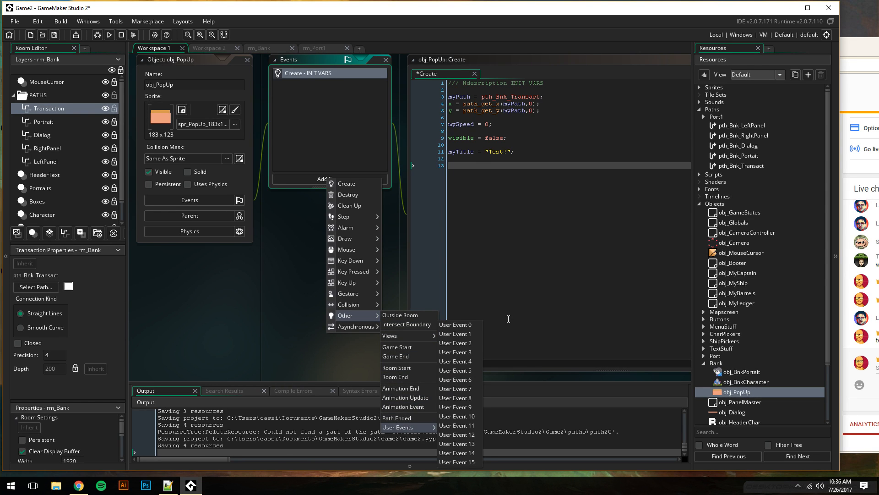
{"action": "left_click", "coordinate": [462, 329]}
{"action": "left_click_drag", "start_coordinate": [458, 90], "coordinate": [370, 85]}
{"action": "type", "text": "P"}
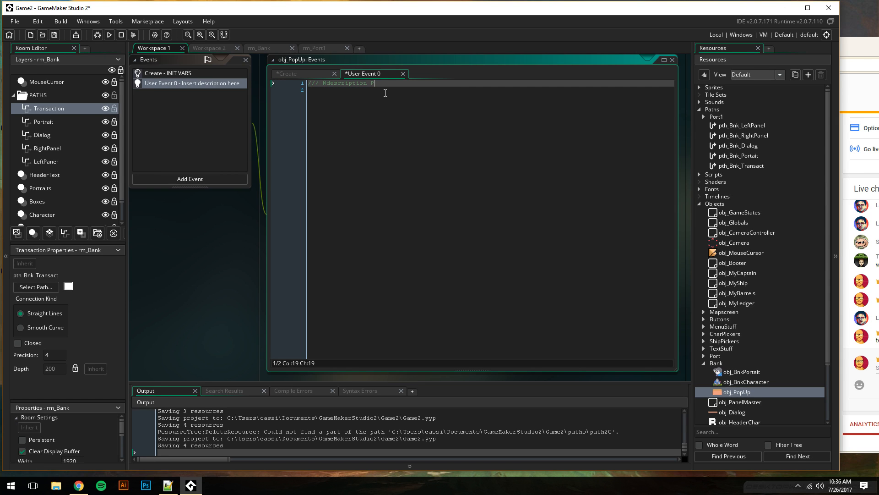
{"action": "type", "text": "OP UP"}
{"action": "key", "text": "Down"}
{"action": "key", "text": "Return"}
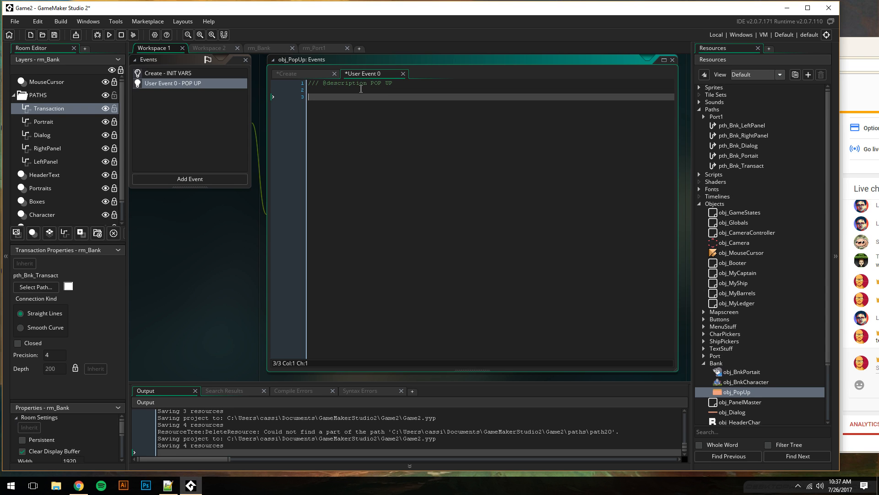
Copy the lines mySpeed = 18; and path_start(myPath, mySpeed, path_action_stop, true); from obj_PanelMaster's Alarm 0 event into obj_PopUp's User Event 0
{"action": "middle_click_drag", "start_coordinate": [182, 264], "coordinate": [281, 311]}
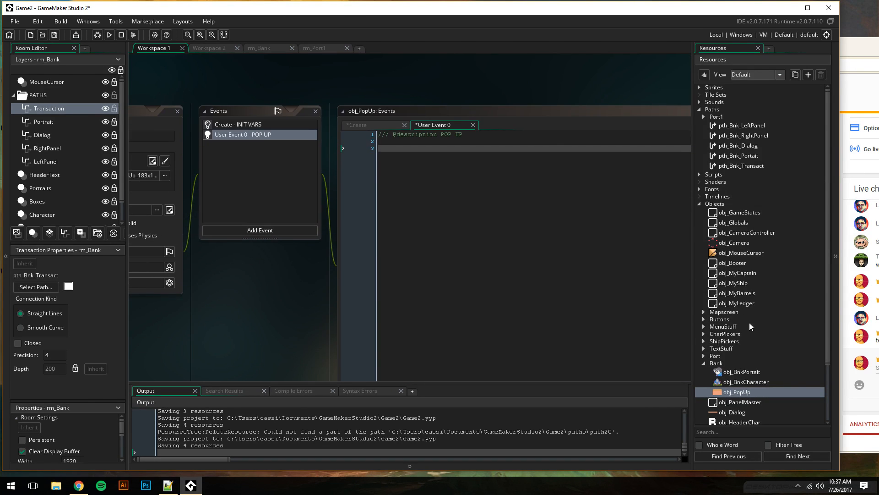
{"action": "double_click", "coordinate": [737, 402]}
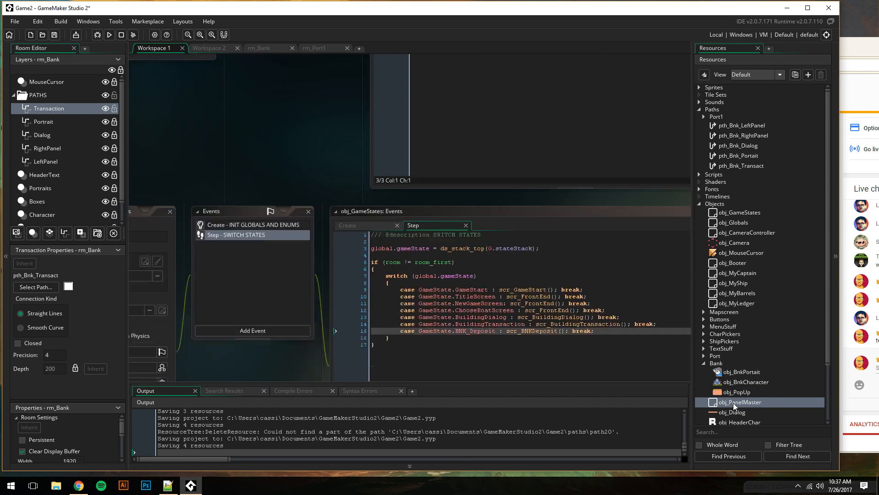
{"action": "left_click", "coordinate": [326, 83]}
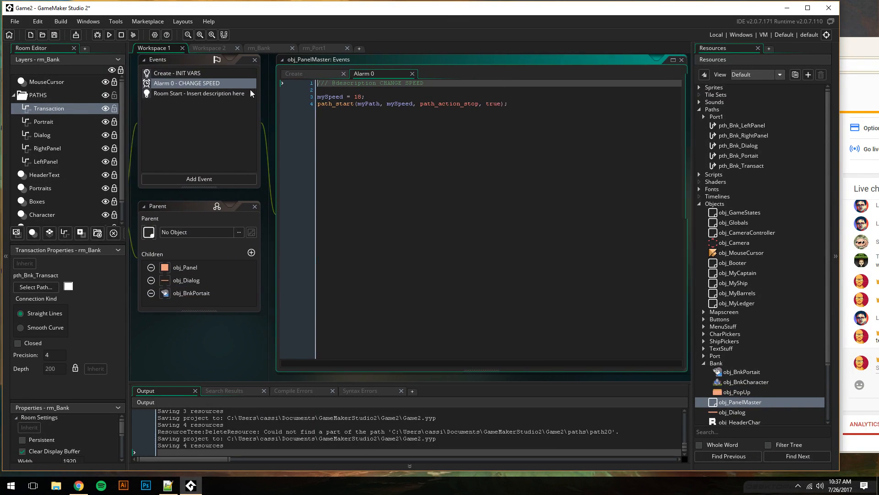
{"action": "left_click", "coordinate": [197, 94]}
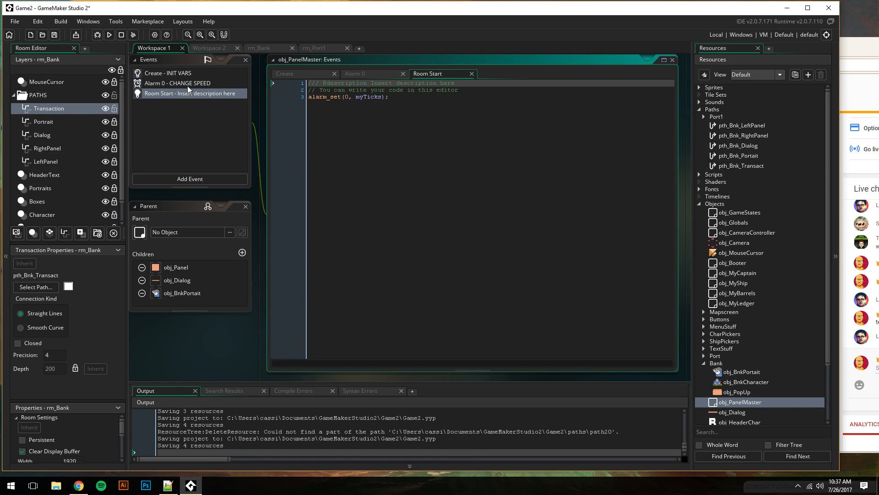
{"action": "left_click", "coordinate": [188, 85]}
{"action": "left_click_drag", "start_coordinate": [502, 103], "coordinate": [267, 97]}
{"action": "key", "text": "ctrl+c"}
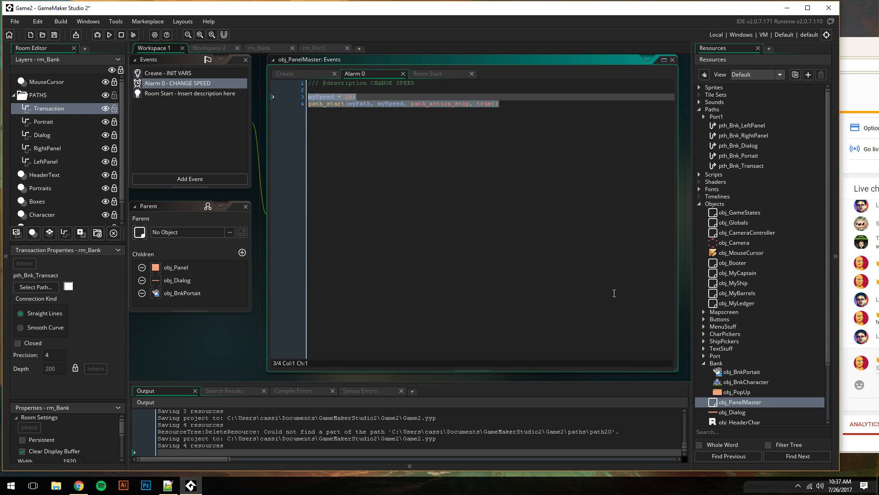
{"action": "left_click", "coordinate": [732, 393]}
{"action": "double_click", "coordinate": [732, 394]}
{"action": "left_click", "coordinate": [545, 162]}
{"action": "key", "text": "ctrl+v"}
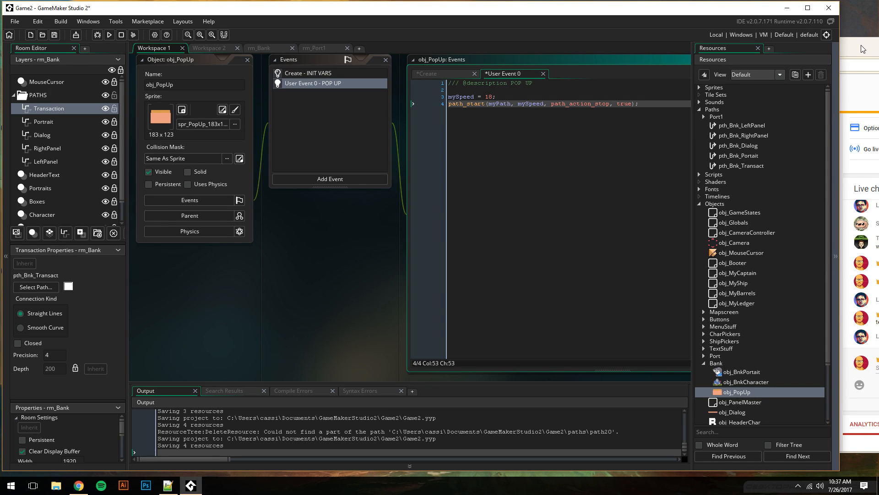
Reposition the YouTube live dashboard browser window, and return to GameMaker Studio 2
{"action": "left_click_drag", "start_coordinate": [862, 49], "coordinate": [720, 36]}
{"action": "left_click_drag", "start_coordinate": [544, 41], "coordinate": [672, 45]}
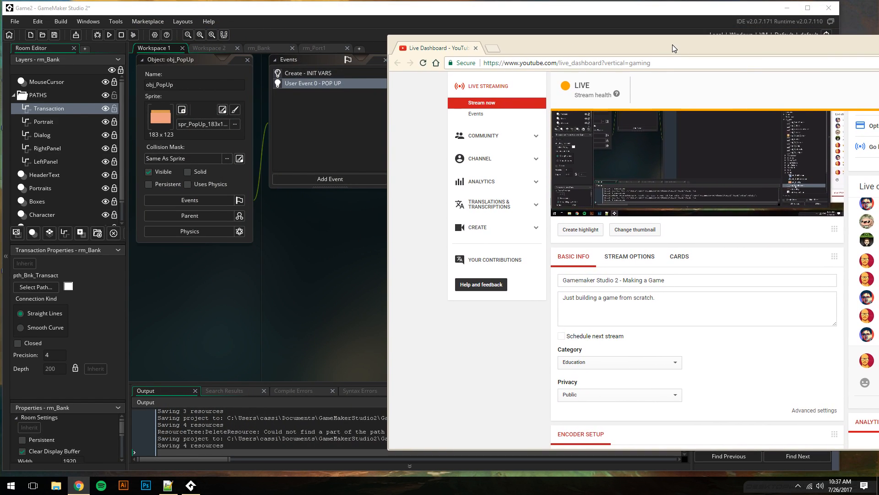
{"action": "left_click", "coordinate": [421, 17]}
Open scr_BNKDeposit from the BNK_Deposit case in obj_GameStates' Step event, and close the two other open scripts
{"action": "middle_click_drag", "start_coordinate": [324, 233], "coordinate": [282, 276]}
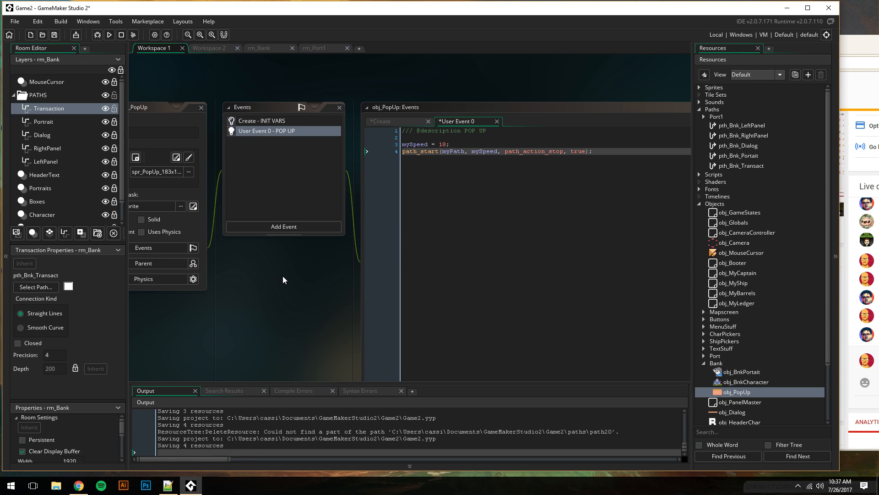
{"action": "middle_click_drag", "start_coordinate": [252, 287], "coordinate": [299, 282]}
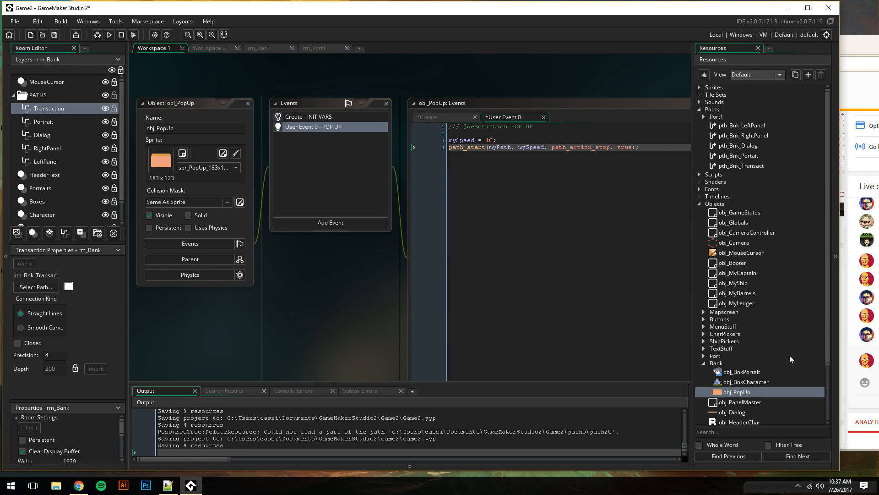
{"action": "scroll", "coordinate": [717, 377], "scroll_direction": "down", "scroll_amount": 2}
{"action": "left_click", "coordinate": [704, 337]}
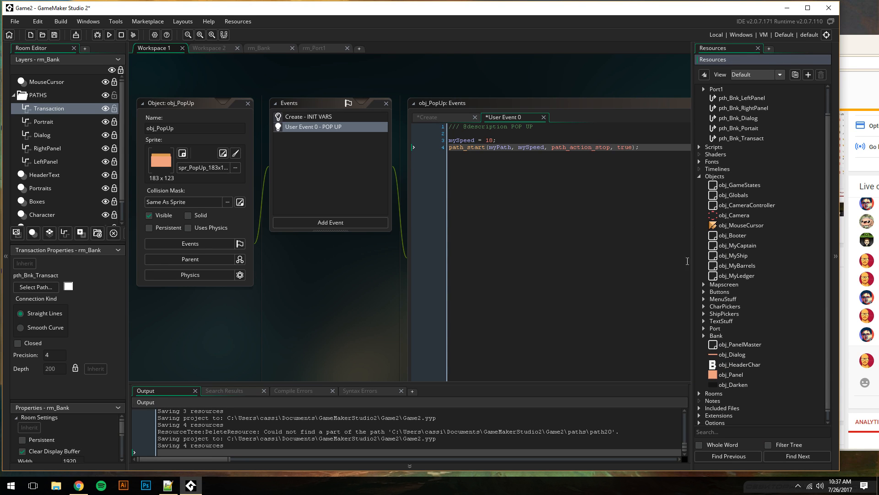
{"action": "double_click", "coordinate": [745, 186]}
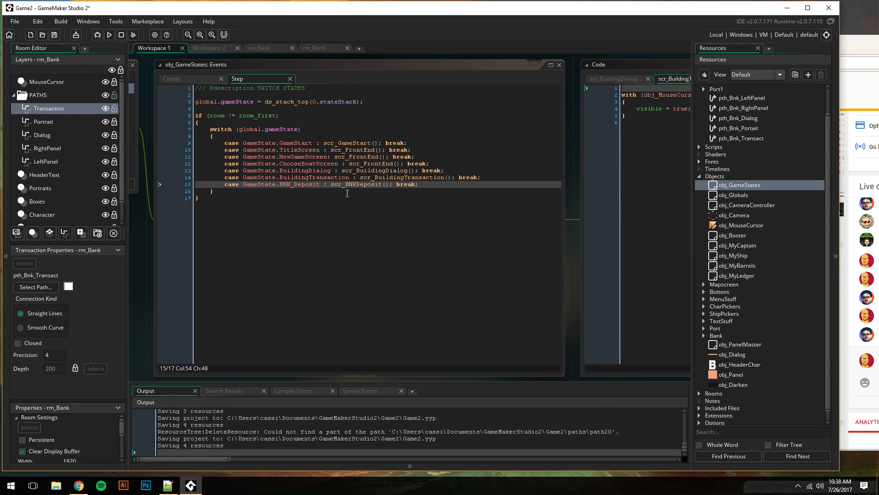
{"action": "left_click", "coordinate": [356, 185]}
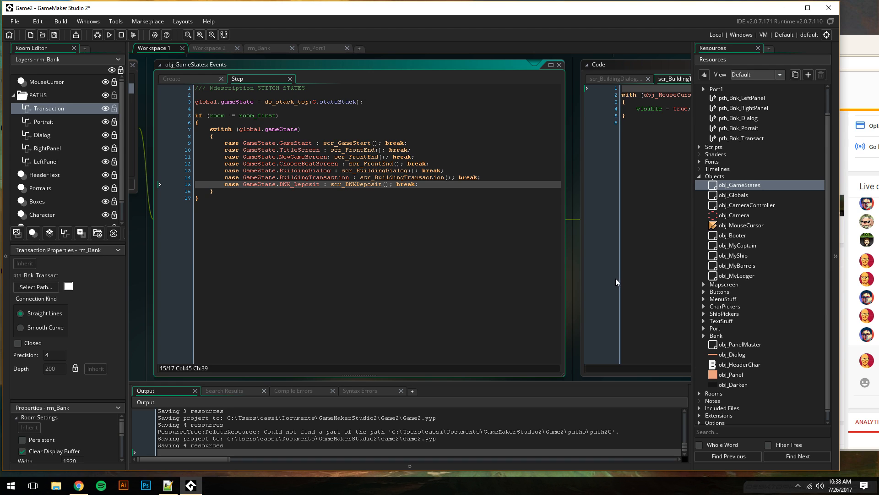
{"action": "middle_click", "coordinate": [380, 185]}
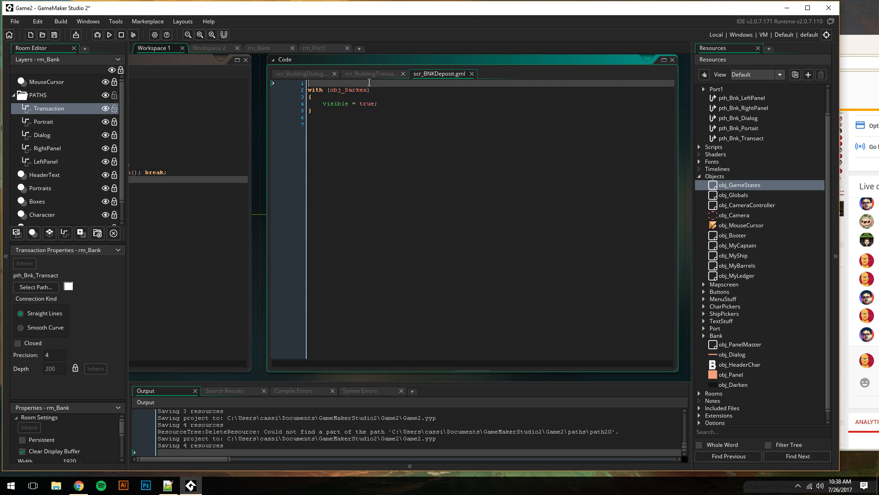
{"action": "left_click", "coordinate": [334, 74]}
{"action": "left_click", "coordinate": [334, 74]}
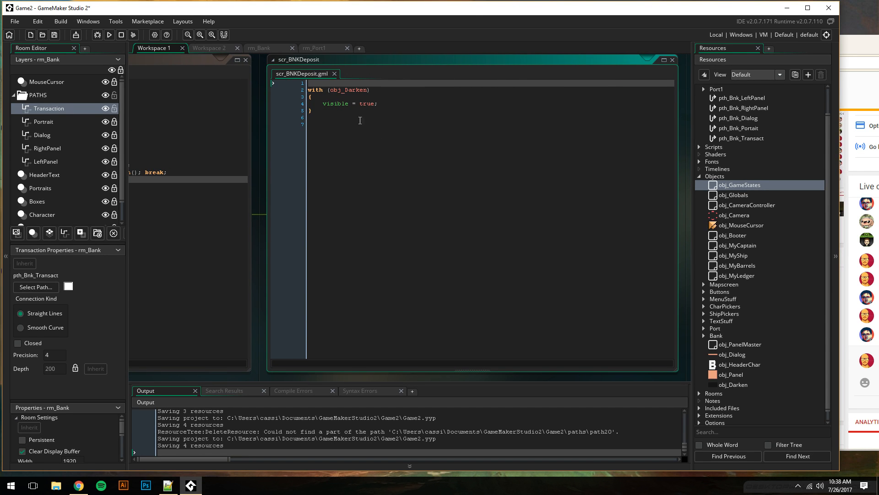
Add an empty with (obj_PopUp) block below the obj_Darken block in scr_BNKDeposit
{"action": "left_click", "coordinate": [374, 130]}
{"action": "type", "text": "wi"}
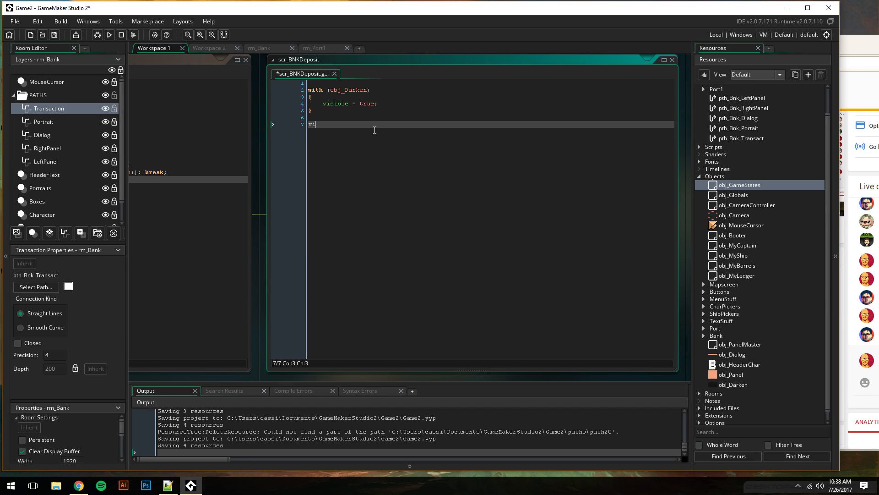
{"action": "type", "text": "th (obj_)"}
{"action": "key", "text": "Left"}
{"action": "type", "text": "obj_"}
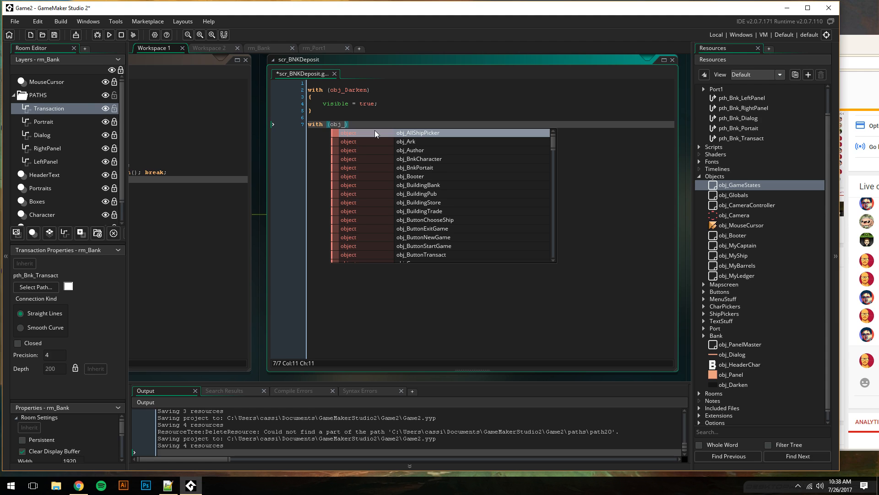
{"action": "type", "text": "BN"}
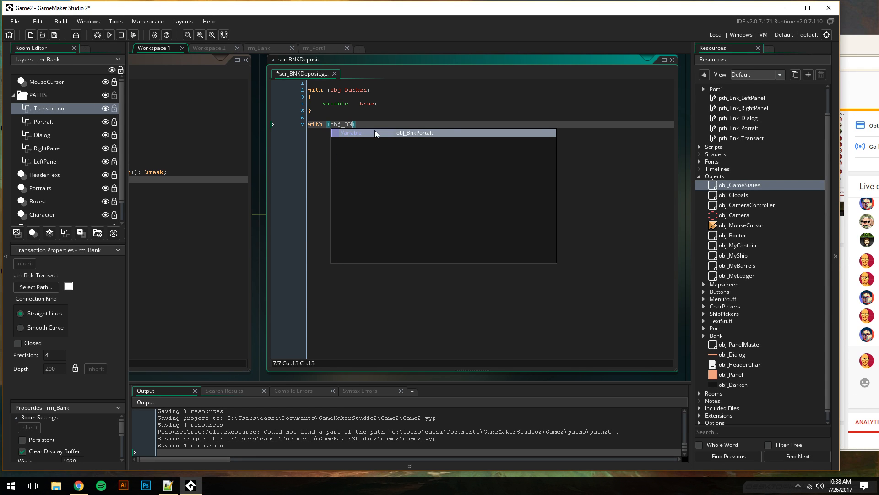
{"action": "key", "text": "BackSpace"}
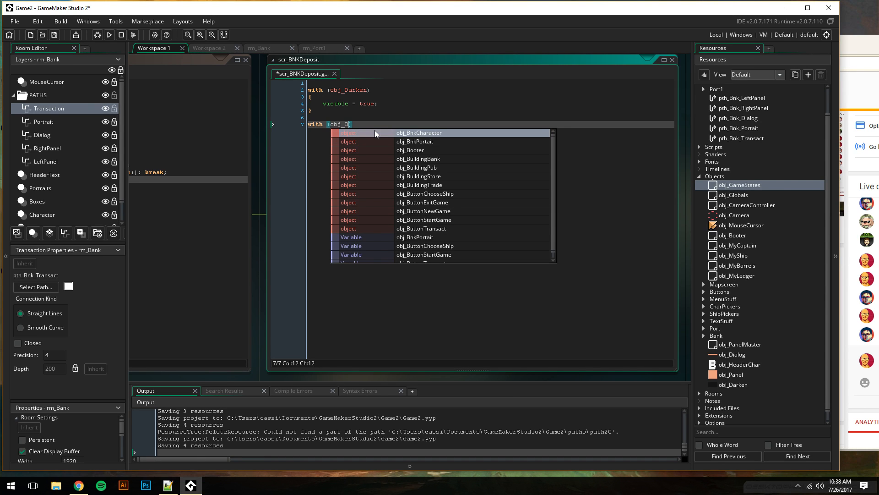
{"action": "key", "text": "BackSpace"}
{"action": "type", "text": "Pop"}
{"action": "key", "text": "Return"}
{"action": "key", "text": "Return"}
{"action": "type", "text": "{"}
{"action": "key", "text": "Return"}
{"action": "key", "text": "Return"}
{"action": "type", "text": "}"}
{"action": "key", "text": "Up"}
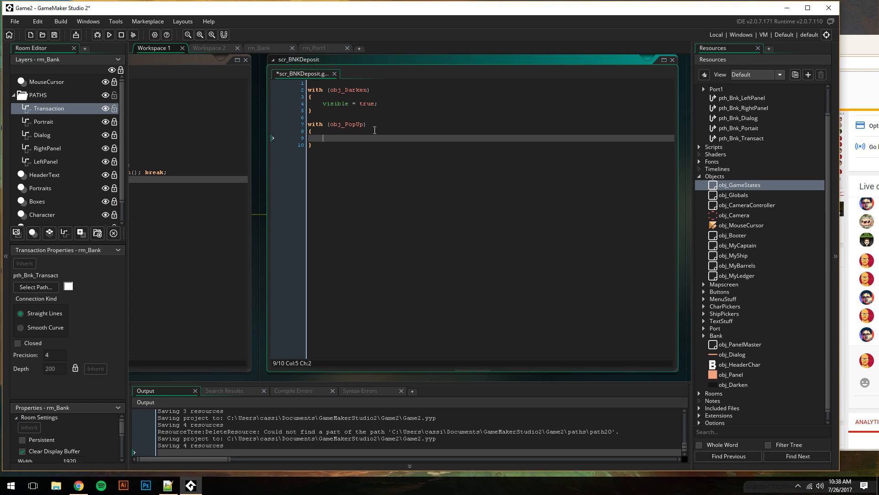
Call event_user(0); inside the with (obj_PopUp) block of scr_BNKDeposit
{"action": "type", "text": "event"}
{"action": "key", "text": "Down"}
{"action": "key", "text": "Down"}
{"action": "key", "text": "Down"}
{"action": "key", "text": "Down"}
{"action": "key", "text": "Down"}
{"action": "key", "text": "Down"}
{"action": "key", "text": "Down"}
{"action": "key", "text": "Down"}
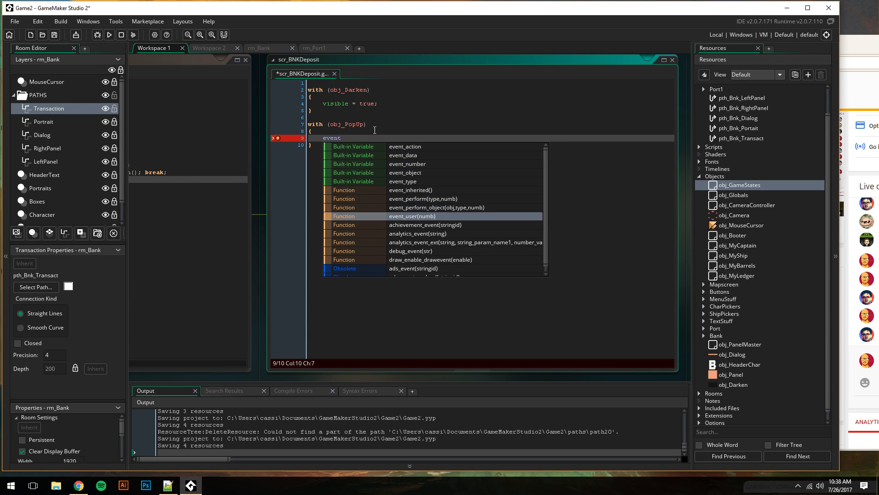
{"action": "key", "text": "Return"}
{"action": "type", "text": "0"}
{"action": "key", "text": "Right"}
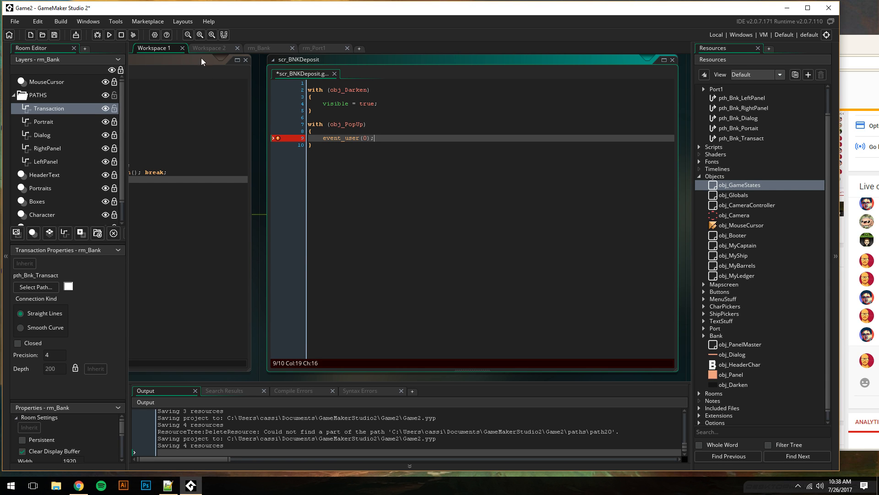
In rm_Bank, unlock the Boxes layer for editing and hide the collapsed PATHS layer folder
{"action": "left_click", "coordinate": [256, 49]}
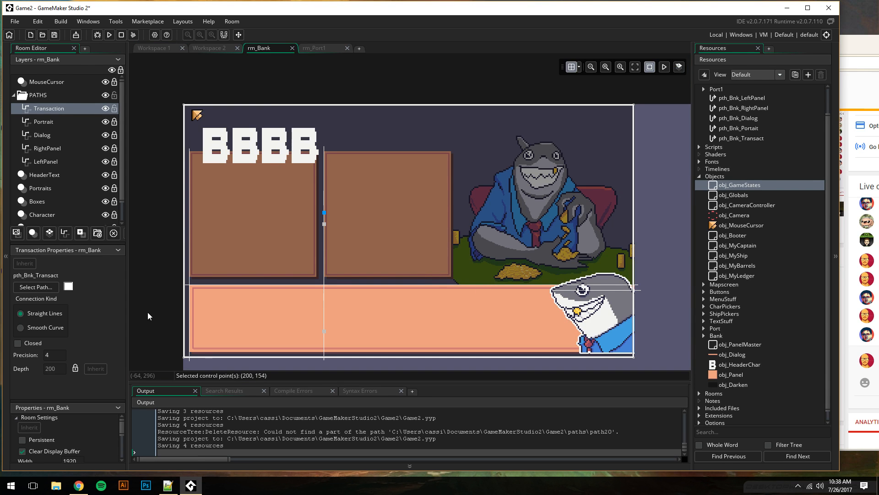
{"action": "middle_click_drag", "start_coordinate": [155, 306], "coordinate": [181, 159]}
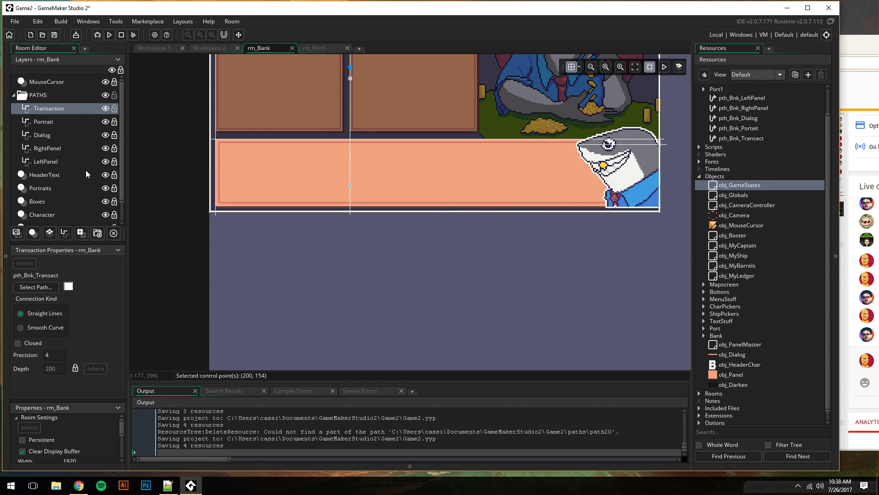
{"action": "left_click", "coordinate": [13, 95]}
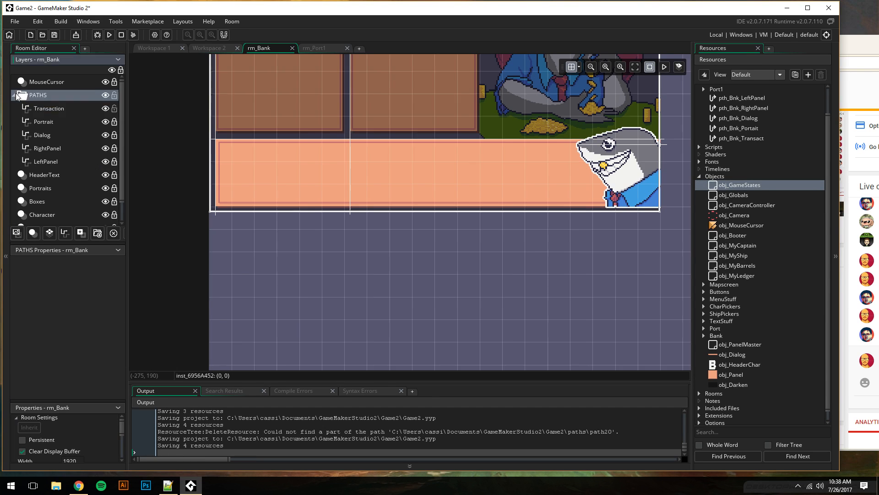
{"action": "left_click", "coordinate": [13, 95]}
{"action": "left_click", "coordinate": [66, 122]}
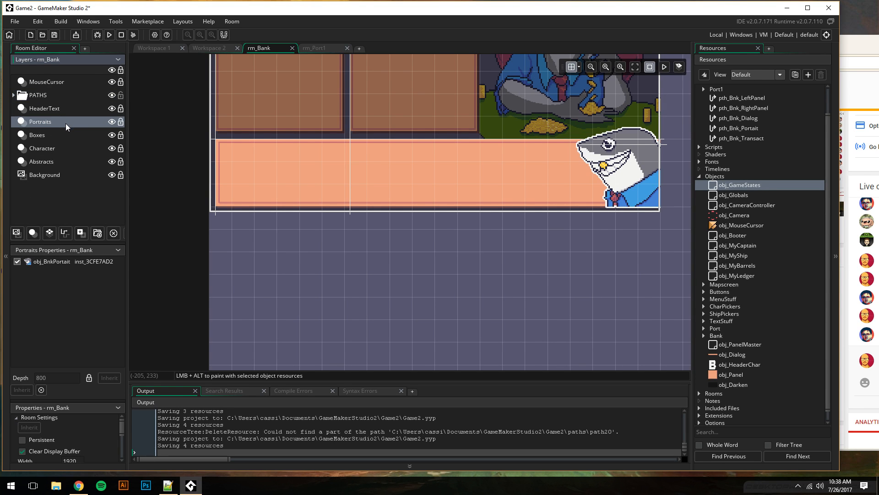
{"action": "left_click", "coordinate": [56, 134]}
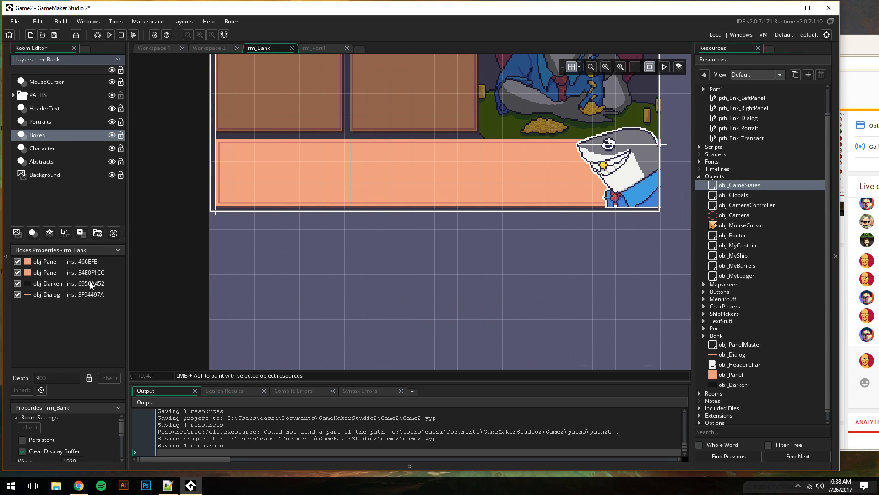
{"action": "left_click", "coordinate": [120, 136]}
{"action": "left_click", "coordinate": [111, 95]}
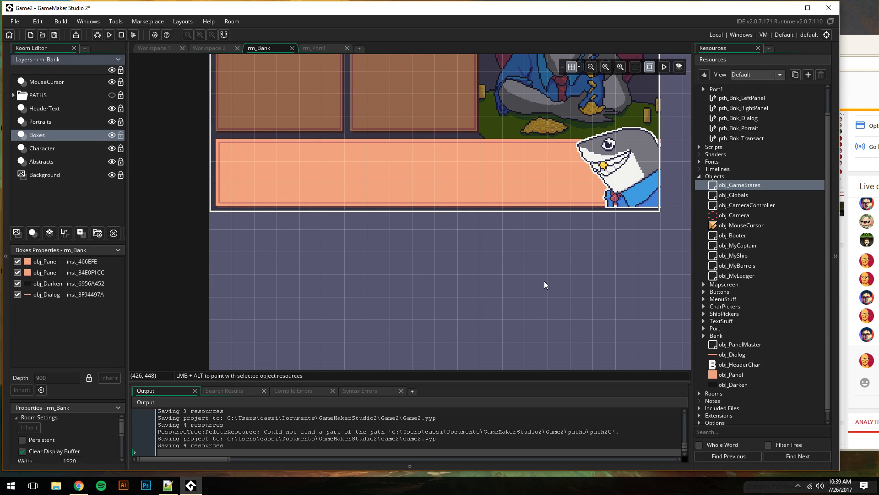
Turn off the grid display in the rm_Bank room view
{"action": "scroll", "coordinate": [451, 207], "scroll_direction": "up", "scroll_amount": 3}
{"action": "scroll", "coordinate": [450, 210], "scroll_direction": "down", "scroll_amount": 3}
{"action": "scroll", "coordinate": [449, 210], "scroll_direction": "up", "scroll_amount": 3}
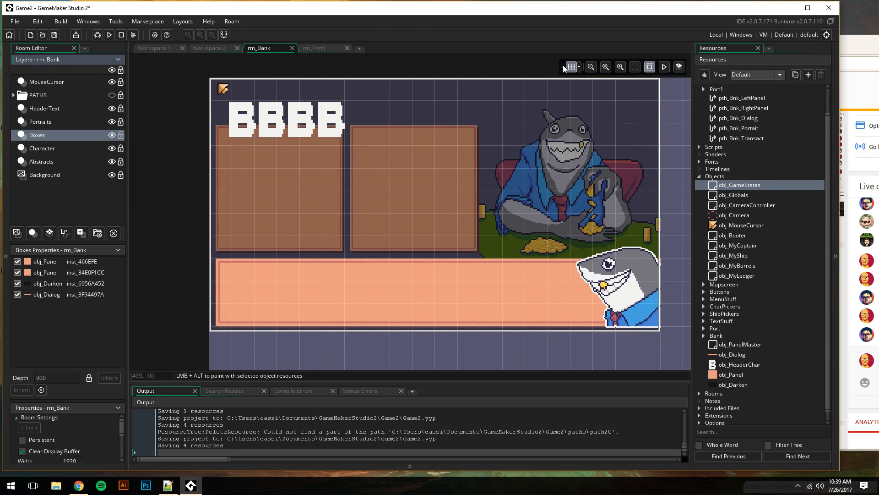
{"action": "left_click", "coordinate": [571, 68]}
Place an instance of the Bank object obj_PopUp in rm_Bank on the Boxes layer
{"action": "scroll", "coordinate": [397, 230], "scroll_direction": "down", "scroll_amount": 5}
{"action": "scroll", "coordinate": [461, 251], "scroll_direction": "up", "scroll_amount": 1}
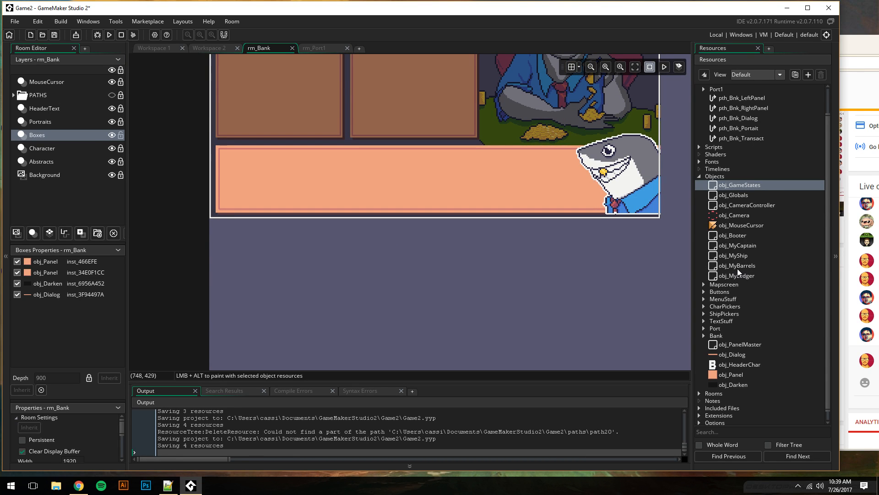
{"action": "left_click", "coordinate": [703, 335]}
{"action": "left_click", "coordinate": [724, 366]}
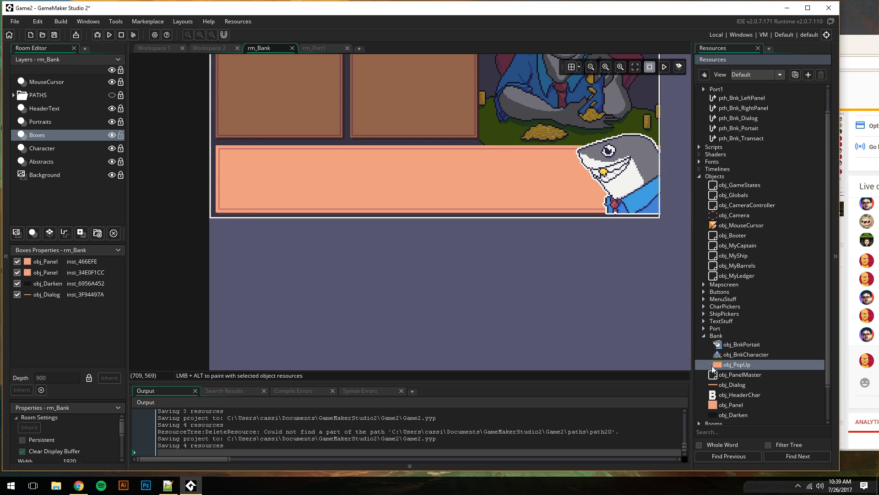
{"action": "left_click_drag", "start_coordinate": [721, 365], "coordinate": [365, 177]}
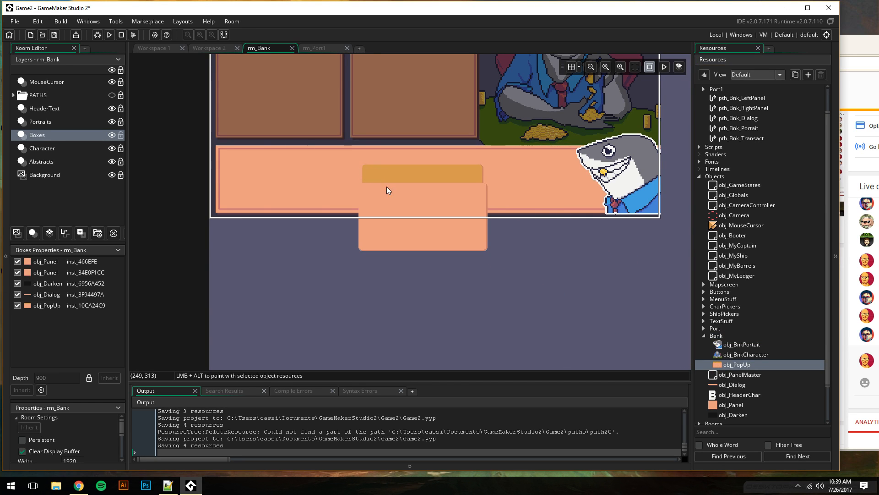
Order the obj_PopUp instance directly before obj_Dialog in the Boxes layer and move it below the room to about (158, 360)
{"action": "left_click_drag", "start_coordinate": [46, 306], "coordinate": [51, 294]}
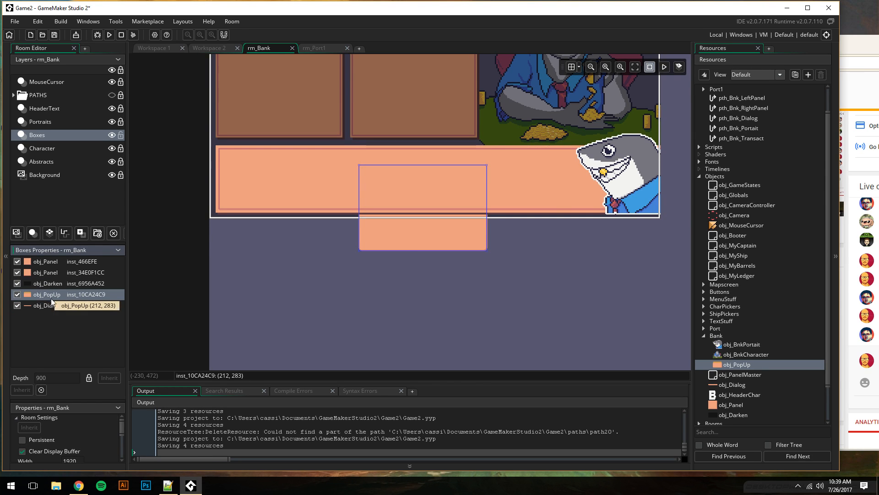
{"action": "left_click_drag", "start_coordinate": [419, 244], "coordinate": [378, 298]}
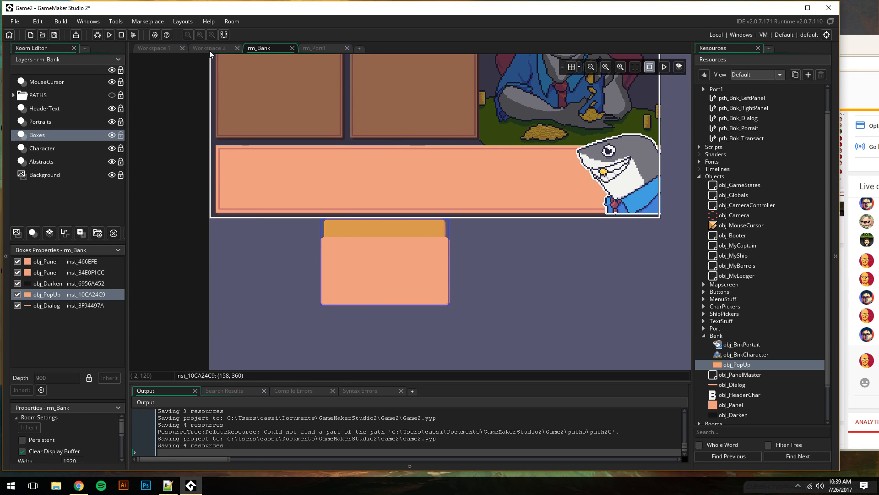
Set the origin of spr_PopUp_183x123 to Middle Centre, check its collision mask settings, and close the sprite
{"action": "left_click", "coordinate": [225, 50]}
{"action": "scroll", "coordinate": [747, 196], "scroll_direction": "up", "scroll_amount": 1}
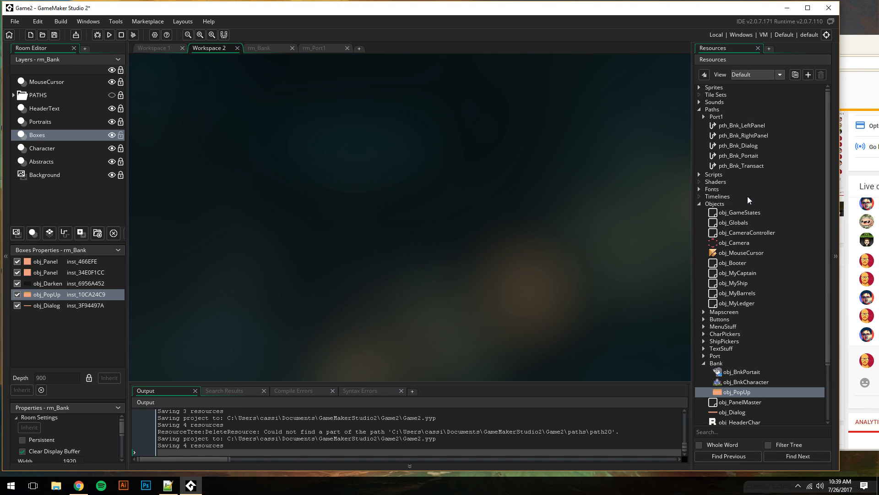
{"action": "left_click", "coordinate": [700, 109]}
{"action": "left_click", "coordinate": [697, 87]}
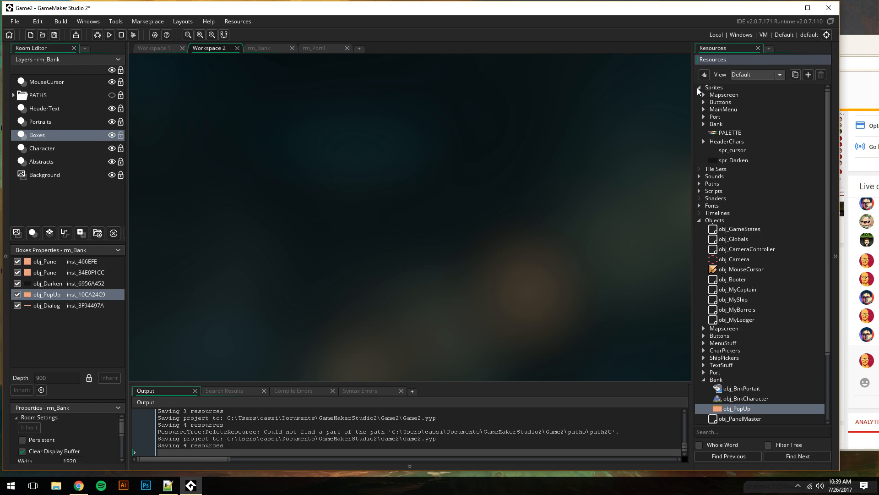
{"action": "left_click", "coordinate": [704, 123]}
{"action": "double_click", "coordinate": [738, 183]}
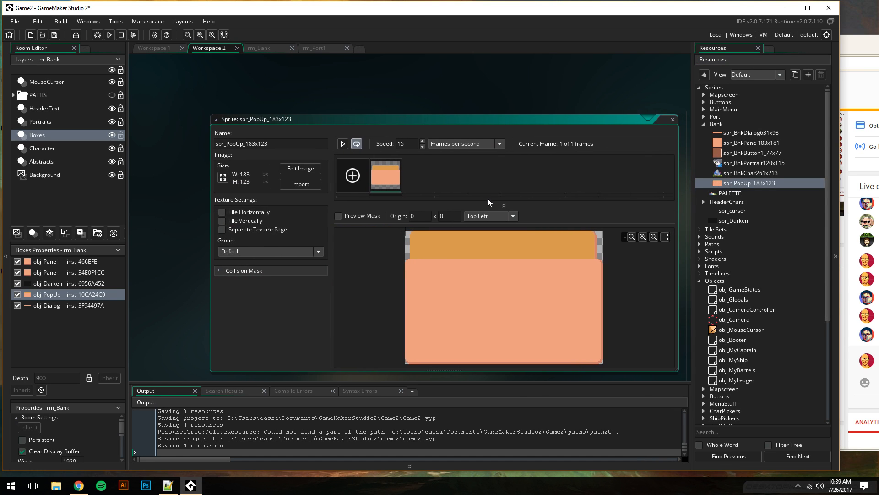
{"action": "left_click", "coordinate": [511, 216]}
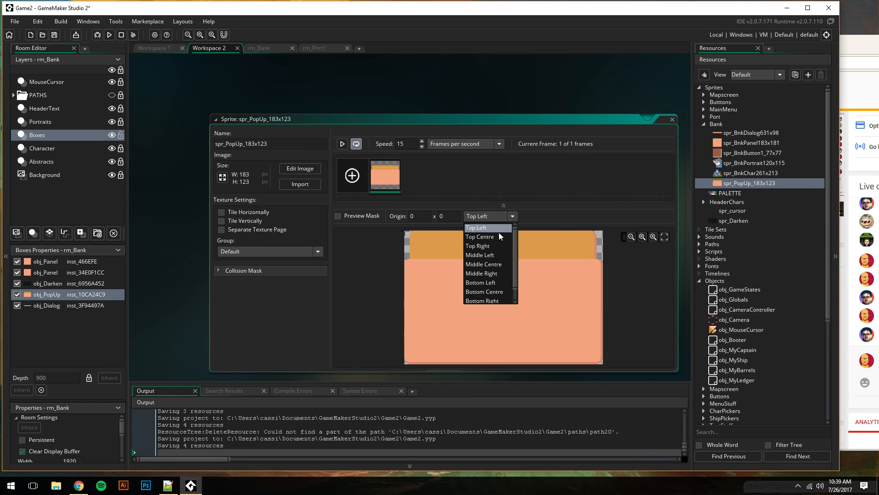
{"action": "left_click", "coordinate": [489, 262]}
{"action": "left_click", "coordinate": [219, 270]}
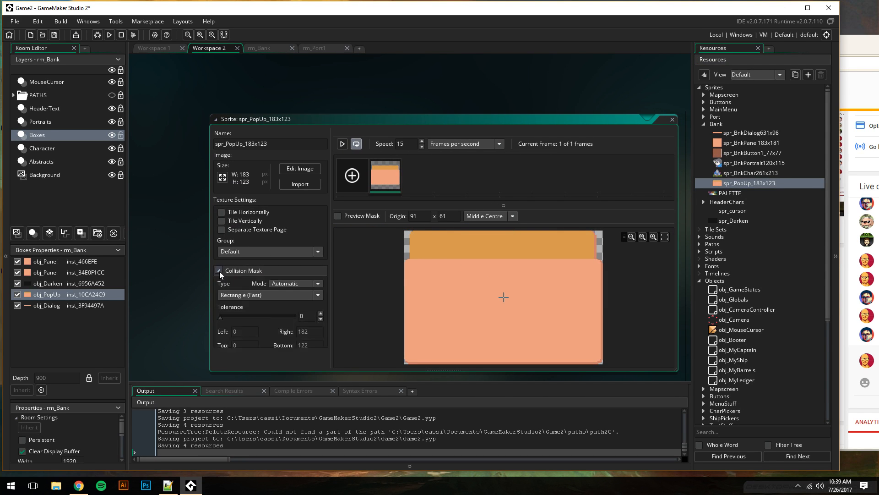
{"action": "left_click", "coordinate": [219, 270]}
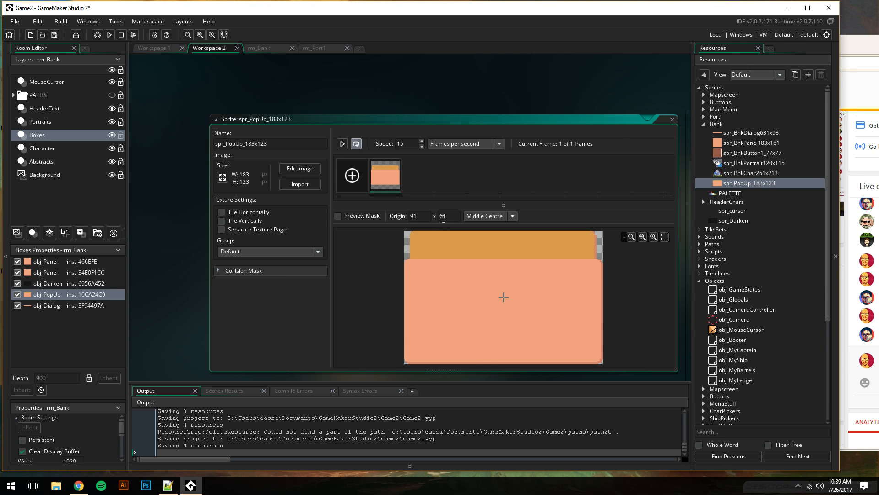
{"action": "left_click", "coordinate": [672, 119]}
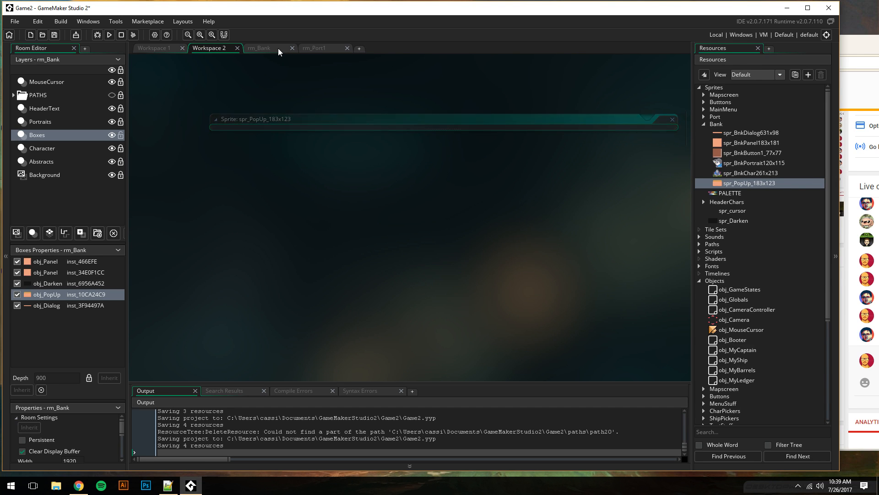
Add visible = true; above event_user(0); in the with (obj_PopUp) block of scr_BNKDeposit
{"action": "left_click", "coordinate": [165, 51]}
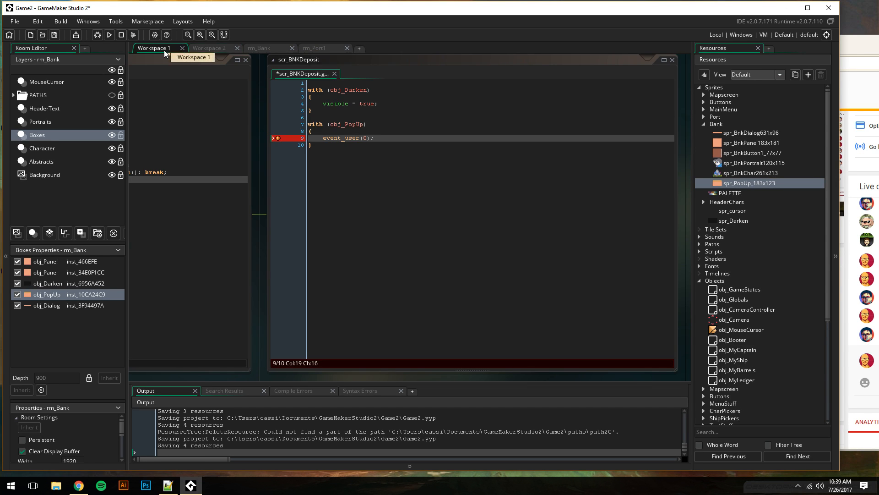
{"action": "left_click", "coordinate": [376, 140]}
{"action": "key", "text": "Up"}
{"action": "key", "text": "Return"}
{"action": "type", "text": "visible "}
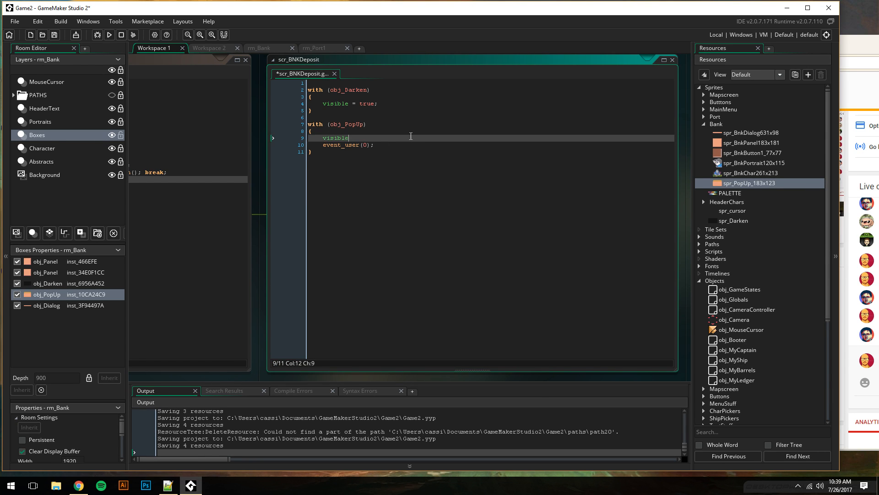
{"action": "type", "text": "= true;"}
Open obj_PopUp and review the path, speed and visibility variables in its Create event
{"action": "scroll", "coordinate": [735, 376], "scroll_direction": "down", "scroll_amount": 5}
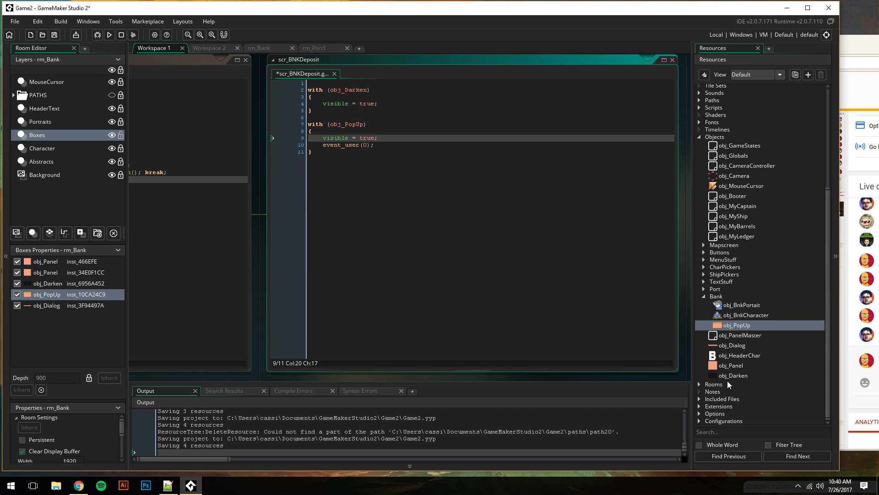
{"action": "double_click", "coordinate": [728, 366]}
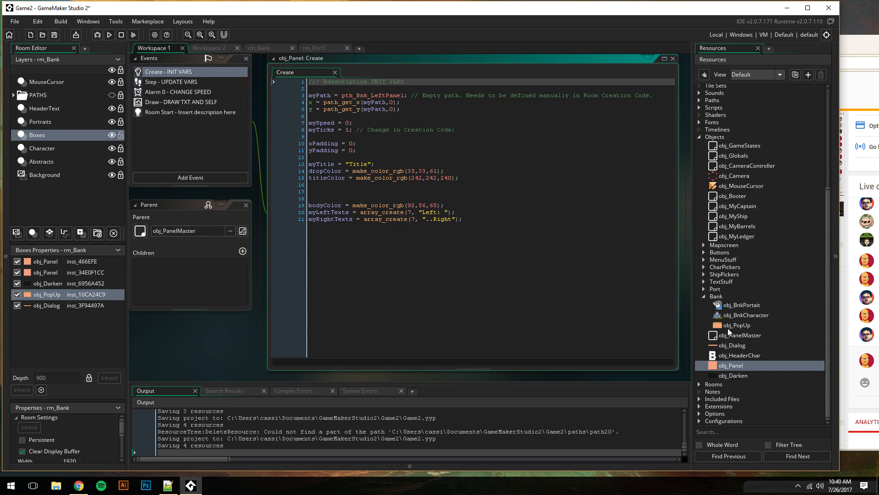
{"action": "double_click", "coordinate": [730, 326]}
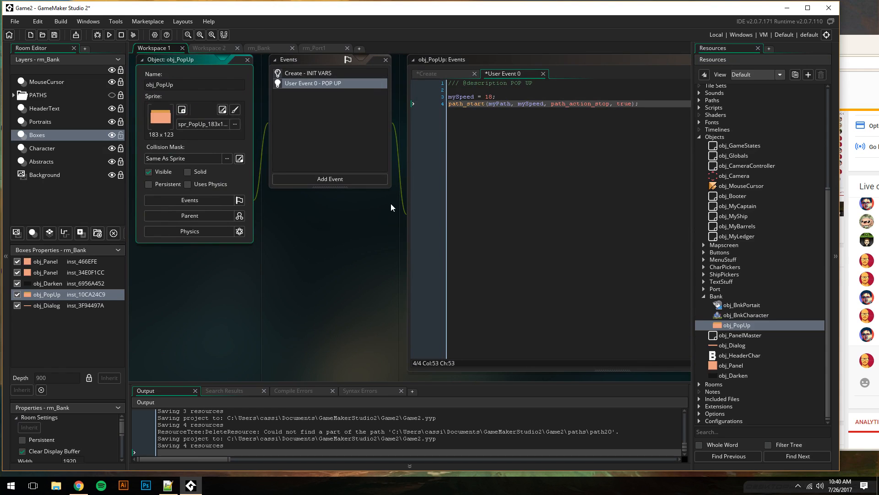
{"action": "left_click", "coordinate": [334, 76]}
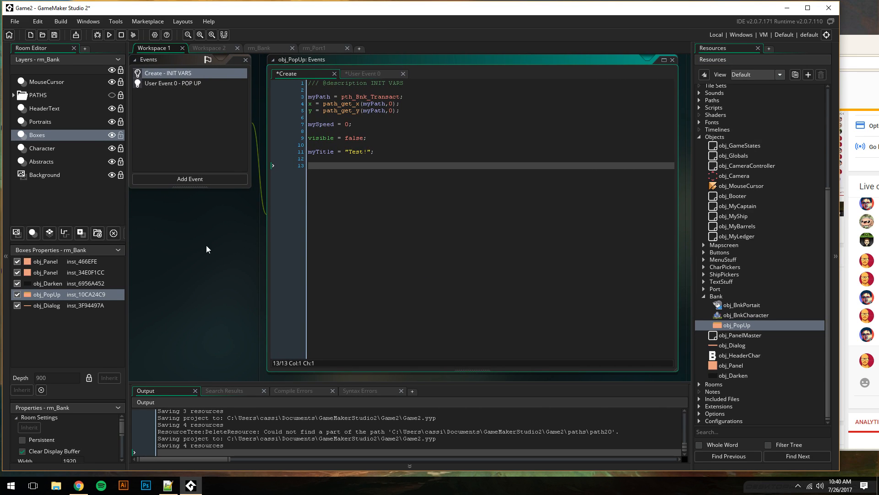
{"action": "middle_click_drag", "start_coordinate": [206, 247], "coordinate": [242, 259]}
Run the game and go through the character selection to reach the Bank screen
{"action": "left_click", "coordinate": [110, 35]}
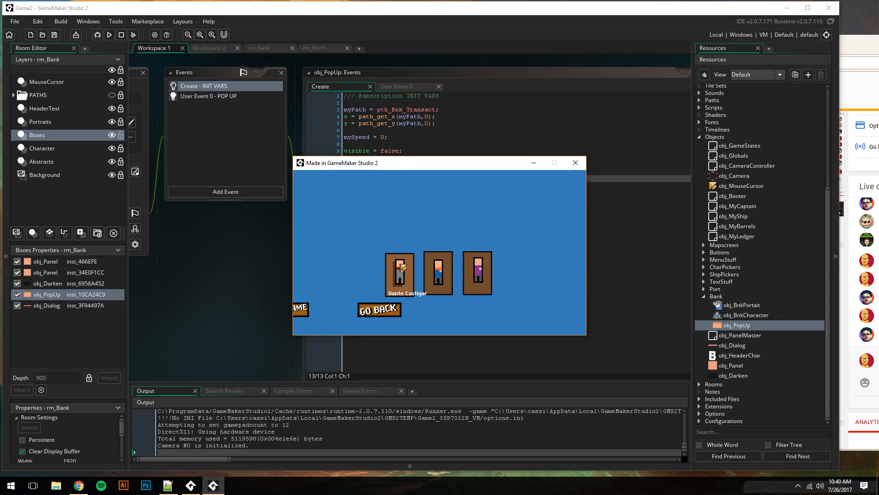
{"action": "left_click", "coordinate": [399, 293]}
{"action": "left_click", "coordinate": [334, 286]}
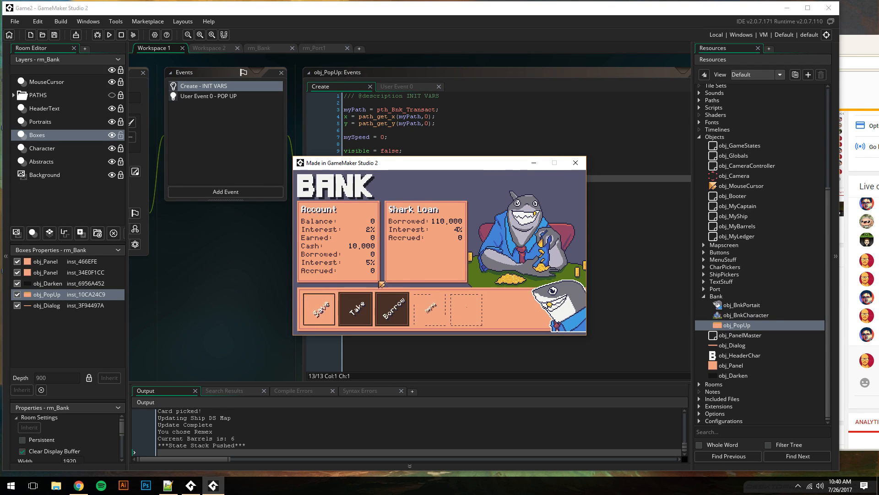
Test the pop-up by triggering the bank's Save action repeatedly and the Take action, and close the game
{"action": "left_click", "coordinate": [318, 309]}
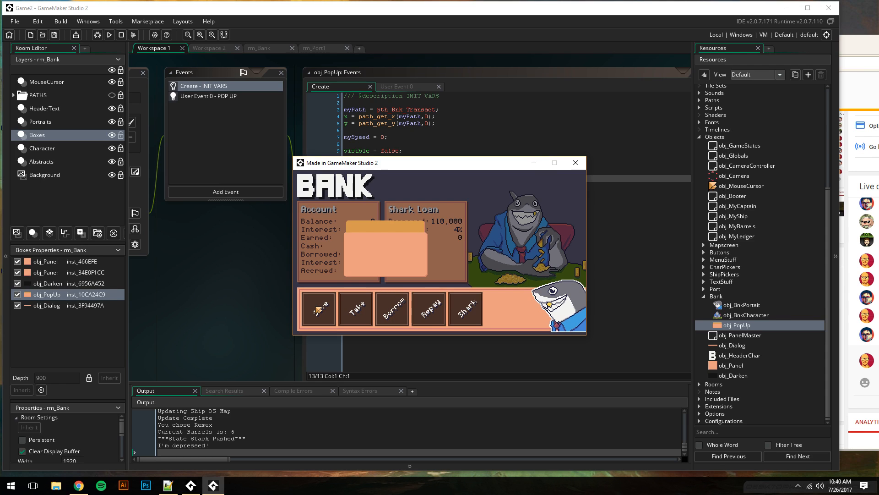
{"action": "left_click", "coordinate": [322, 308]}
{"action": "left_click", "coordinate": [322, 308]}
{"action": "left_click", "coordinate": [323, 310]}
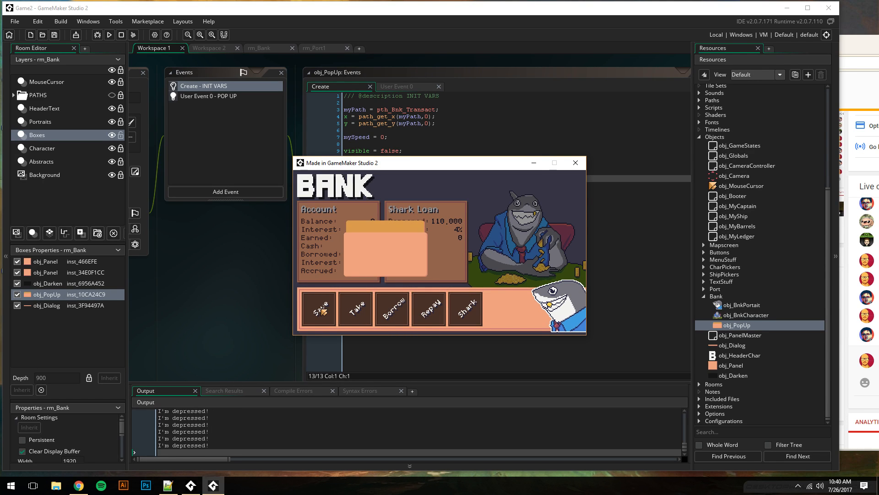
{"action": "left_click", "coordinate": [322, 310]}
{"action": "left_click", "coordinate": [357, 308]}
{"action": "left_click", "coordinate": [346, 309]}
{"action": "left_click", "coordinate": [575, 163]}
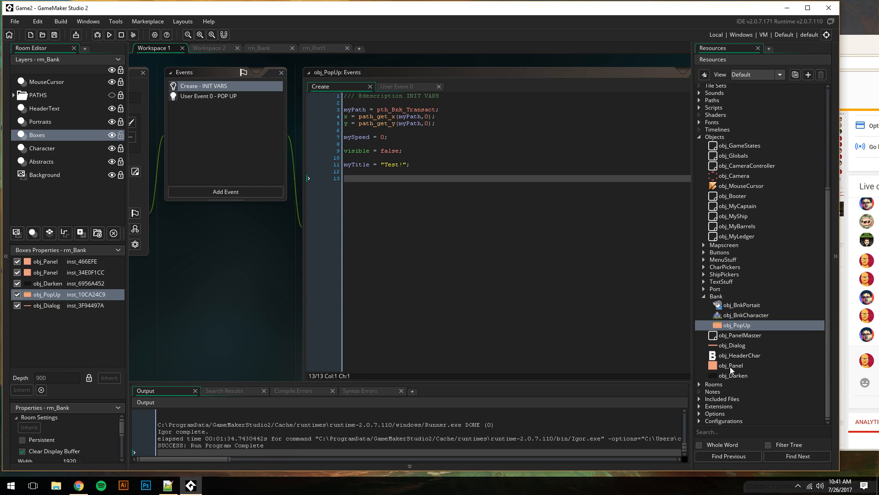
Open the Left Pressed event code of obj_ButtonTransact from the Buttons object group
{"action": "left_click", "coordinate": [704, 295]}
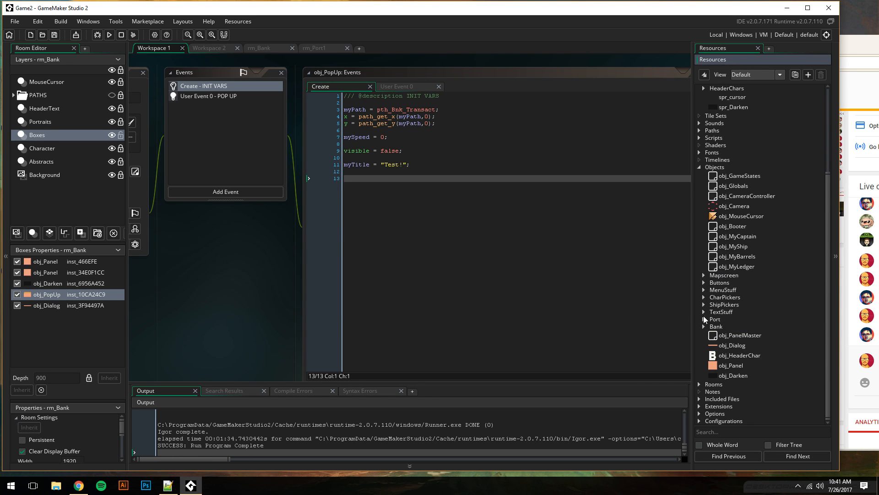
{"action": "left_click", "coordinate": [705, 283]}
{"action": "double_click", "coordinate": [749, 372]}
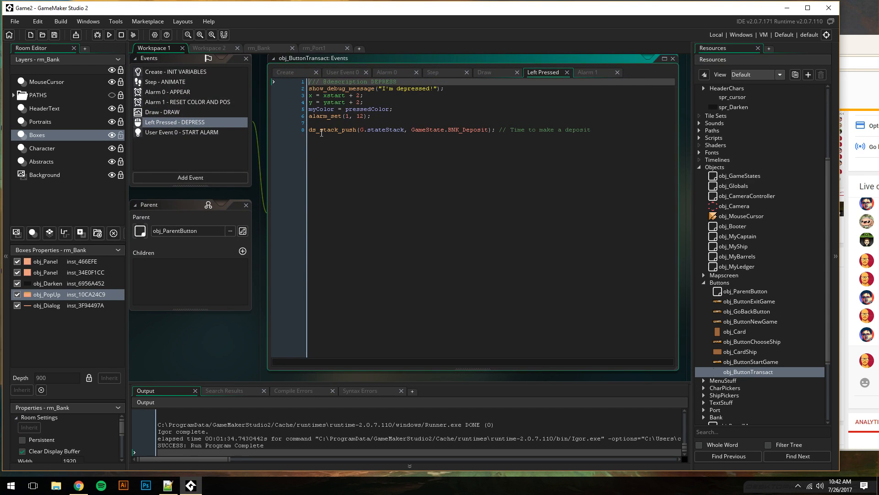
Insert switch (myTitle) with an opening brace above the ds_stack_push line in obj_ButtonTransact's Left Pressed event
{"action": "left_click", "coordinate": [467, 130]}
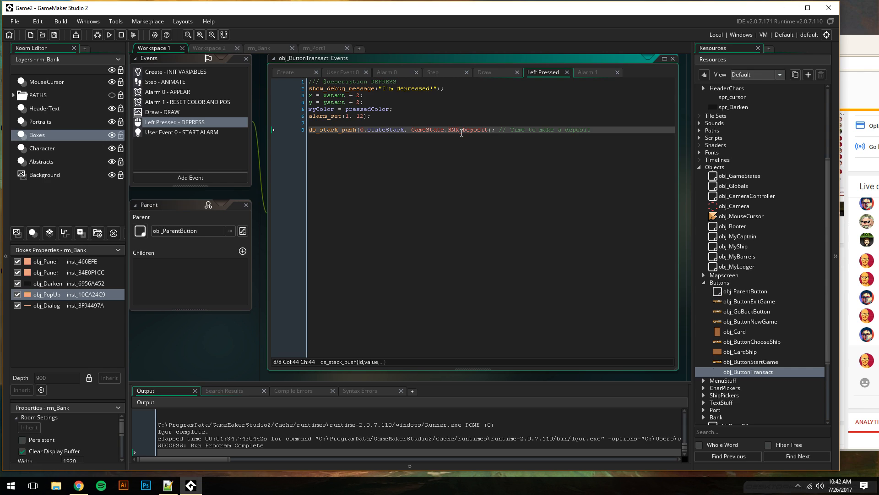
{"action": "left_click", "coordinate": [427, 124]}
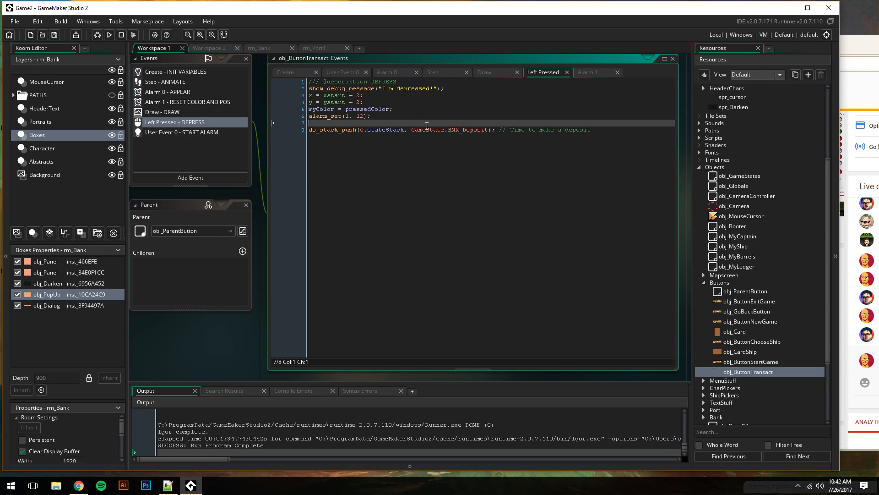
{"action": "key", "text": "Return"}
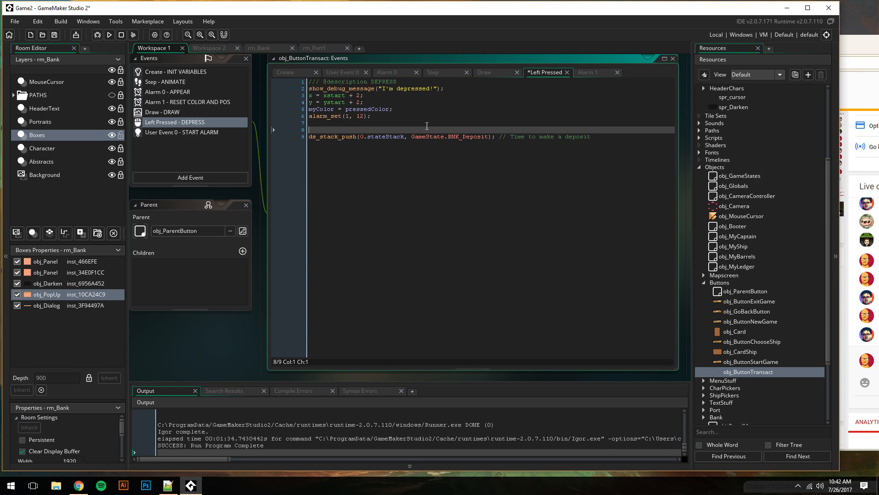
{"action": "type", "text": "switch ()"}
{"action": "key", "text": "Left"}
{"action": "type", "text": "myTit"}
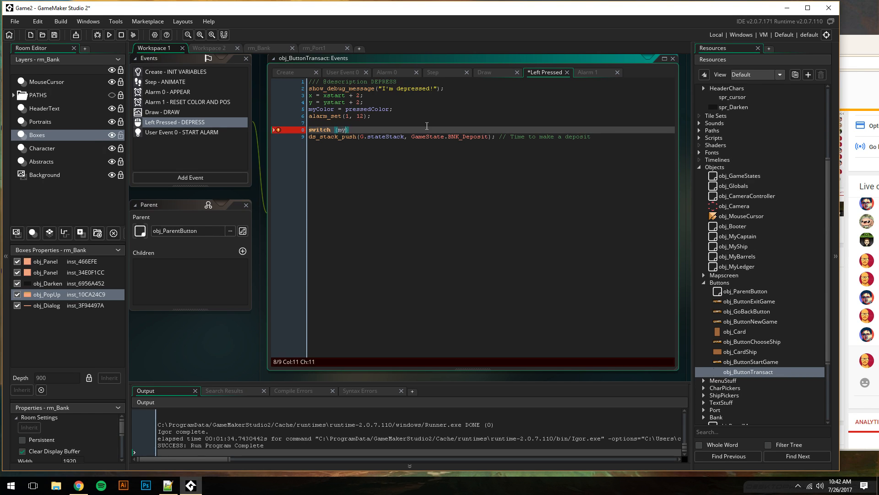
{"action": "type", "text": "le"}
{"action": "key", "text": "Right"}
{"action": "key", "text": "Return"}
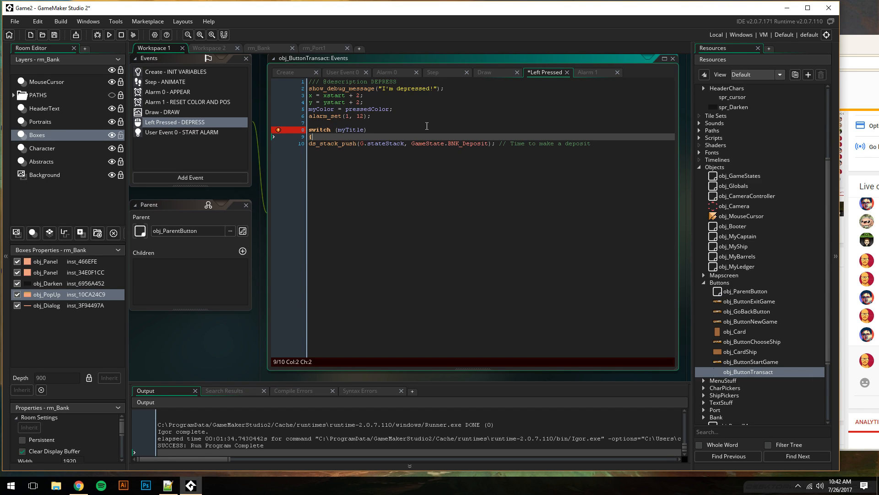
Close the switch block with a brace below the ds_stack_push line, leaving an empty line between them
{"action": "key", "text": "Down"}
{"action": "key", "text": "Up"}
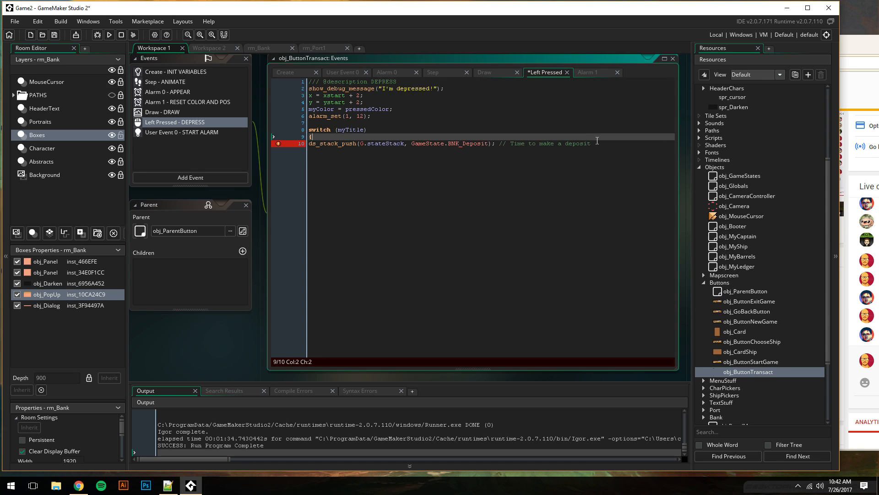
{"action": "key", "text": "Down"}
{"action": "key", "text": "End"}
{"action": "key", "text": "Return"}
{"action": "key", "text": "Return"}
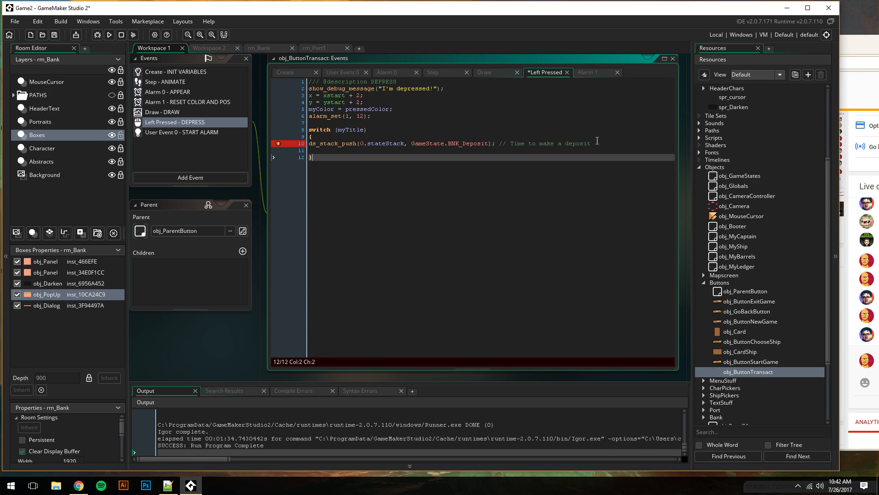
{"action": "mouse_move", "coordinate": [856, 46]}
{"action": "left_mouse_down"}
{"action": "mouse_move", "coordinate": [712, 44]}
{"action": "mouse_move", "coordinate": [870, 40]}
{"action": "mouse_move", "coordinate": [859, 42]}
{"action": "left_mouse_up"}
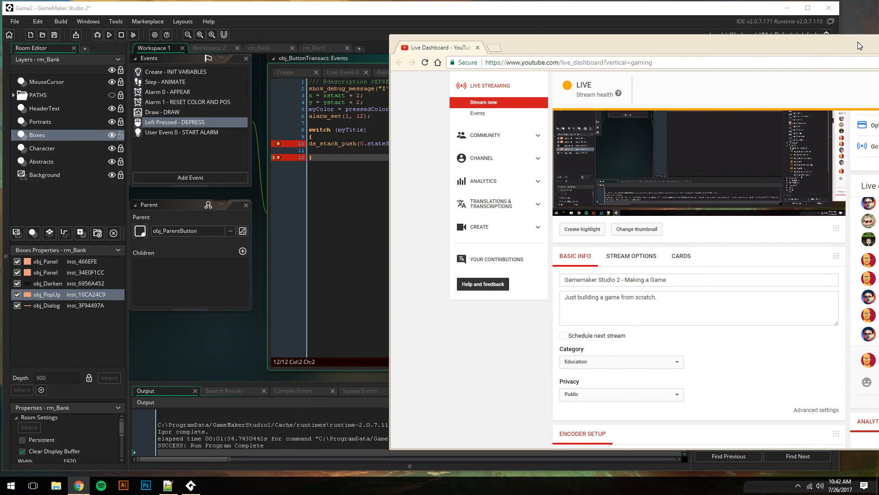
{"action": "left_click", "coordinate": [343, 170]}
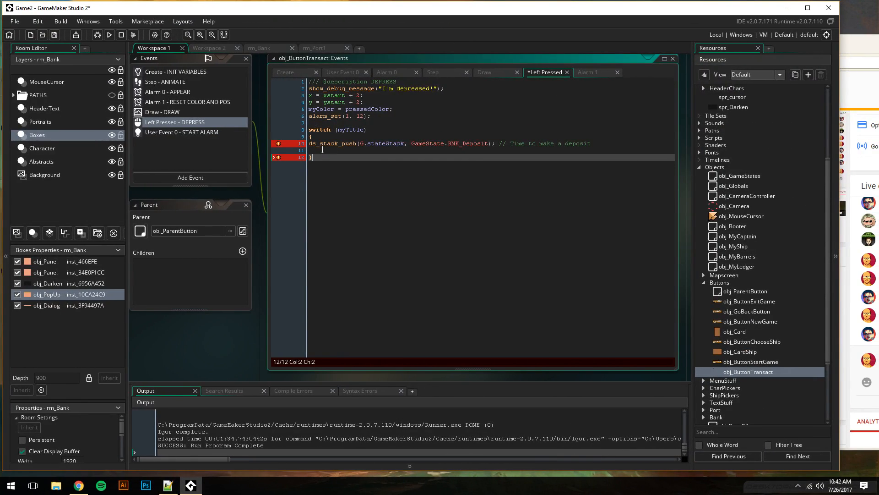
{"action": "left_click", "coordinate": [314, 149]}
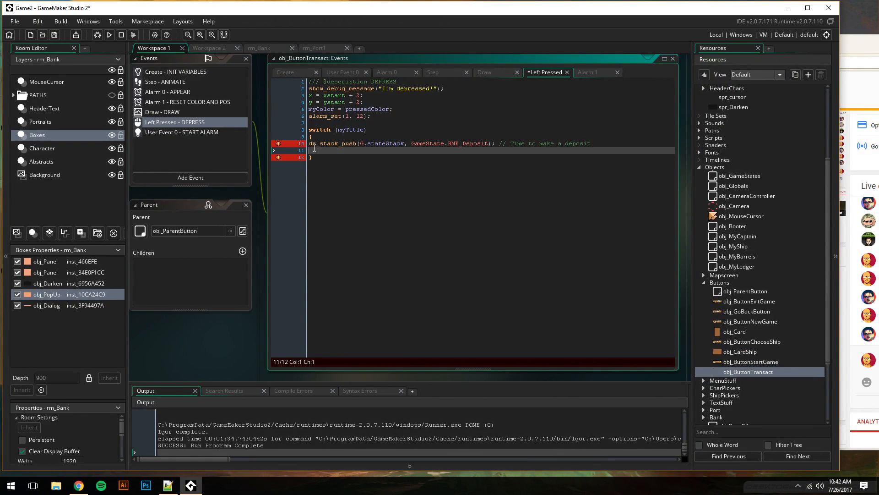
Indent the ds_stack_push line inside the switch block and insert a case: line above it
{"action": "key", "text": "Up"}
{"action": "key", "text": "Tab"}
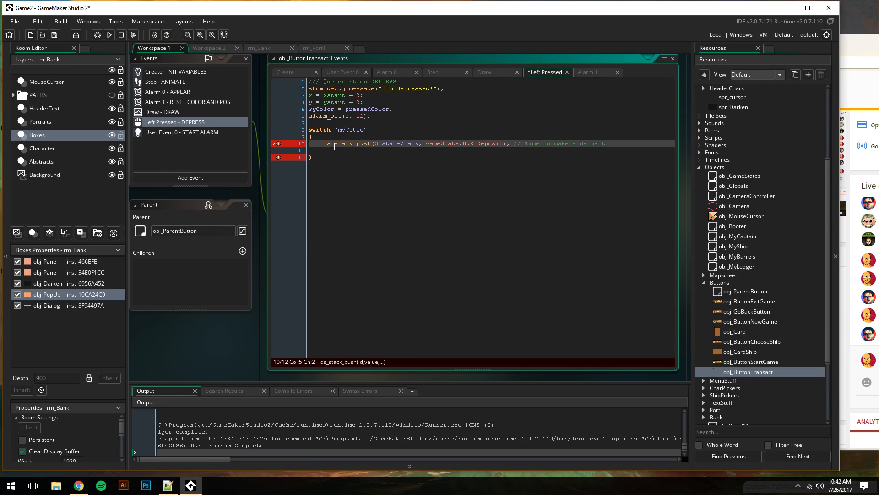
{"action": "type", "text": "case:"}
{"action": "key", "text": "Return"}
{"action": "key", "text": "Up"}
{"action": "key", "text": "End"}
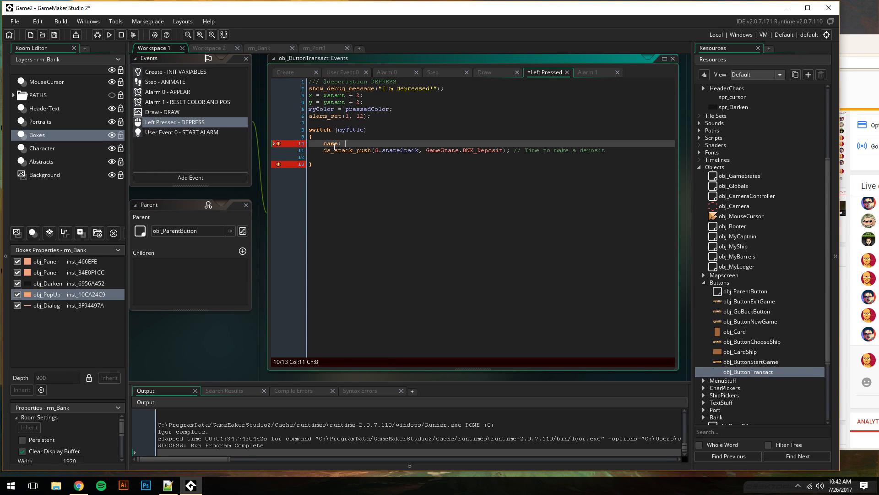
Add the label "Save" to the case line and a break; statement below the ds_stack_push line
{"action": "type", "text": "\"\""}
{"action": "key", "text": "Left"}
{"action": "type", "text": "Save"}
{"action": "key", "text": "Right"}
{"action": "key", "text": "Down"}
{"action": "key", "text": "End"}
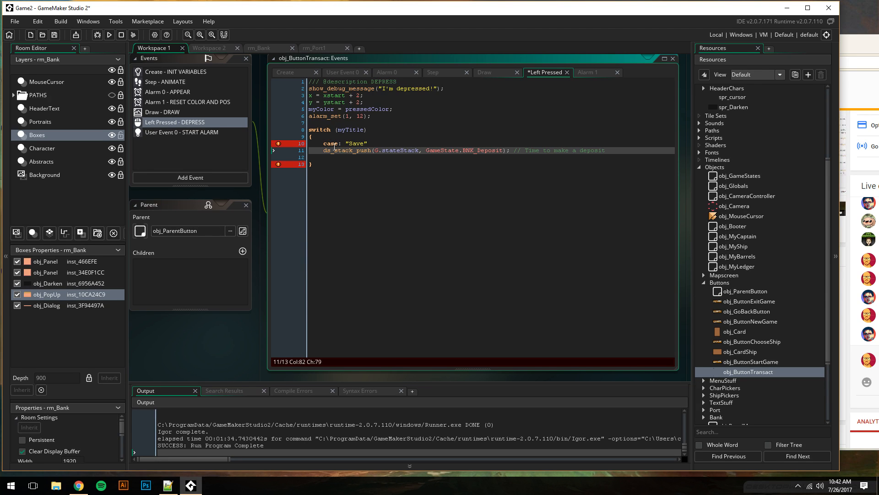
{"action": "key", "text": "Return"}
{"action": "type", "text": "break;"}
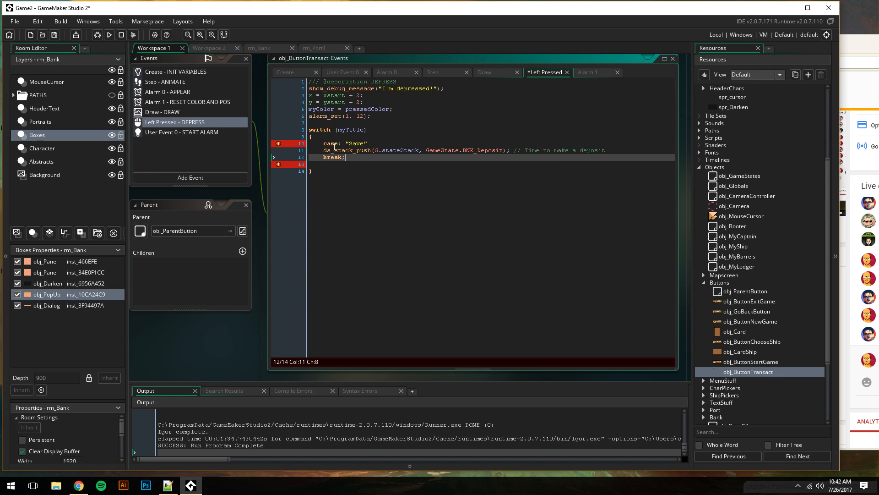
Look up the switch statement in the manual and examine its syntax and example code
{"action": "left_click", "coordinate": [322, 130]}
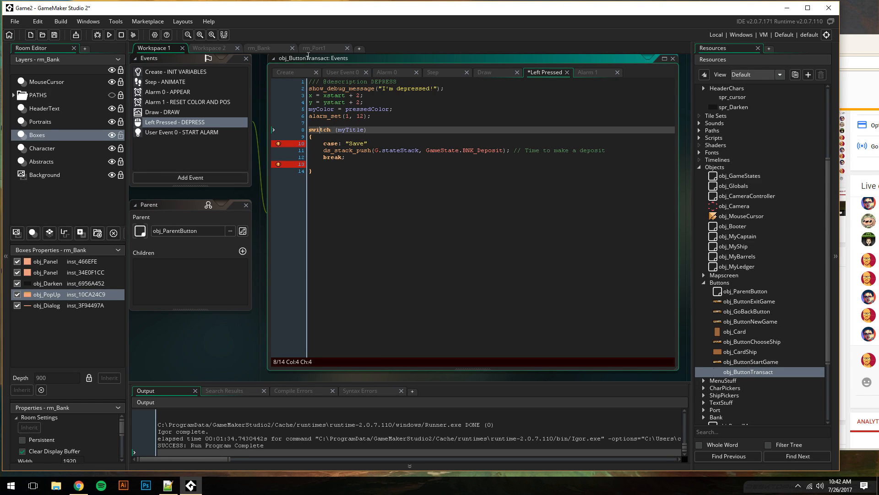
{"action": "key", "text": "F1"}
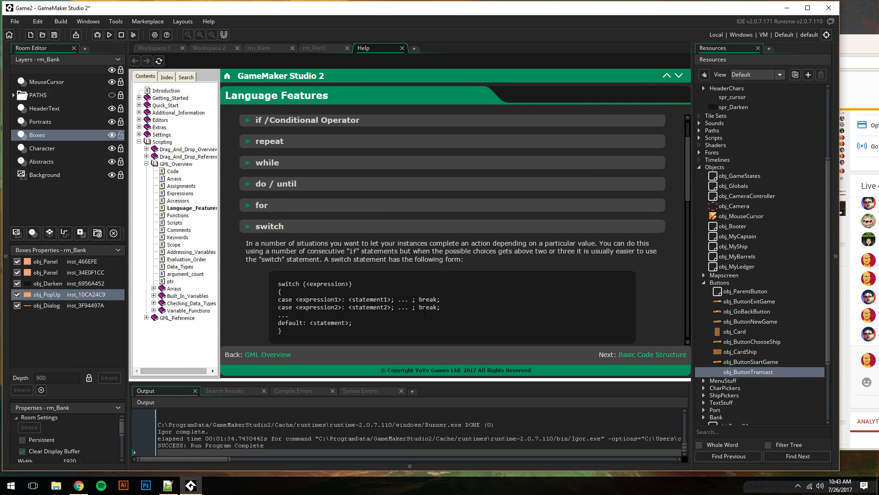
{"action": "scroll", "coordinate": [422, 298], "scroll_direction": "down", "scroll_amount": 5}
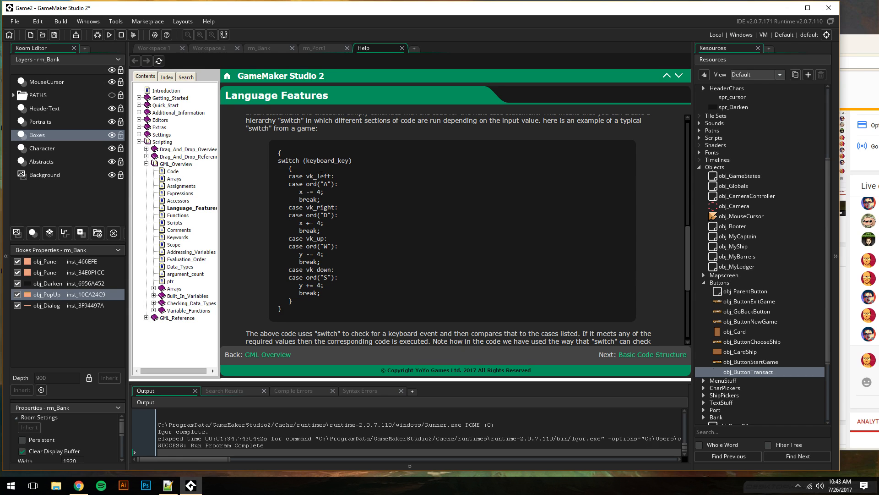
Return to the Left Pressed code and correct the case line to read case "Save": with the colon after the label
{"action": "left_click", "coordinate": [157, 48]}
{"action": "left_click", "coordinate": [342, 142]}
{"action": "key", "text": "BackSpace"}
{"action": "left_click", "coordinate": [370, 145]}
{"action": "type", "text": ":"}
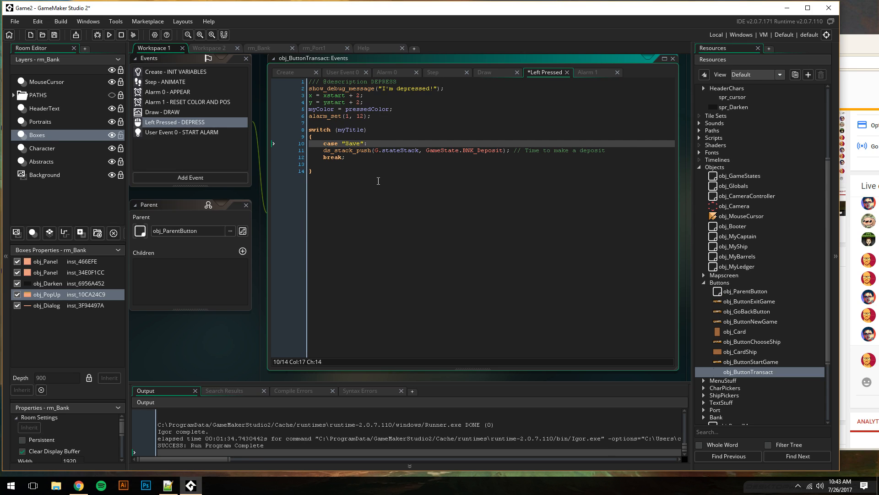
Run the game, start a new game with a captain and the ship Nostro, and enter the bank
{"action": "left_click", "coordinate": [110, 34]}
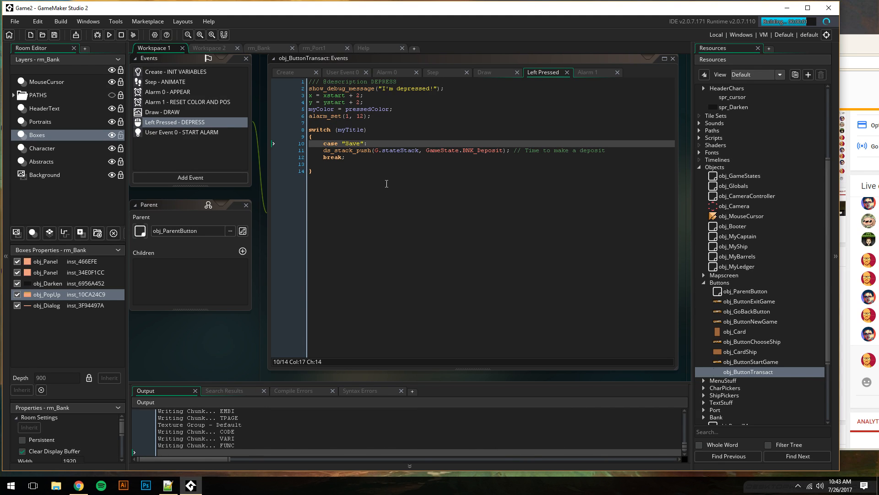
{"action": "left_click", "coordinate": [400, 309]}
{"action": "left_click", "coordinate": [351, 273]}
{"action": "left_click", "coordinate": [517, 306]}
{"action": "left_click", "coordinate": [394, 264]}
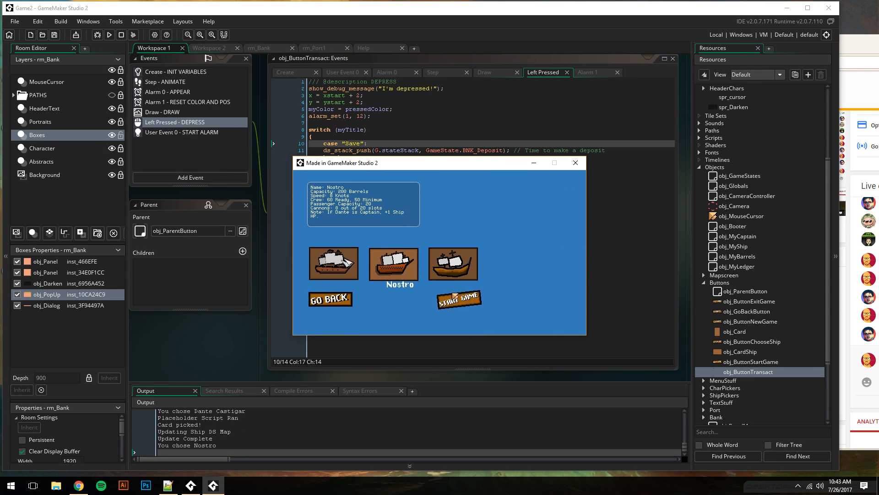
{"action": "left_click", "coordinate": [452, 295]}
{"action": "left_click", "coordinate": [431, 307]}
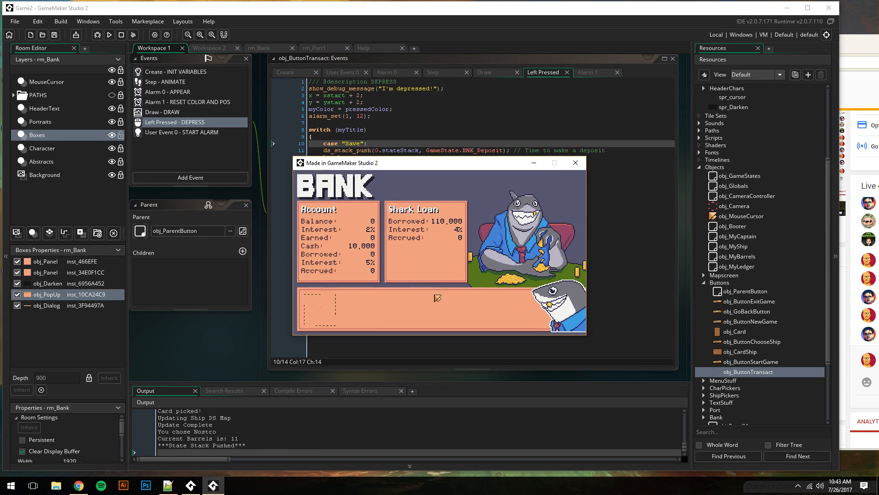
Test the bank's Take, Borrow, Repay and Shark actions, trigger Save, and close the game
{"action": "left_click", "coordinate": [359, 309]}
{"action": "left_click", "coordinate": [391, 311]}
{"action": "left_click", "coordinate": [427, 309]}
{"action": "left_click", "coordinate": [474, 316]}
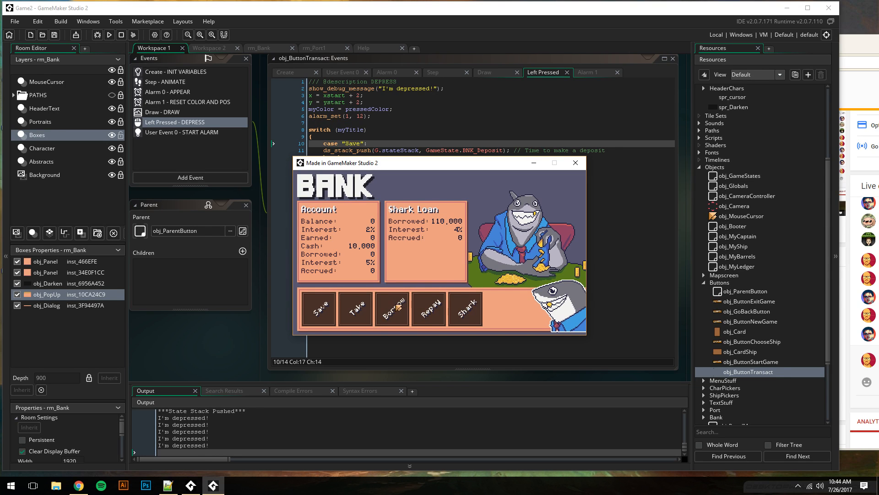
{"action": "left_click", "coordinate": [323, 312]}
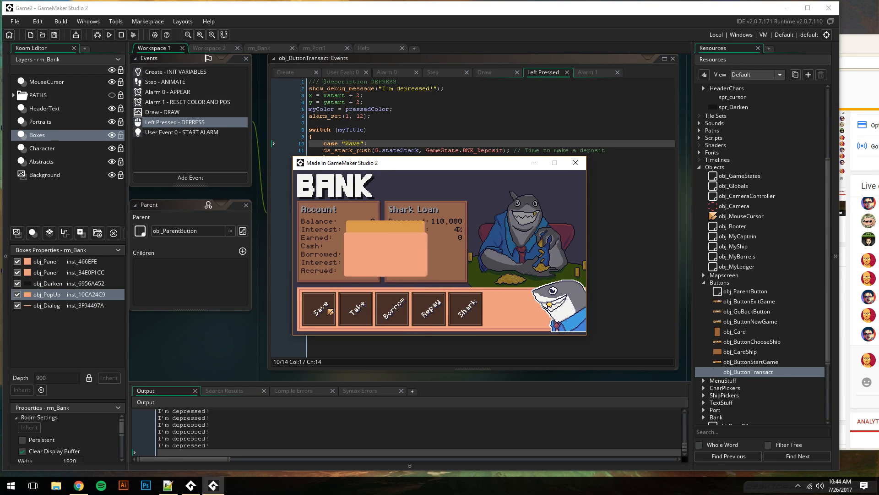
{"action": "left_click", "coordinate": [576, 163]}
Select the whole "Save" case block, from its case line through break;, in the switch statement
{"action": "left_click_drag", "start_coordinate": [352, 161], "coordinate": [320, 143]}
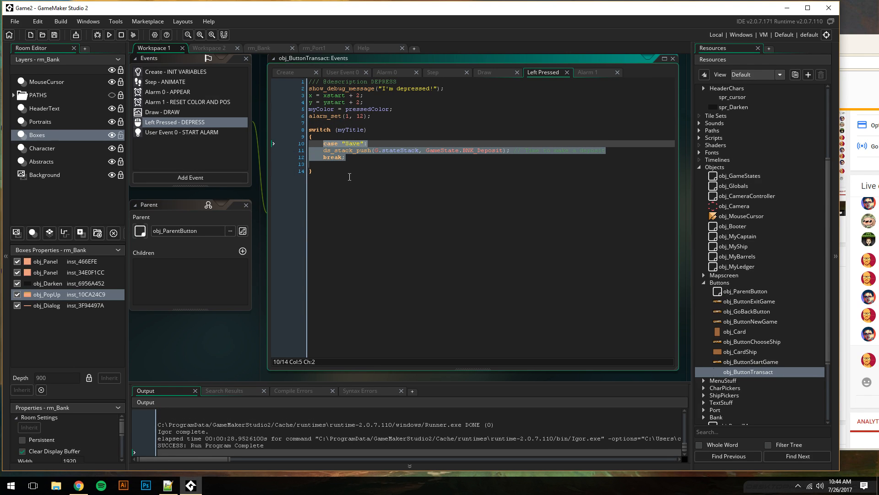
Deselect the code in obj_ButtonTransact's Left Pressed event and close the obj_Panel object editor
{"action": "left_click", "coordinate": [339, 227]}
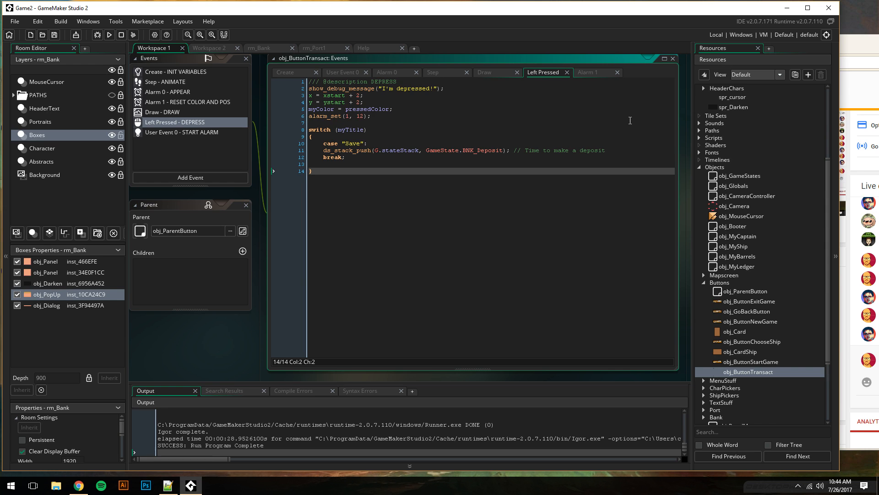
{"action": "scroll", "coordinate": [508, 200], "scroll_direction": "up", "scroll_amount": 5}
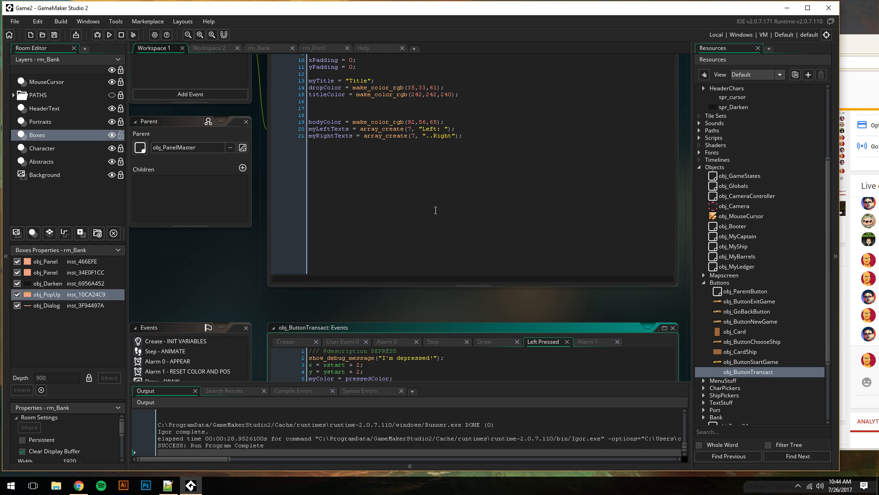
{"action": "middle_click_drag", "start_coordinate": [238, 268], "coordinate": [425, 349]}
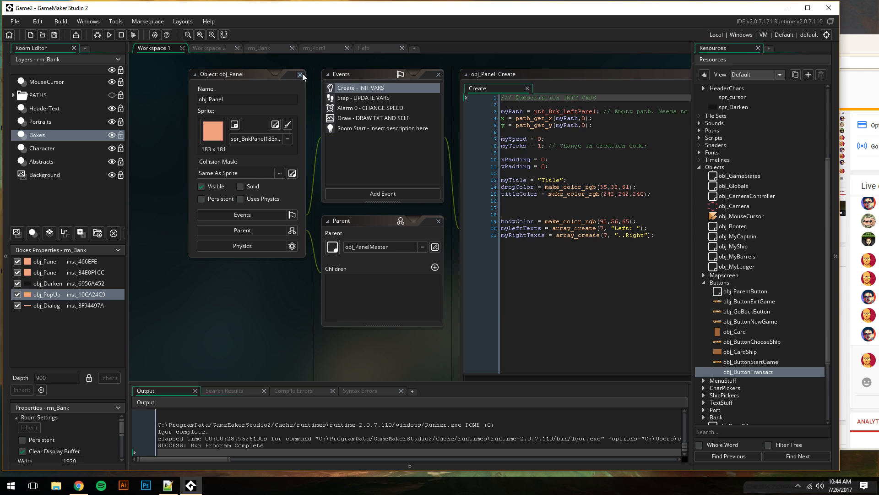
{"action": "left_click", "coordinate": [301, 74]}
Review the Create and Step events of obj_GameStates, checking how the BNK_Deposit state is declared and handled
{"action": "middle_click_drag", "start_coordinate": [391, 197], "coordinate": [309, 311]}
{"action": "middle_click_drag", "start_coordinate": [306, 149], "coordinate": [331, 326]}
{"action": "middle_click_drag", "start_coordinate": [204, 235], "coordinate": [213, 351]}
{"action": "middle_click_drag", "start_coordinate": [337, 98], "coordinate": [221, 282]}
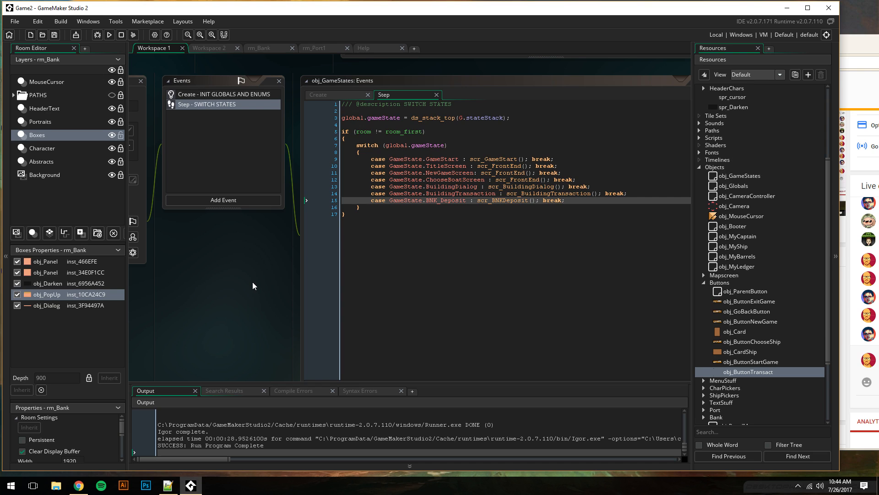
{"action": "middle_click_drag", "start_coordinate": [265, 249], "coordinate": [288, 251]}
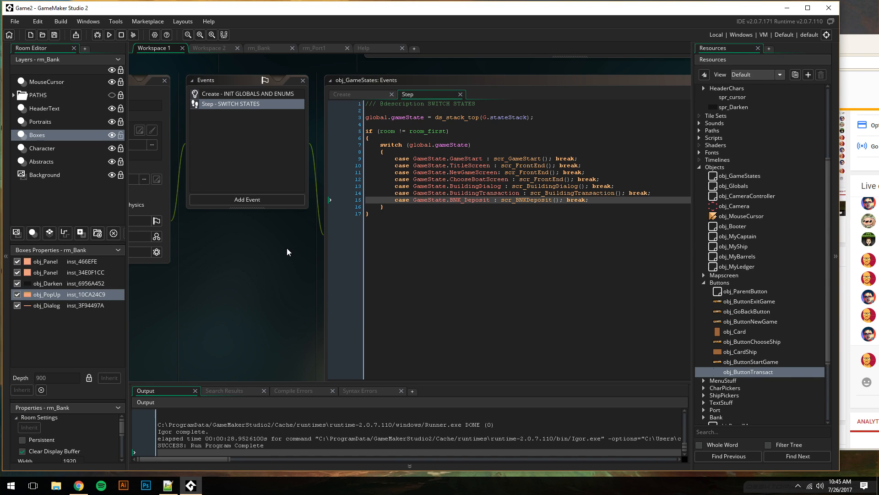
{"action": "left_click", "coordinate": [217, 92]}
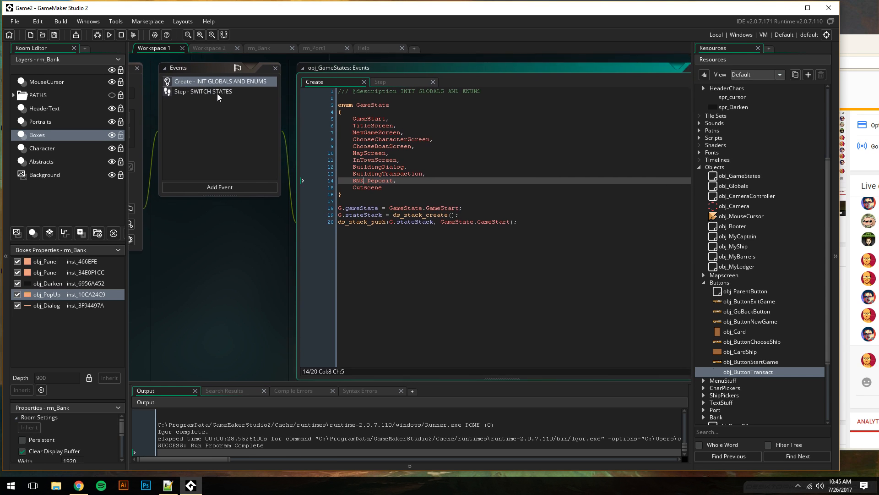
{"action": "left_click", "coordinate": [204, 84]}
{"action": "middle_click_drag", "start_coordinate": [199, 213], "coordinate": [266, 252]}
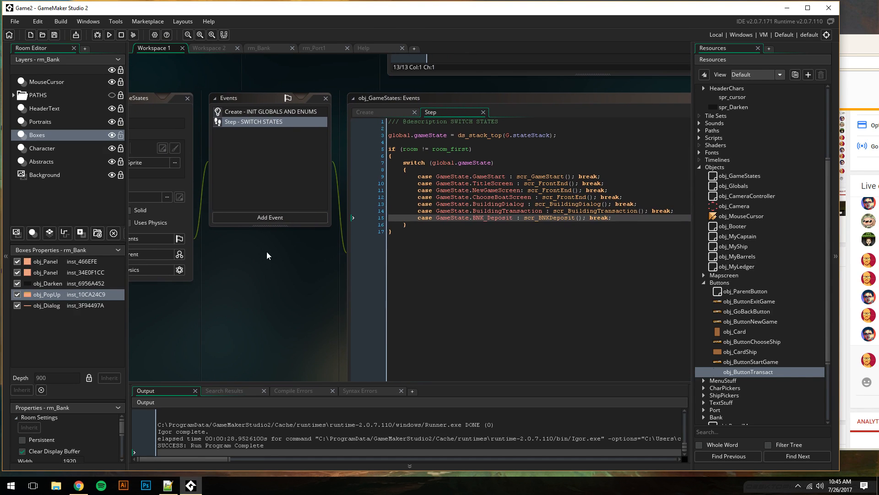
Collapse the Buttons group, expand the Bank object group and open obj_PopUp for editing
{"action": "left_click", "coordinate": [706, 289]}
{"action": "left_click", "coordinate": [704, 282]}
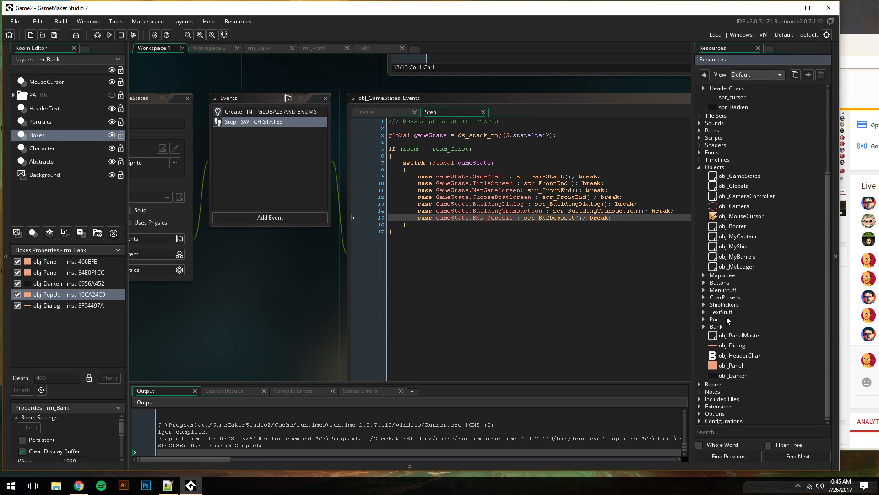
{"action": "left_click", "coordinate": [715, 328]}
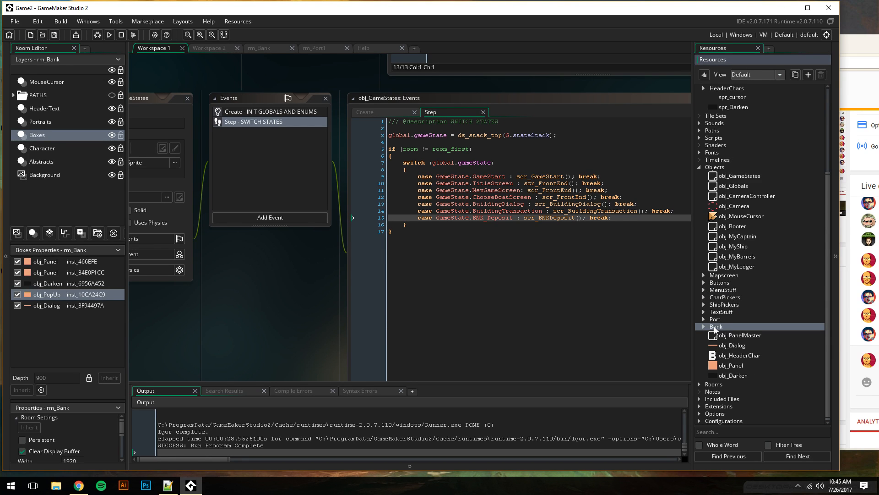
{"action": "left_click", "coordinate": [704, 326]}
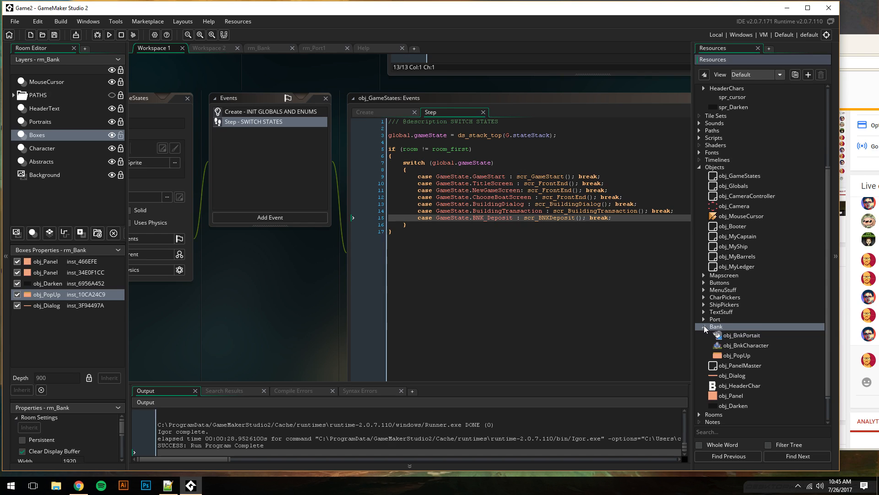
{"action": "double_click", "coordinate": [735, 356]}
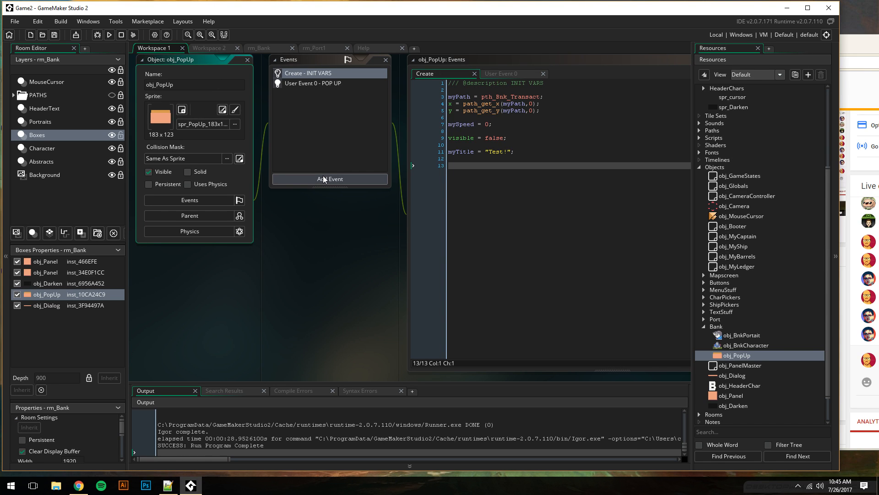
Bring up the YouTube live dashboard, post "yeh sorry" in the live chat, and return to GameMaker Studio 2
{"action": "mouse_move", "coordinate": [858, 46]}
{"action": "left_mouse_down"}
{"action": "mouse_move", "coordinate": [633, 40]}
{"action": "mouse_move", "coordinate": [852, 51]}
{"action": "left_mouse_up"}
{"action": "left_click_drag", "start_coordinate": [550, 46], "coordinate": [327, 38]}
{"action": "type", "text": "yeh sorry"}
{"action": "key", "text": "Return"}
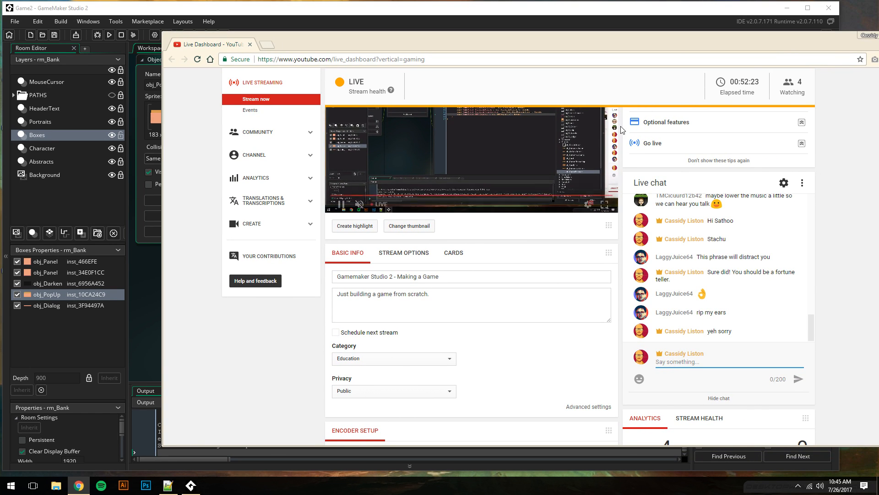
{"action": "left_click_drag", "start_coordinate": [357, 45], "coordinate": [586, 51]}
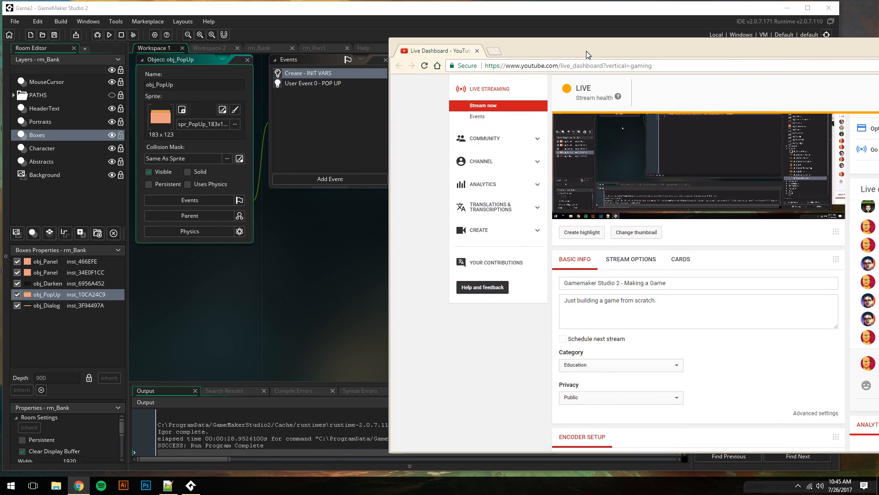
{"action": "left_click", "coordinate": [367, 168]}
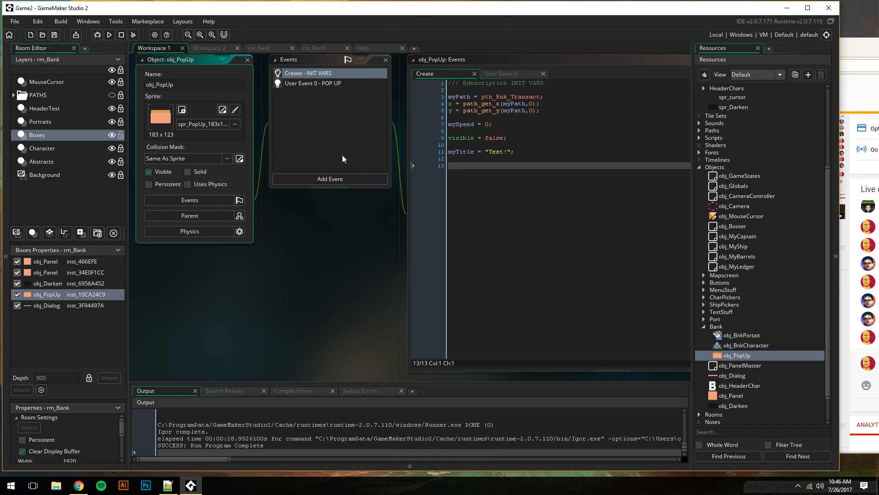
Add a Draw event to obj_PopUp
{"action": "left_click", "coordinate": [317, 178]}
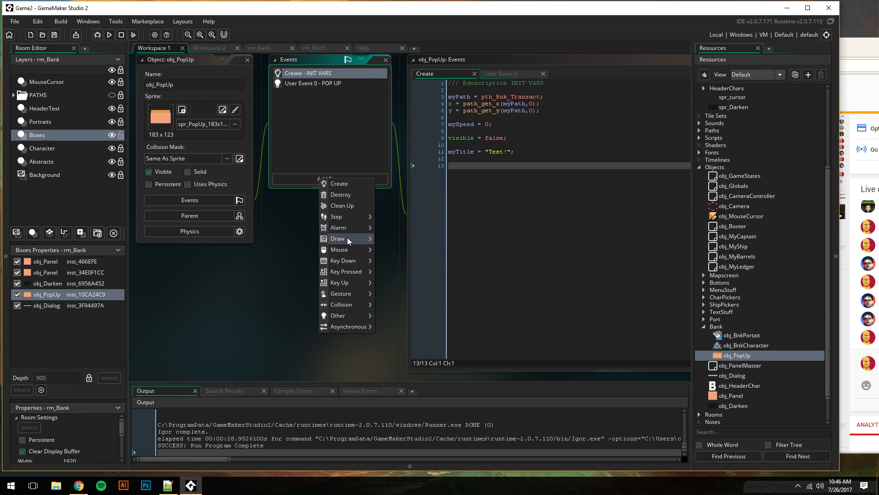
{"action": "mouse_move", "coordinate": [348, 239]}
{"action": "left_click", "coordinate": [384, 239]}
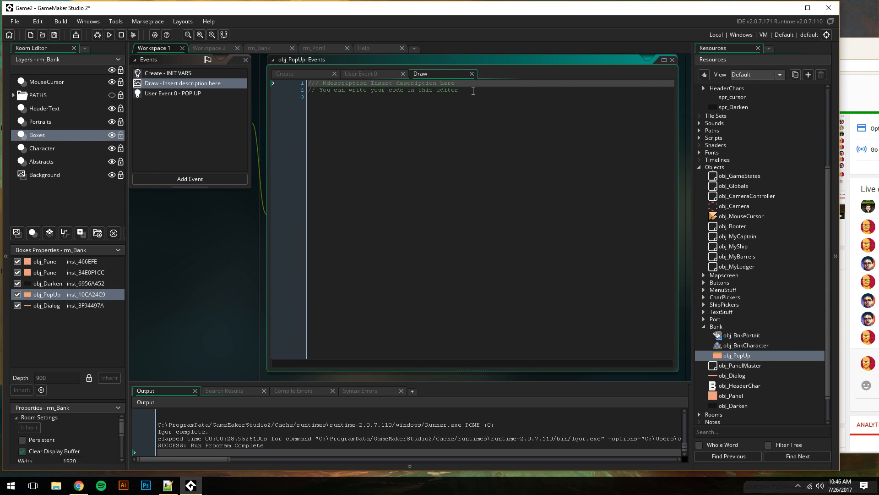
Replace the Draw event's placeholder comments with the description "TITLE, TEXT" and start an empty line for code
{"action": "left_click_drag", "start_coordinate": [473, 91], "coordinate": [371, 87]}
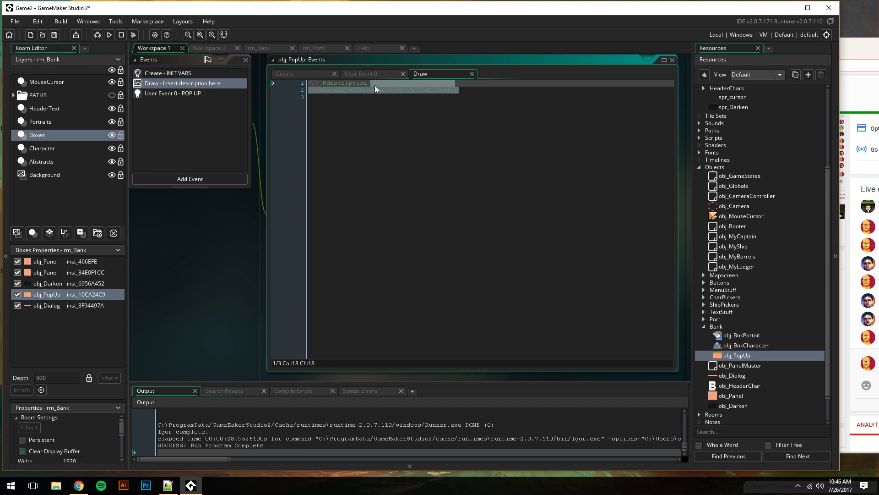
{"action": "type", "text": "TITLE AND"}
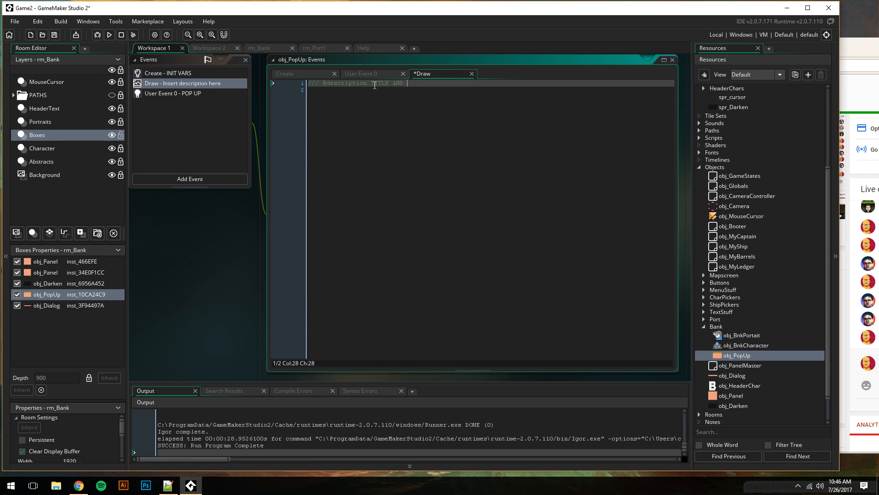
{"action": "key", "text": "BackSpace"}
{"action": "key", "text": "BackSpace"}
{"action": "key", "text": "BackSpace"}
{"action": "type", "text": ", TEXT"}
{"action": "key", "text": "Return"}
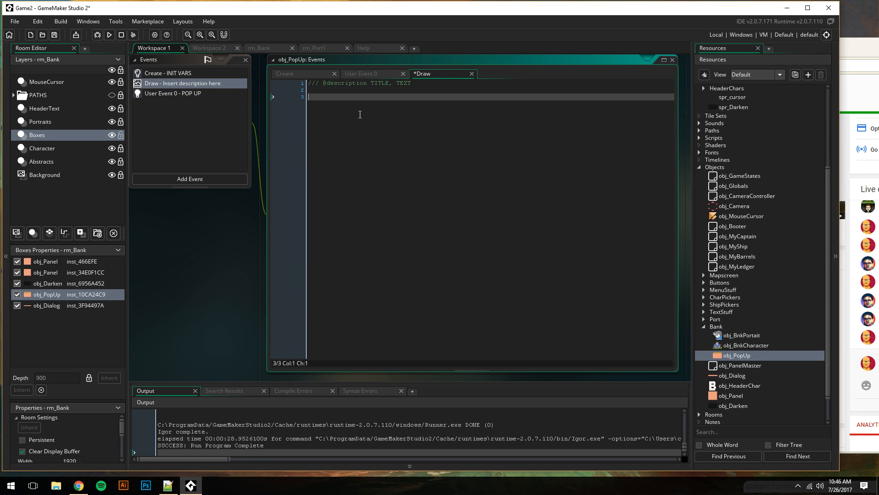
In obj_PopUp's Create event, add the line "titleX = bbox_left;" below the myTitle assignment
{"action": "left_click", "coordinate": [183, 75]}
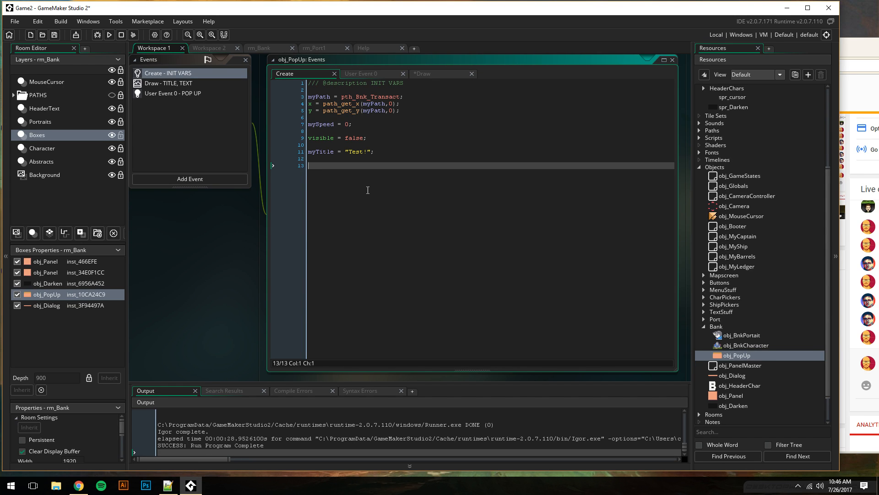
{"action": "type", "text": "titleX = bbox"}
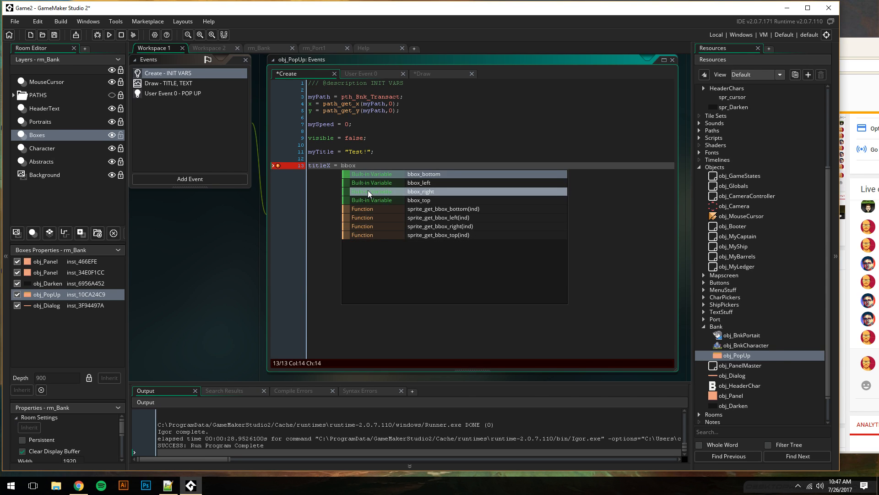
{"action": "key", "text": "Down"}
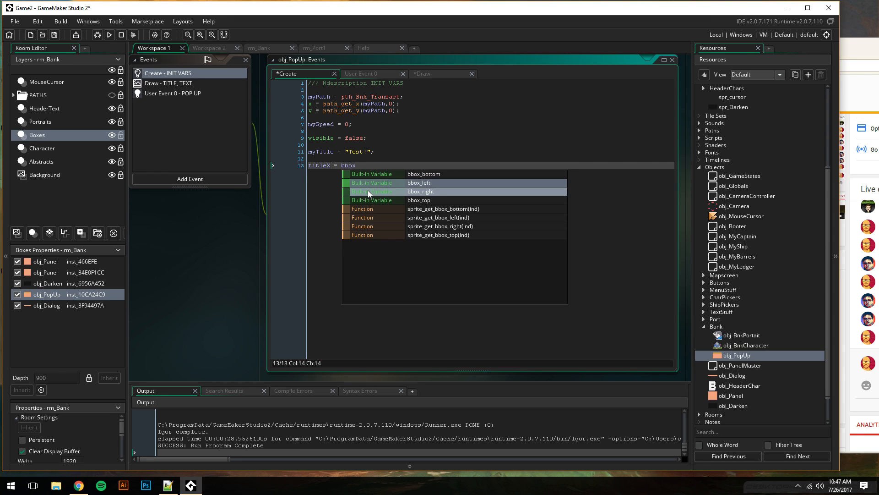
{"action": "key", "text": "Return"}
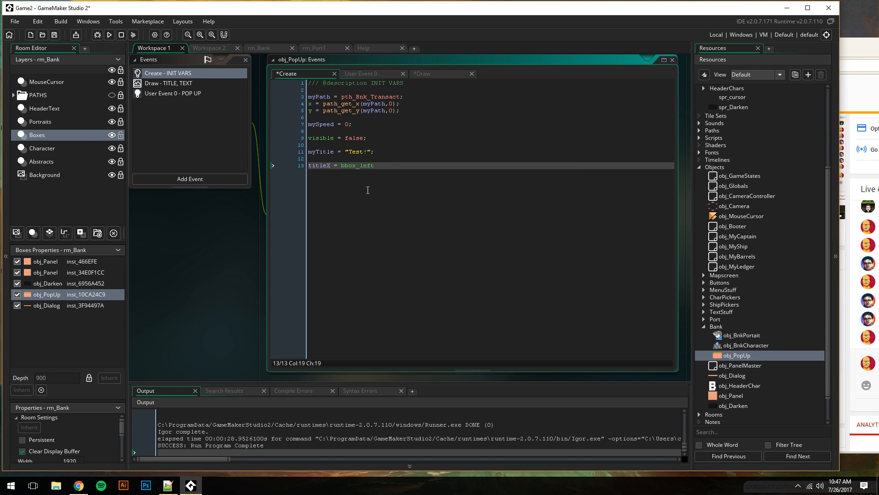
{"action": "type", "text": ";"}
Open the spr_PopUp_183x123 sprite from the Bank sprites in Workspace 2 and open its image for editing
{"action": "left_click", "coordinate": [205, 50]}
{"action": "scroll", "coordinate": [759, 185], "scroll_direction": "up", "scroll_amount": 5}
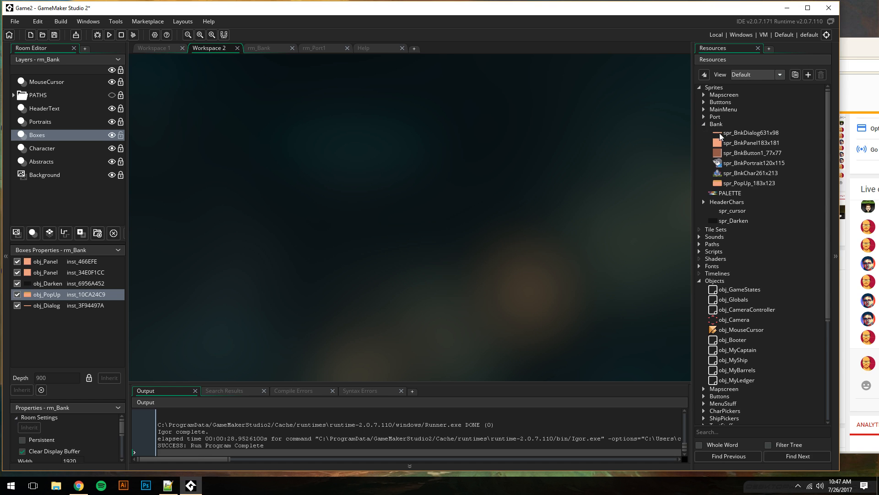
{"action": "double_click", "coordinate": [725, 183]}
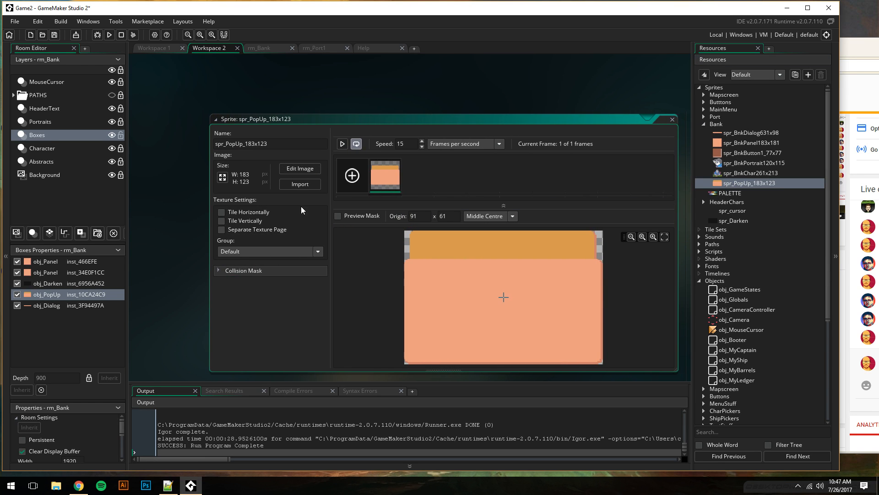
{"action": "left_click", "coordinate": [299, 169]}
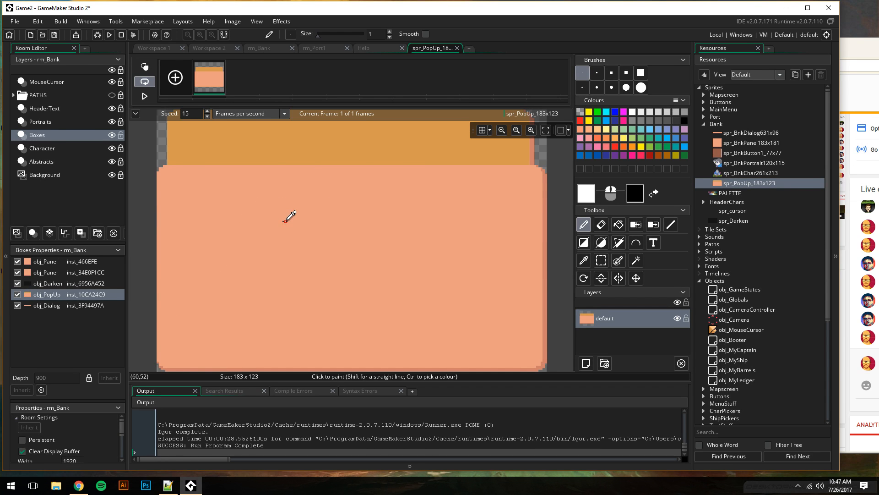
Examine the pixel coordinates at the corner of the pop-up sprite's orange title strip to find the text offset
{"action": "scroll", "coordinate": [287, 218], "scroll_direction": "down", "scroll_amount": 2}
{"action": "scroll", "coordinate": [285, 221], "scroll_direction": "up", "scroll_amount": 1}
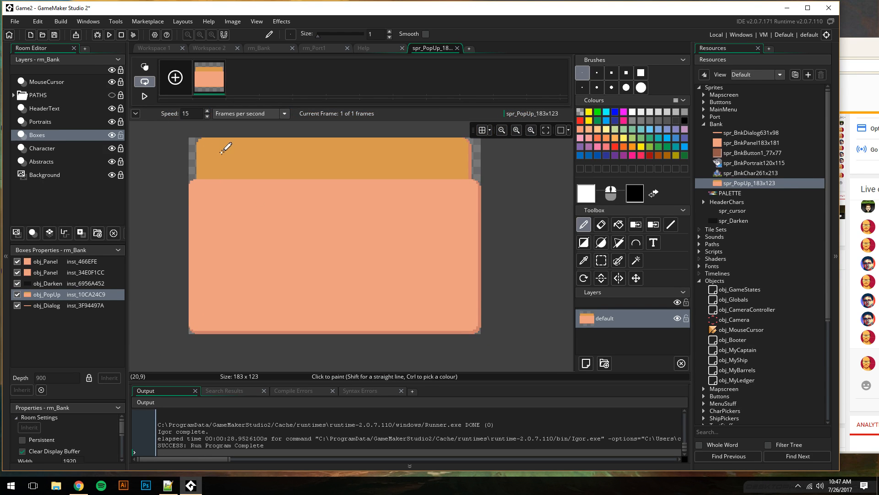
{"action": "left_click", "coordinate": [314, 168]}
{"action": "key", "text": "ctrl+z"}
{"action": "left_click", "coordinate": [586, 260]}
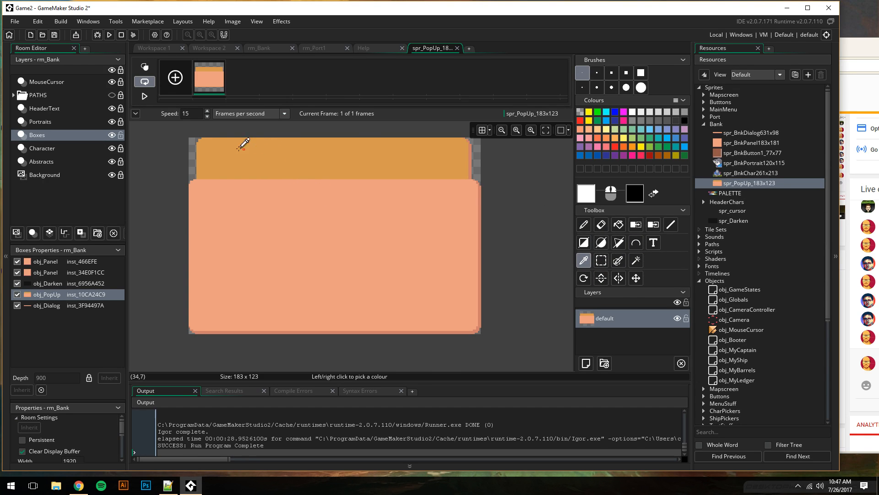
{"action": "scroll", "coordinate": [206, 142], "scroll_direction": "up", "scroll_amount": 4}
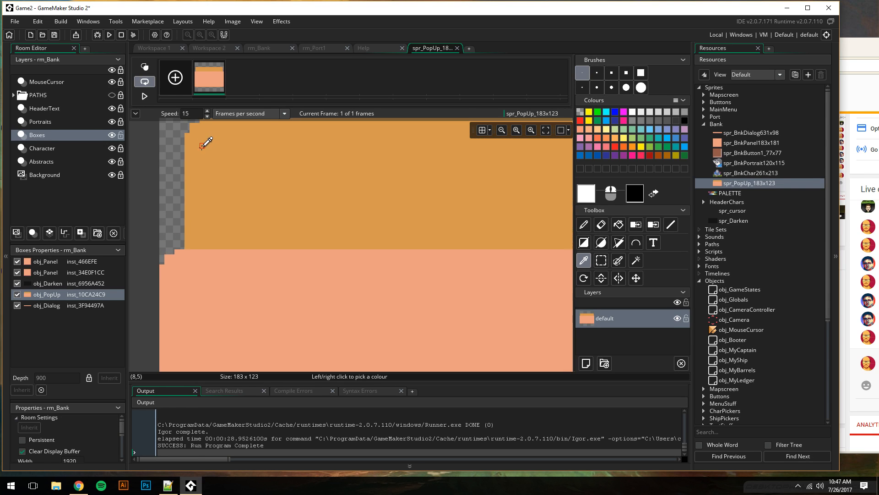
{"action": "scroll", "coordinate": [218, 140], "scroll_direction": "down", "scroll_amount": 1}
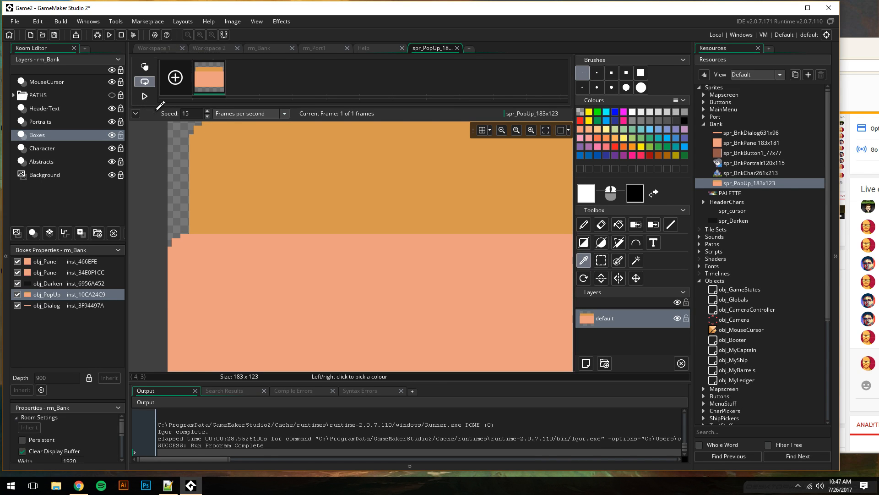
In obj_PopUp's Create event, extend titleX to "bbox_left + 10" and begin a new line "titleY = bbox_top +"
{"action": "left_click", "coordinate": [161, 48]}
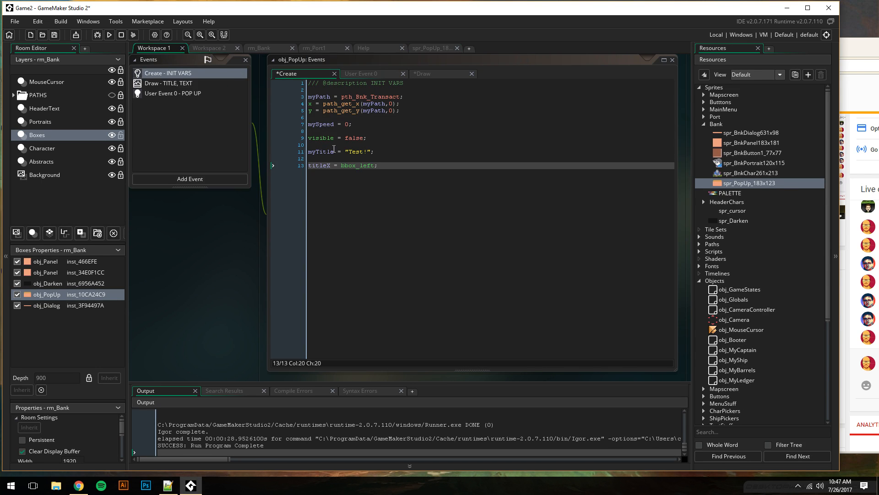
{"action": "left_click", "coordinate": [374, 164]}
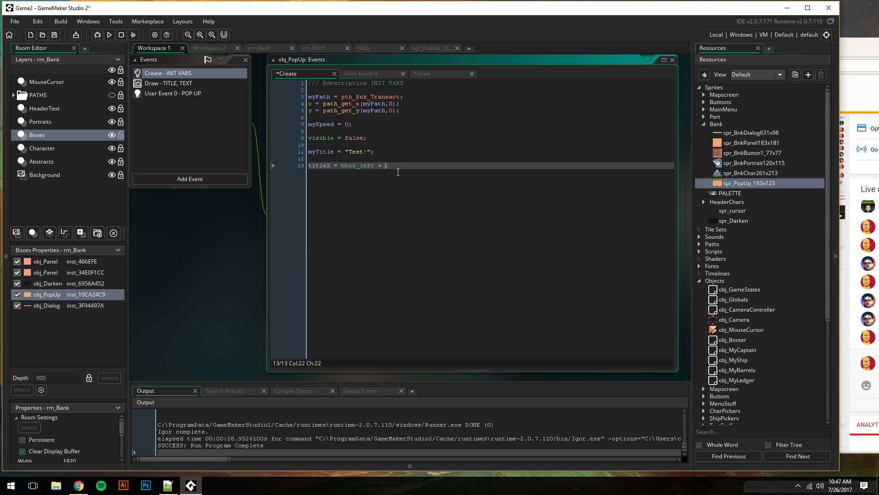
{"action": "type", "text": "+ 10"}
{"action": "key", "text": "End"}
{"action": "key", "text": "Return"}
{"action": "type", "text": "titleY "}
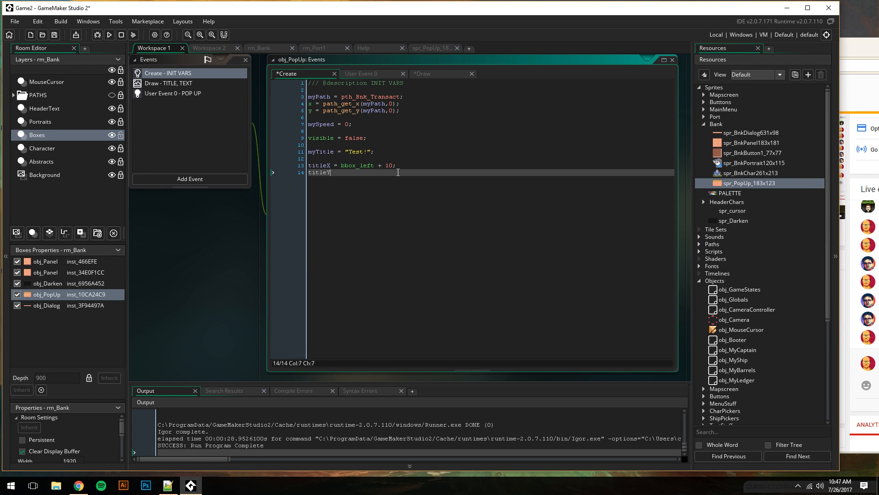
{"action": "type", "text": "= bbox_top +"}
Check the pop-up sprite's orange title strip for the vertical offset, and complete titleY as "bbox_top + 3;" in obj_PopUp's Create event
{"action": "left_click", "coordinate": [208, 48]}
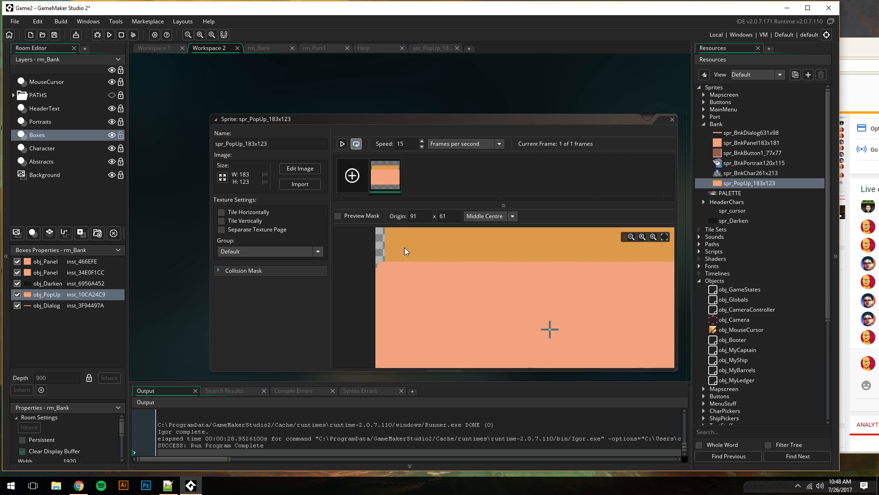
{"action": "scroll", "coordinate": [439, 259], "scroll_direction": "up", "scroll_amount": 2}
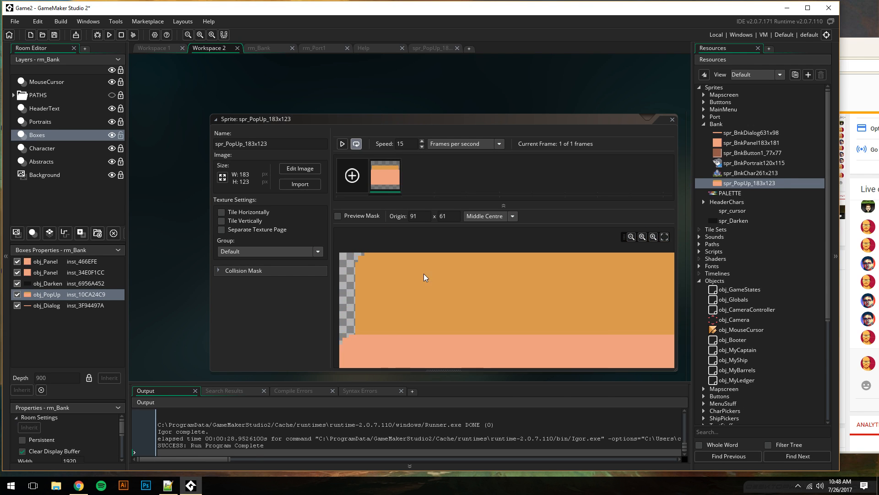
{"action": "scroll", "coordinate": [424, 273], "scroll_direction": "up", "scroll_amount": 1}
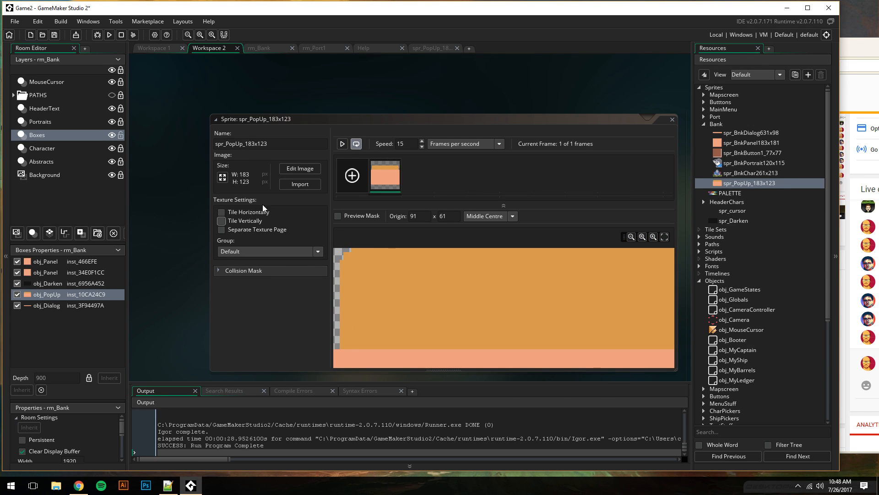
{"action": "left_click", "coordinate": [424, 48]}
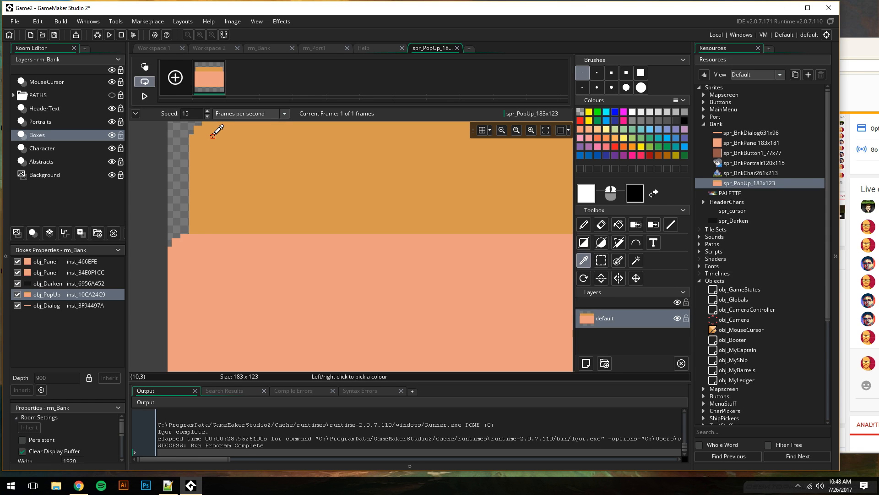
{"action": "left_click", "coordinate": [155, 48]}
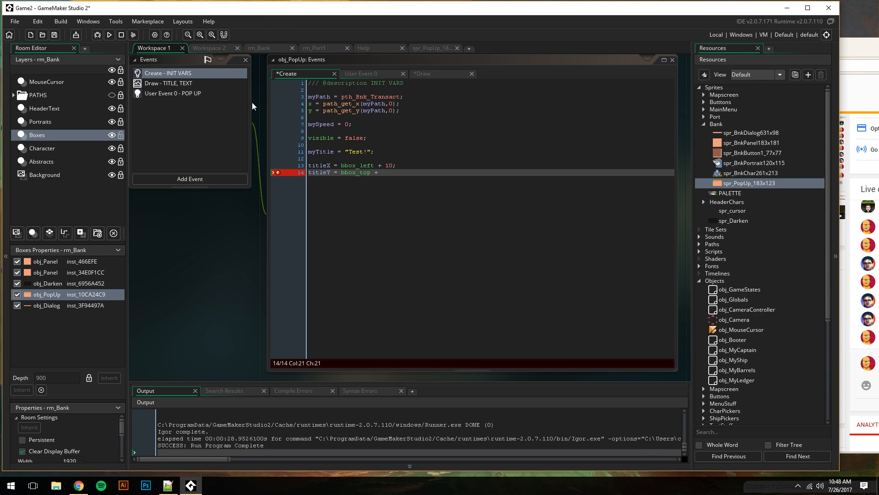
{"action": "left_click", "coordinate": [379, 172]}
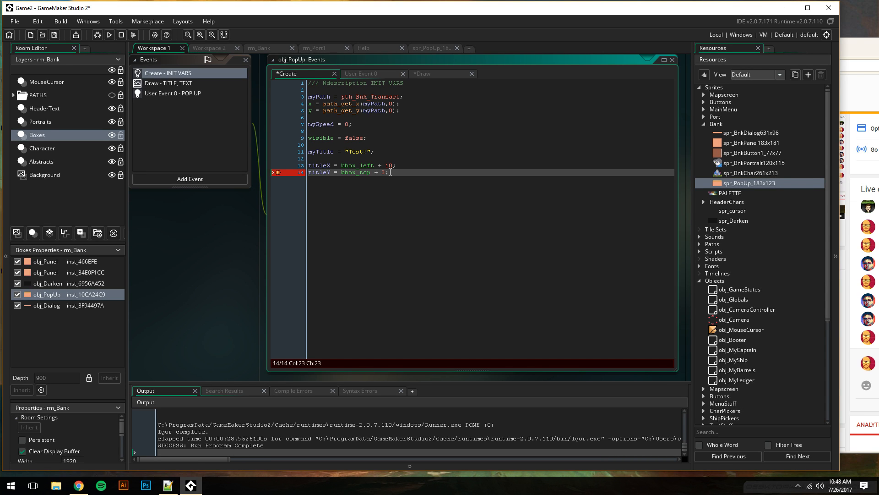
Look up bbox_left from the titleX line in the GameMaker manual, read its description, and return to obj_PopUp's Create event
{"action": "left_click", "coordinate": [315, 173]}
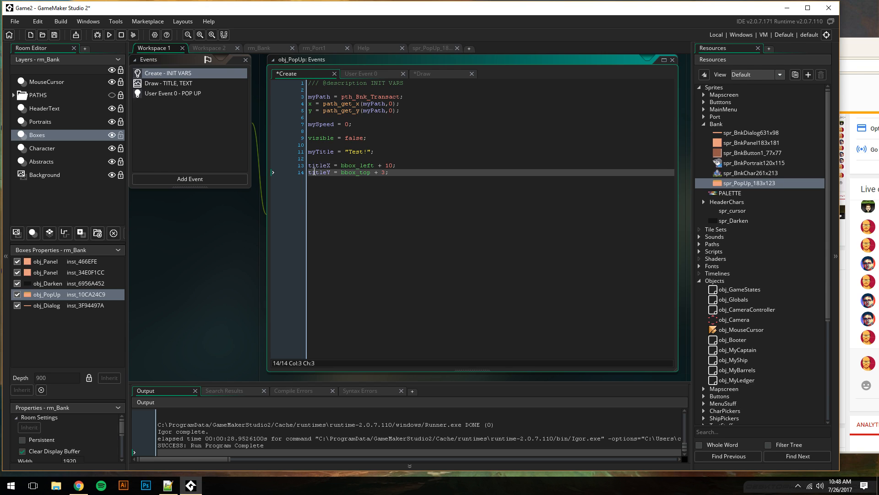
{"action": "left_click", "coordinate": [319, 166]}
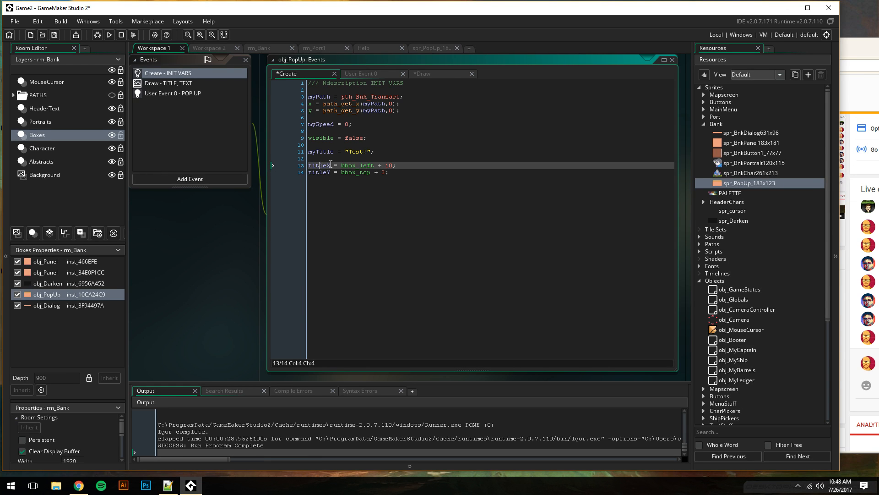
{"action": "left_click", "coordinate": [362, 165]}
{"action": "key", "text": "F1"}
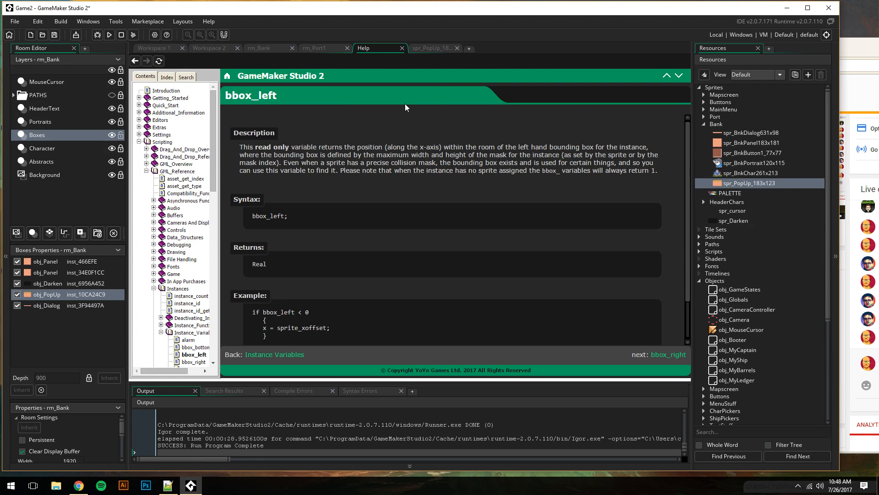
{"action": "left_click", "coordinate": [155, 48]}
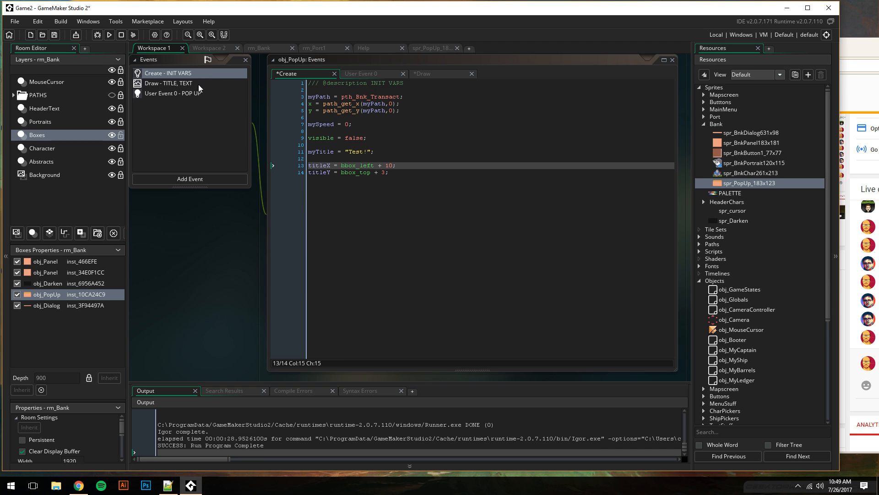
In obj_PopUp's Draw event, add the line "draw_self();" below the description, followed by an empty line
{"action": "left_click", "coordinate": [183, 86]}
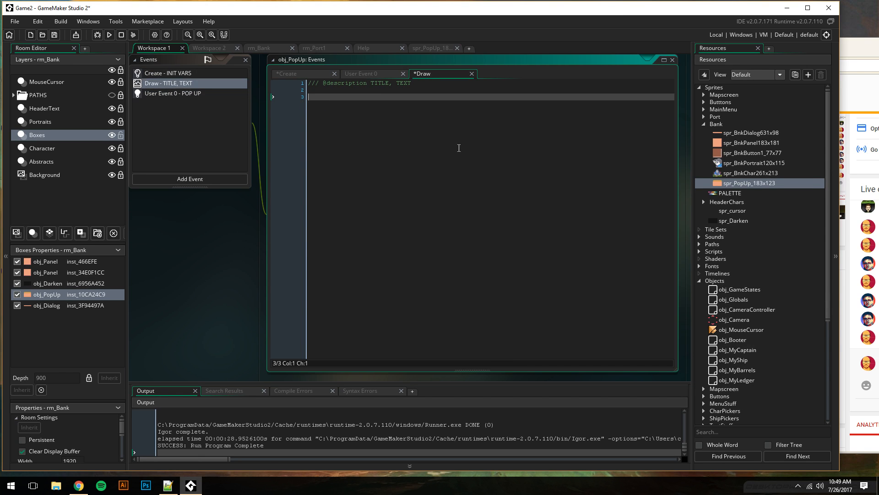
{"action": "key", "text": "Return"}
{"action": "key", "text": "Return"}
{"action": "key", "text": "BackSpace"}
{"action": "key", "text": "BackSpace"}
{"action": "type", "text": "draw_self();"}
{"action": "key", "text": "Return"}
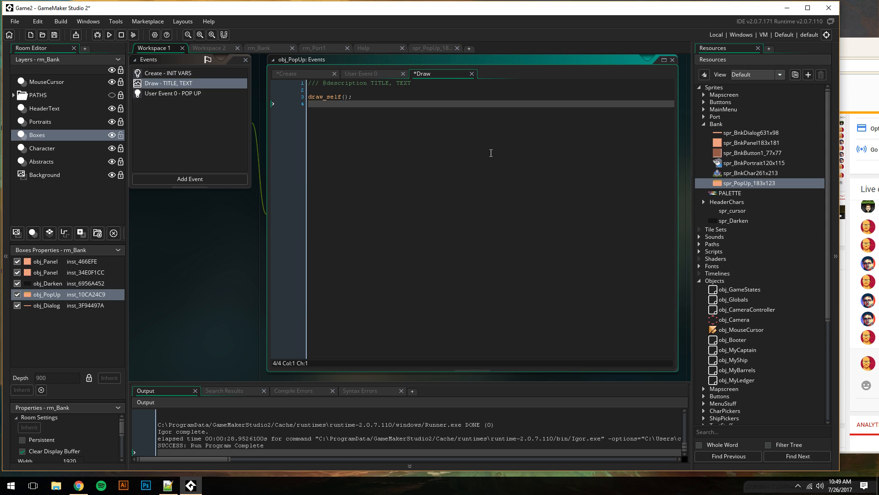
{"action": "key", "text": "Return"}
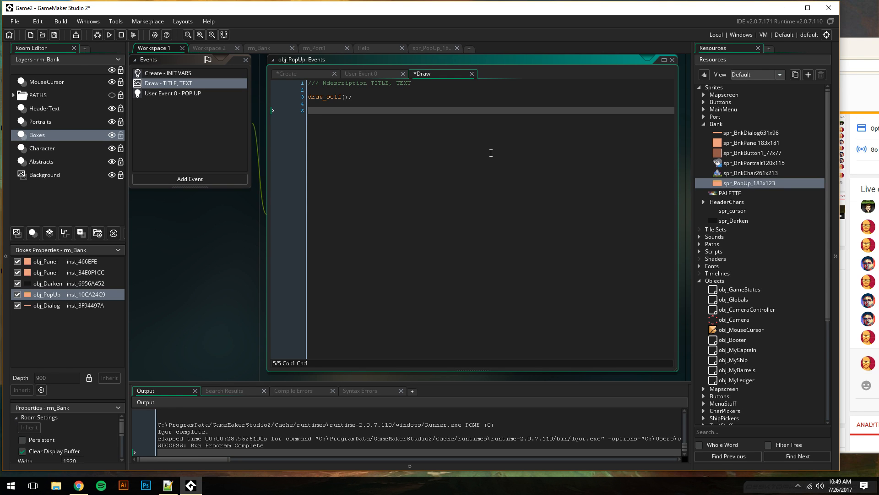
Begin a draw_text_ext_color call with empty arguments below draw_self in obj_PopUp's Draw event
{"action": "type", "text": "aw_"}
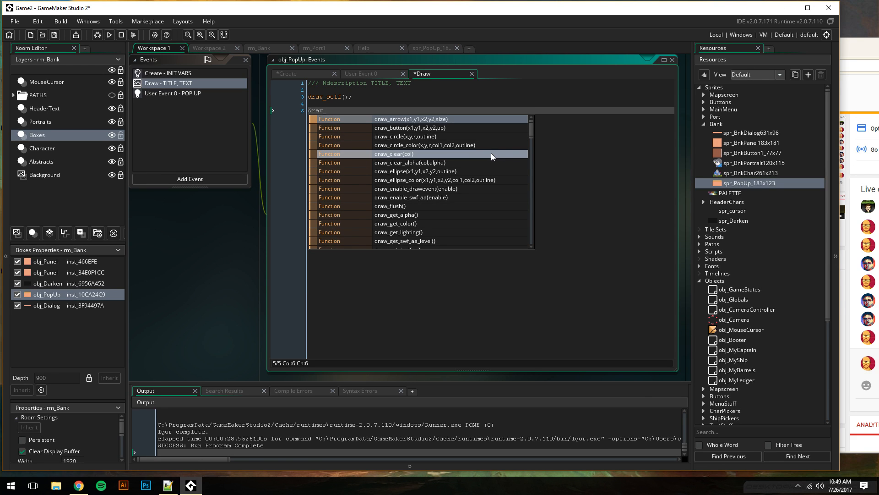
{"action": "type", "text": "text"}
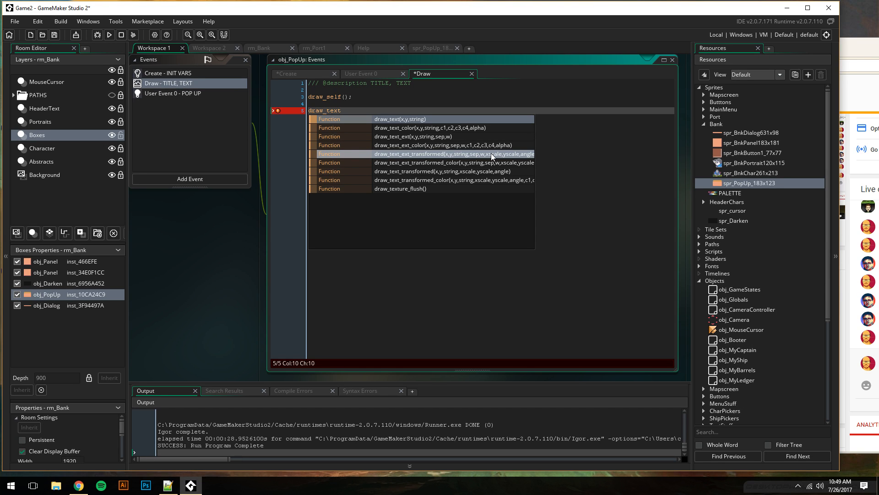
{"action": "left_click", "coordinate": [398, 145]}
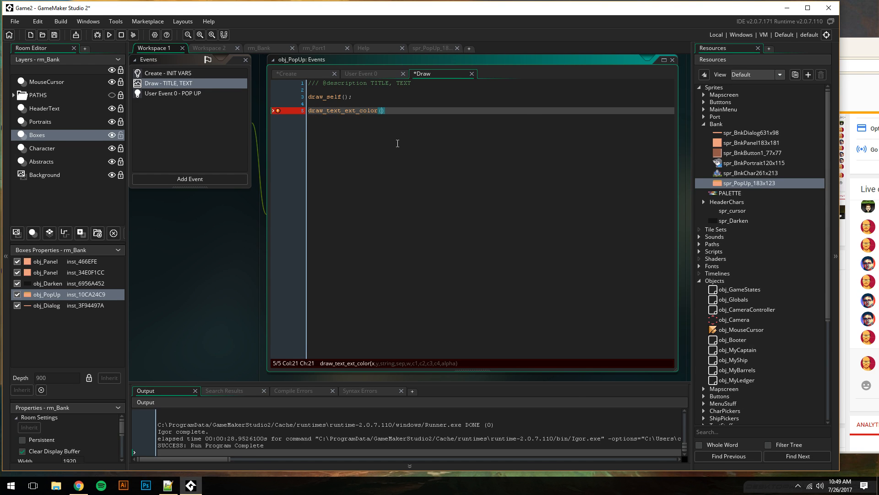
In obj_PopUp's Create event, add the line "titleColor = make_color_rgb(240,240,242);" below the title position variables
{"action": "left_click", "coordinate": [183, 73]}
{"action": "left_click", "coordinate": [407, 176]}
{"action": "key", "text": "Return"}
{"action": "key", "text": "Return"}
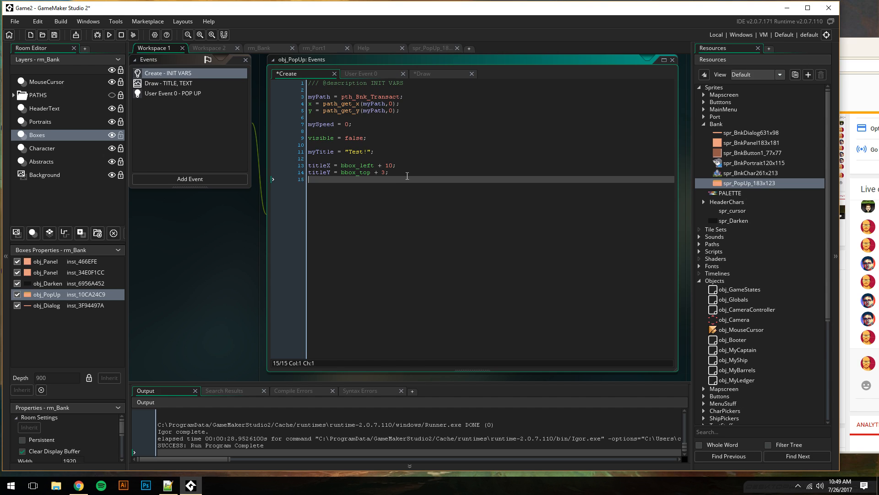
{"action": "type", "text": "titleColor"}
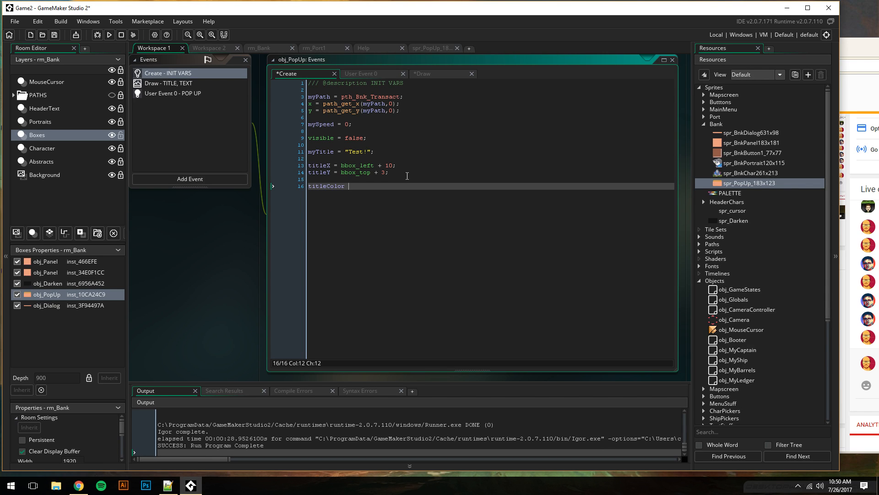
{"action": "type", "text": " = make"}
{"action": "key", "text": "Down"}
{"action": "key", "text": "Return"}
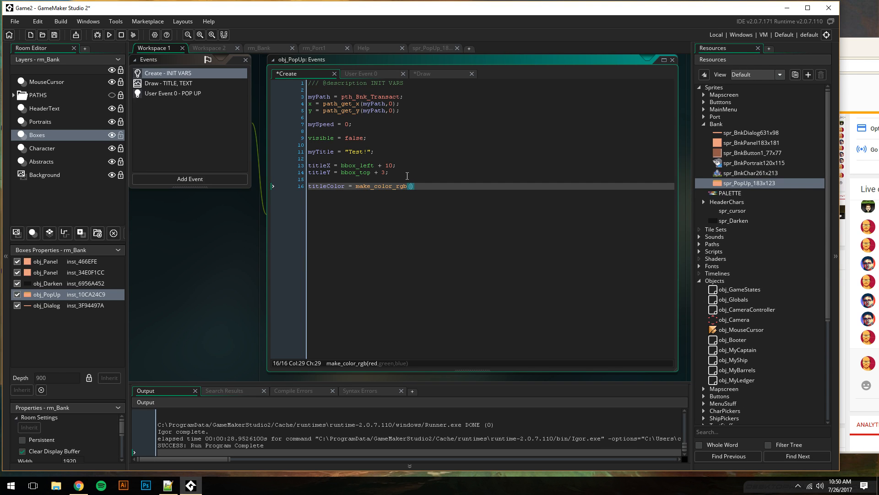
{"action": "type", "text": "40,240,242);"}
{"action": "key", "text": "Return"}
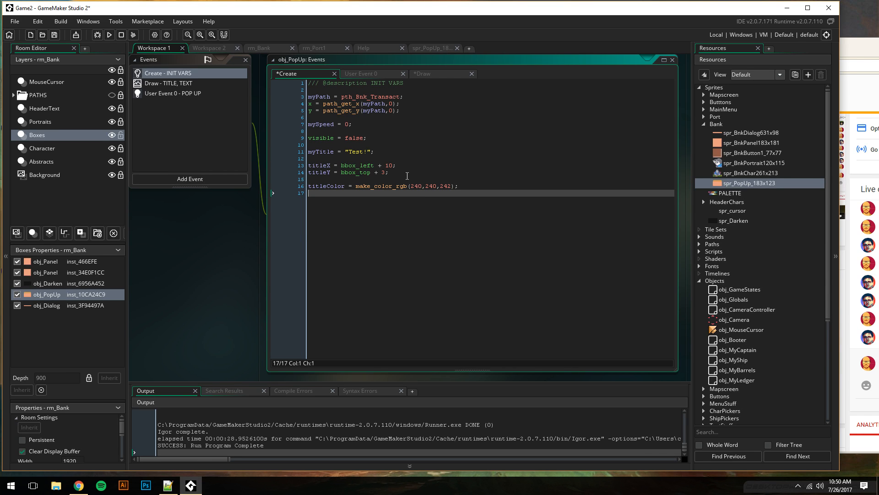
Begin a dropColor assignment with the make_color_rgb function on the line below titleColor
{"action": "type", "text": "dropColor = make"}
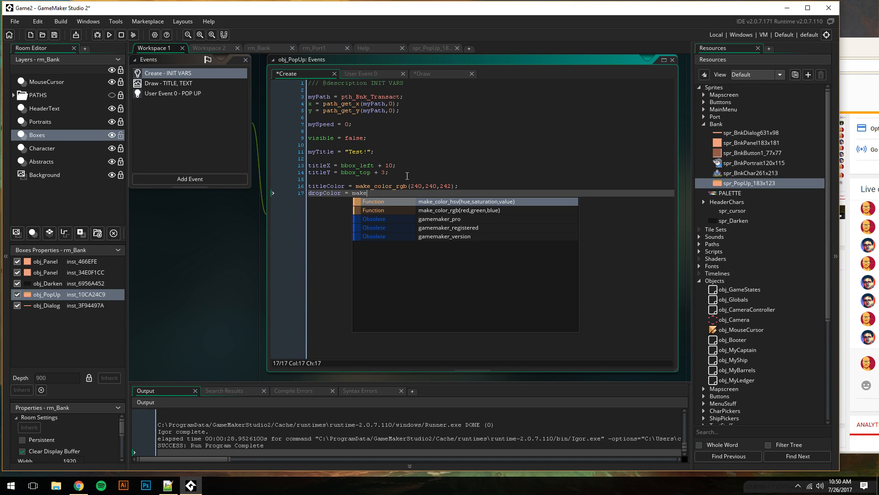
{"action": "key", "text": "Down"}
{"action": "key", "text": "Return"}
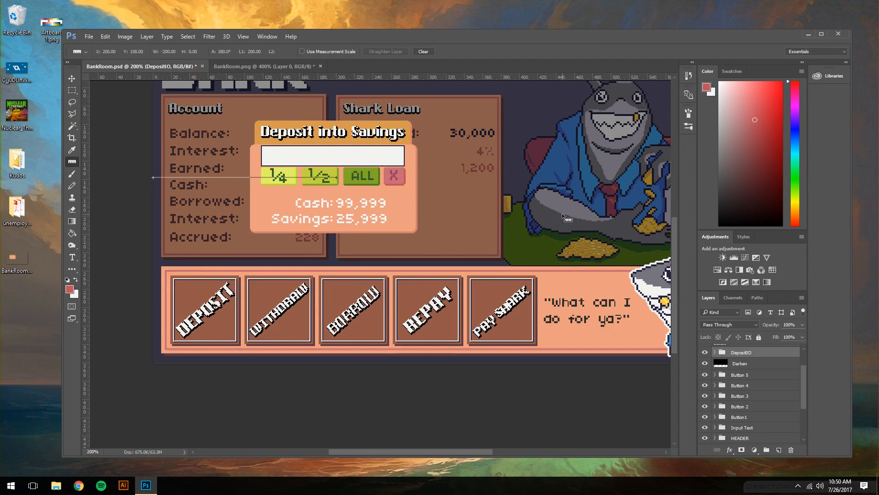
Switch to BankRoom.psd in Photoshop, sample the shark portrait's dark outline colour, and fill GameMaker's dropColor call with 35,33,61
{"action": "scroll", "coordinate": [732, 355], "scroll_direction": "up", "scroll_amount": 1}
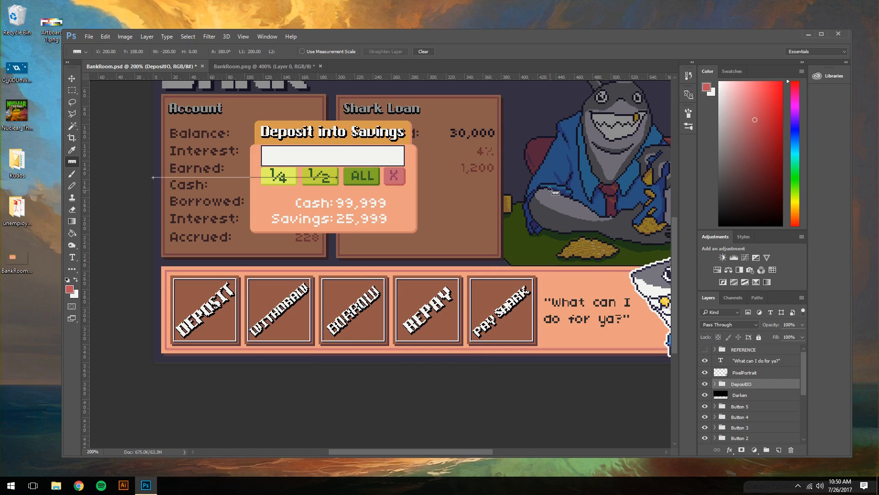
{"action": "left_click", "coordinate": [439, 287], "text": "ctrl"}
{"action": "left_click", "coordinate": [441, 288], "text": "ctrl"}
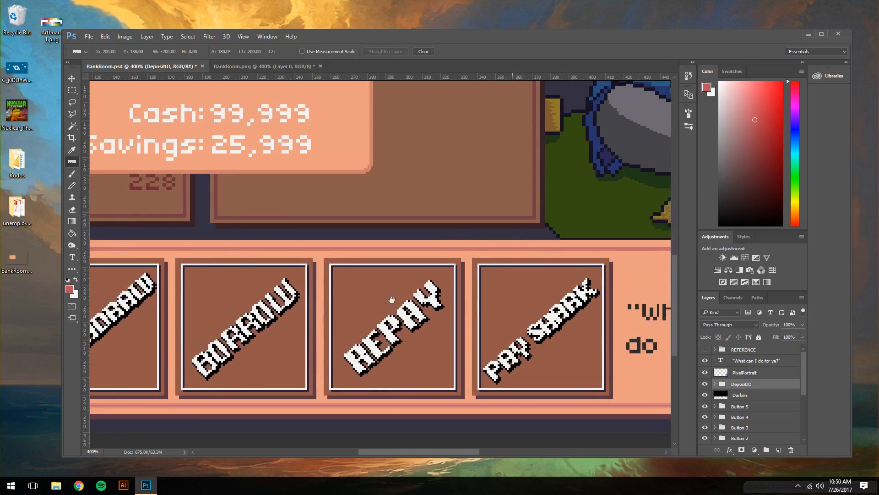
{"action": "left_click_drag", "start_coordinate": [568, 300], "coordinate": [425, 291]}
{"action": "left_click_drag", "start_coordinate": [650, 304], "coordinate": [437, 303]}
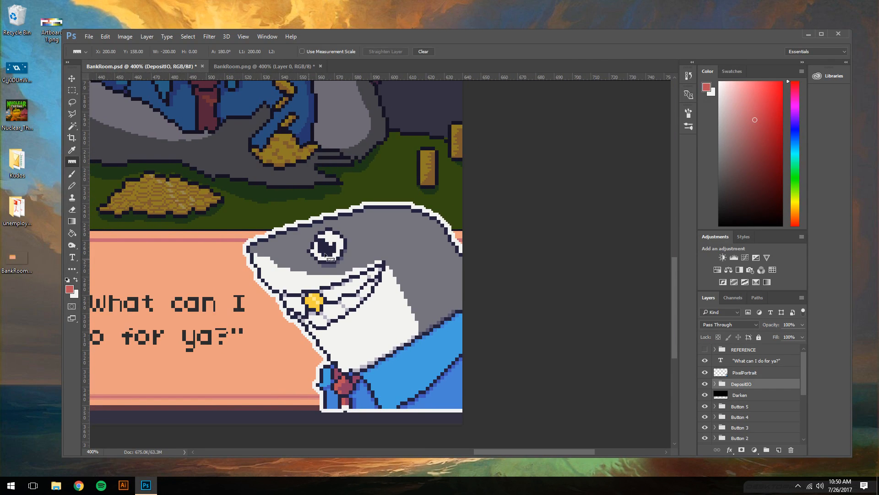
{"action": "left_click", "coordinate": [72, 150]}
{"action": "left_click", "coordinate": [402, 205]}
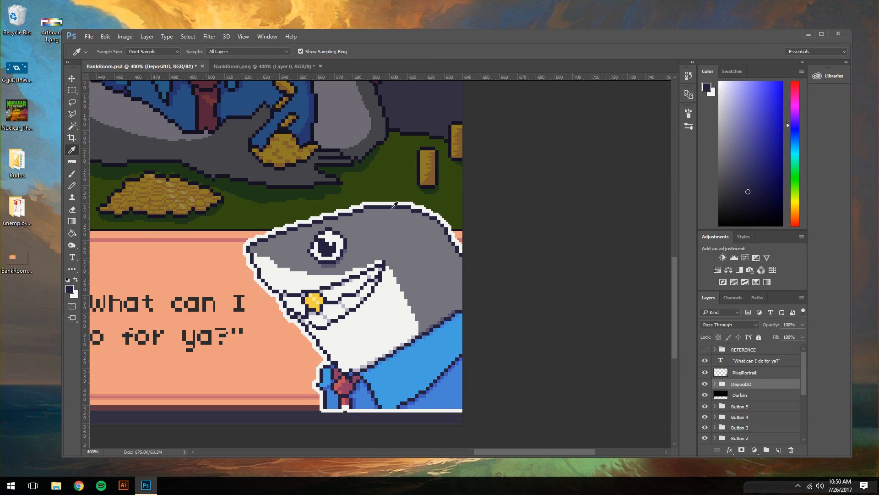
{"action": "left_click", "coordinate": [69, 290]}
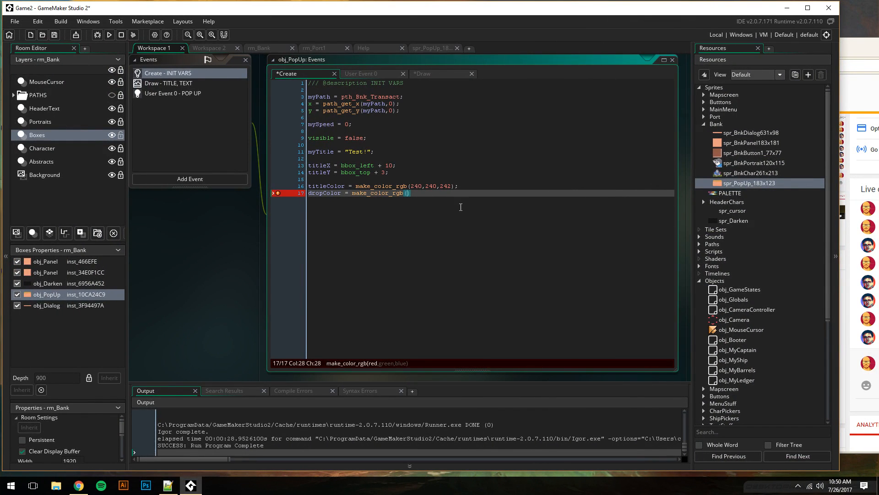
{"action": "type", "text": "35,33,61)"}
Bring the YouTube live dashboard window fully into view and send the live chat messages "ok well" and "go ahead and send it"
{"action": "left_click_drag", "start_coordinate": [859, 42], "coordinate": [666, 31]}
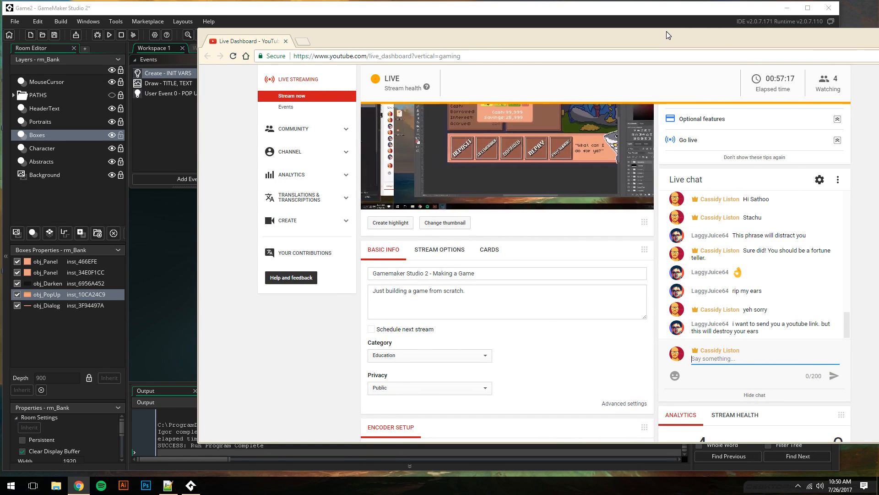
{"action": "left_click_drag", "start_coordinate": [666, 31], "coordinate": [684, 35]}
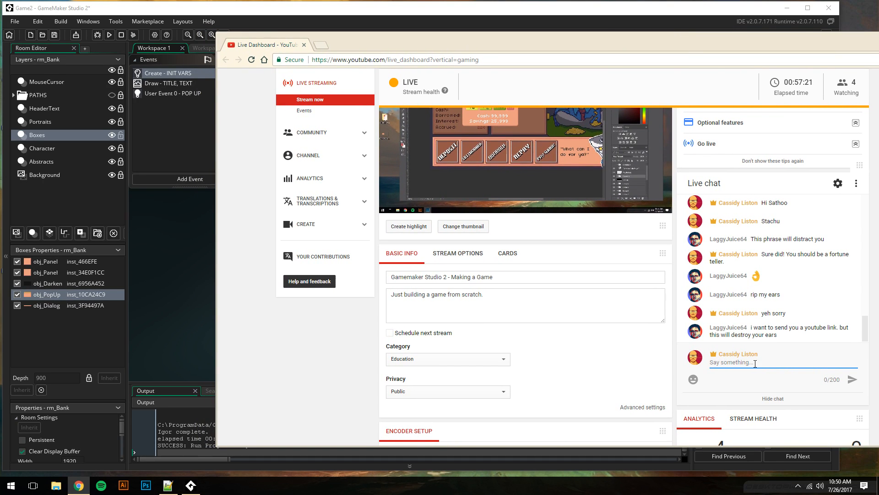
{"action": "type", "text": "ok well"}
{"action": "key", "text": "Return"}
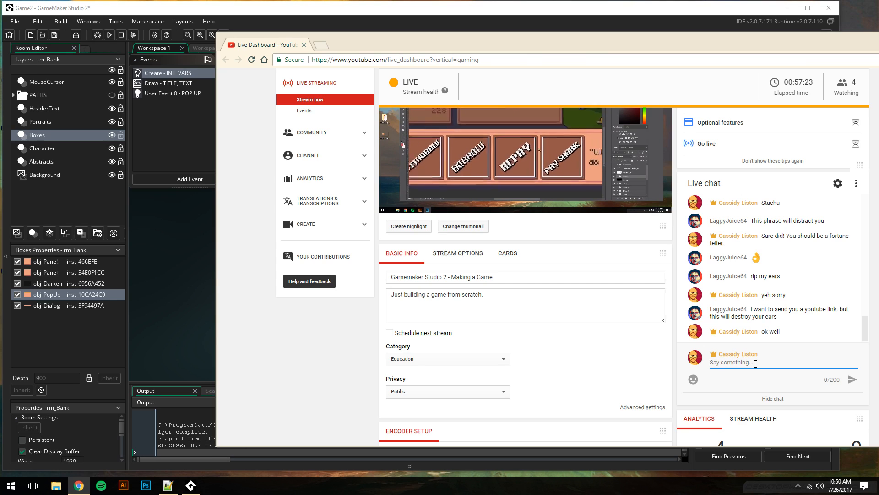
{"action": "type", "text": "go ahead"}
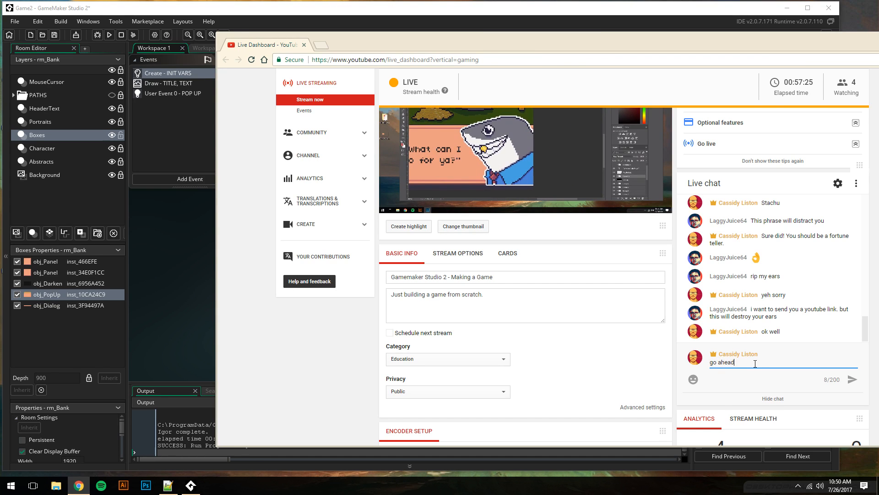
{"action": "type", "text": " and send it"}
{"action": "key", "text": "Return"}
Send the live chat message "and I'll look at it after the stream is done?"
{"action": "type", "text": "an"}
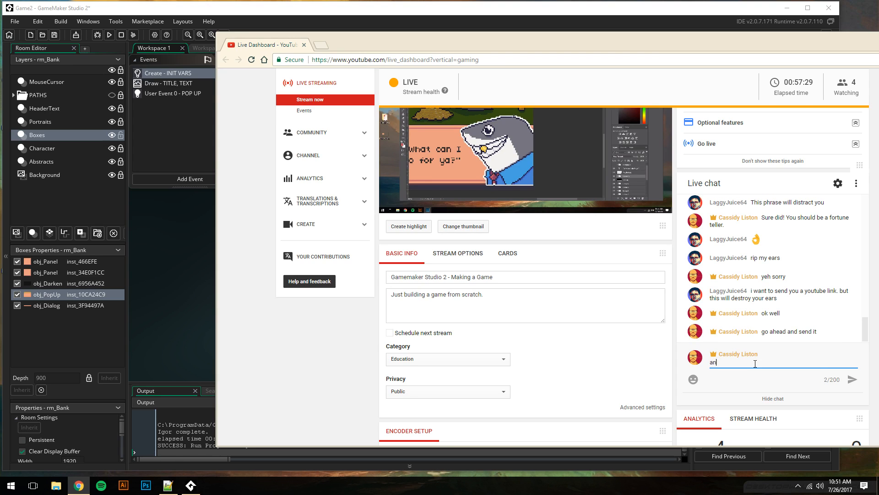
{"action": "type", "text": "d I'll look at it "}
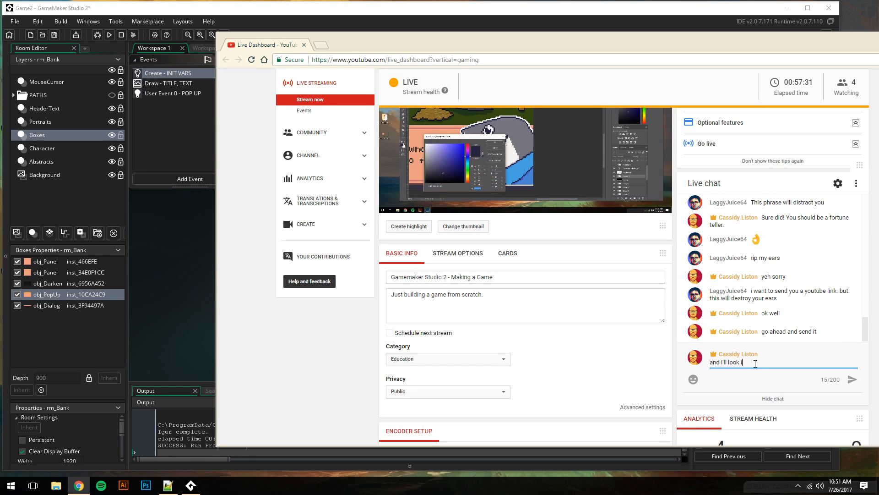
{"action": "type", "text": "after the stream is done?"}
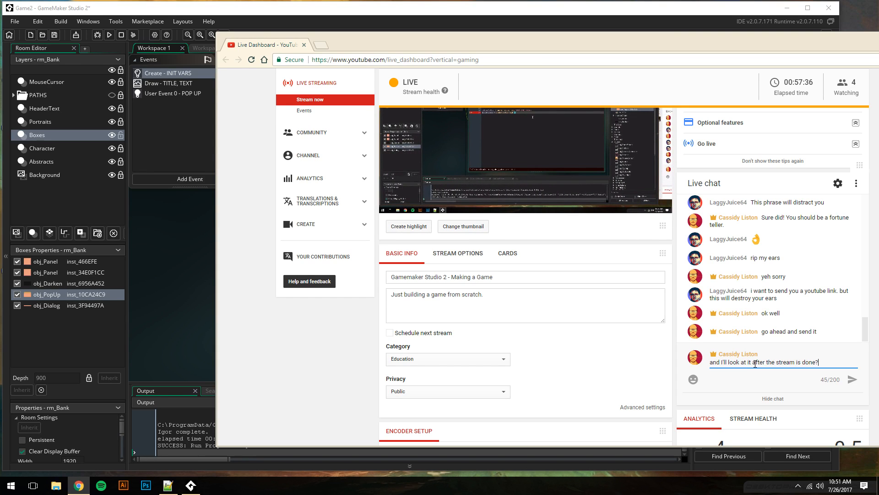
{"action": "key", "text": "Return"}
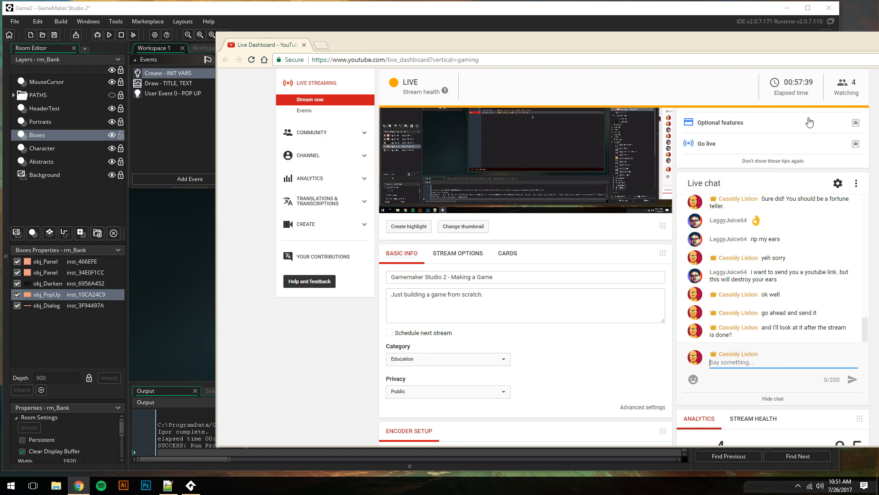
Move the live dashboard aside, return to GameMaker's Draw event, and enter titleX, titleY, myTitle as the first draw_text_ext_color arguments
{"action": "left_click_drag", "start_coordinate": [476, 33], "coordinate": [638, 45]}
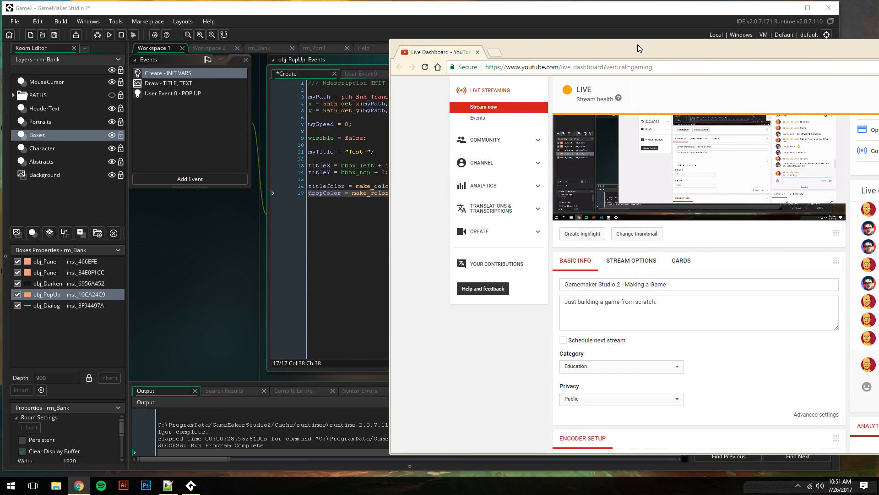
{"action": "left_click", "coordinate": [366, 14]}
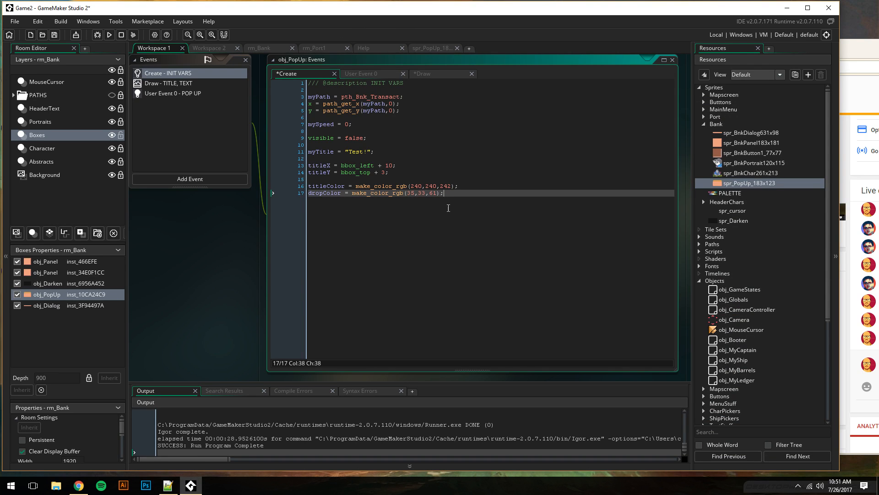
{"action": "left_click", "coordinate": [169, 83]}
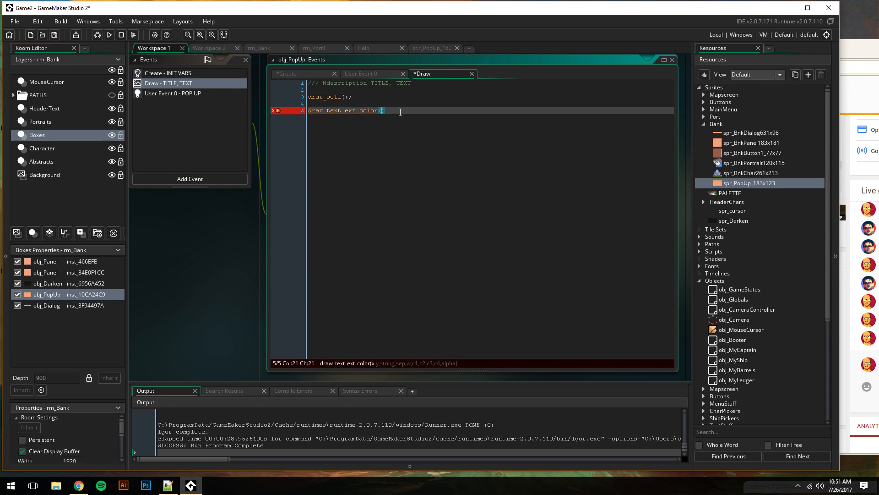
{"action": "type", "text": "titleX, titleY, myTitle,"}
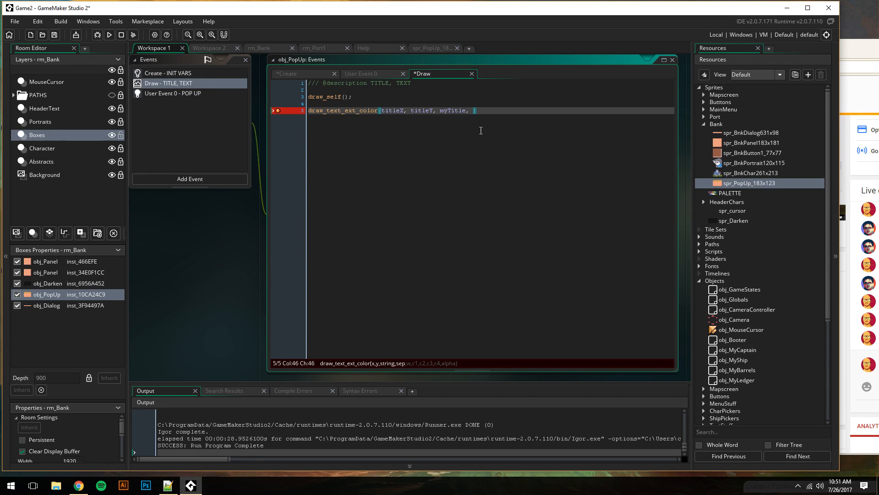
Check the manual page for draw_text_ext_color, including its example, and enter 10 as the call's line separation
{"action": "middle_click", "coordinate": [351, 111]}
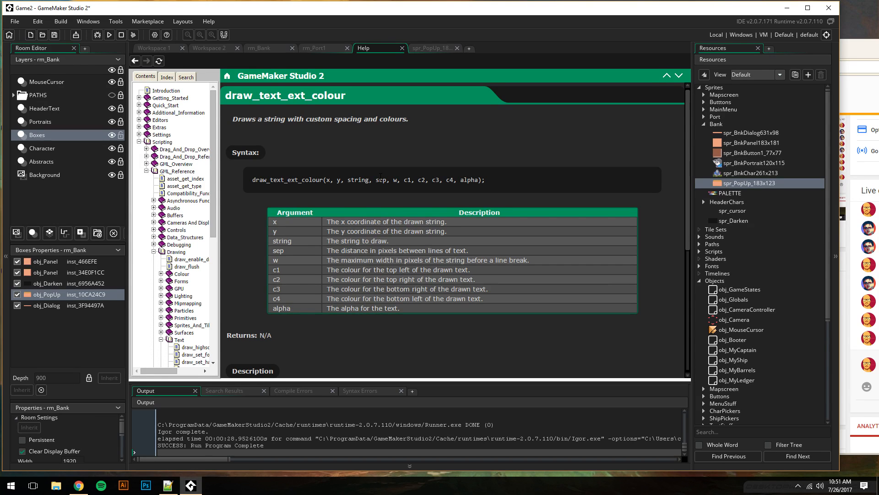
{"action": "scroll", "coordinate": [383, 235], "scroll_direction": "down", "scroll_amount": 5}
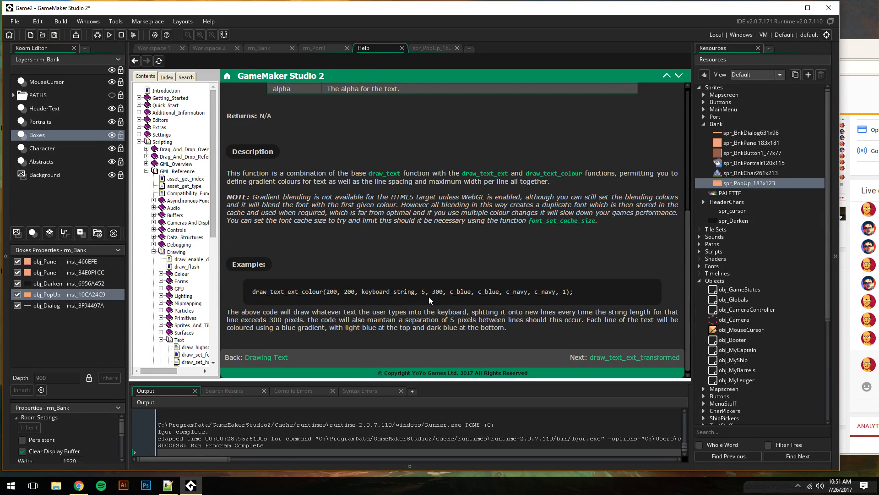
{"action": "scroll", "coordinate": [393, 288], "scroll_direction": "up", "scroll_amount": 5}
{"action": "left_click", "coordinate": [147, 48]}
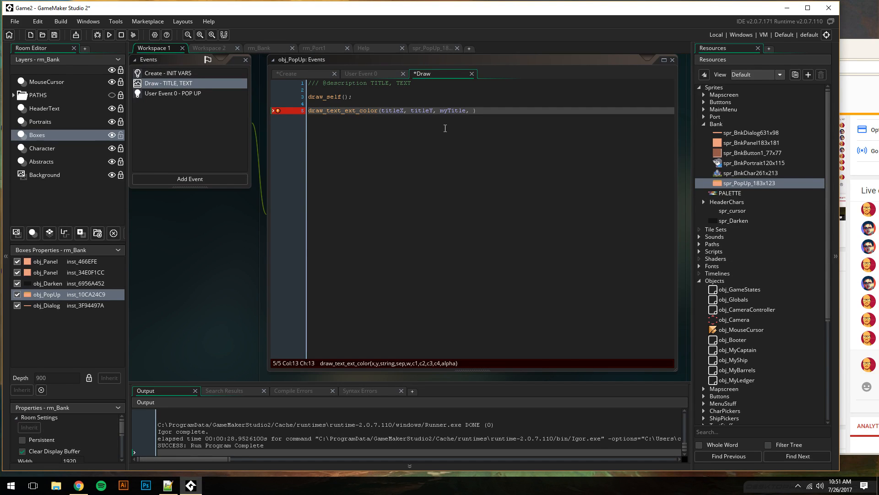
{"action": "left_click", "coordinate": [471, 111]}
{"action": "type", "text": "10"}
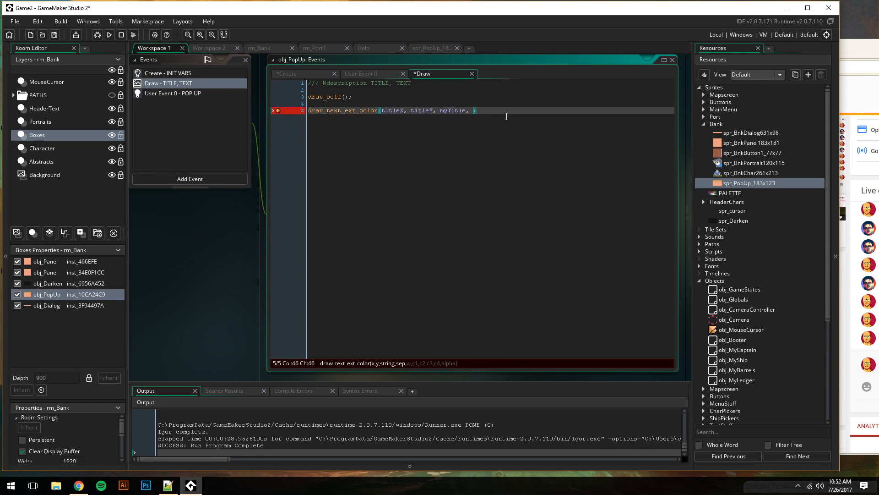
{"action": "type", "text": ","}
Switch to BankRoom.psd in Photoshop and measure the width available for the "Deposit into Savings" pop-up's title
{"action": "left_click", "coordinate": [411, 48]}
{"action": "left_click", "coordinate": [370, 48]}
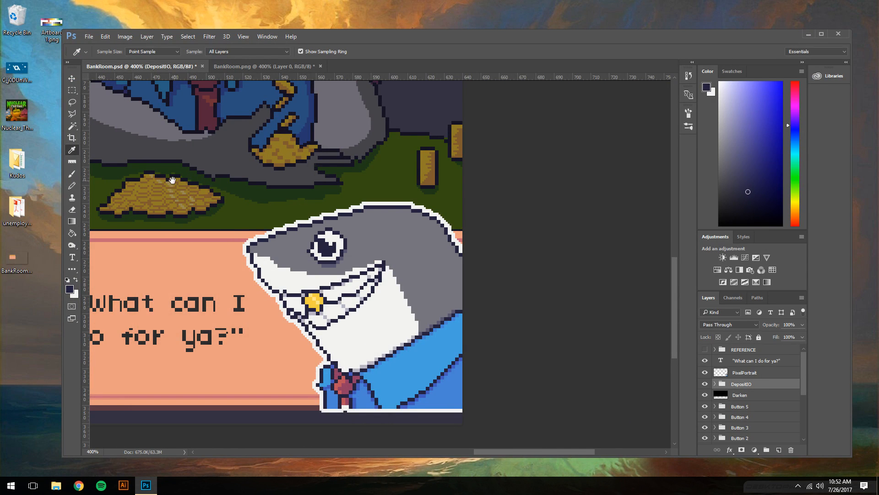
{"action": "left_click_drag", "start_coordinate": [137, 229], "coordinate": [392, 290]}
{"action": "left_click_drag", "start_coordinate": [183, 183], "coordinate": [261, 212]}
{"action": "left_click_drag", "start_coordinate": [49, 130], "coordinate": [461, 257]}
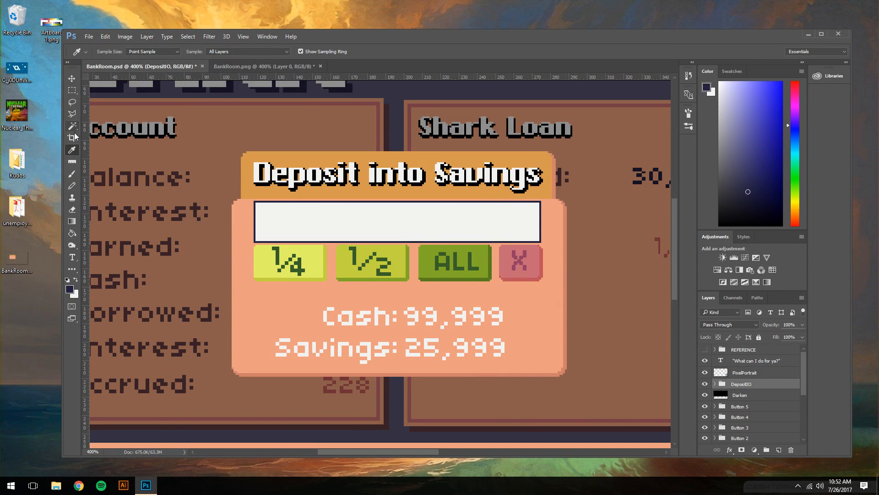
{"action": "left_click", "coordinate": [72, 162]}
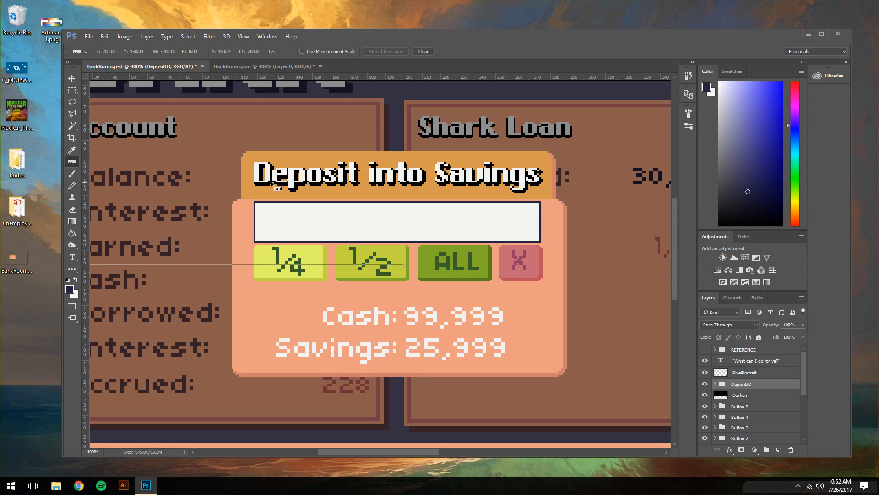
{"action": "left_click_drag", "start_coordinate": [255, 172], "coordinate": [540, 207], "text": "shift"}
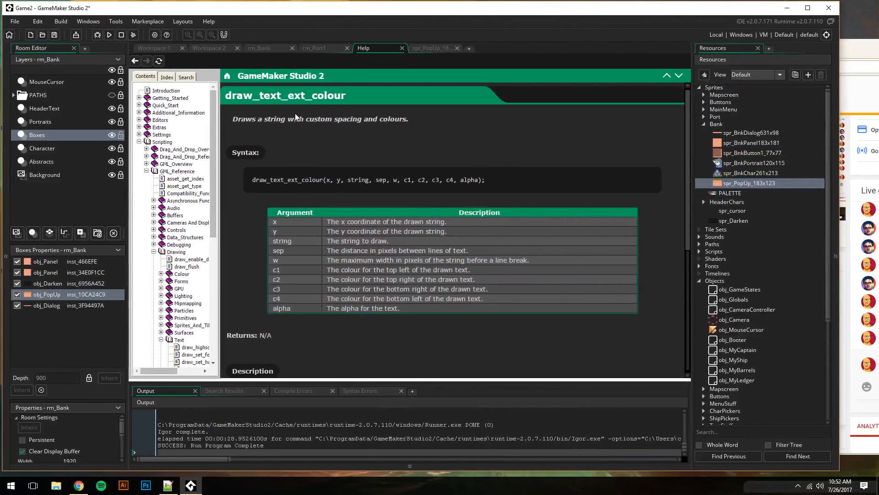
Back in GameMaker, complete the draw_text_ext_color call with width 156, dropColor for all four colours, alpha 1 and a closing semicolon
{"action": "left_click", "coordinate": [262, 48]}
{"action": "left_click", "coordinate": [162, 49]}
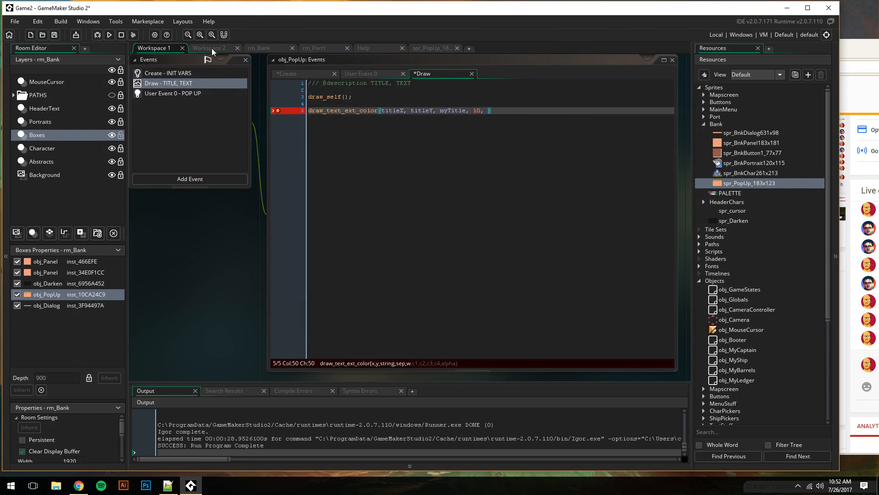
{"action": "left_click", "coordinate": [489, 111]}
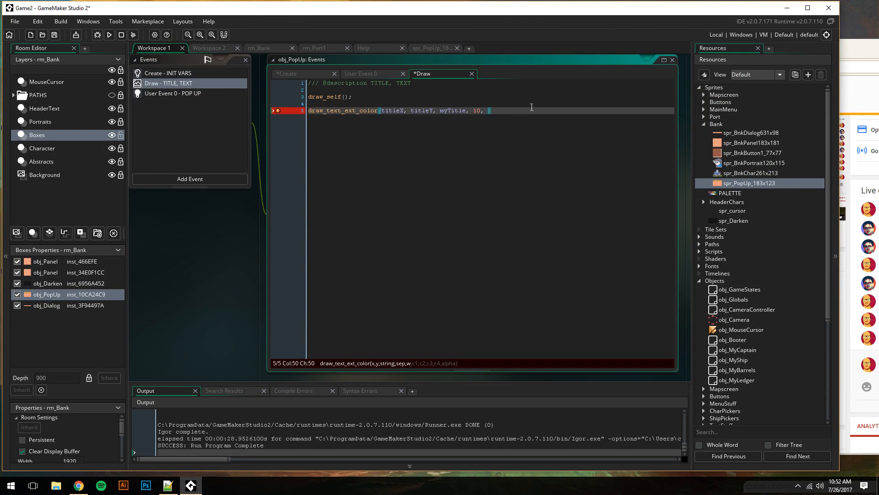
{"action": "type", "text": "156,"}
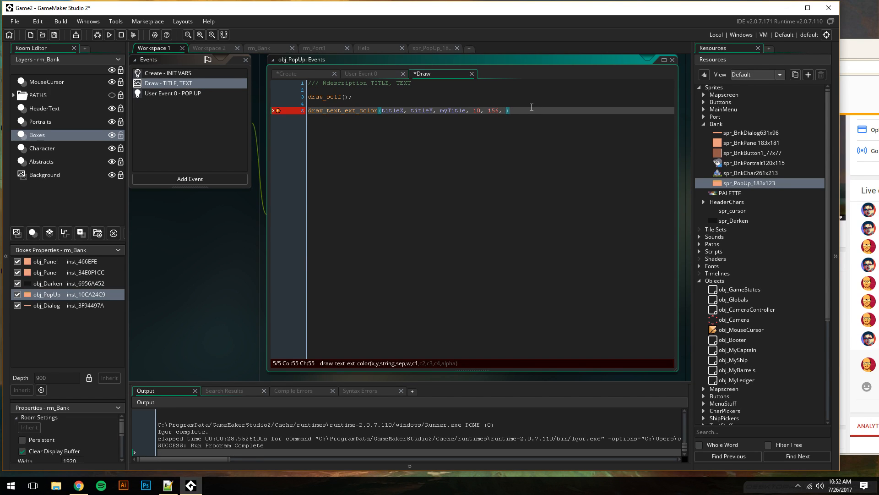
{"action": "type", "text": " dropColor, dropColor, dropColor, dropColor"}
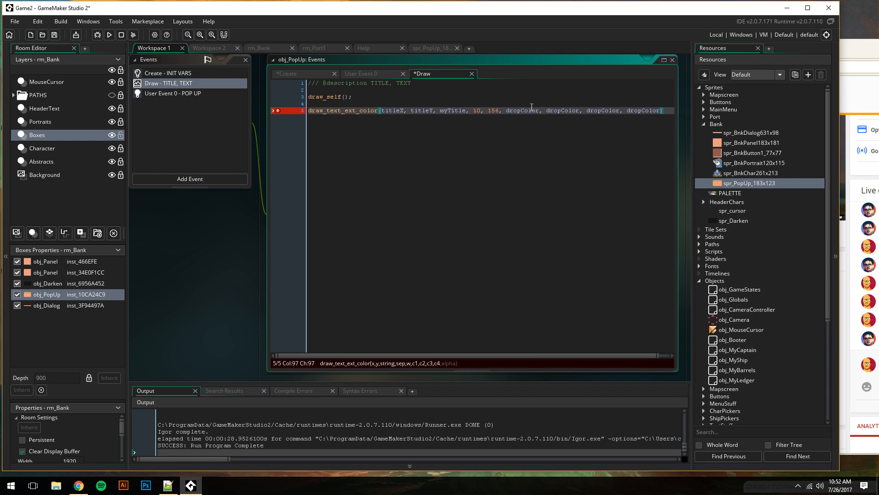
{"action": "type", "text": ", 1)"}
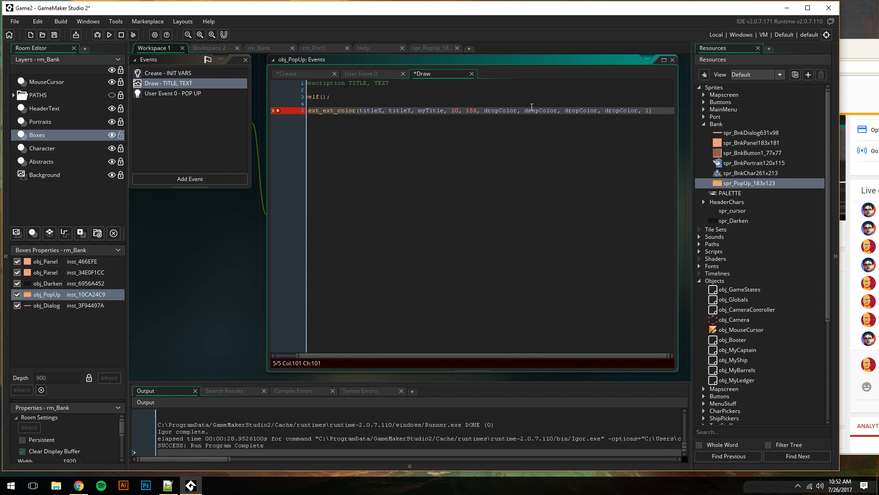
{"action": "type", "text": ";"}
Shift the live dashboard window slightly and widen the GameMaker window a little
{"action": "left_click", "coordinate": [850, 51]}
{"action": "left_click_drag", "start_coordinate": [732, 48], "coordinate": [849, 52]}
{"action": "left_click", "coordinate": [571, 10]}
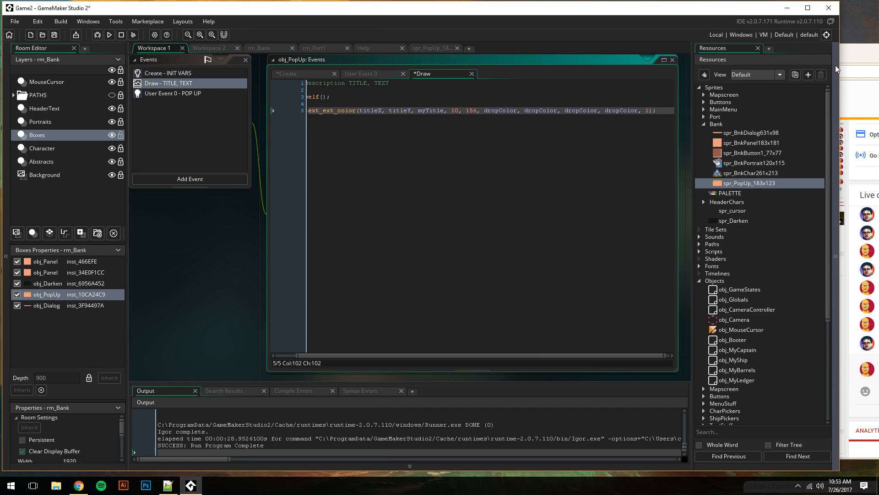
{"action": "left_click_drag", "start_coordinate": [841, 66], "coordinate": [852, 66]}
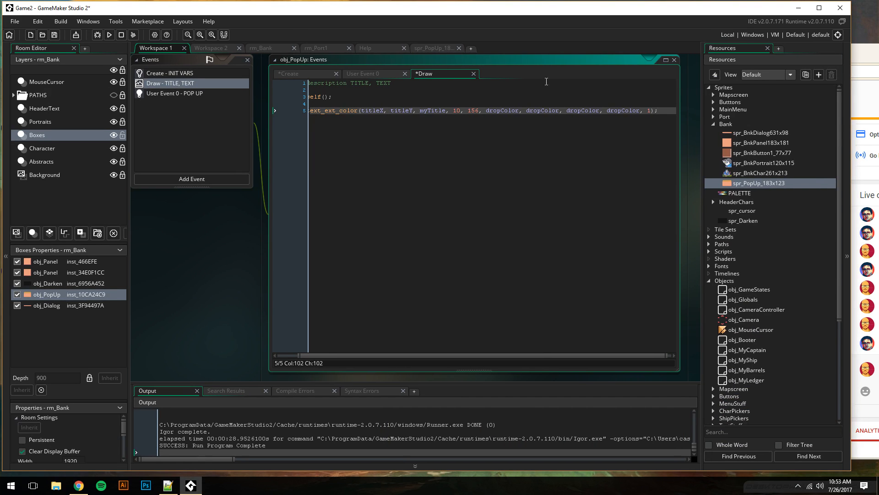
Add the comment lines "//DRAW TITLE" and "//Drop Shadow" above the title's draw call, with an empty line between them
{"action": "left_click", "coordinate": [659, 112]}
{"action": "key", "text": "Home"}
{"action": "key", "text": "Return"}
{"action": "key", "text": "Up"}
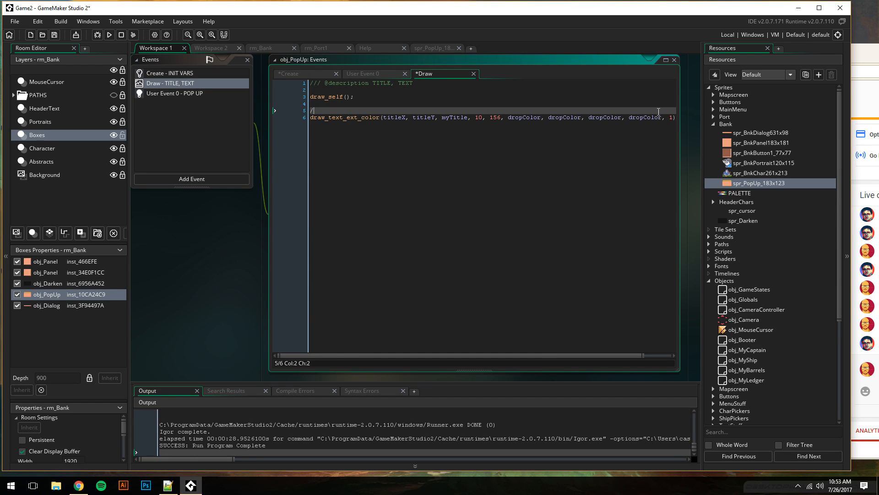
{"action": "type", "text": "//T"}
{"action": "type", "text": "RAW TITLE"}
{"action": "key", "text": "Return"}
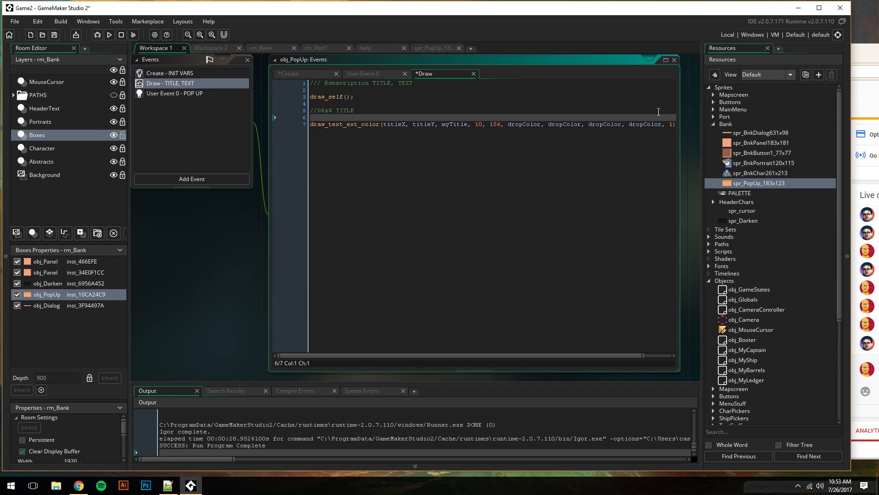
{"action": "key", "text": "Return"}
{"action": "type", "text": "//Drop Shadow"}
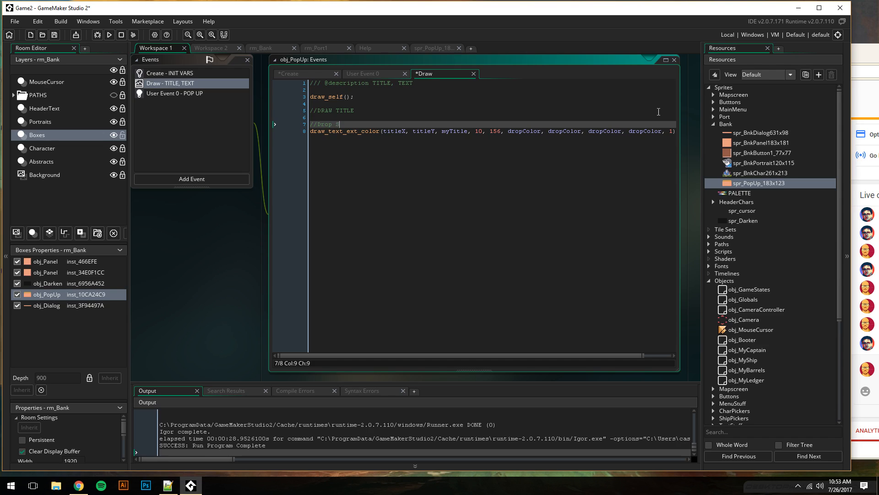
Add a draw_set_font call using fnt_ChronoType16 on the empty line beneath the DRAW TITLE comment
{"action": "key", "text": "Up"}
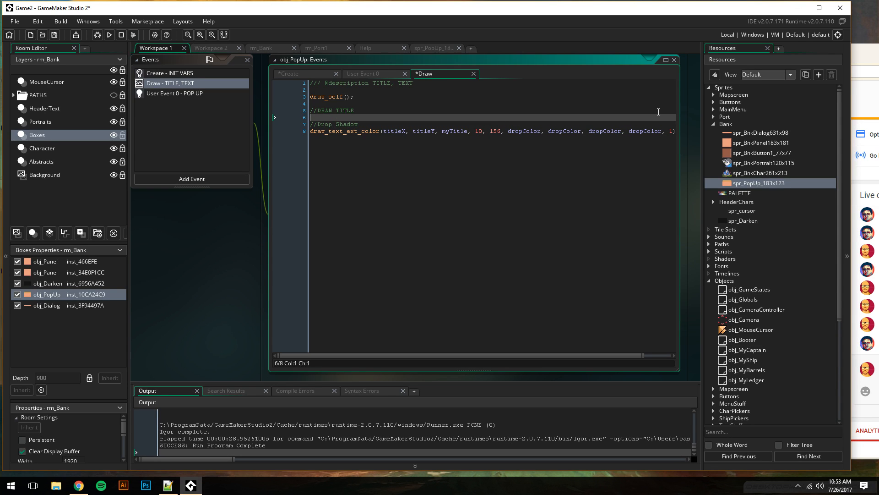
{"action": "type", "text": "draw_set_f"}
{"action": "key", "text": "Return"}
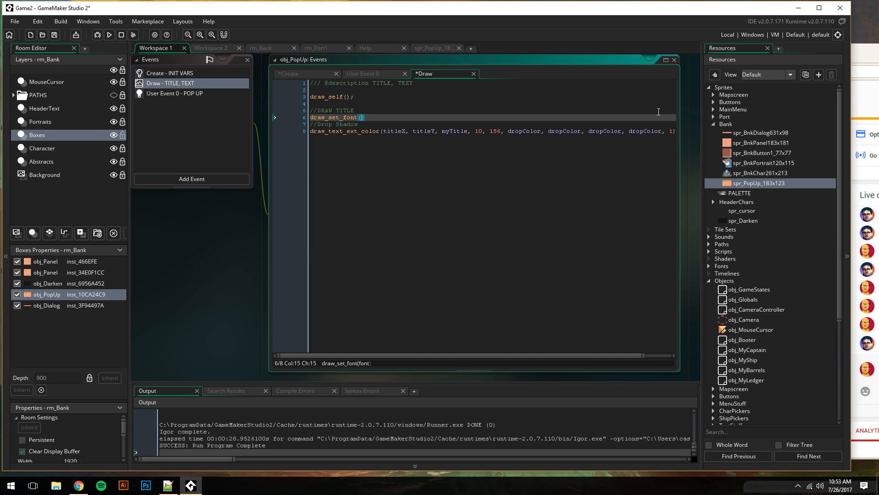
{"action": "type", "text": "fa"}
{"action": "type", "text": "nt_"}
{"action": "key", "text": "Down"}
{"action": "key", "text": "Down"}
{"action": "key", "text": "Down"}
{"action": "key", "text": "Down"}
{"action": "key", "text": "Down"}
{"action": "key", "text": "Down"}
{"action": "key", "text": "Down"}
{"action": "key", "text": "Down"}
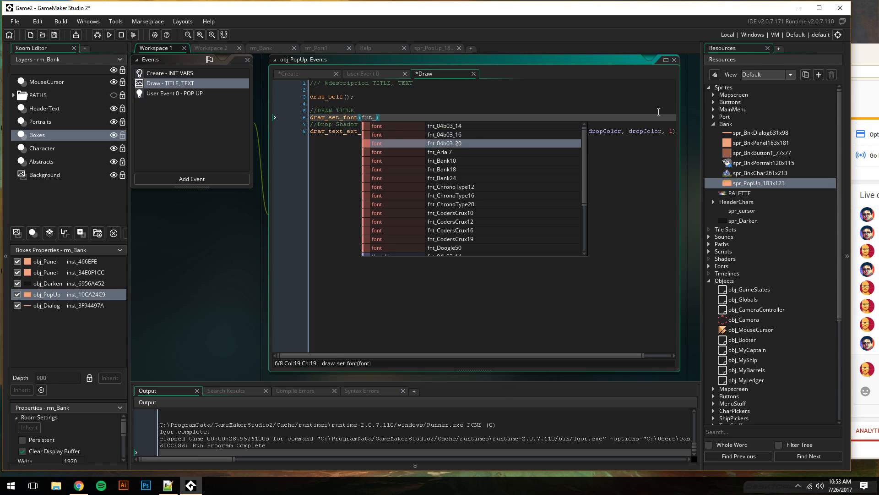
{"action": "key", "text": "Return"}
{"action": "key", "text": "End"}
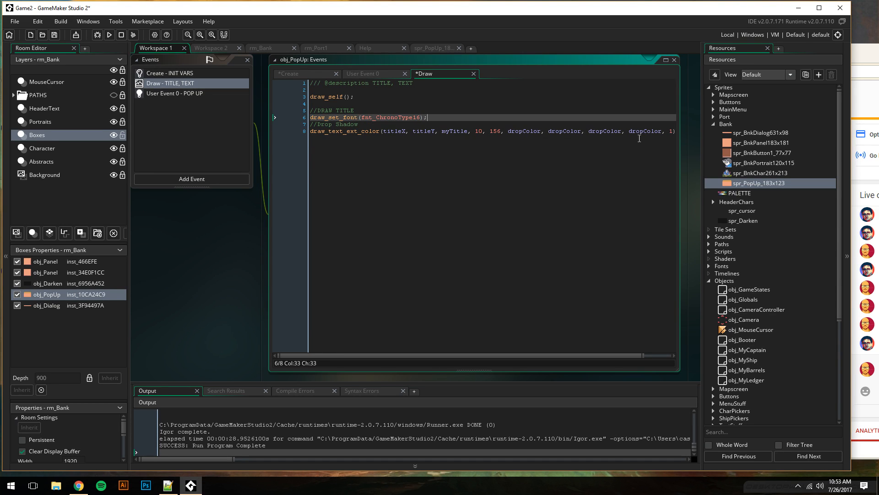
Add the comment "//Title" on a new line below the drop shadow's draw call
{"action": "key", "text": "ctrl+End"}
{"action": "type", "text": ");"}
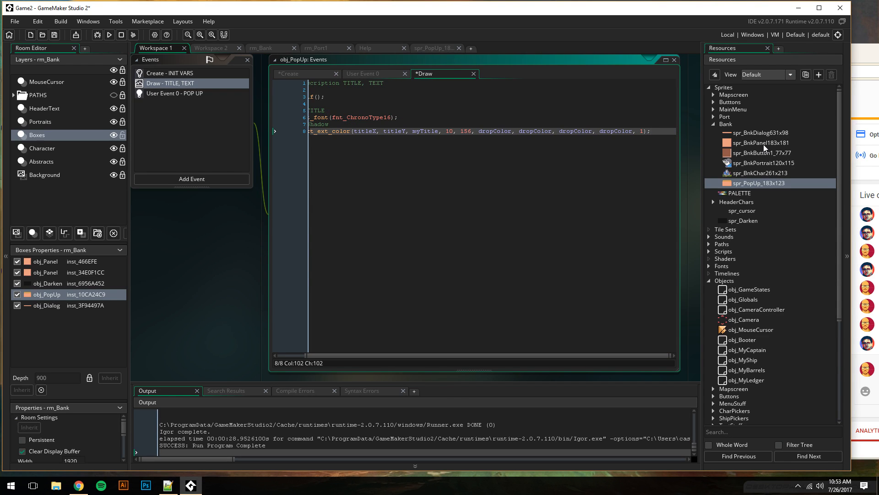
{"action": "key", "text": "Return"}
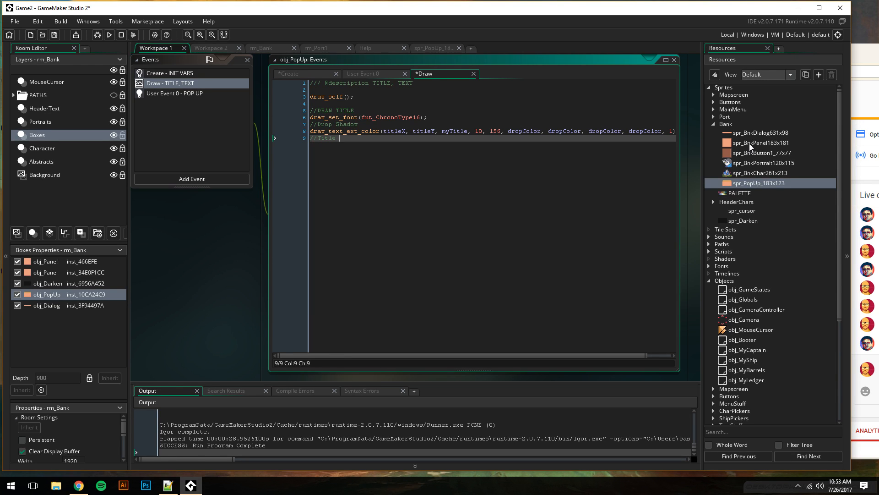
Offset the drop shadow text by changing its draw call's coordinates to titleX+2 and titleY+1
{"action": "left_click", "coordinate": [678, 130]}
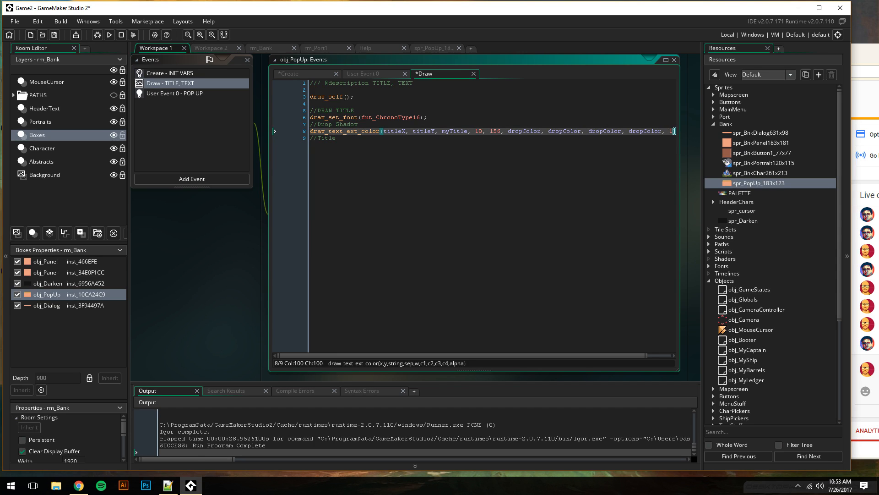
{"action": "left_click_drag", "start_coordinate": [652, 132], "coordinate": [526, 131]}
{"action": "left_click", "coordinate": [381, 131]}
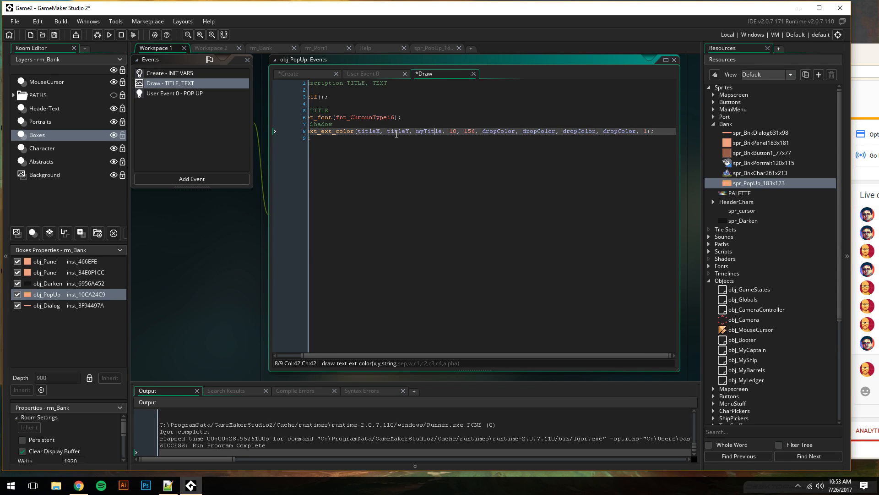
{"action": "type", "text": "+"}
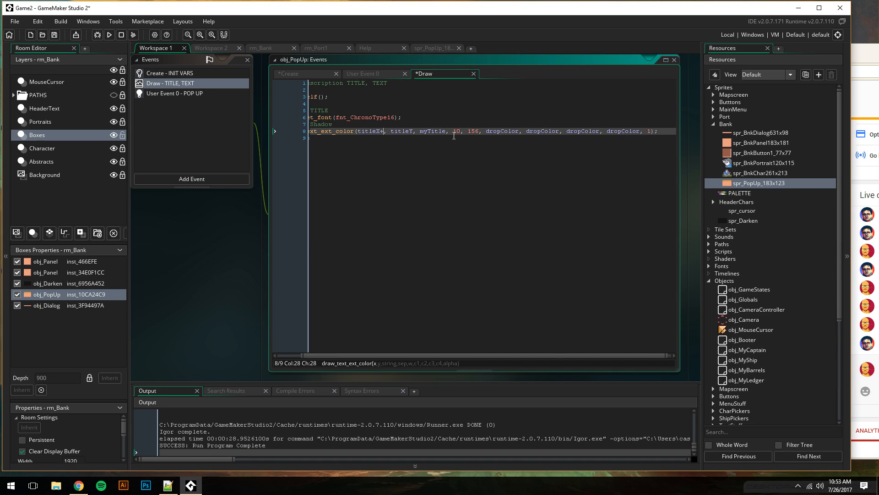
{"action": "type", "text": "2"}
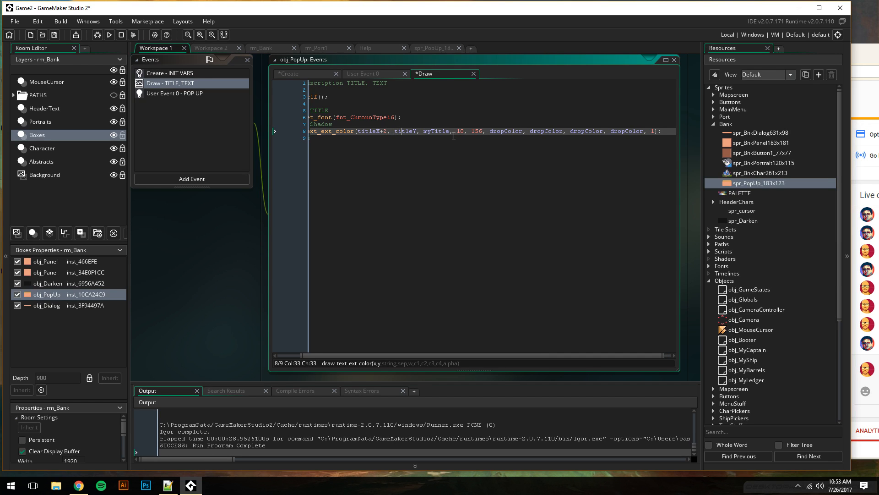
{"action": "type", "text": "+1"}
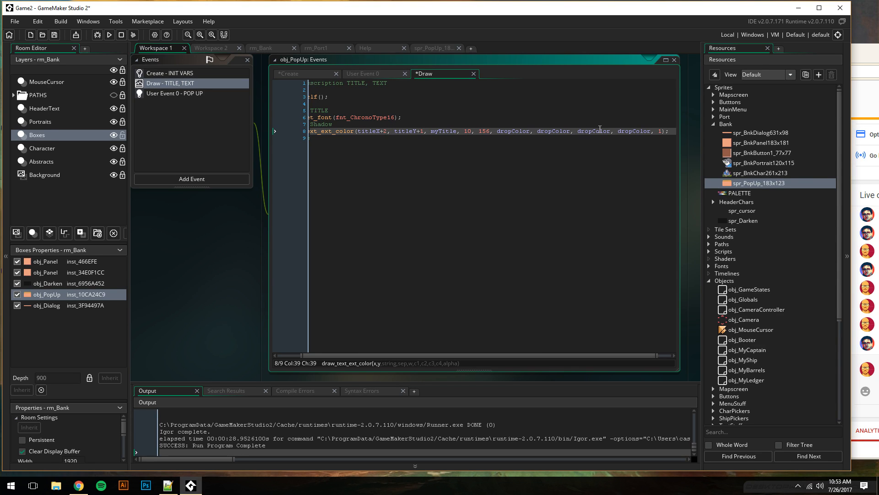
{"action": "left_click", "coordinate": [667, 131]}
{"action": "type", "text": ";"}
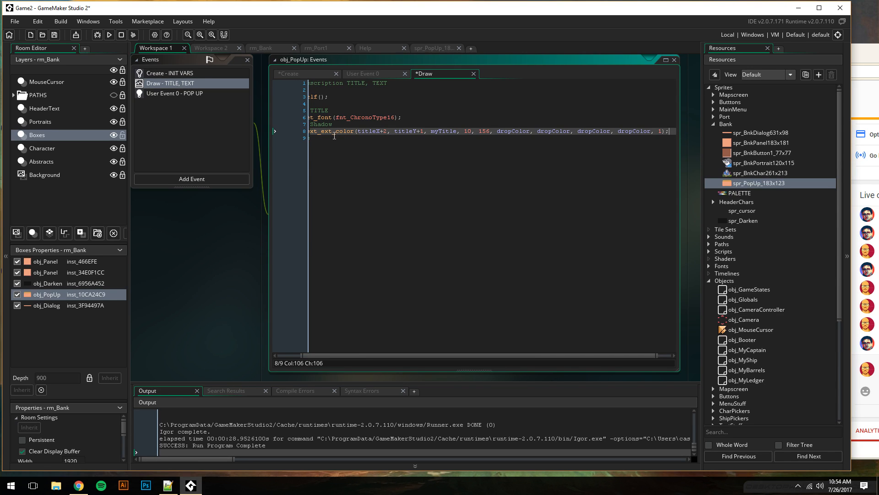
{"action": "left_click", "coordinate": [387, 132]}
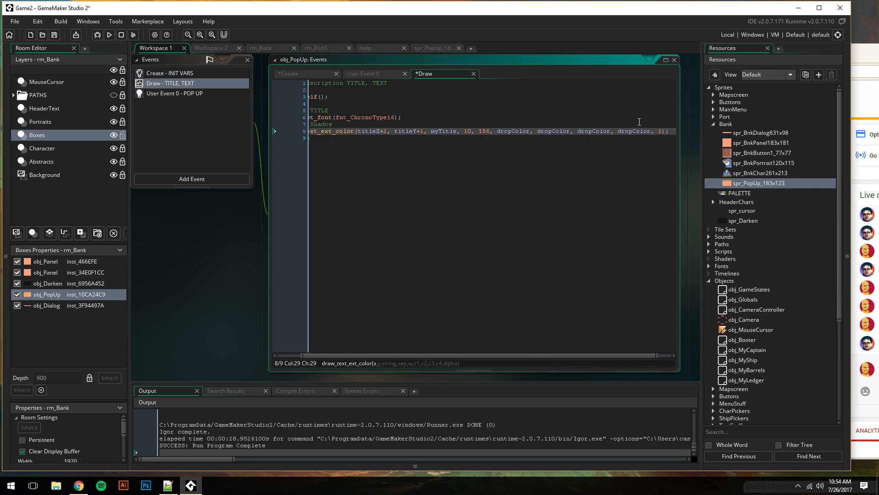
Duplicate the drop shadow's draw_text_ext_color line onto a new line beneath the "//Title" comment
{"action": "left_click_drag", "start_coordinate": [670, 130], "coordinate": [223, 133]}
{"action": "key", "text": "ctrl+c"}
{"action": "left_click", "coordinate": [389, 174]}
{"action": "key", "text": "Return"}
{"action": "key", "text": "ctrl+v"}
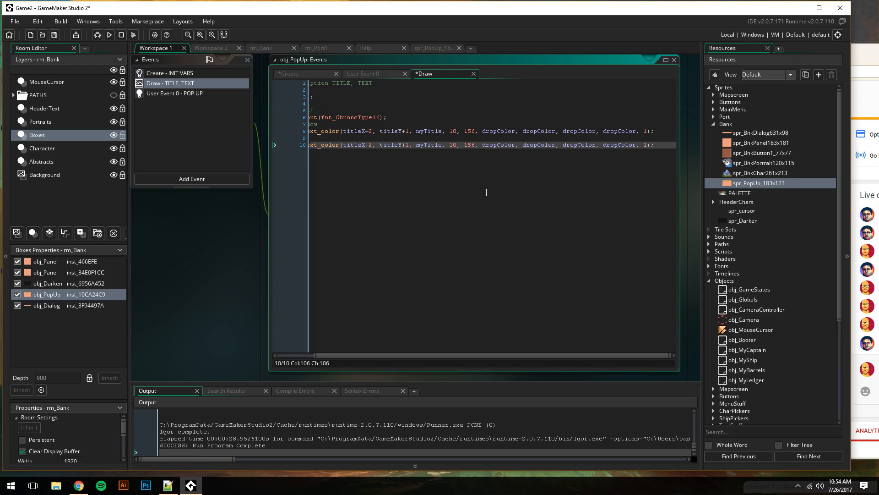
Remove the +2 and +1 offsets from the title's draw call so its coordinates are titleX and titleY
{"action": "left_click", "coordinate": [374, 144]}
{"action": "key", "text": "BackSpace"}
{"action": "key", "text": "BackSpace"}
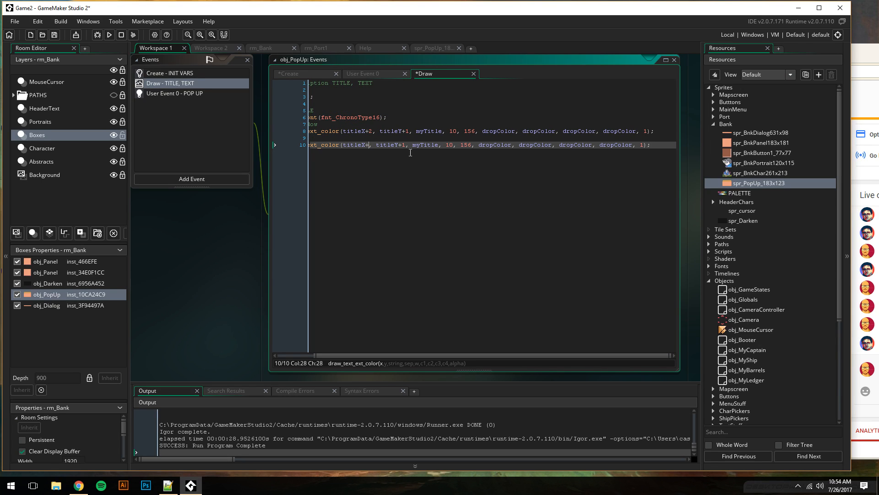
{"action": "key", "text": "Right"}
{"action": "key", "text": "Right"}
{"action": "key", "text": "Right"}
{"action": "key", "text": "Right"}
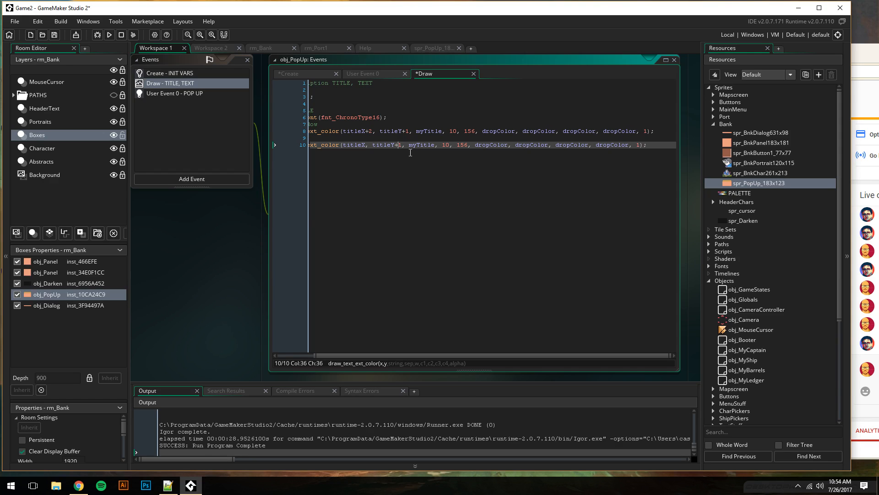
{"action": "key", "text": "Delete"}
{"action": "key", "text": "BackSpace"}
Replace all four dropColor arguments in the title's draw call with titleColor
{"action": "key", "text": "Right"}
{"action": "key", "text": "Right"}
{"action": "key", "text": "Right"}
{"action": "key", "text": "Right"}
{"action": "key", "text": "Right"}
{"action": "key", "text": "Right"}
{"action": "key", "text": "Right"}
{"action": "key", "text": "Right"}
{"action": "key", "text": "Right"}
{"action": "key", "text": "Right"}
{"action": "key", "text": "Right"}
{"action": "key", "text": "Right"}
{"action": "key", "text": "Right"}
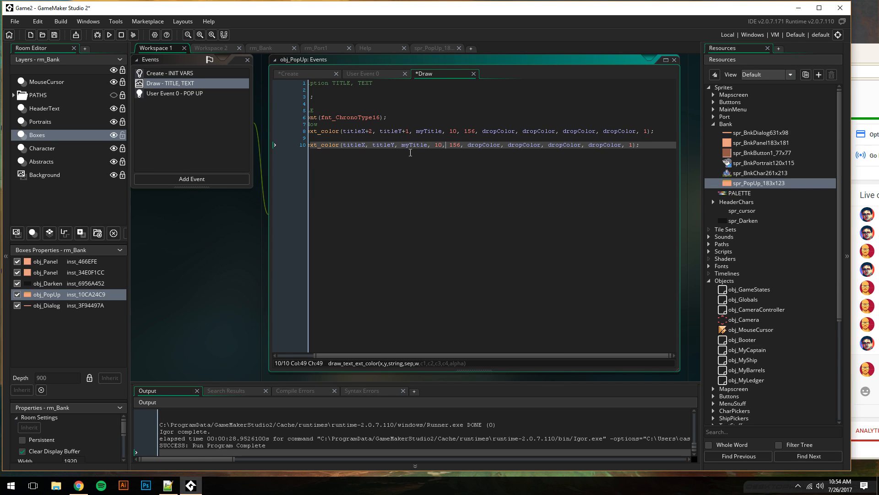
{"action": "key", "text": "shift+Right"}
{"action": "key", "text": "shift+Right"}
{"action": "key", "text": "shift+Right"}
{"action": "key", "text": "shift+Right"}
{"action": "type", "text": "title"}
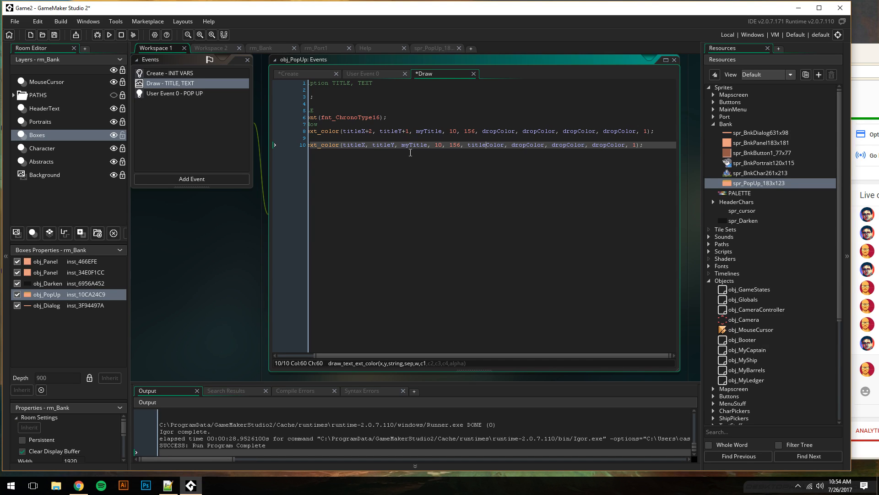
{"action": "key", "text": "ctrl+c"}
{"action": "double_click", "coordinate": [529, 145]}
{"action": "key", "text": "ctrl+v"}
{"action": "double_click", "coordinate": [569, 144]}
{"action": "key", "text": "ctrl+v"}
{"action": "double_click", "coordinate": [603, 144]}
{"action": "key", "text": "ctrl+v"}
{"action": "left_click", "coordinate": [358, 144]}
{"action": "left_click_drag", "start_coordinate": [399, 356], "coordinate": [326, 356]}
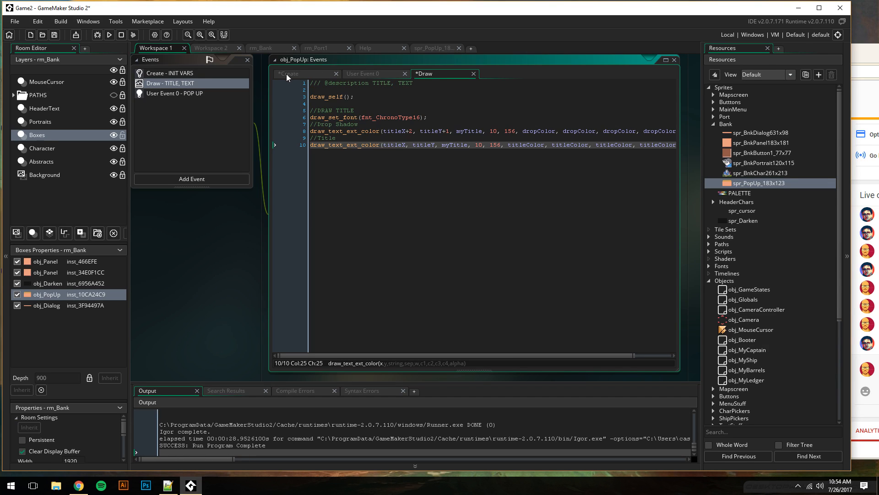
Run the game, enter the bank and choose Save to check the pop-up's title, and close the game
{"action": "left_click", "coordinate": [110, 35]}
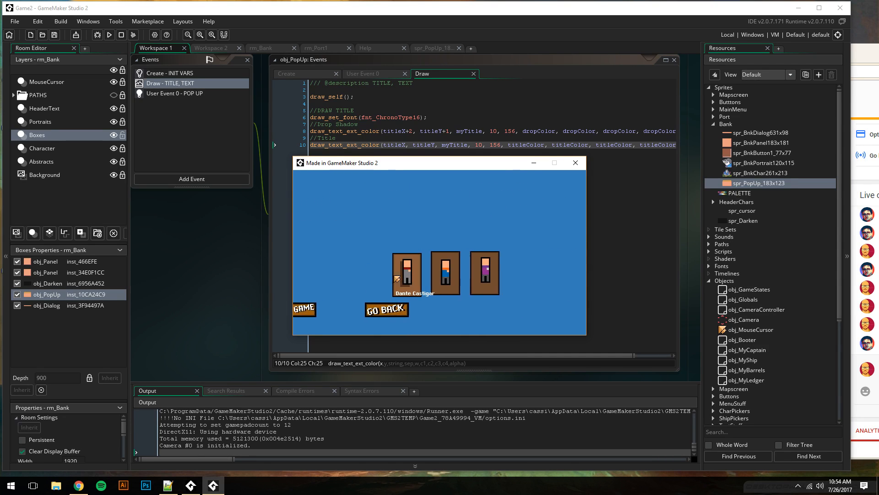
{"action": "left_click", "coordinate": [397, 279]}
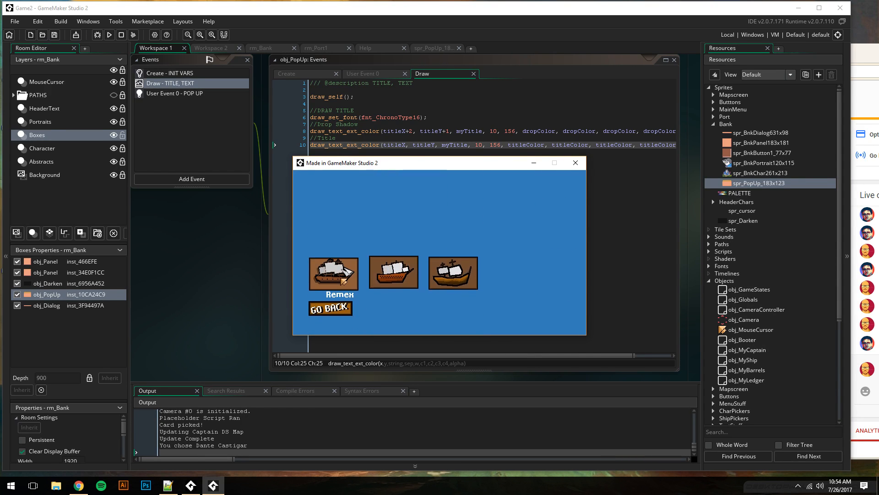
{"action": "left_click", "coordinate": [399, 276]}
{"action": "left_click", "coordinate": [460, 302]}
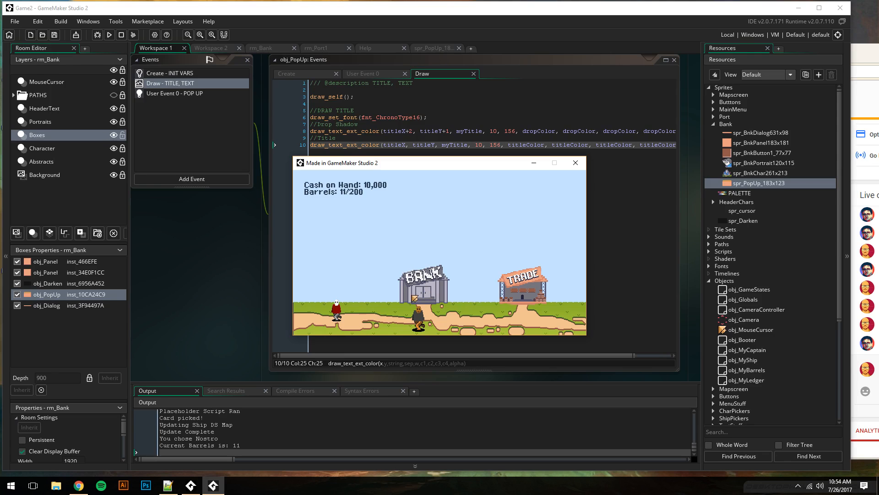
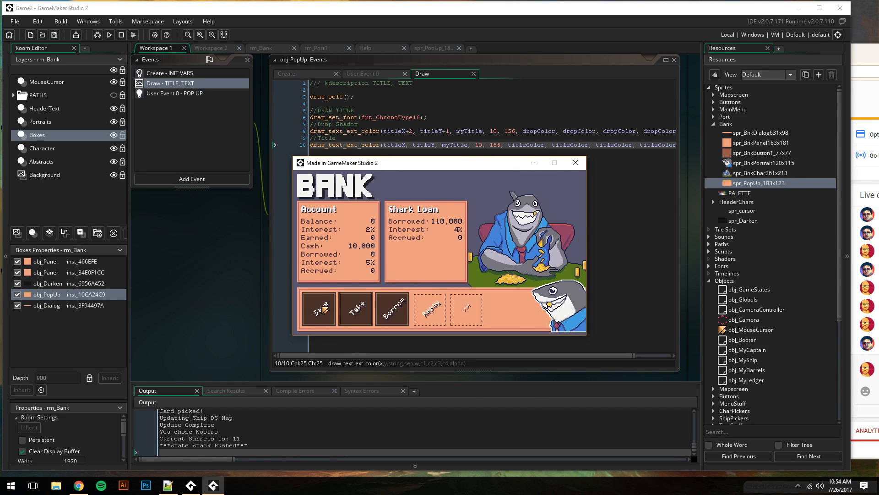
{"action": "left_click", "coordinate": [323, 307]}
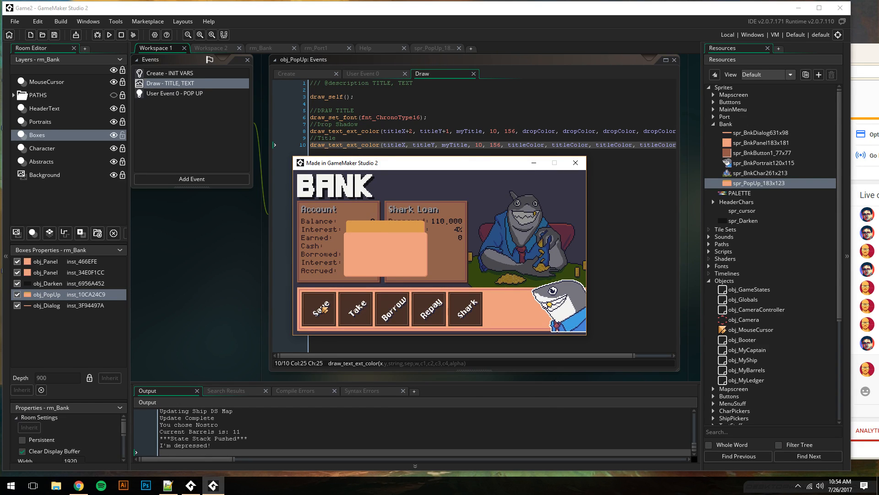
{"action": "left_click", "coordinate": [576, 163]}
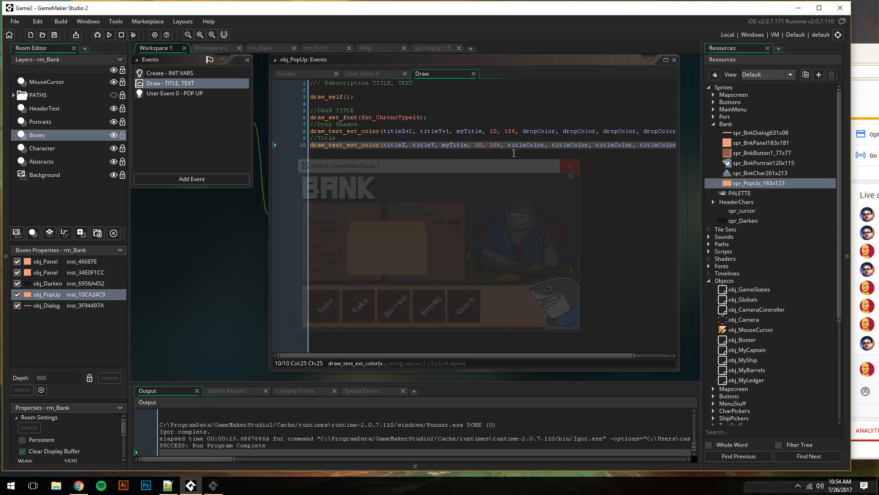
Move the draw_self(); call from the start of the Draw code to the end, below the title's draw call
{"action": "left_click", "coordinate": [291, 99]}
{"action": "key", "text": "ctrl+c"}
{"action": "key", "text": "Delete"}
{"action": "key", "text": "Delete"}
{"action": "key", "text": "Delete"}
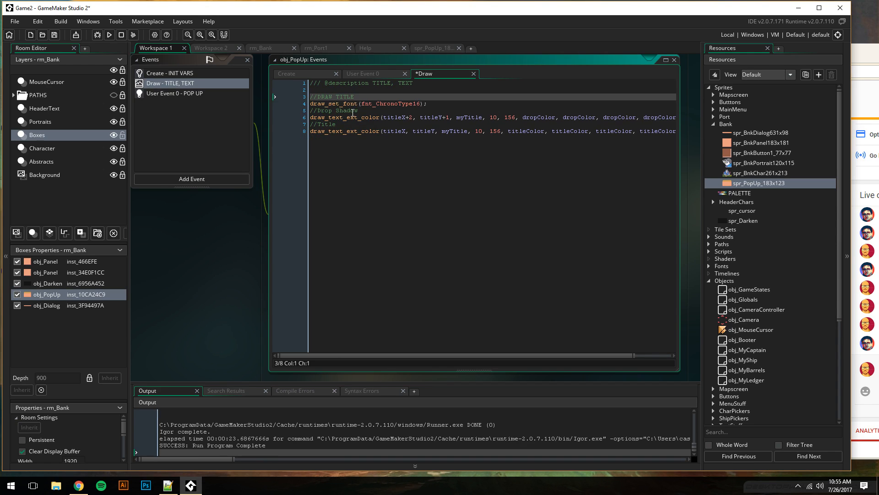
{"action": "left_click", "coordinate": [640, 131]}
{"action": "key", "text": "shift+End"}
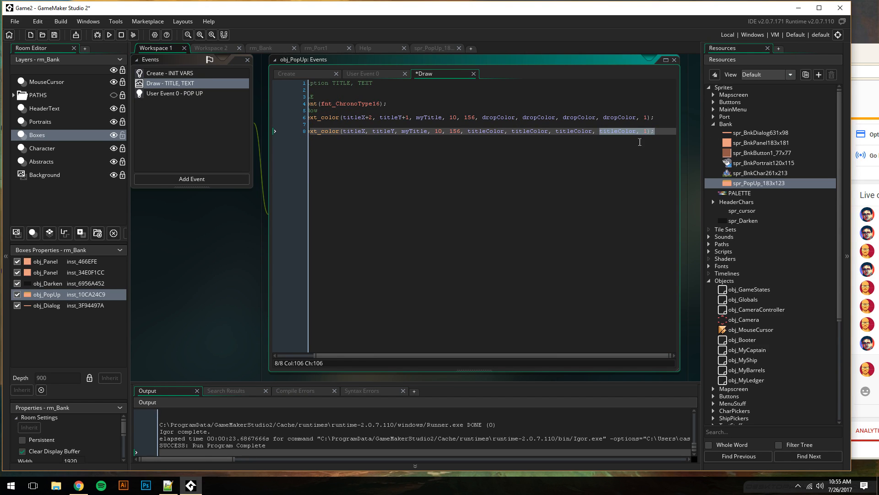
{"action": "left_click", "coordinate": [659, 130]}
{"action": "key", "text": "Return"}
{"action": "key", "text": "Return"}
{"action": "key", "text": "ctrl+v"}
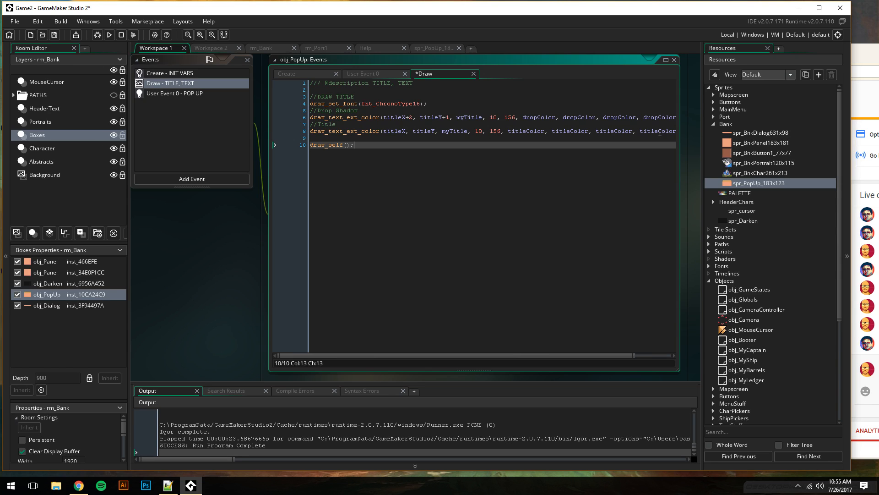
Run the game again with draw_self() last, open the bank's pop-up to check its title, and close the game
{"action": "left_click", "coordinate": [110, 35]}
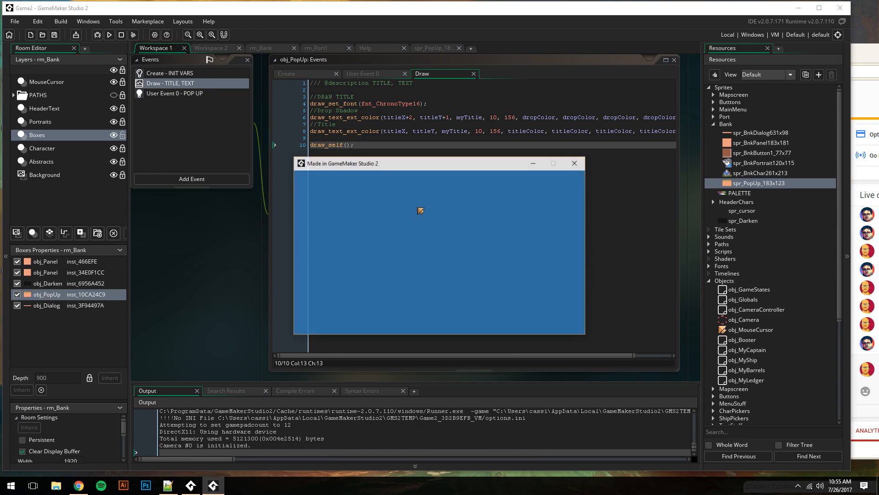
{"action": "left_click", "coordinate": [372, 303]}
{"action": "left_click", "coordinate": [367, 285]}
{"action": "left_click", "coordinate": [504, 309]}
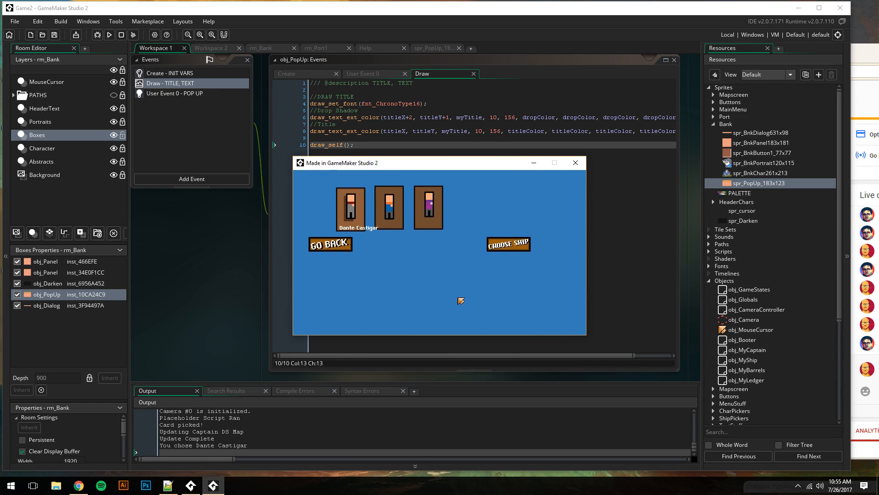
{"action": "left_click", "coordinate": [397, 283]}
{"action": "left_click", "coordinate": [455, 300]}
{"action": "left_click", "coordinate": [425, 305]}
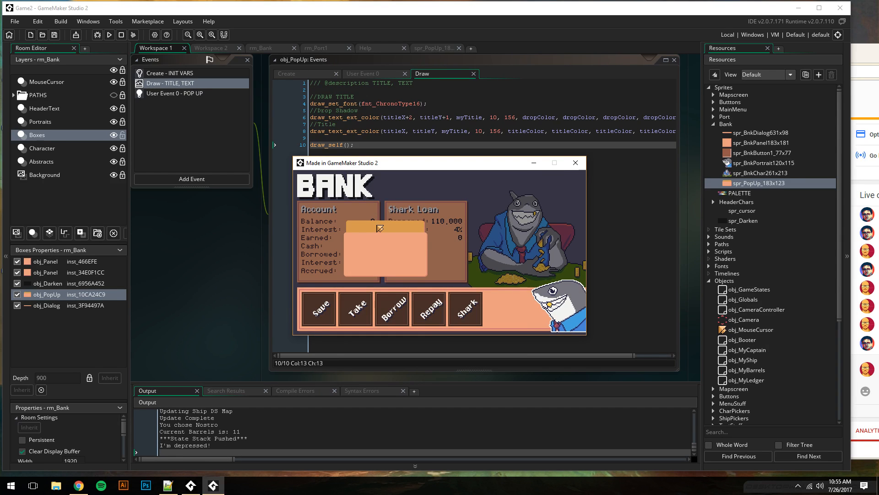
{"action": "left_click", "coordinate": [575, 162]}
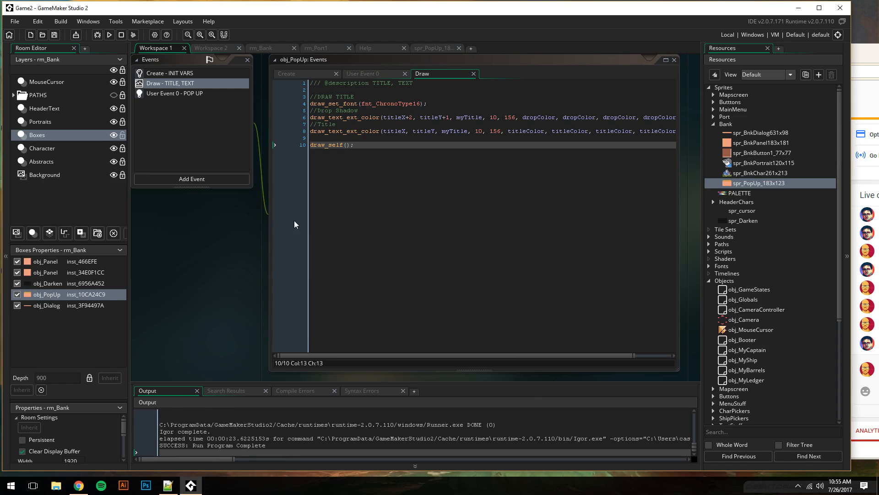
Delete the draw_self(); call at the end of the Draw code and review the Create event's title variables
{"action": "middle_click_drag", "start_coordinate": [249, 218], "coordinate": [298, 227]}
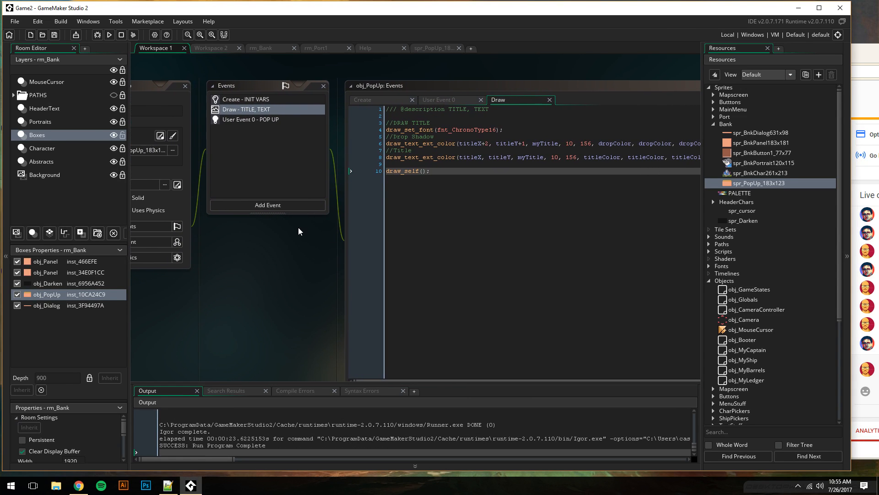
{"action": "left_click_drag", "start_coordinate": [433, 175], "coordinate": [301, 180]}
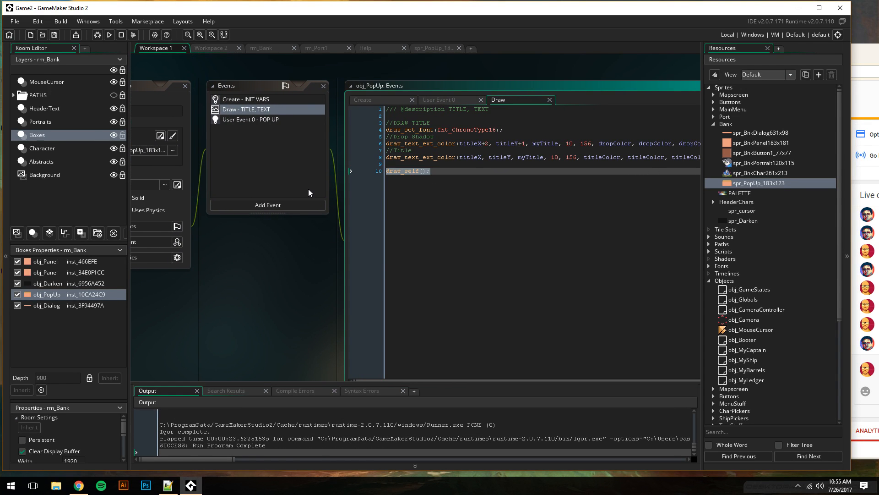
{"action": "key", "text": "BackSpace"}
{"action": "mouse_move", "coordinate": [319, 266]}
{"action": "middle_mouse_down"}
{"action": "mouse_move", "coordinate": [221, 271]}
{"action": "mouse_move", "coordinate": [322, 264]}
{"action": "middle_mouse_up"}
{"action": "left_click", "coordinate": [246, 98]}
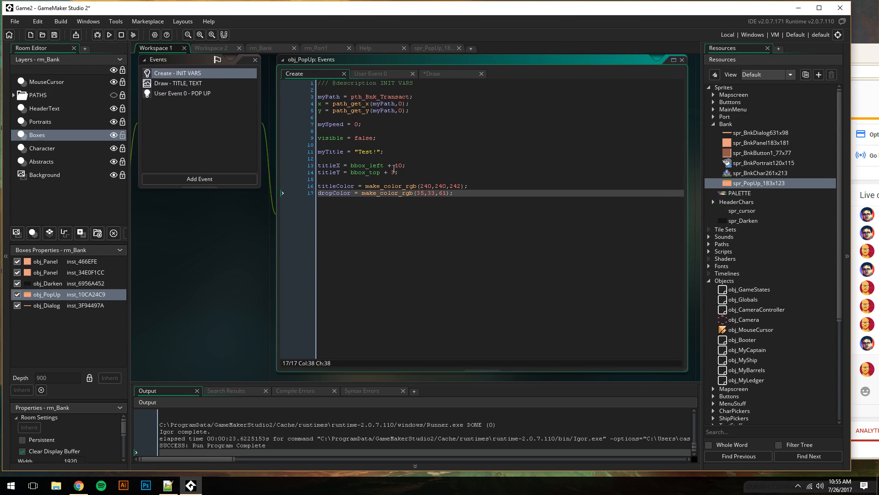
{"action": "middle_click_drag", "start_coordinate": [198, 243], "coordinate": [236, 246]}
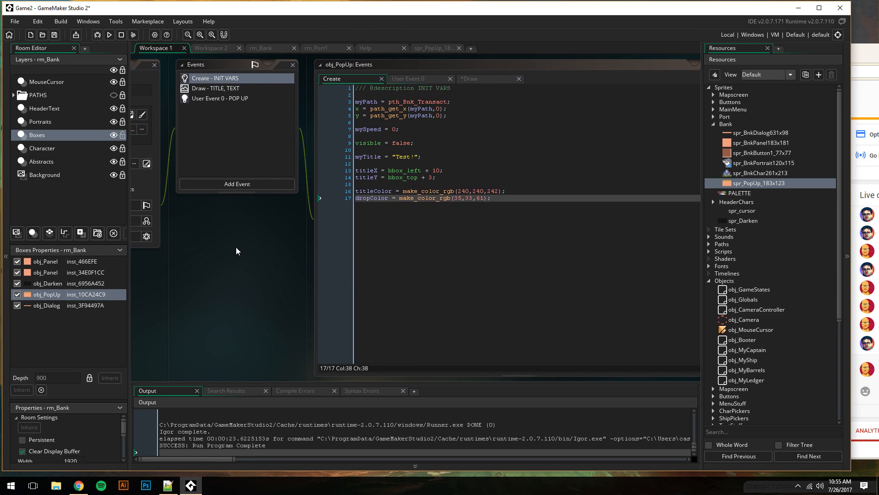
{"action": "left_click", "coordinate": [209, 93]}
{"action": "left_click", "coordinate": [207, 85]}
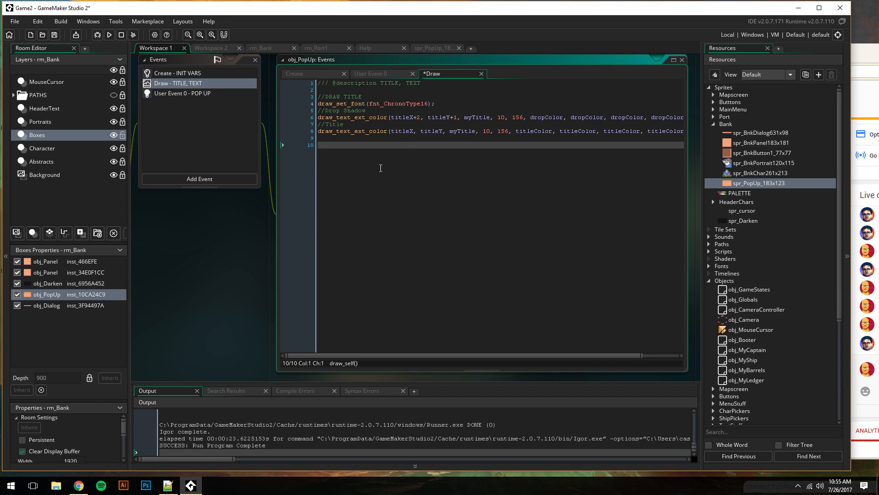
{"action": "left_click", "coordinate": [340, 91]}
{"action": "key", "text": "Return"}
{"action": "type", "text": "draw"}
{"action": "key", "text": "BackSpace"}
{"action": "key", "text": "BackSpace"}
{"action": "key", "text": "BackSpace"}
{"action": "key", "text": "BackSpace"}
{"action": "key", "text": "BackSpace"}
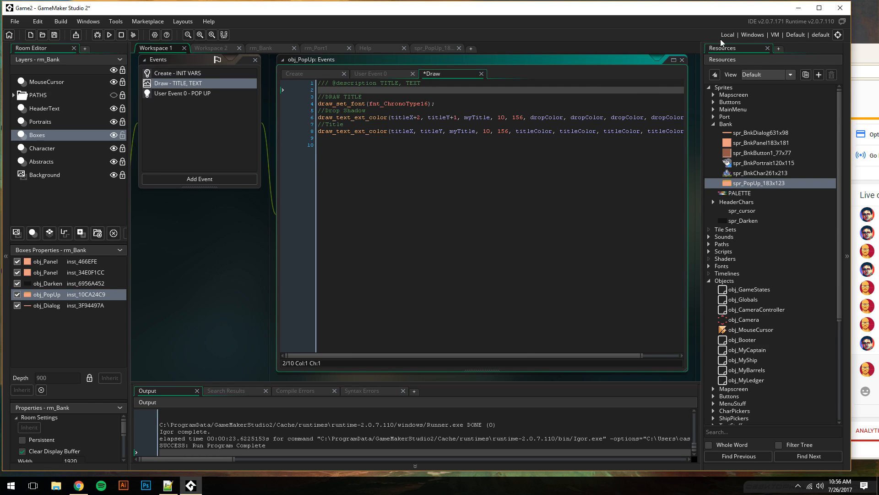
Compare the pop-up's Create event variables with the title code in its Draw event
{"action": "mouse_move", "coordinate": [863, 46]}
{"action": "left_mouse_down"}
{"action": "mouse_move", "coordinate": [741, 43]}
{"action": "mouse_move", "coordinate": [862, 50]}
{"action": "left_mouse_up"}
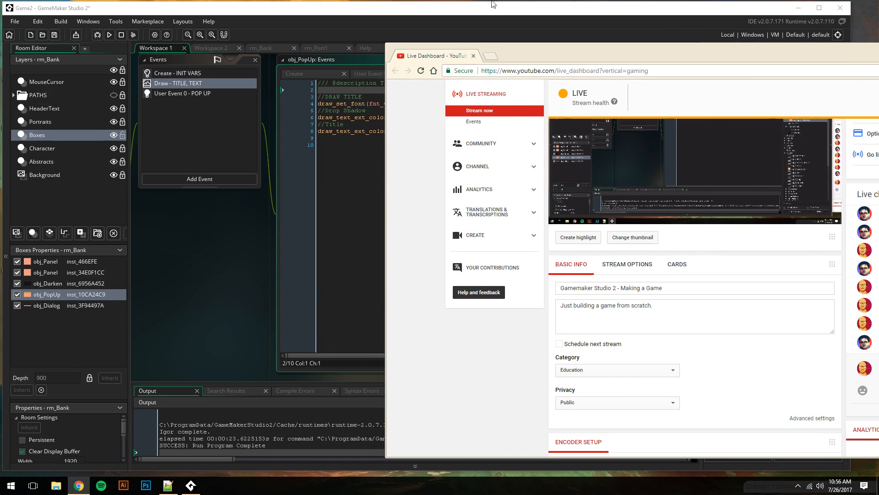
{"action": "left_click", "coordinate": [317, 12]}
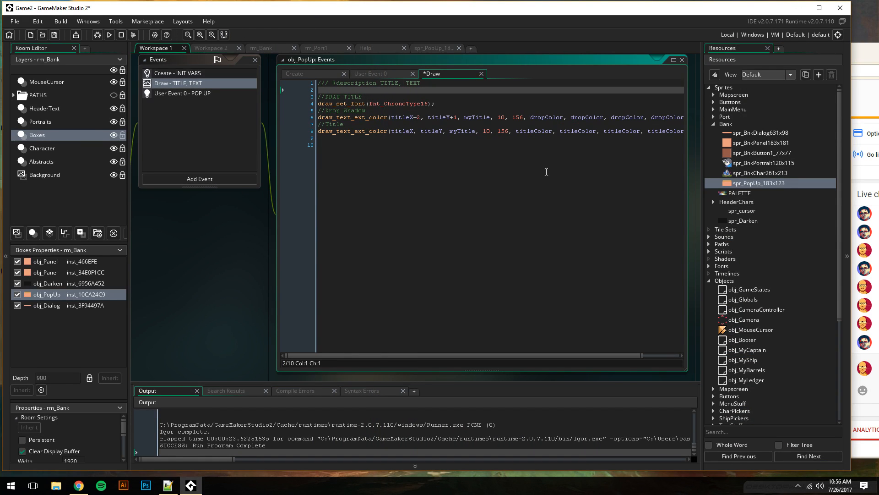
{"action": "left_click", "coordinate": [175, 75]}
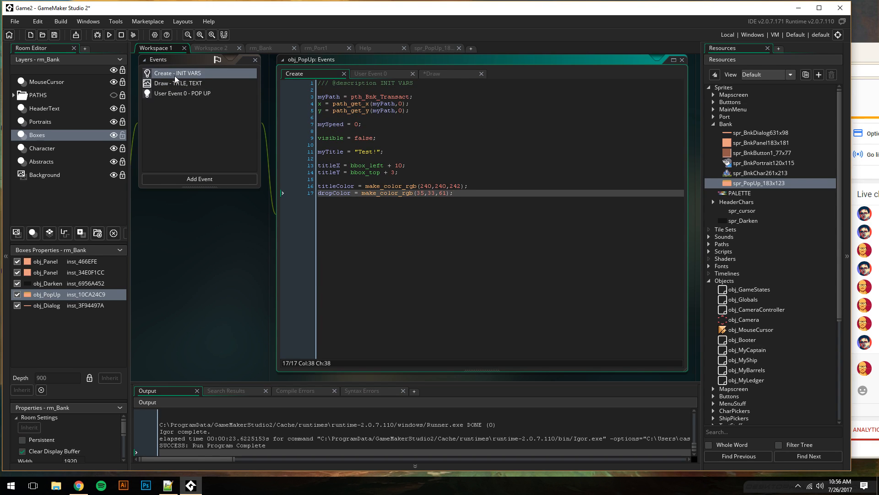
{"action": "left_click", "coordinate": [176, 87]}
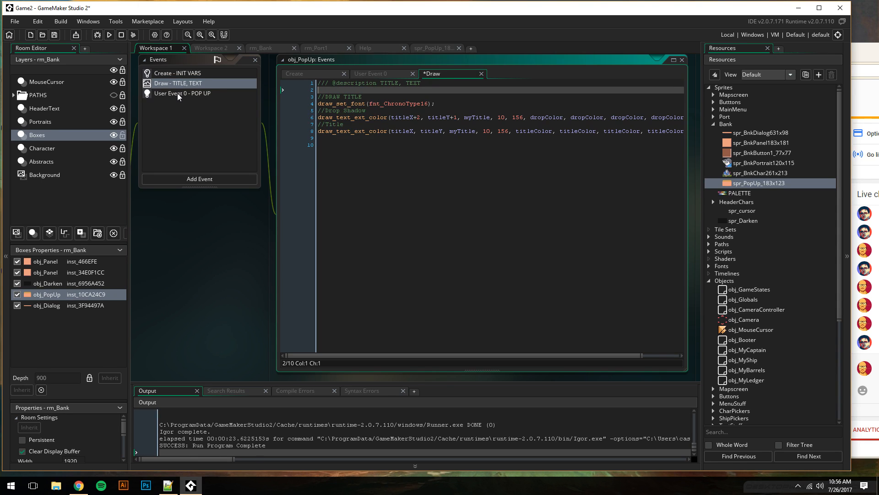
{"action": "mouse_move", "coordinate": [197, 253]}
{"action": "middle_mouse_down"}
{"action": "mouse_move", "coordinate": [495, 270]}
{"action": "mouse_move", "coordinate": [260, 248]}
{"action": "mouse_move", "coordinate": [392, 256]}
{"action": "mouse_move", "coordinate": [315, 278]}
{"action": "mouse_move", "coordinate": [196, 254]}
{"action": "mouse_move", "coordinate": [213, 258]}
{"action": "middle_mouse_up"}
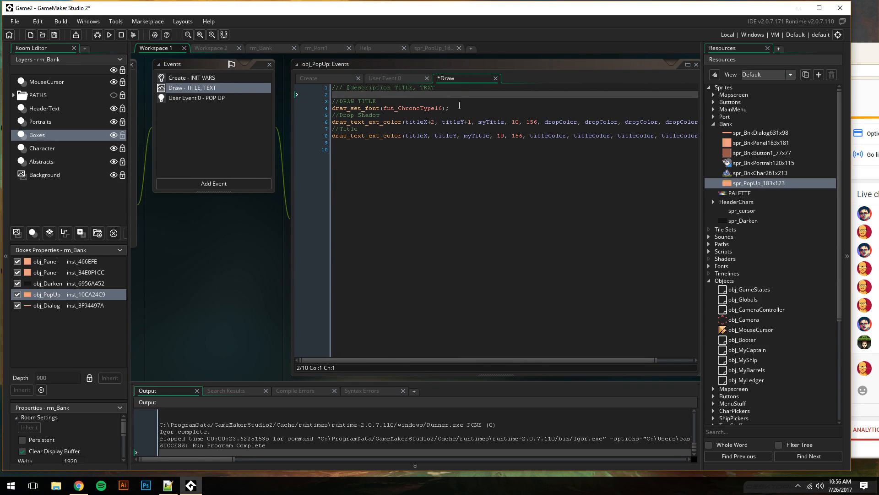
Switch to the YouTube live dashboard, post "Uh I'm confused now." and "I should be seeing text" in the live chat, and return to GameMaker Studio 2
{"action": "left_click_drag", "start_coordinate": [868, 54], "coordinate": [538, 53]}
{"action": "type", "text": "U"}
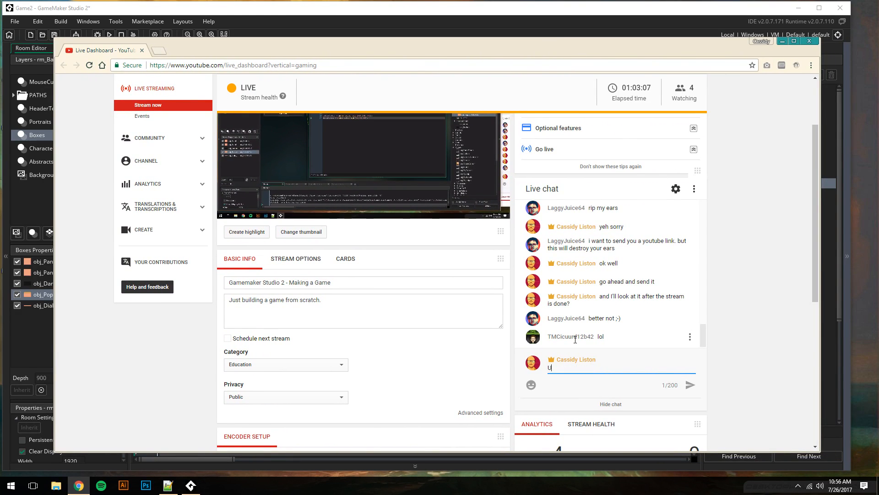
{"action": "type", "text": "h I'm confused now."}
{"action": "key", "text": "Return"}
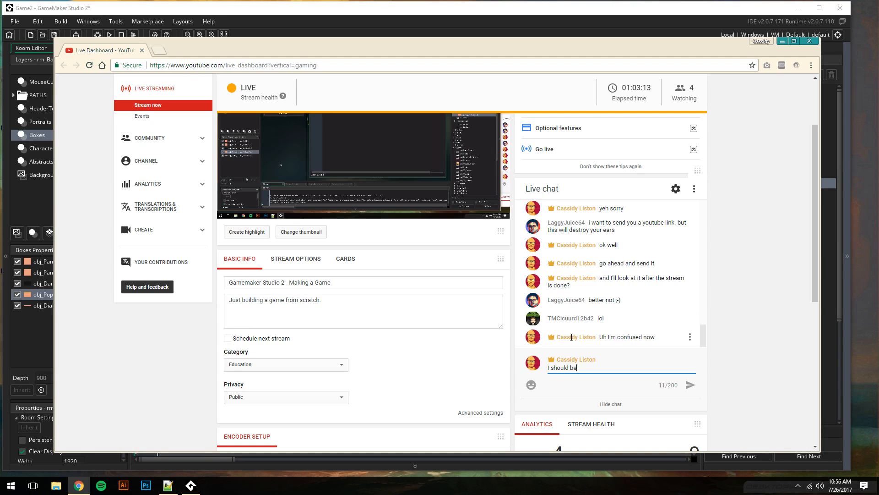
{"action": "type", "text": "eing text"}
{"action": "key", "text": "Return"}
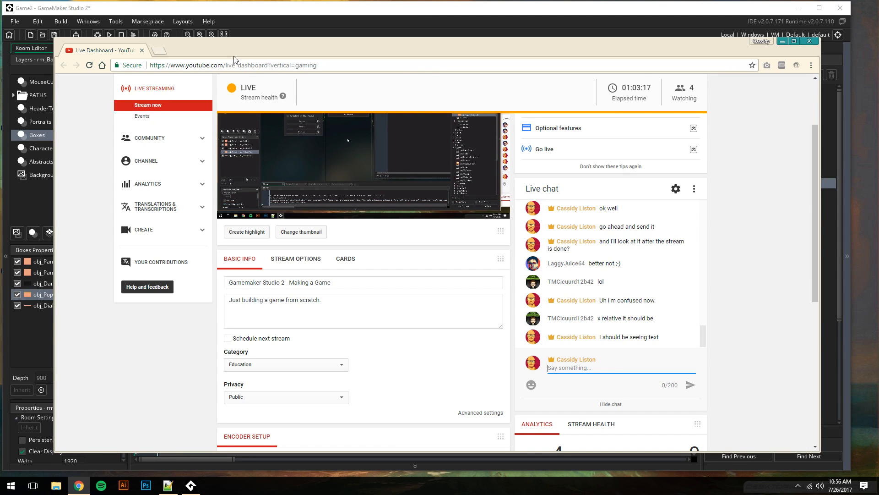
{"action": "left_click_drag", "start_coordinate": [241, 44], "coordinate": [596, 38]}
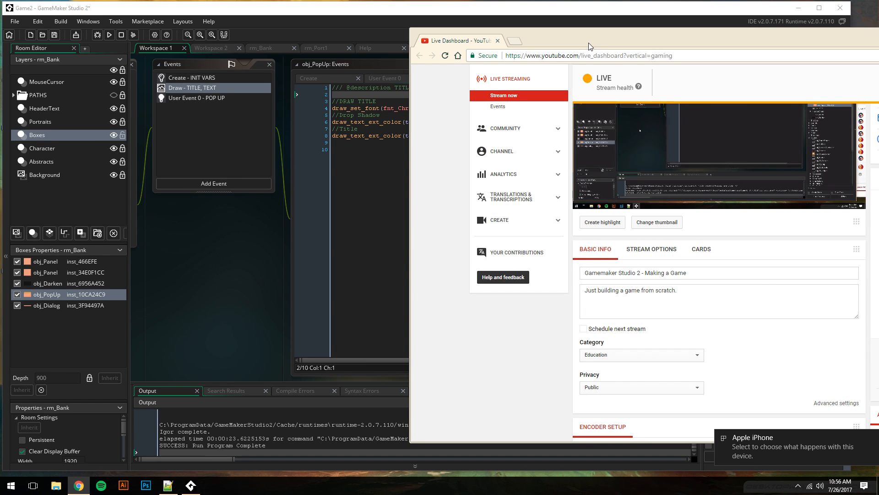
{"action": "left_click_drag", "start_coordinate": [568, 39], "coordinate": [506, 28]}
{"action": "left_click", "coordinate": [306, 5]}
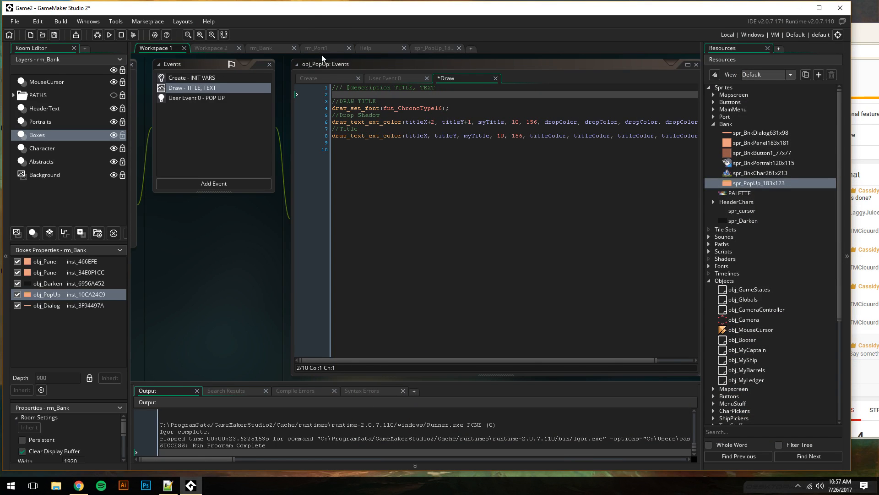
Review the titleX and titleY assignments in the pop-up's Create event, focusing on the bbox_left reference
{"action": "left_click", "coordinate": [186, 77]}
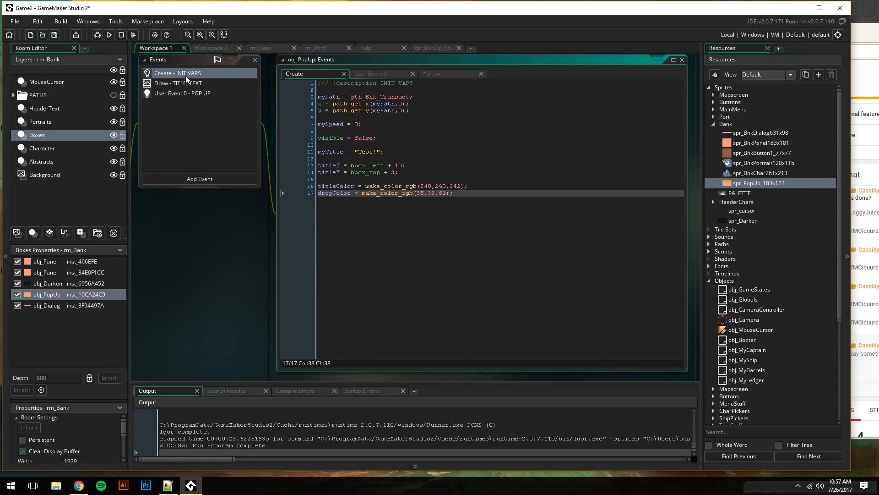
{"action": "left_click", "coordinate": [361, 162]}
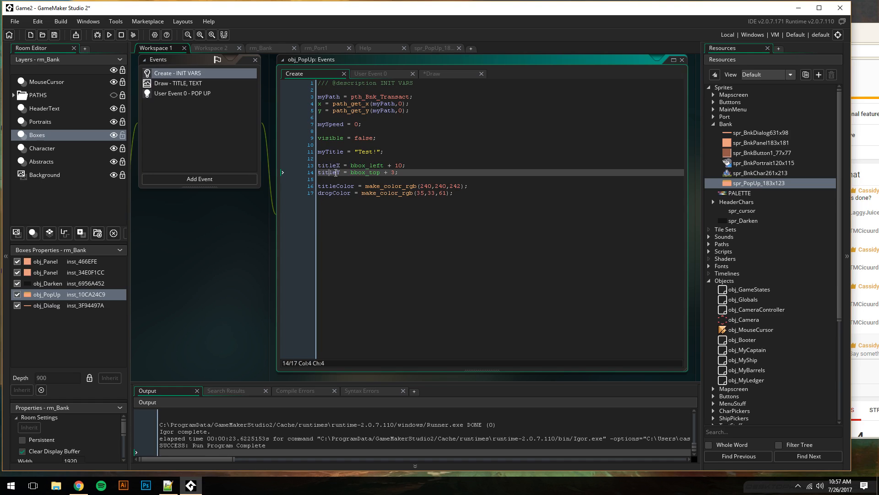
{"action": "left_click", "coordinate": [364, 173]}
{"action": "left_click_drag", "start_coordinate": [384, 165], "coordinate": [352, 167]}
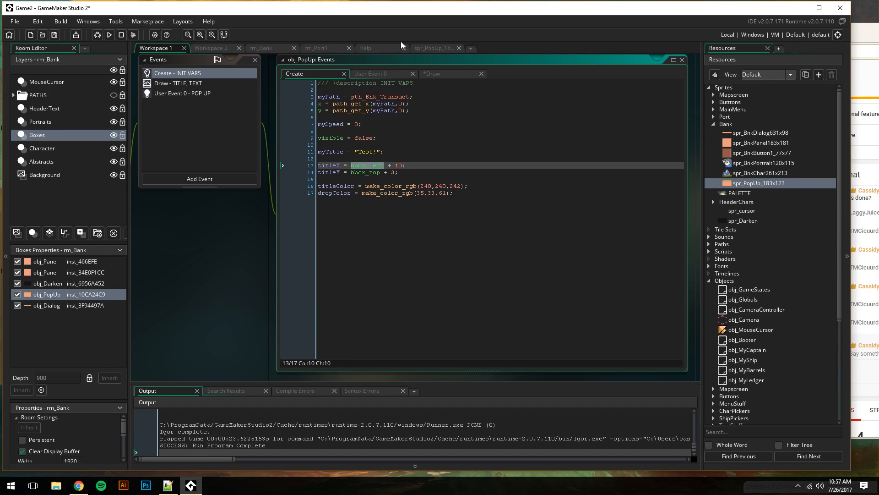
Inspect the spr_PopUp_183x123 sprite's origin and title bar area, and return to the pop-up's code workspace
{"action": "left_click", "coordinate": [416, 48]}
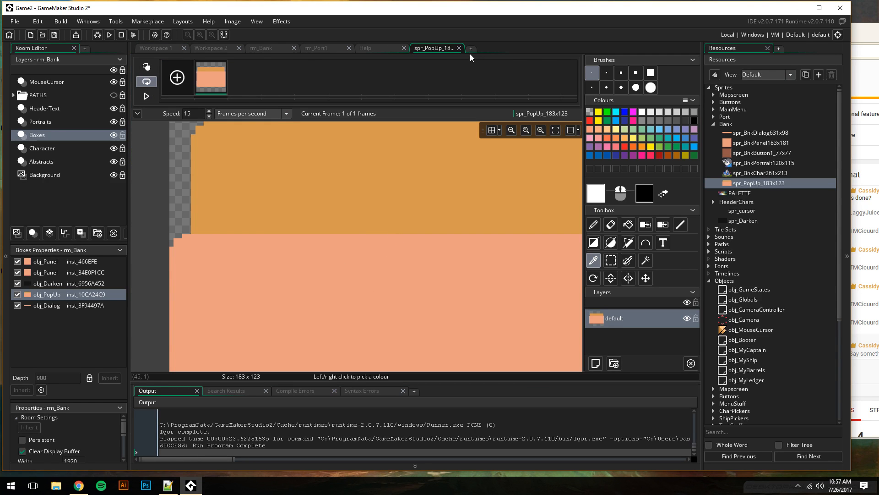
{"action": "left_click", "coordinate": [212, 47]}
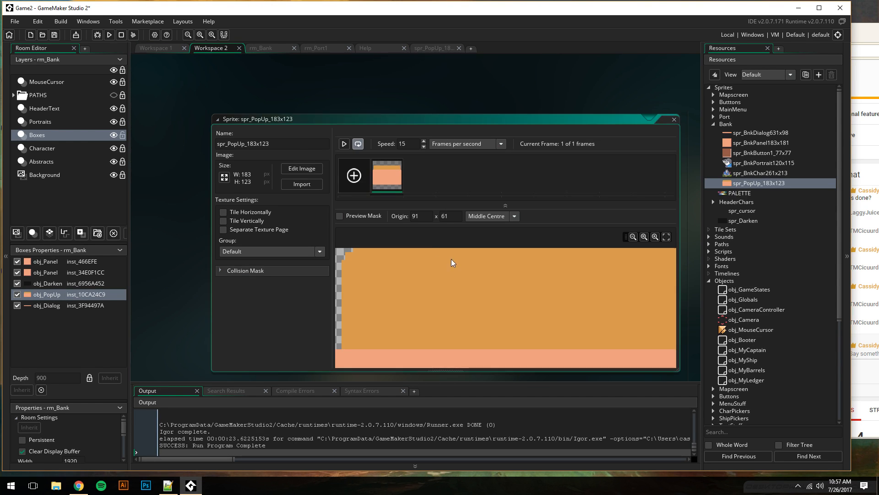
{"action": "scroll", "coordinate": [446, 251], "scroll_direction": "down", "scroll_amount": 3}
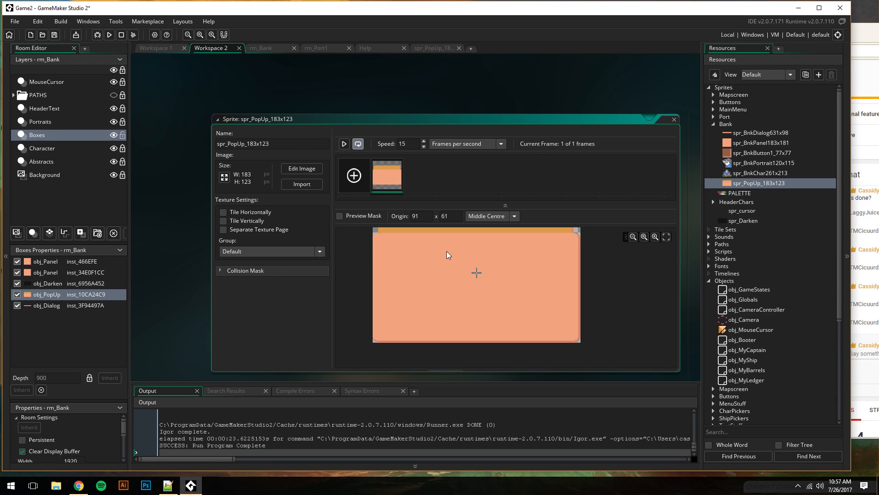
{"action": "scroll", "coordinate": [477, 272], "scroll_direction": "up", "scroll_amount": 1}
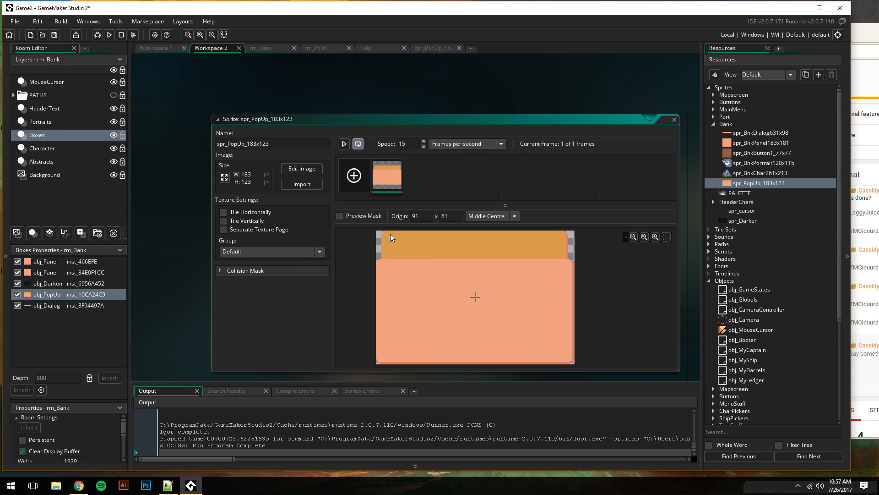
{"action": "left_click", "coordinate": [162, 46]}
Switch to the YouTube live dashboard to check the live chat, and return to GameMaker Studio 2
{"action": "left_click", "coordinate": [866, 31]}
{"action": "mouse_move", "coordinate": [865, 31]}
{"action": "left_mouse_down"}
{"action": "mouse_move", "coordinate": [704, 15]}
{"action": "mouse_move", "coordinate": [864, 27]}
{"action": "left_mouse_up"}
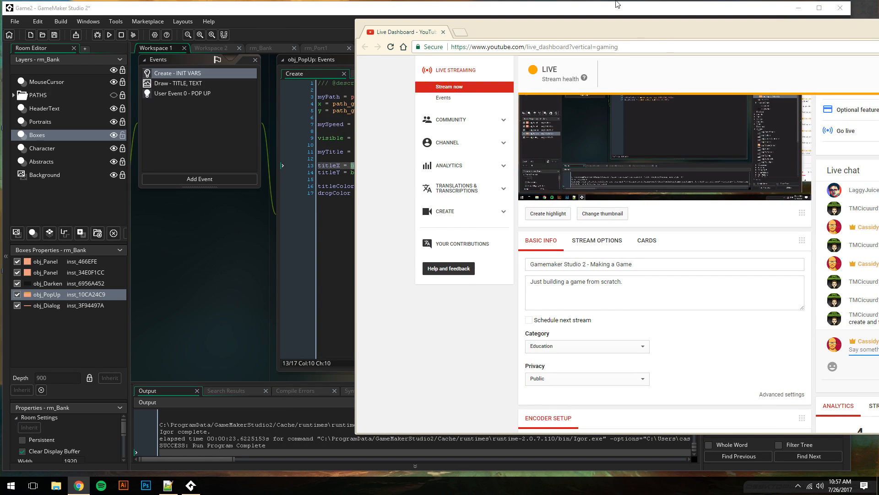
{"action": "left_click", "coordinate": [561, 10]}
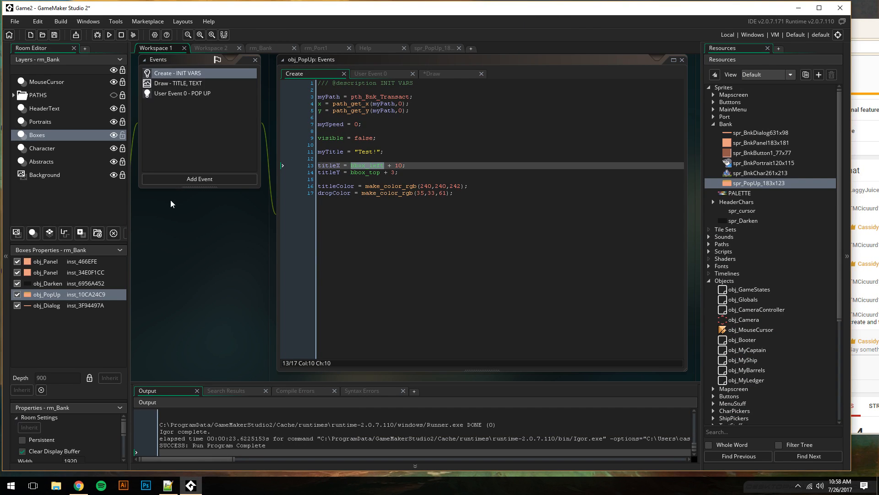
Add a Step event to obj_PopUp and copy the titleX and titleY assignment lines from its Create event
{"action": "left_click", "coordinate": [208, 178]}
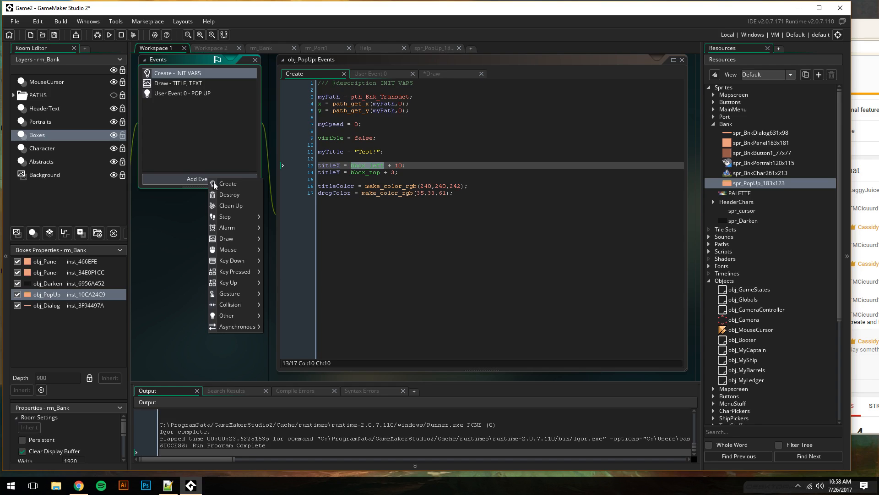
{"action": "mouse_move", "coordinate": [241, 216]}
{"action": "left_click", "coordinate": [287, 216]}
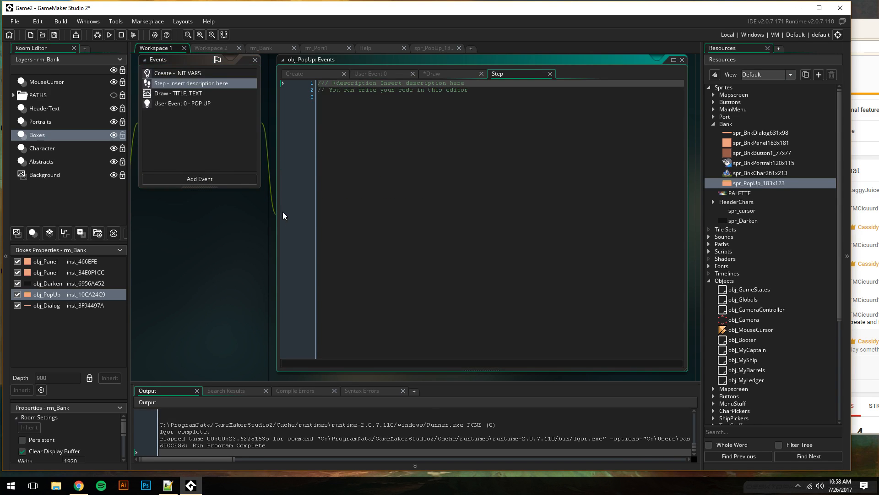
{"action": "left_click", "coordinate": [219, 72]}
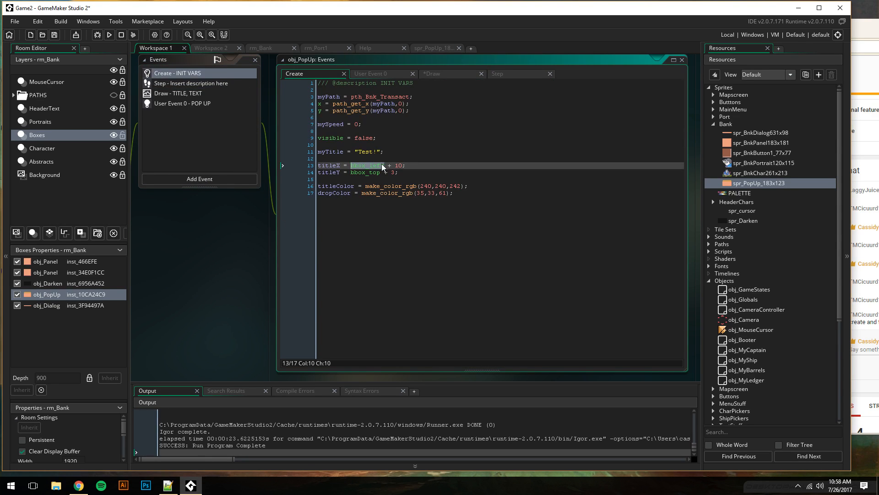
{"action": "left_click_drag", "start_coordinate": [415, 176], "coordinate": [308, 169]}
{"action": "key", "text": "ctrl+c"}
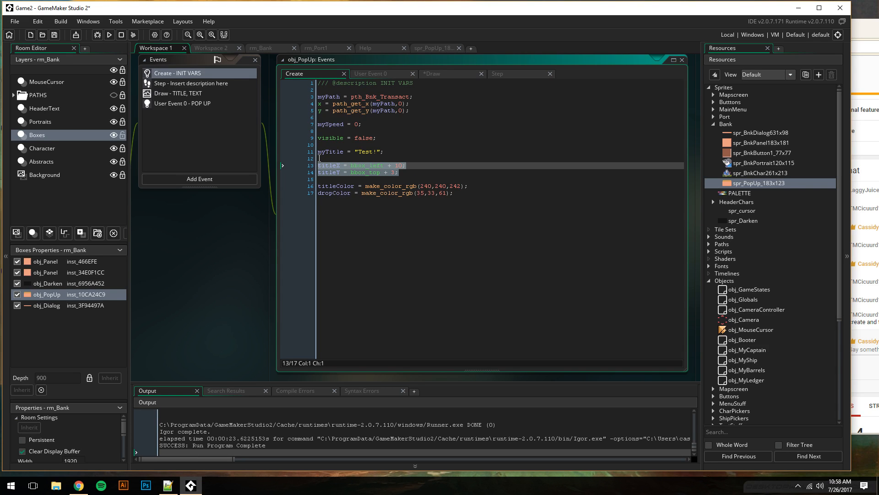
Describe the Step event as "UPDATE X and Y" and paste the titleX and titleY assignments as its only code
{"action": "left_click", "coordinate": [184, 83]}
{"action": "left_click_drag", "start_coordinate": [468, 90], "coordinate": [381, 84]}
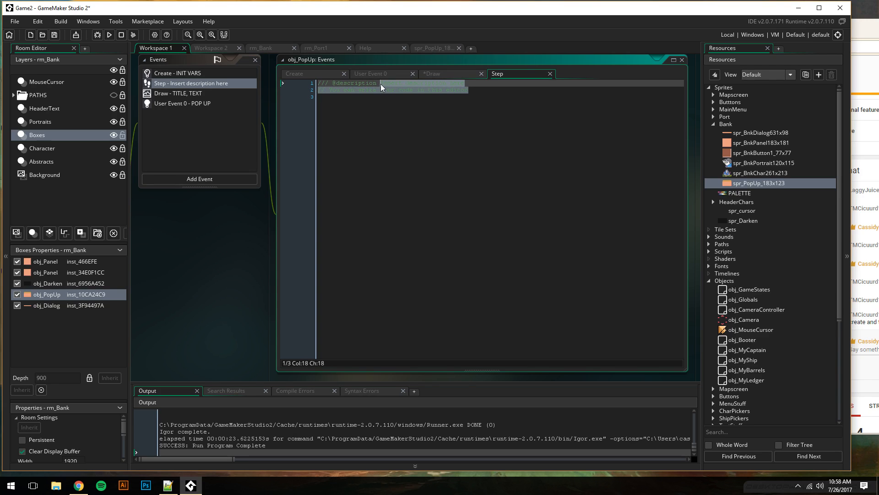
{"action": "type", "text": "UPDATE"}
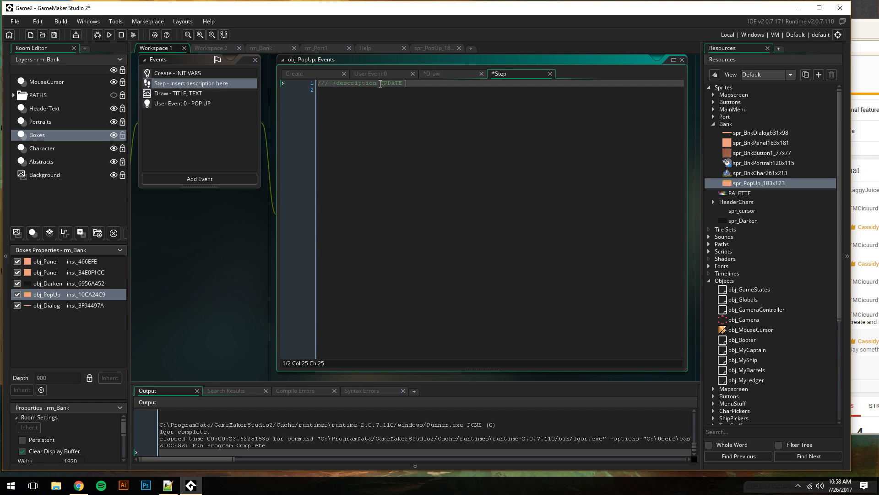
{"action": "type", "text": "X"}
{"action": "key", "text": "Return"}
{"action": "key", "text": "Return"}
{"action": "key", "text": "ctrl+v"}
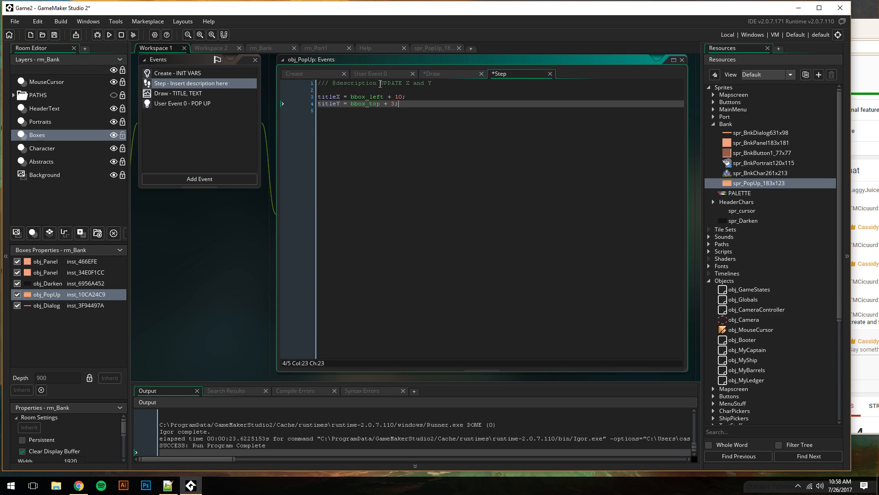
{"action": "left_click", "coordinate": [367, 128]}
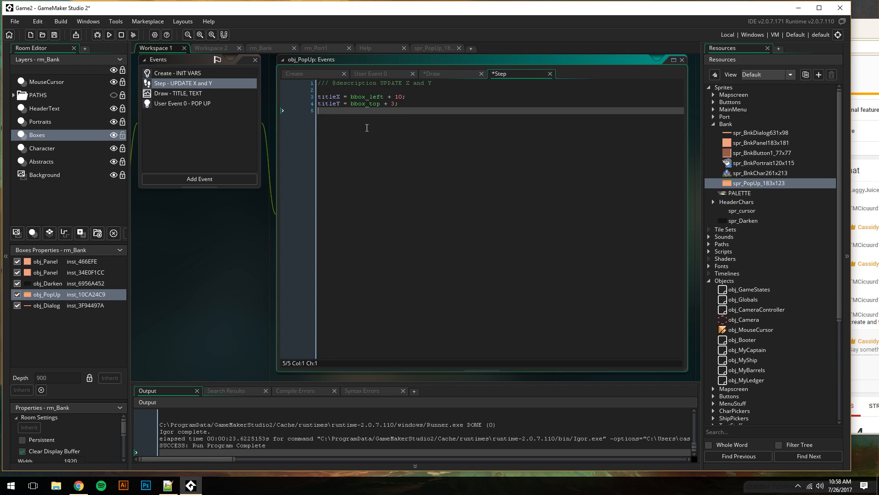
{"action": "key", "text": "BackSpace"}
Run the game, pick the first captain and the ship Nostro, open the bank's Save pop-up to check its title, and close the game
{"action": "key", "text": "F5"}
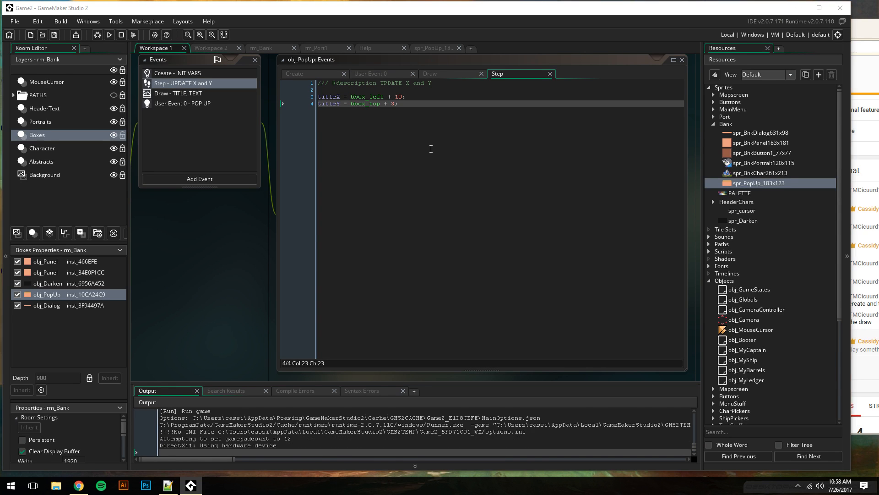
{"action": "left_click", "coordinate": [429, 230]}
{"action": "left_click", "coordinate": [359, 308]}
{"action": "left_click", "coordinate": [363, 275]}
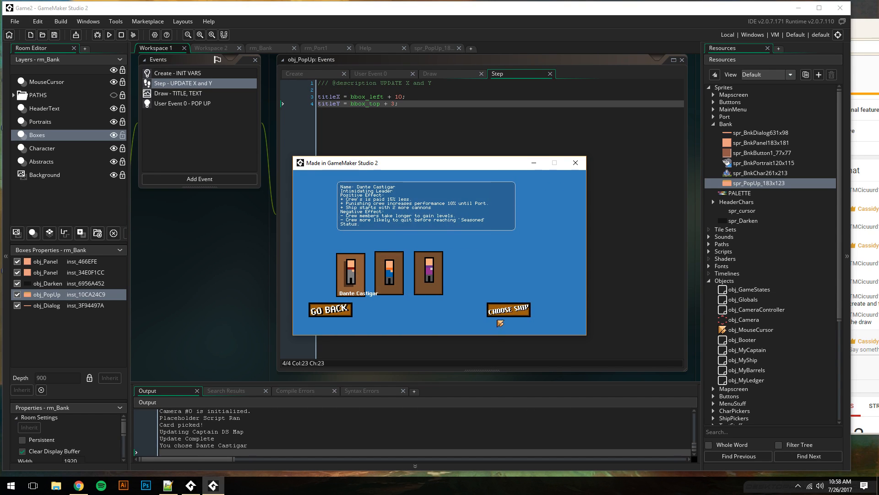
{"action": "left_click", "coordinate": [509, 308]}
{"action": "left_click", "coordinate": [389, 274]}
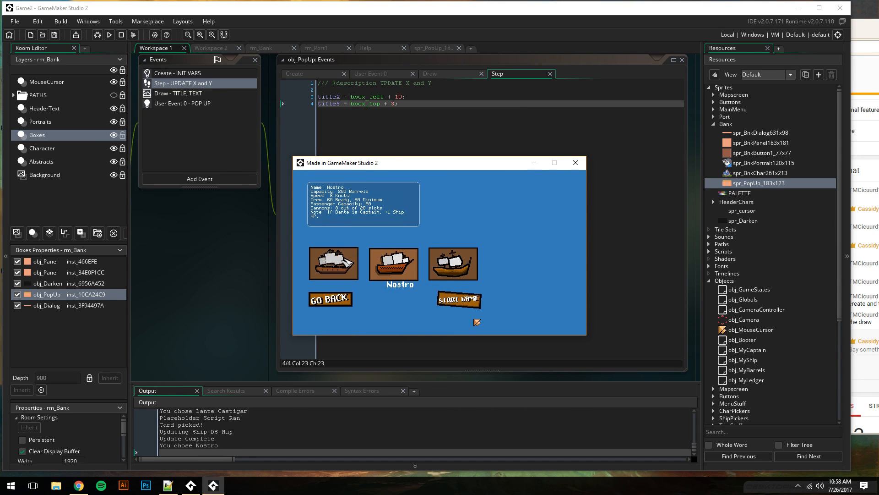
{"action": "left_click", "coordinate": [454, 297]}
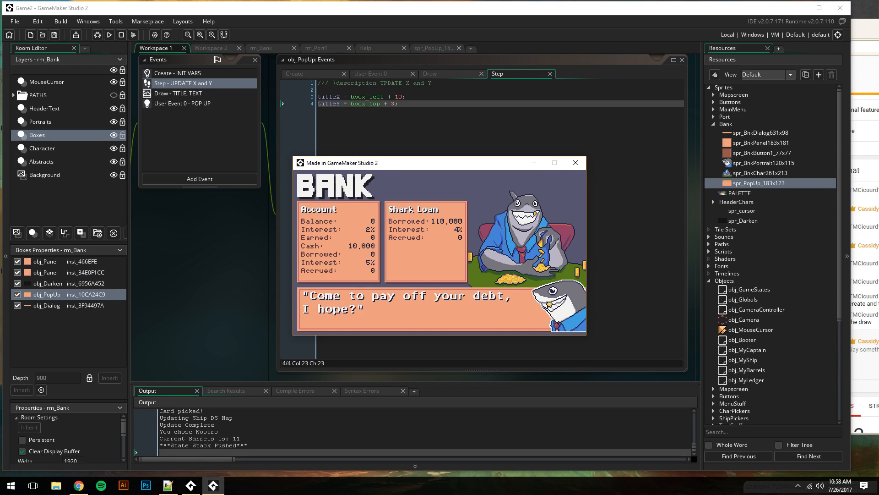
{"action": "left_click", "coordinate": [325, 311]}
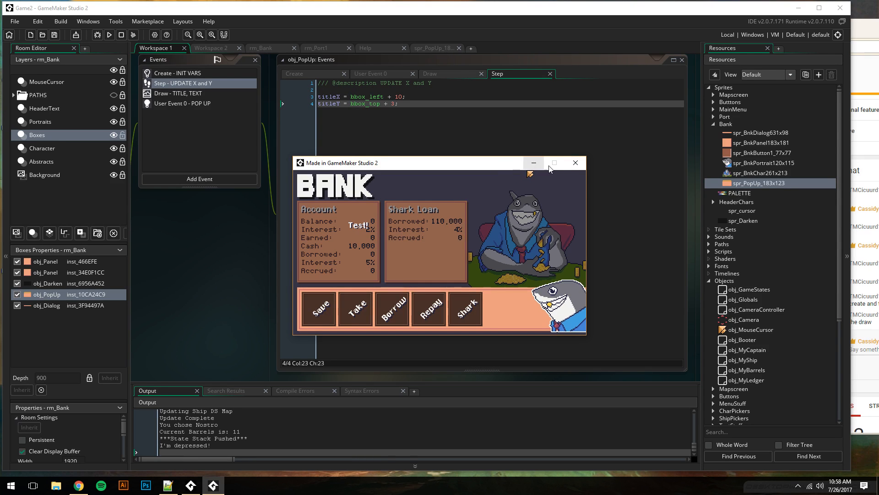
{"action": "left_click", "coordinate": [576, 163]}
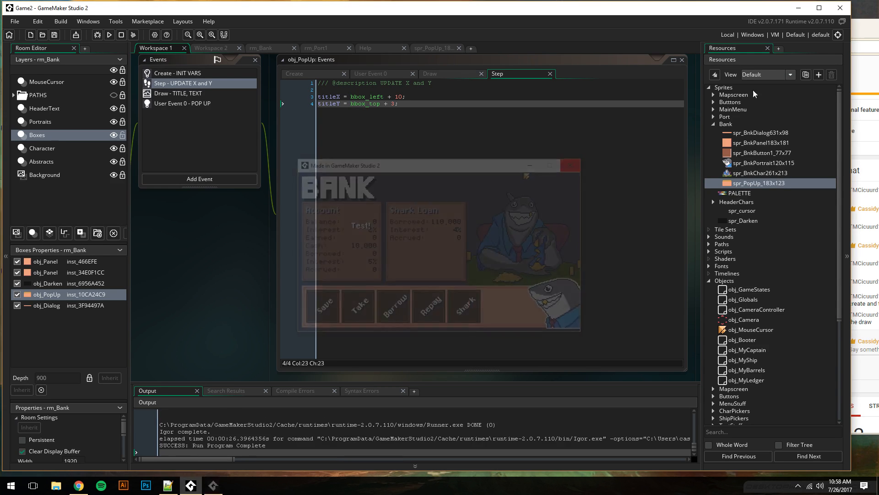
Insert draw_self(); above the title drawing code in the pop-up's Draw event
{"action": "left_click", "coordinate": [195, 94]}
{"action": "left_click", "coordinate": [333, 85]}
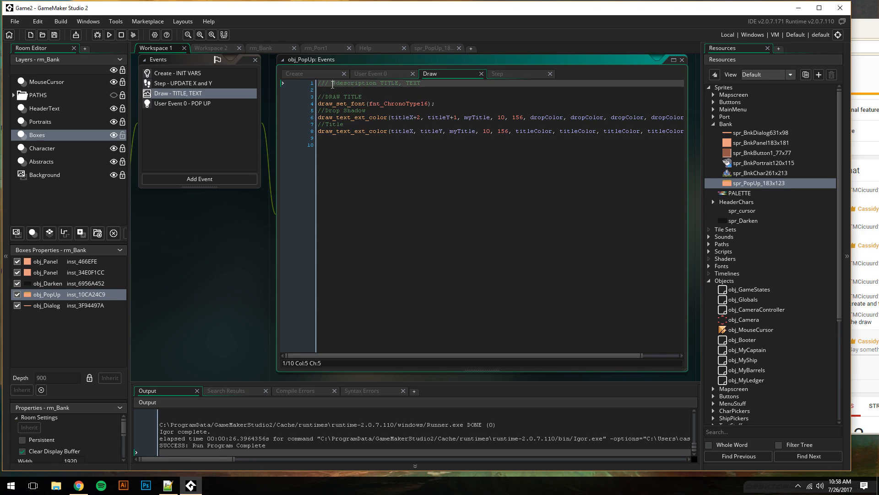
{"action": "left_click", "coordinate": [337, 90]}
{"action": "key", "text": "Return"}
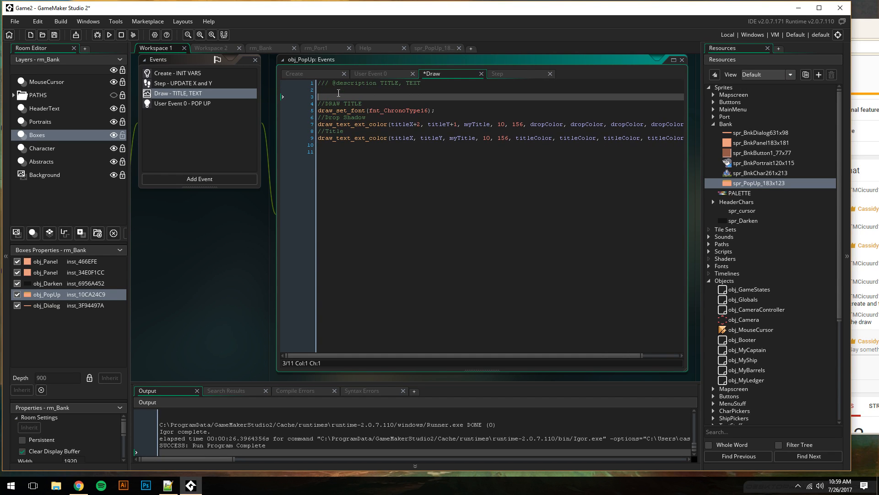
{"action": "type", "text": "draw_self();"}
{"action": "key", "text": "Return"}
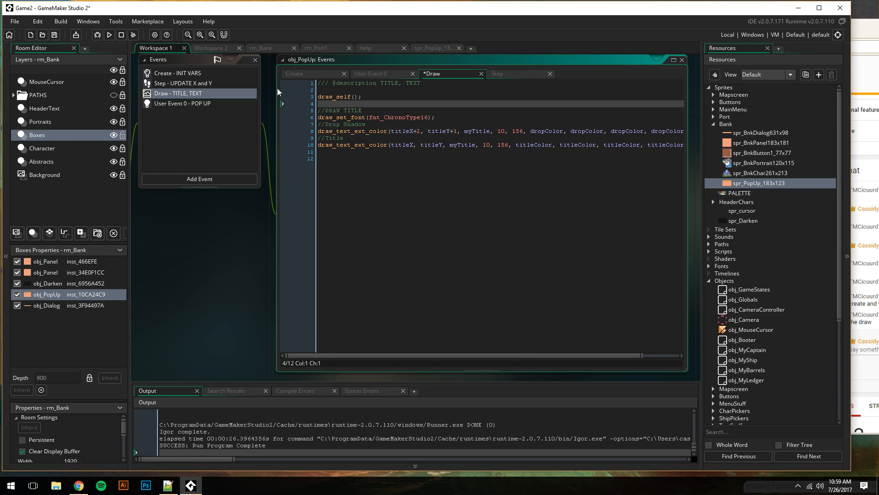
Start a new test run, read the YouTube live chat while the game builds, and return to GameMaker Studio 2
{"action": "left_click", "coordinate": [102, 37]}
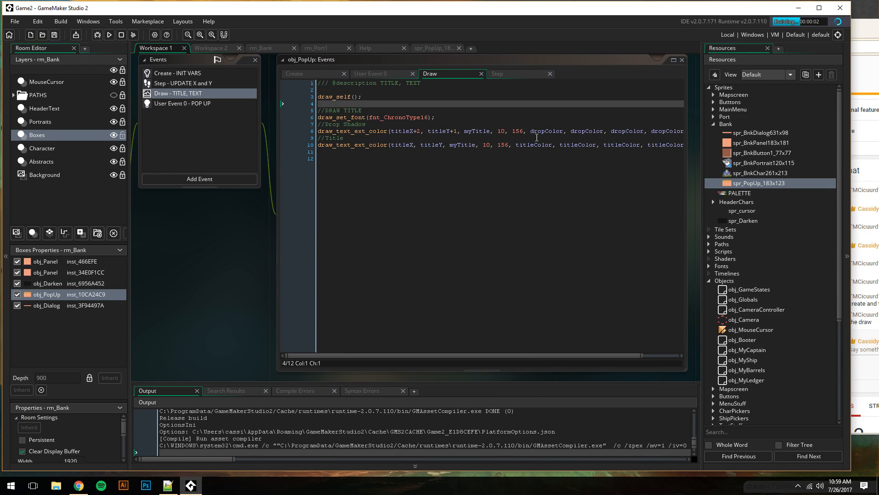
{"action": "left_click", "coordinate": [869, 33]}
{"action": "left_click_drag", "start_coordinate": [868, 32], "coordinate": [699, 26]}
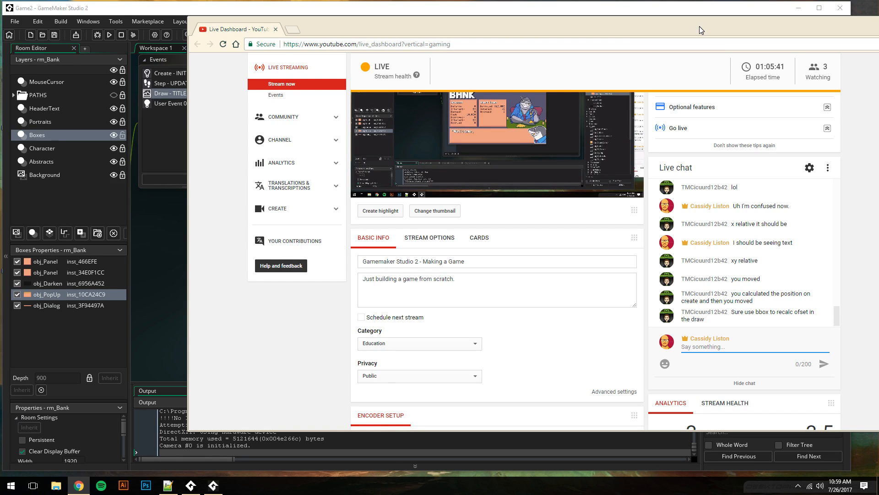
{"action": "left_click_drag", "start_coordinate": [518, 18], "coordinate": [720, 18]}
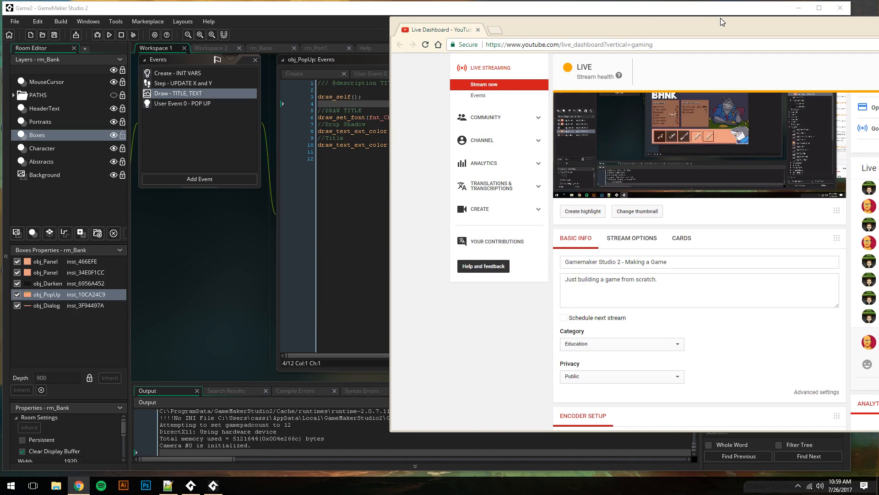
{"action": "left_click", "coordinate": [287, 15]}
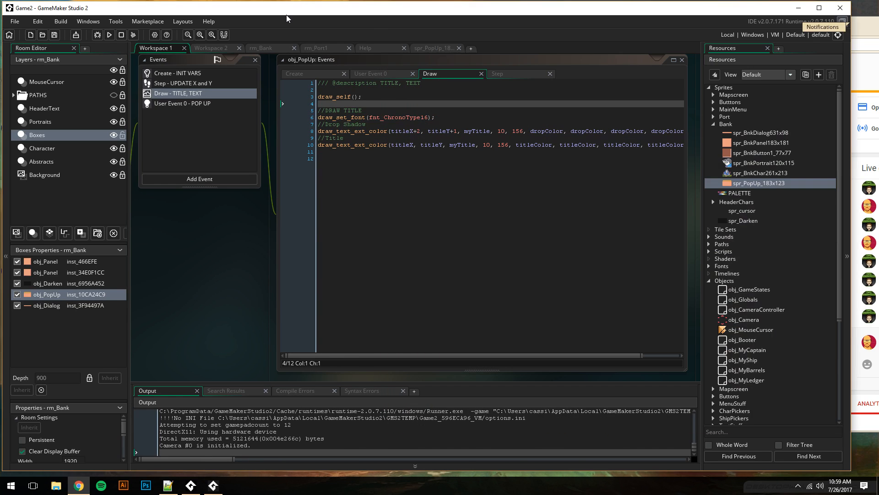
In the running game, pick the second captain and the ship Nostro, open the bank's Save pop-up to check its box and title, and close the game
{"action": "left_click", "coordinate": [213, 485]}
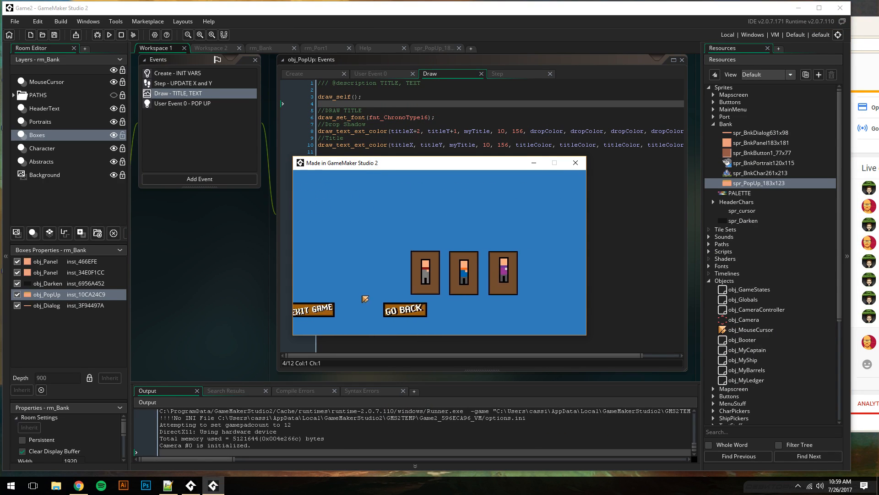
{"action": "left_click", "coordinate": [361, 279]}
{"action": "left_click", "coordinate": [392, 277]}
{"action": "left_click", "coordinate": [519, 310]}
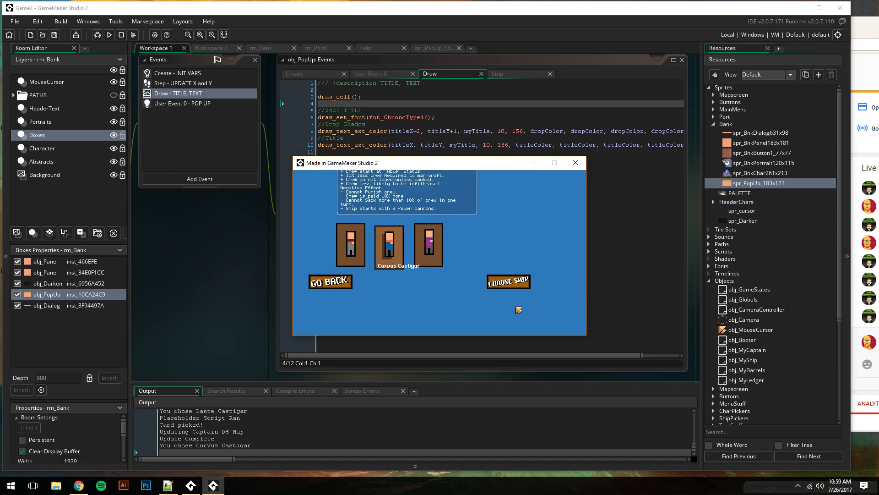
{"action": "left_click", "coordinate": [398, 266]}
{"action": "left_click", "coordinate": [459, 300]}
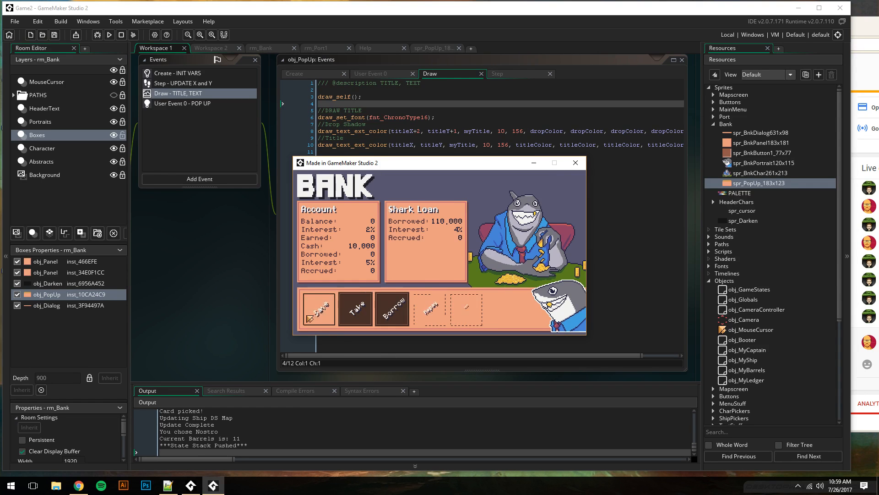
{"action": "left_click", "coordinate": [310, 317]}
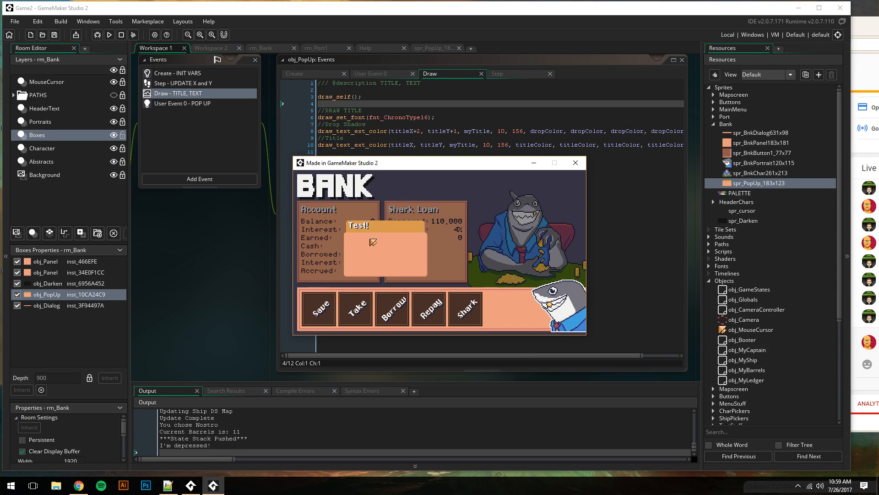
{"action": "left_click", "coordinate": [576, 163]}
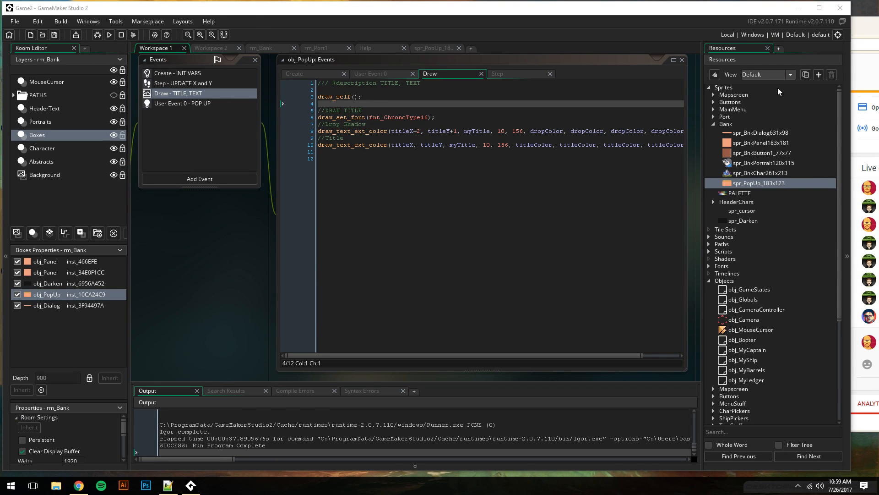
In the YouTube live chat, send "yep lol" and a thank-you message to the viewer, and return to GameMaker Studio 2
{"action": "left_click_drag", "start_coordinate": [868, 27], "coordinate": [725, 15]}
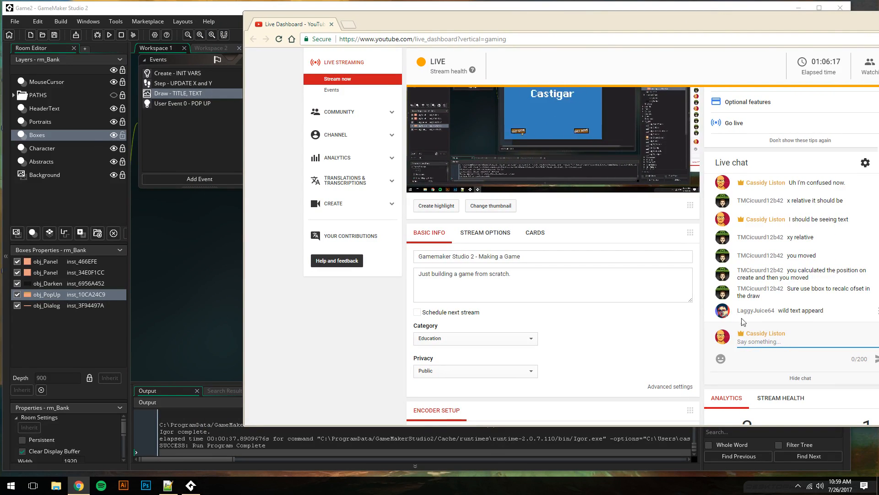
{"action": "type", "text": "yep lol"}
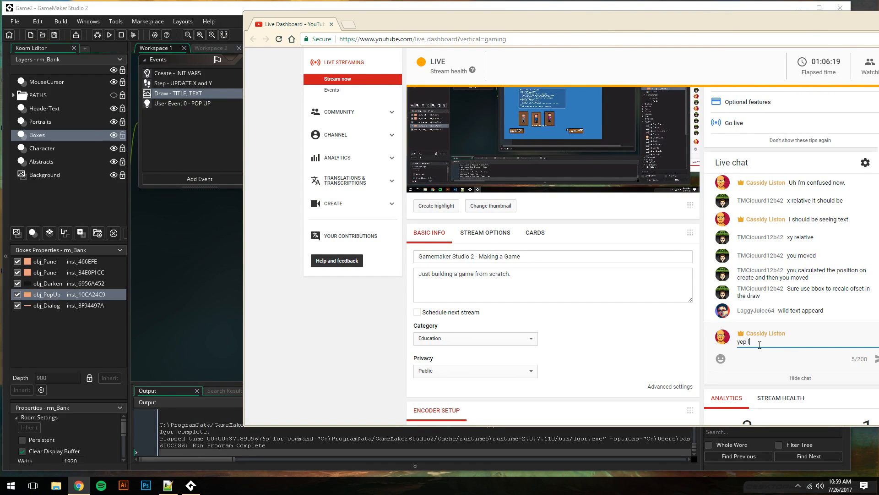
{"action": "key", "text": "Return"}
{"action": "type", "text": "thanks tmc"}
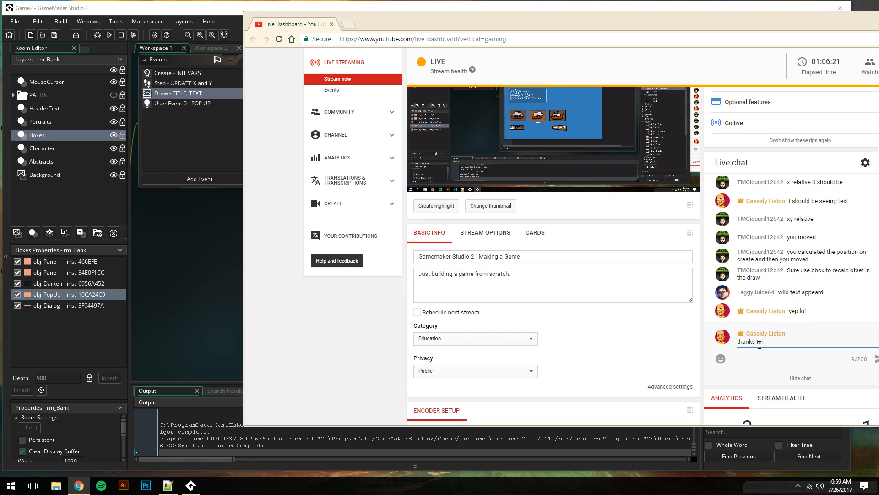
{"action": "key", "text": "Return"}
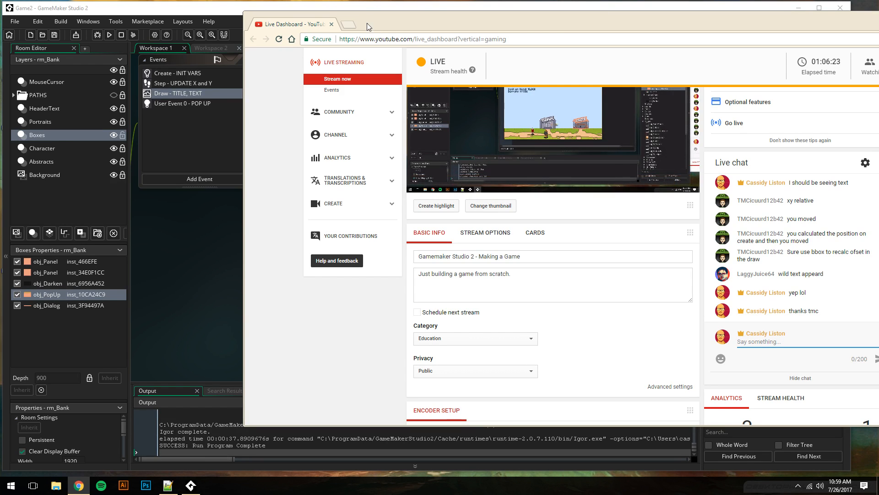
{"action": "left_click_drag", "start_coordinate": [385, 17], "coordinate": [531, 31]}
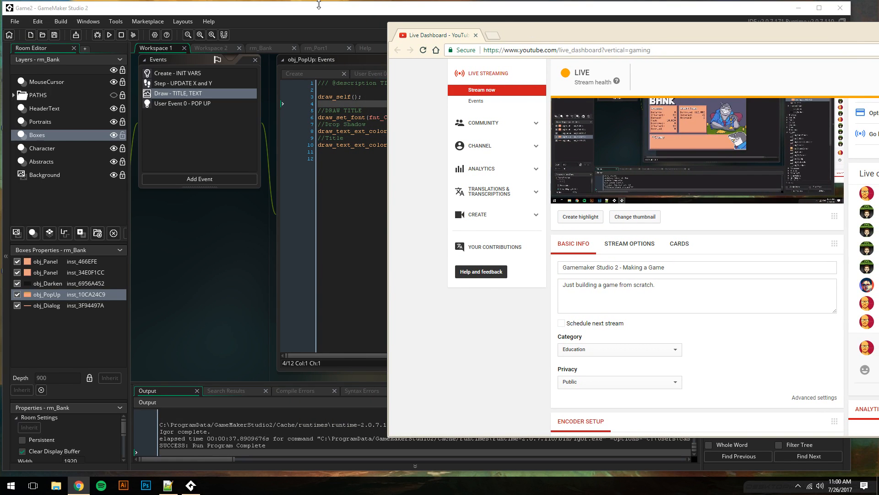
{"action": "left_click", "coordinate": [274, 121]}
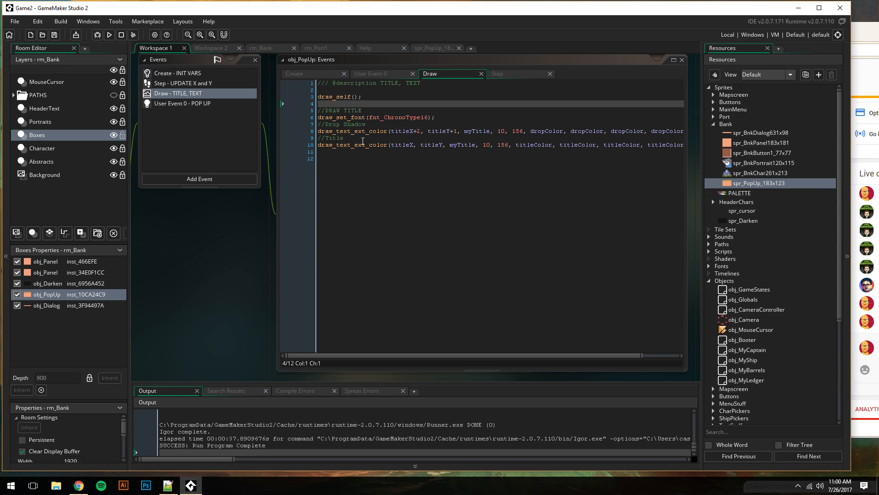
Open scr_BNKDeposit from obj_GameStates' Step event and add a line below event_user(0); in the obj_PopUp block
{"action": "double_click", "coordinate": [754, 295]}
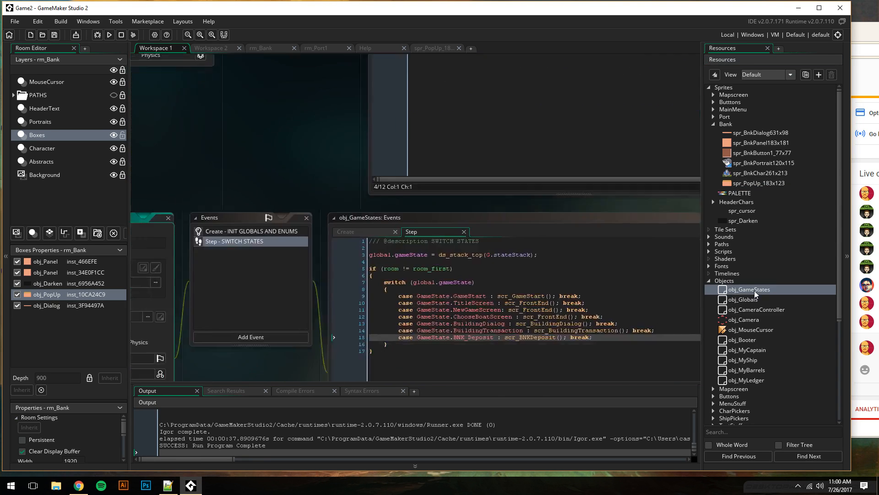
{"action": "key", "text": "F12"}
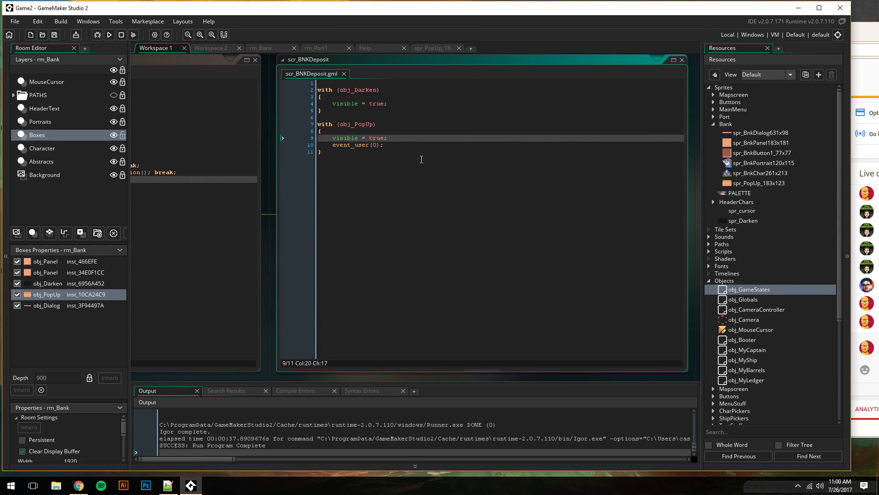
{"action": "left_click", "coordinate": [408, 147]}
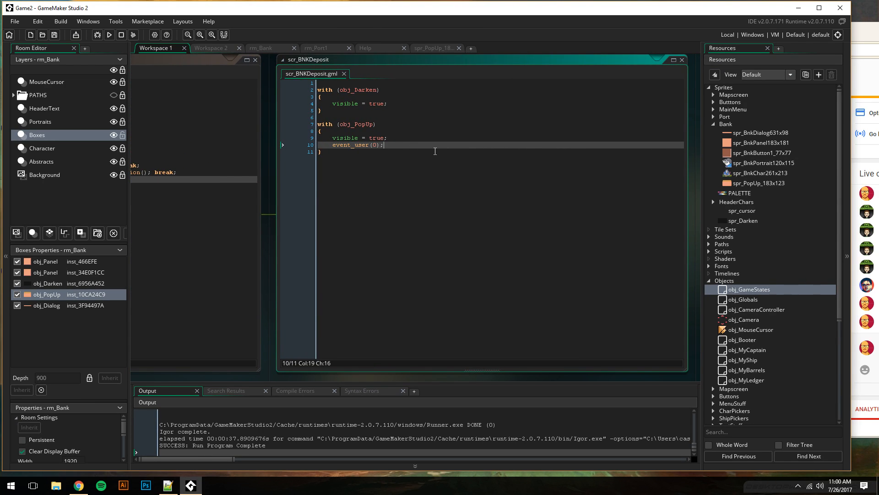
{"action": "key", "text": "Return"}
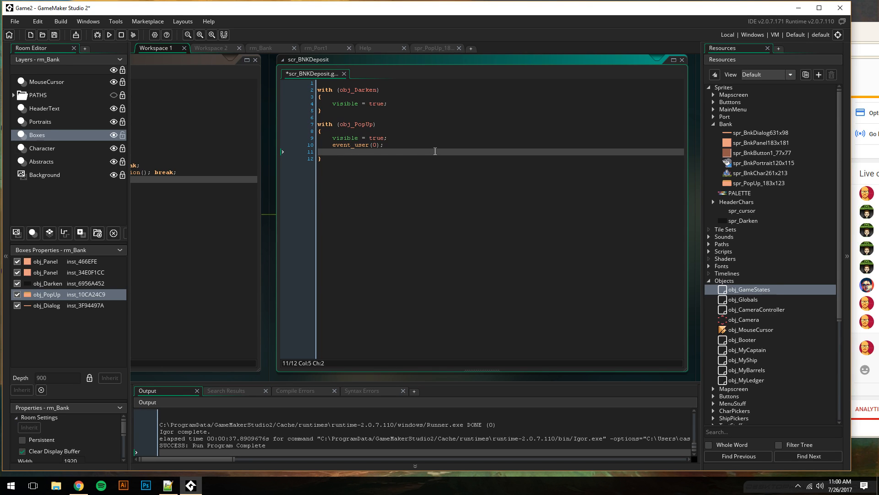
{"action": "type", "text": "myT"}
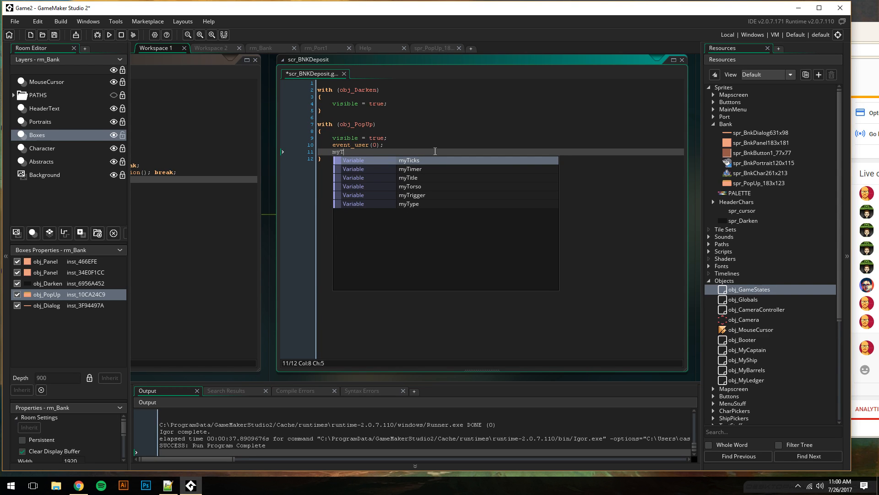
{"action": "key", "text": "Down"}
{"action": "key", "text": "Down"}
{"action": "key", "text": "Return"}
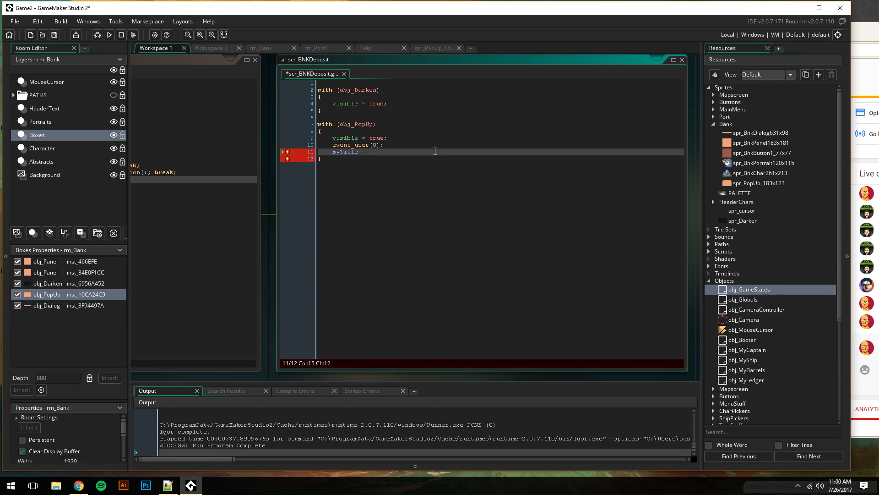
{"action": "key", "text": "BackSpace"}
{"action": "key", "text": "BackSpace"}
{"action": "key", "text": "BackSpace"}
{"action": "key", "text": "BackSpace"}
{"action": "key", "text": "BackSpace"}
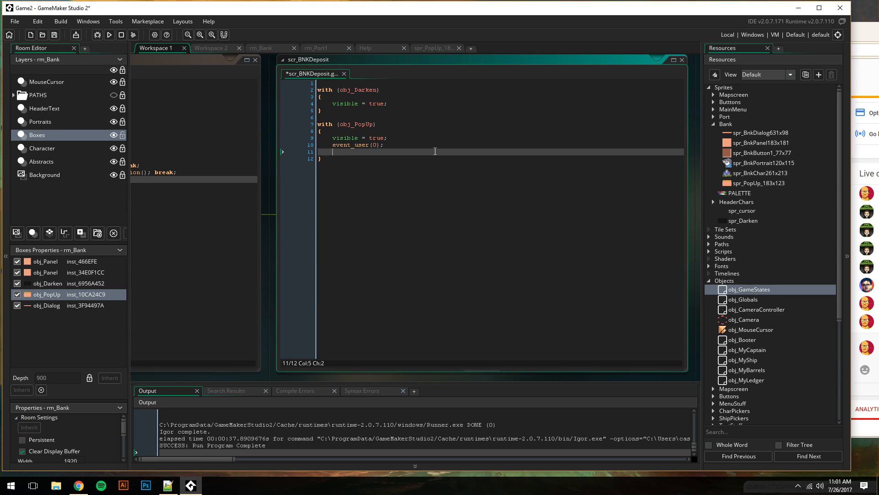
Write myTitle = "Deposit into Savings"; on the new line of the obj_PopUp block
{"action": "type", "text": "myTitle"}
{"action": "key", "text": "Left"}
{"action": "key", "text": "Left"}
{"action": "type", "text": "MA"}
{"action": "key", "text": "BackSpace"}
{"action": "type", "text": "ake a"}
{"action": "key", "text": "BackSpace"}
{"action": "key", "text": "BackSpace"}
{"action": "key", "text": "BackSpace"}
{"action": "key", "text": "BackSpace"}
{"action": "key", "text": "BackSpace"}
{"action": "key", "text": "BackSpace"}
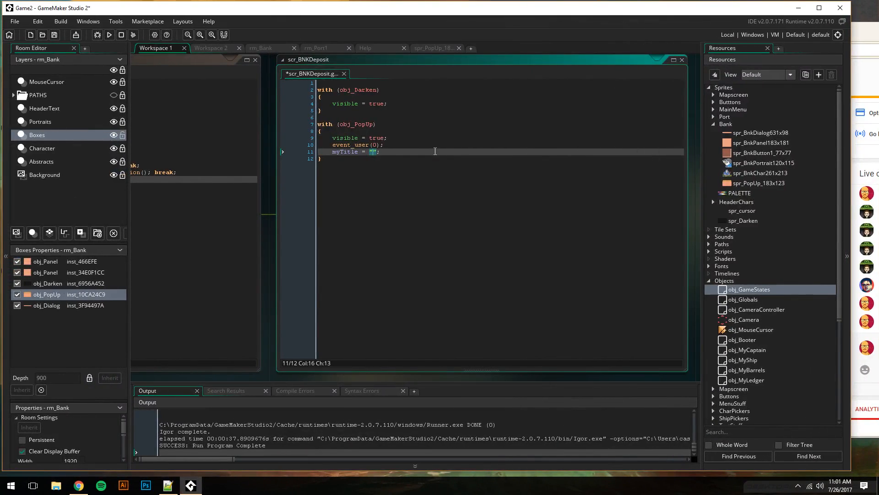
{"action": "type", "text": "Deposit into Savings"}
{"action": "left_click", "coordinate": [367, 168]}
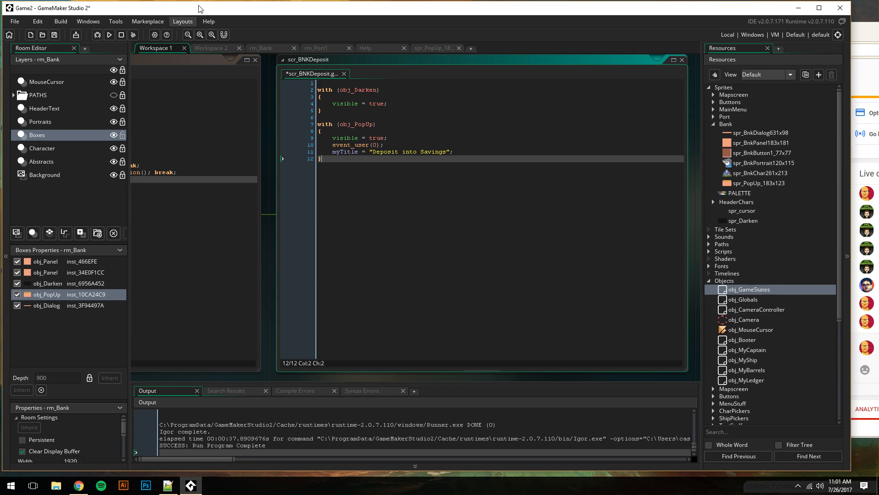
Run the game with the ship Nostro, open the bank's Save pop-up to check the deposit title, and close the game
{"action": "left_click", "coordinate": [109, 35]}
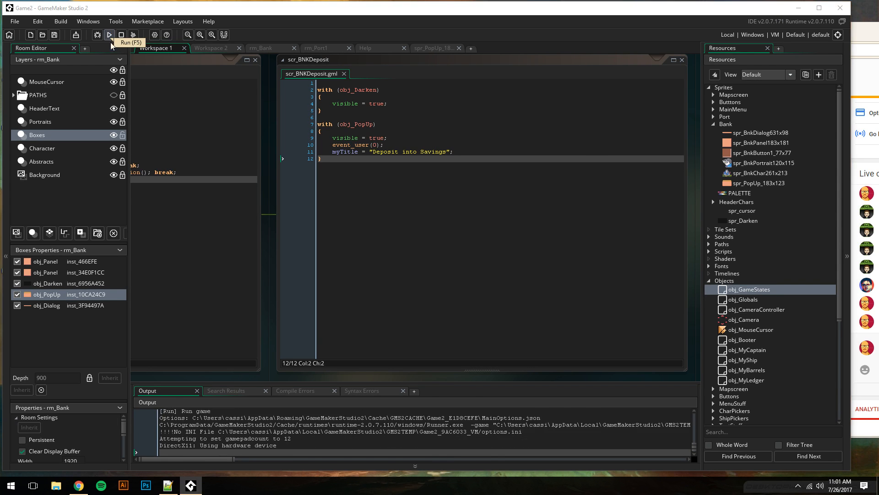
{"action": "left_click", "coordinate": [383, 305]}
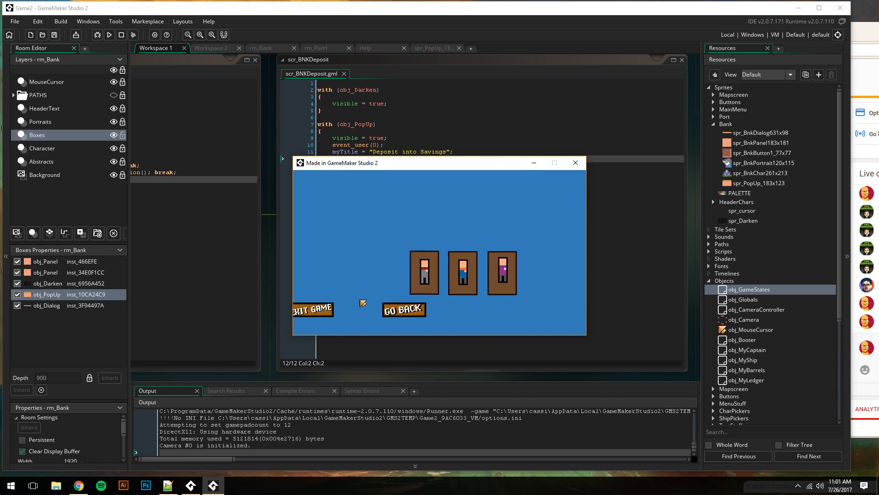
{"action": "left_click", "coordinate": [367, 296]}
{"action": "left_click", "coordinate": [508, 308]}
{"action": "left_click", "coordinate": [355, 289]}
{"action": "left_click", "coordinate": [394, 278]}
{"action": "left_click", "coordinate": [460, 298]}
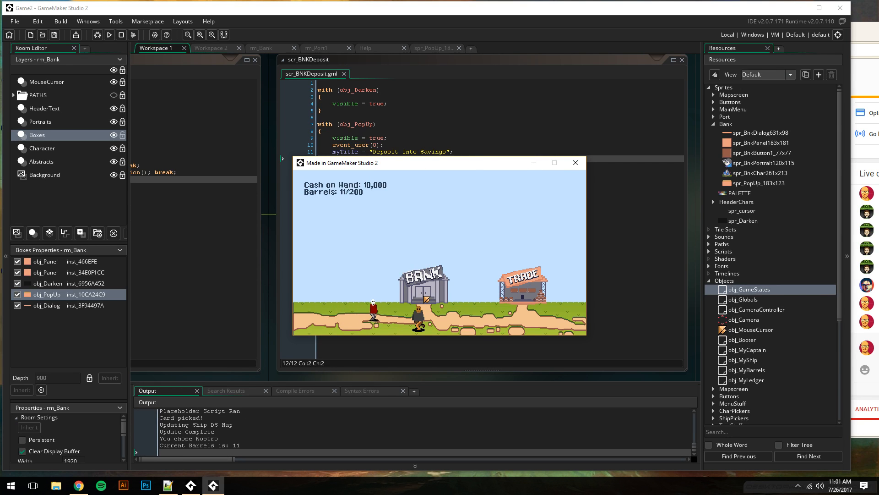
{"action": "left_click", "coordinate": [427, 299]}
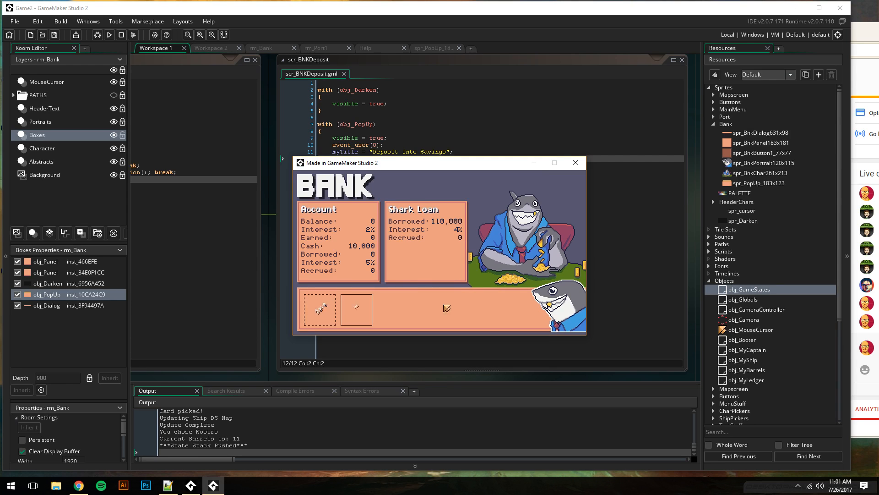
{"action": "left_click", "coordinate": [316, 309]}
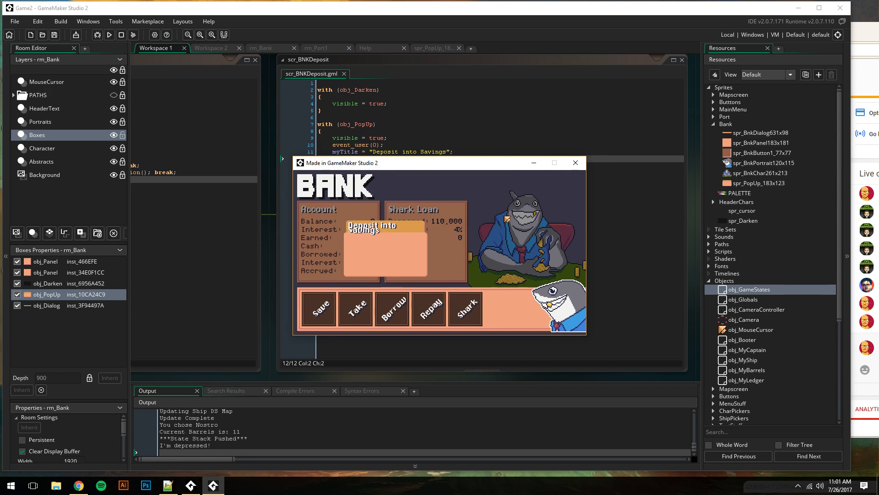
{"action": "left_click", "coordinate": [574, 163]}
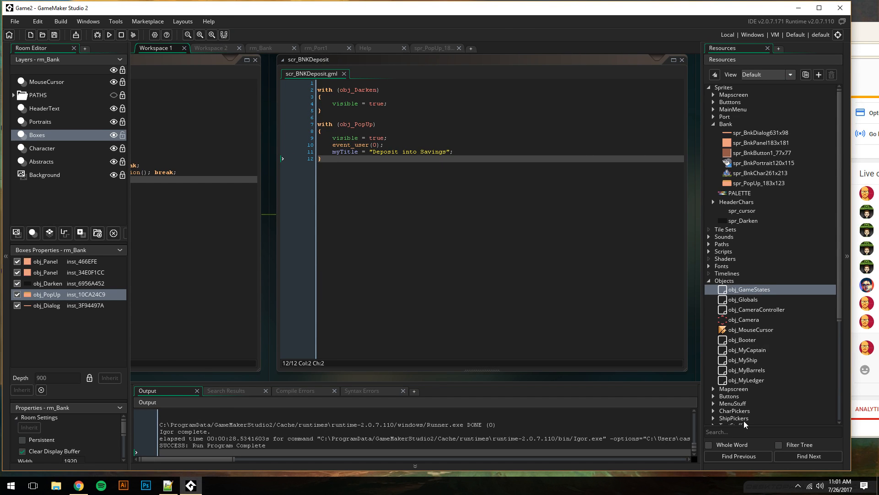
Collapse the Sprites group in the resource tree and open the Draw event of obj_PopUp
{"action": "left_click", "coordinate": [751, 381]}
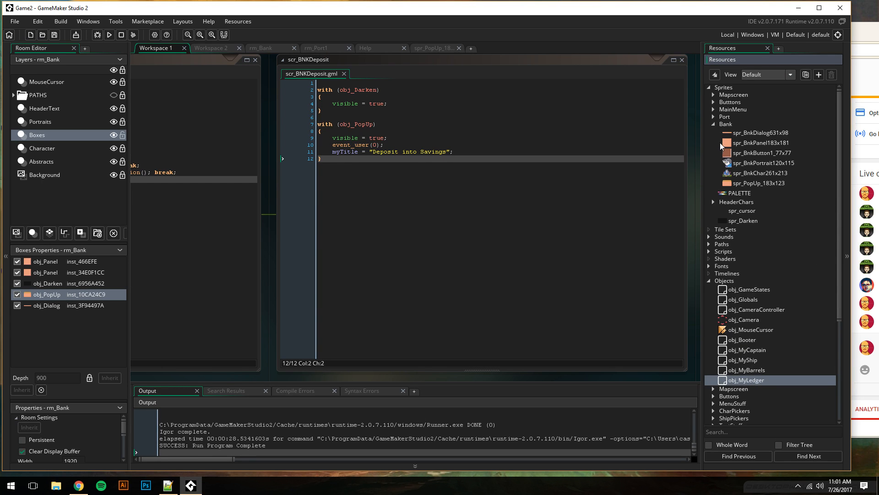
{"action": "left_click", "coordinate": [713, 124]}
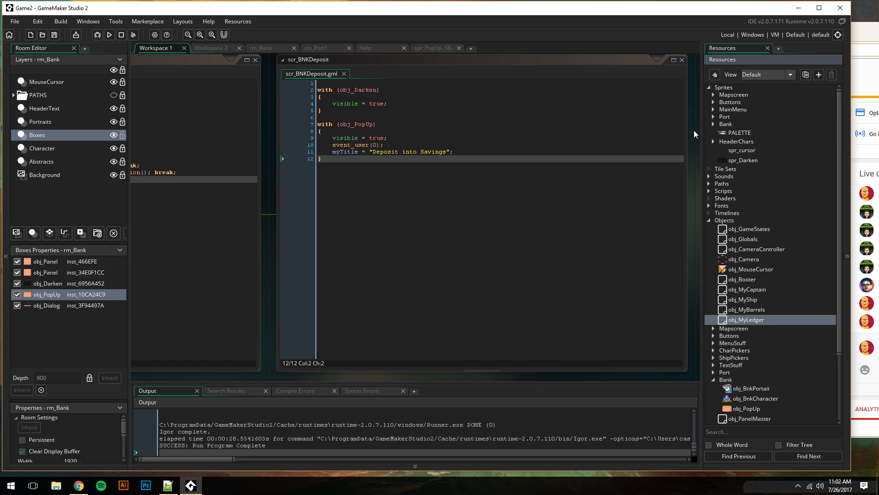
{"action": "left_click", "coordinate": [709, 87]}
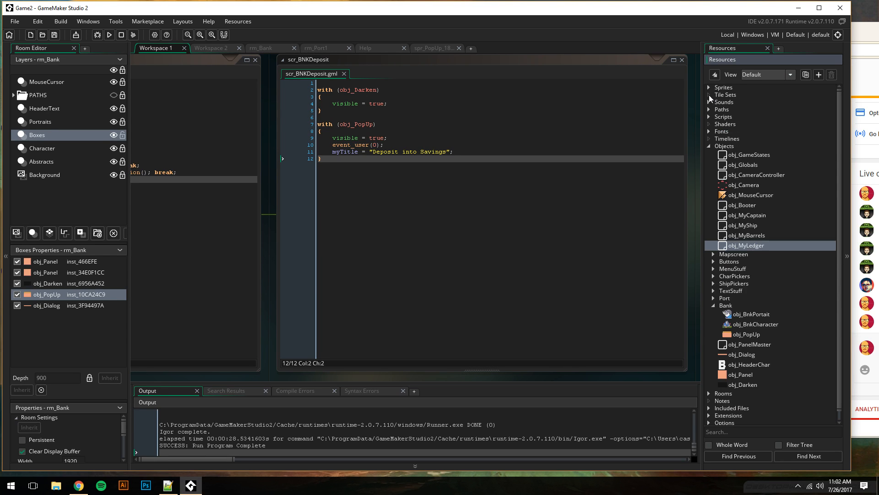
{"action": "left_click", "coordinate": [730, 386]}
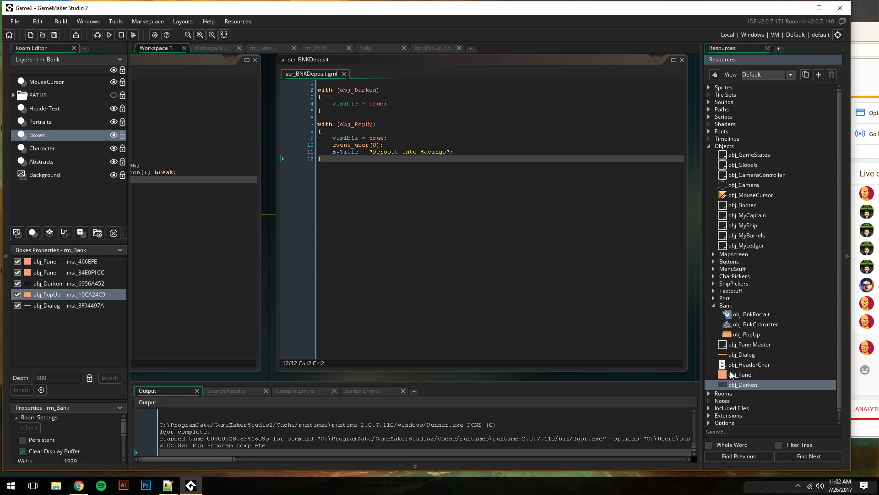
{"action": "left_click", "coordinate": [733, 354]}
{"action": "double_click", "coordinate": [744, 335]}
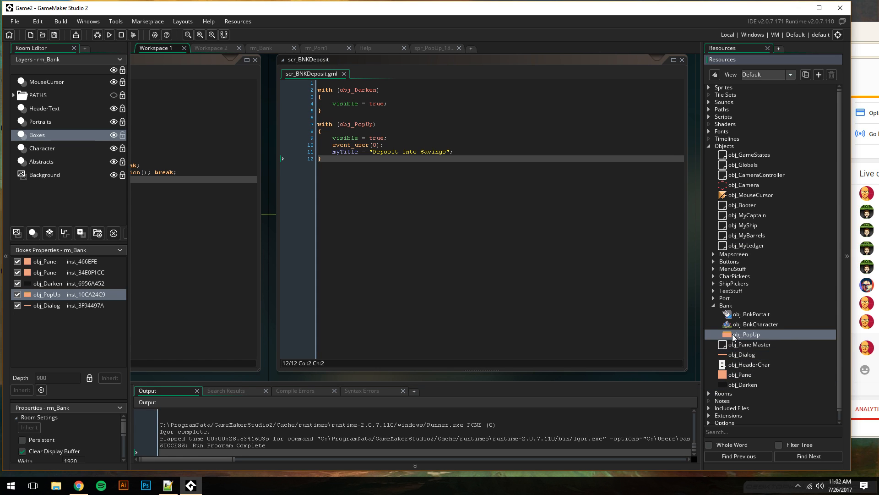
{"action": "middle_click_drag", "start_coordinate": [359, 226], "coordinate": [241, 242]}
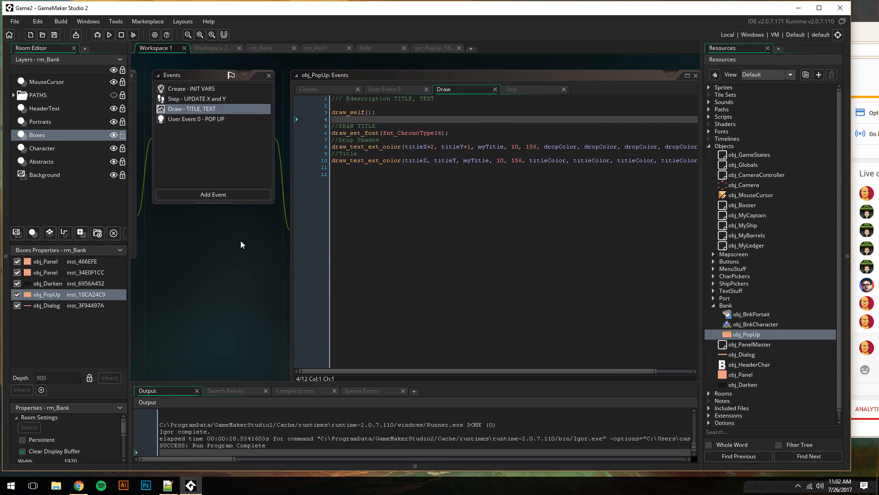
Change the title font in the draw_set_font call to fnt_ChronoType12
{"action": "left_click", "coordinate": [441, 133]}
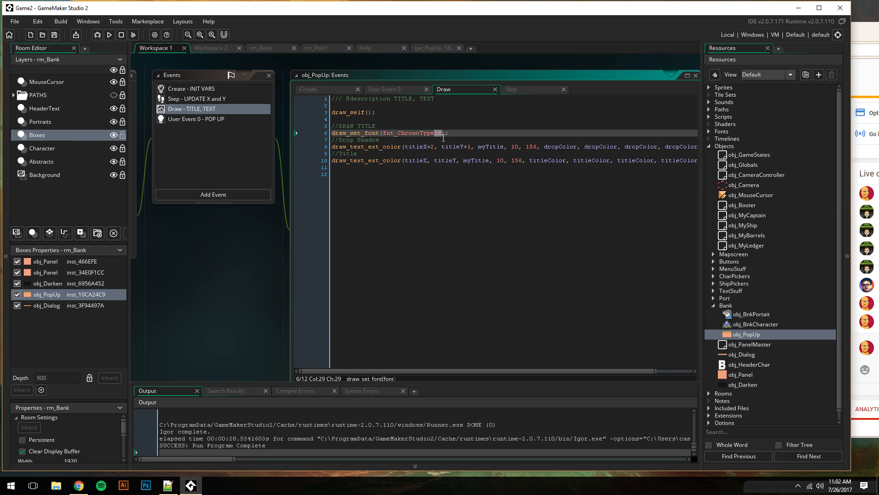
{"action": "key", "text": "BackSpace"}
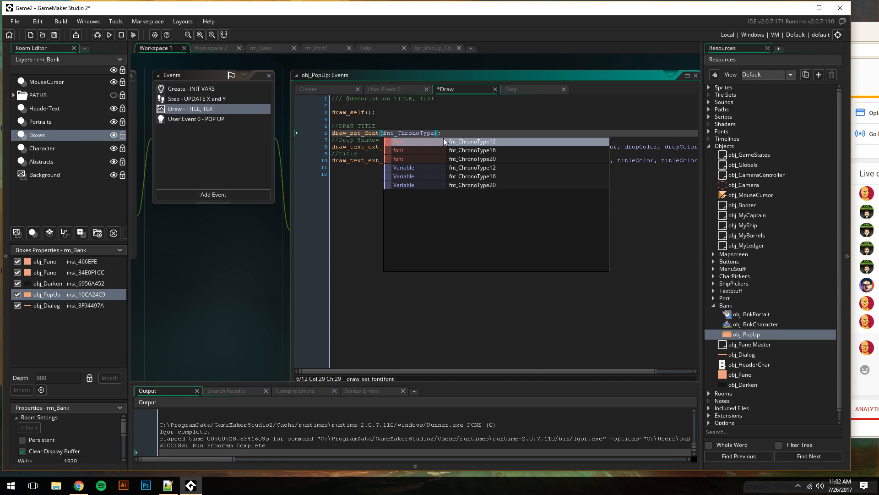
{"action": "left_click", "coordinate": [444, 140]}
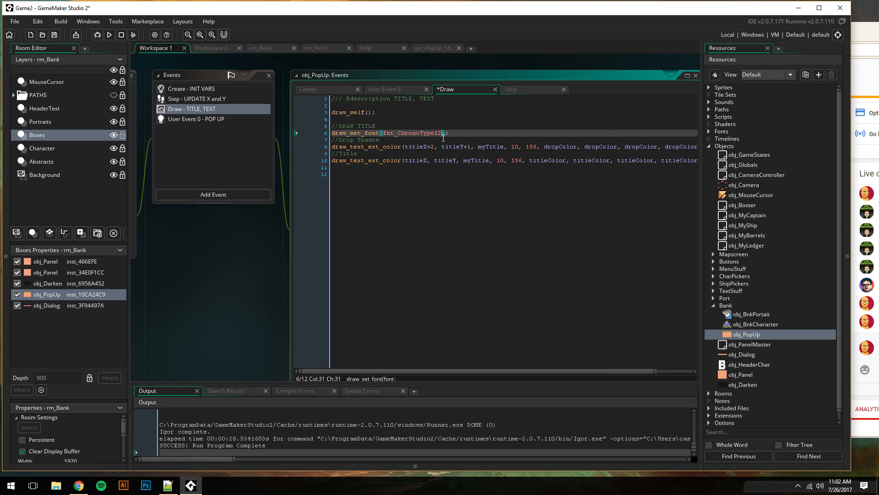
Run the game with the first captain and the ship Remex, check the Save pop-up's title in the smaller font, and close the game
{"action": "left_click", "coordinate": [111, 32]}
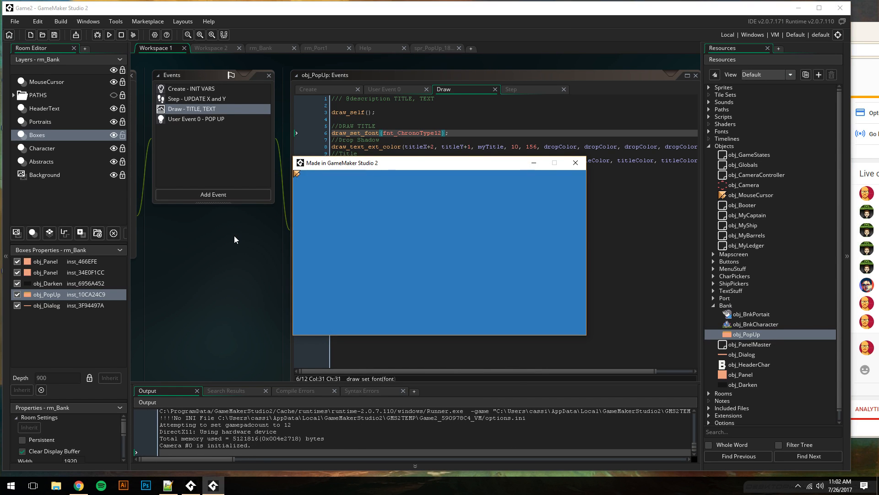
{"action": "left_click", "coordinate": [380, 308]}
{"action": "left_click", "coordinate": [346, 284]}
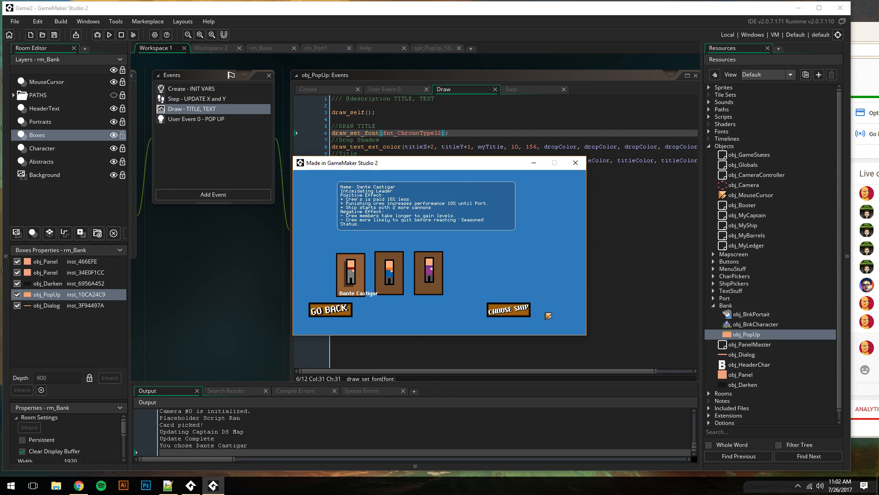
{"action": "left_click", "coordinate": [500, 312]}
{"action": "left_click", "coordinate": [458, 299]}
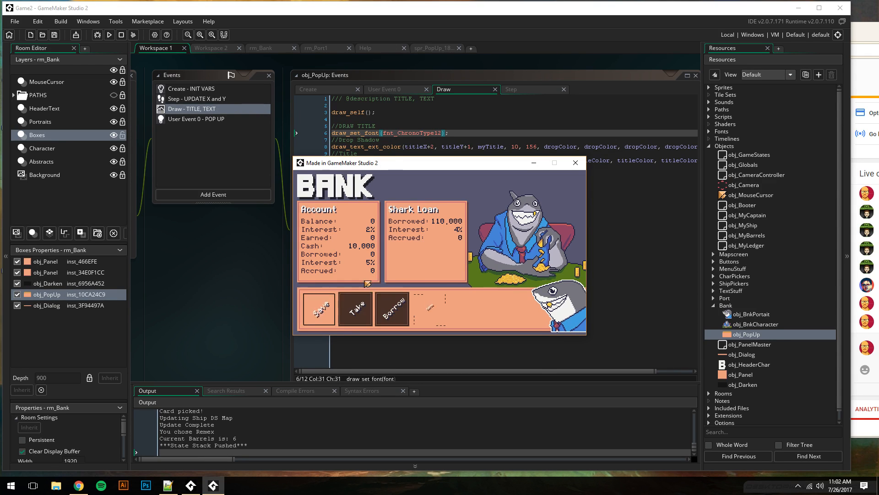
{"action": "left_click", "coordinate": [326, 311]}
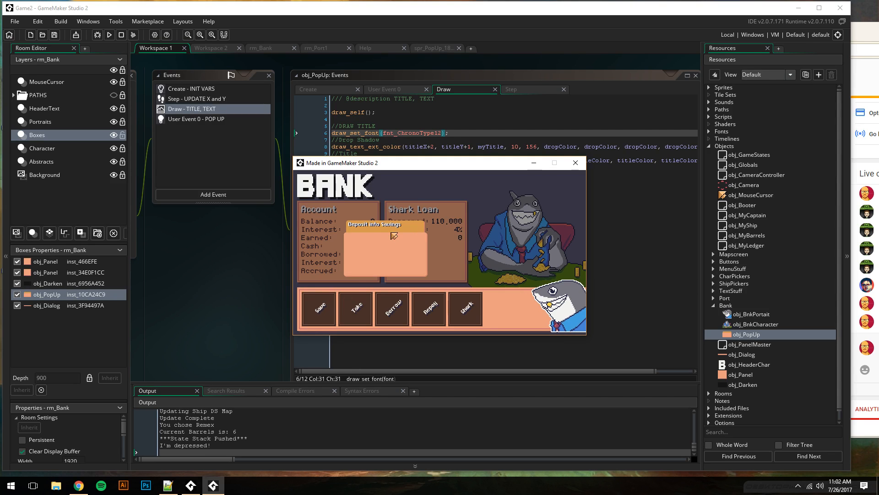
{"action": "left_click", "coordinate": [575, 162]}
Change the title font in obj_PopUp's draw_set_font call to fnt_04b03_16
{"action": "left_click_drag", "start_coordinate": [442, 133], "coordinate": [411, 134]}
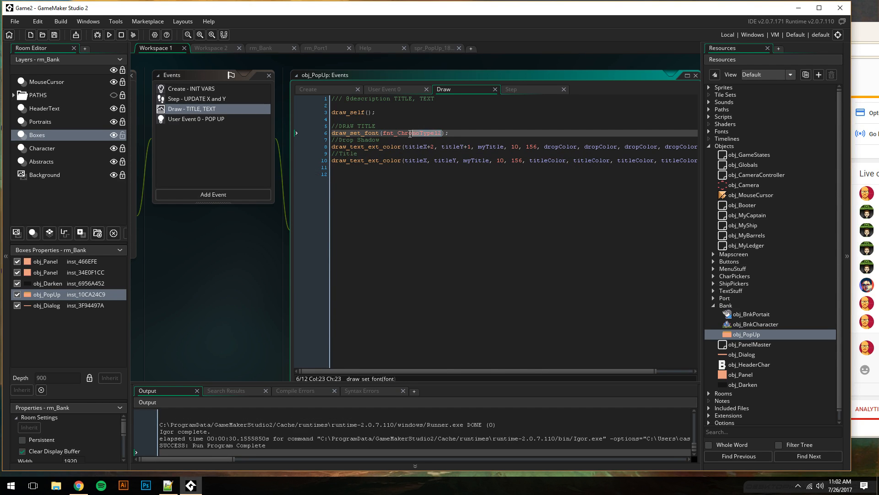
{"action": "key", "text": "BackSpace"}
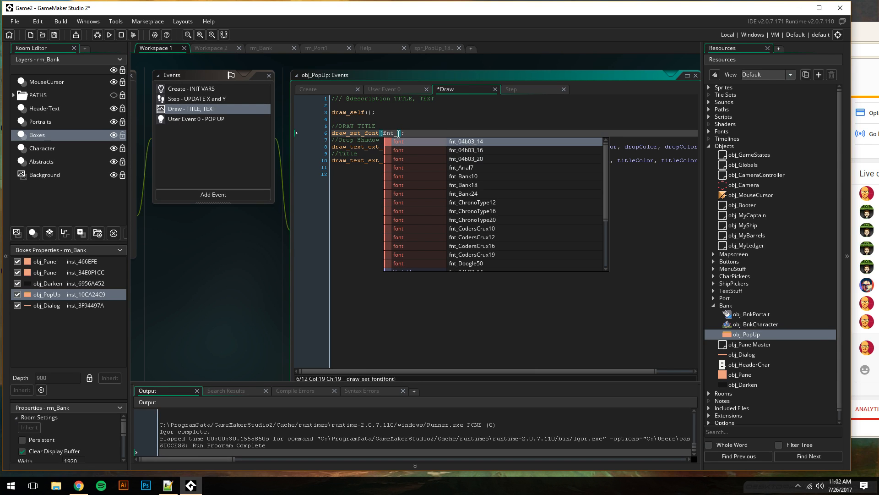
{"action": "key", "text": "Down"}
{"action": "key", "text": "Return"}
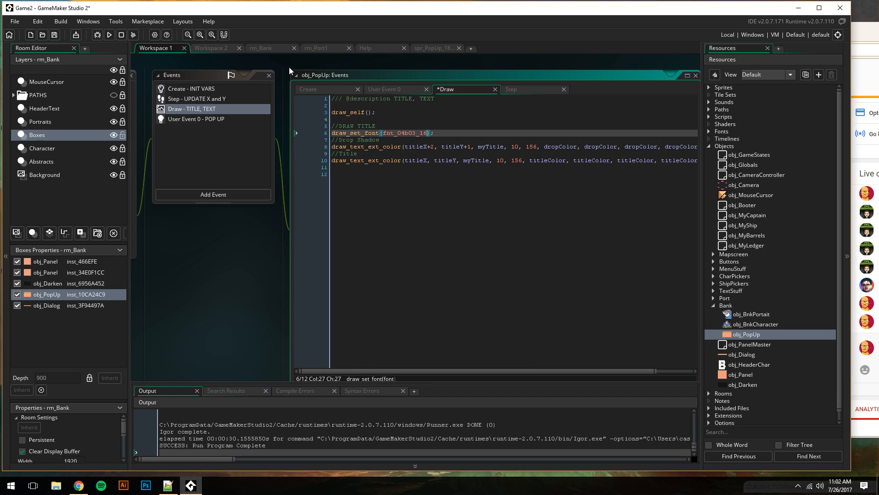
Run the game with the ship Nostro, check the bank's Save pop-up title in the 04b03 font, and close the game
{"action": "left_click", "coordinate": [110, 35]}
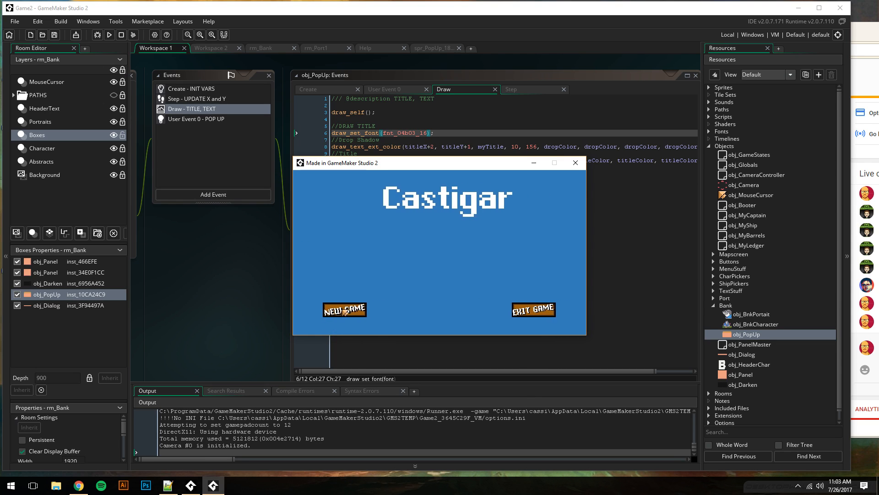
{"action": "left_click", "coordinate": [372, 288]}
{"action": "left_click", "coordinate": [509, 309]}
{"action": "left_click", "coordinate": [346, 273]}
{"action": "left_click", "coordinate": [396, 271]}
{"action": "left_click", "coordinate": [459, 300]}
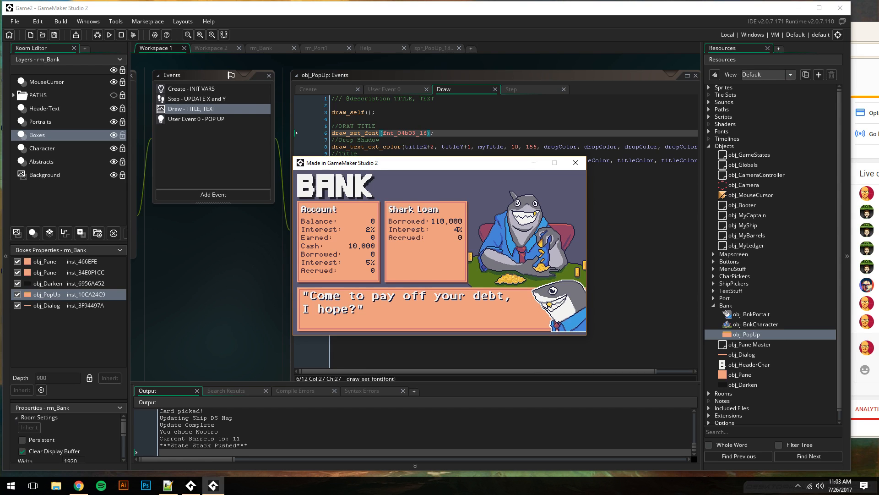
{"action": "left_click", "coordinate": [323, 310]}
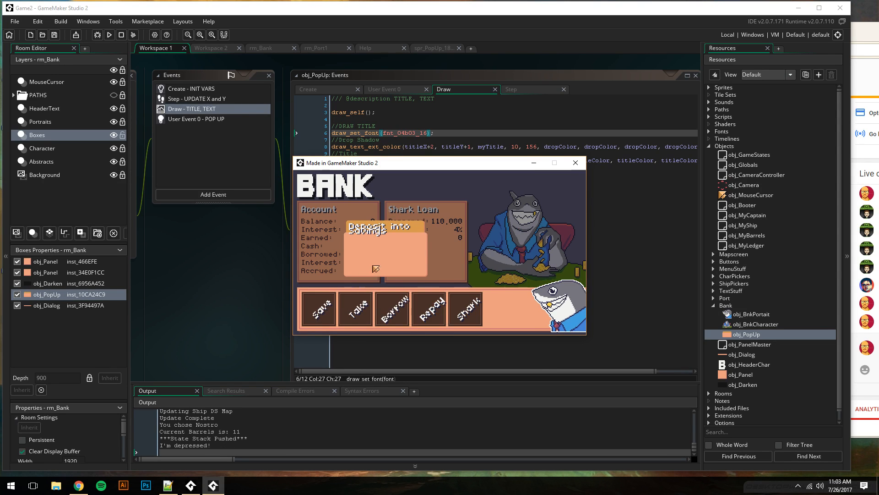
{"action": "left_click", "coordinate": [576, 162]}
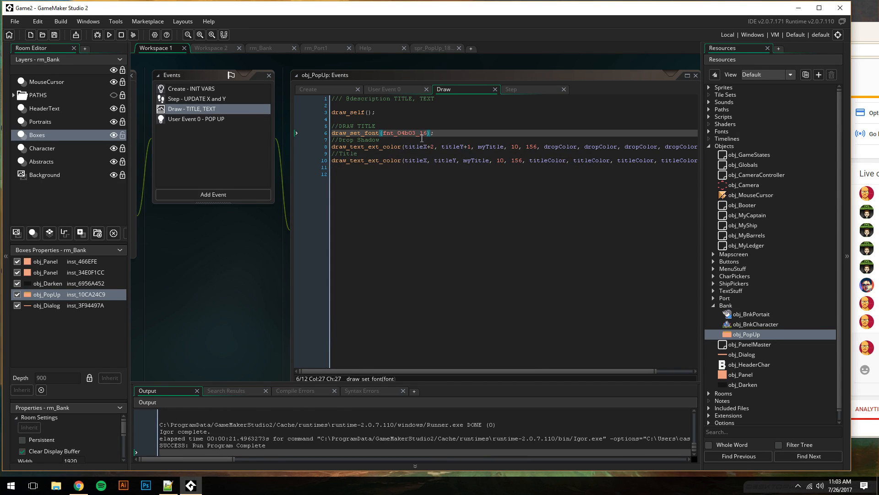
Change the title font in the draw_set_font call to fnt_CodersCrux16
{"action": "left_click", "coordinate": [427, 134]}
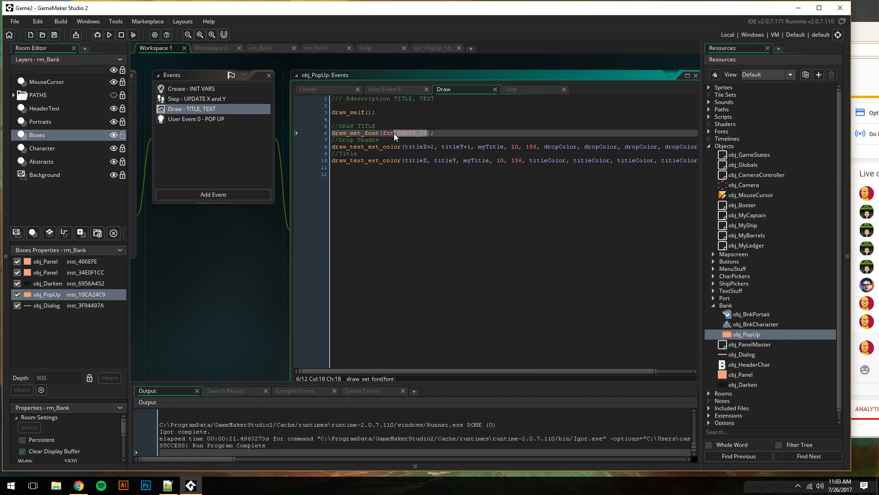
{"action": "key", "text": "BackSpace"}
{"action": "key", "text": "Down"}
{"action": "key", "text": "Down"}
{"action": "key", "text": "Down"}
{"action": "key", "text": "Down"}
{"action": "key", "text": "Down"}
{"action": "key", "text": "Down"}
{"action": "key", "text": "Down"}
{"action": "key", "text": "Down"}
{"action": "key", "text": "Down"}
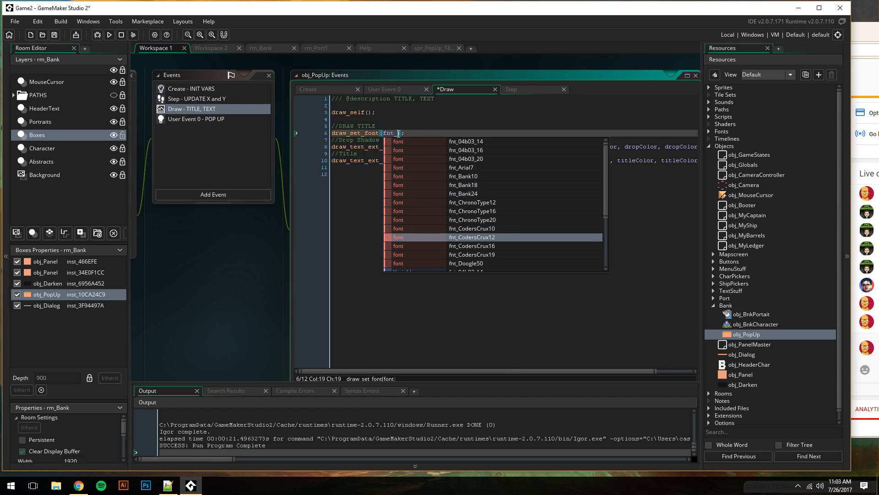
{"action": "key", "text": "Down"}
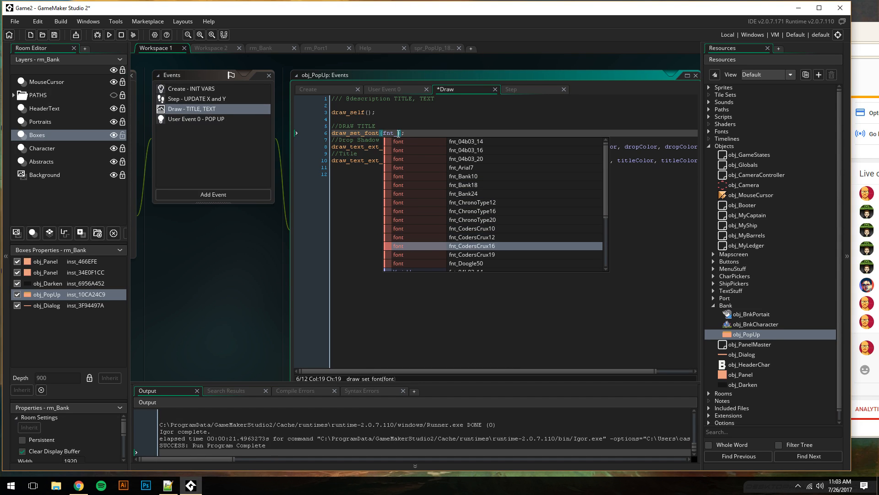
{"action": "key", "text": "Return"}
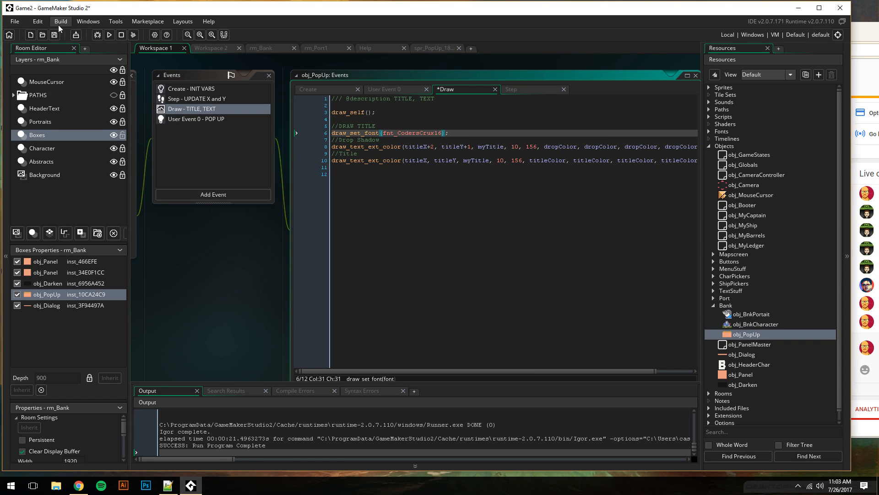
Run the game with the ship Nostro, check the Save pop-up's title in the CodersCrux font, and close the game
{"action": "left_click", "coordinate": [106, 38]}
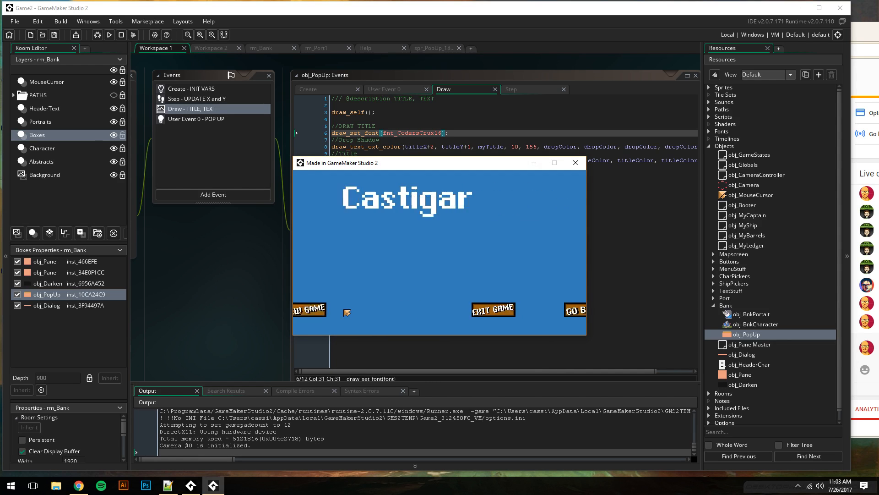
{"action": "left_click", "coordinate": [414, 275]}
{"action": "left_click", "coordinate": [506, 320]}
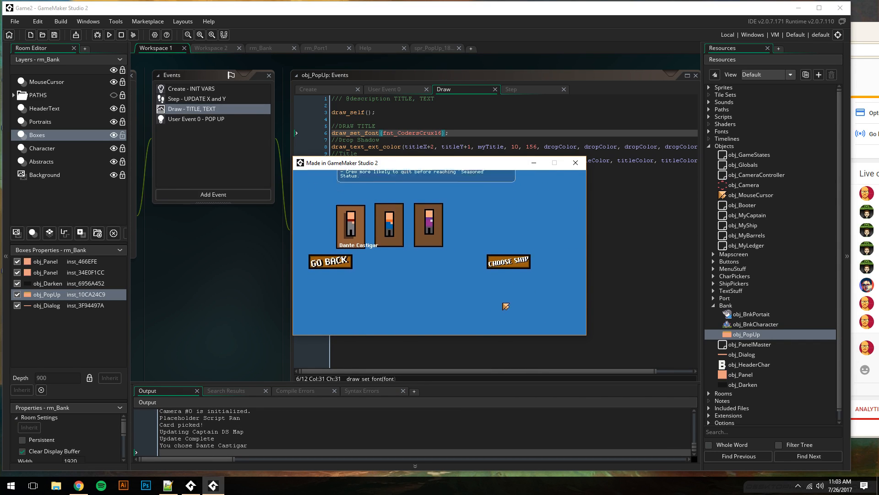
{"action": "left_click", "coordinate": [393, 286]}
{"action": "left_click", "coordinate": [432, 302]}
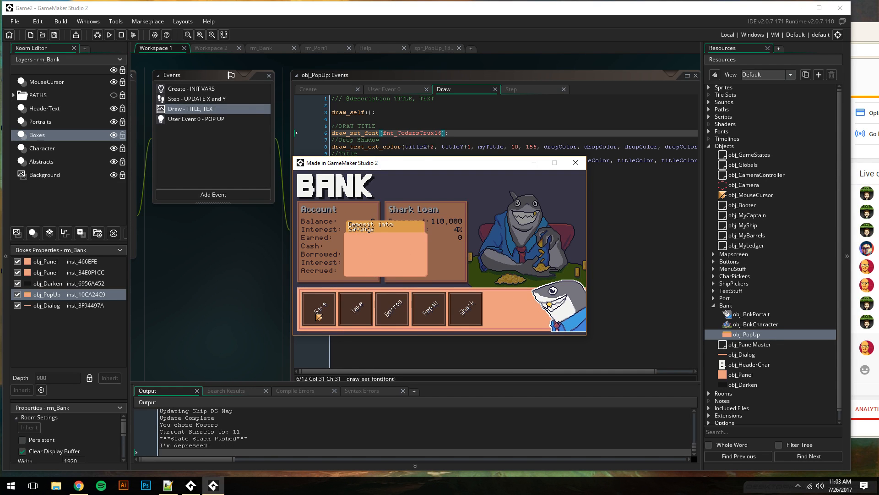
{"action": "left_click", "coordinate": [571, 169]}
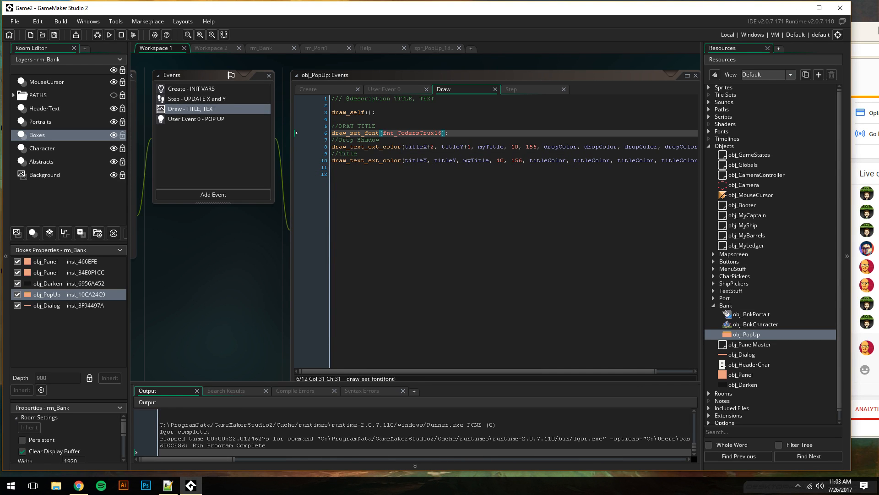
Switch to the browser's YouTube Live Dashboard to read the live chat, and return to GameMaker Studio 2
{"action": "left_click", "coordinate": [858, 24]}
{"action": "left_click_drag", "start_coordinate": [629, 32], "coordinate": [418, 19]}
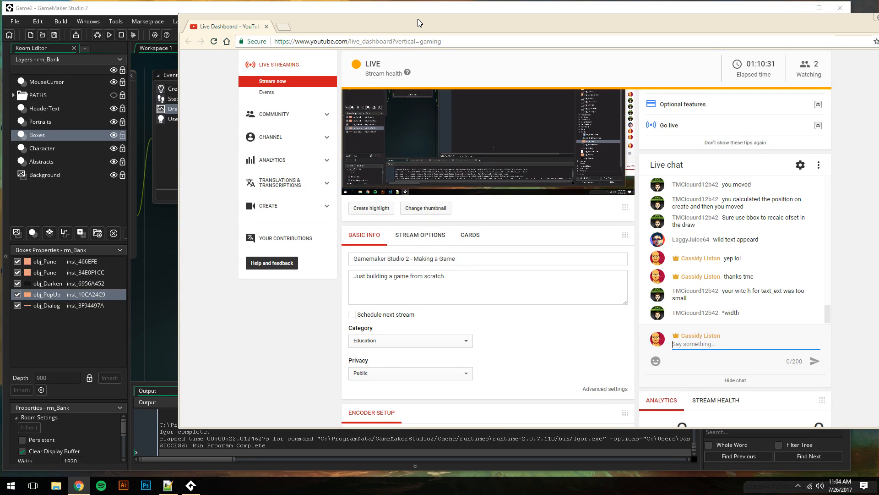
{"action": "left_click_drag", "start_coordinate": [418, 19], "coordinate": [627, 28]}
{"action": "left_click", "coordinate": [282, 18]}
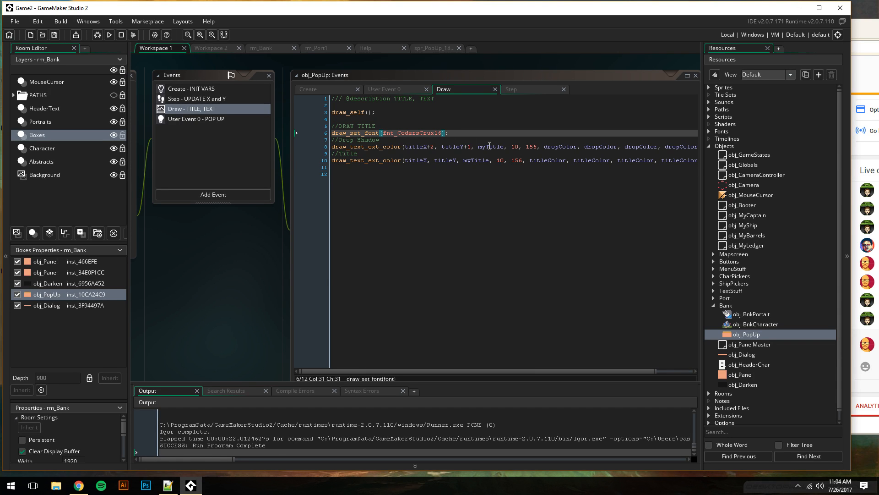
Try to change the text wrap width in the drop shadow's draw_text_ext_color call
{"action": "left_click", "coordinate": [525, 147]}
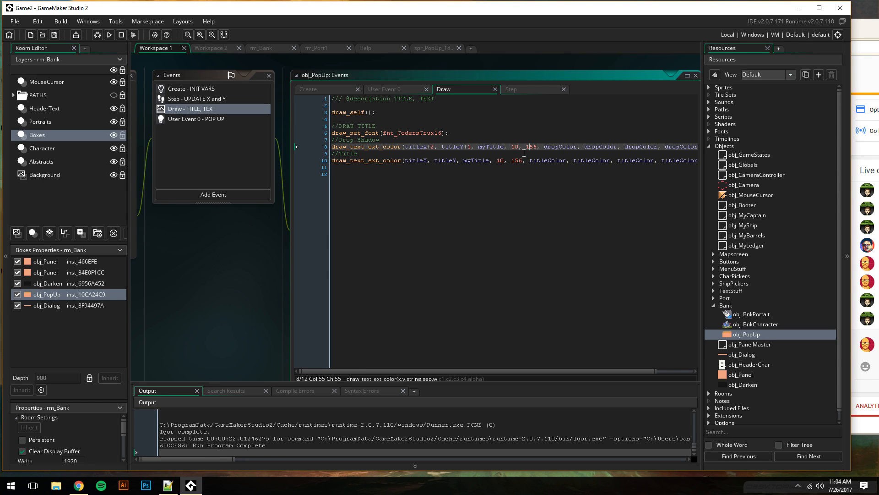
{"action": "left_click_drag", "start_coordinate": [538, 147], "coordinate": [526, 149]}
{"action": "type", "text": "200"}
{"action": "key", "text": "ctrl+z"}
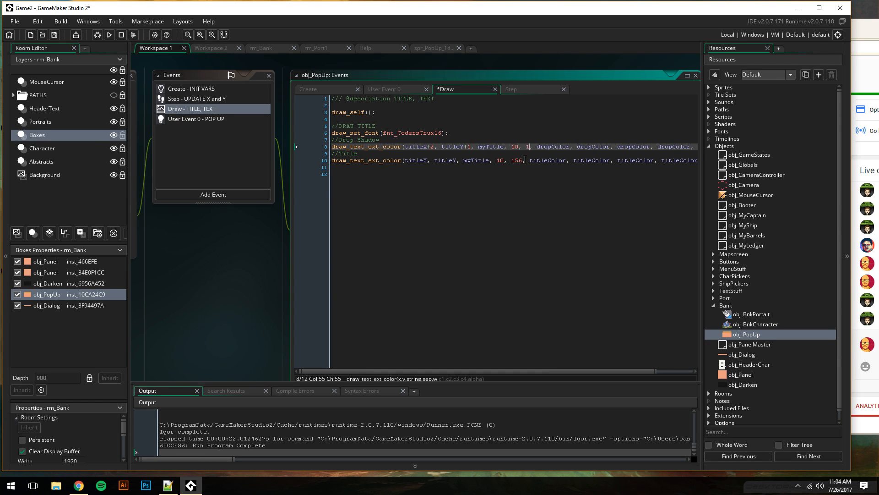
Examine both ends of the title bar in the spr_PopUp_183x123 sprite to judge its usable width, and return to the code
{"action": "left_click", "coordinate": [434, 48]}
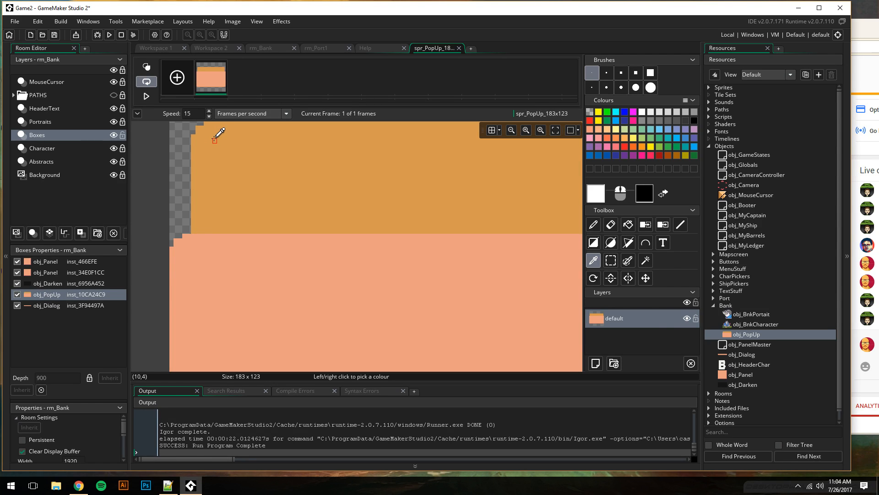
{"action": "scroll", "coordinate": [216, 137], "scroll_direction": "down", "scroll_amount": 2}
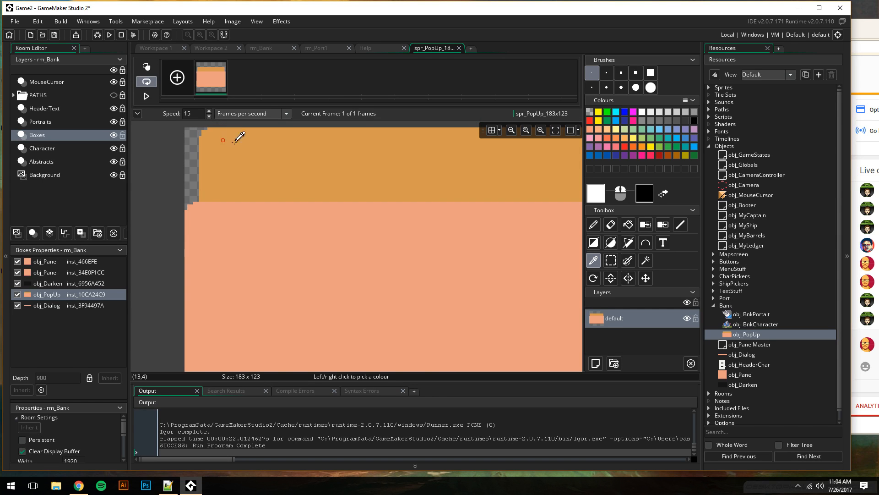
{"action": "middle_click_drag", "start_coordinate": [422, 154], "coordinate": [167, 156]}
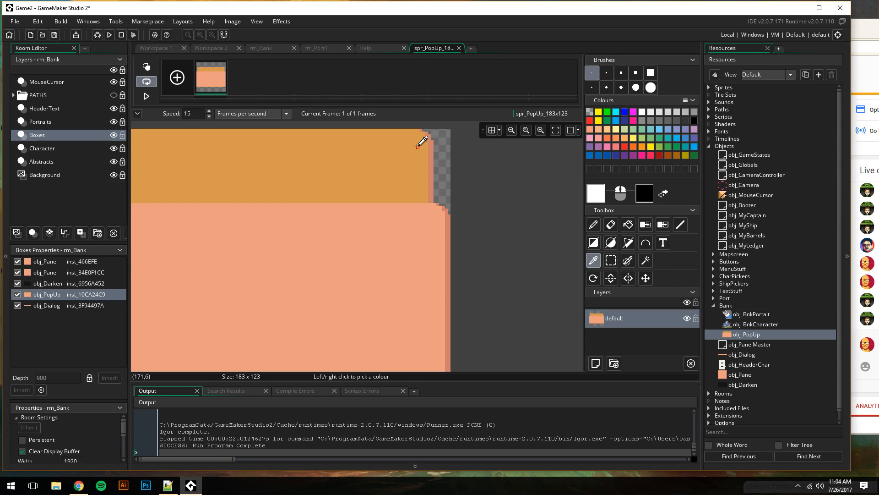
{"action": "left_click", "coordinate": [154, 48]}
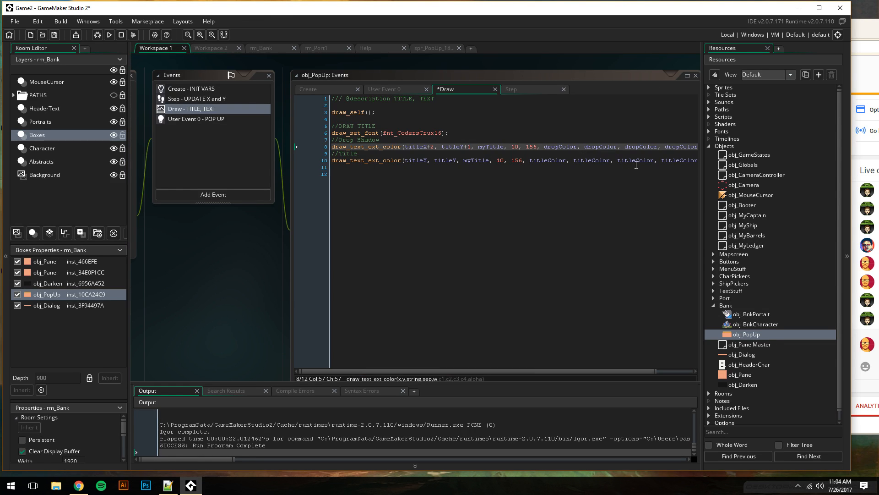
Set the text wrap width to 161 in both the drop shadow and title draw_text_ext_color calls
{"action": "left_click", "coordinate": [538, 147]}
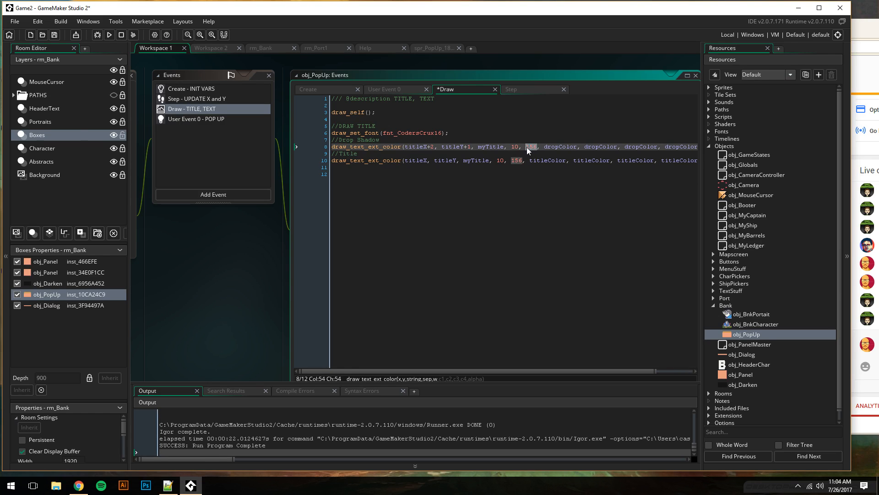
{"action": "type", "text": "61"}
{"action": "left_click_drag", "start_coordinate": [525, 161], "coordinate": [515, 161]}
{"action": "type", "text": "61"}
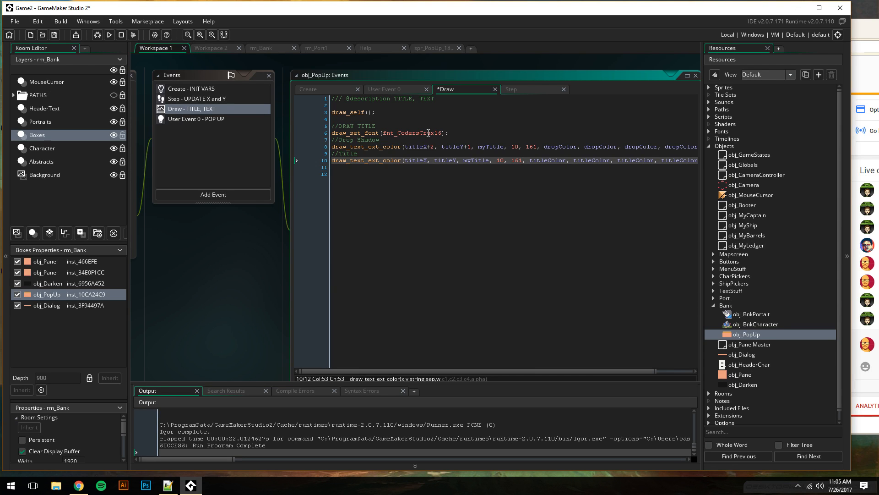
Open obj_Panel's Draw event to check which fonts its title and body text use
{"action": "left_click_drag", "start_coordinate": [441, 132], "coordinate": [419, 134]}
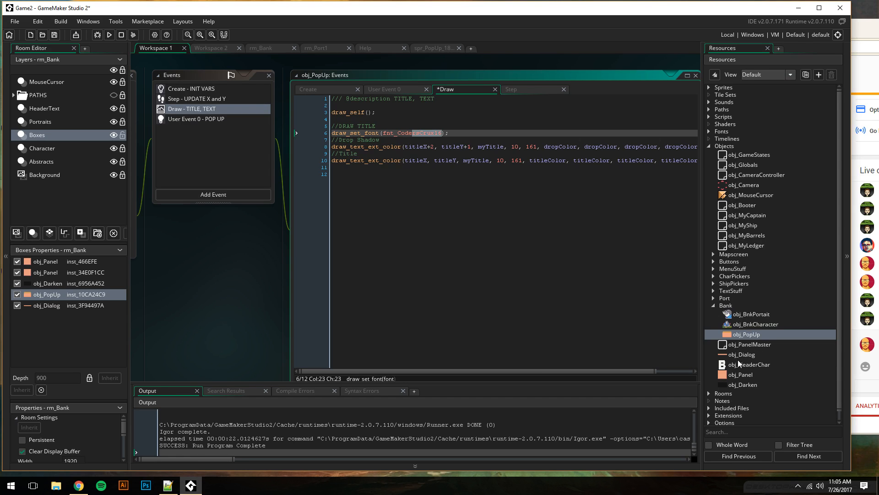
{"action": "double_click", "coordinate": [738, 374]}
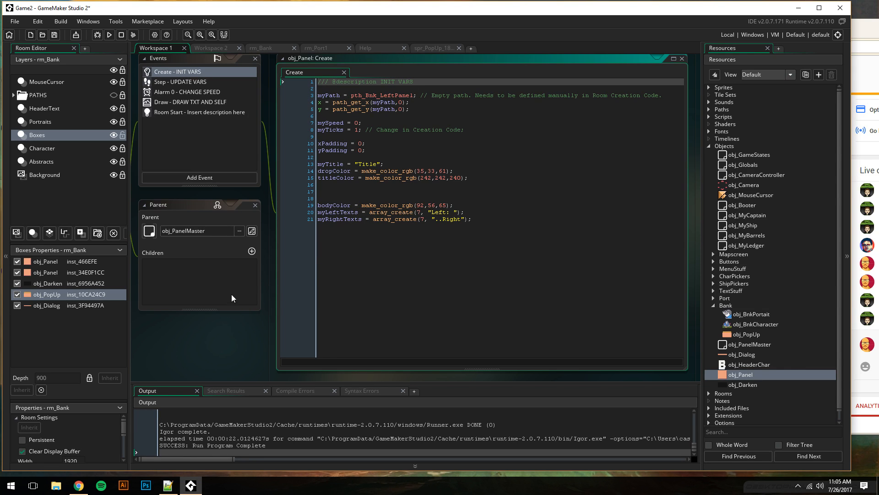
{"action": "left_click", "coordinate": [197, 102]}
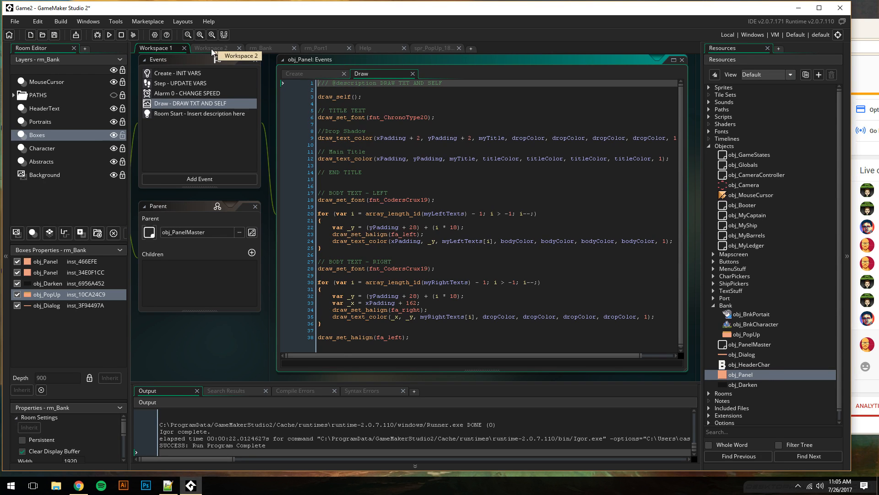
Reopen obj_PopUp and change the title font in its draw_set_font call to fnt_ChronoType16
{"action": "double_click", "coordinate": [745, 335]}
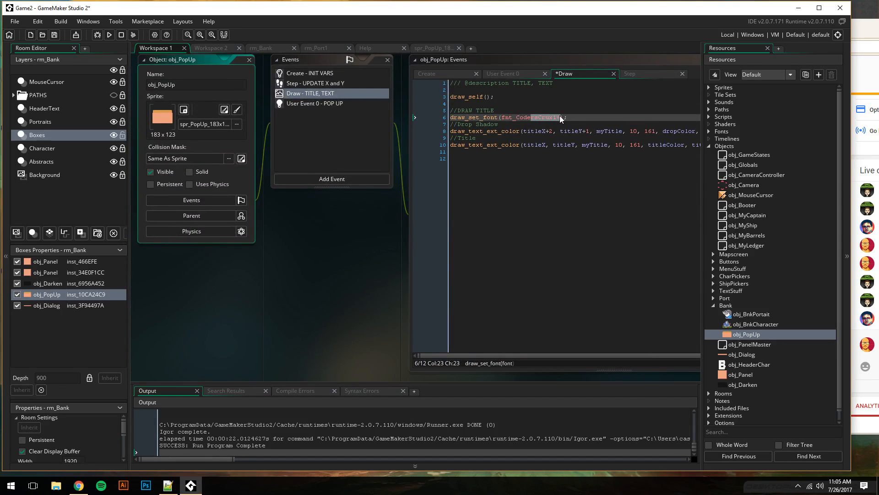
{"action": "left_click_drag", "start_coordinate": [560, 117], "coordinate": [518, 118]}
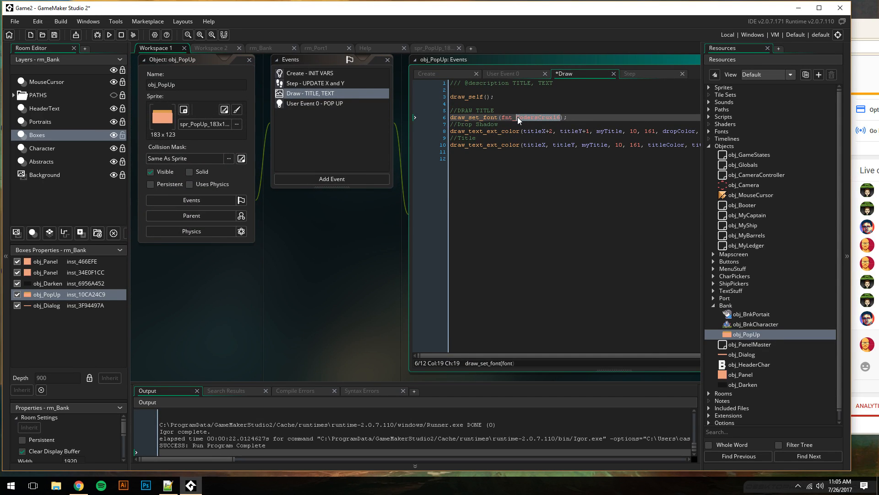
{"action": "key", "text": "BackSpace"}
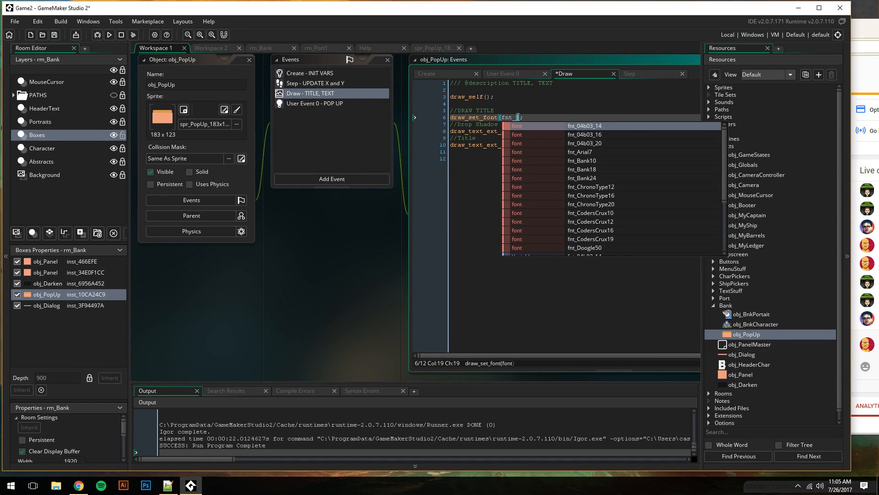
{"action": "key", "text": "Down"}
{"action": "key", "text": "Down"}
{"action": "key", "text": "Down"}
{"action": "key", "text": "Down"}
{"action": "key", "text": "Down"}
{"action": "key", "text": "Down"}
{"action": "key", "text": "Down"}
{"action": "key", "text": "Down"}
{"action": "key", "text": "Return"}
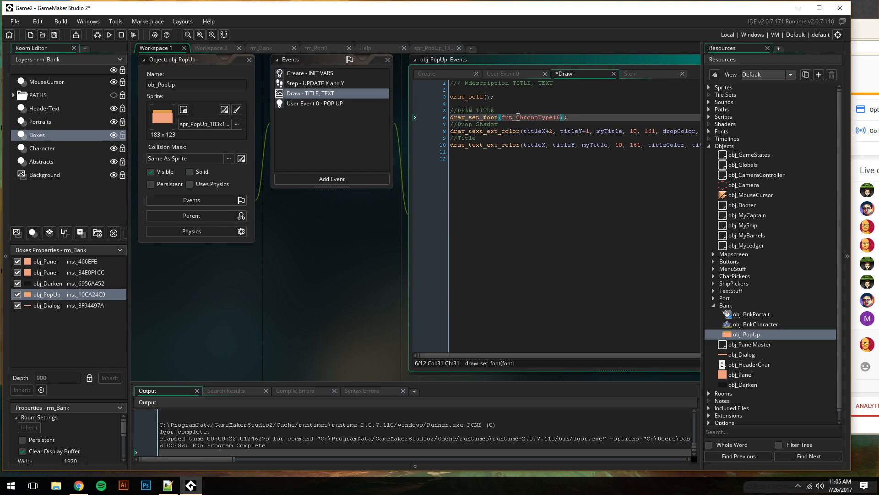
Switch to the browser's YouTube Live Dashboard and send a short live chat reply made of a viewer's first name and "might"
{"action": "left_click", "coordinate": [868, 32]}
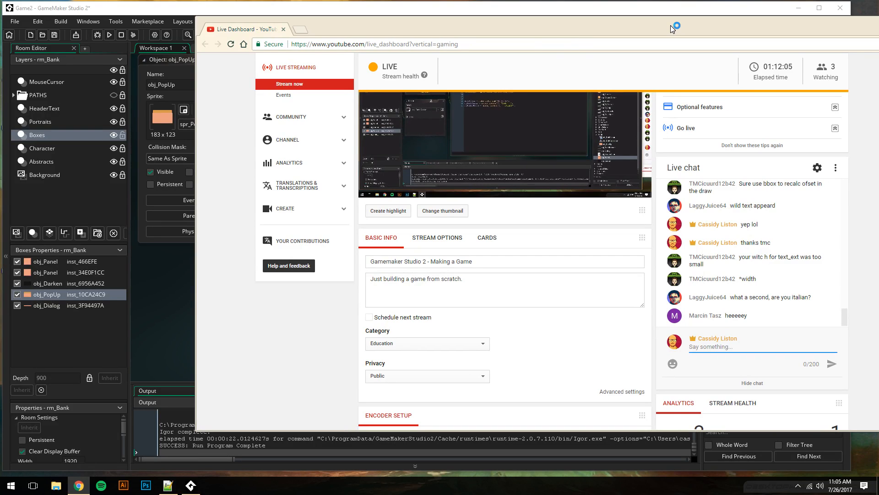
{"action": "left_click_drag", "start_coordinate": [670, 25], "coordinate": [670, 29]}
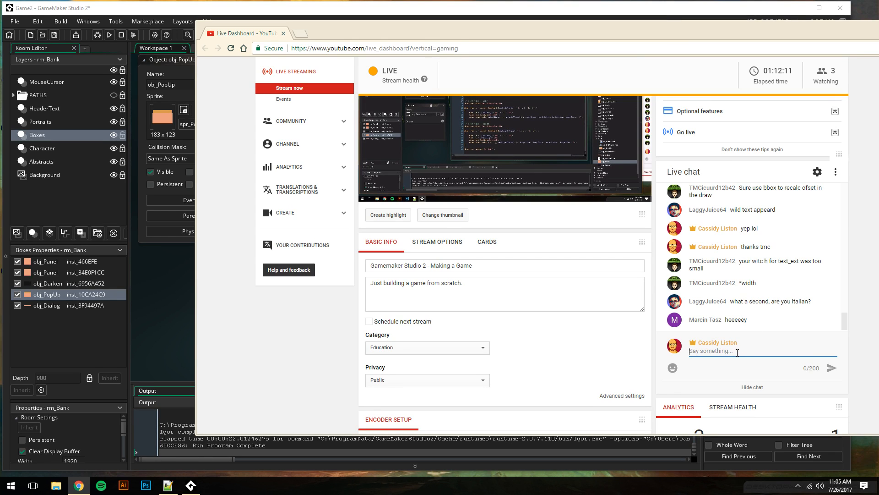
{"action": "type", "text": "Marcin might"}
{"action": "key", "text": "Return"}
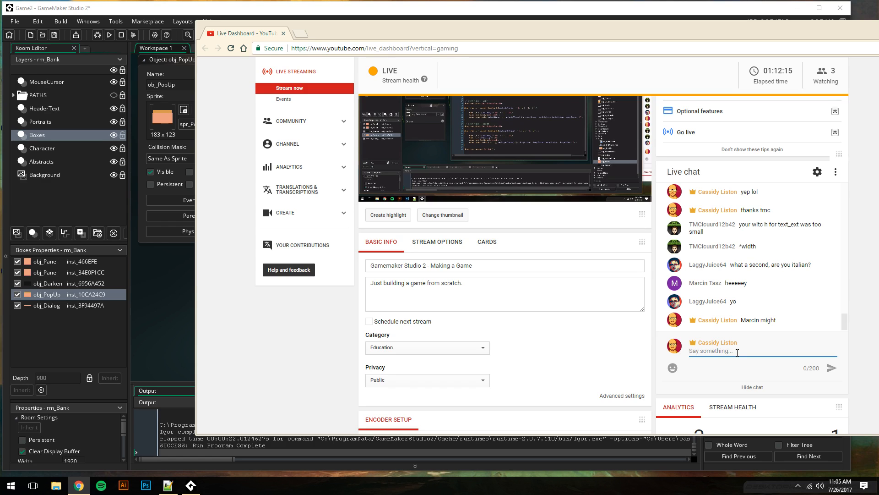
Send two live chat messages: "I think he's polish" and "actually"
{"action": "type", "text": "I think he's polish"}
{"action": "key", "text": "Return"}
{"action": "type", "text": "actu"}
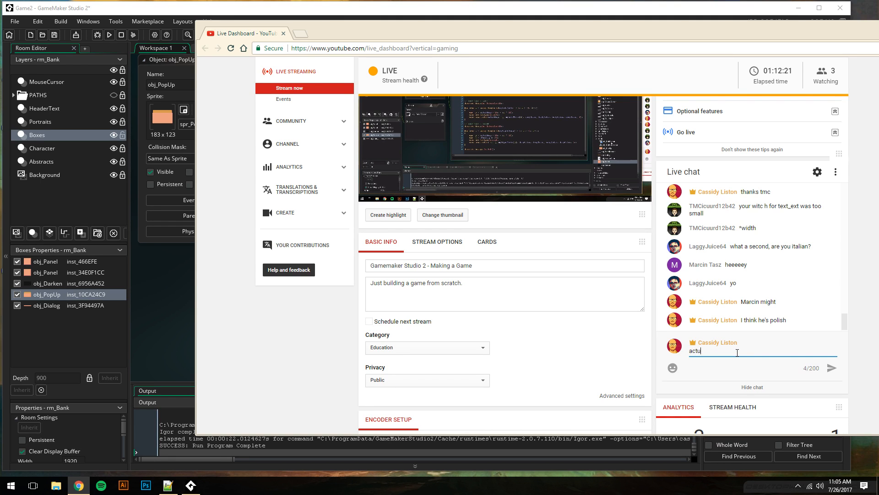
{"action": "type", "text": "ally"}
{"action": "key", "text": "Return"}
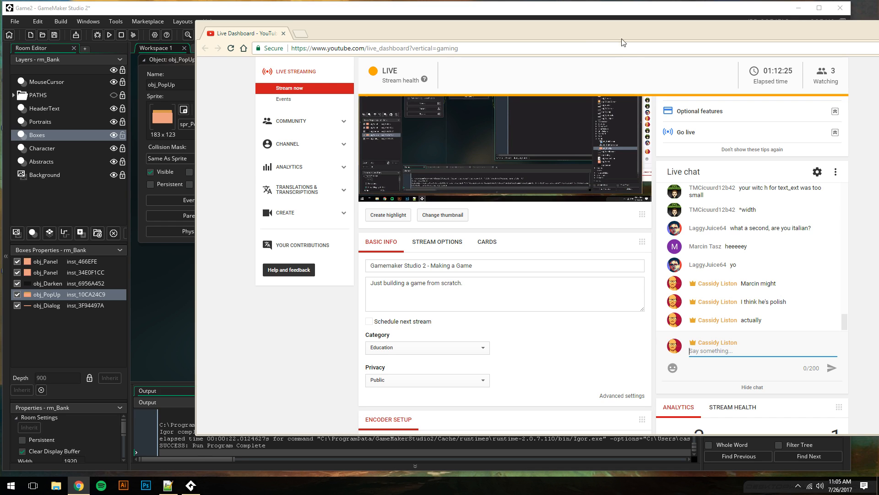
Switch back to GameMaker, run the game through a new game into the bank, and open the Save pop-up to check its title
{"action": "left_click_drag", "start_coordinate": [597, 34], "coordinate": [793, 31]}
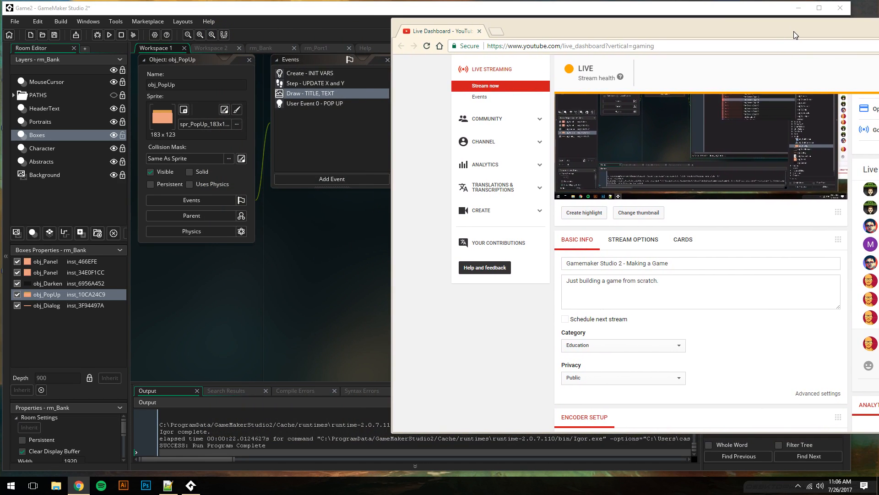
{"action": "left_click", "coordinate": [247, 38]}
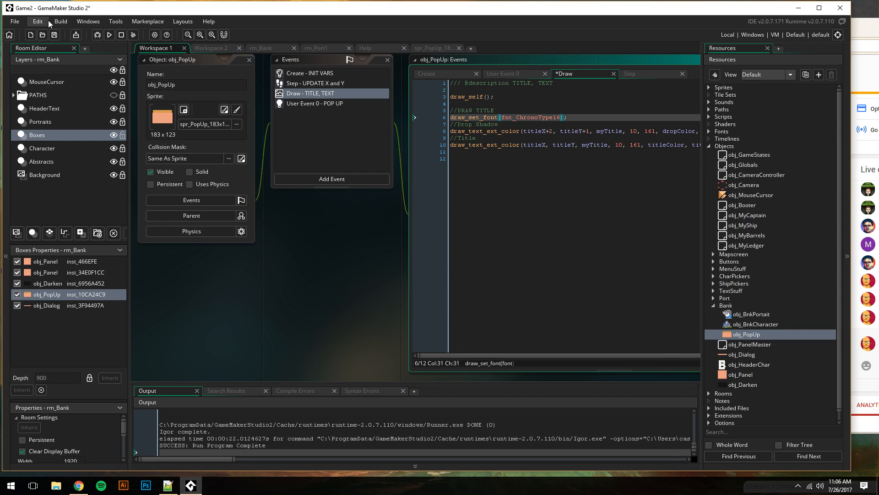
{"action": "left_click", "coordinate": [110, 34]}
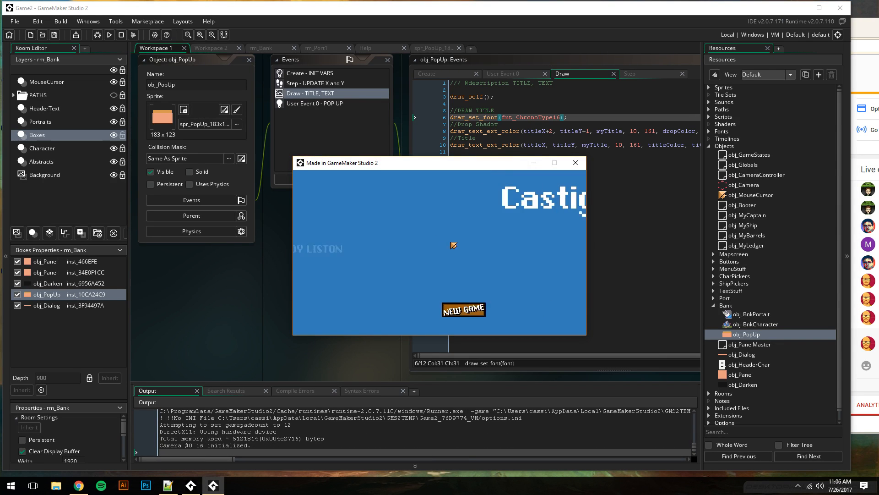
{"action": "left_click", "coordinate": [350, 308]}
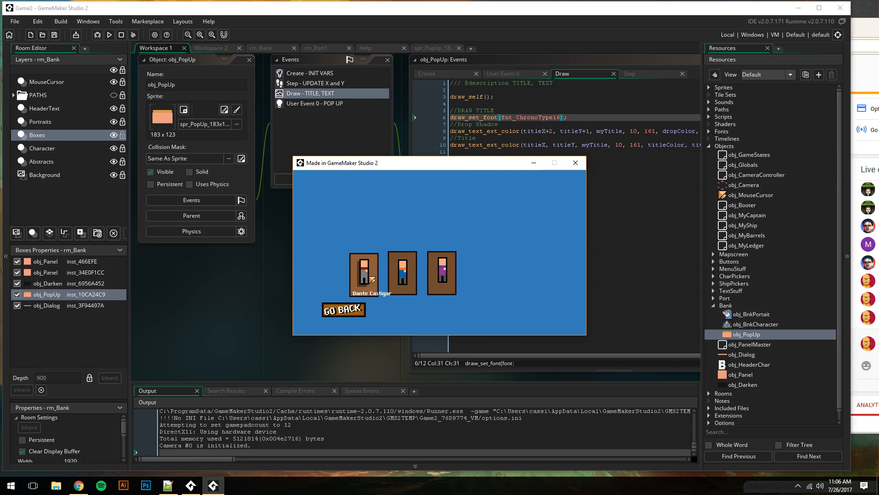
{"action": "left_click", "coordinate": [370, 278]}
{"action": "left_click", "coordinate": [332, 273]}
{"action": "left_click", "coordinate": [470, 307]}
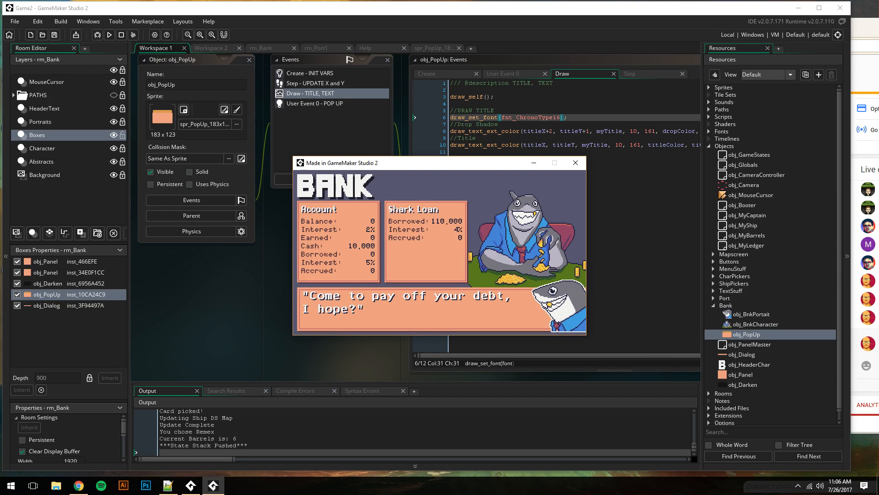
{"action": "left_click", "coordinate": [318, 312]}
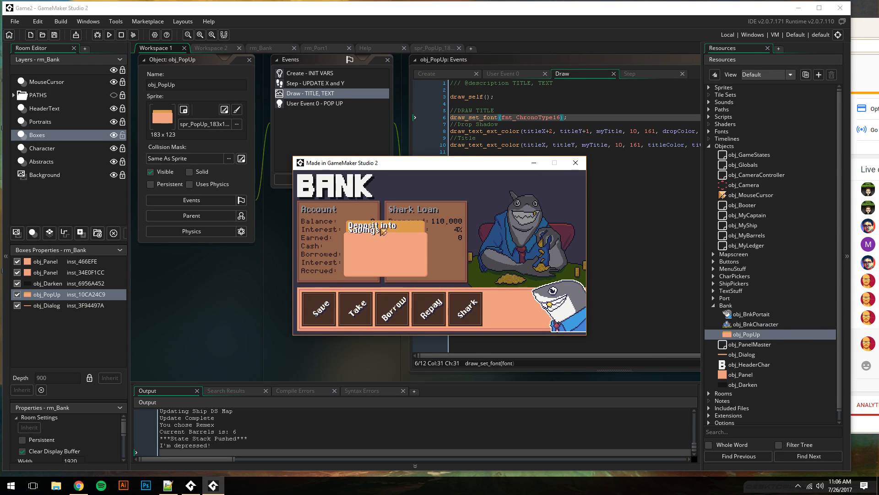
{"action": "left_click", "coordinate": [575, 162]}
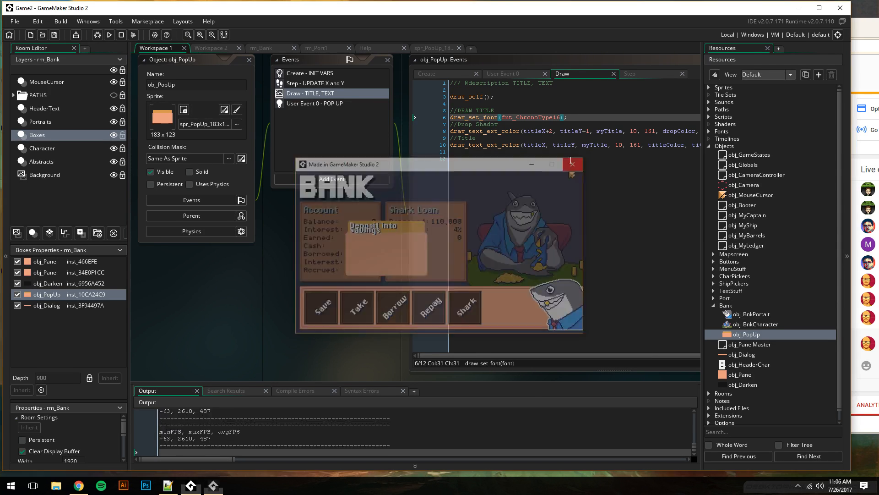
{"action": "middle_click_drag", "start_coordinate": [391, 224], "coordinate": [268, 241]}
{"action": "mouse_move", "coordinate": [864, 27]}
{"action": "left_mouse_down"}
{"action": "mouse_move", "coordinate": [624, 29]}
{"action": "mouse_move", "coordinate": [863, 26]}
{"action": "left_mouse_up"}
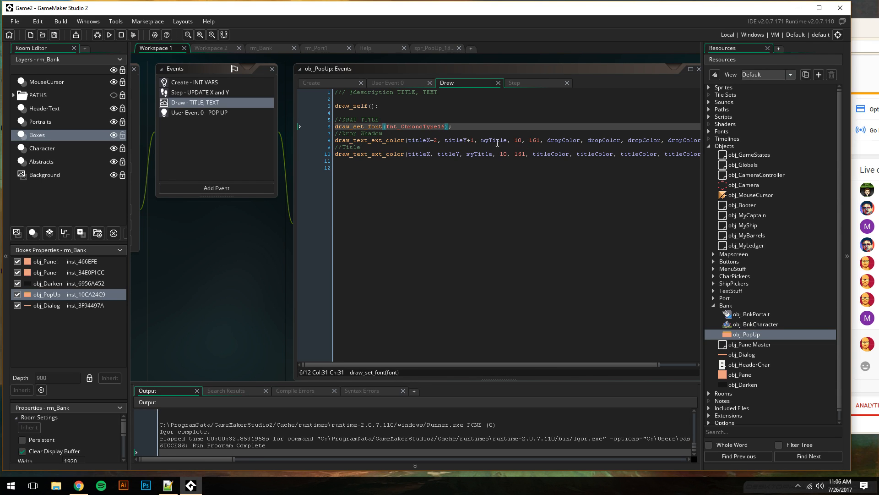
{"action": "left_click", "coordinate": [518, 141]}
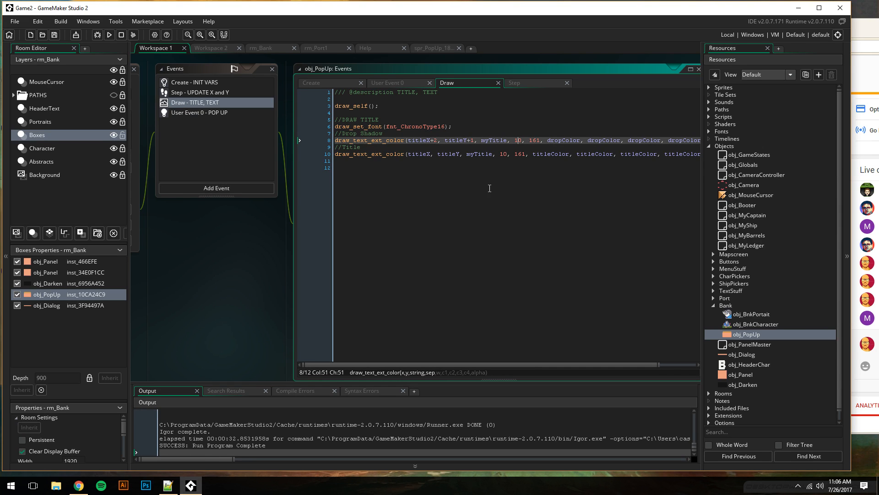
{"action": "middle_click_drag", "start_coordinate": [266, 246], "coordinate": [324, 245]}
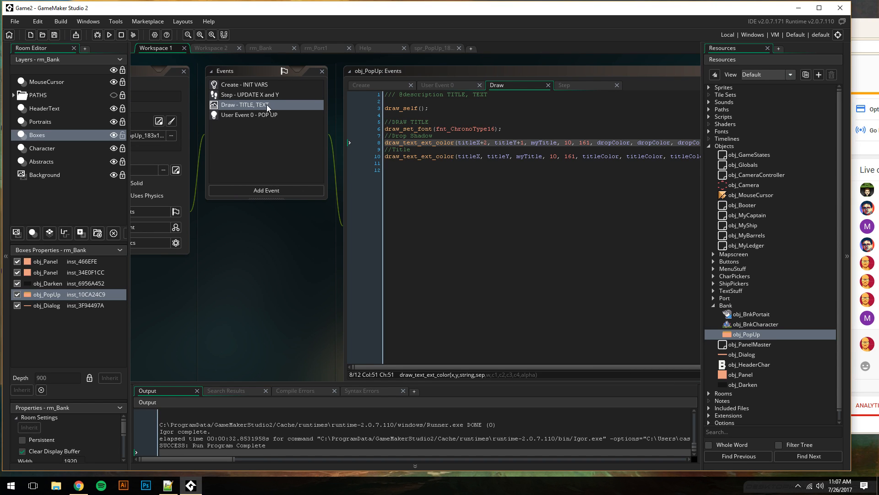
{"action": "middle_click_drag", "start_coordinate": [269, 200], "coordinate": [309, 211]}
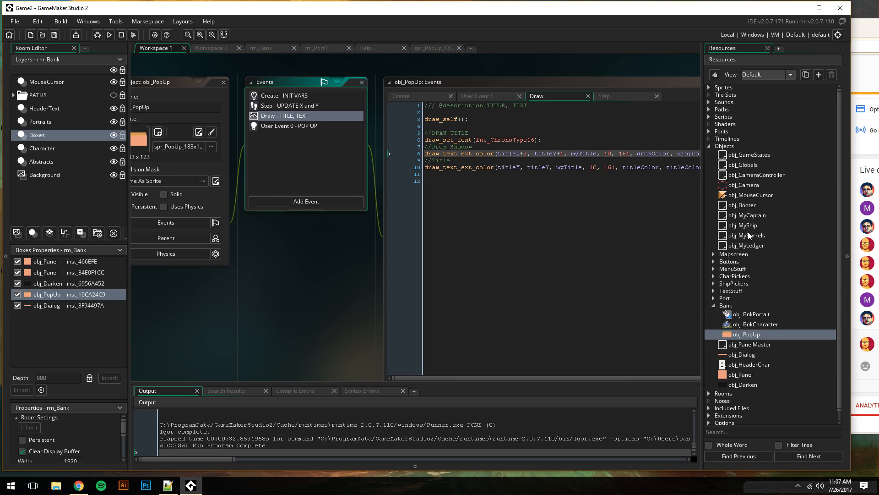
Open scr_BNKDeposit from obj_GameStates' Step event and change the pop-up's myTitle string to "Savings Deposit"
{"action": "double_click", "coordinate": [748, 154]}
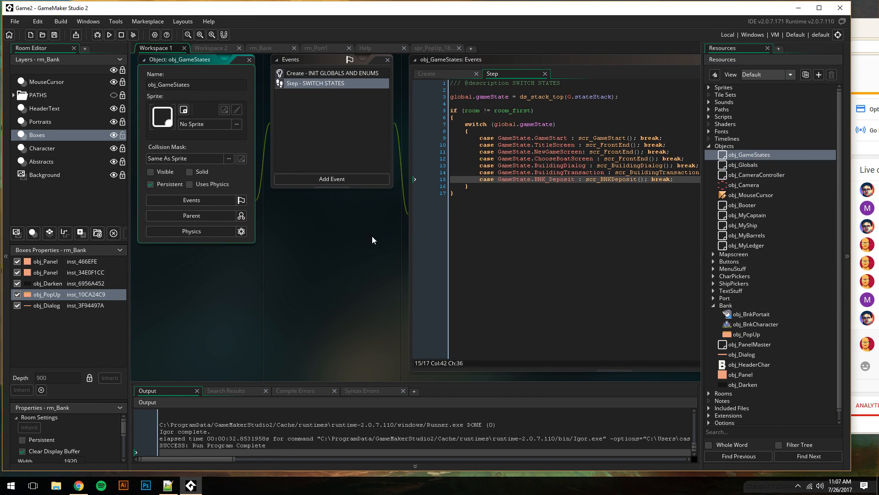
{"action": "middle_click_drag", "start_coordinate": [372, 235], "coordinate": [251, 238]}
{"action": "middle_click", "coordinate": [491, 182]}
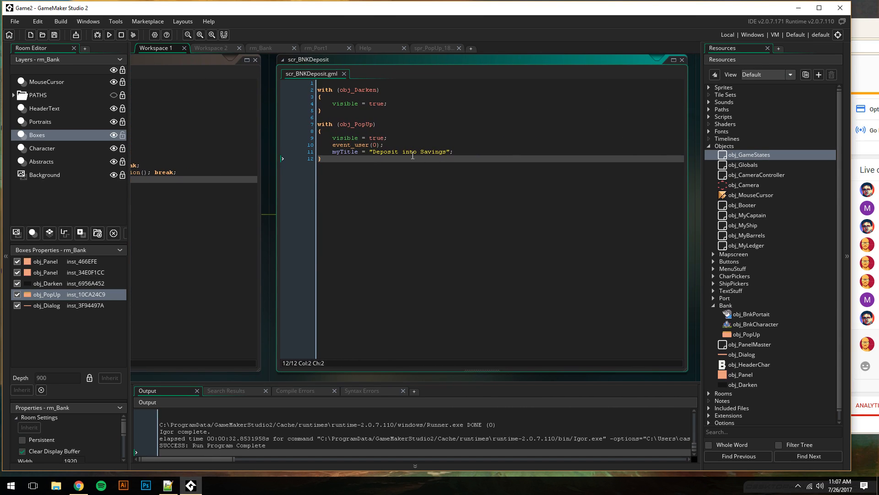
{"action": "left_click_drag", "start_coordinate": [447, 151], "coordinate": [386, 153]}
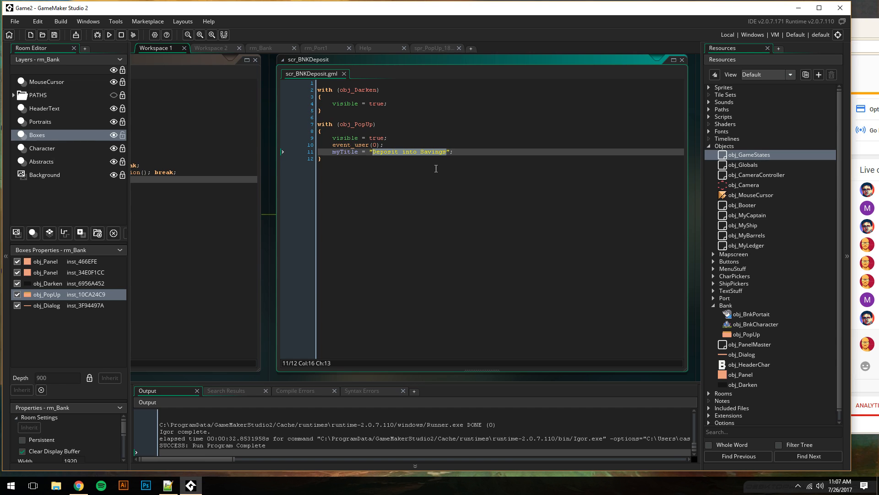
{"action": "type", "text": "Savings D"}
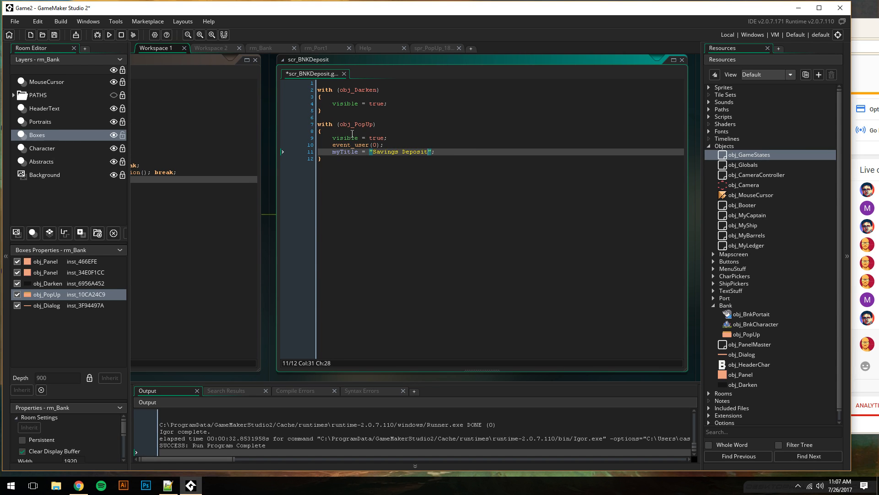
Run the game and start a new game with the first captain and a ship
{"action": "left_click", "coordinate": [109, 34]}
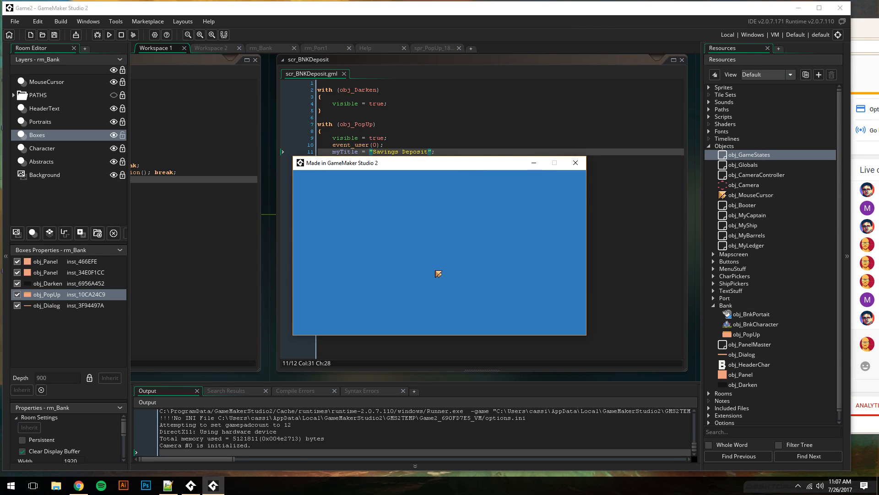
{"action": "left_click", "coordinate": [339, 315]}
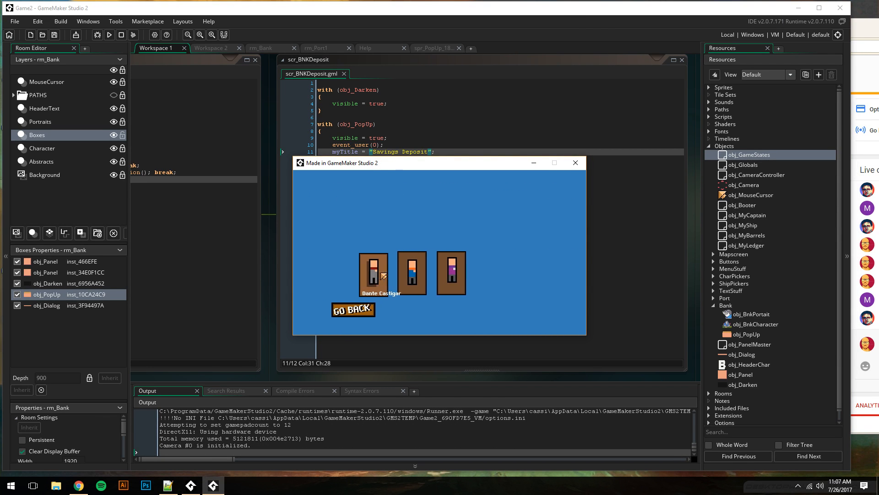
{"action": "left_click", "coordinate": [380, 277]}
{"action": "left_click", "coordinate": [383, 284]}
{"action": "left_click", "coordinate": [474, 304]}
Enter the bank, skip the shark's dialog, and open the Save pop-up to check its title, then close the game
{"action": "key", "text": "d"}
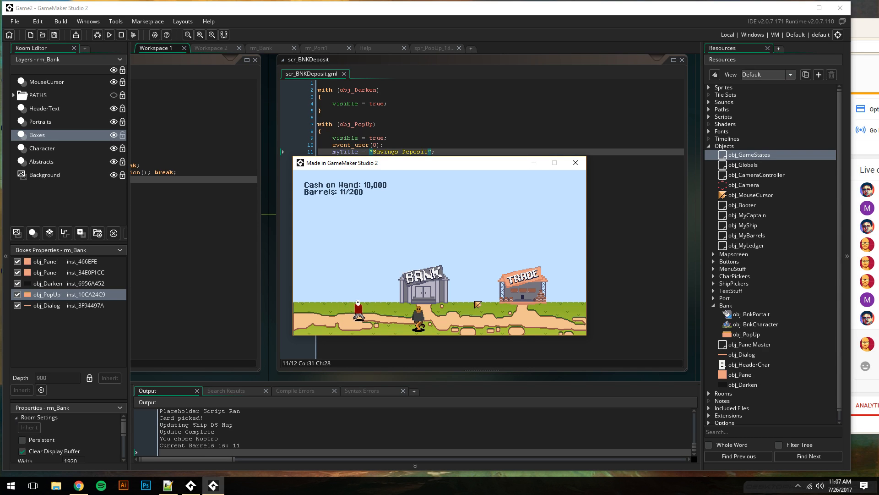
{"action": "key", "text": "w"}
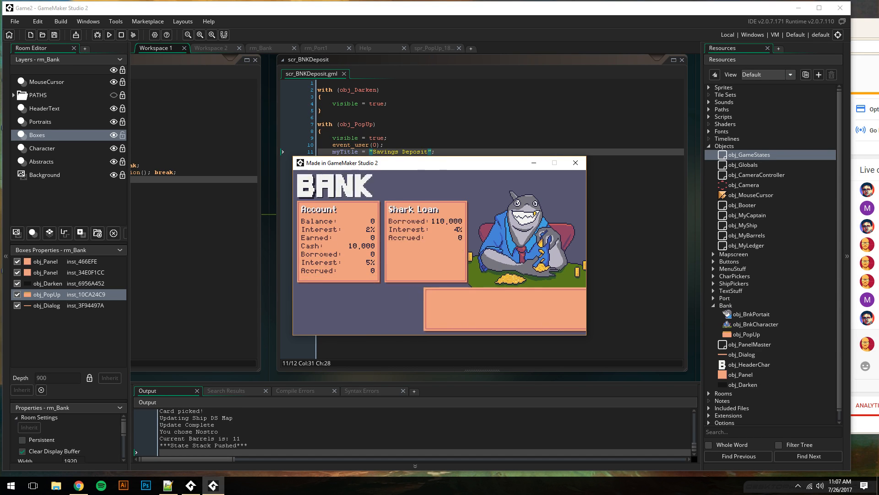
{"action": "left_click", "coordinate": [440, 343]}
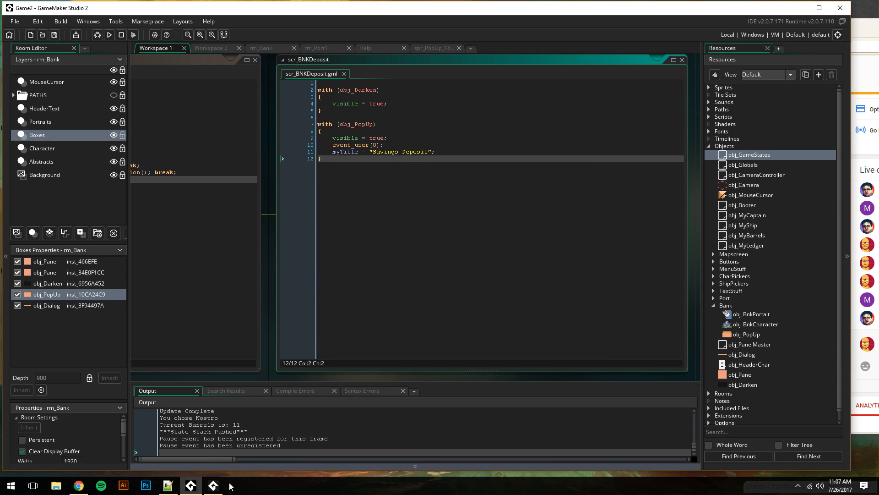
{"action": "left_click", "coordinate": [214, 485]}
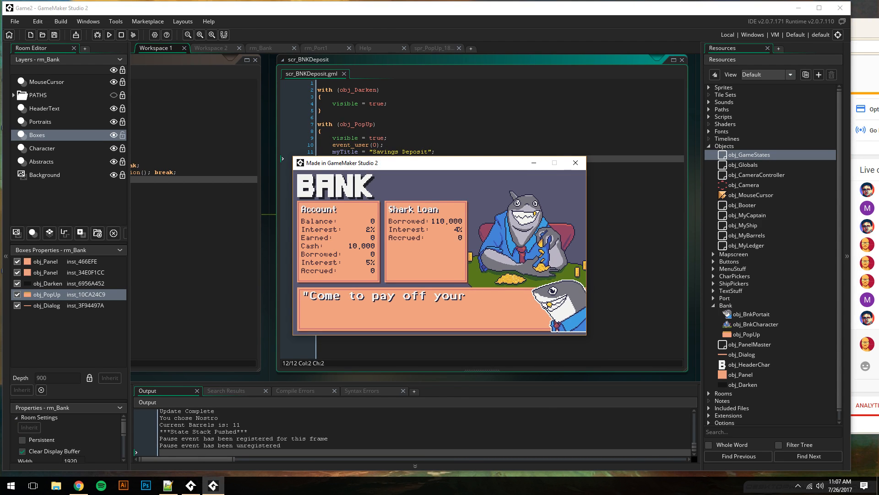
{"action": "left_click", "coordinate": [405, 293]}
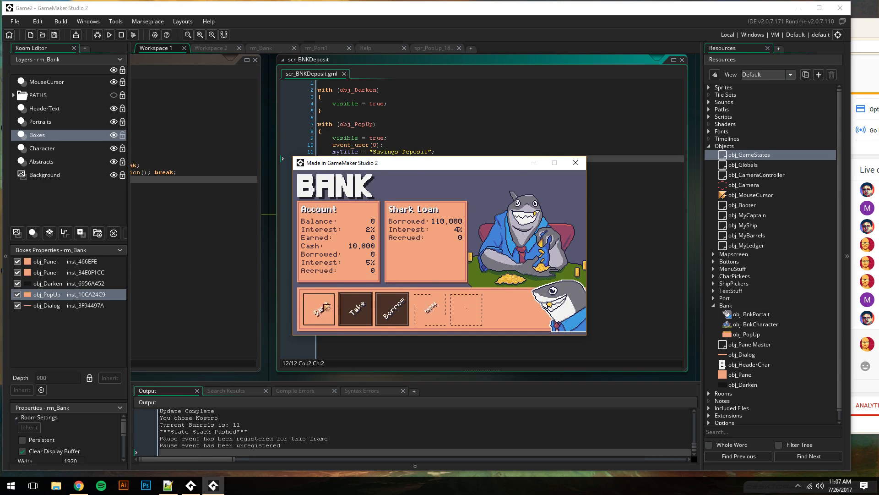
{"action": "left_click", "coordinate": [336, 294]}
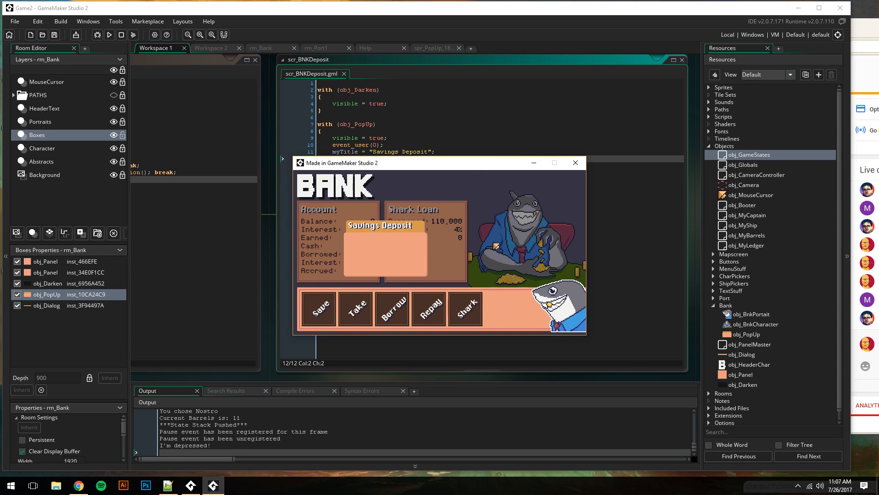
{"action": "left_click", "coordinate": [312, 316]}
{"action": "left_click", "coordinate": [310, 315]}
{"action": "left_click", "coordinate": [311, 315]}
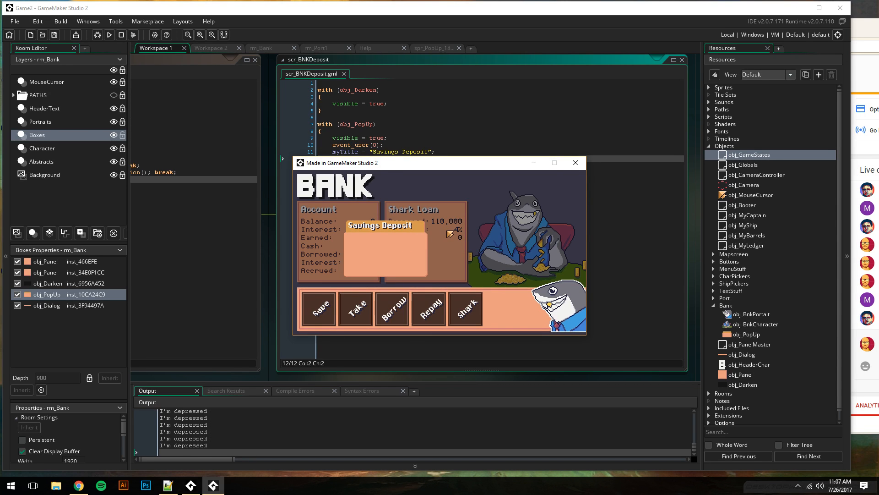
{"action": "left_click", "coordinate": [576, 163]}
Switch to the browser's YouTube Live Dashboard and answer the viewer's question in live chat with "Seattle"
{"action": "left_click_drag", "start_coordinate": [863, 30], "coordinate": [615, 30]}
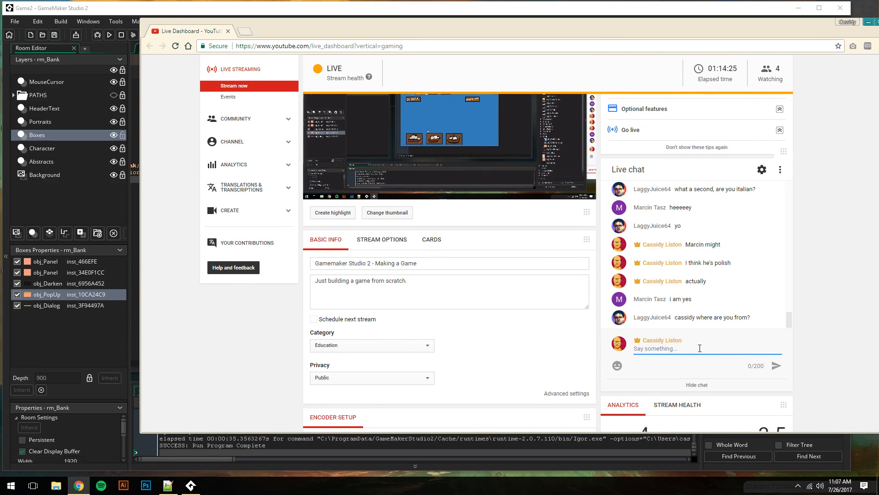
{"action": "type", "text": "Seattle"}
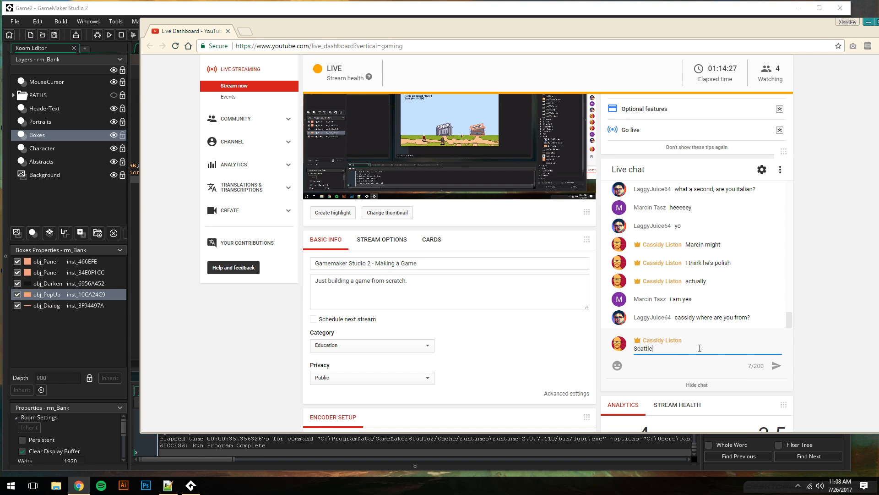
{"action": "key", "text": "Return"}
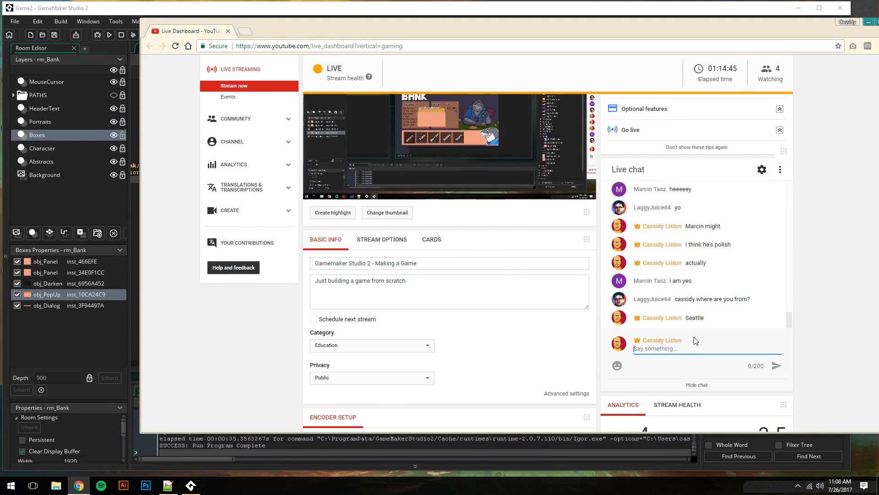
Send three live chat messages: "Alright I gtg", "But this is good progress" and "I gotta run an errand"
{"action": "type", "text": "Alright I gtg"}
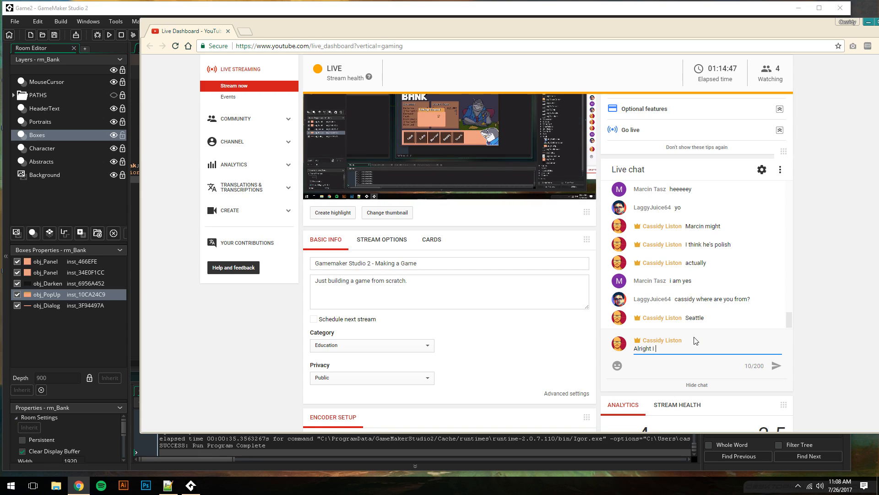
{"action": "key", "text": "Return"}
{"action": "type", "text": "But "}
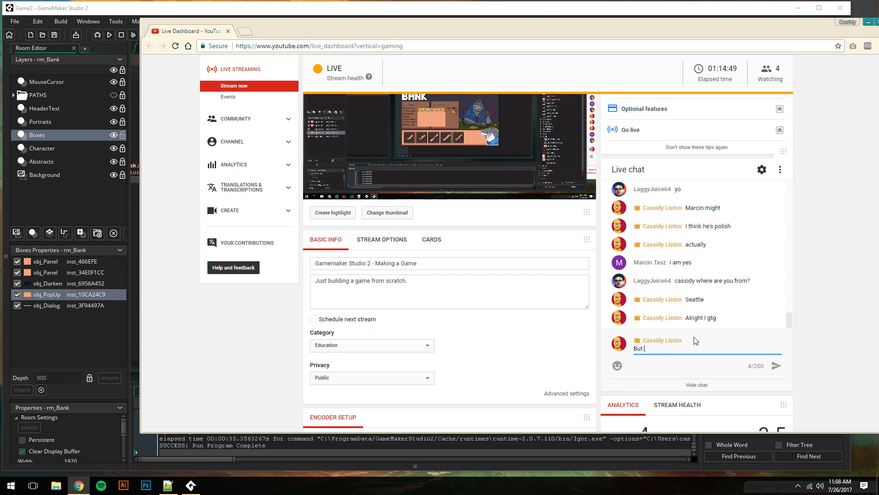
{"action": "type", "text": "this is good progress"}
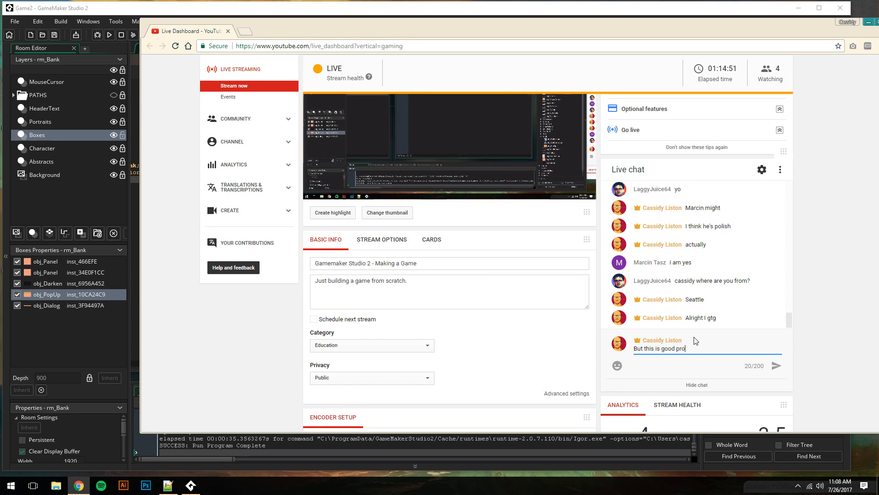
{"action": "key", "text": "Return"}
{"action": "type", "text": "I'll"}
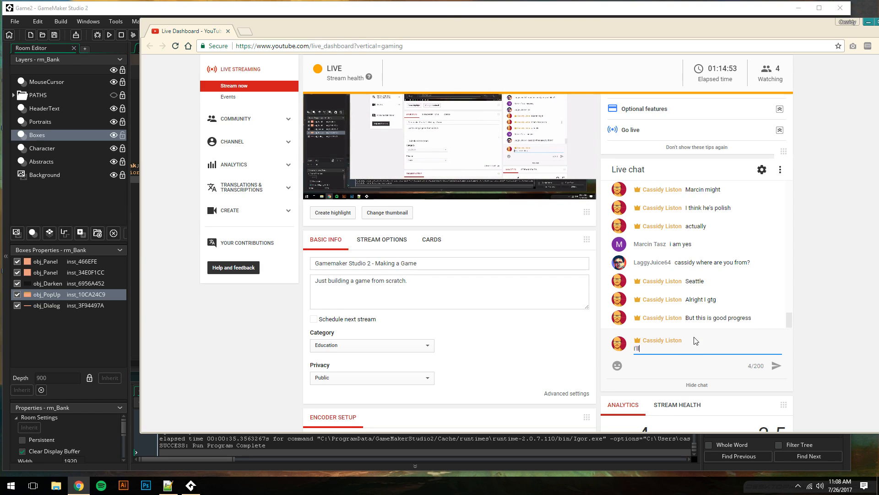
{"action": "type", "text": "otta run an errand"}
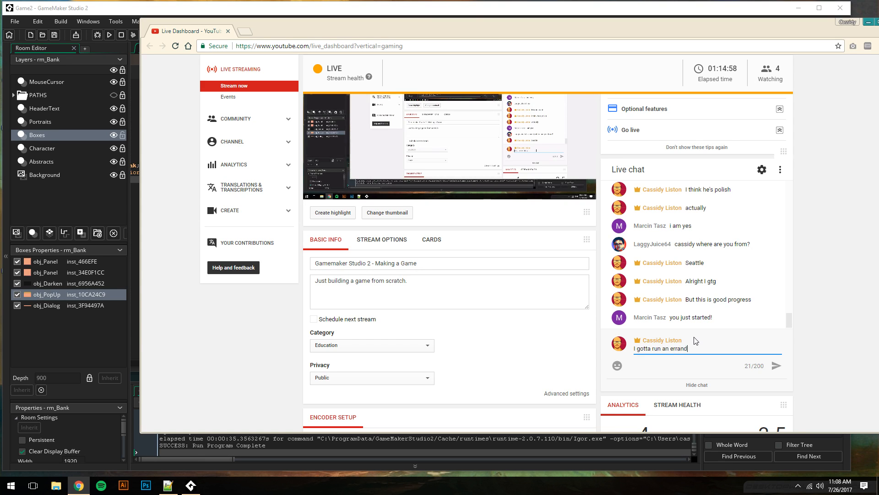
{"action": "key", "text": "Return"}
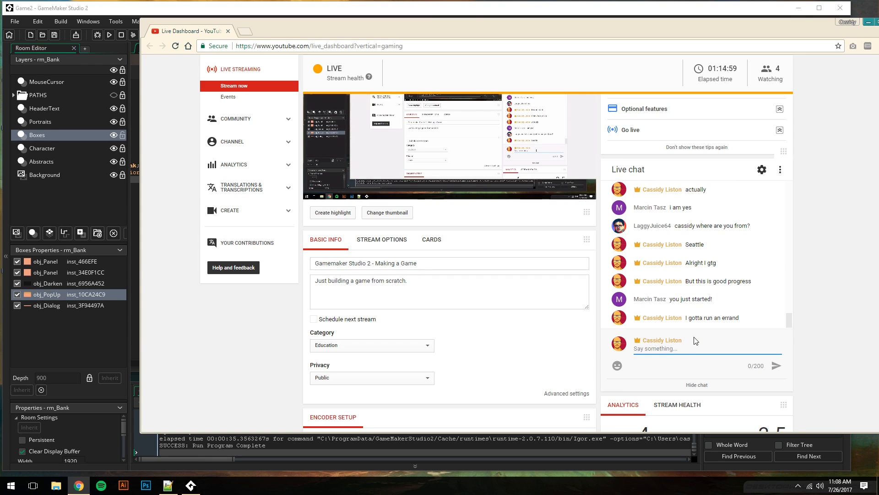
Send the live chat message "I've been streaming for over an hour"
{"action": "type", "text": "I've been streaming for ove r"}
{"action": "key", "text": "BackSpace"}
{"action": "key", "text": "BackSpace"}
{"action": "type", "text": "r an hour"}
{"action": "key", "text": "Return"}
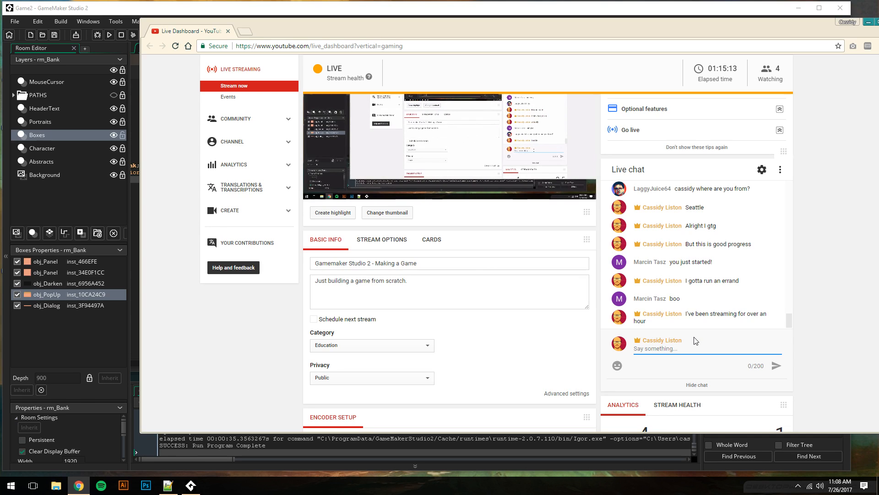
Send two live chat farewell messages: "I'll be back in a couple hours" and "L8r All!"
{"action": "type", "text": "I'l"}
{"action": "type", "text": "l be back in a few"}
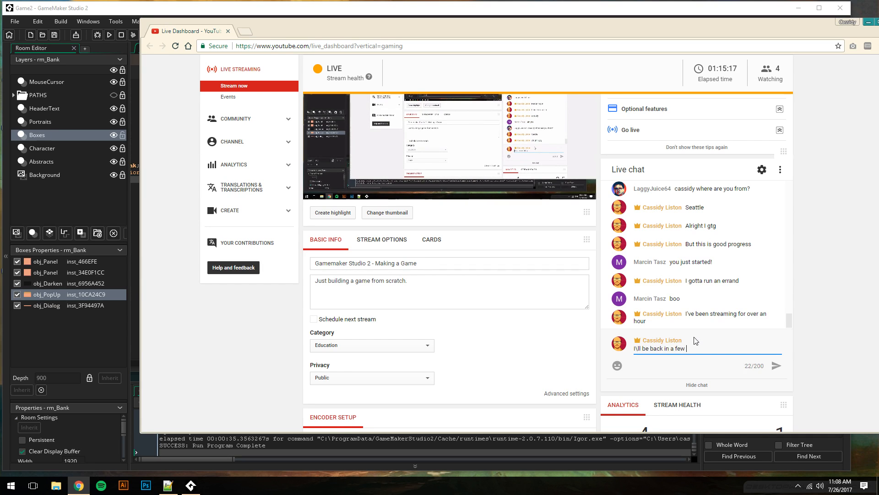
{"action": "type", "text": "couple hours"}
{"action": "key", "text": "Return"}
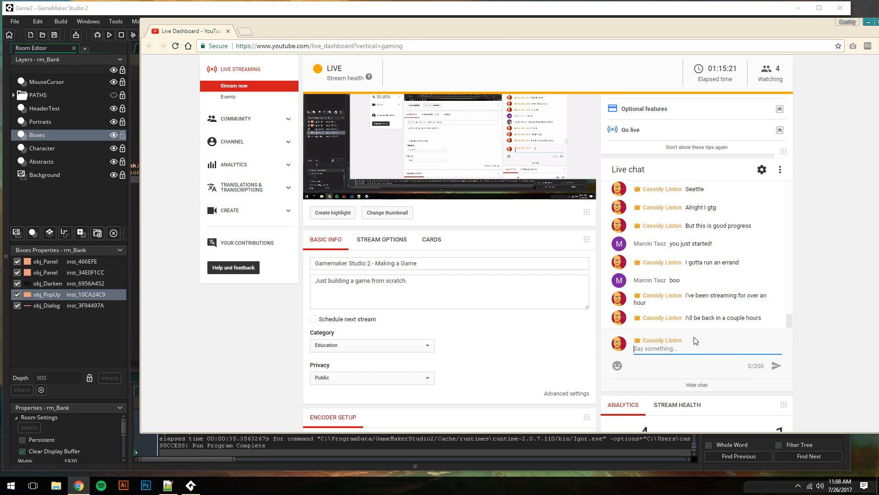
{"action": "type", "text": "L8r All!"}
{"action": "key", "text": "Return"}
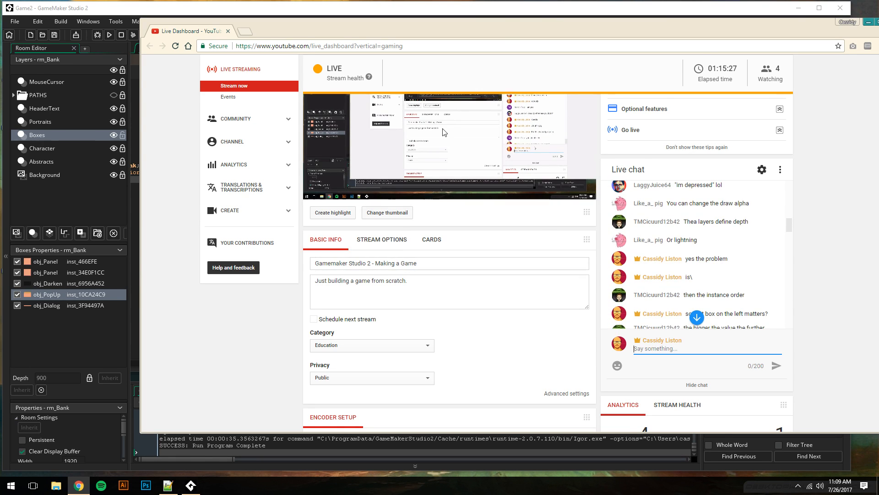
Bring the live chat to its newest messages and close the Live Dashboard window to return to GameMaker Studio 2
{"action": "scroll", "coordinate": [504, 275], "scroll_direction": "up", "scroll_amount": 2}
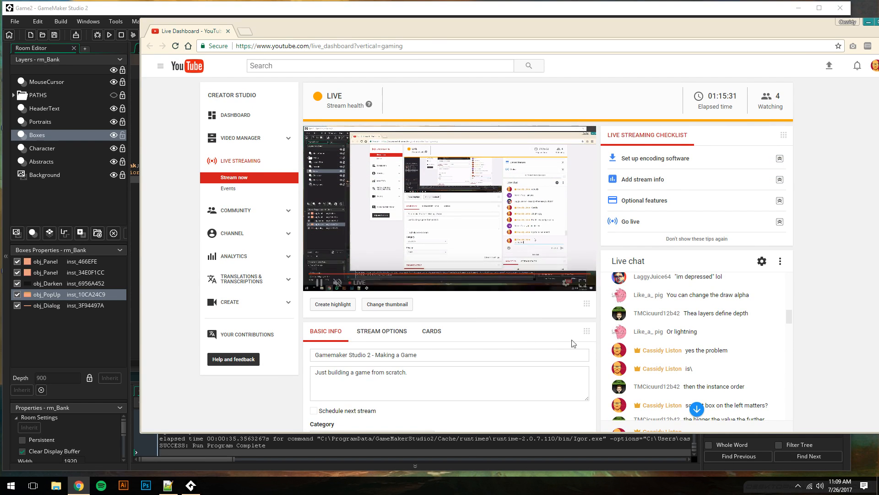
{"action": "left_click_drag", "start_coordinate": [778, 29], "coordinate": [682, 25]}
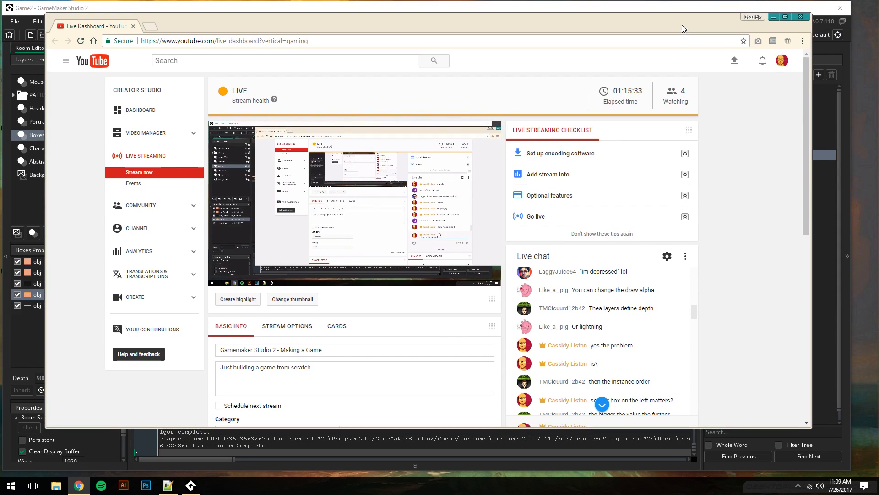
{"action": "scroll", "coordinate": [743, 268], "scroll_direction": "down", "scroll_amount": 6}
{"action": "scroll", "coordinate": [612, 109], "scroll_direction": "down", "scroll_amount": 2}
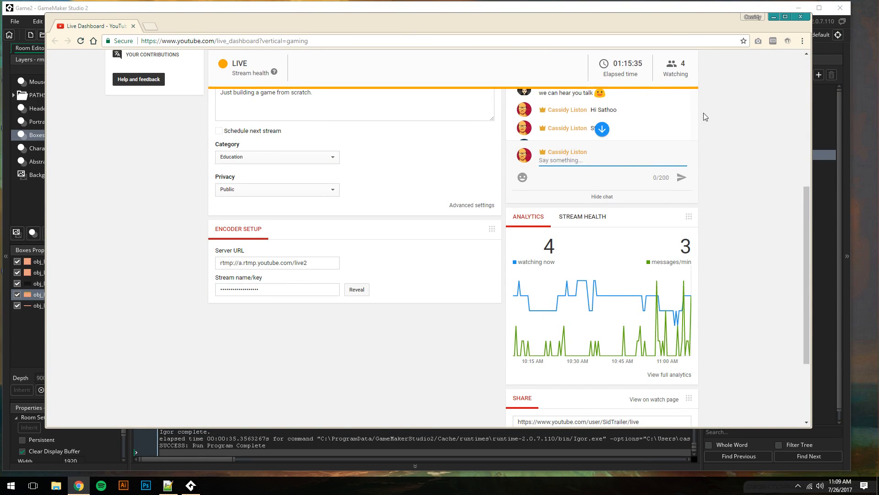
{"action": "scroll", "coordinate": [703, 113], "scroll_direction": "down", "scroll_amount": 3}
{"action": "scroll", "coordinate": [697, 121], "scroll_direction": "up", "scroll_amount": 5}
{"action": "left_click", "coordinate": [602, 197]}
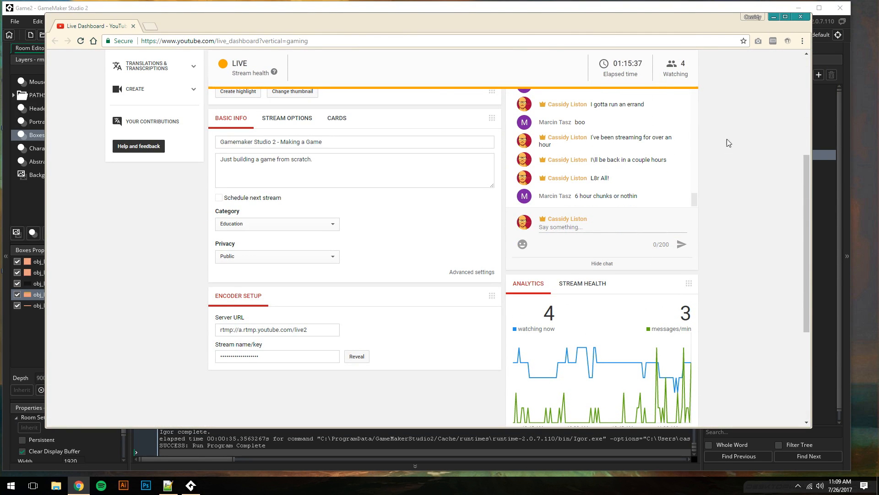
{"action": "left_click", "coordinate": [801, 17]}
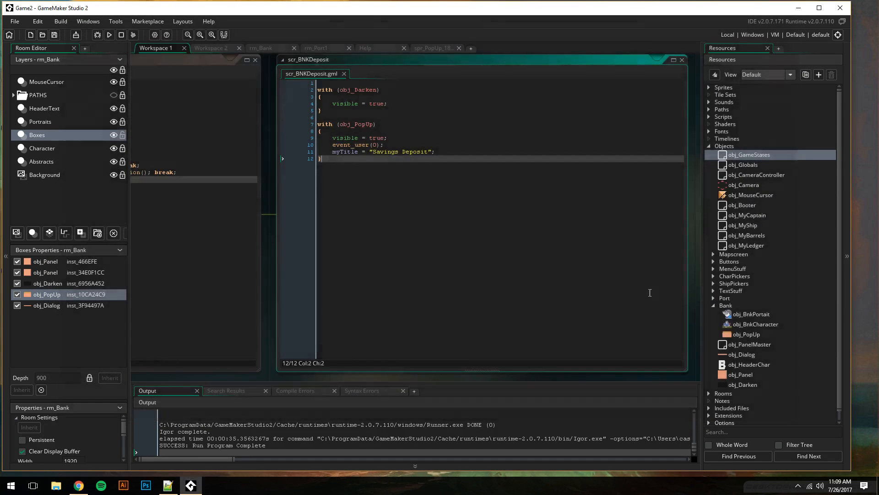